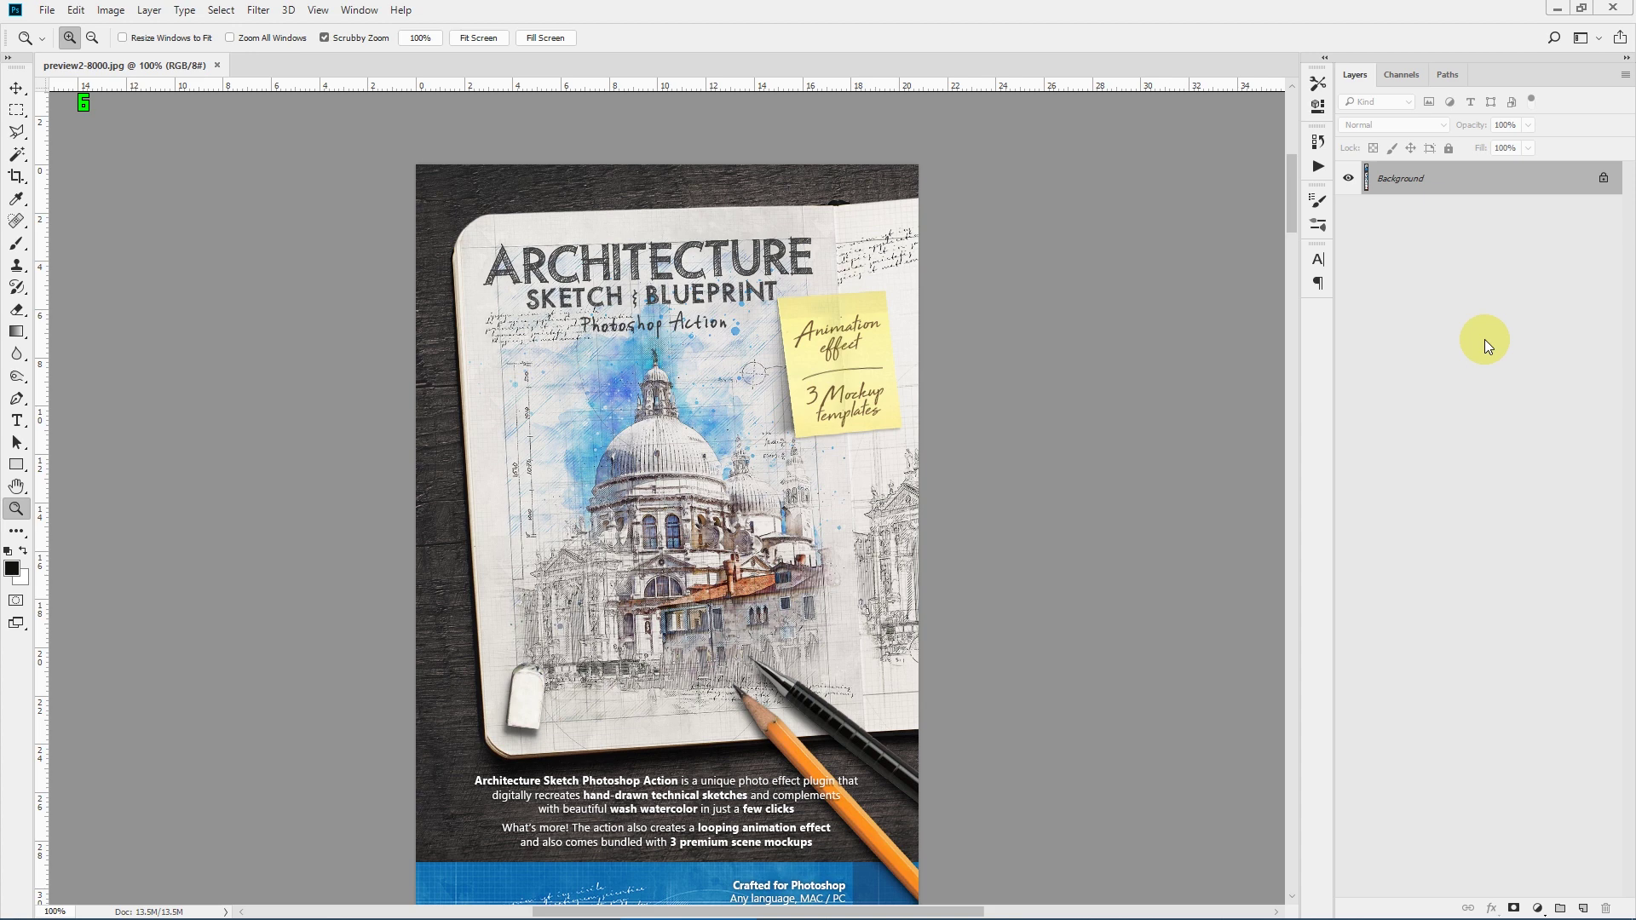
Step: Switch to the test folder, open 1.jpg in Photos, and view the cathedral images in sequence through 5.jpg
click(390, 908)
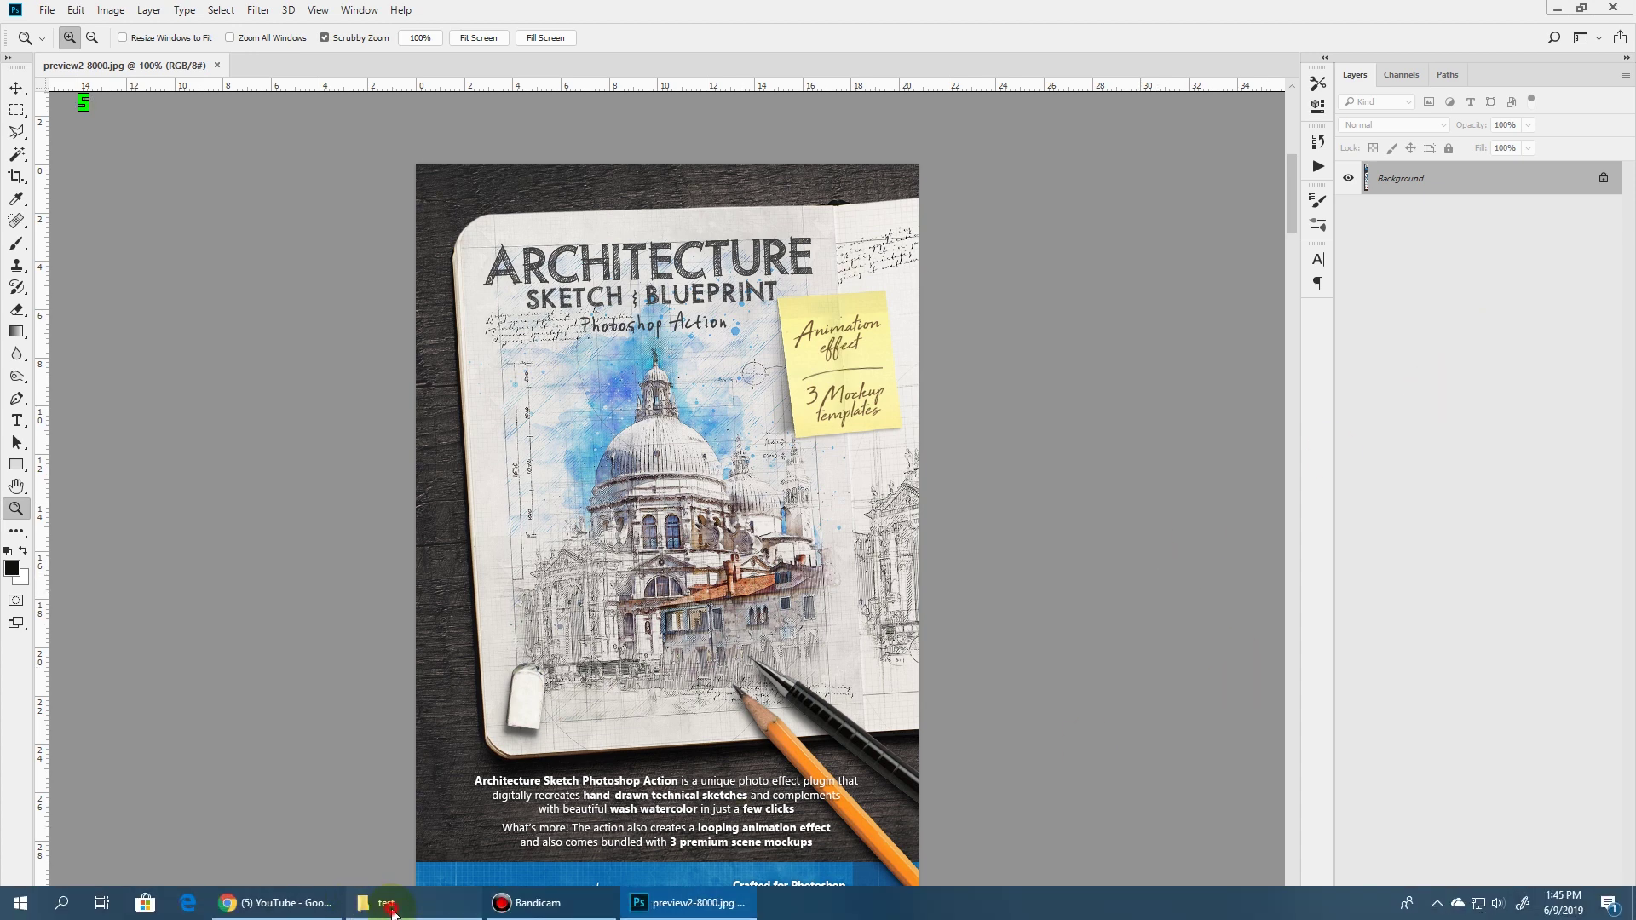
double_click(201, 457)
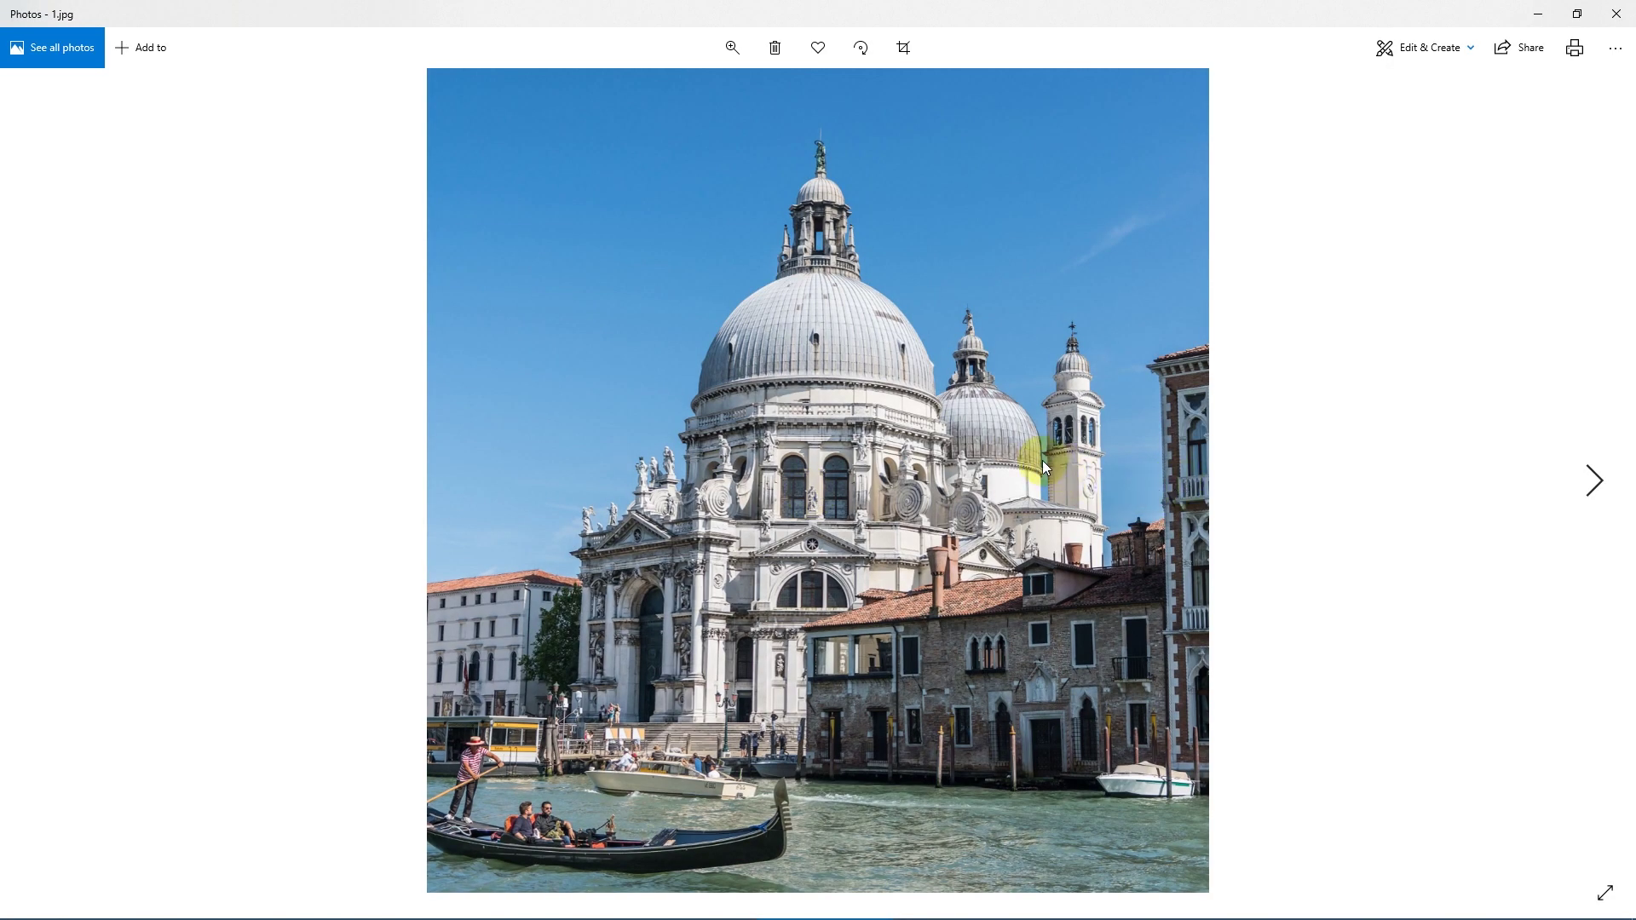
key(Right)
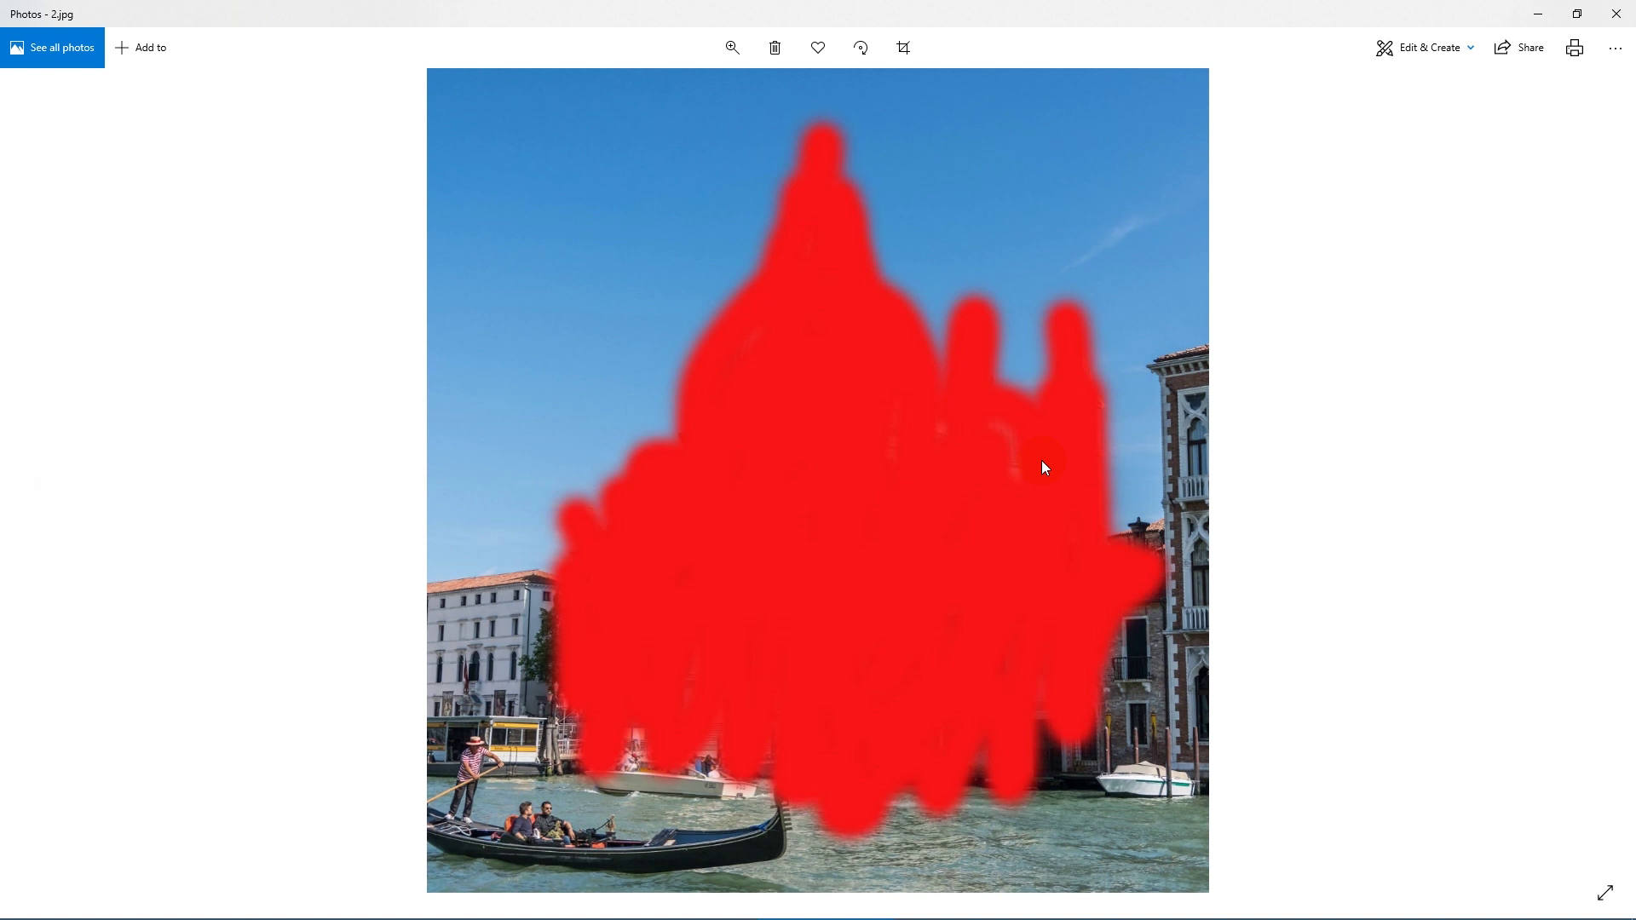
key(Right)
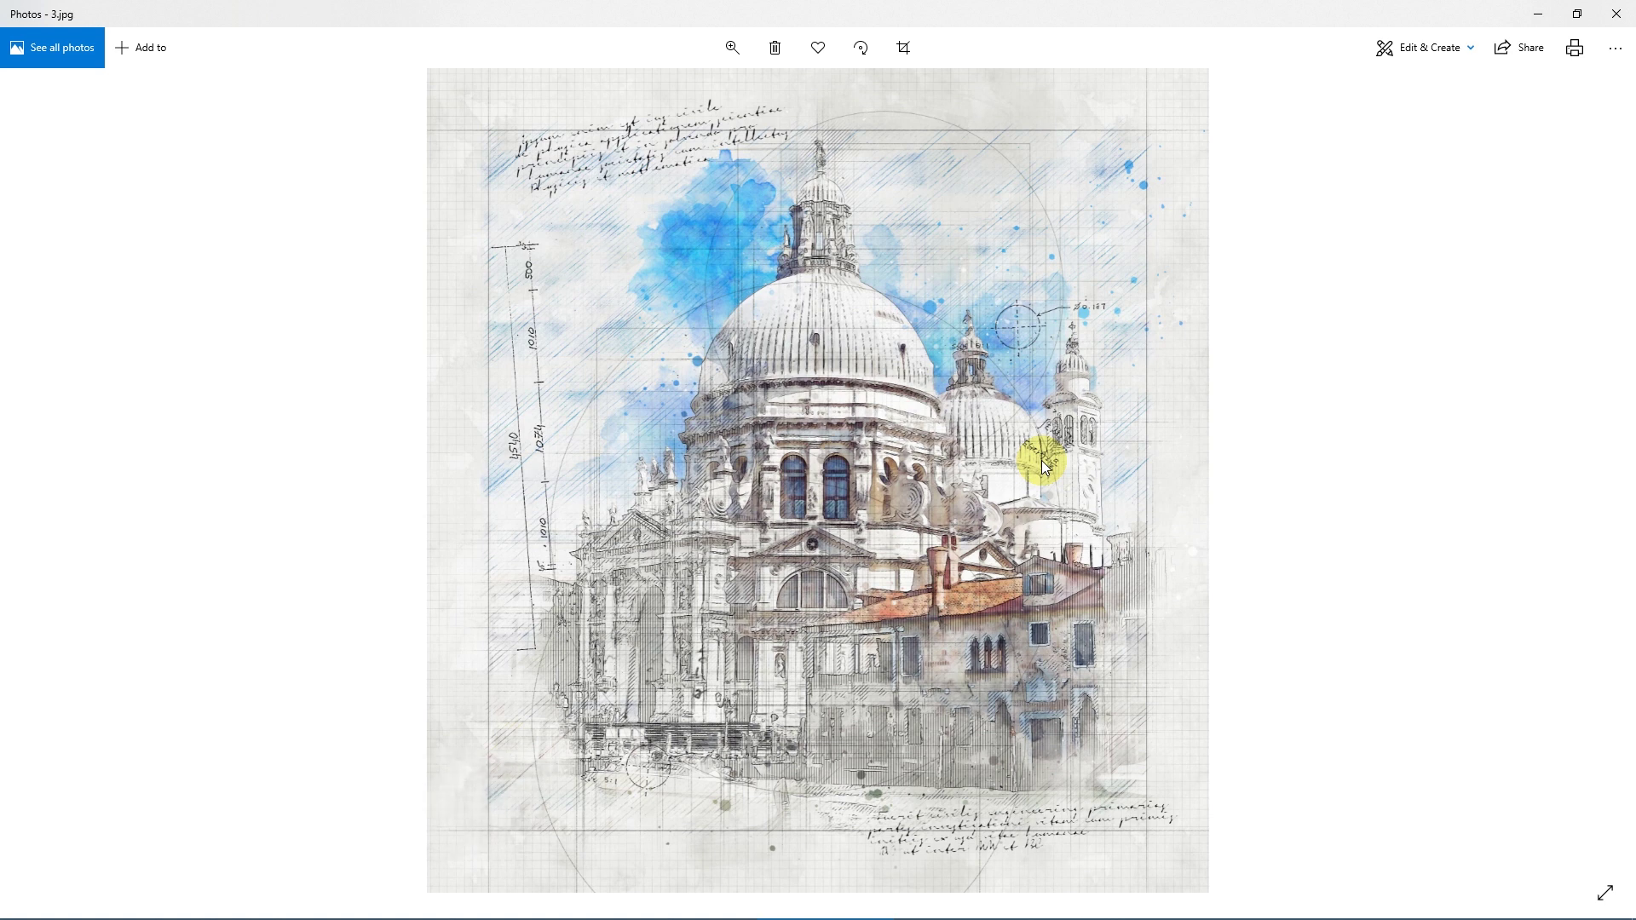
click(1024, 434)
key(Right)
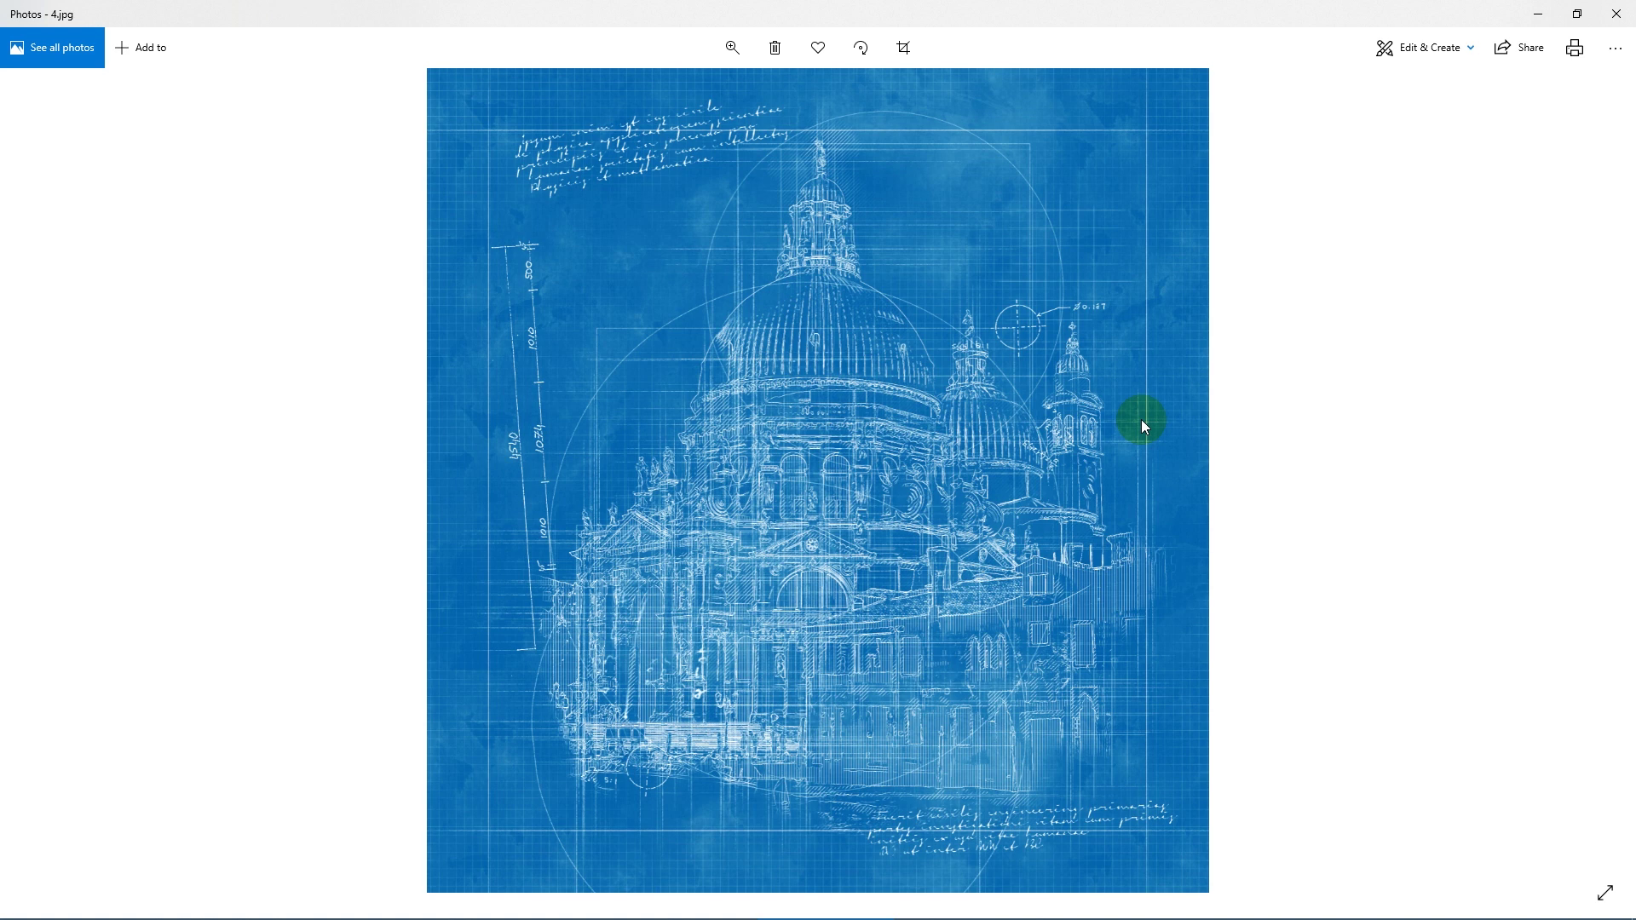
key(Right)
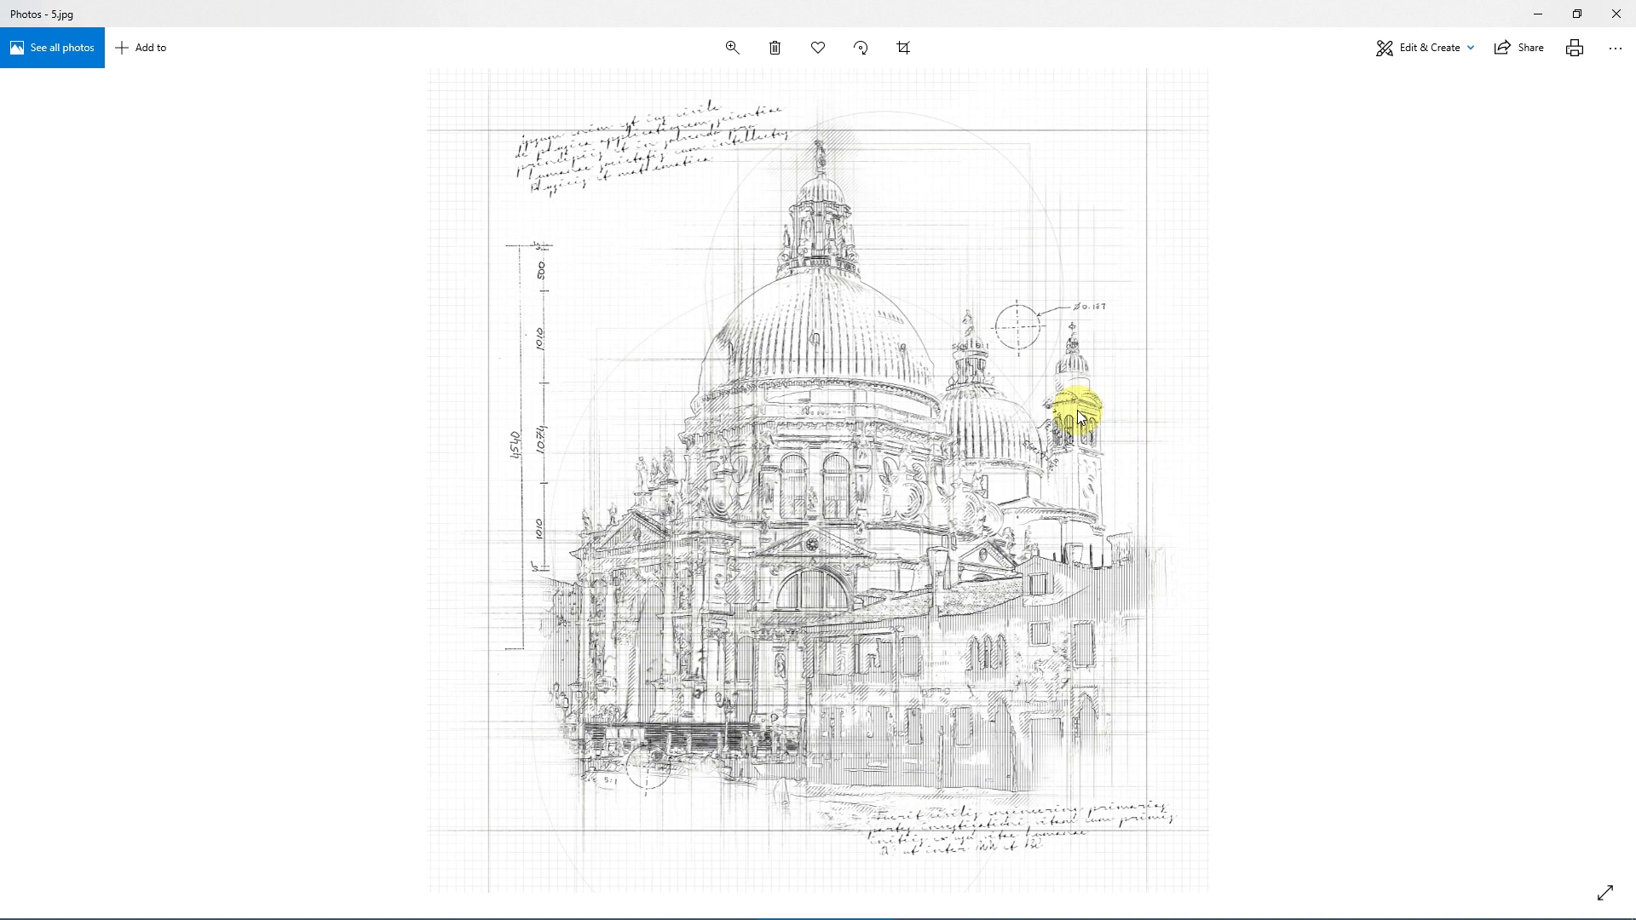
Step: Examine the pencil line work of the cathedral sketch 5.jpg up close, including the domes and arched windows
scroll(925, 396, up, 3)
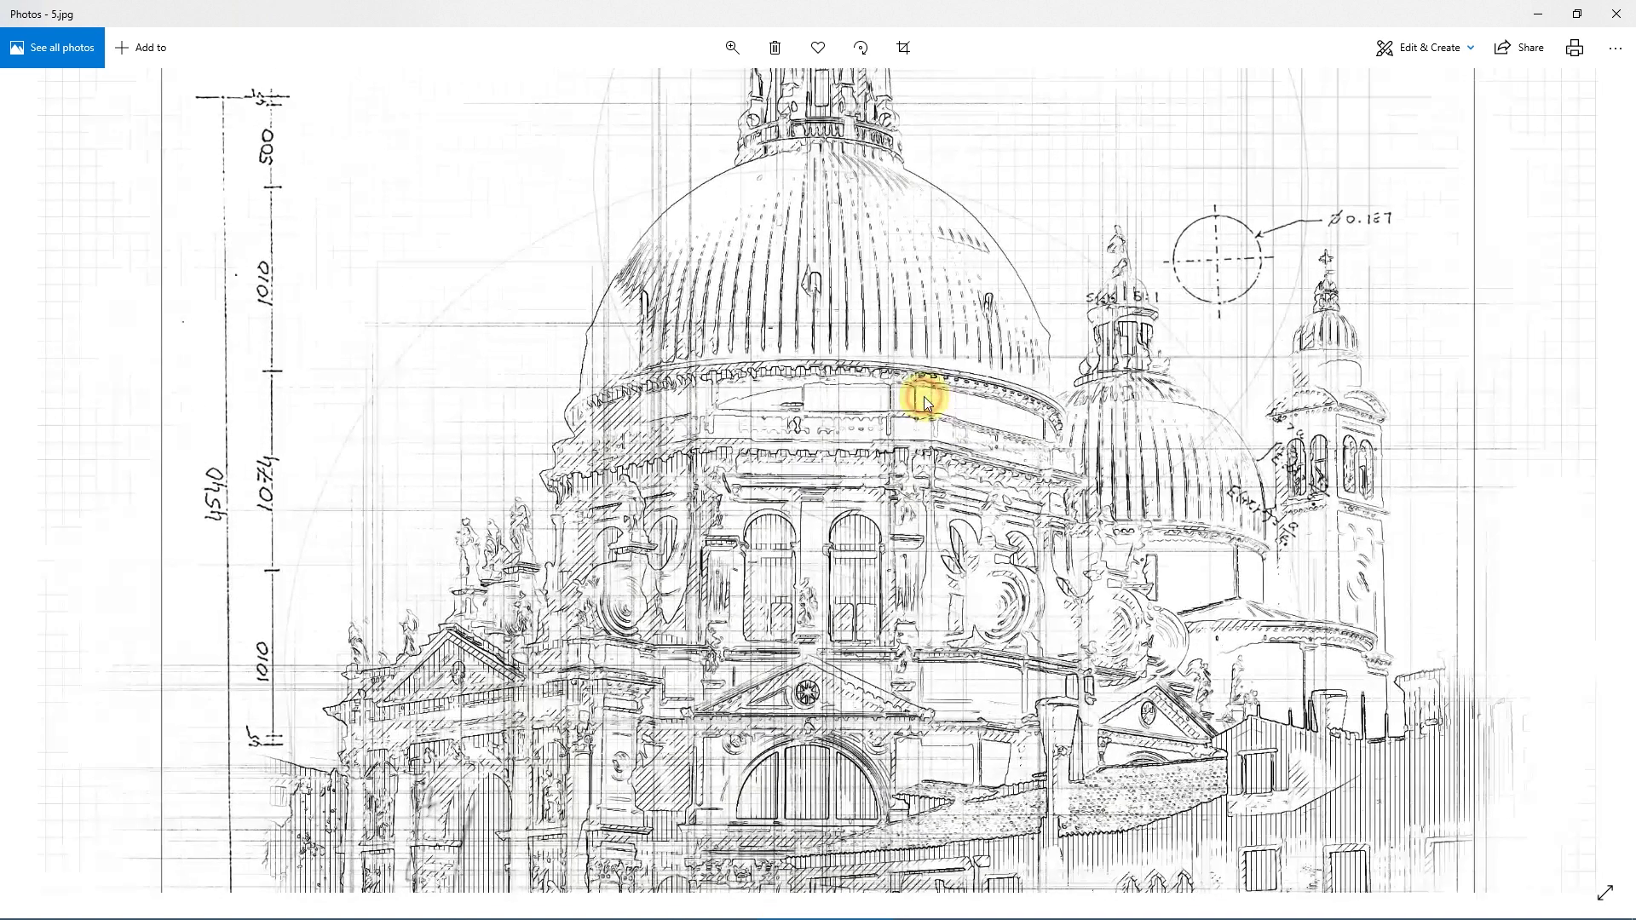
scroll(941, 393, up, 3)
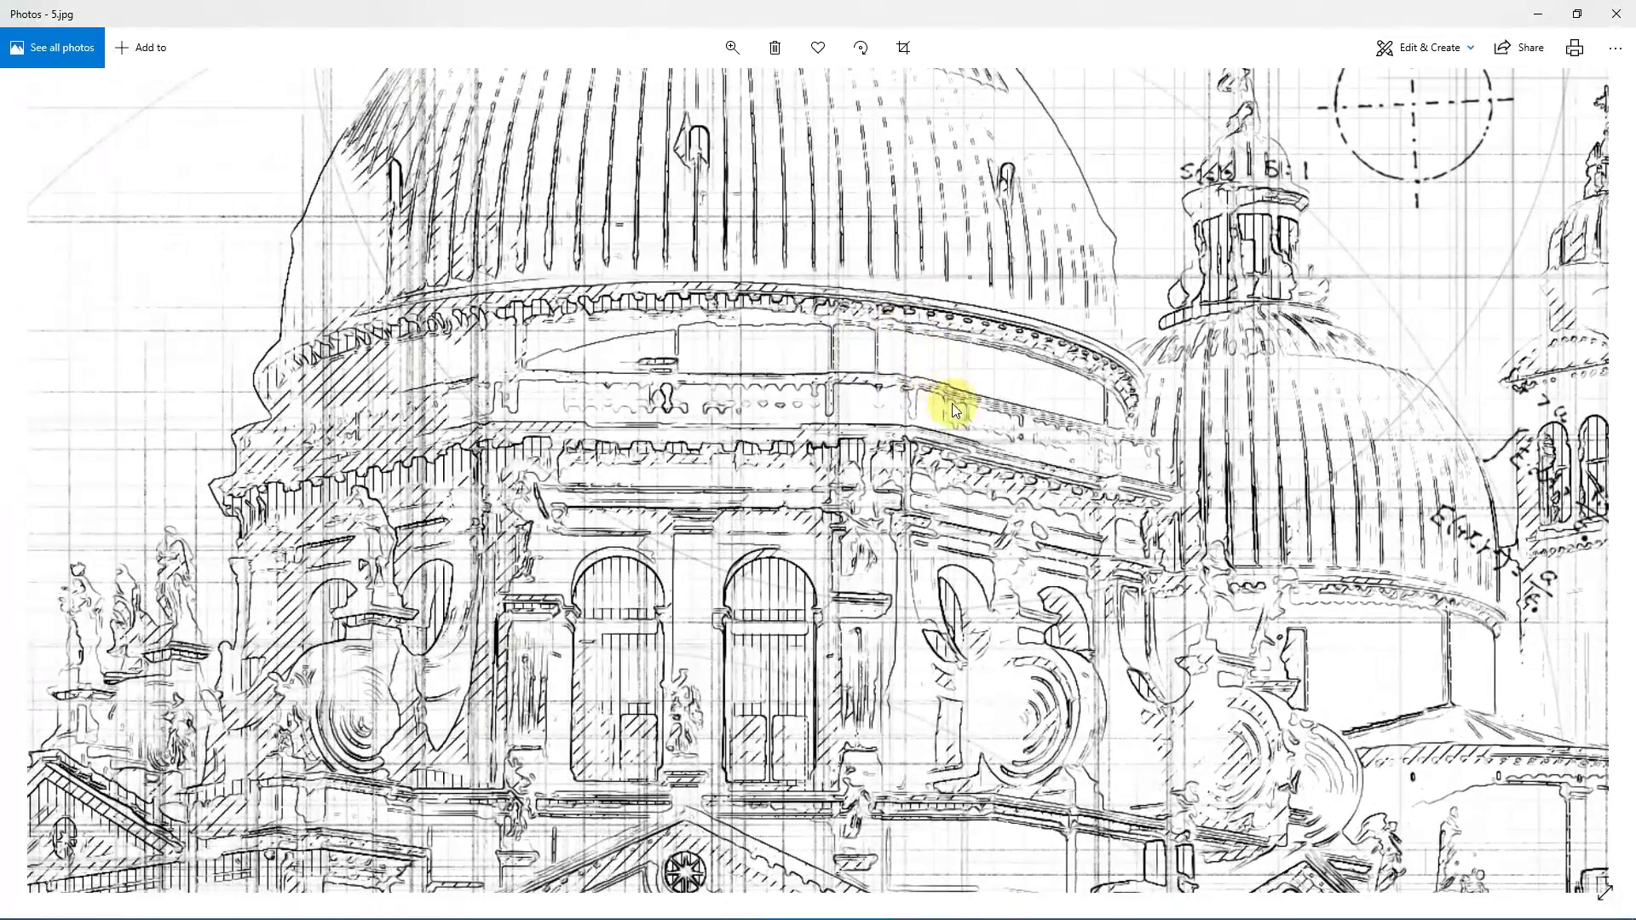
drag(956, 315, 717, 558)
drag(716, 274, 922, 291)
drag(733, 646, 766, 383)
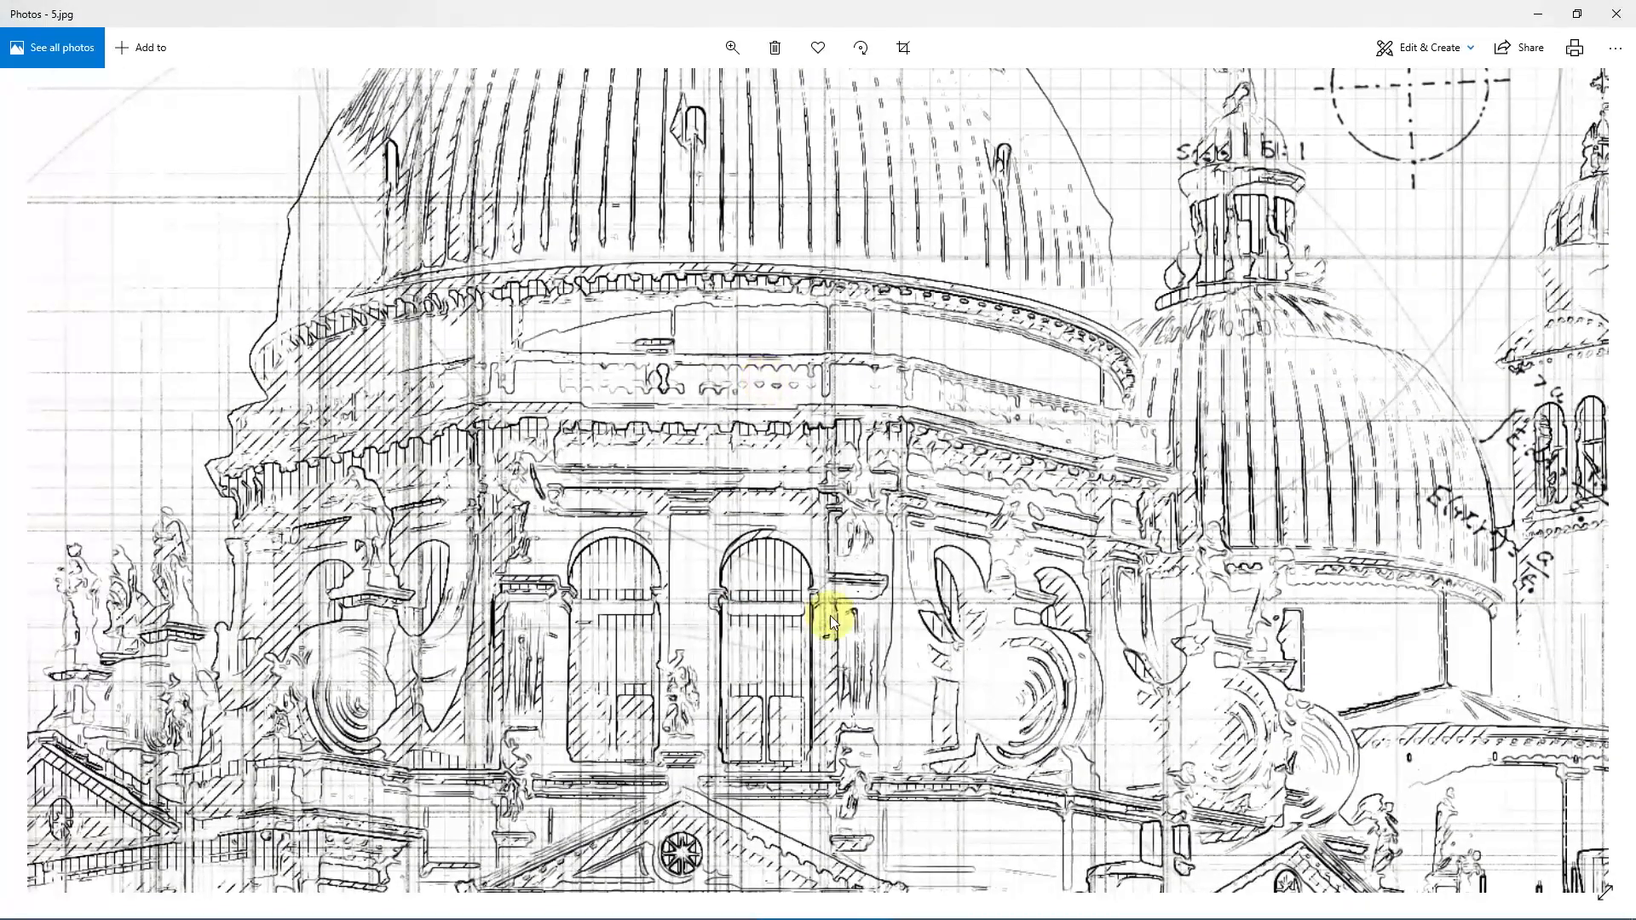
drag(836, 614, 878, 337)
key(Right)
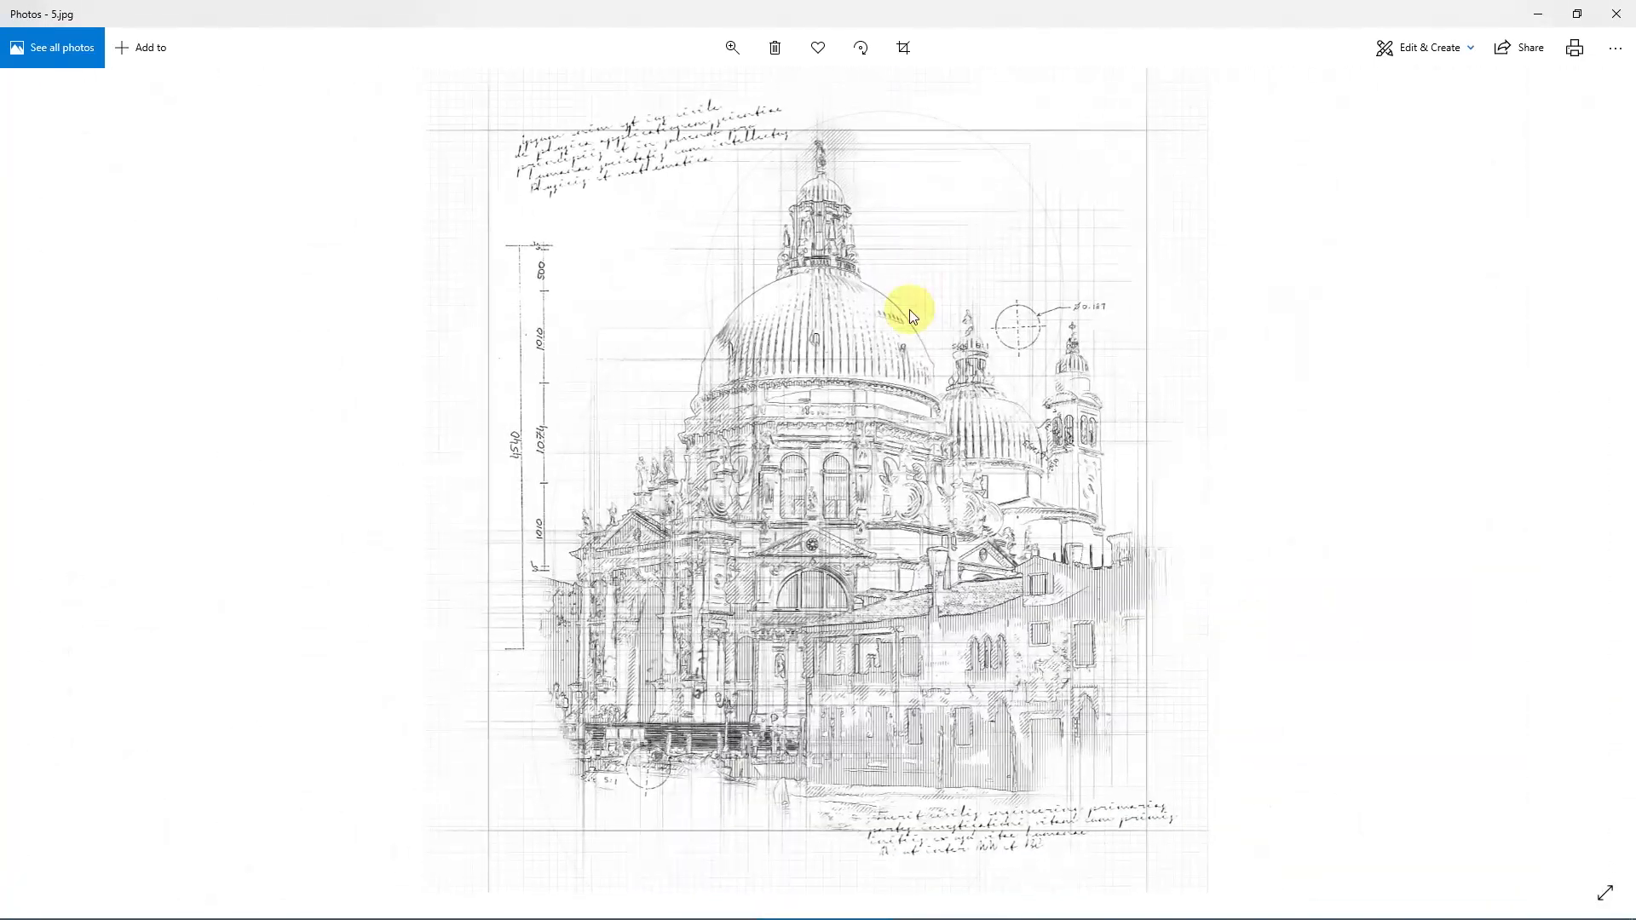
Step: View the animated 5a.gif, the mockup scenes 6.jpg to 8.jpg, and the beach house images 9.jpg to 11.jpg
key(Right)
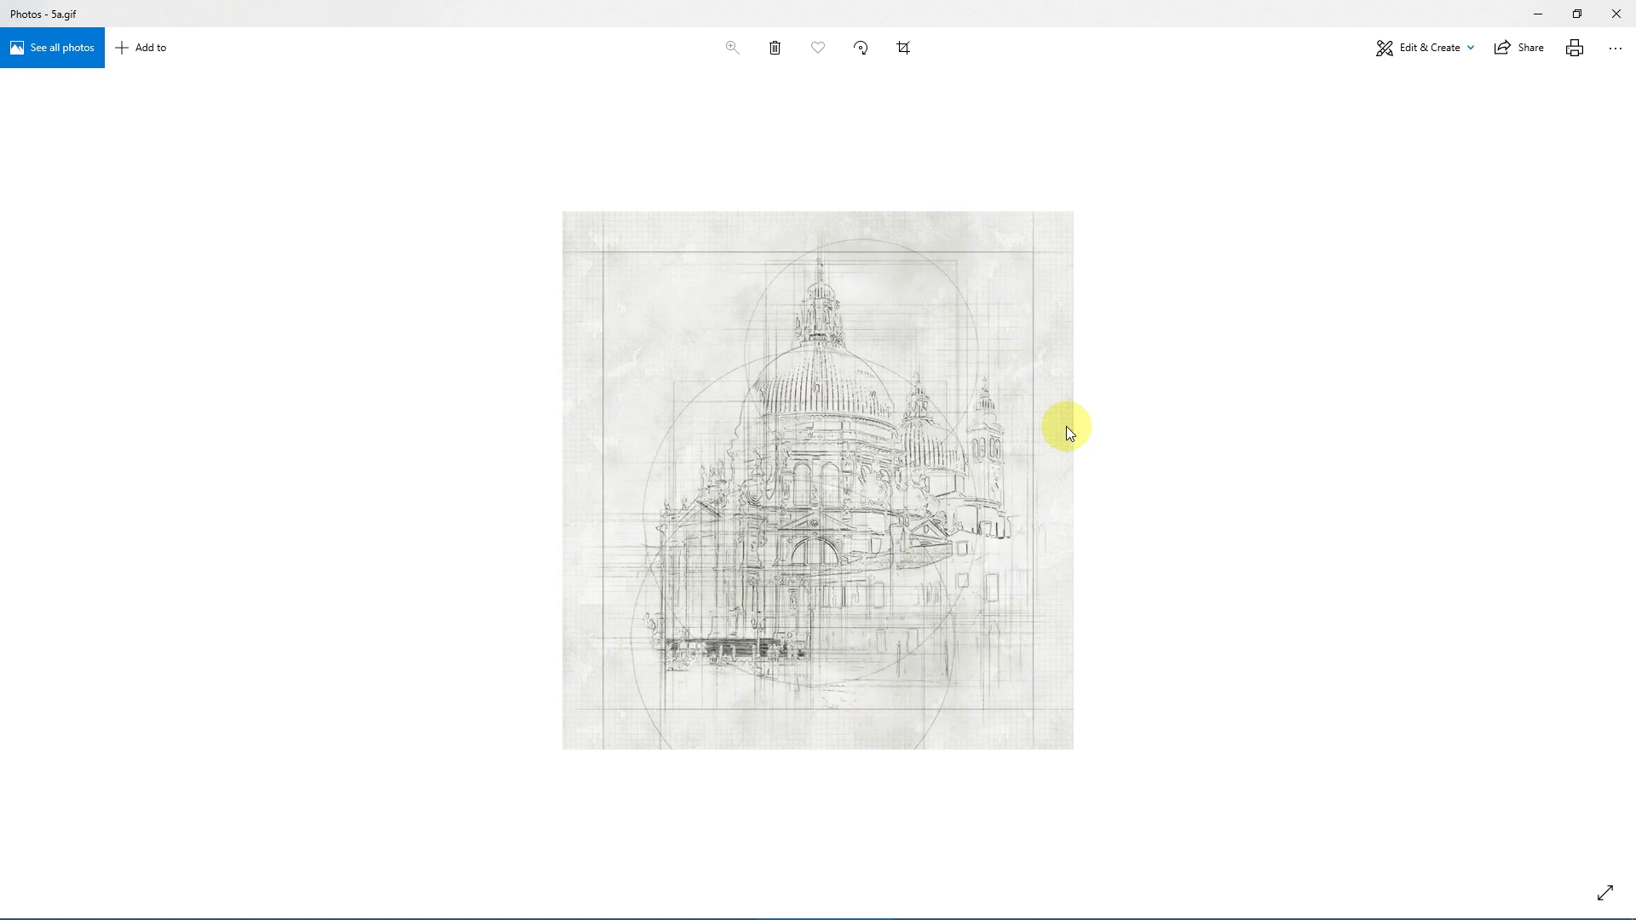
key(Right)
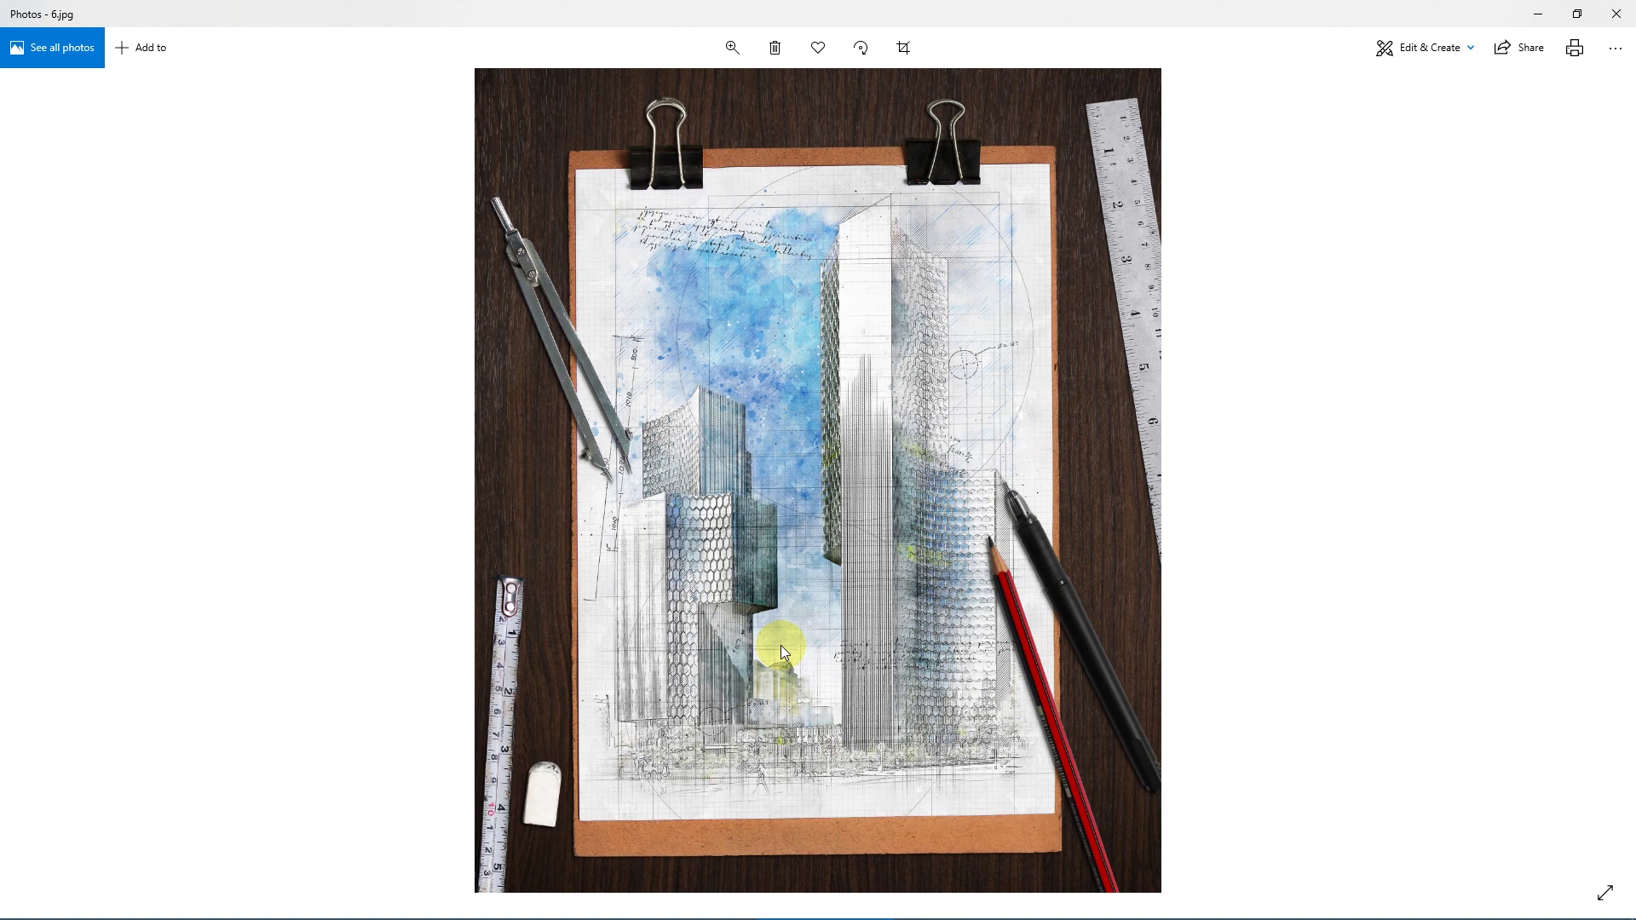
key(Right)
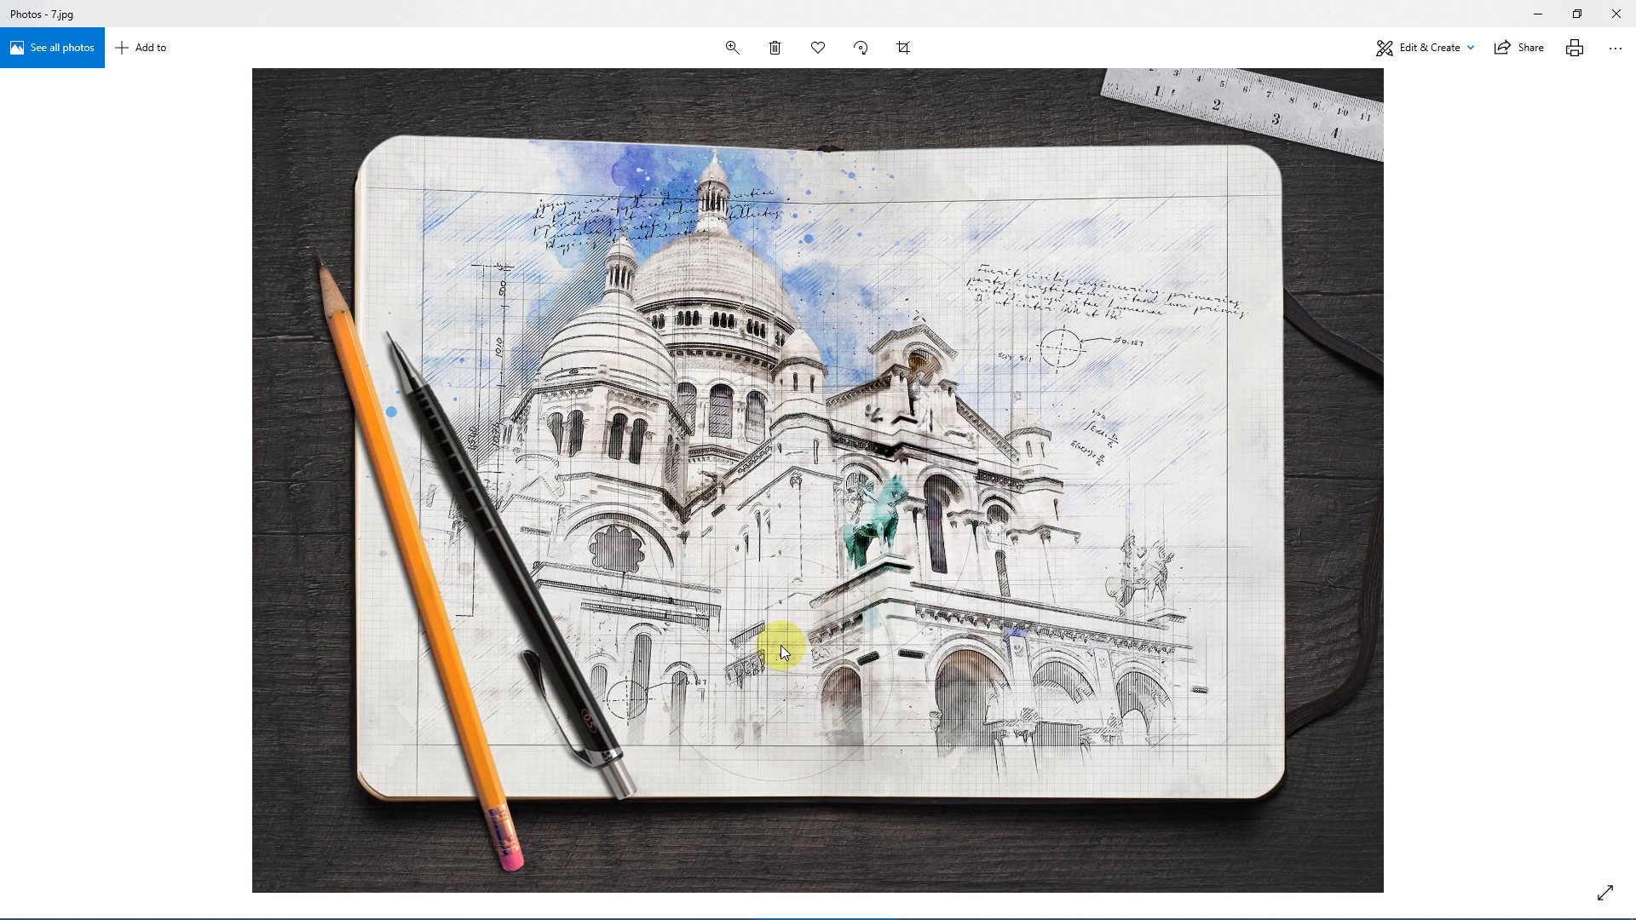
key(Right)
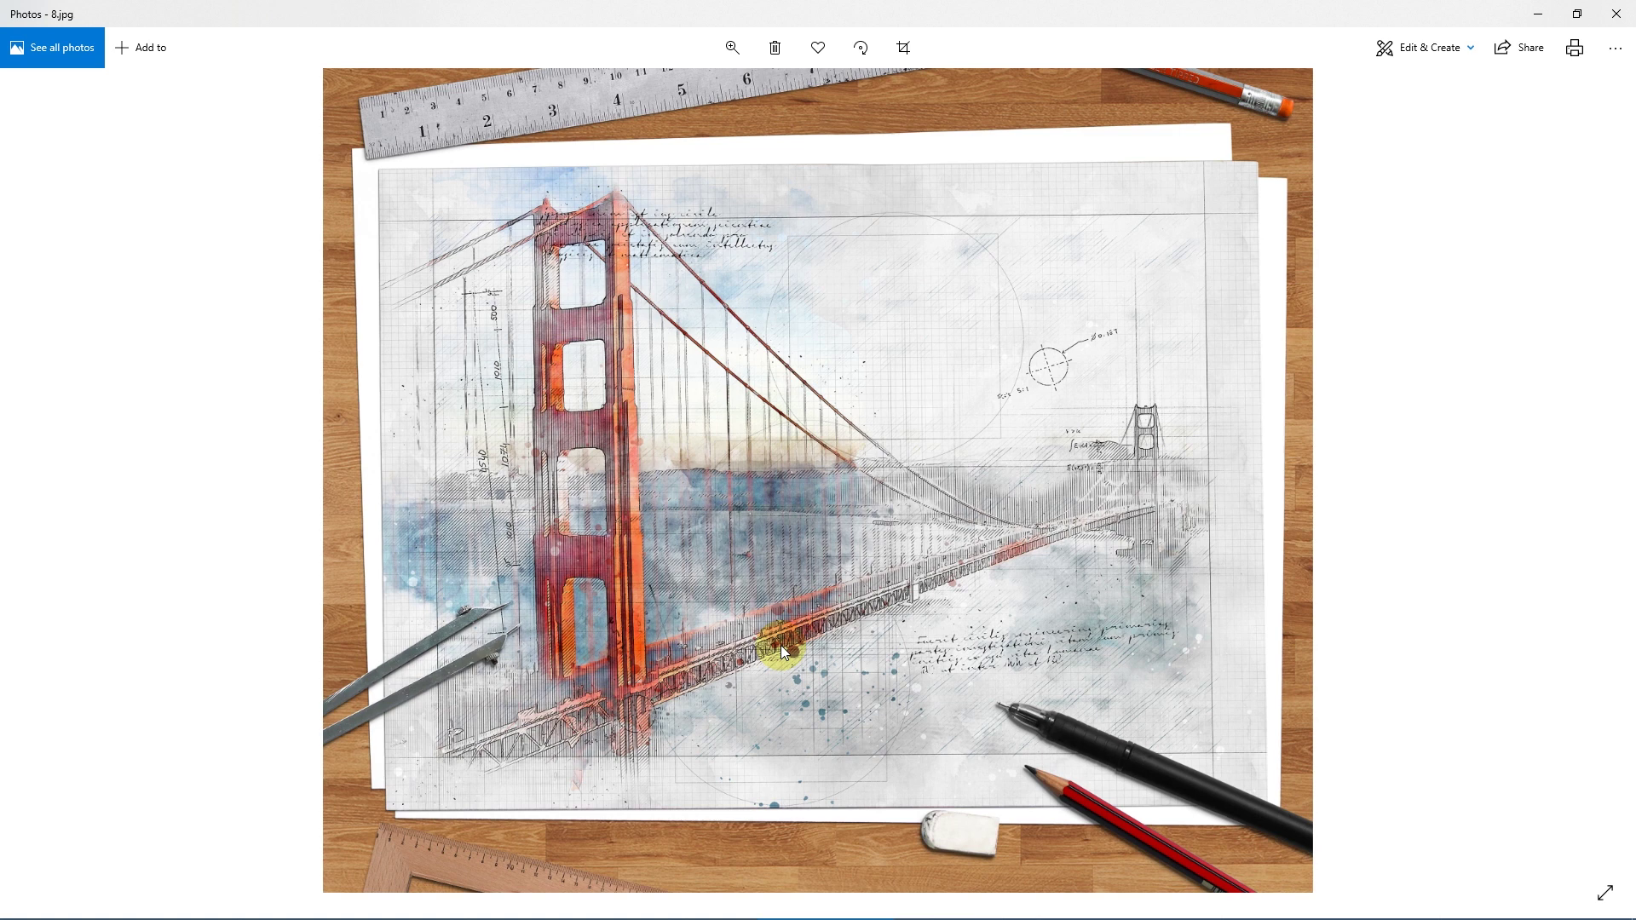
key(Right)
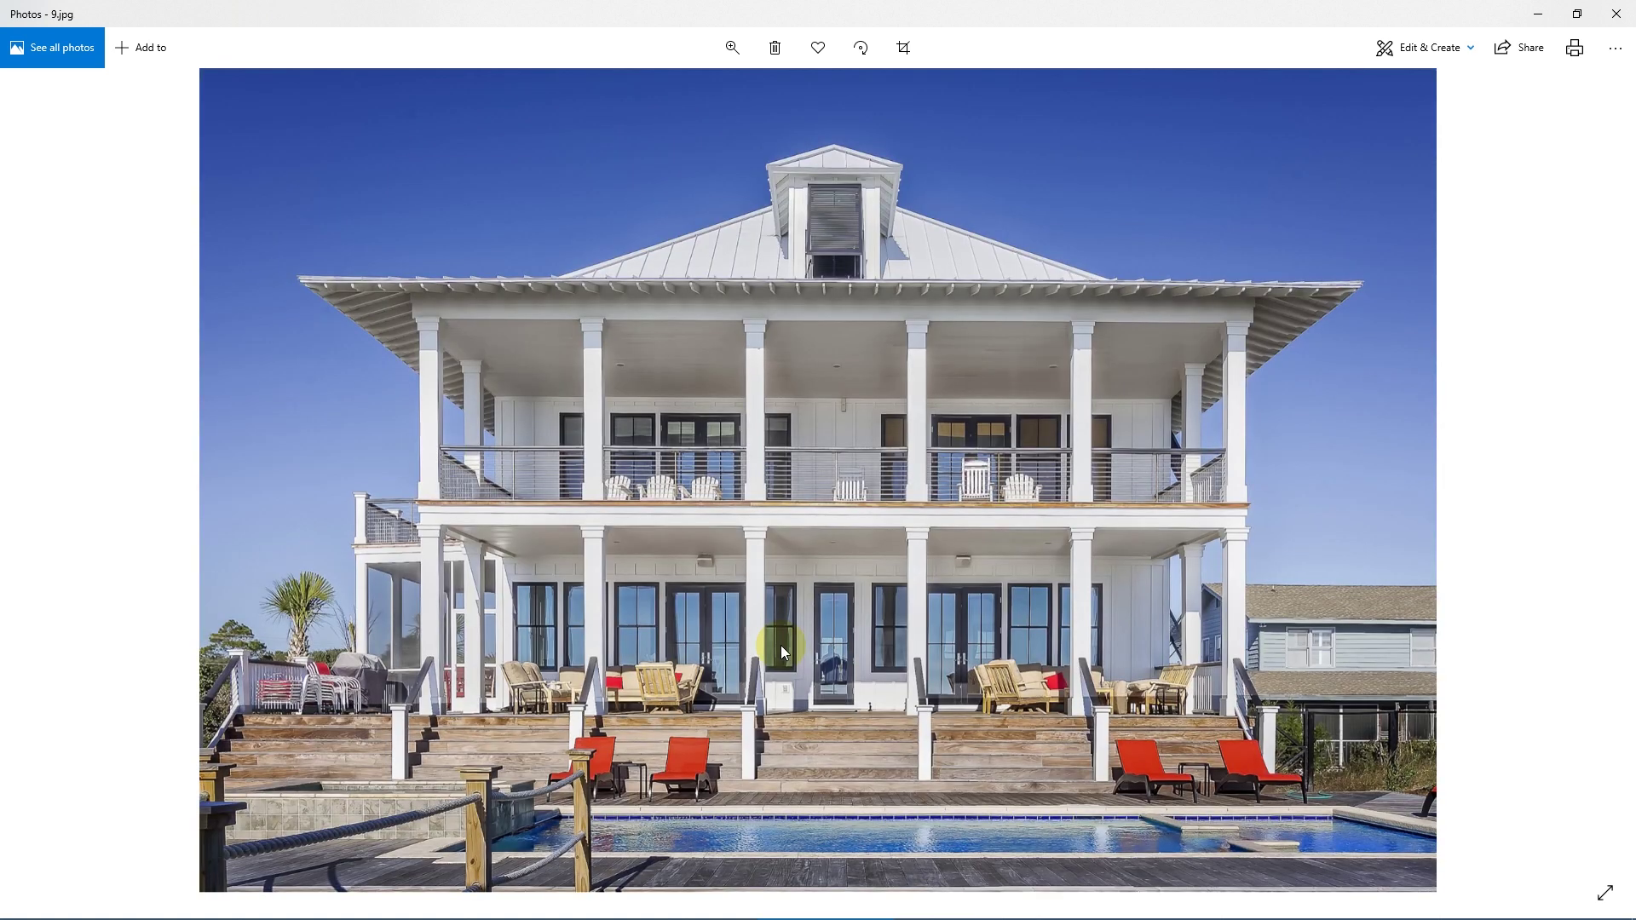
key(Right)
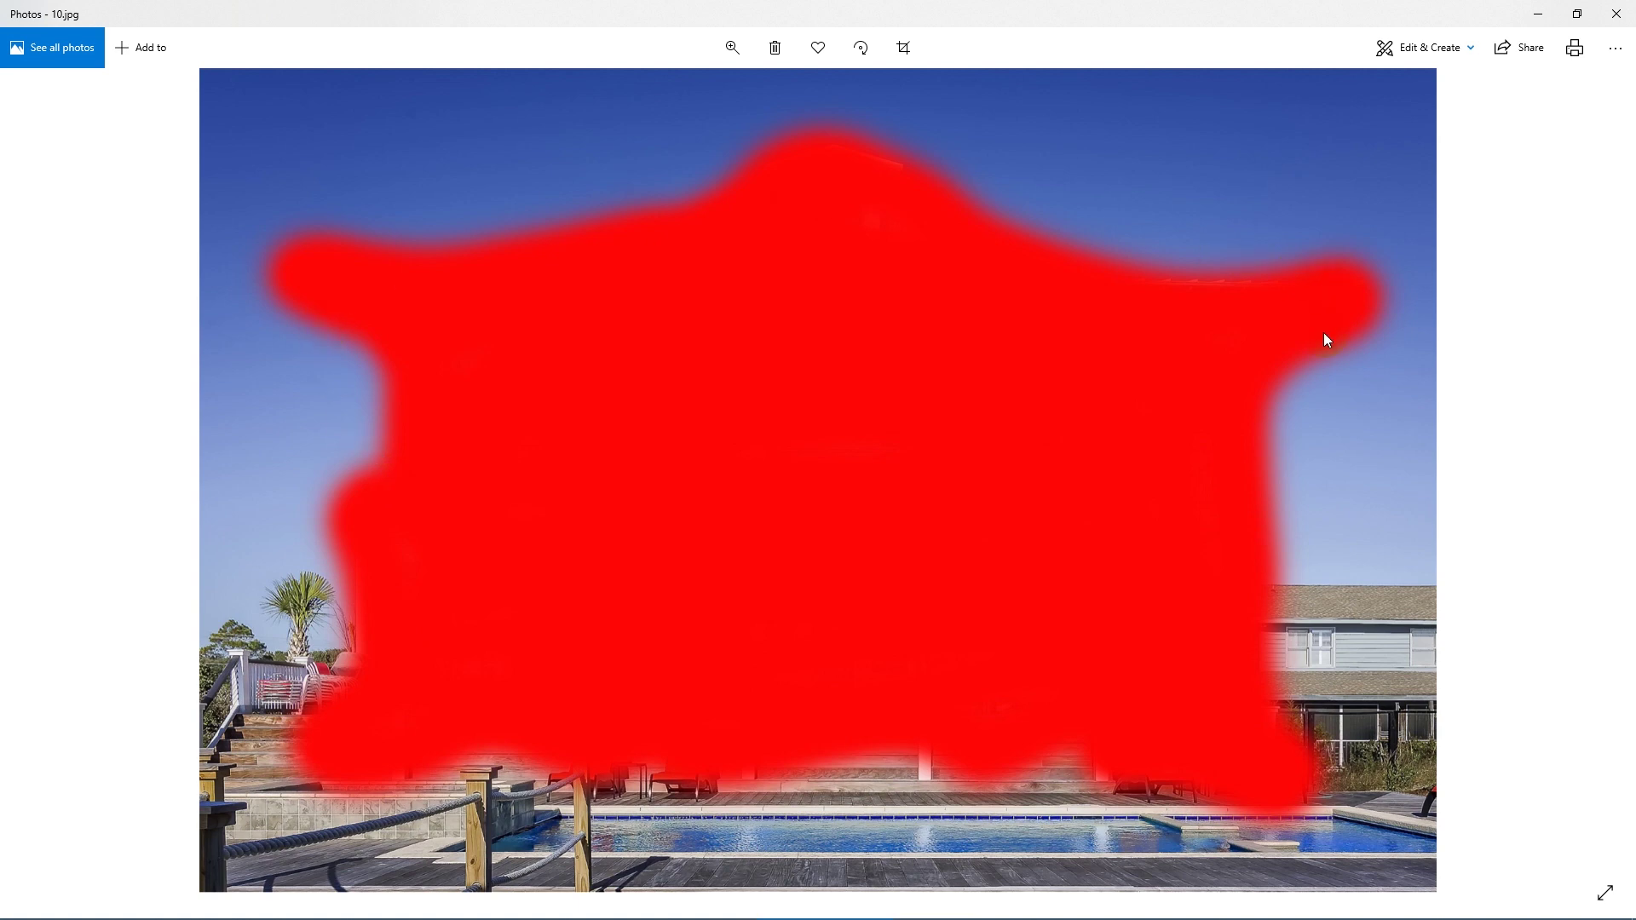
key(Right)
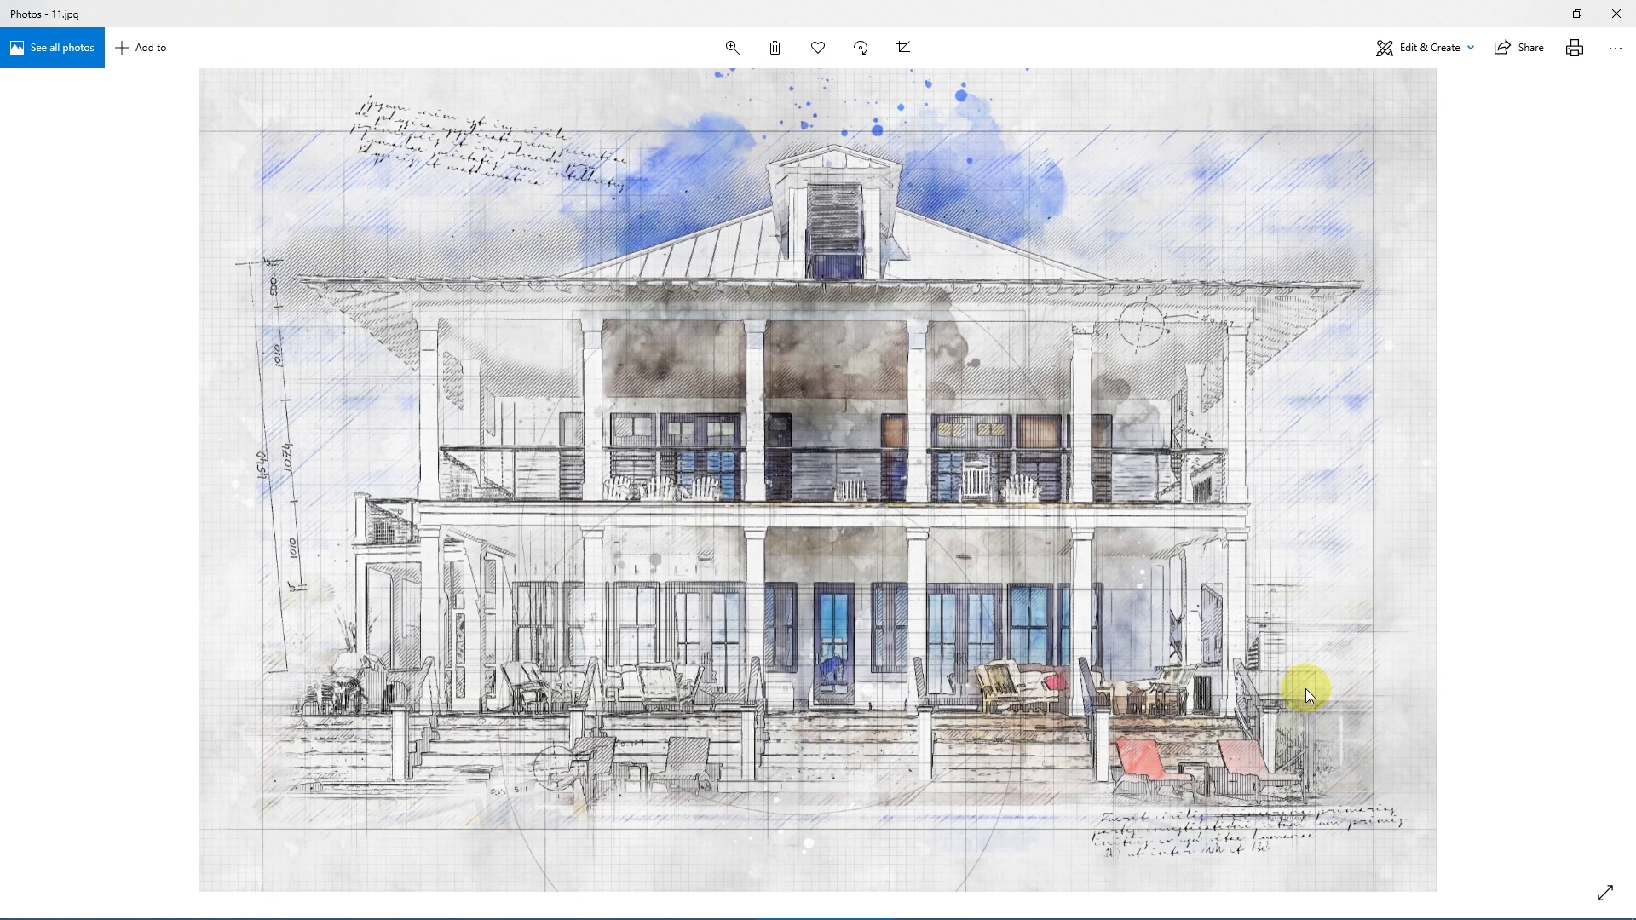
Step: Examine the watercolor house sketch 11.jpg up close, covering the balcony, roof and handwritten notes, and return to the full image
scroll(994, 554, up, 2)
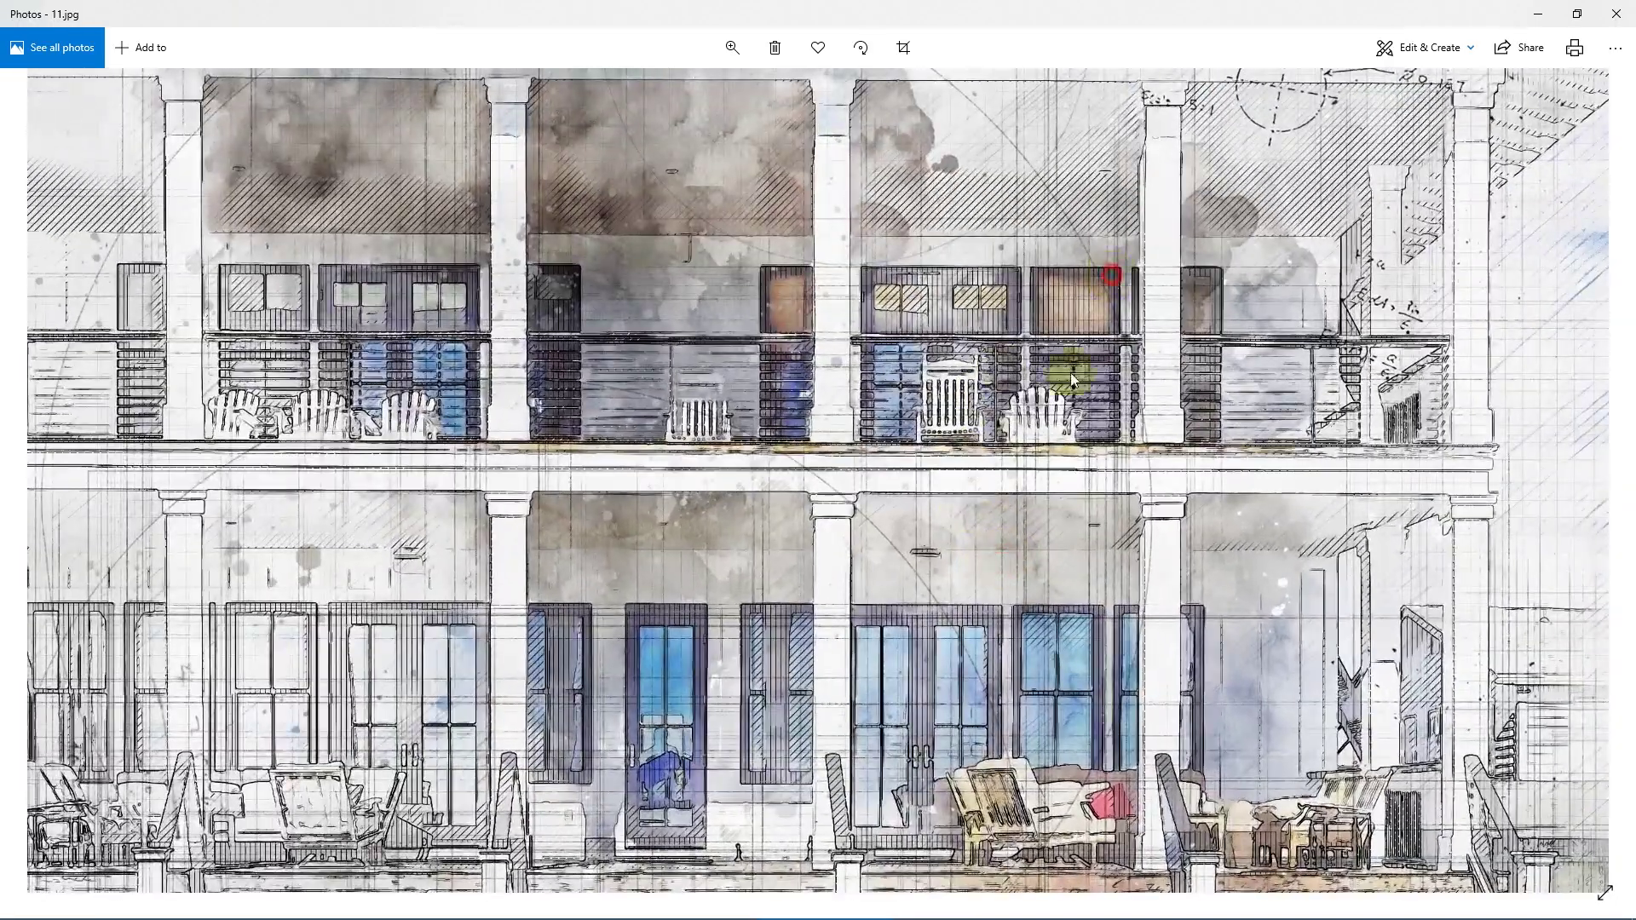
drag(1106, 280, 867, 773)
drag(445, 566, 1070, 427)
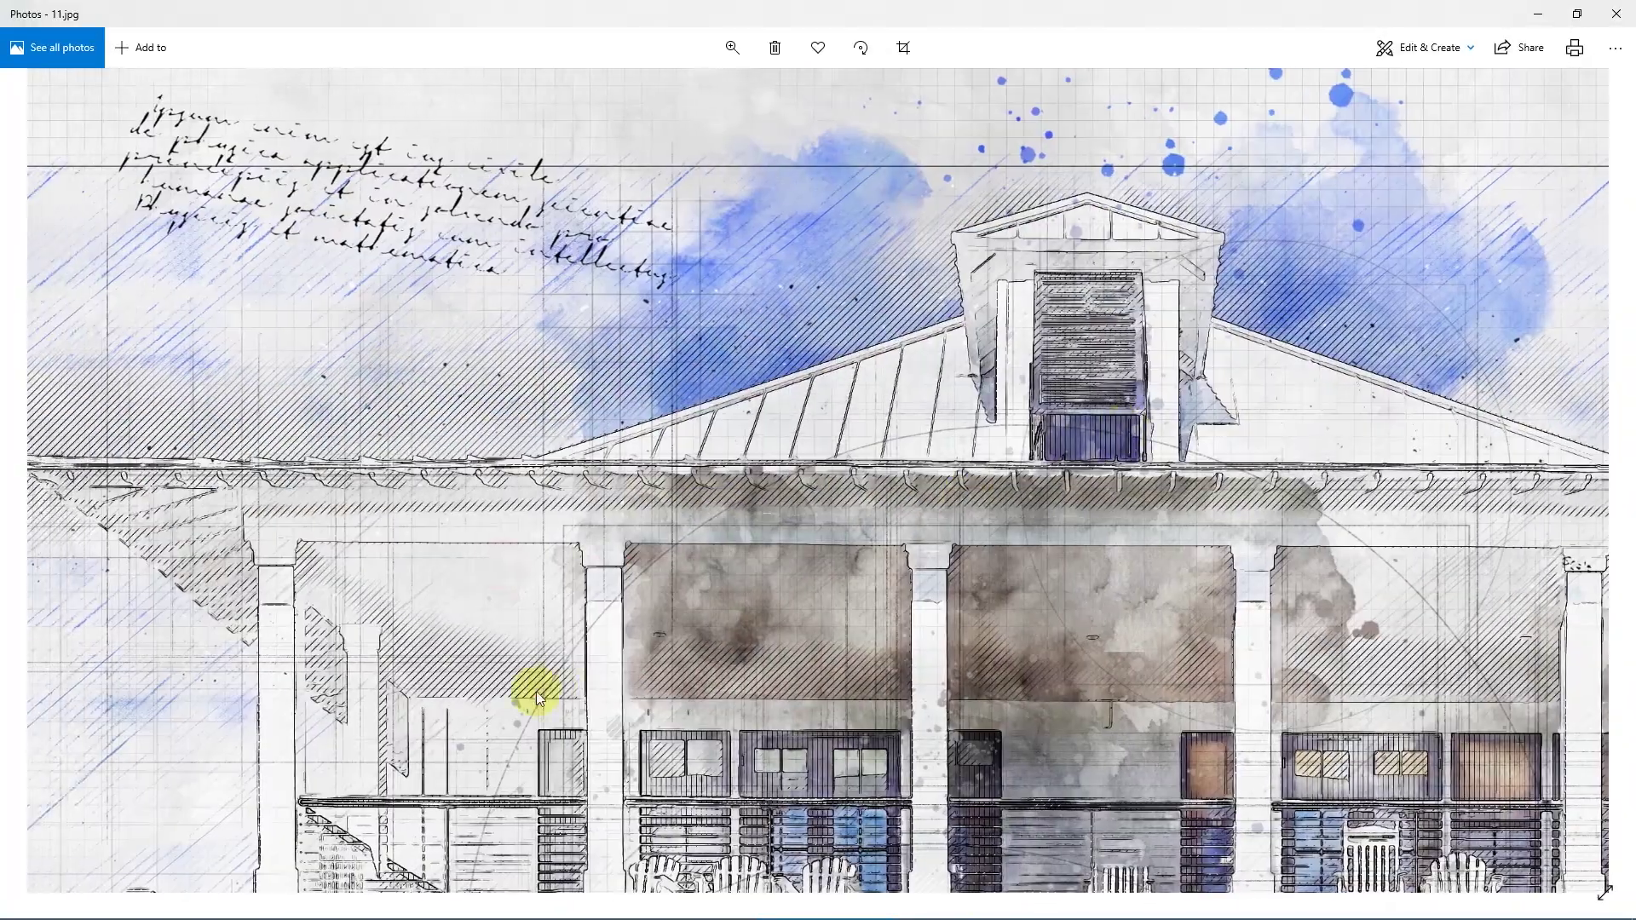
drag(537, 687, 821, 421)
drag(1066, 411, 672, 583)
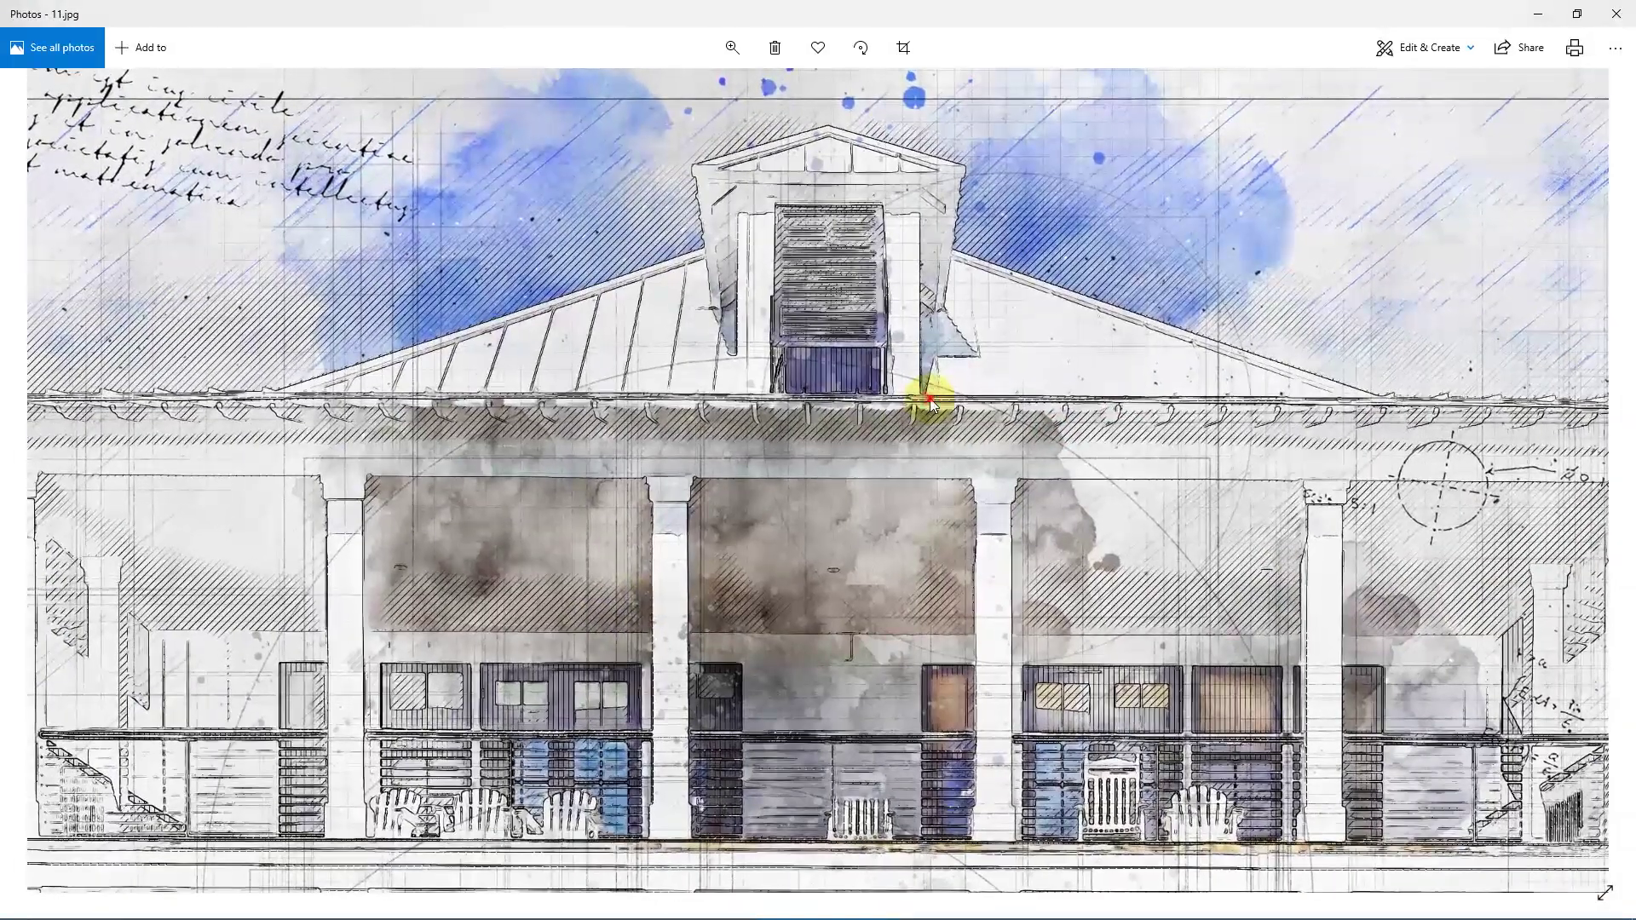
double_click(930, 399)
Step: Open the house blueprint 12.jpg, examine its roof, balcony and dimension lines up close, and return to the full image
key(Right)
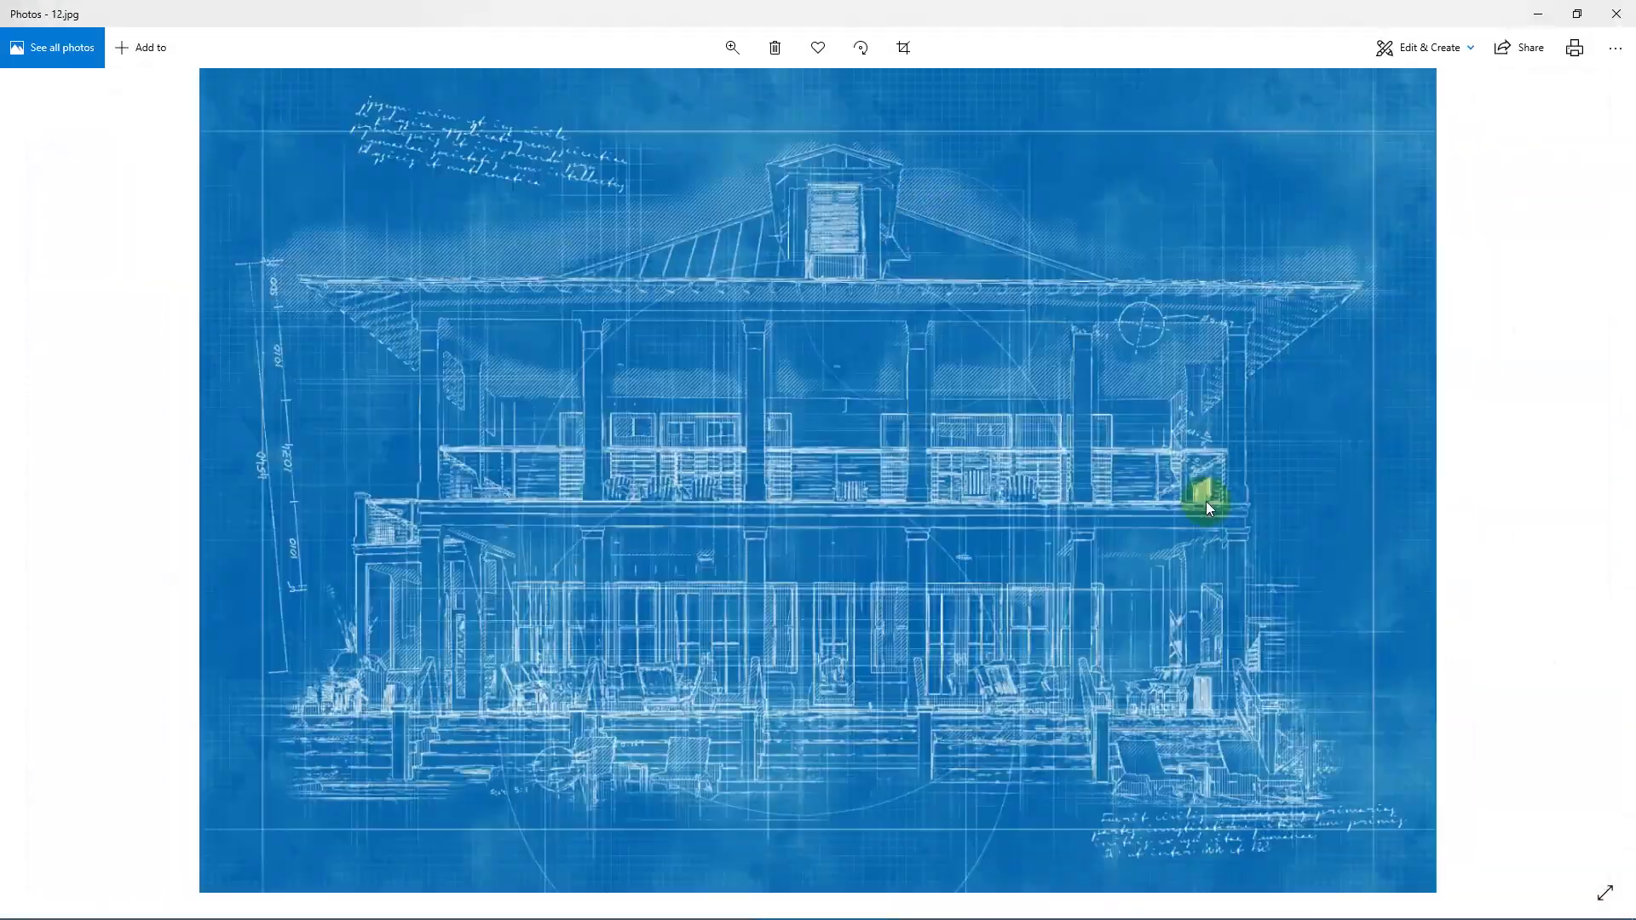
double_click(1097, 489)
drag(1359, 267, 1085, 628)
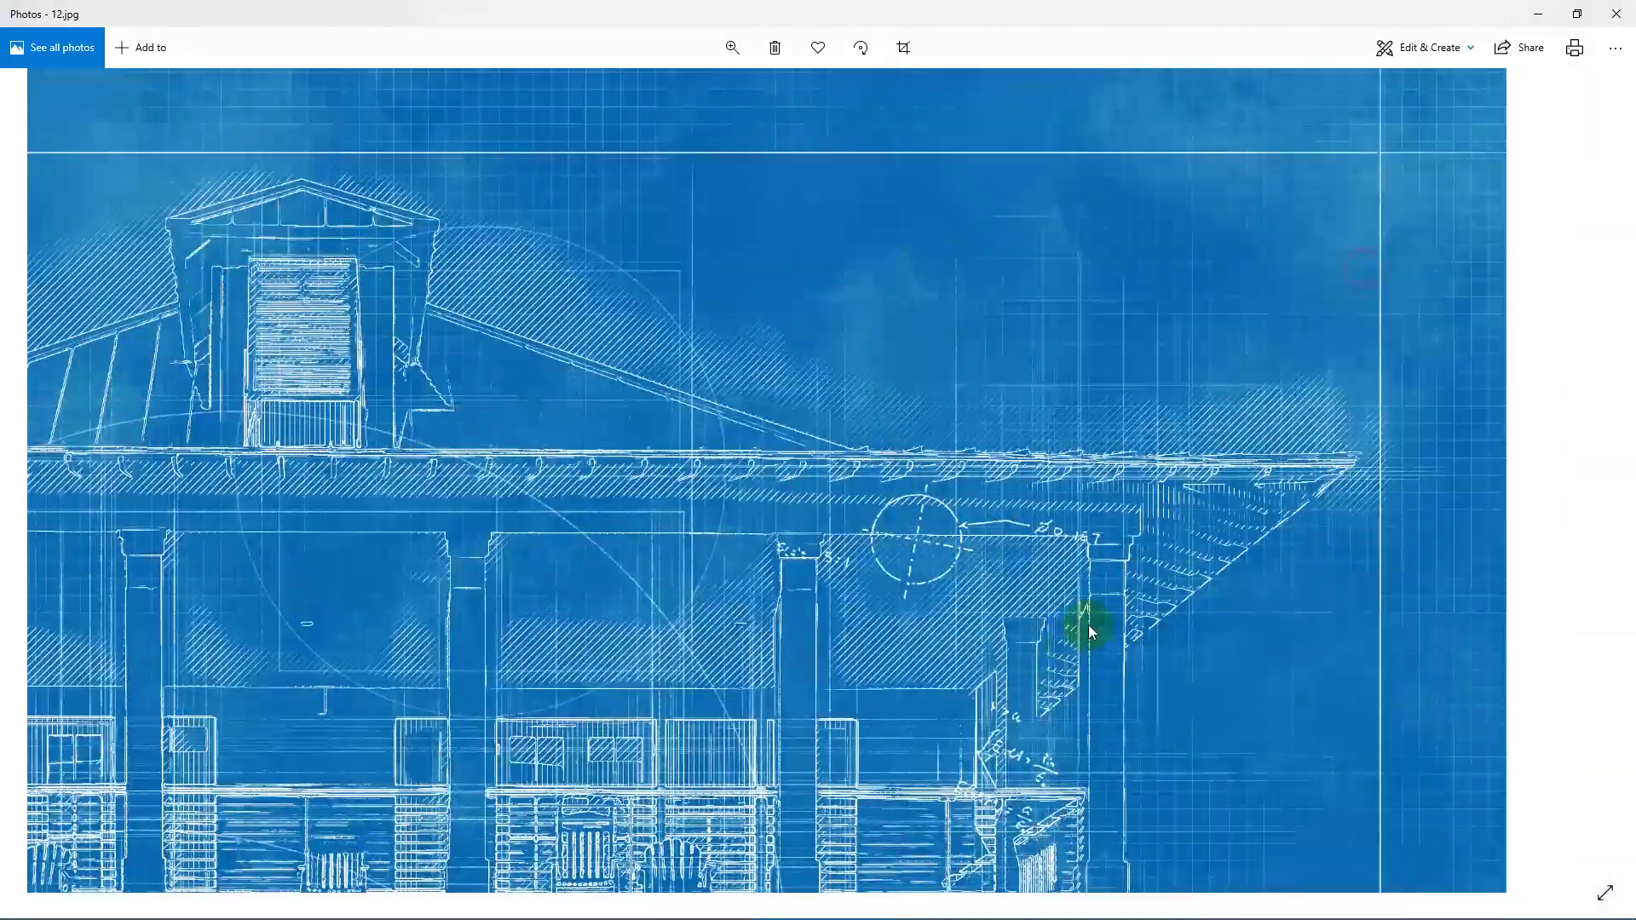
drag(555, 585, 1054, 510)
drag(881, 808, 1144, 506)
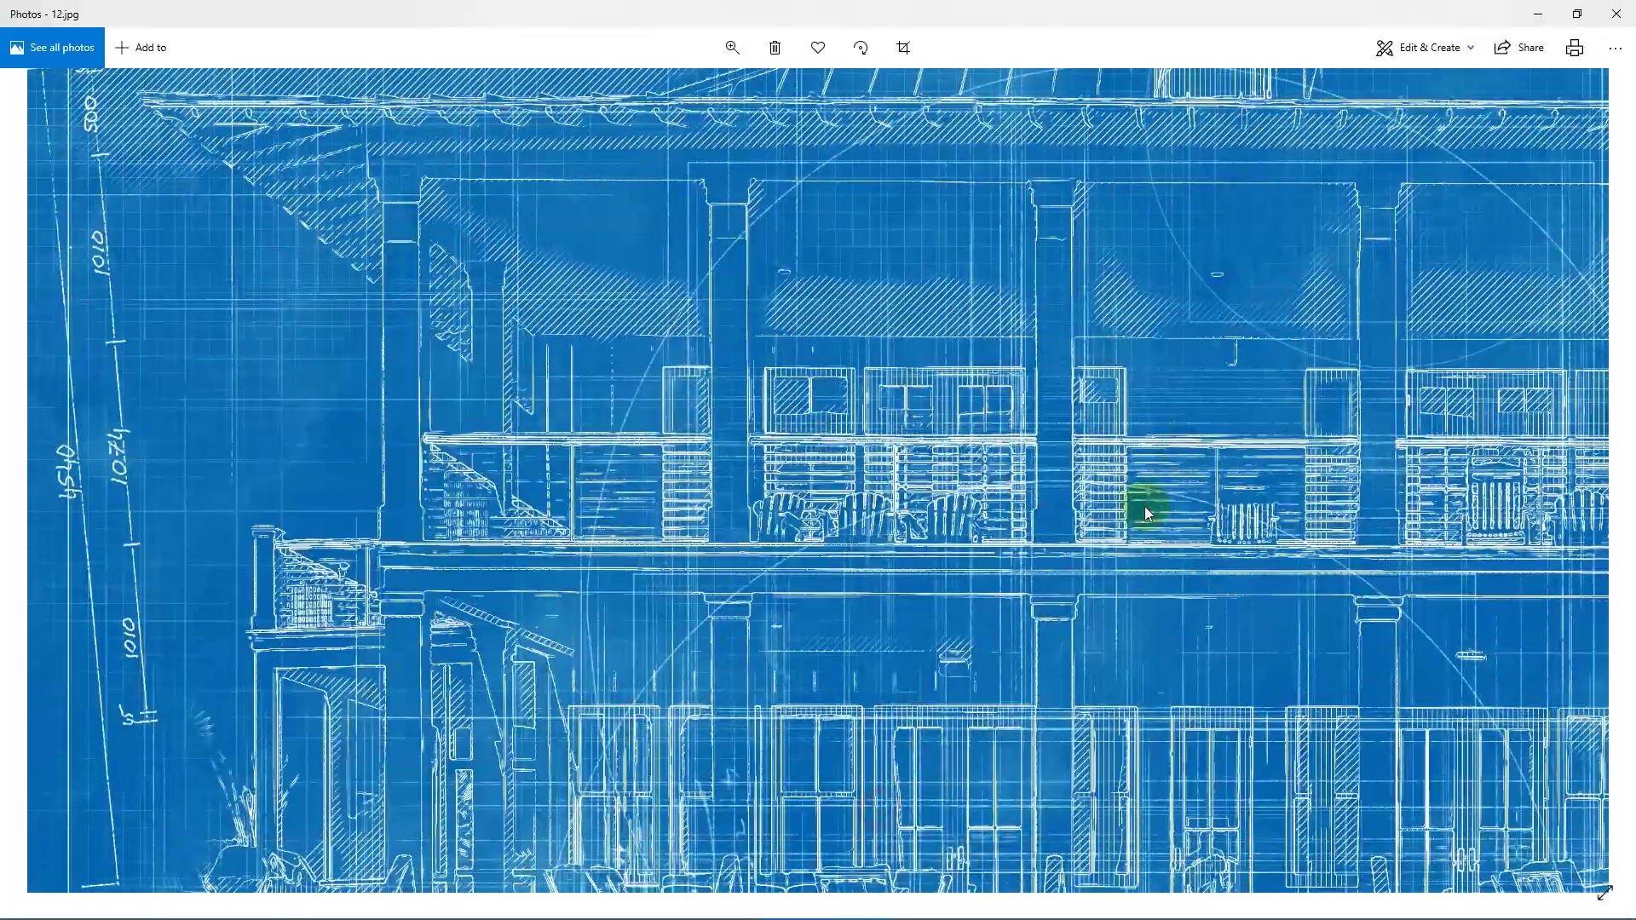
drag(1308, 415, 902, 544)
double_click(1023, 434)
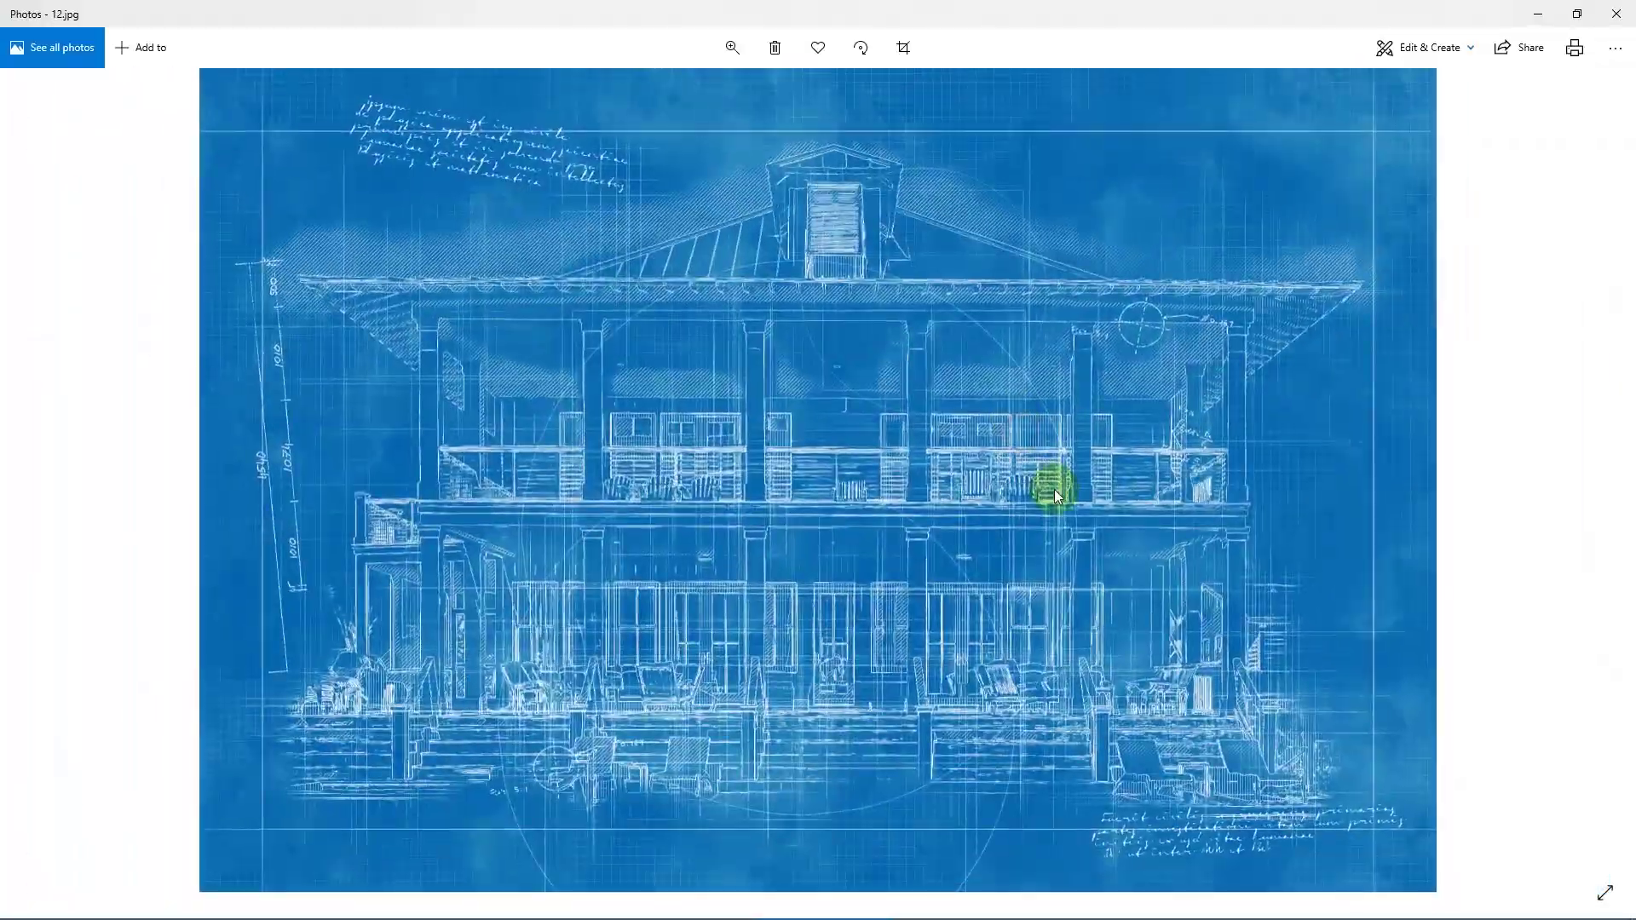
Step: Open the pencil house sketch 13.jpg, examine its roof, balconies and ground floor up close, and return to the full image
key(Right)
double_click(1053, 488)
mouse_move(1361, 267)
mouse_down()
mouse_move(1132, 446)
mouse_move(894, 413)
mouse_up()
drag(705, 274, 975, 468)
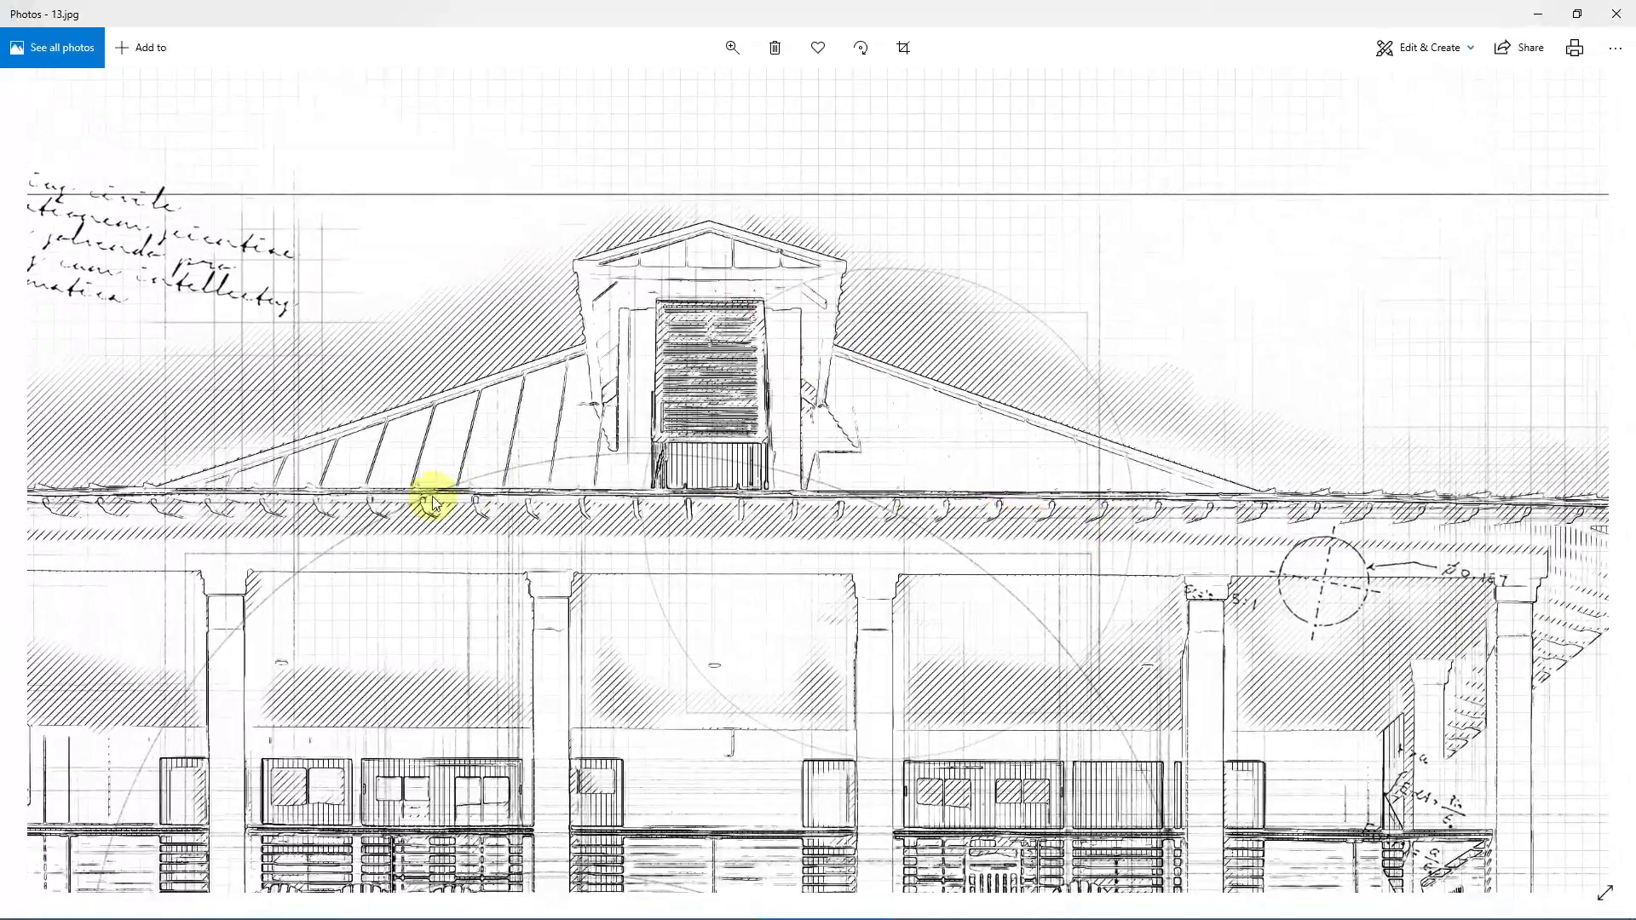
drag(432, 496, 907, 317)
mouse_move(1045, 654)
mouse_down()
mouse_move(1006, 504)
mouse_move(980, 232)
mouse_up()
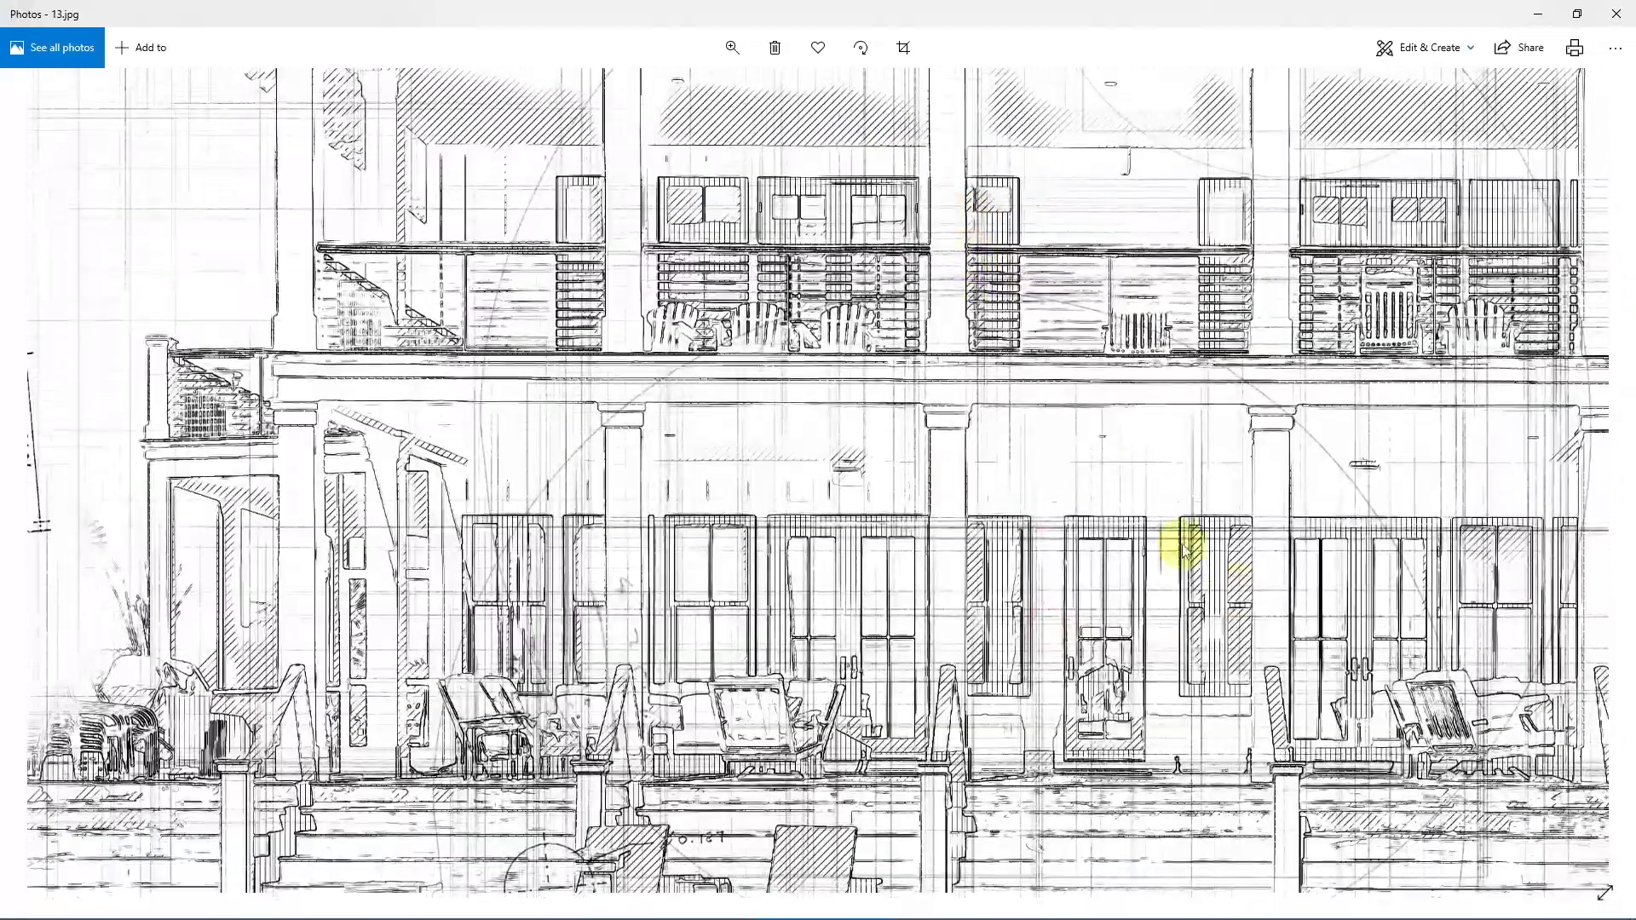
drag(1270, 599, 889, 477)
double_click(1096, 365)
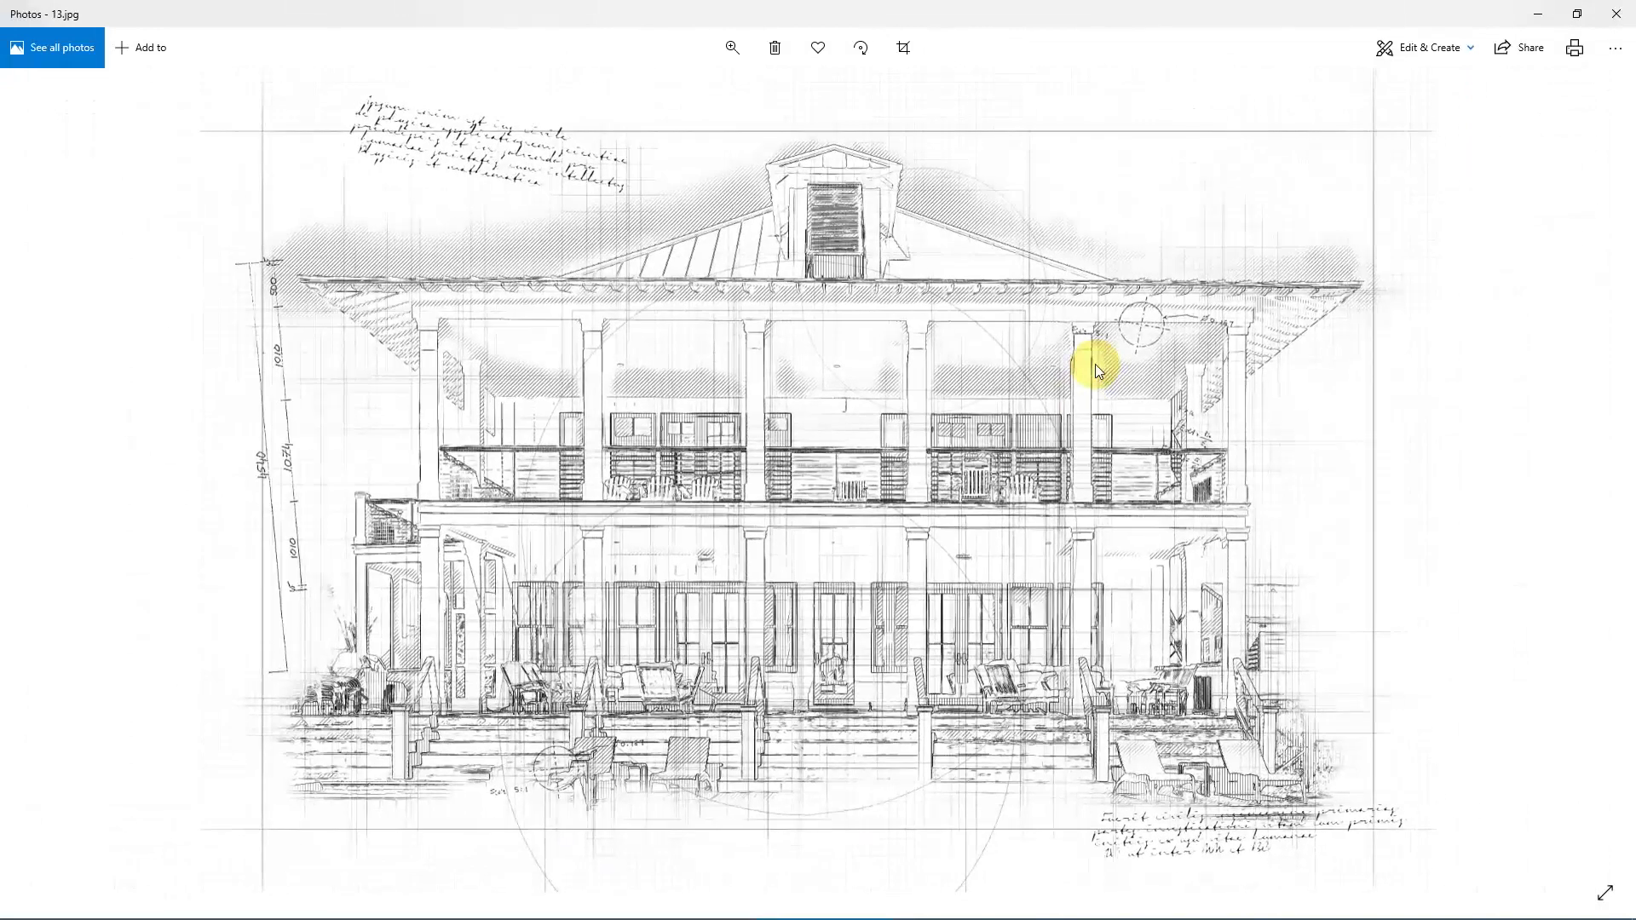
Step: View the animated 13a.gif and the tower images 14.jpg to 16.jpg, examining the watercolor tower sketch up close
key(Right)
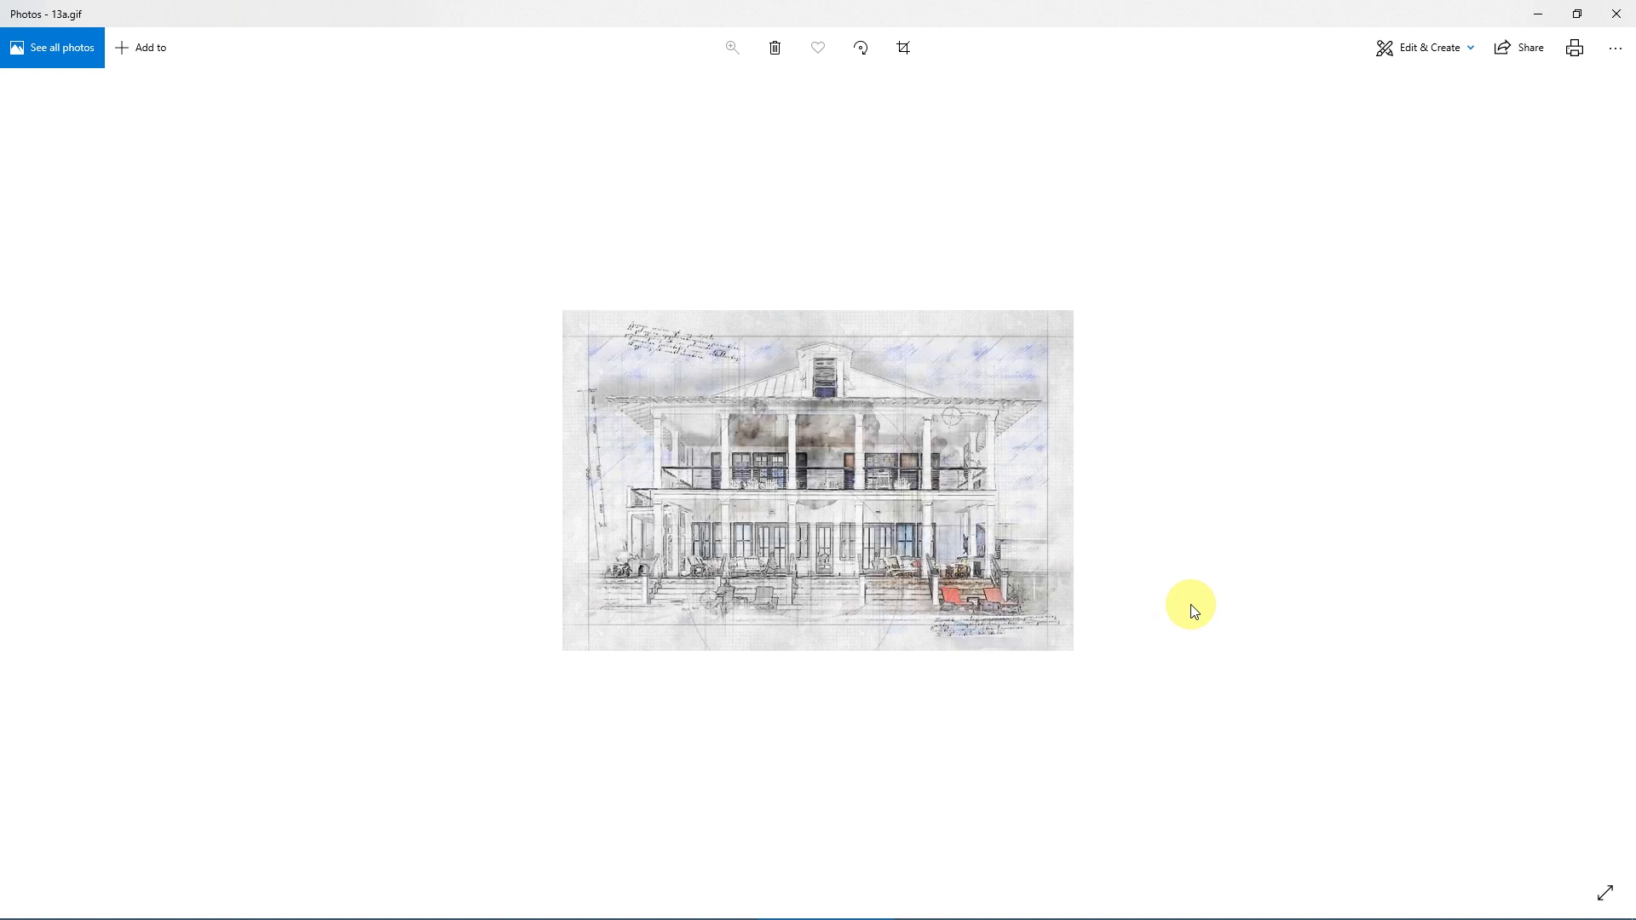
key(Right)
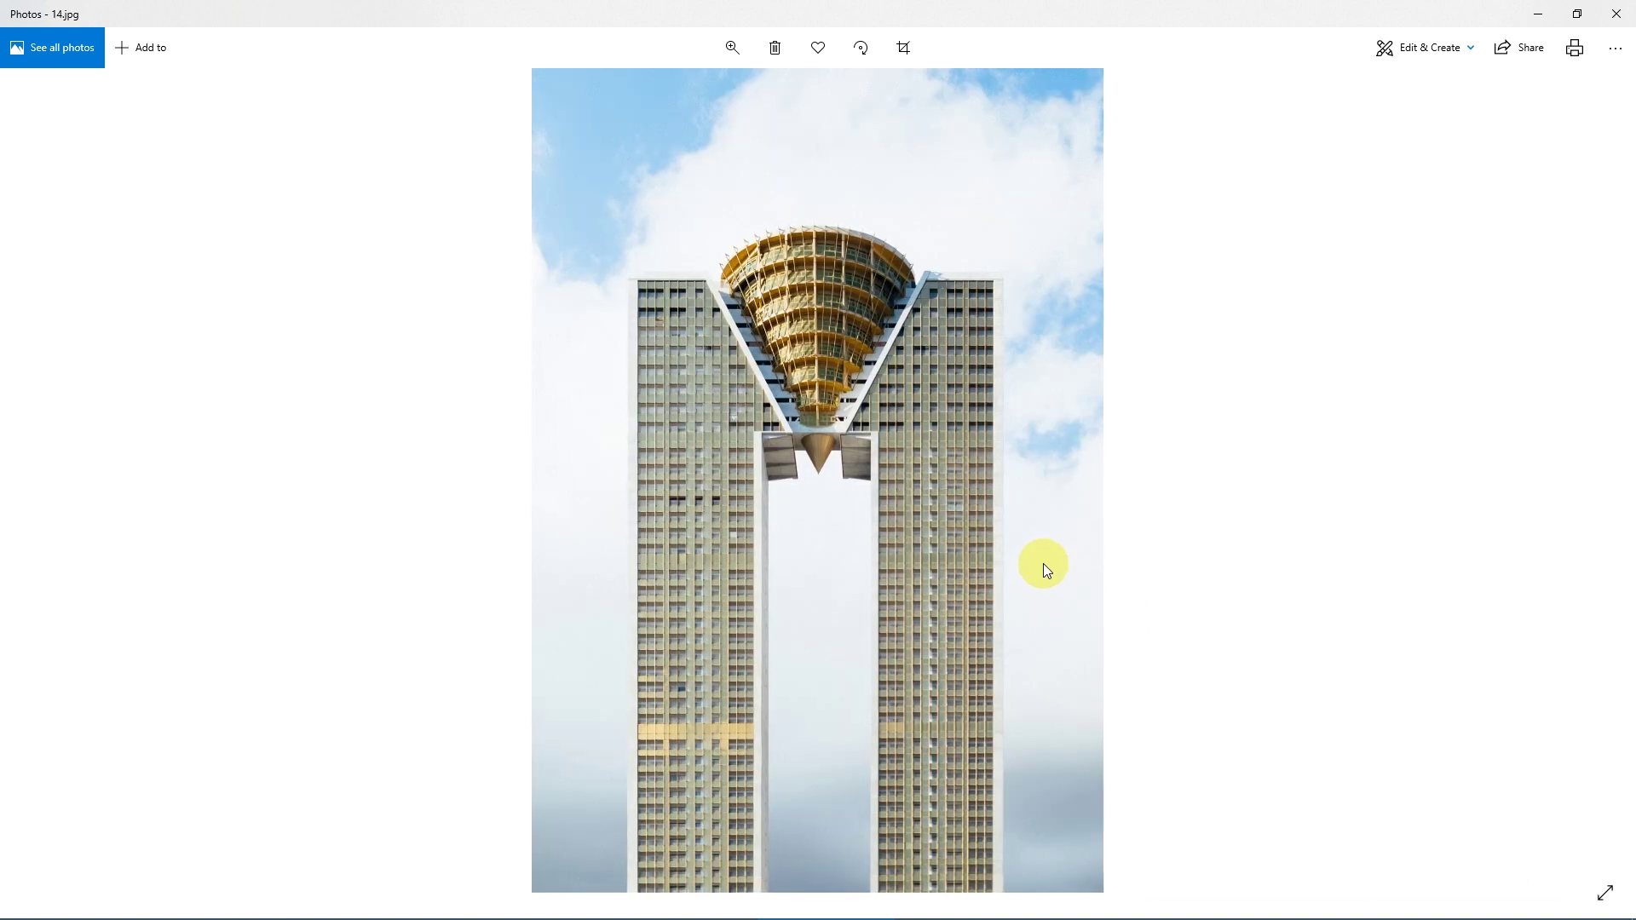
key(Right)
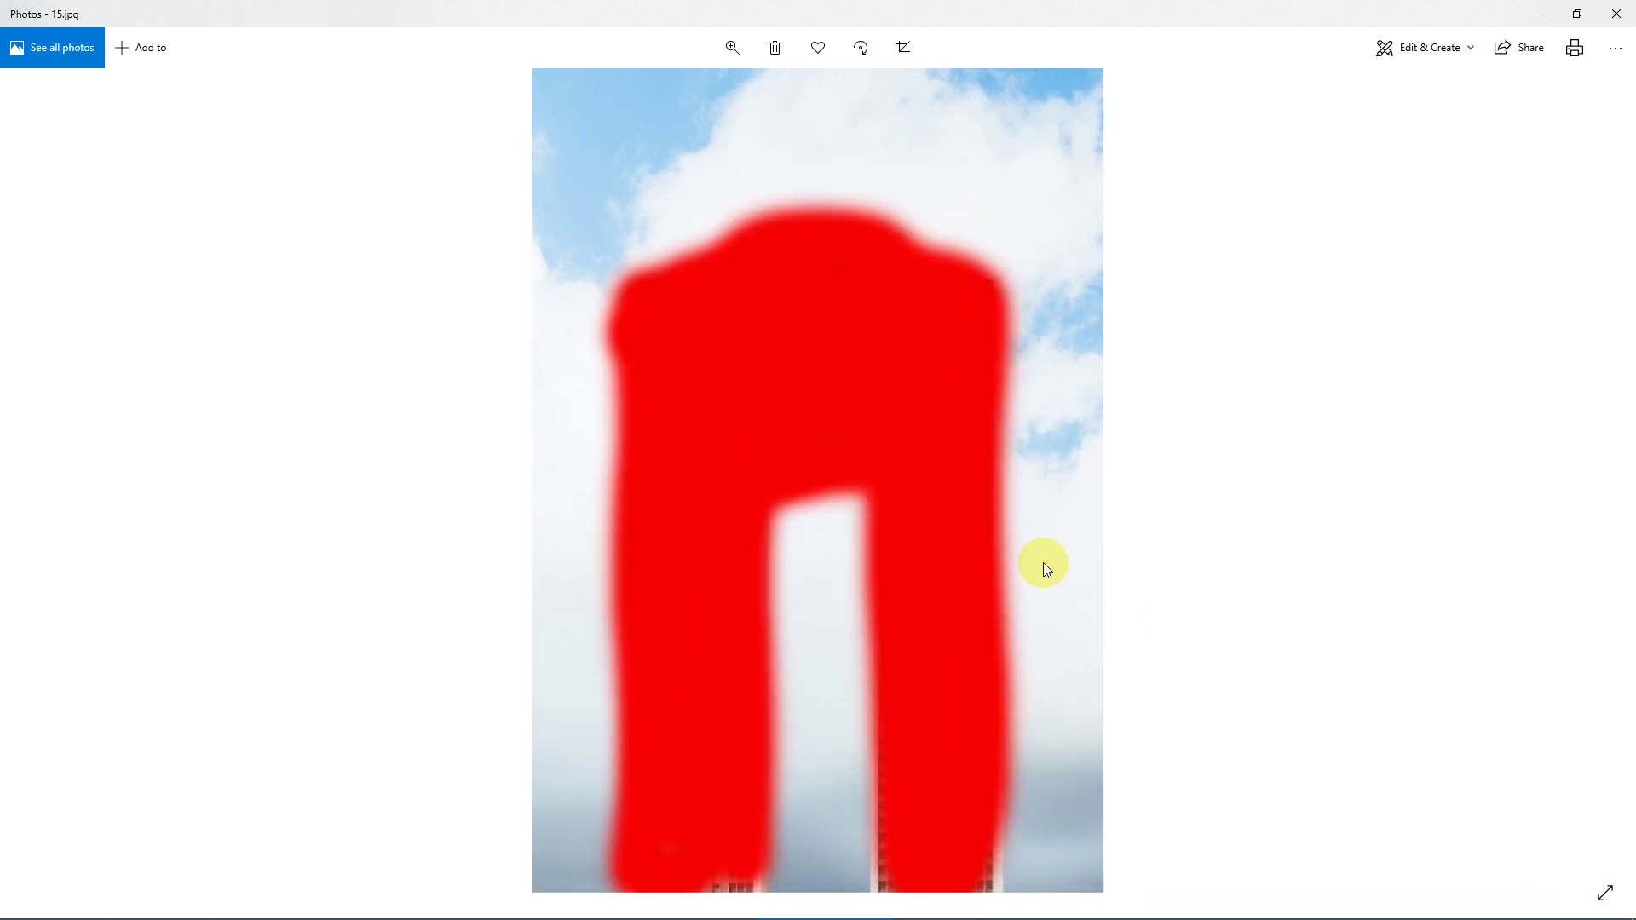
key(Right)
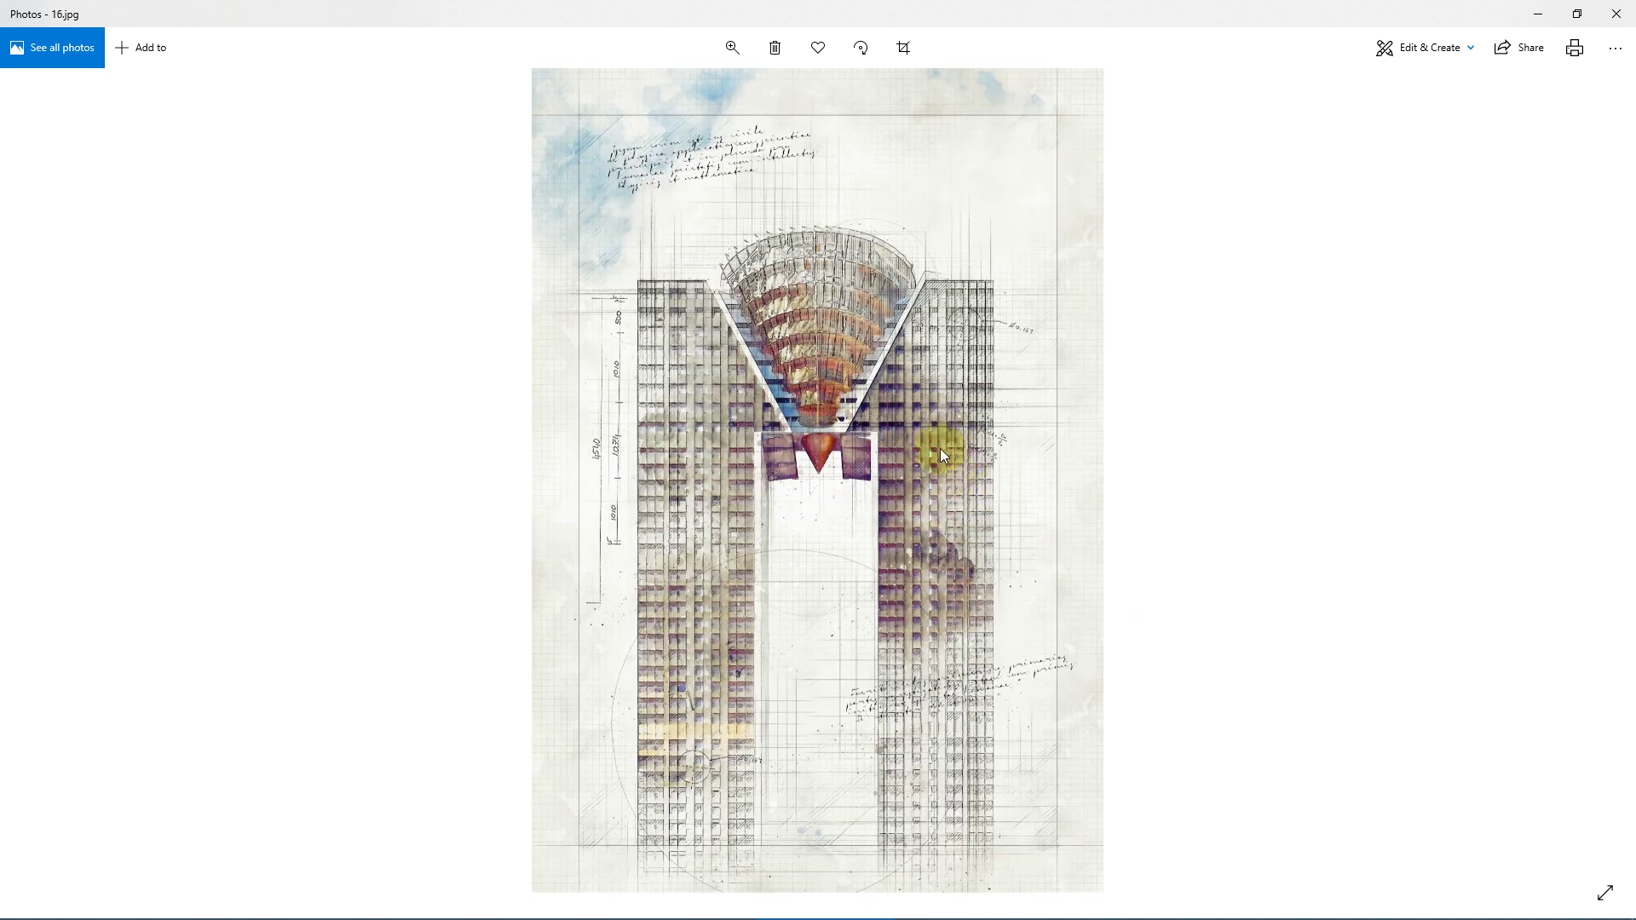
scroll(938, 443, up, 3)
scroll(1116, 317, down, 3)
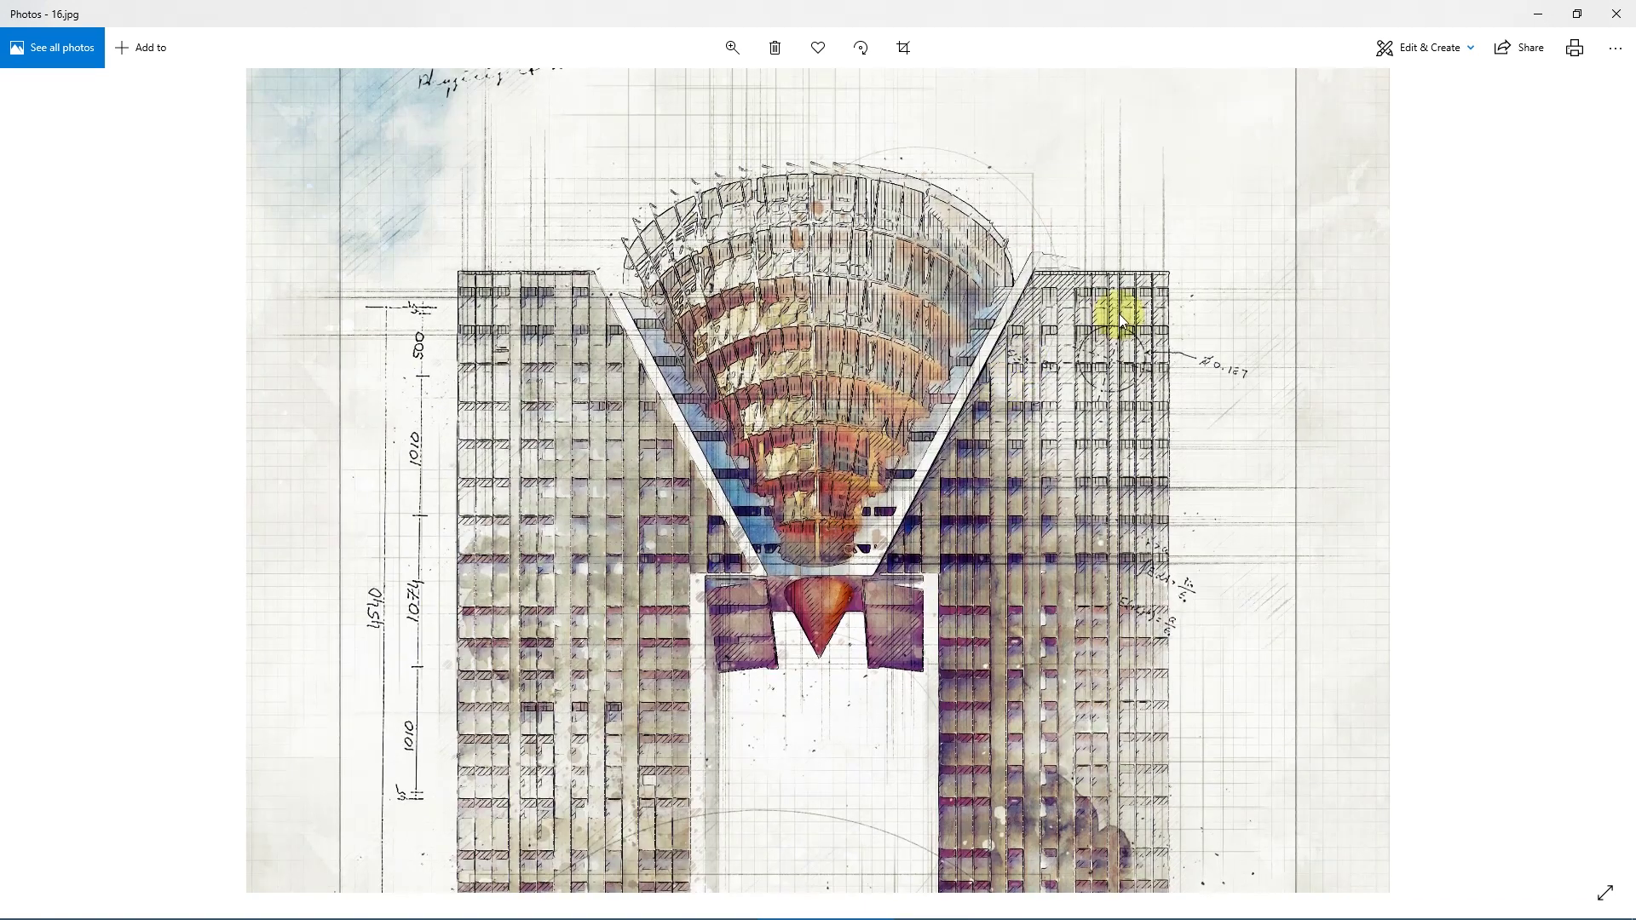
Step: Examine the tower blueprint 17.jpg and the pencil tower sketch 18.jpg up close
key(Right)
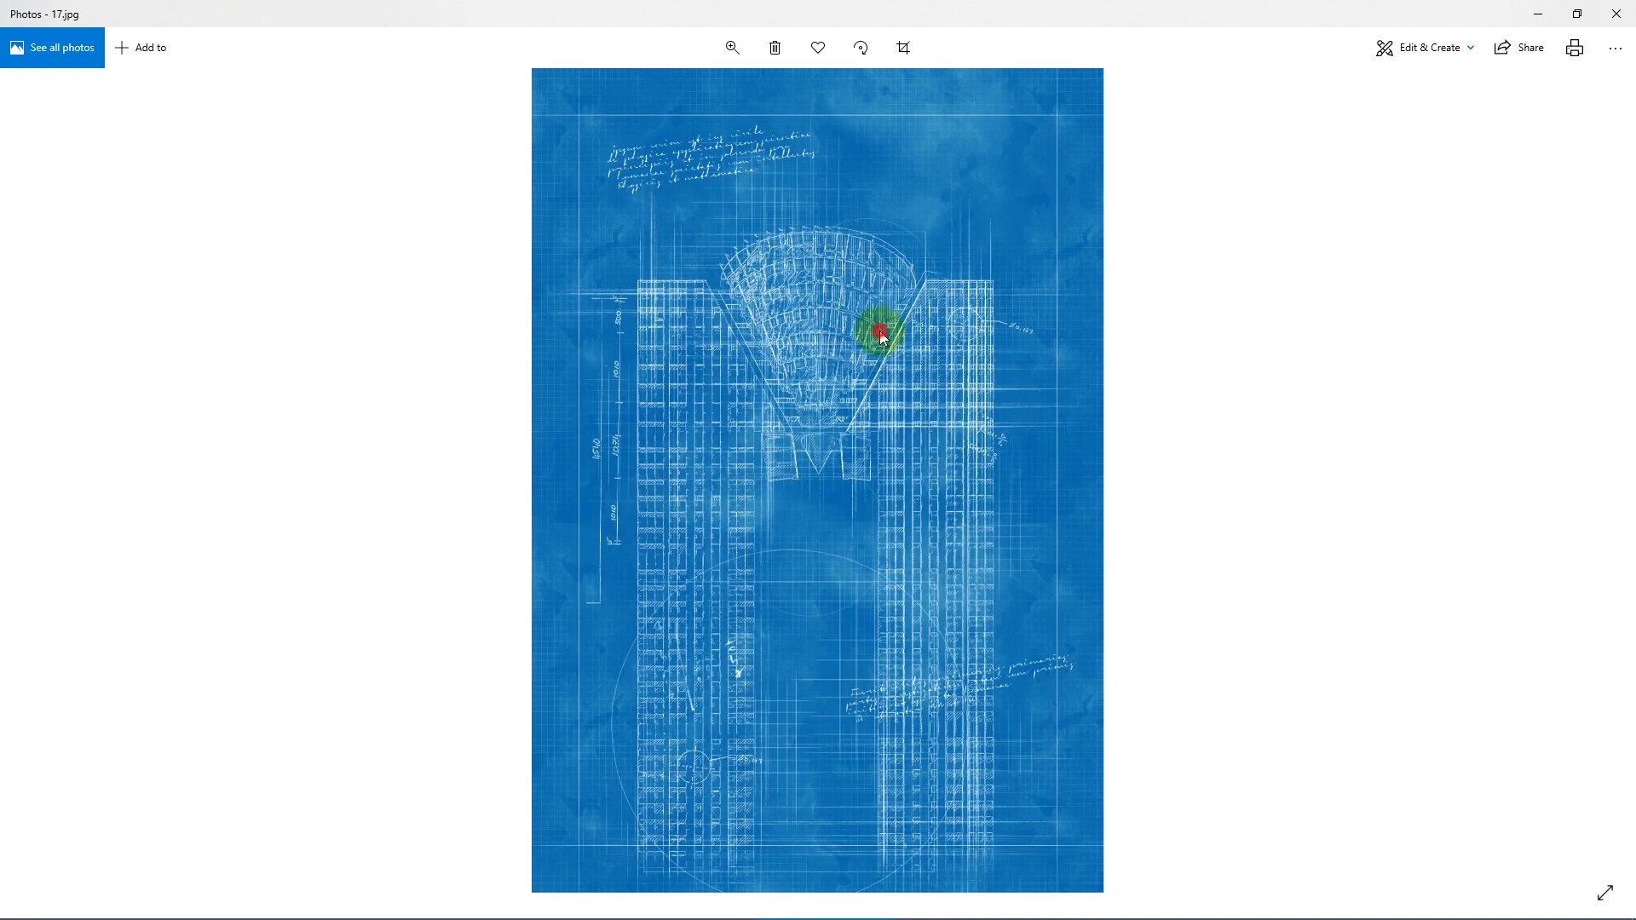
scroll(939, 332, up, 3)
scroll(1114, 312, down, 3)
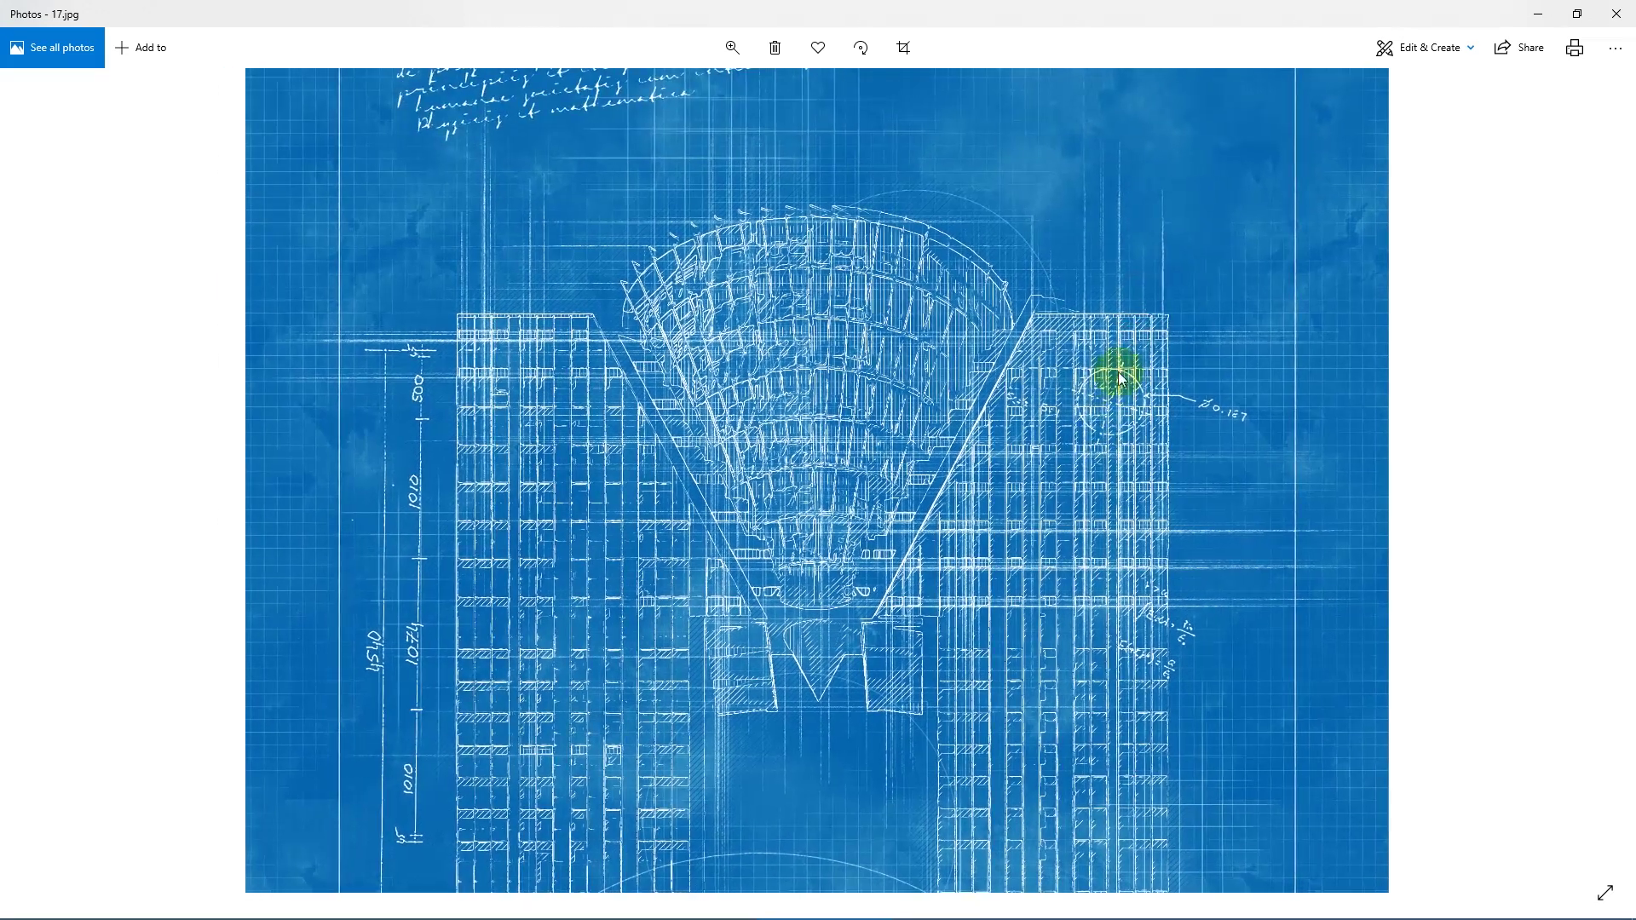
key(Right)
scroll(1077, 358, up, 3)
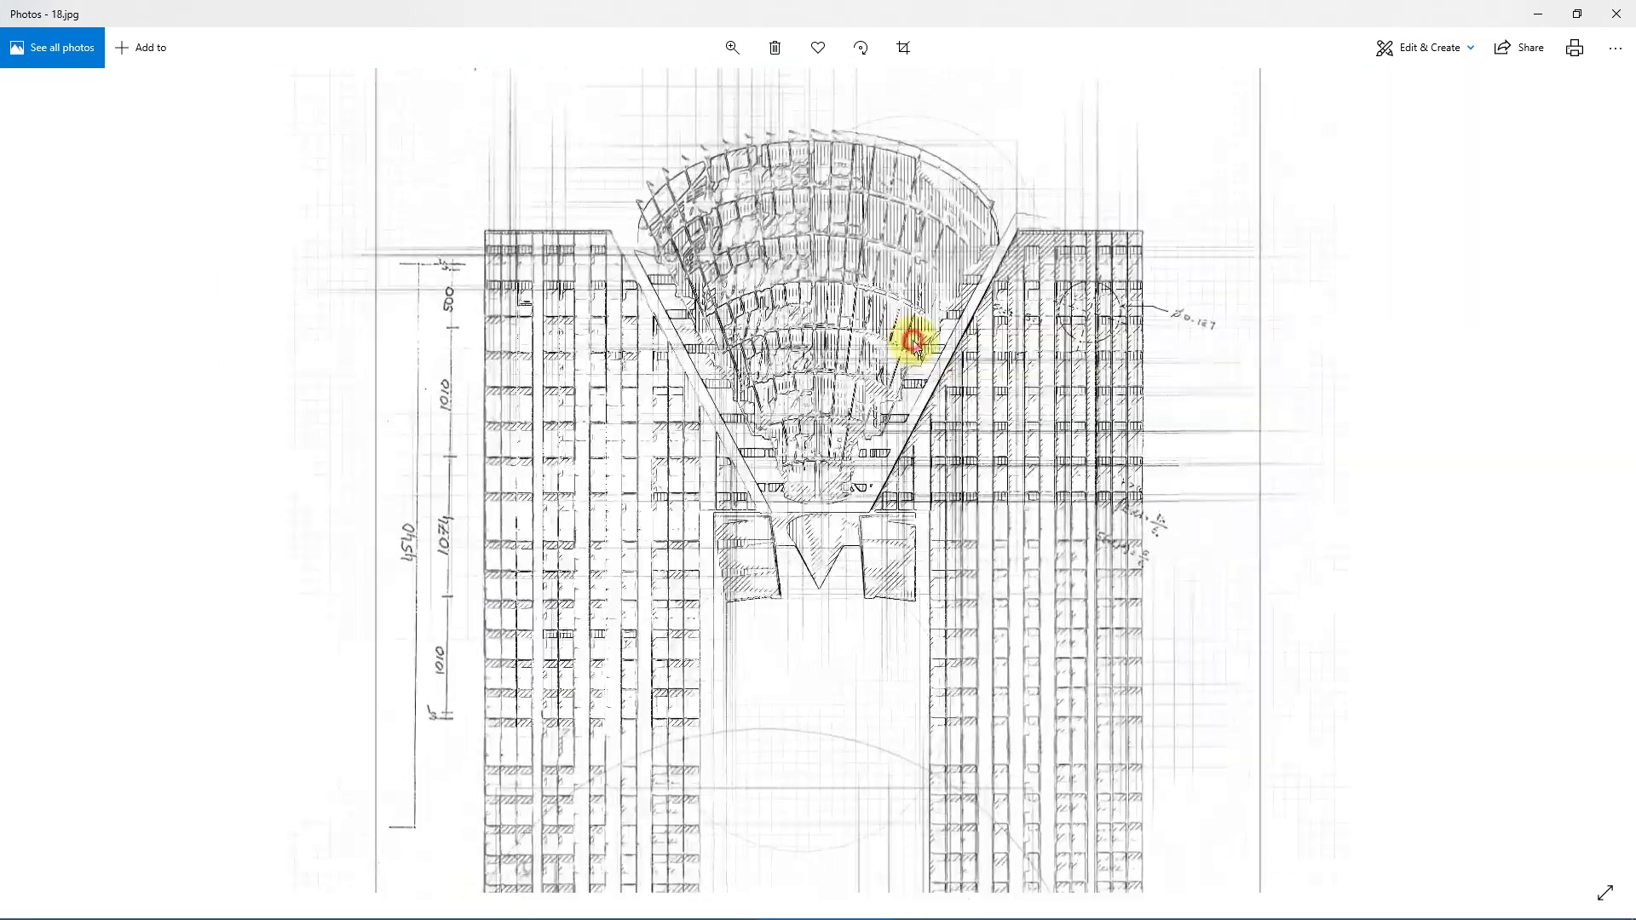
Step: Return 18.jpg to full view, browse to the clock tower images 19.jpg to 21.jpg, and examine the watercolor sketch up close
scroll(1034, 377, down, 3)
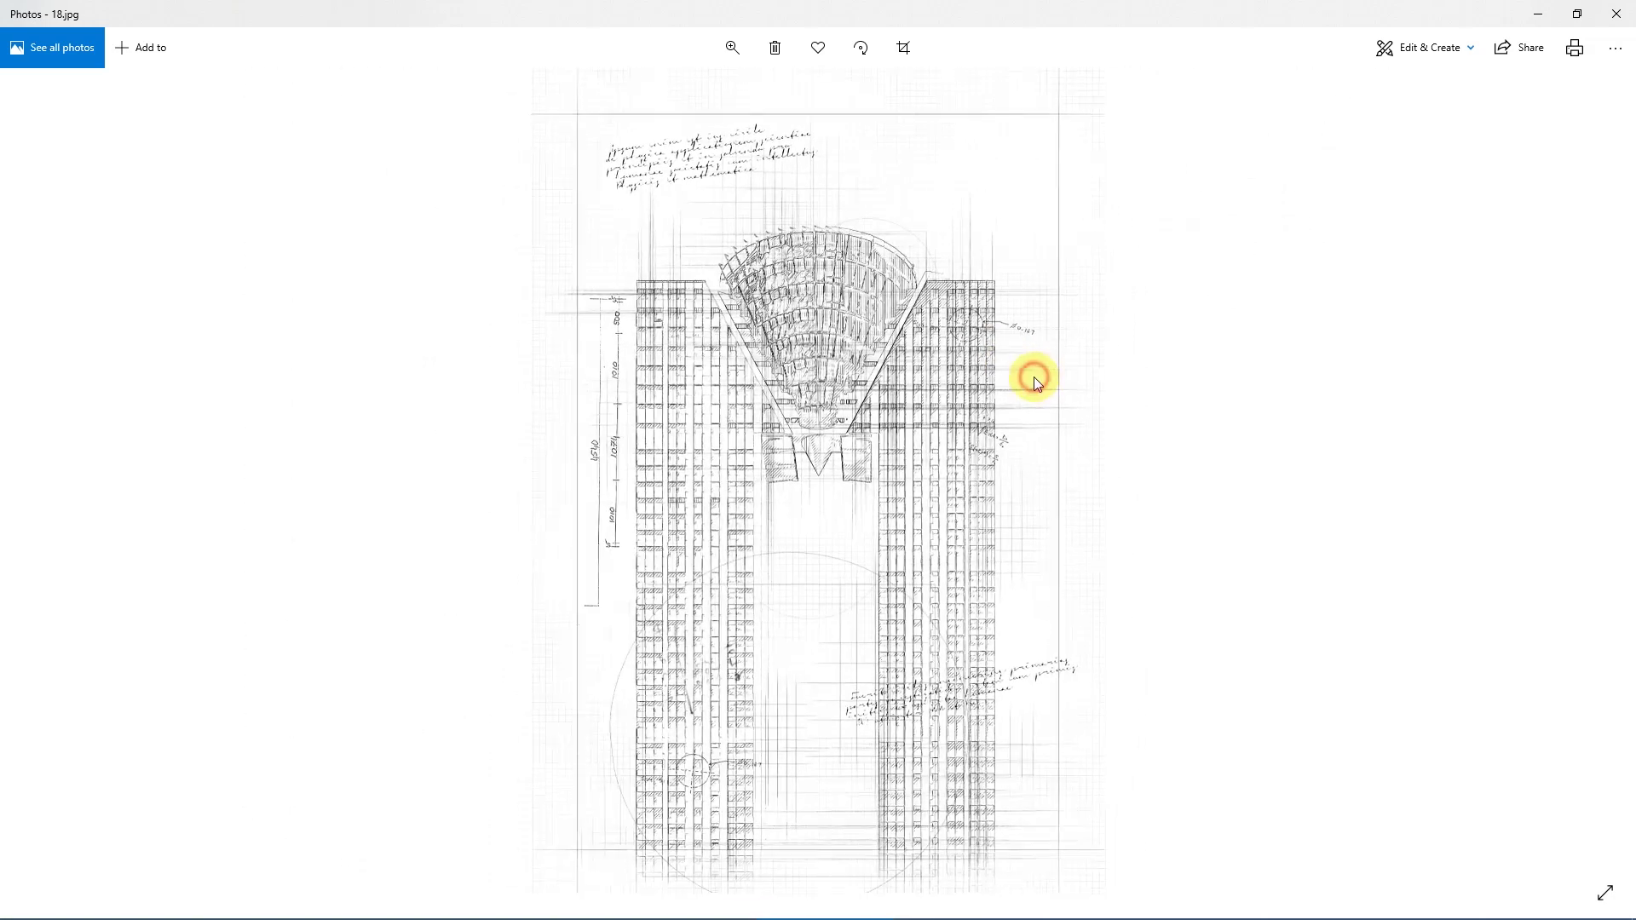
key(Right)
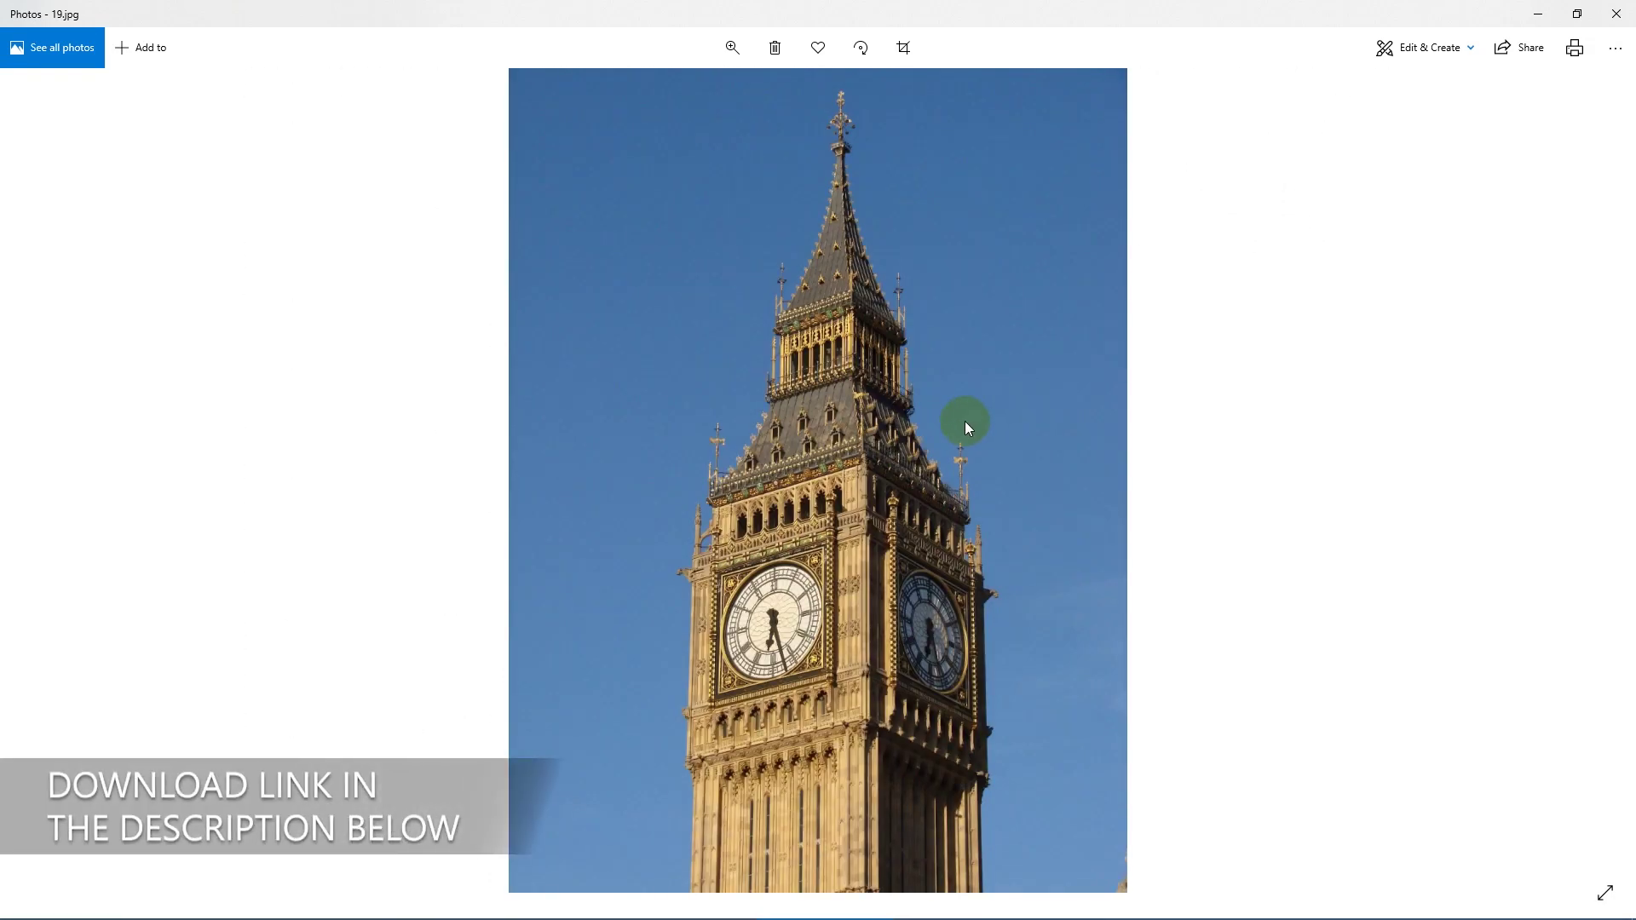
key(Right)
key(Right)
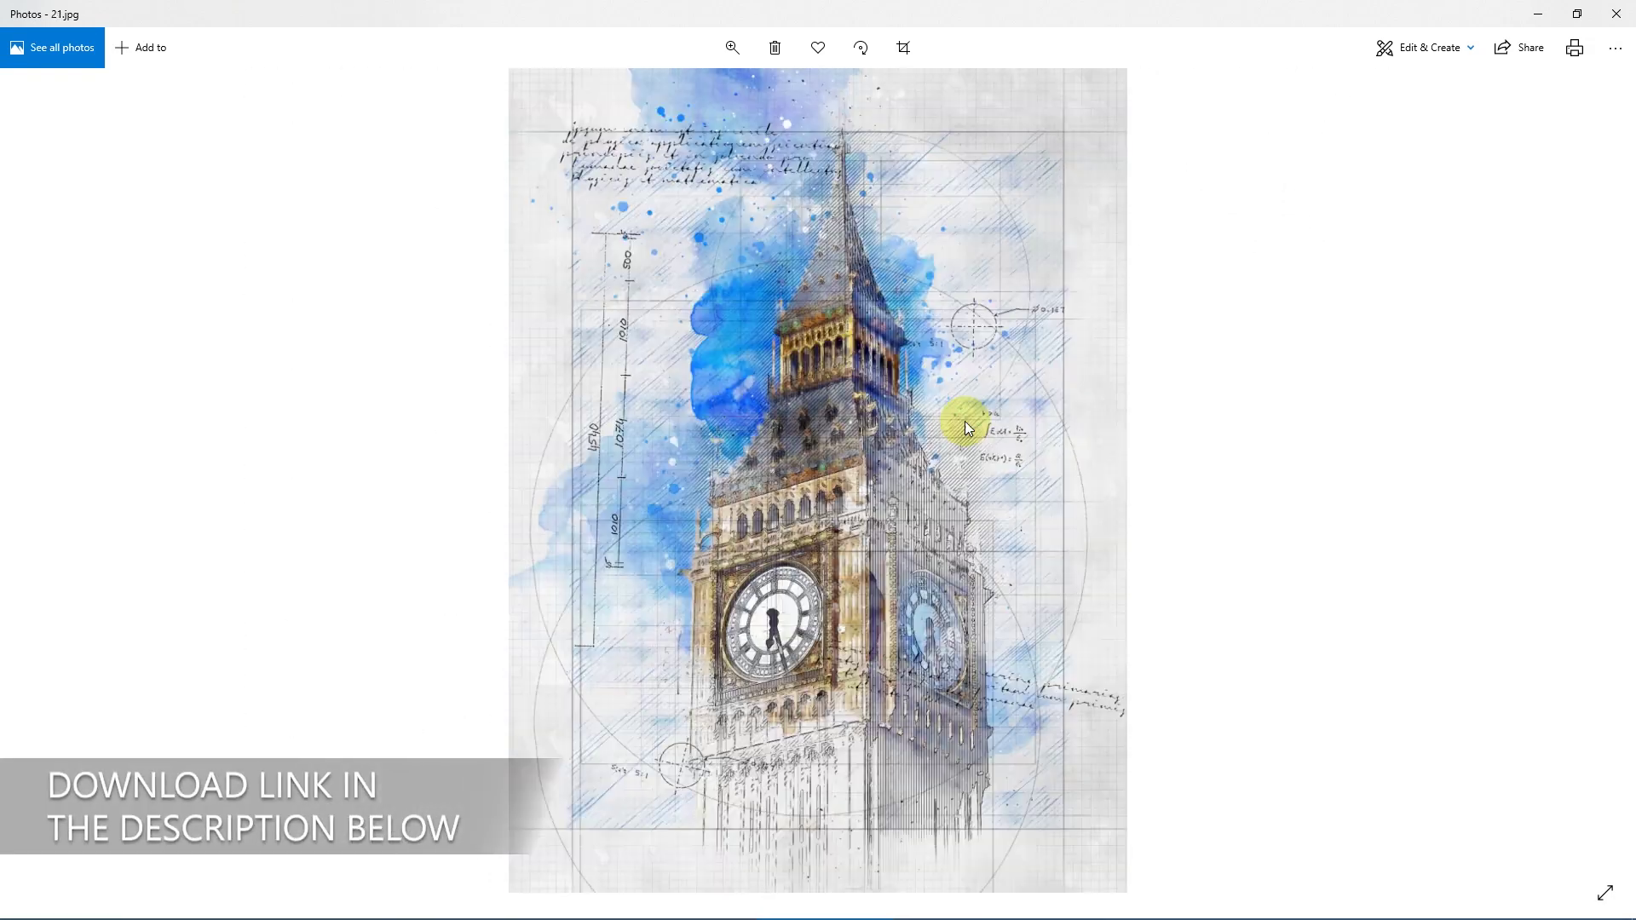
scroll(822, 473, up, 3)
scroll(920, 410, down, 3)
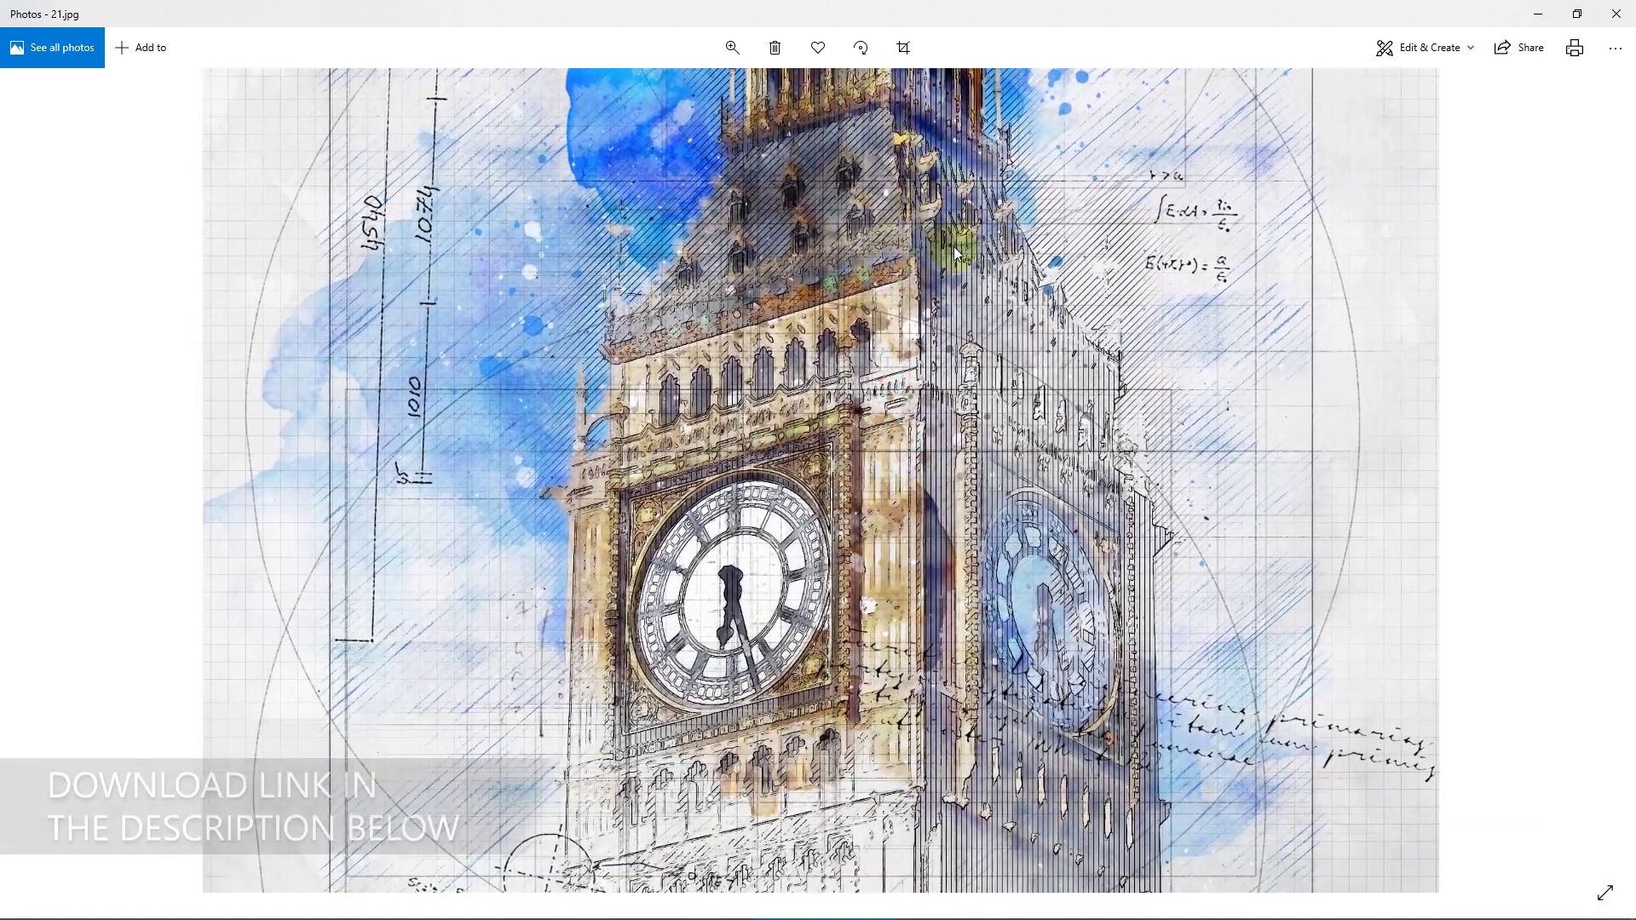
Step: Examine the clock tower blueprint 22.jpg up close and view the animated 22a.gif
key(Right)
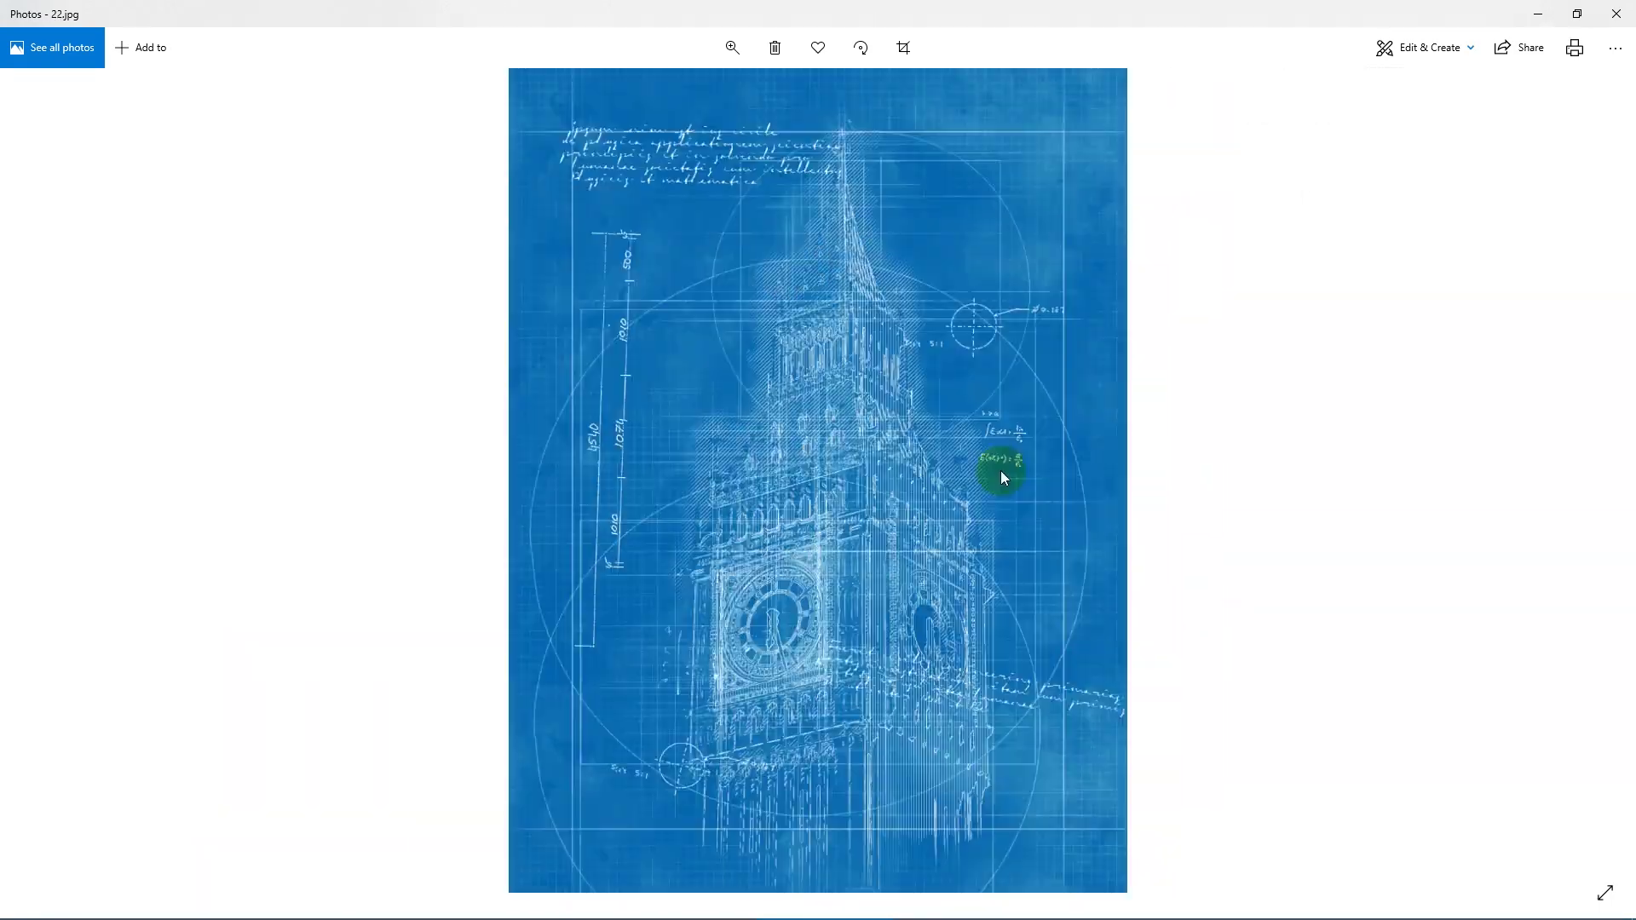
scroll(883, 438, up, 3)
drag(1119, 825, 1032, 537)
scroll(1030, 536, down, 3)
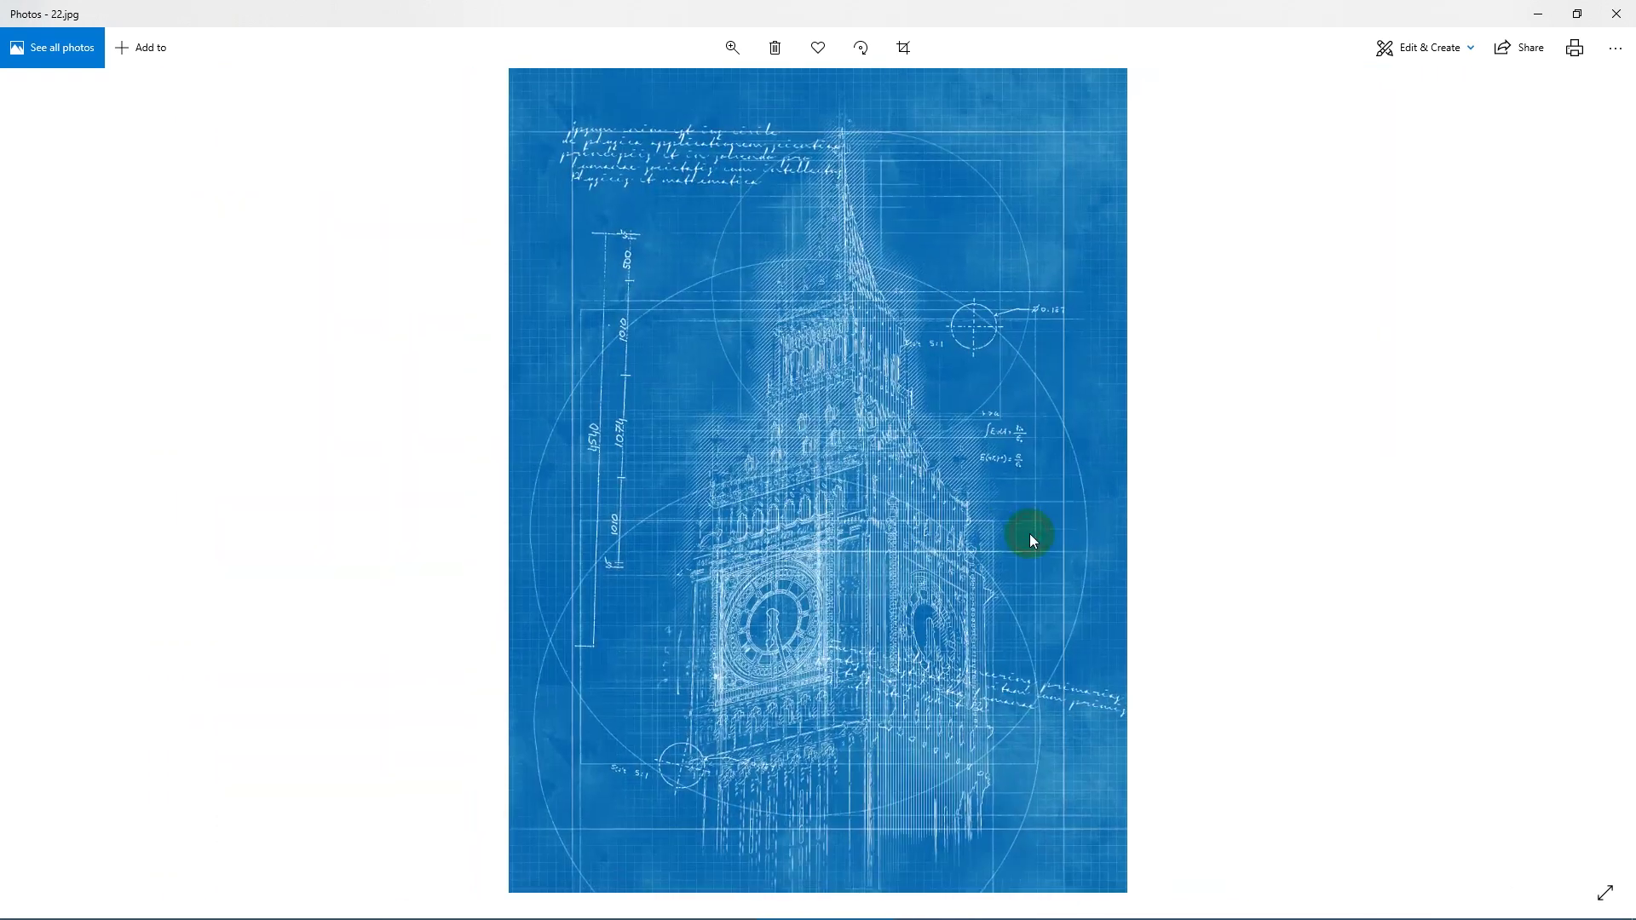
key(Right)
click(890, 467)
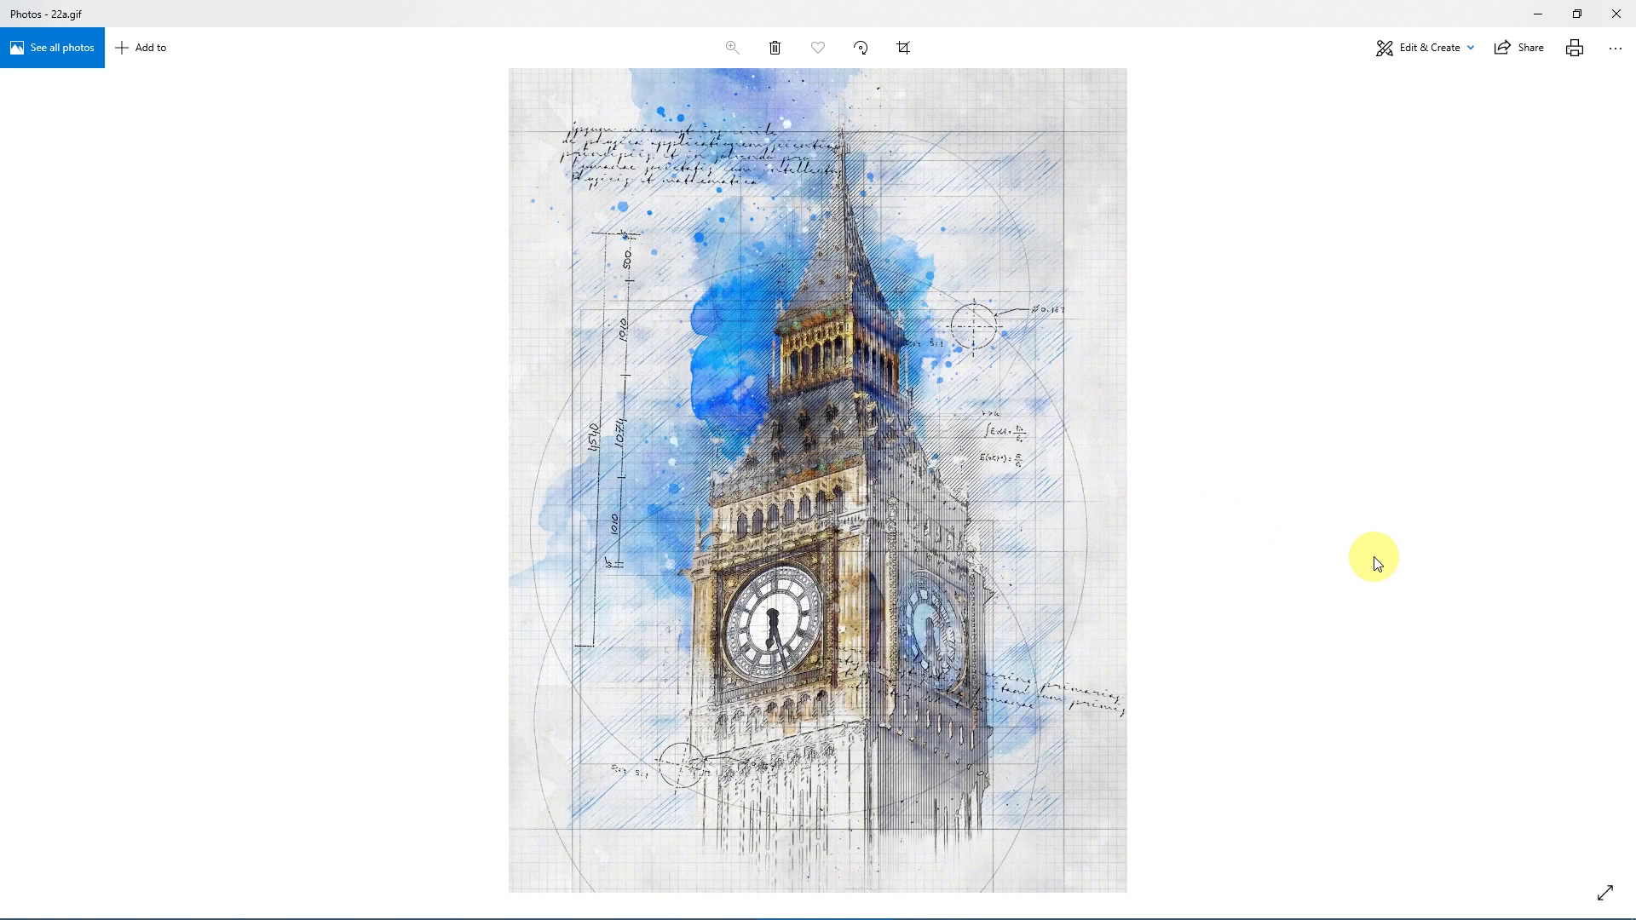
Step: Close the photo viewer and open 1.jpg from the test folder as its own document in Photoshop
click(1619, 16)
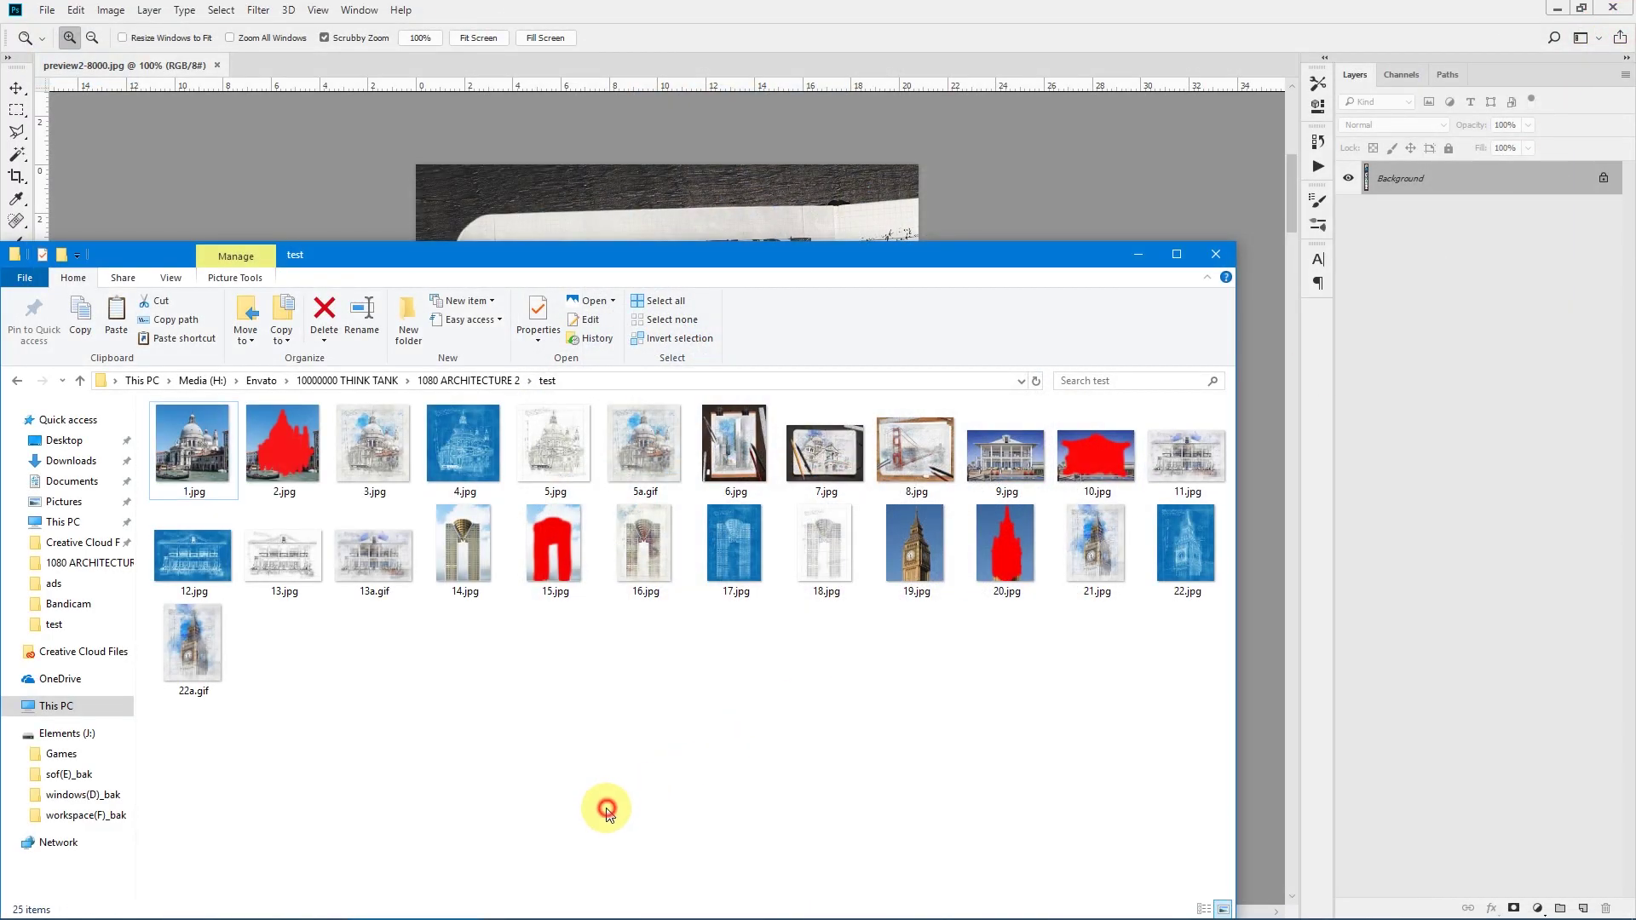
drag(192, 460, 215, 65)
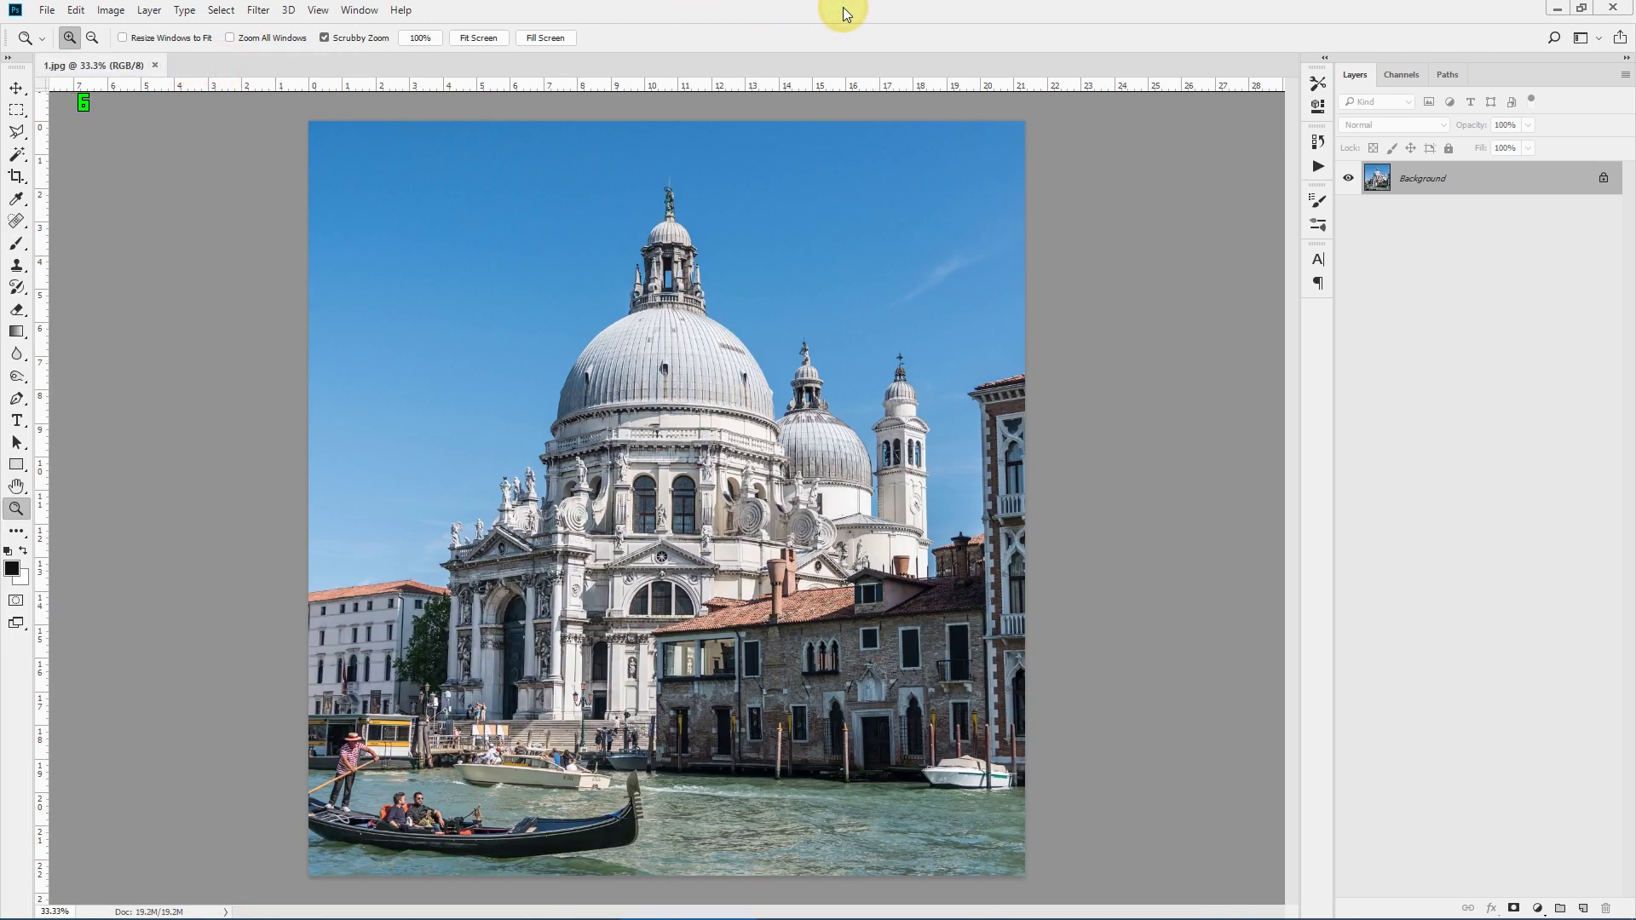
Step: Check the color mode and bit depth of the 1.jpg document
click(122, 12)
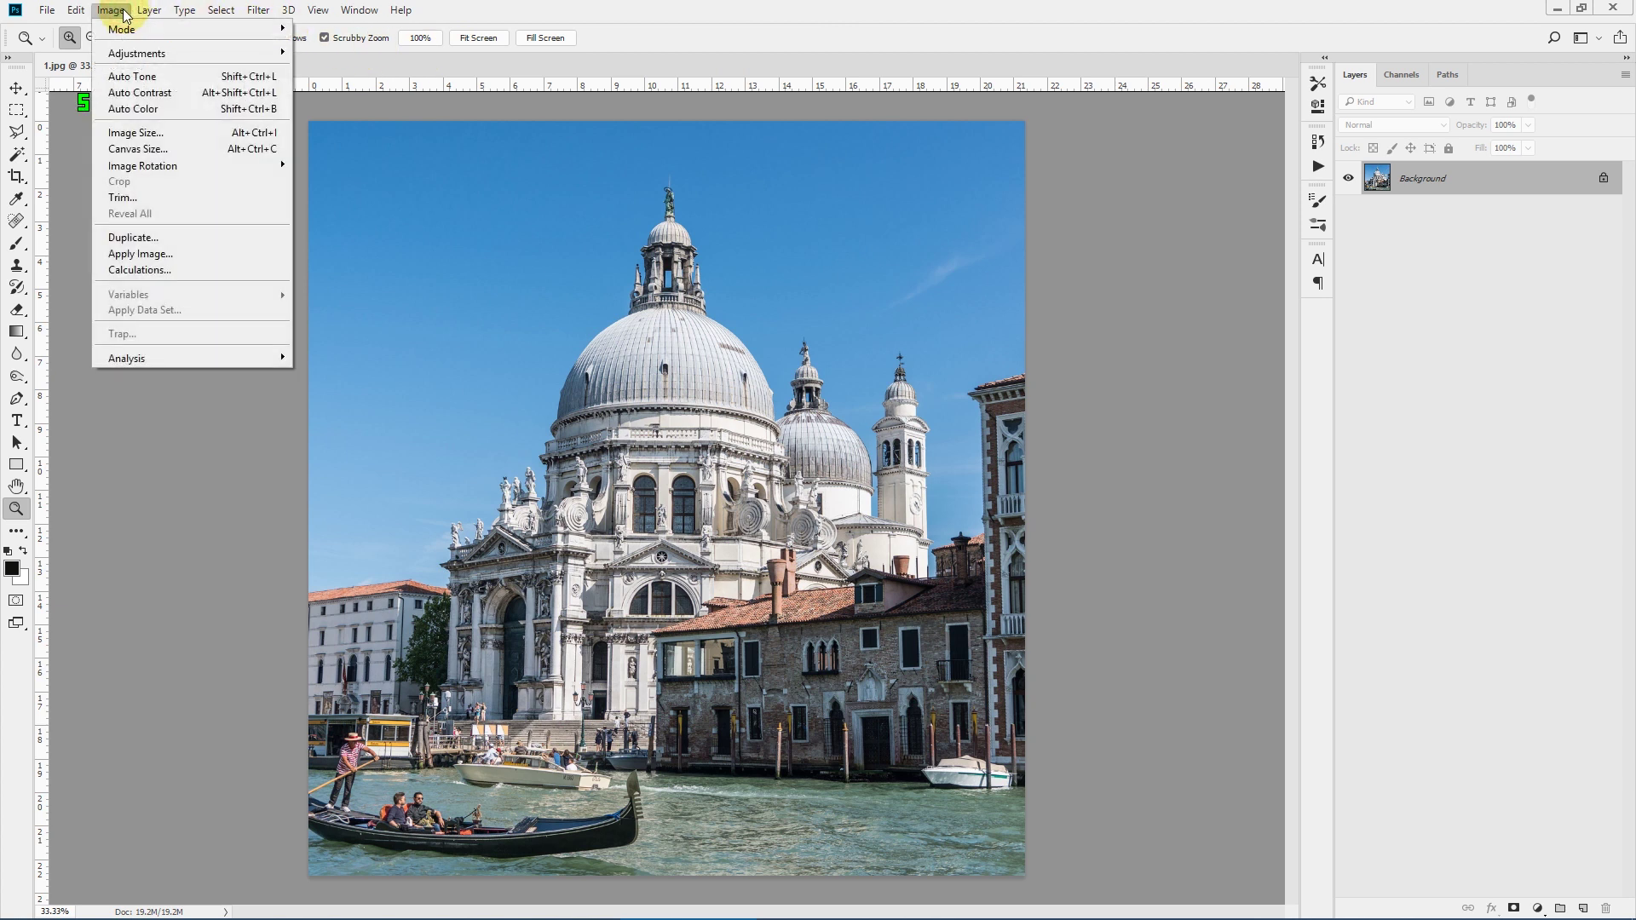
mouse_move(117, 29)
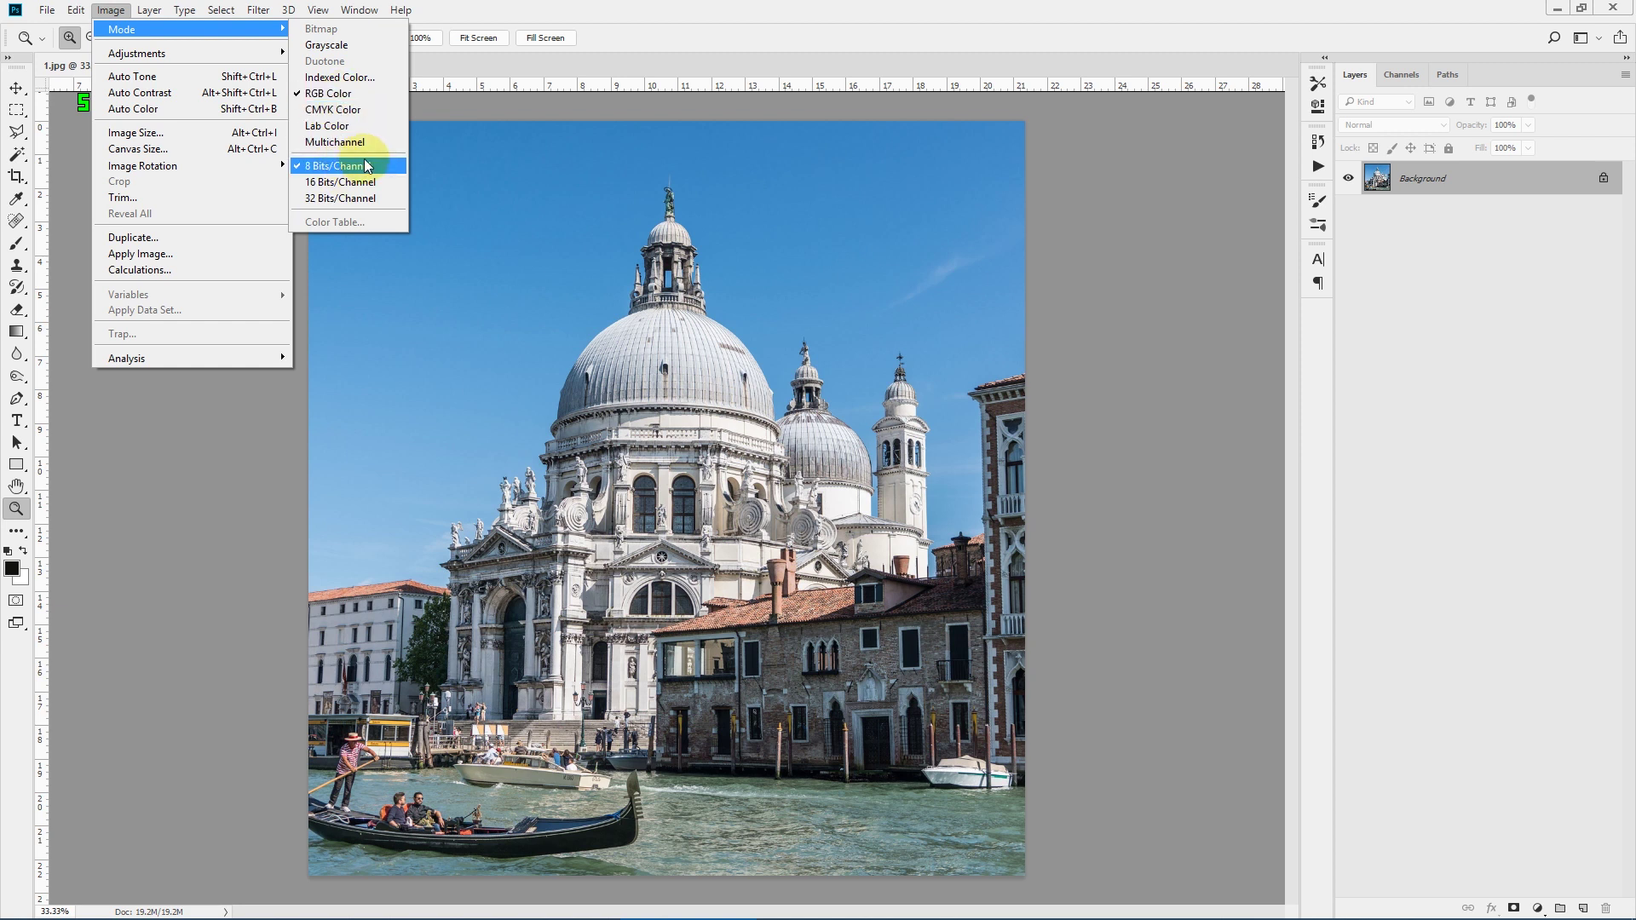
click(599, 7)
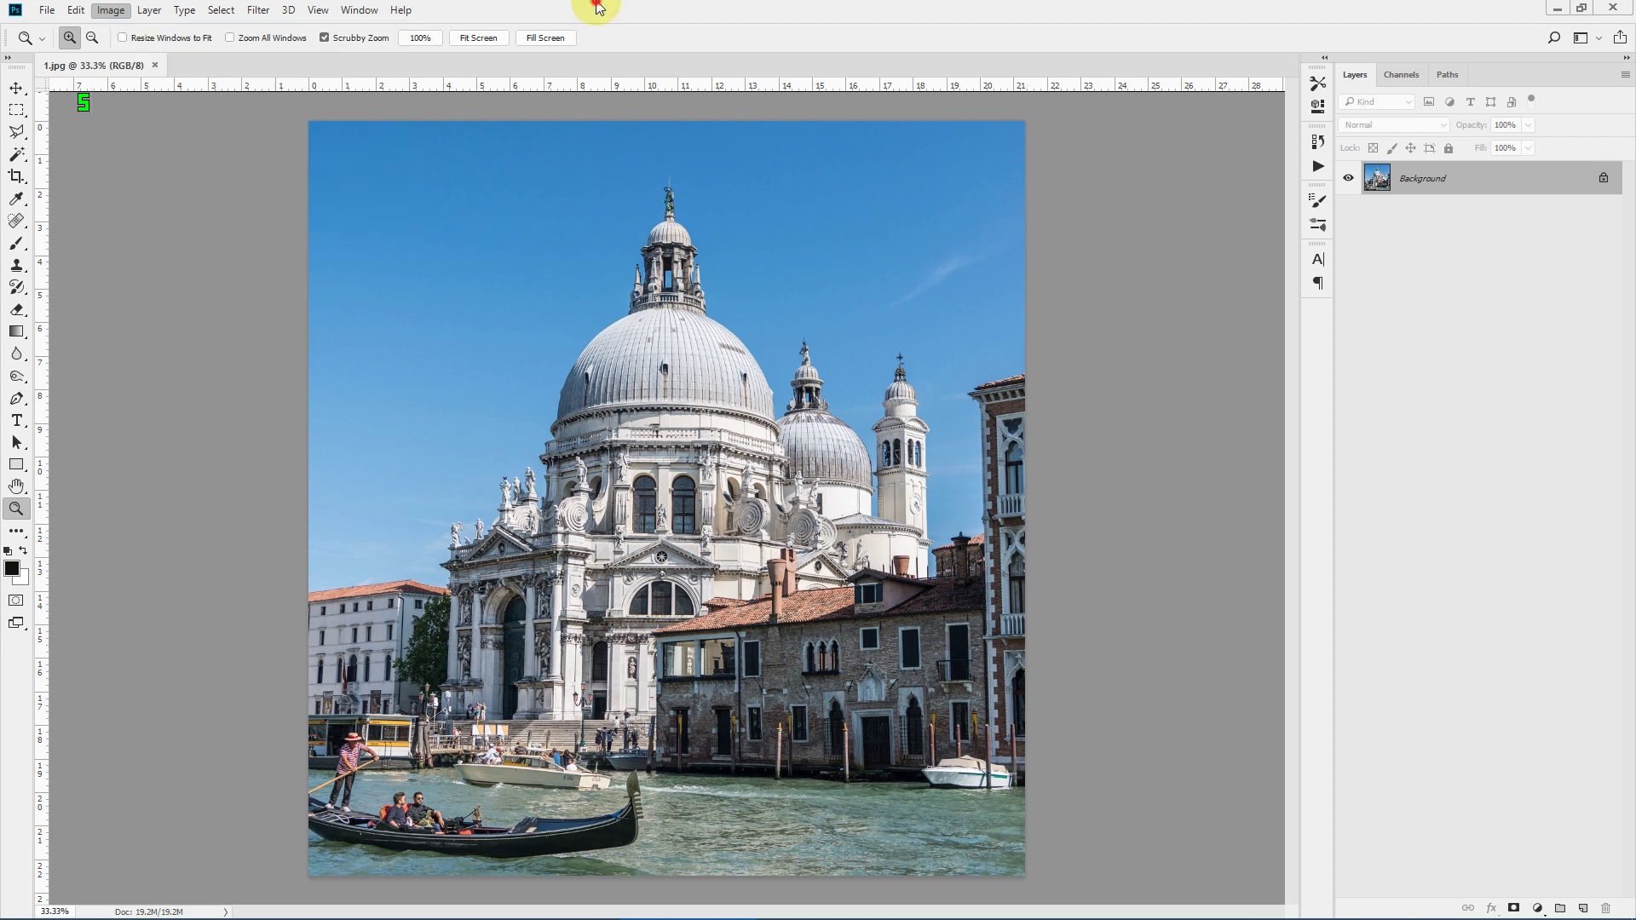
Step: Review the Layers panel options, including the Add "copy" to Copied Layers and Groups setting, without changing them
click(1625, 75)
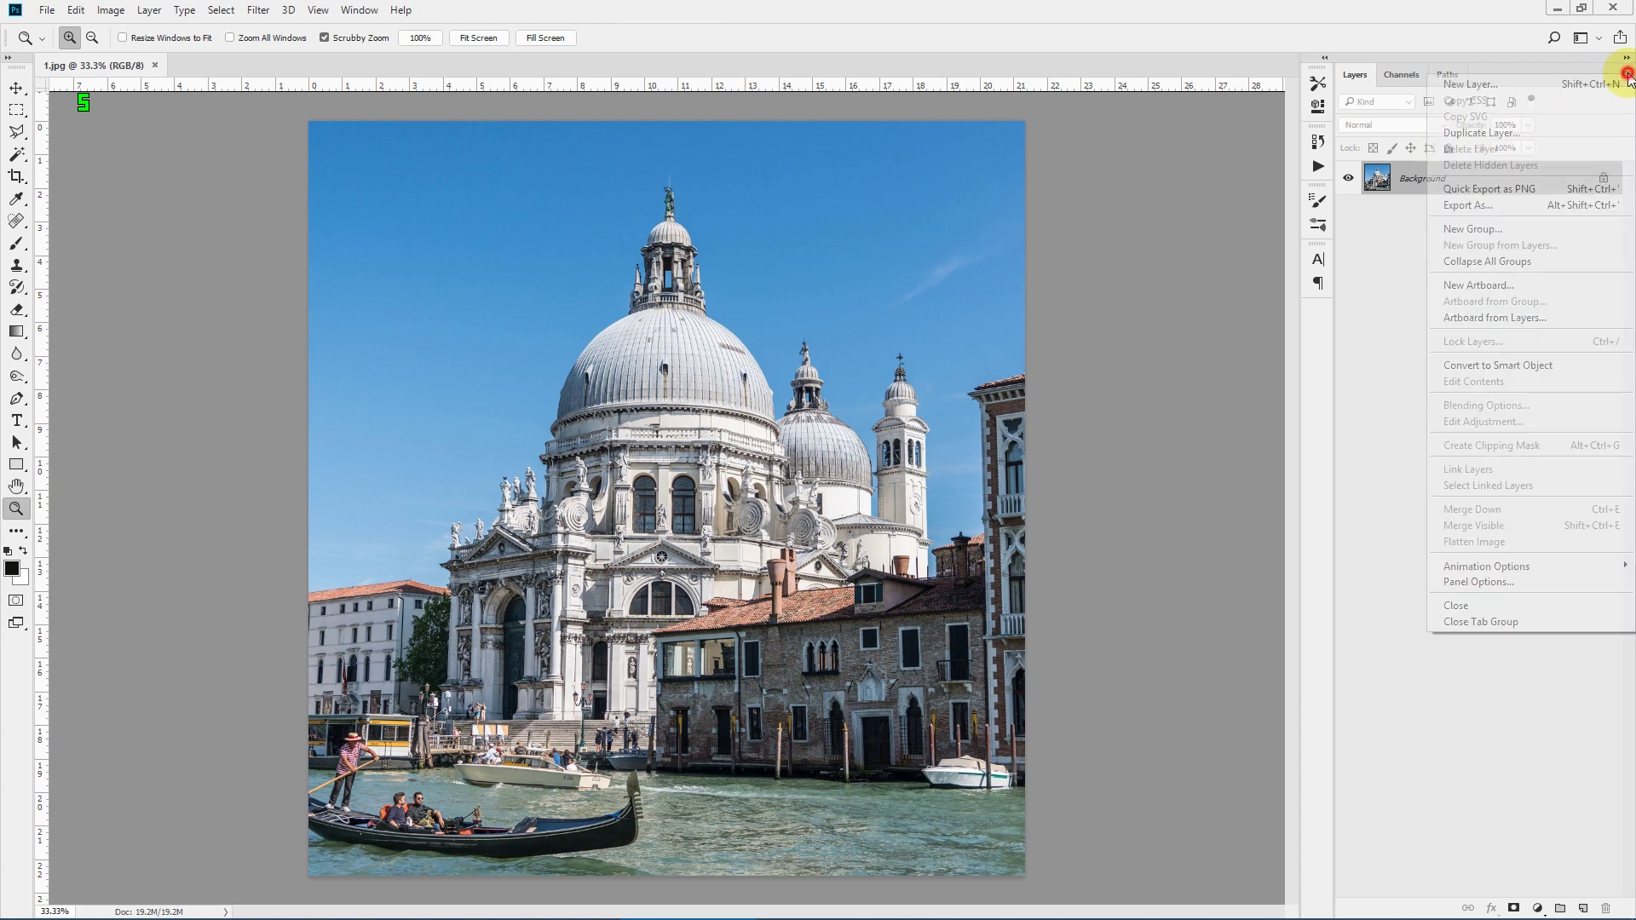
click(1485, 582)
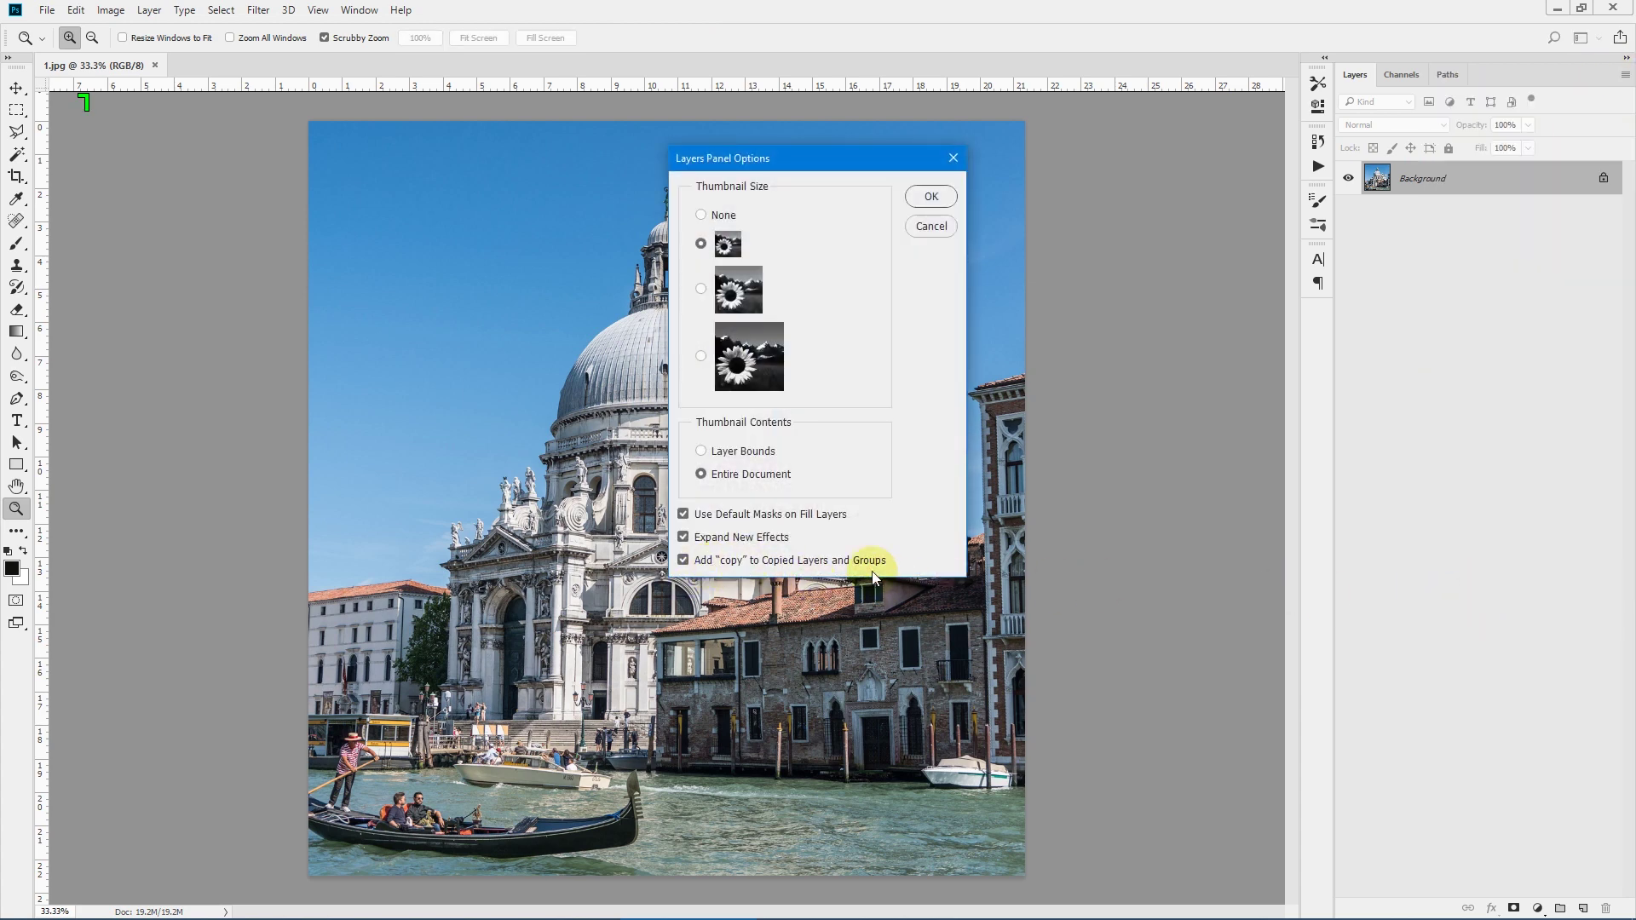
click(954, 158)
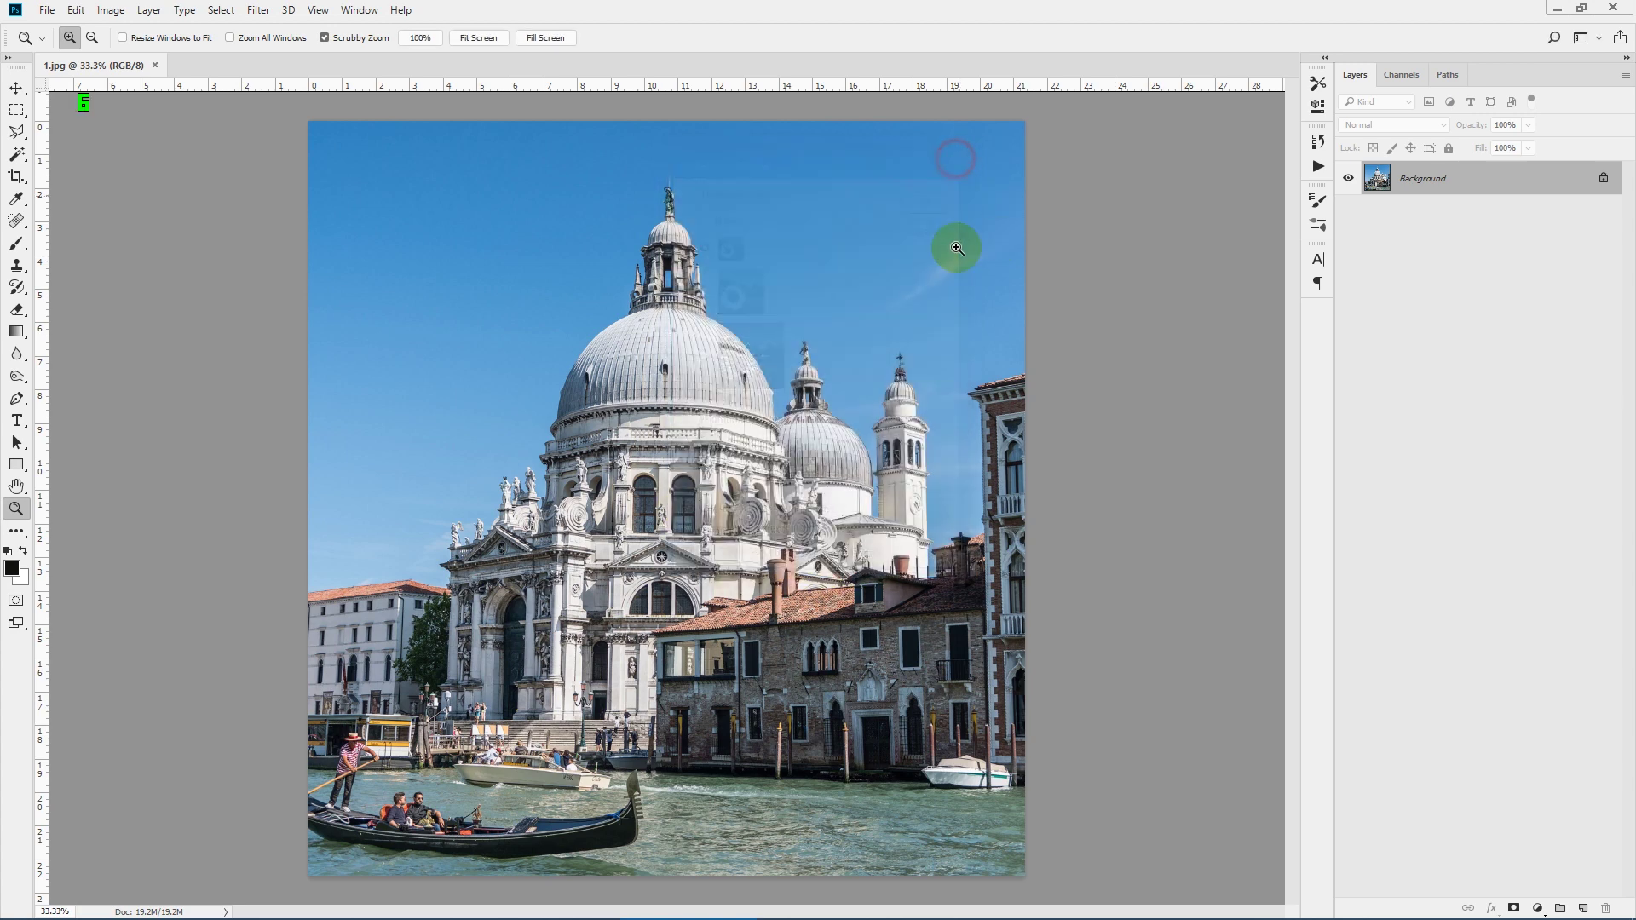
Step: Check the pixel dimensions and resolution of 1.jpg without resizing it
click(108, 10)
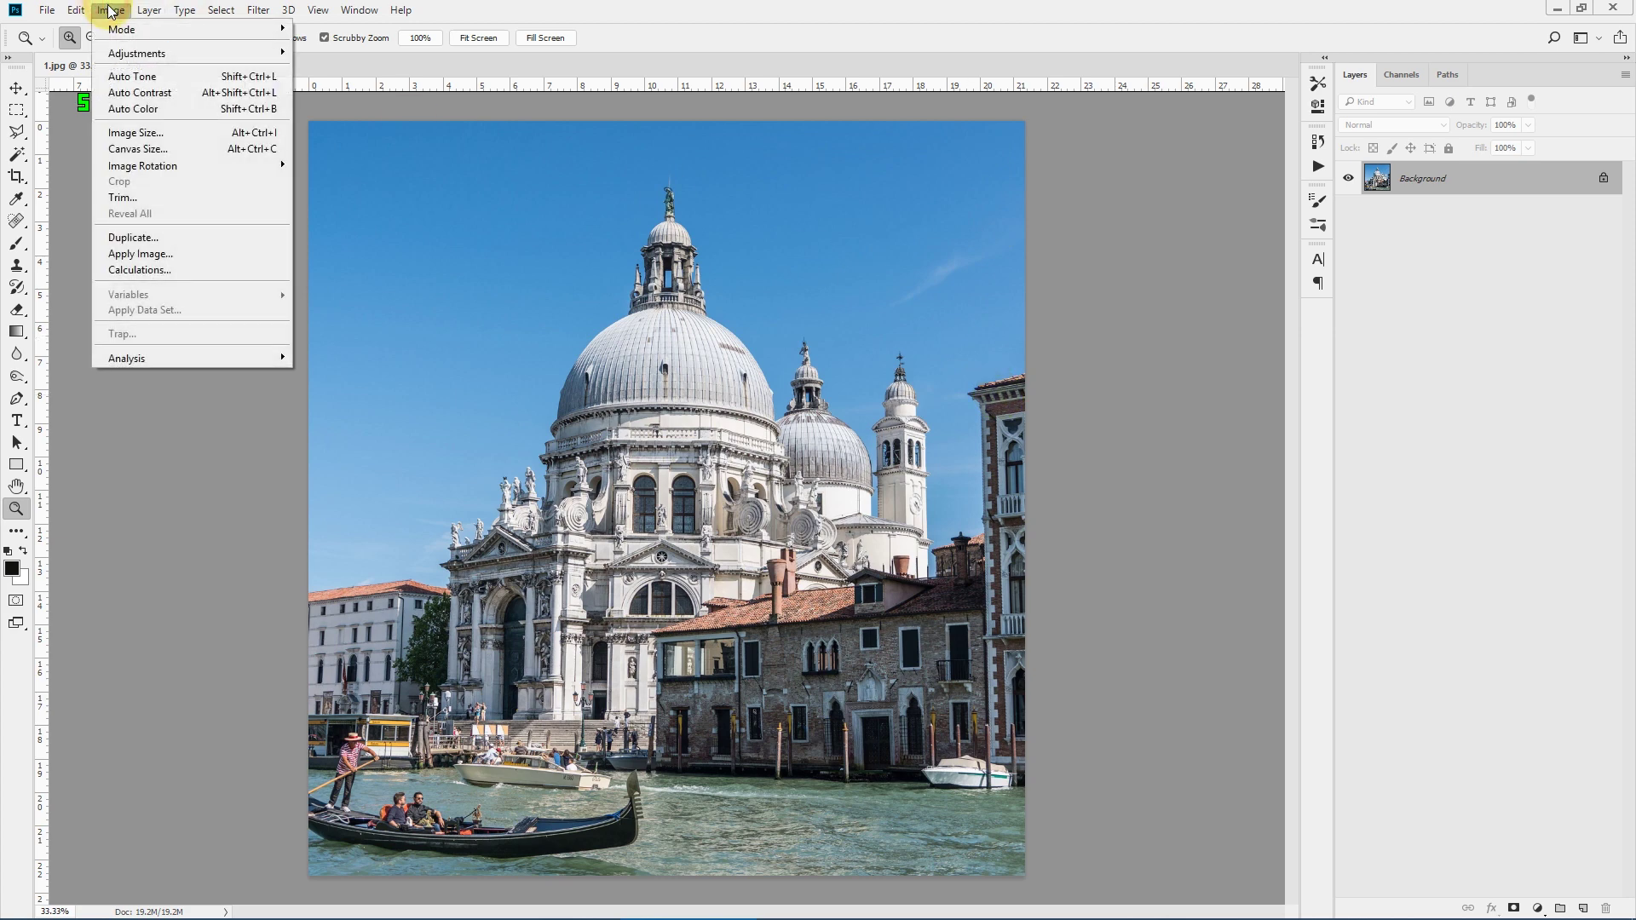
click(118, 130)
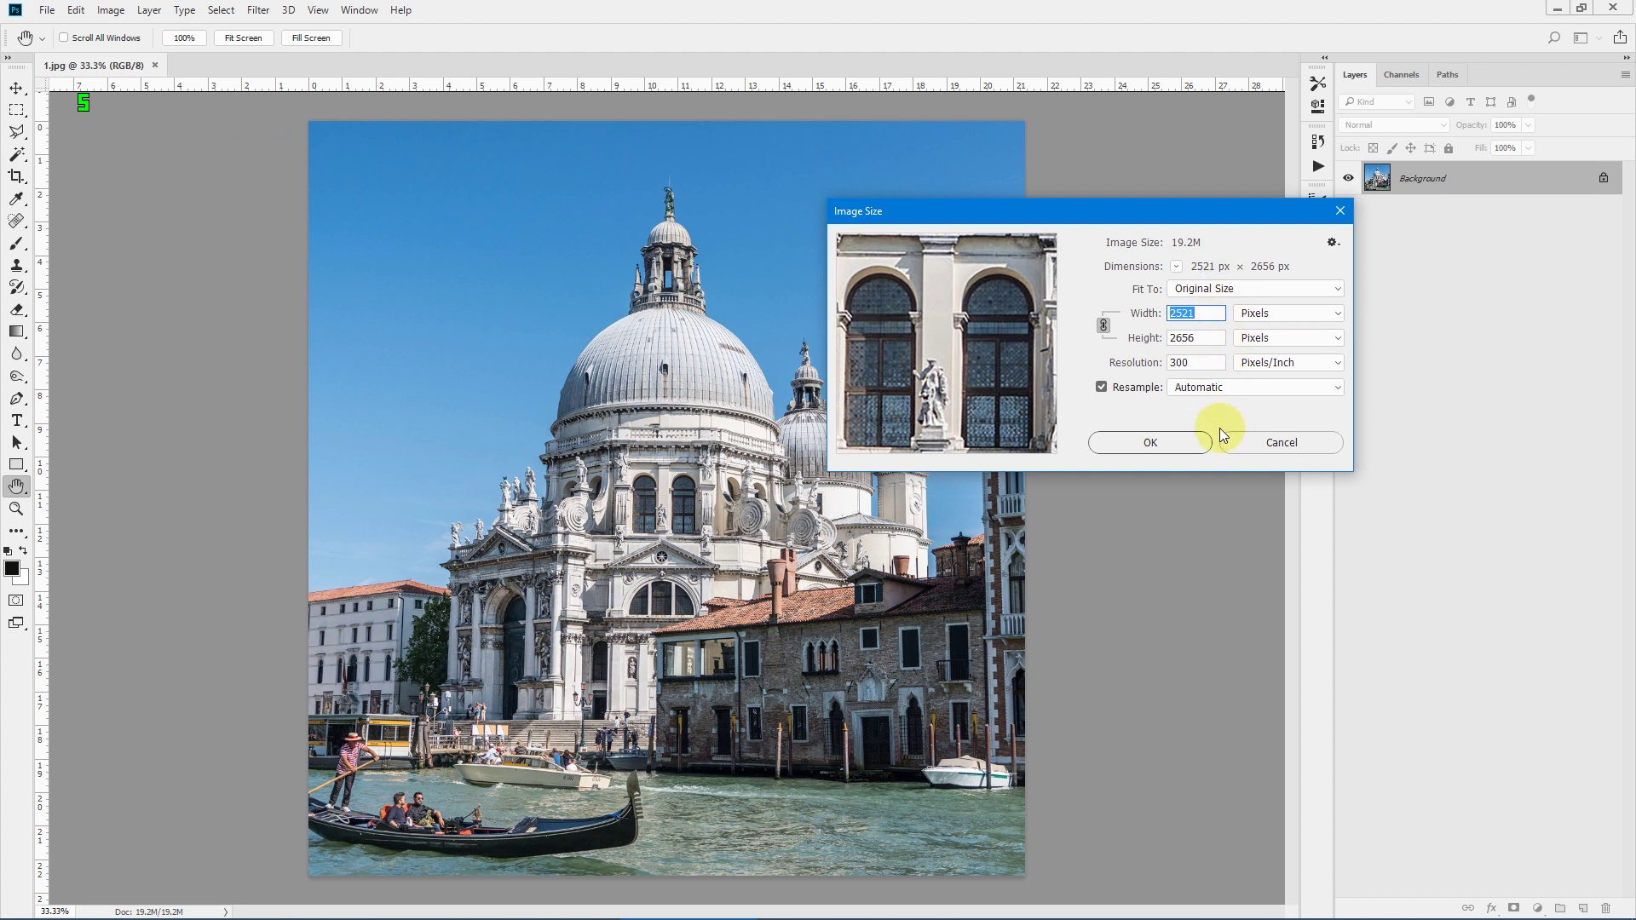
click(1339, 210)
key(z)
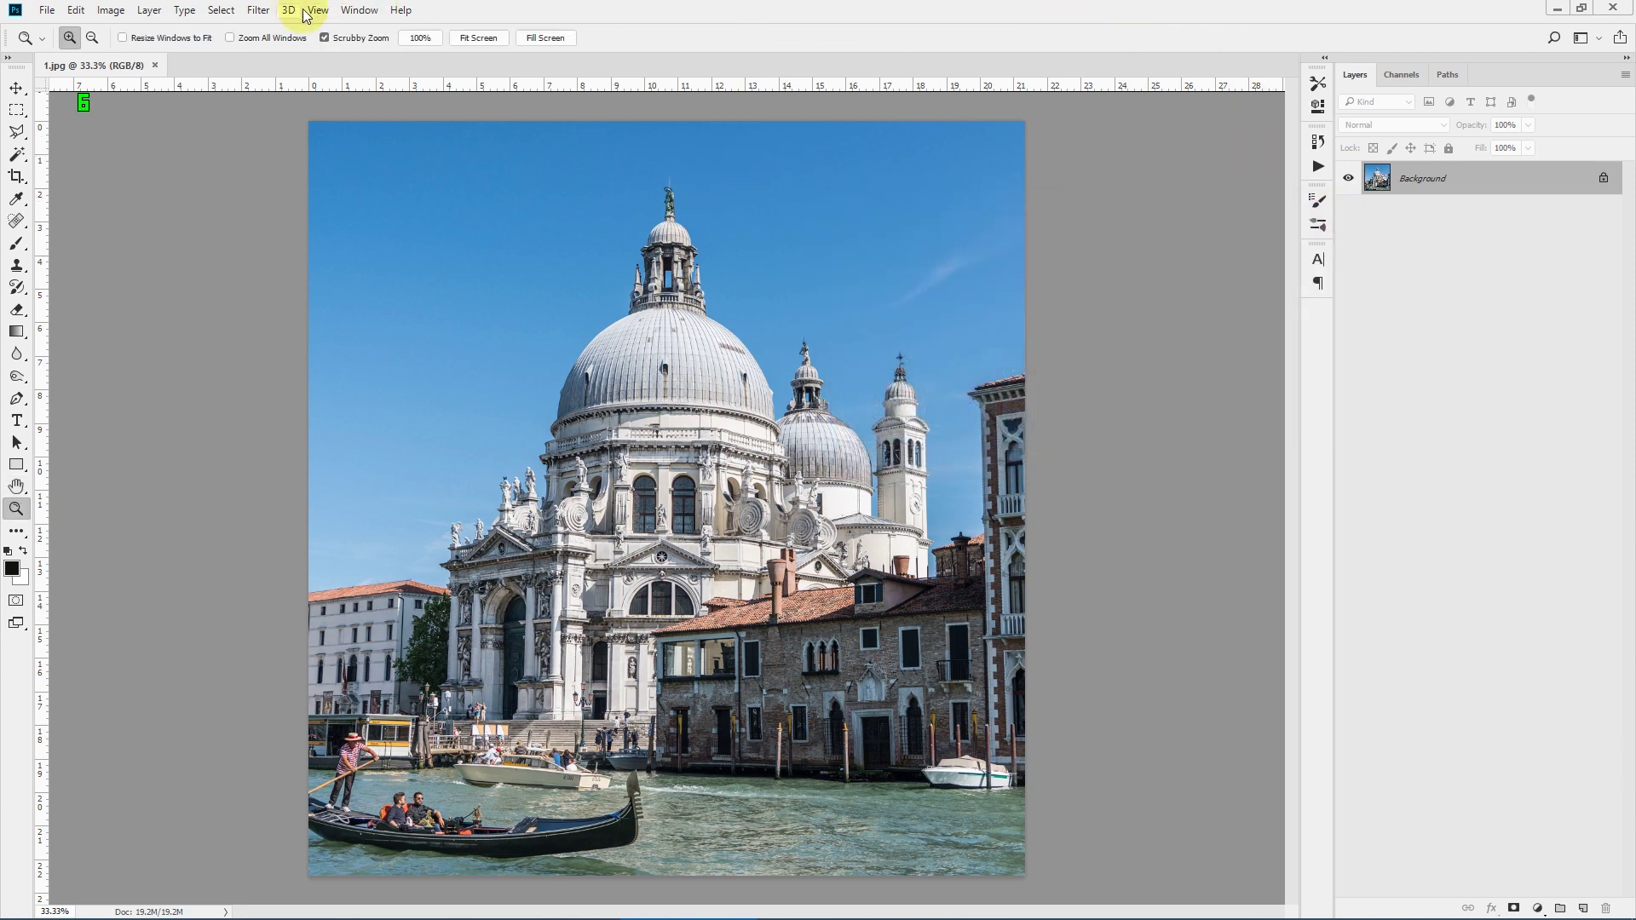
Step: Show the Actions panel to view the available action sets, and collapse it again
click(352, 13)
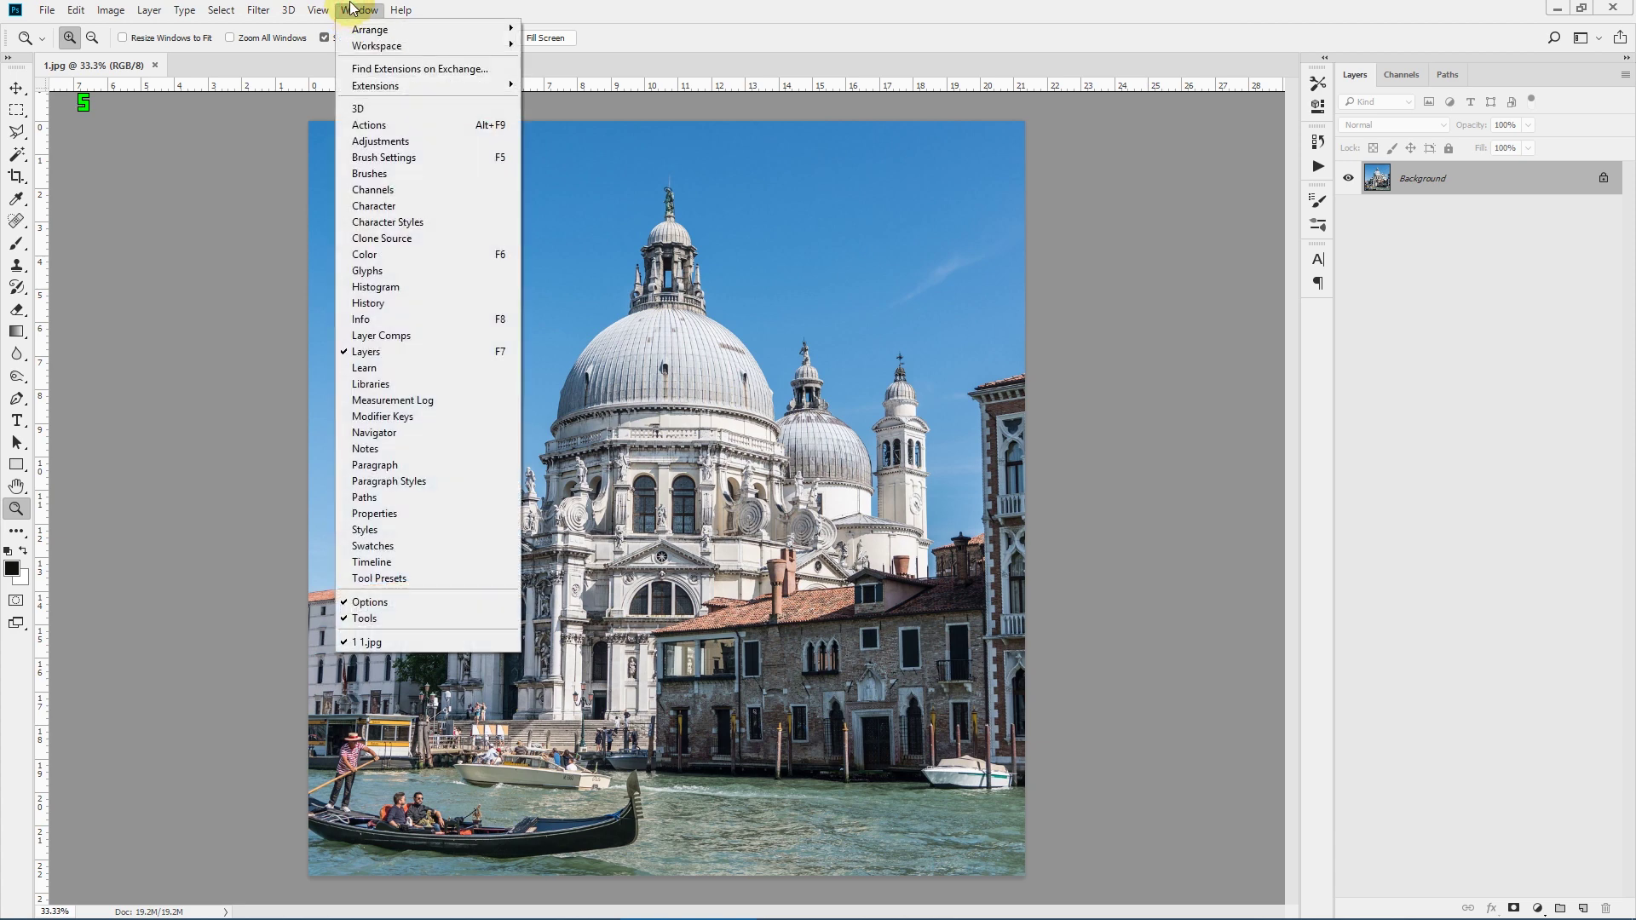
click(368, 125)
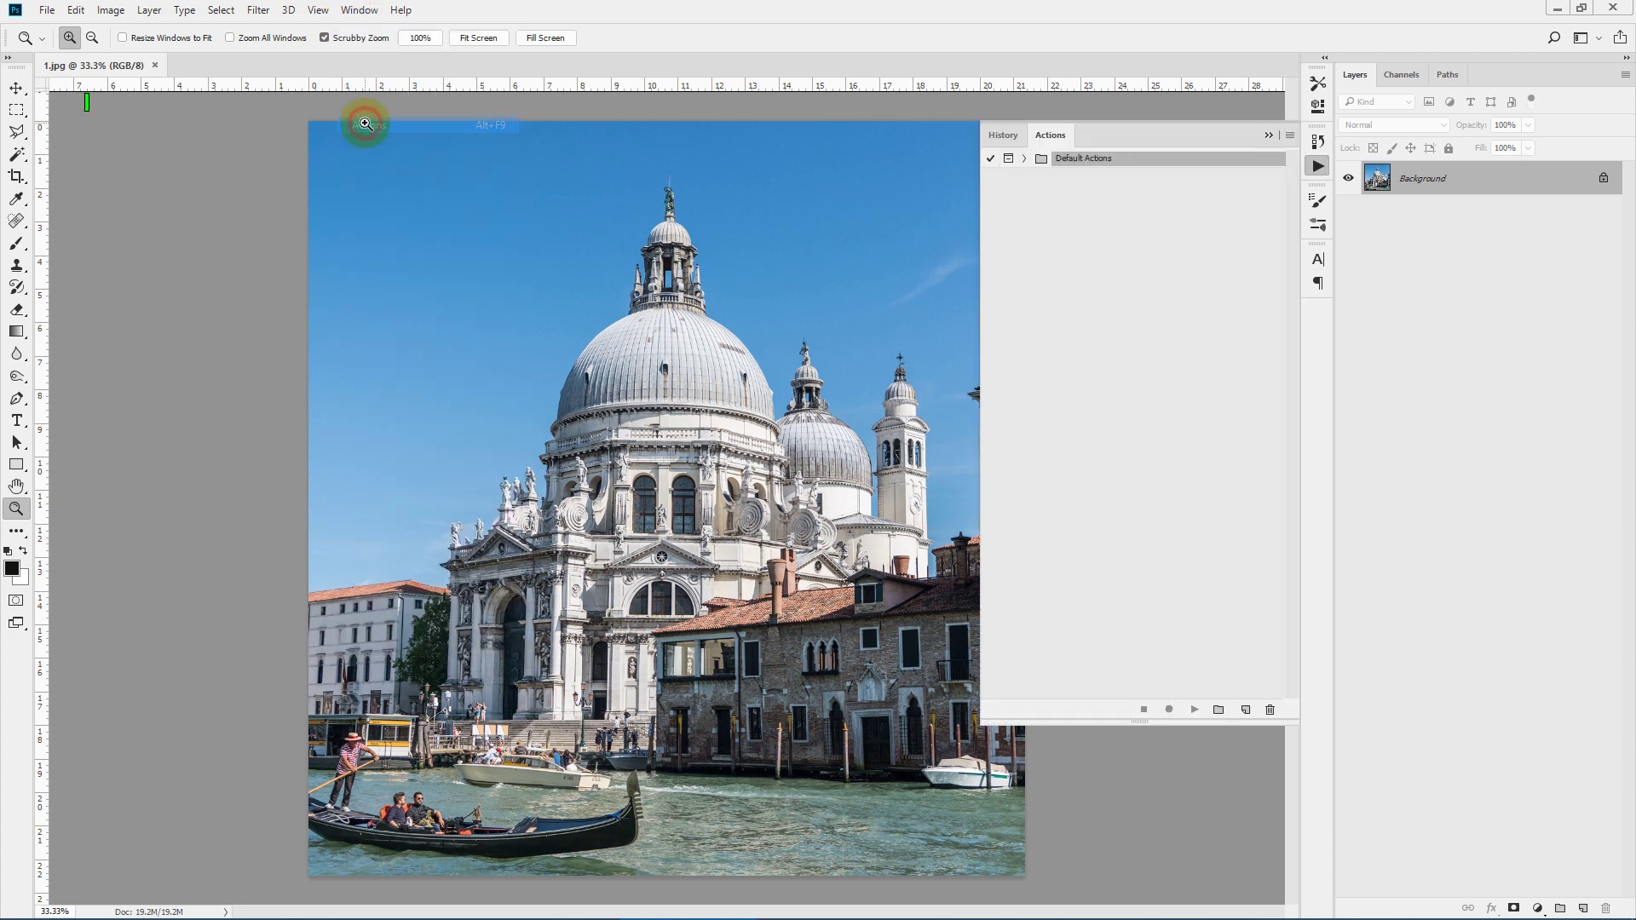
click(1269, 138)
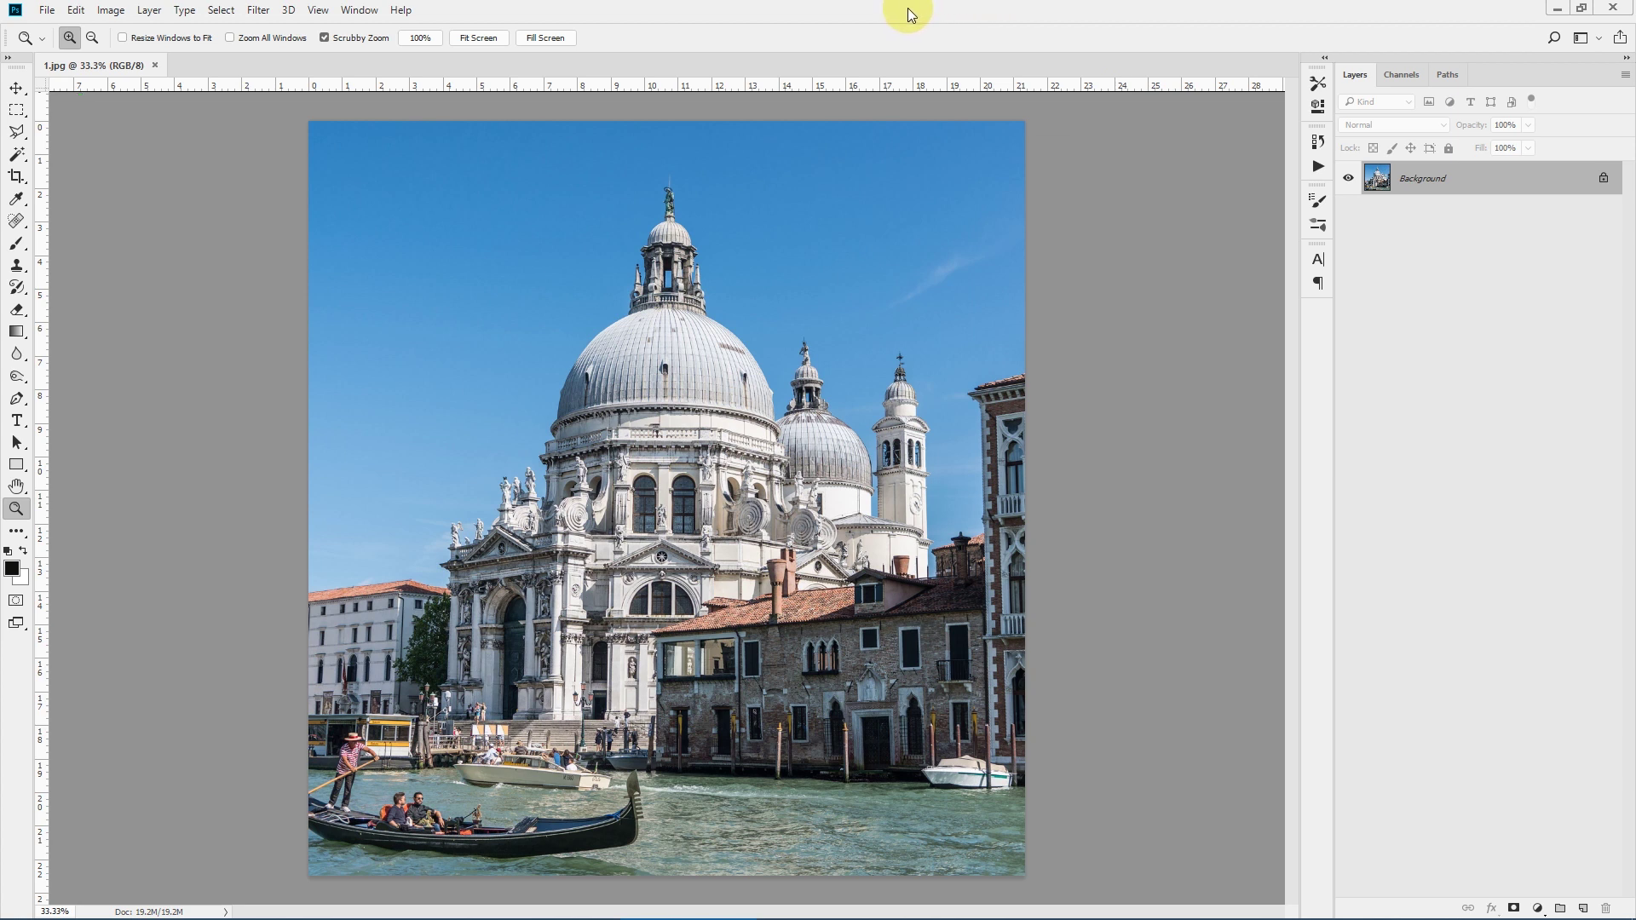
Step: Load the Animated Architecture Sketch brushes (.abr), patterns (.pat) and Photoshop action (.atn) files together from the main_files_animated_architecture_sketch folder
click(40, 12)
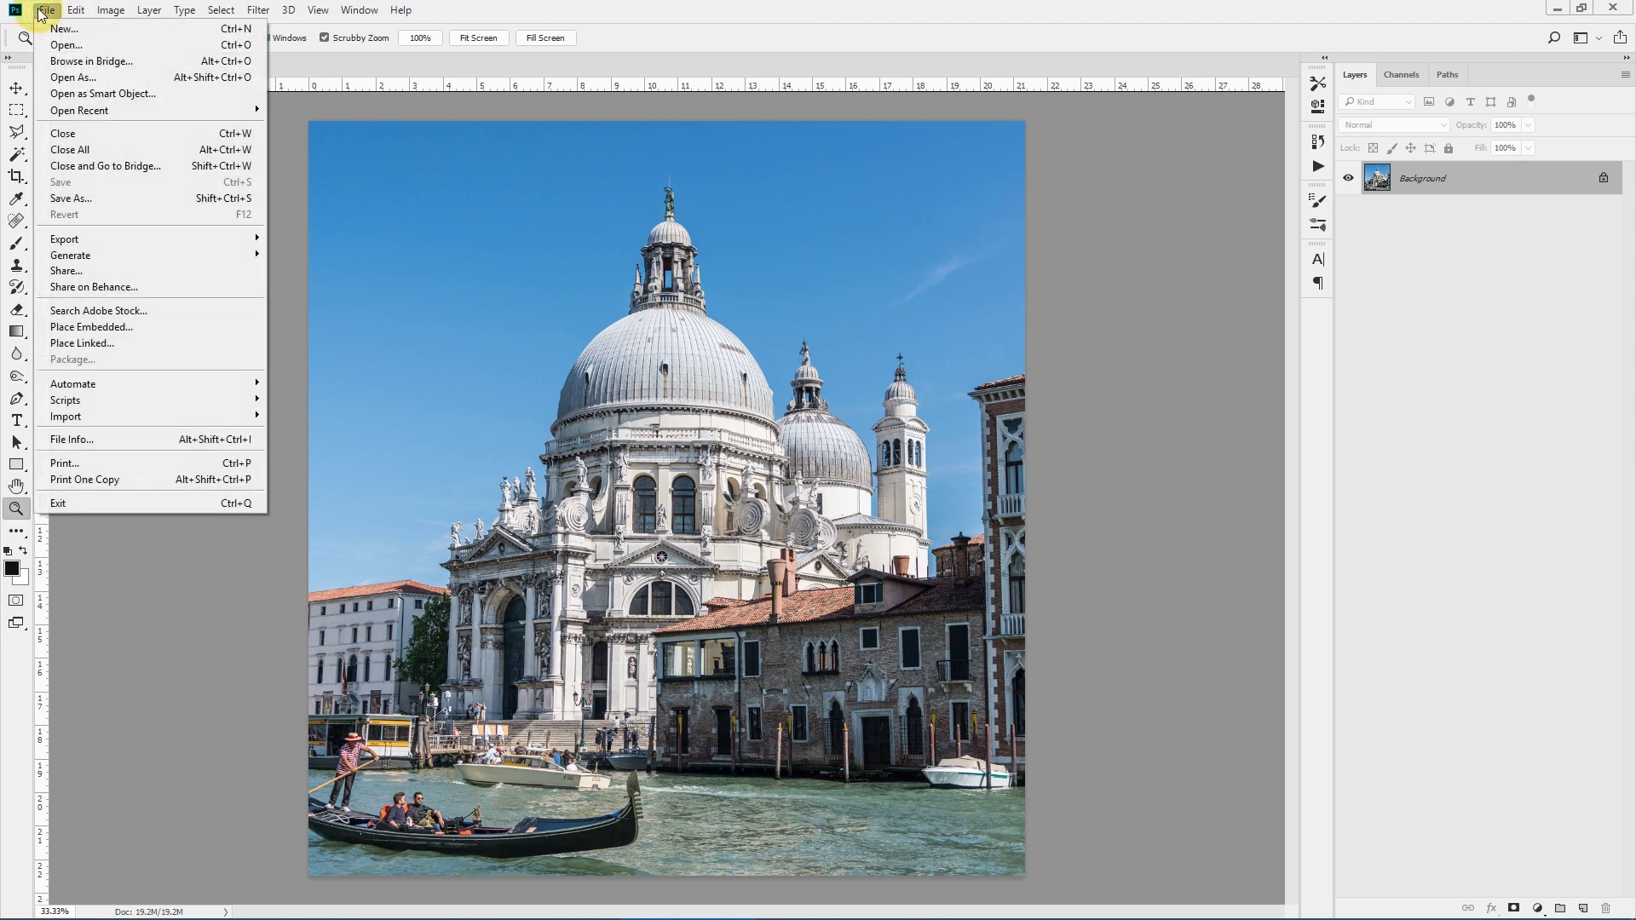
click(53, 45)
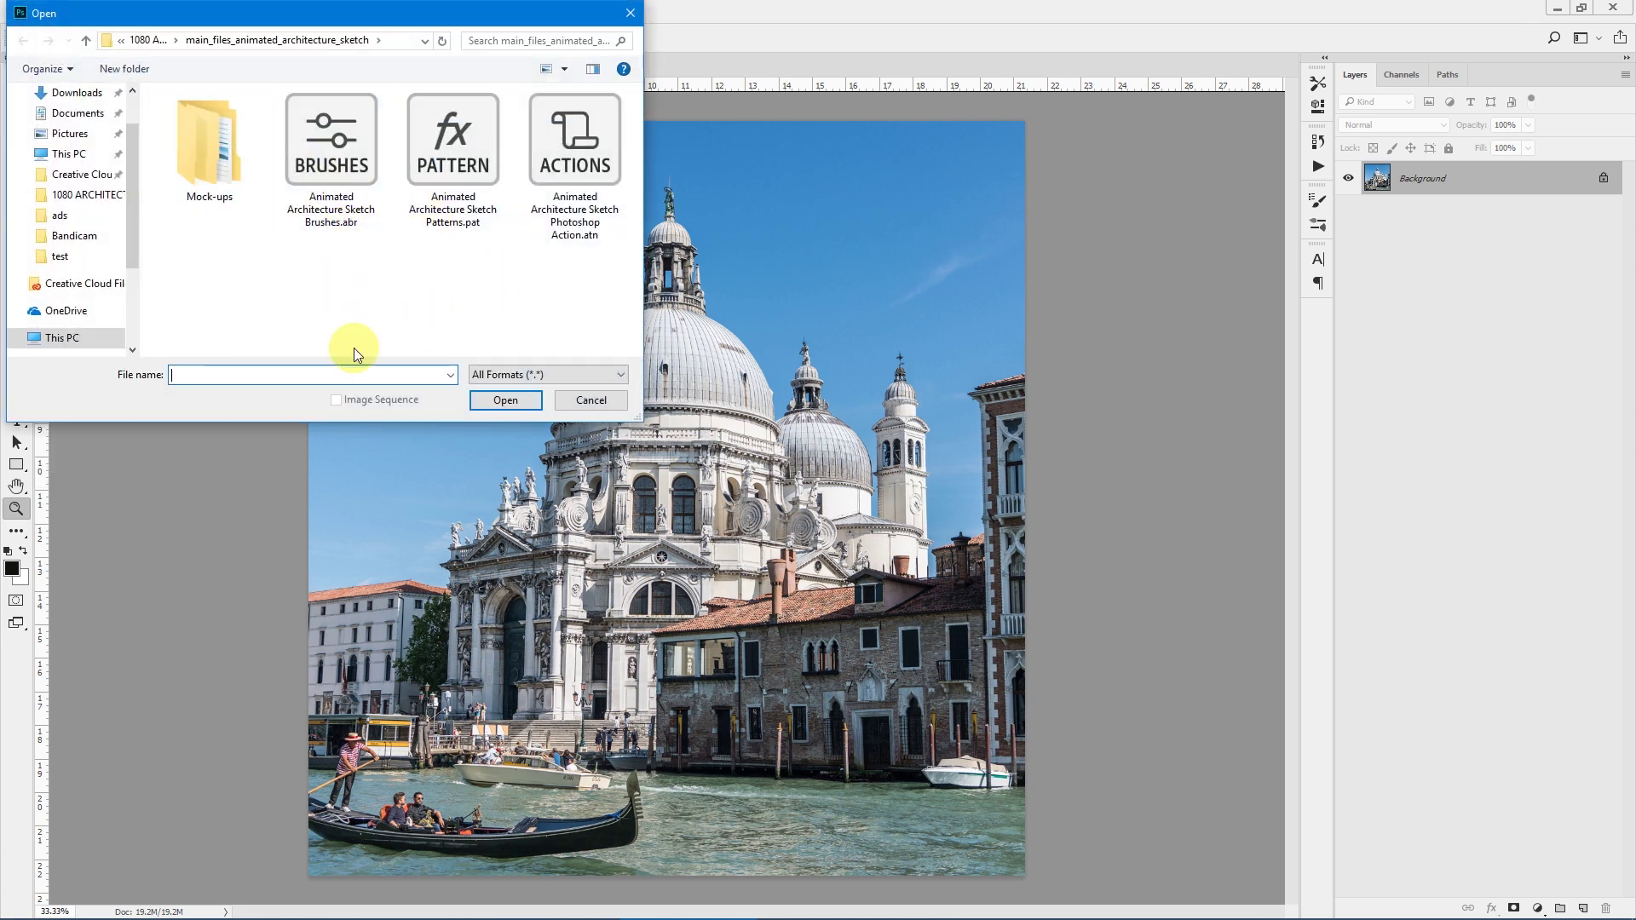
click(324, 181)
click(584, 158)
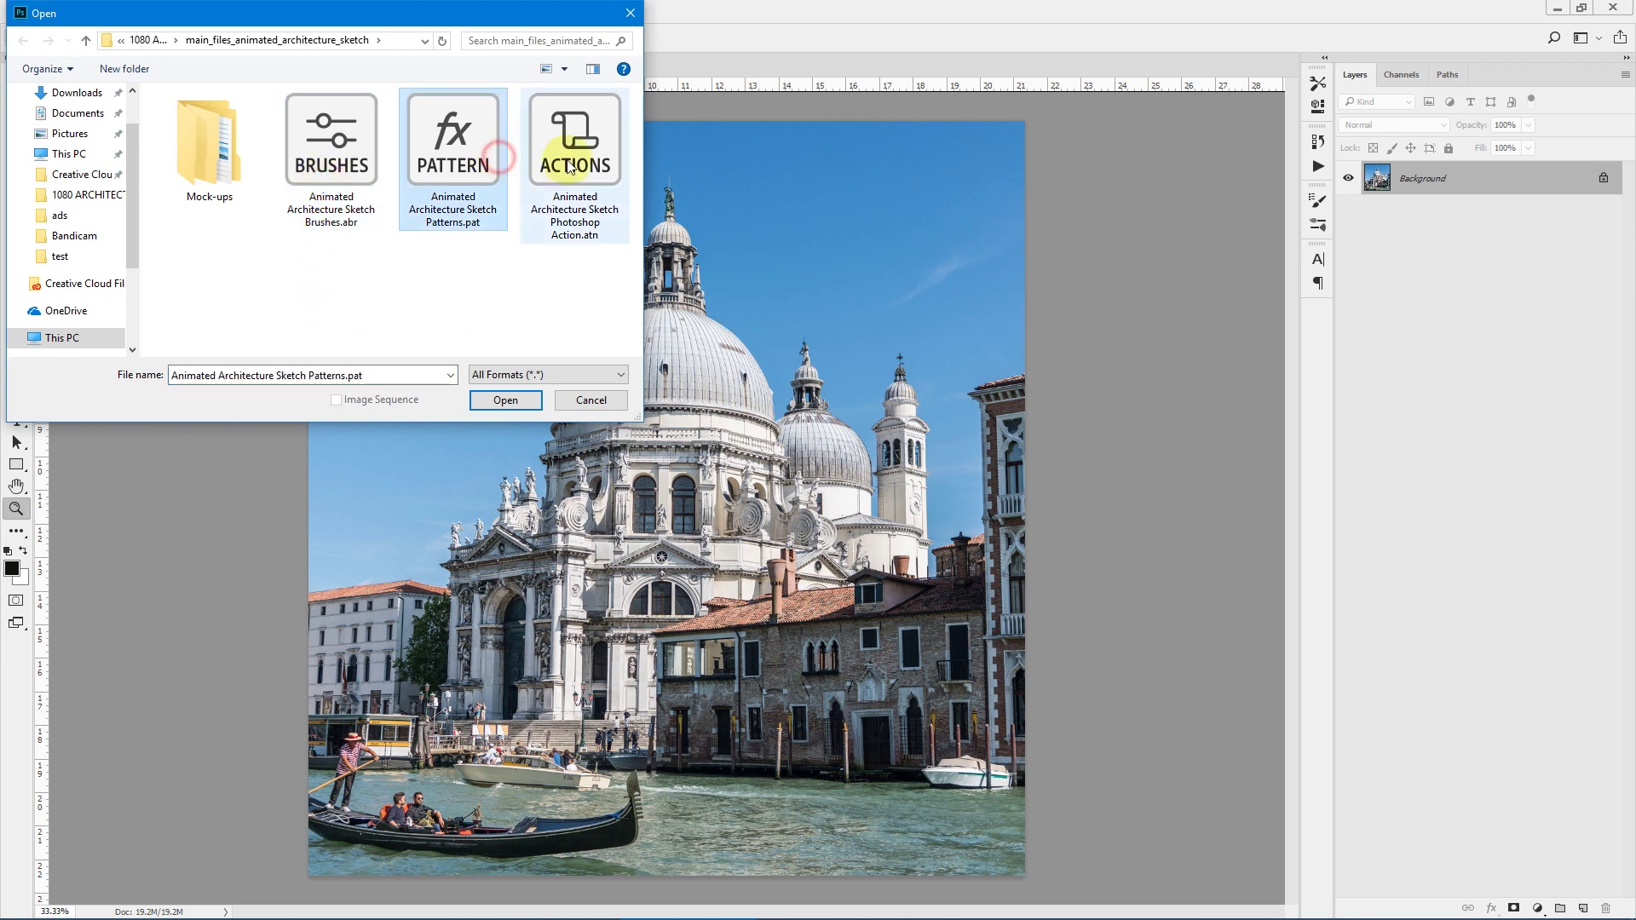
click(302, 181)
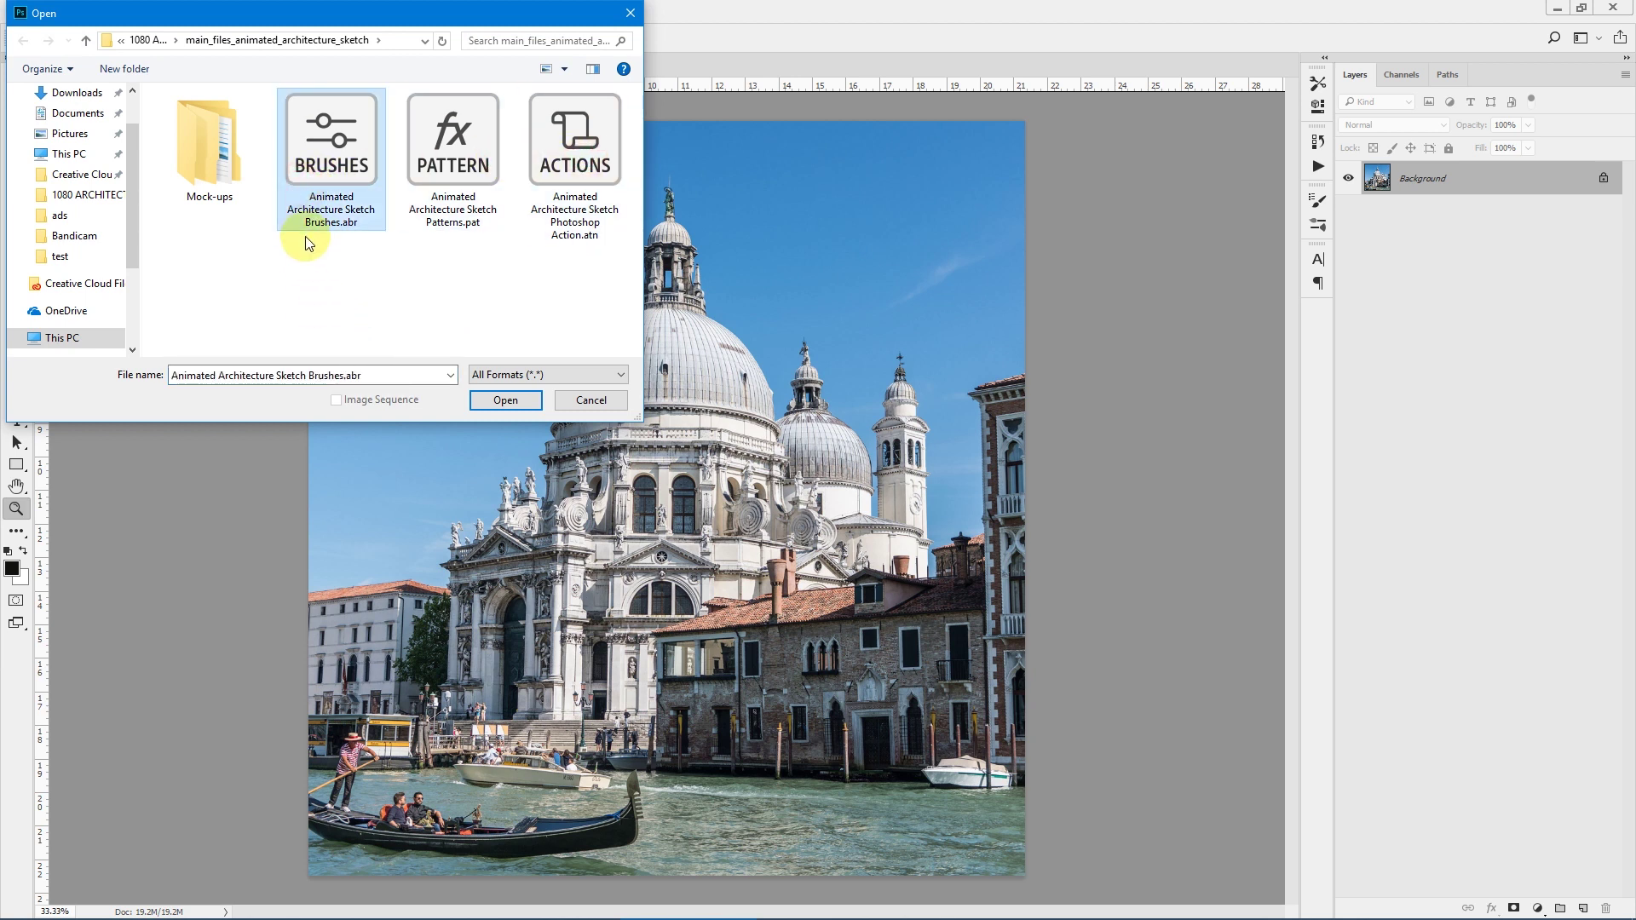
click(475, 146)
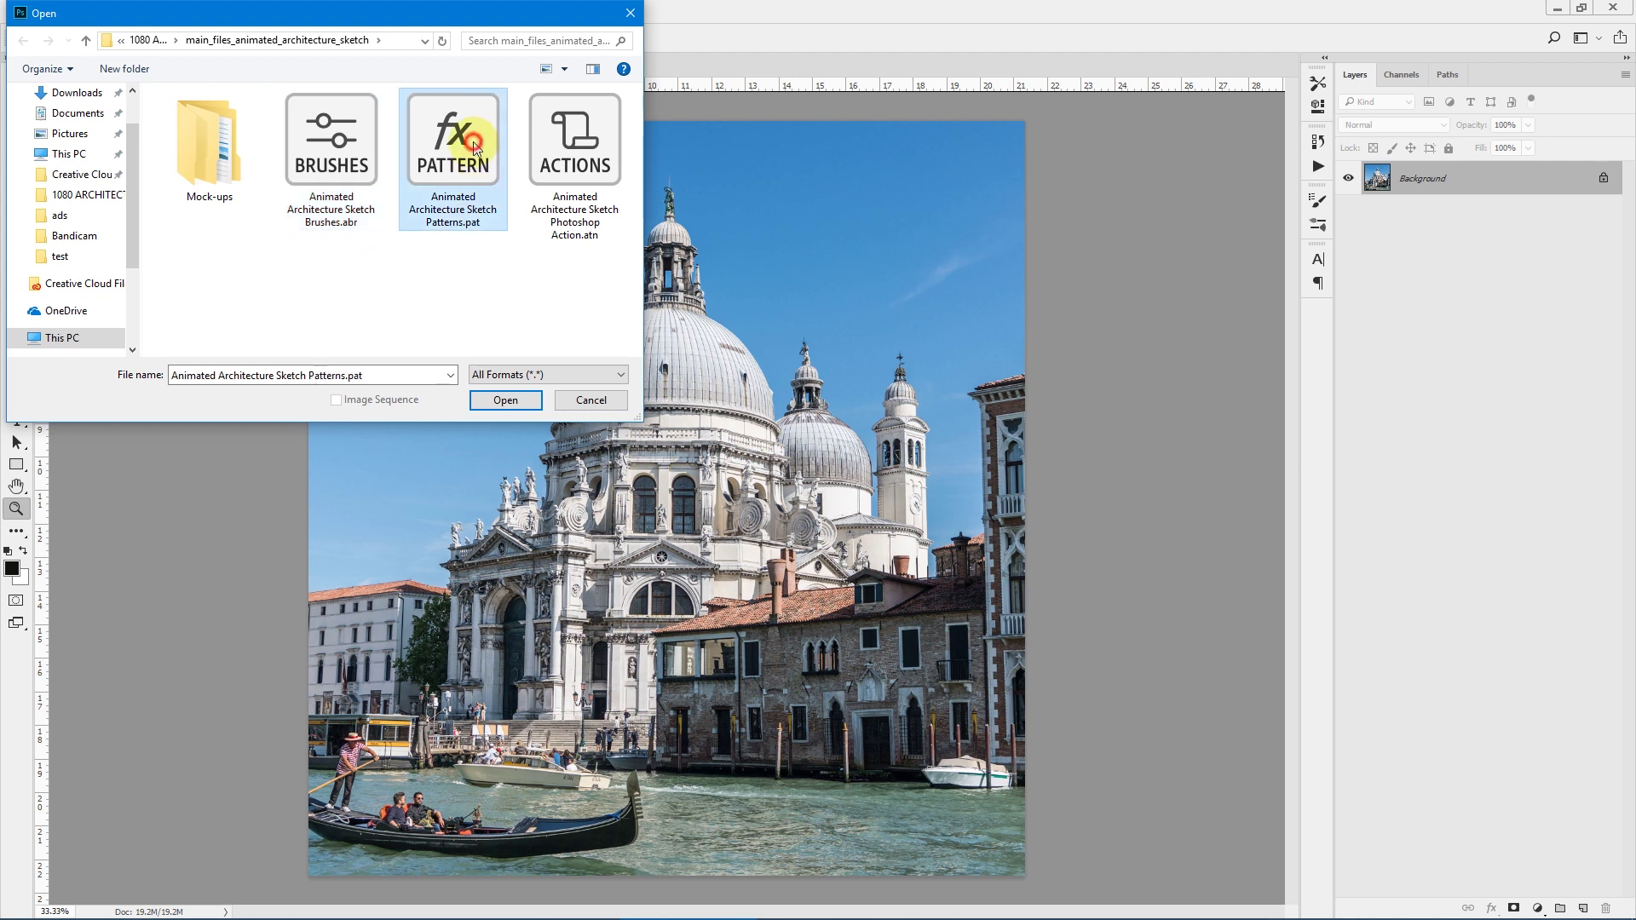
click(564, 169)
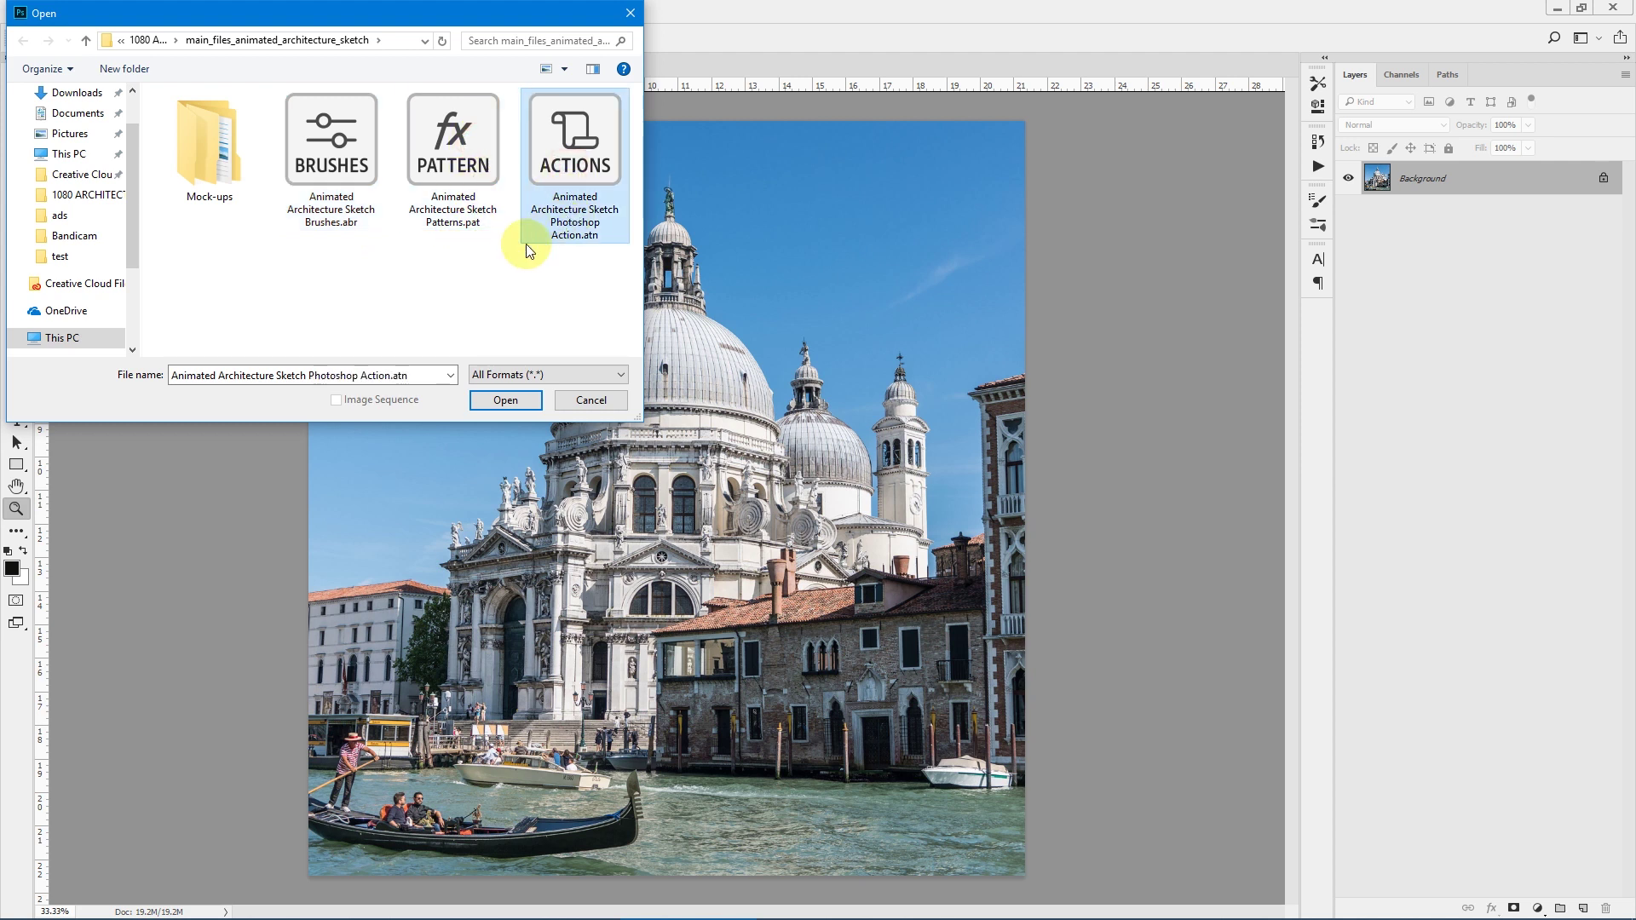
click(379, 275)
click(292, 175)
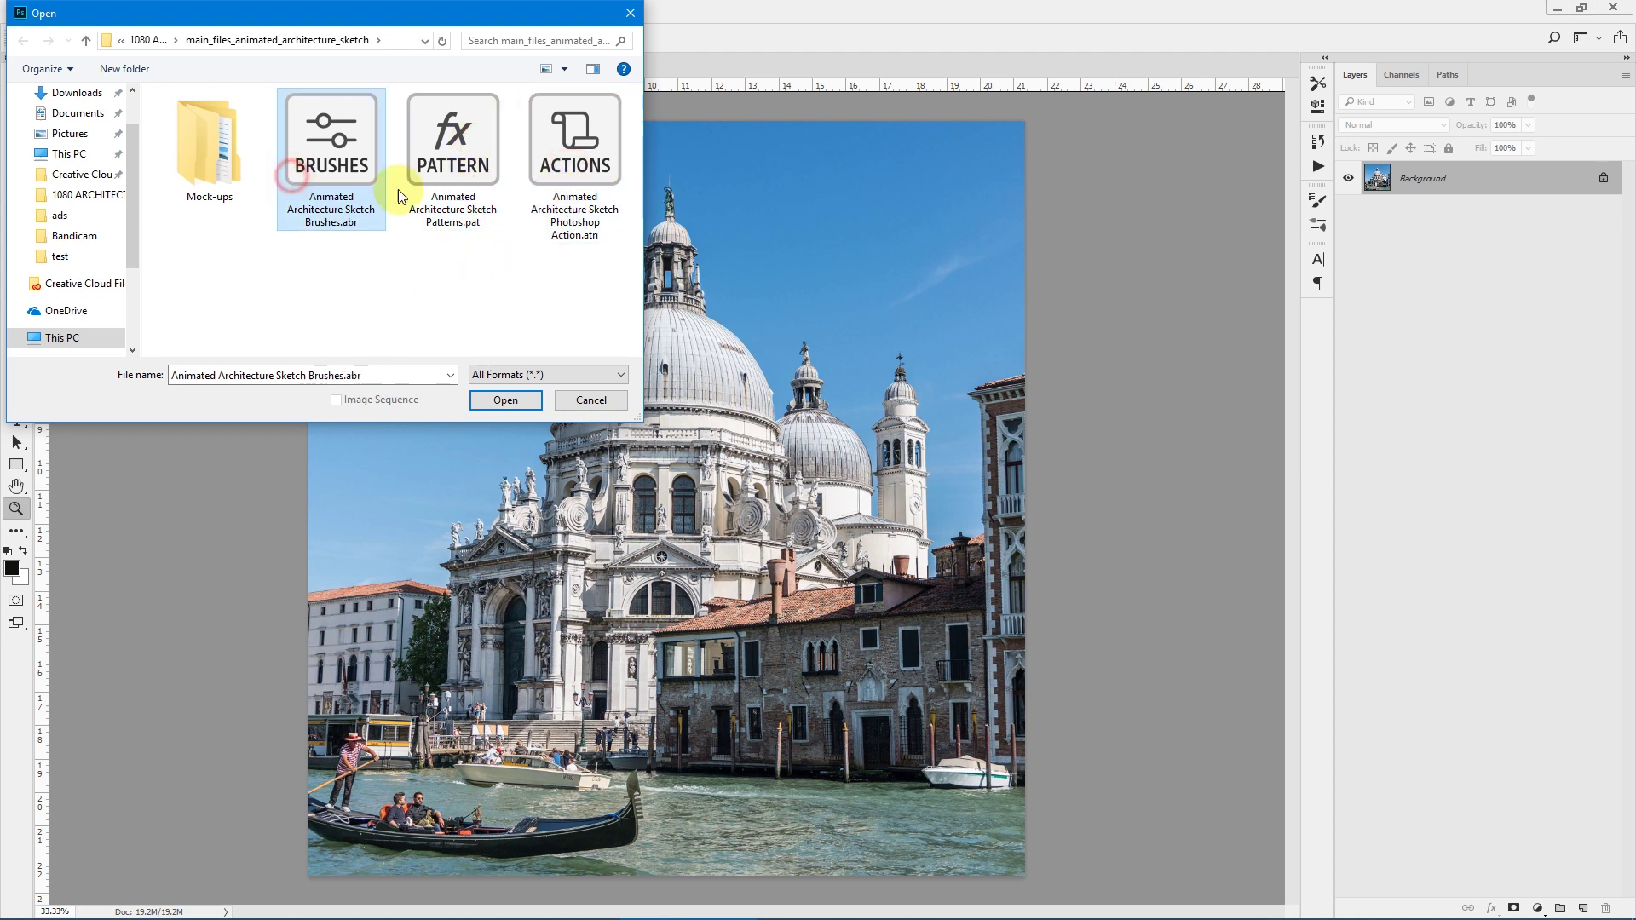
shift+click(543, 176)
click(504, 401)
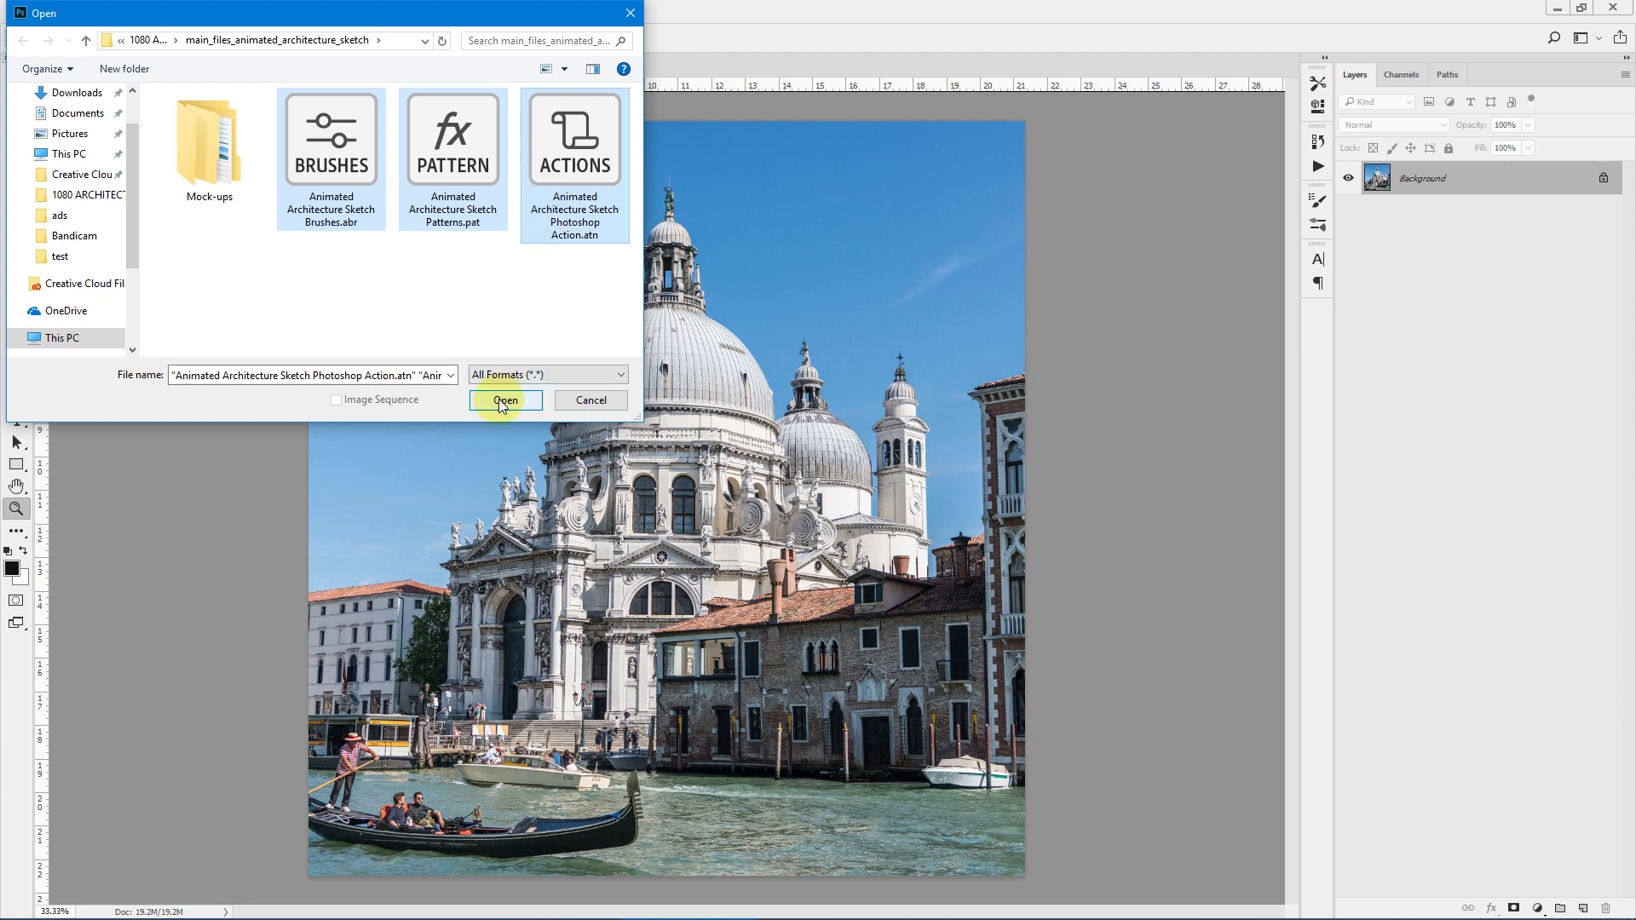
Step: Show the loaded action set and look for the Animated Architecture Sketch Brushes group among the Brush tool's presets
click(1319, 167)
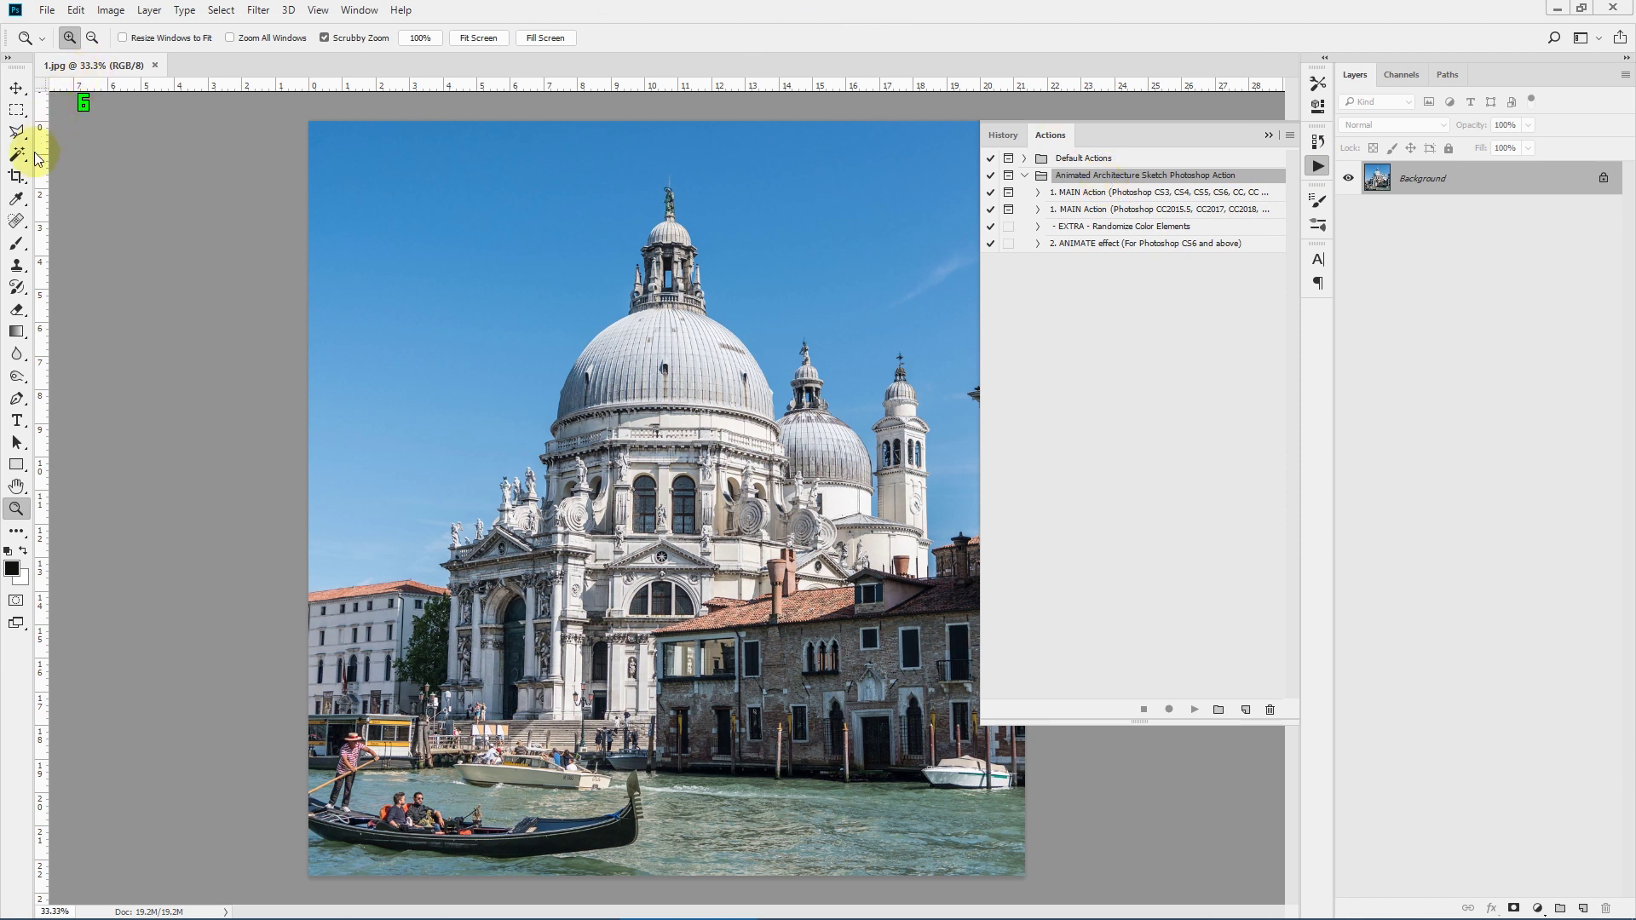
click(16, 245)
click(73, 38)
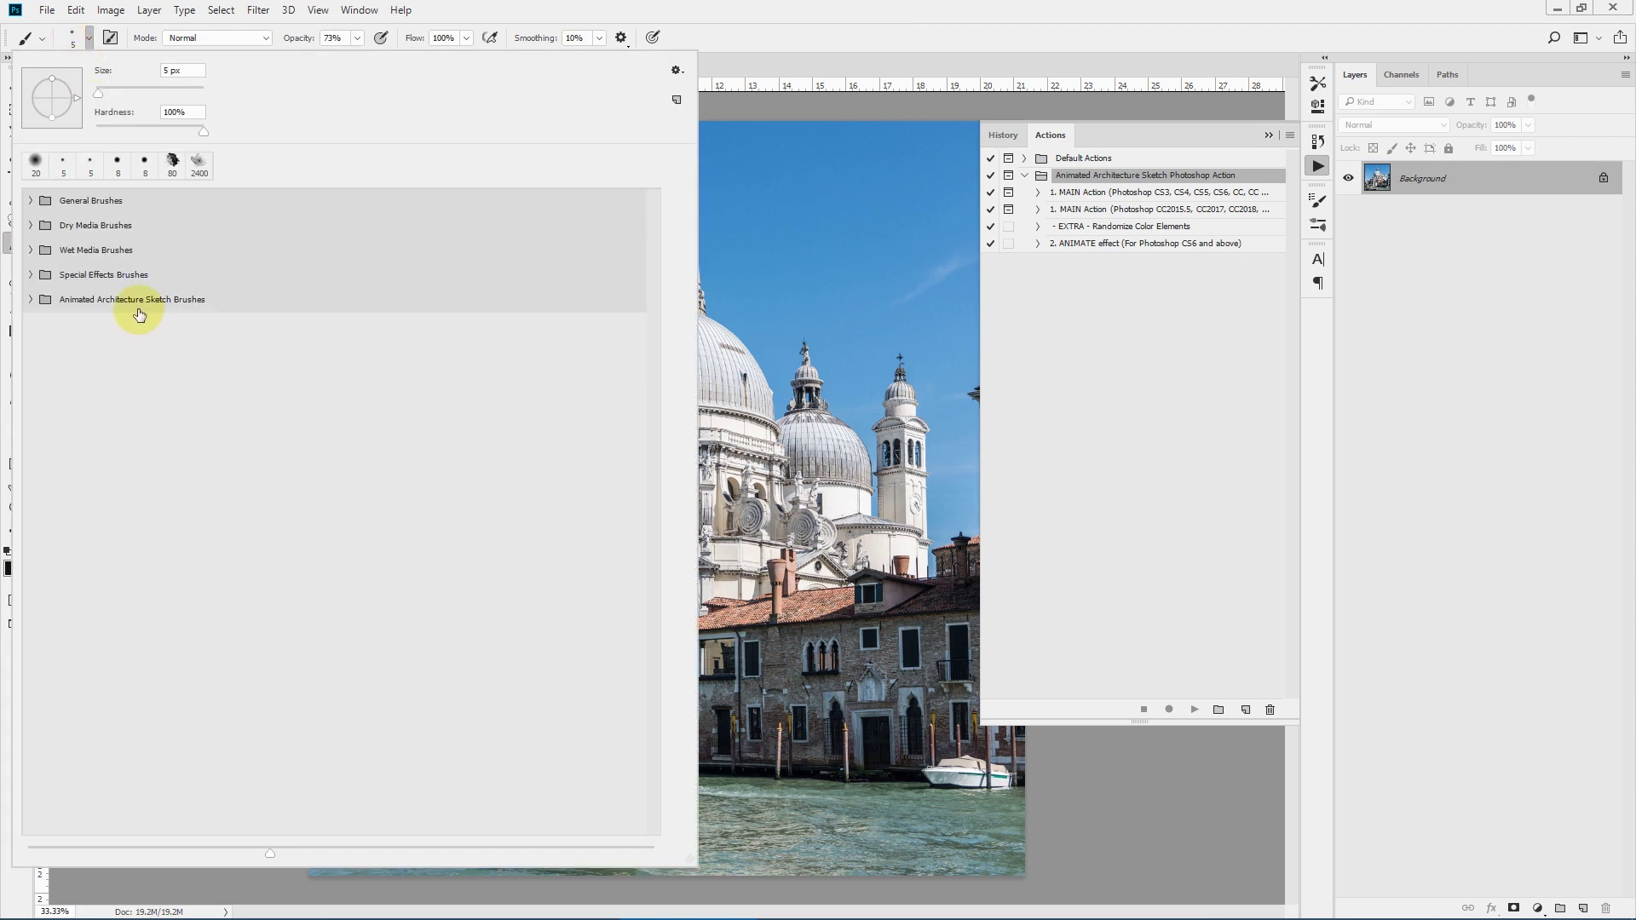
Step: Open the Preset Manager and display the Patterns presets to check for the loaded patterns
click(76, 10)
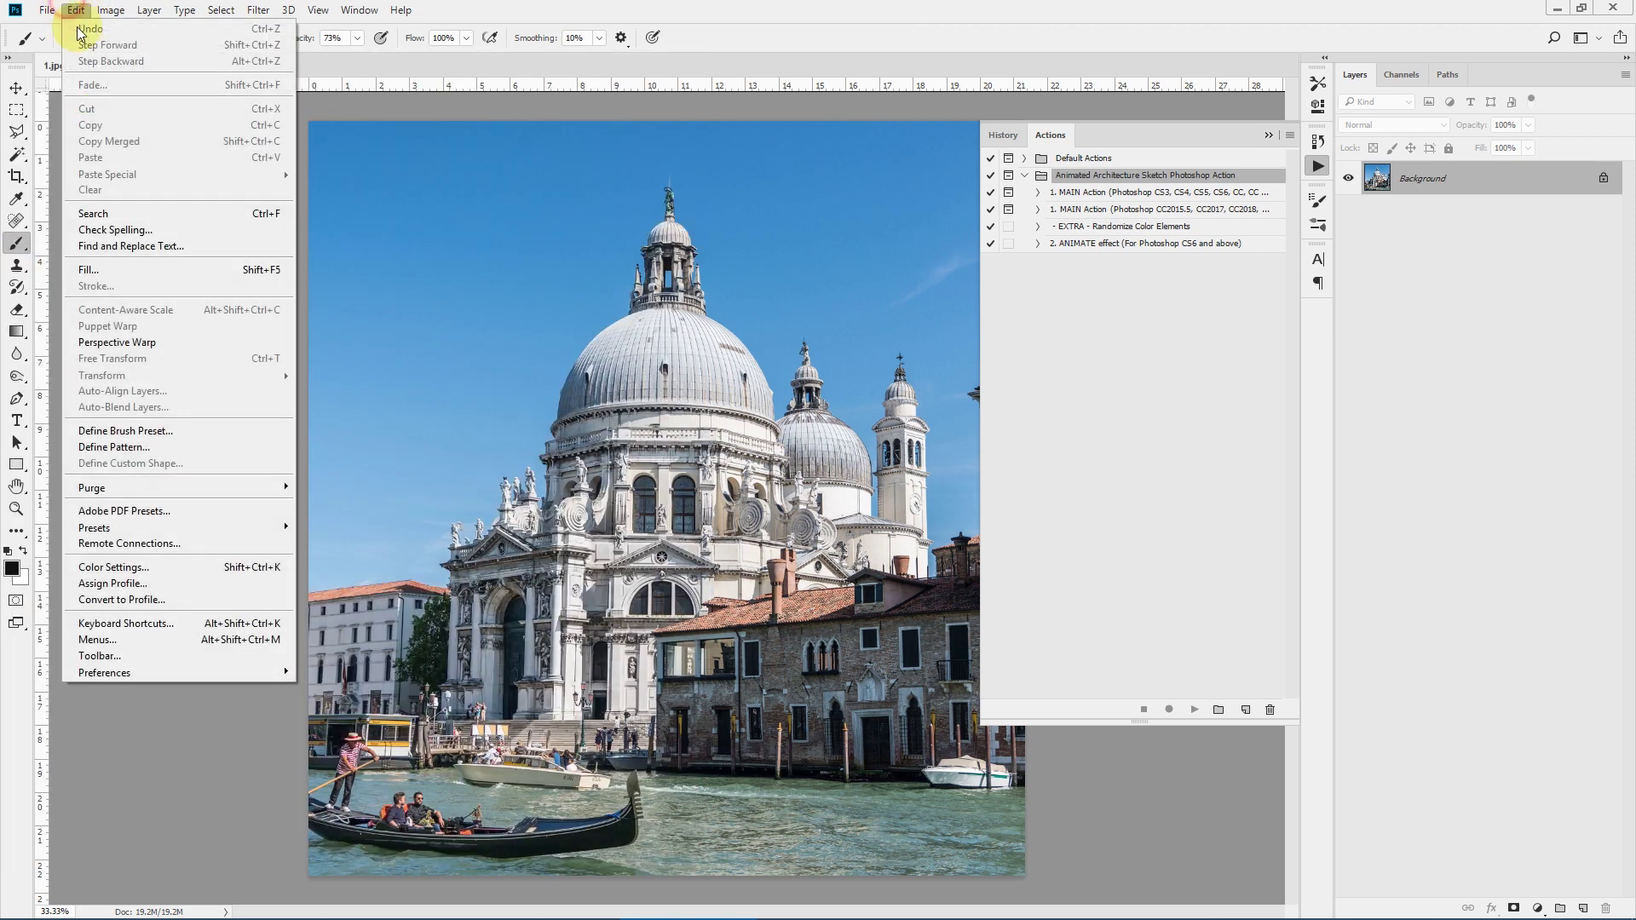
mouse_move(94, 528)
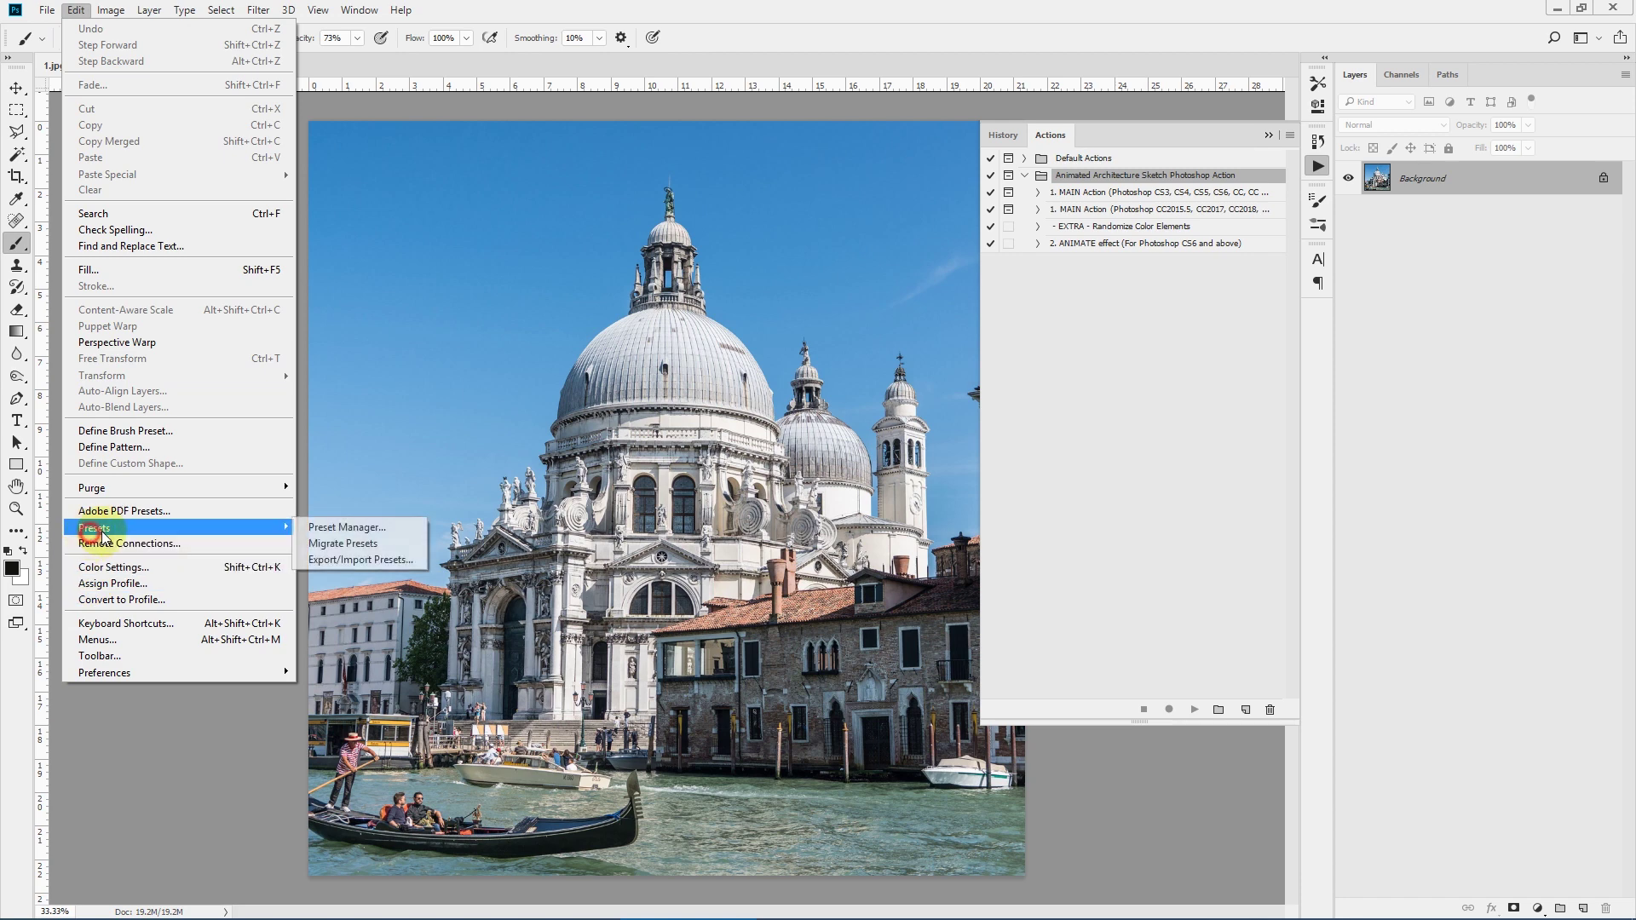
click(328, 527)
click(274, 215)
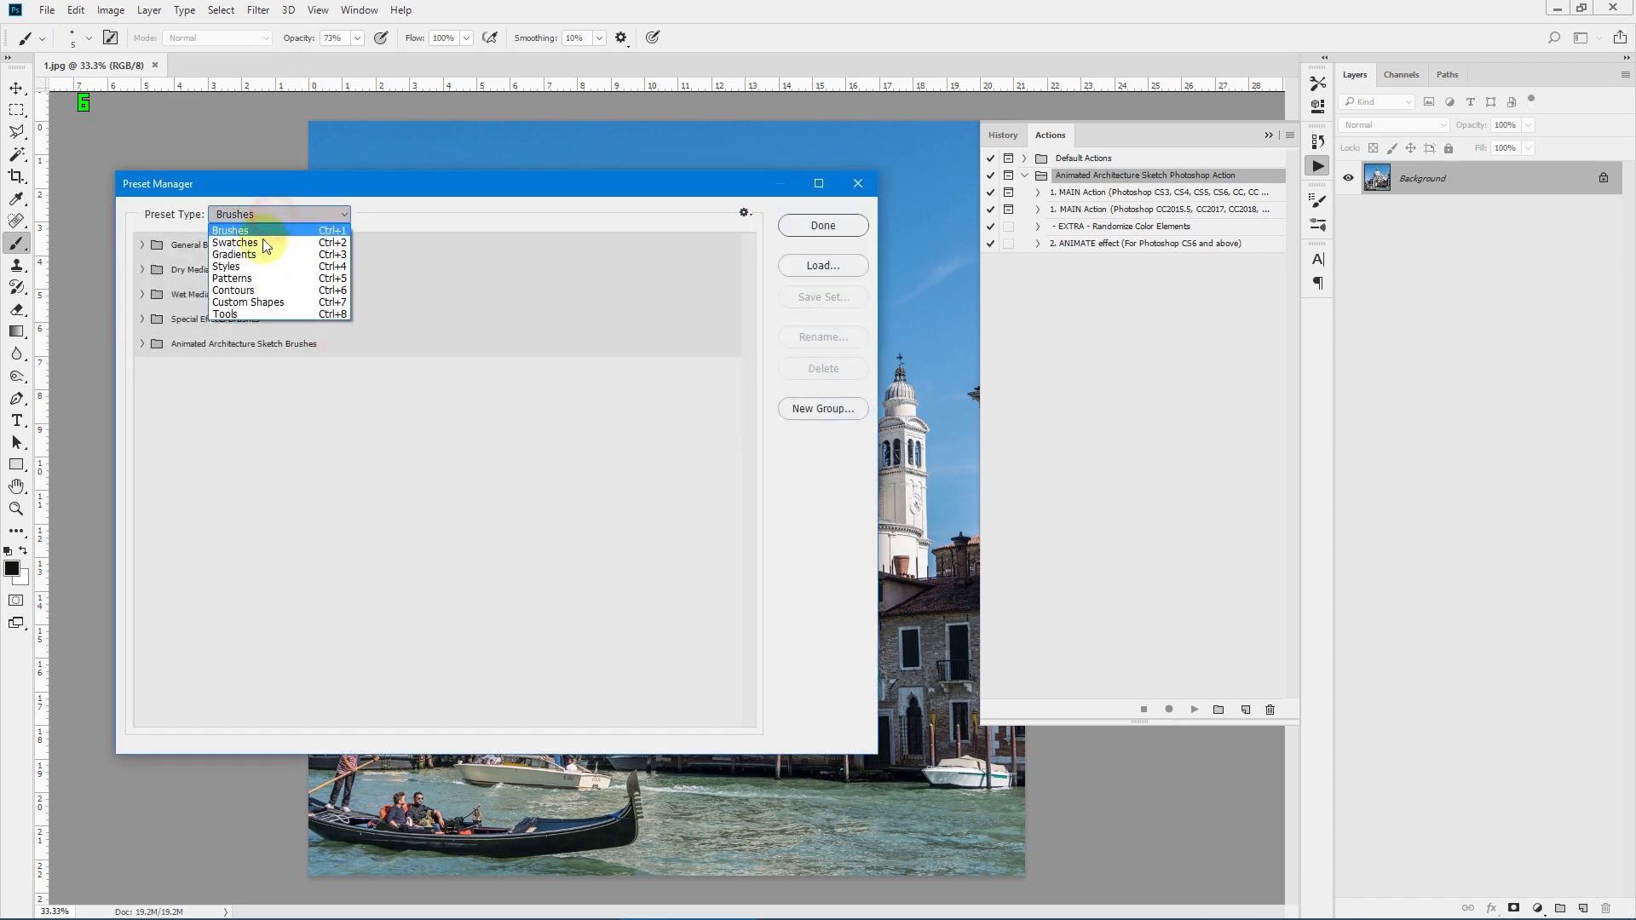
click(235, 284)
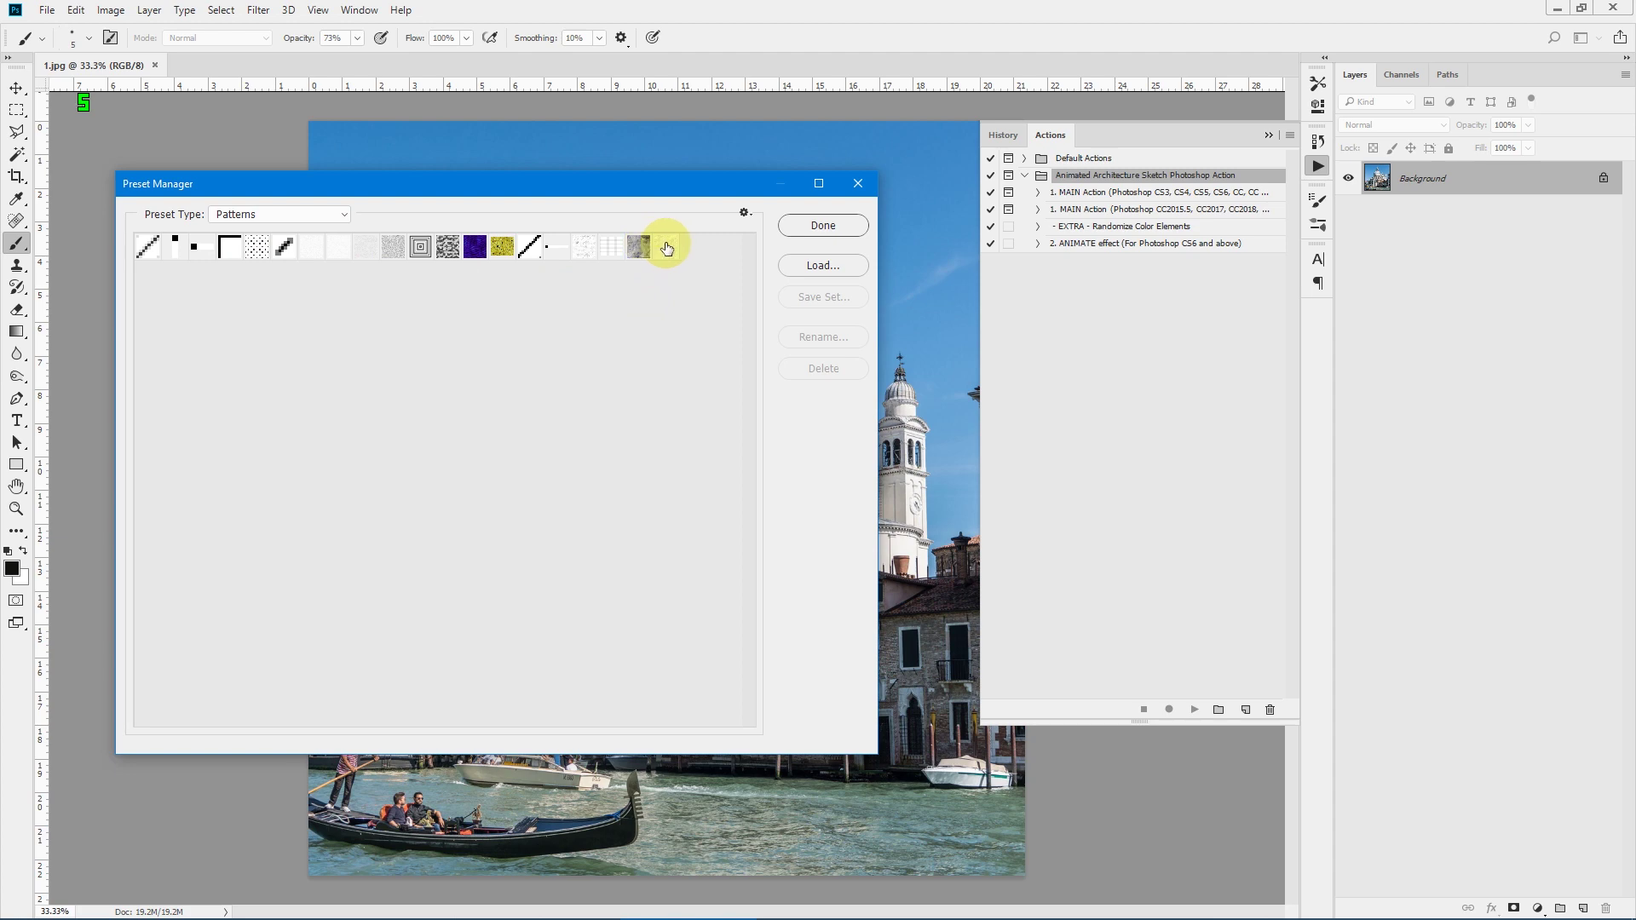
Step: Close the Preset Manager and set the brush opacity to 100%, keeping the blending mode at Normal
click(823, 227)
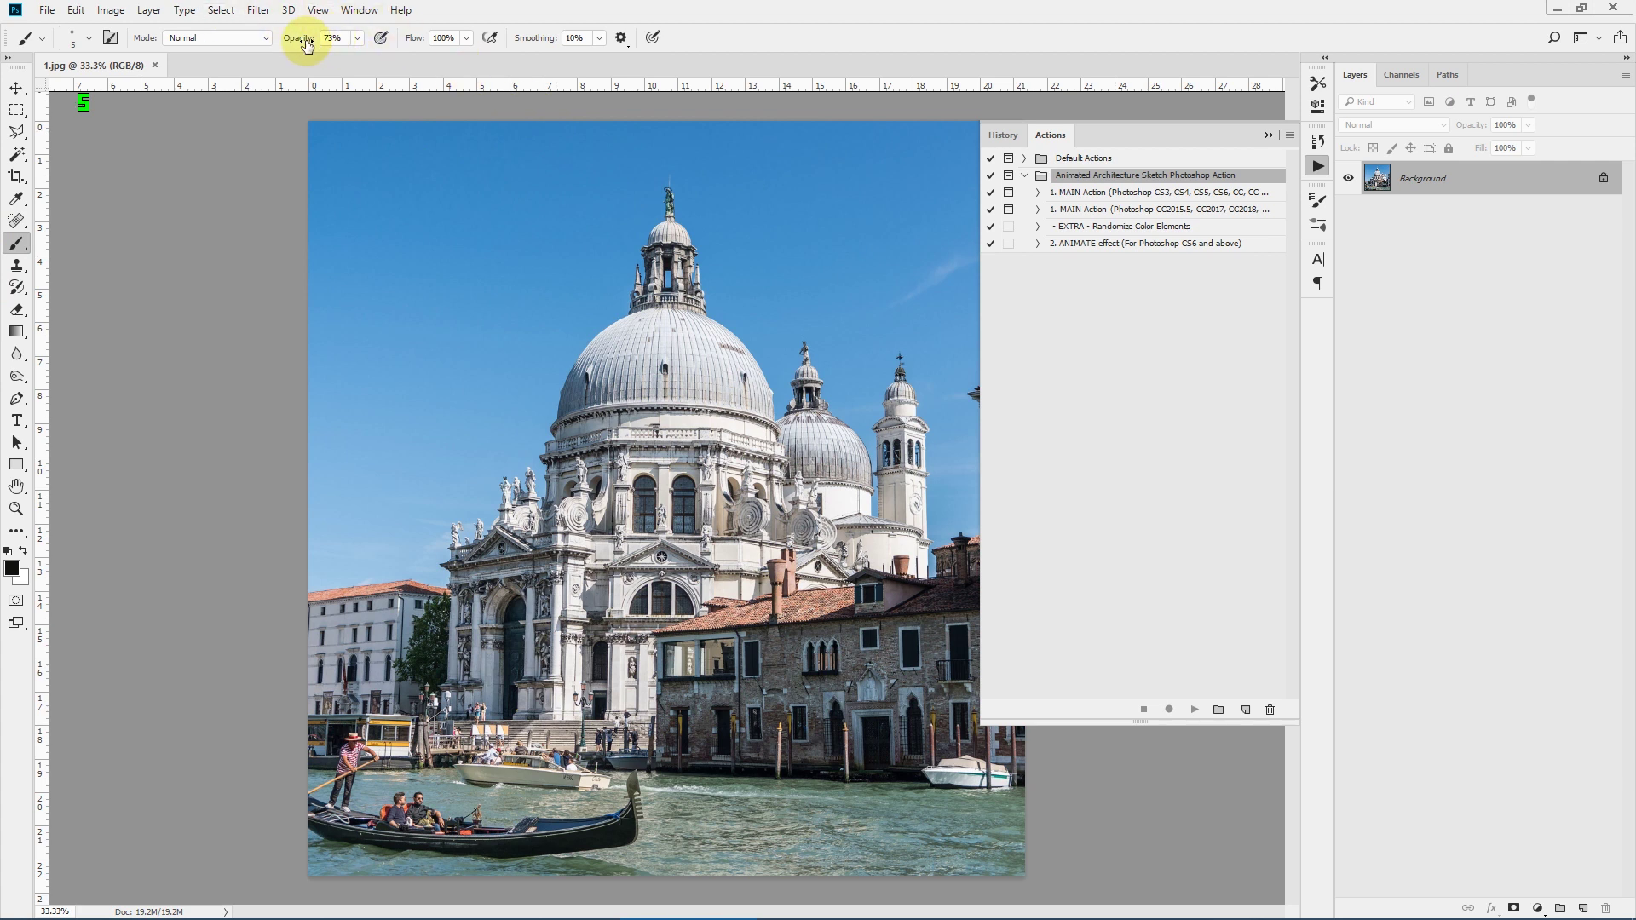
drag(285, 40, 475, 40)
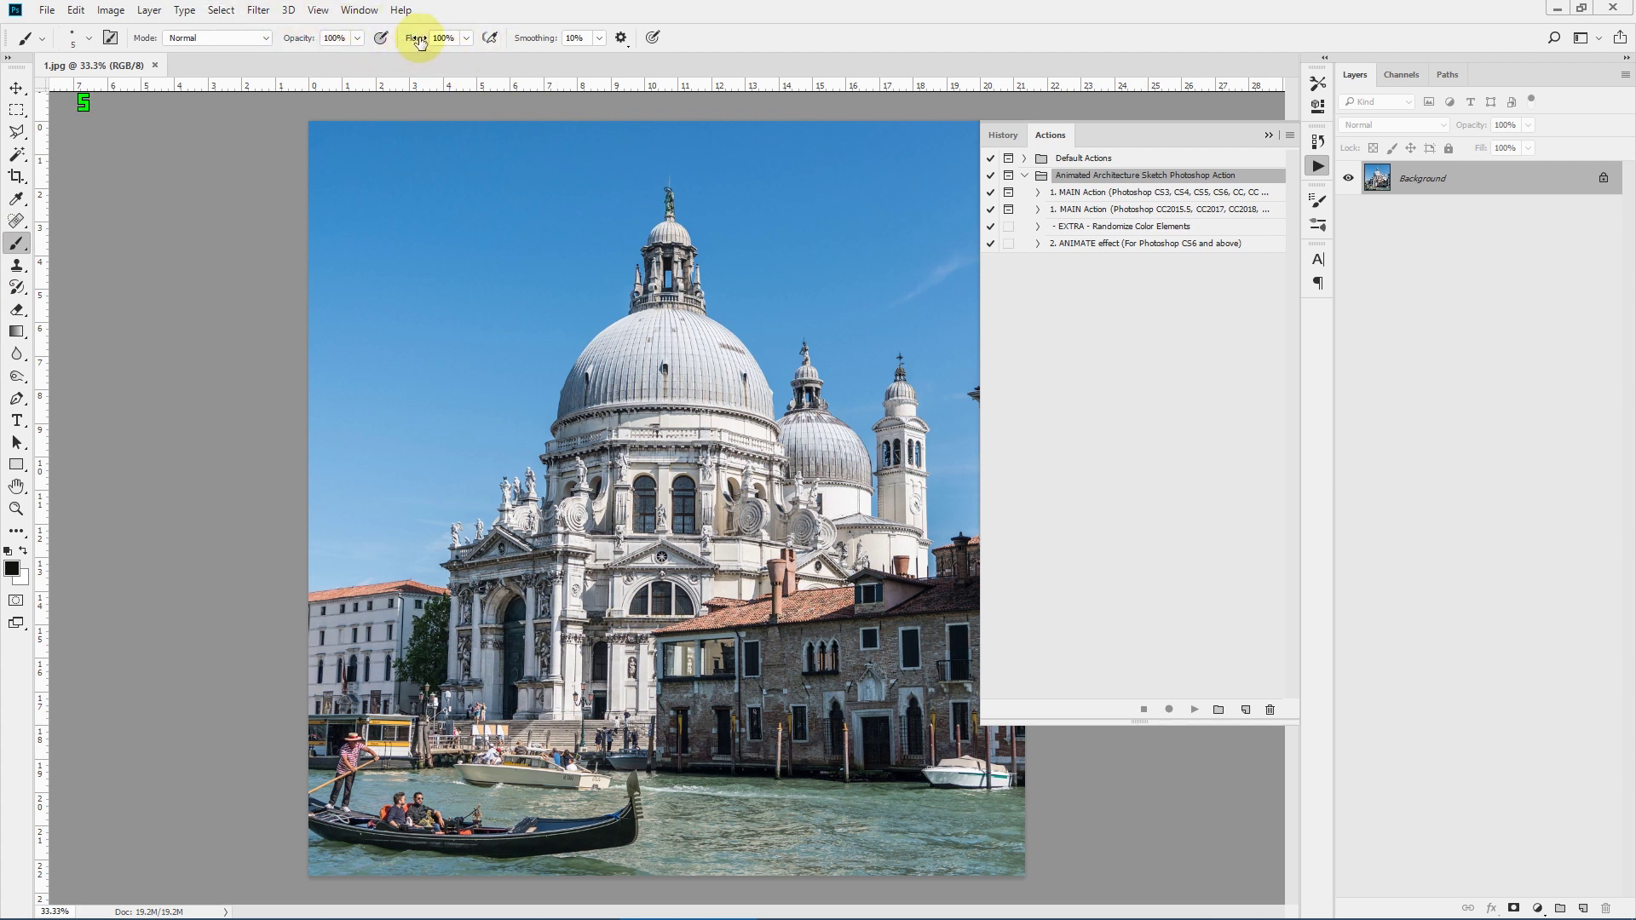
click(144, 39)
click(176, 33)
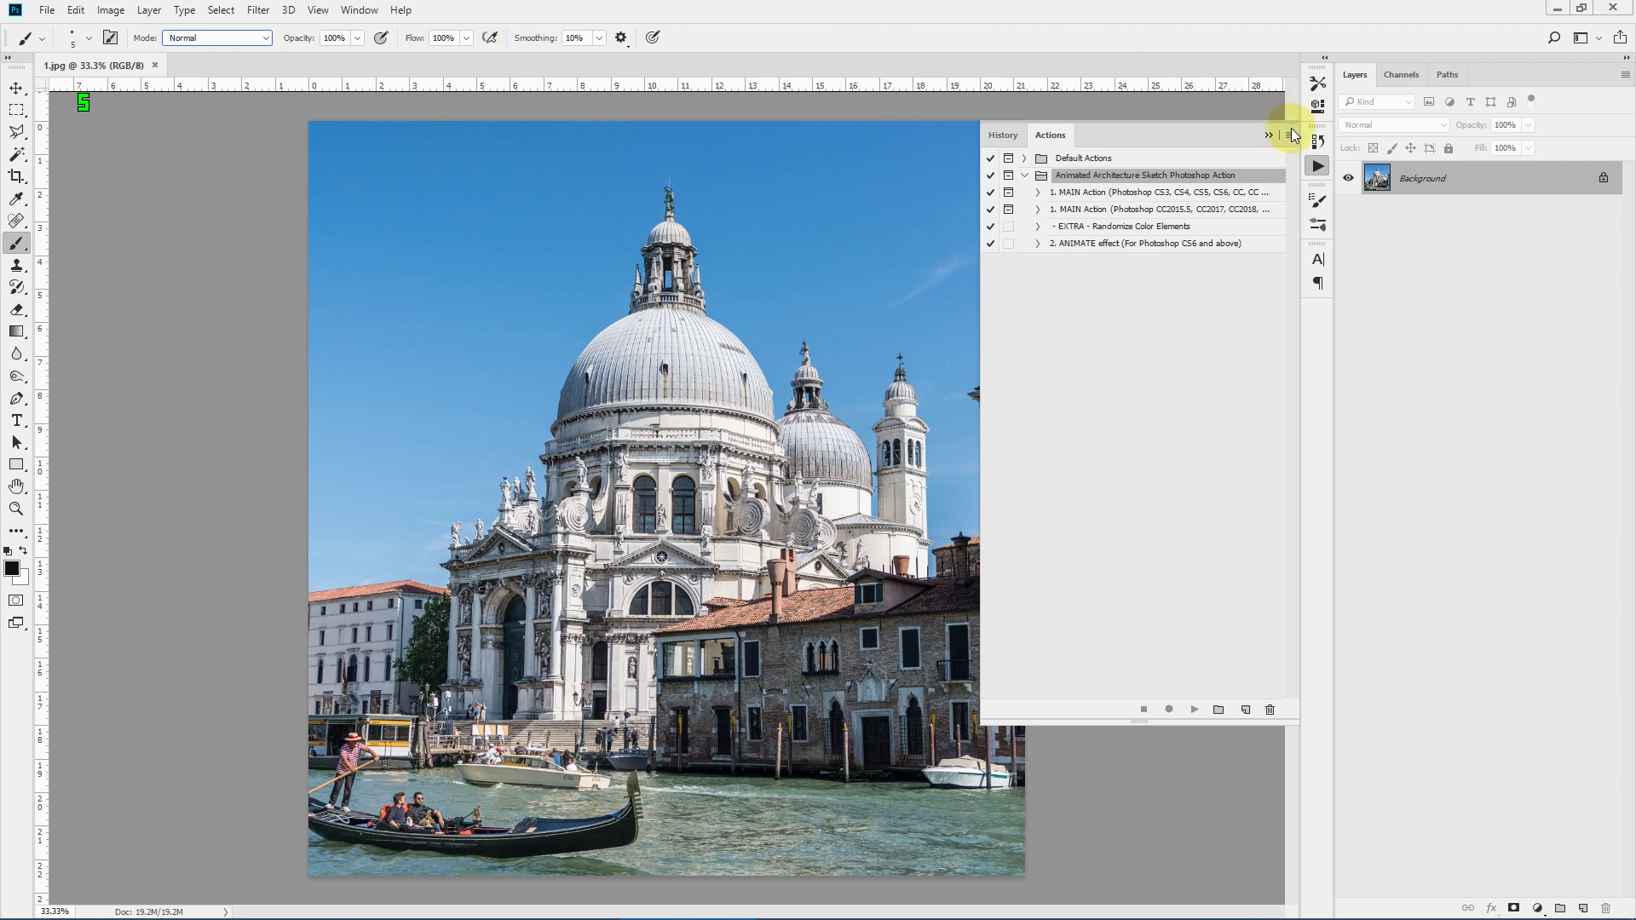
click(1268, 135)
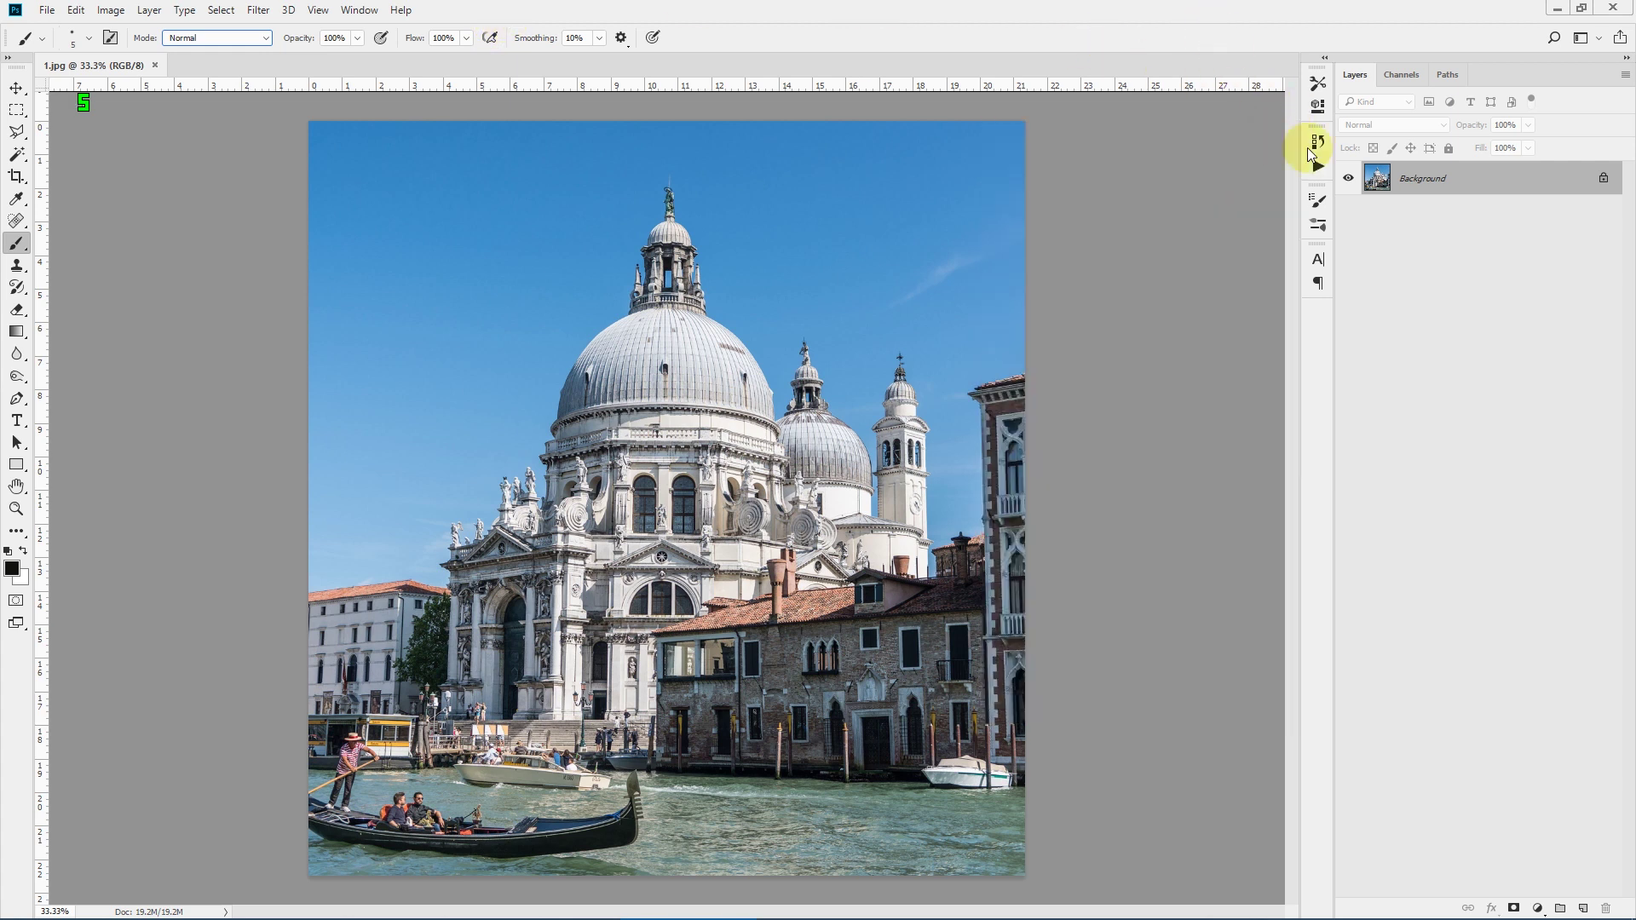
Step: Create a new empty layer above the Background layer of 1.jpg and make it the active layer
click(1472, 178)
click(1583, 908)
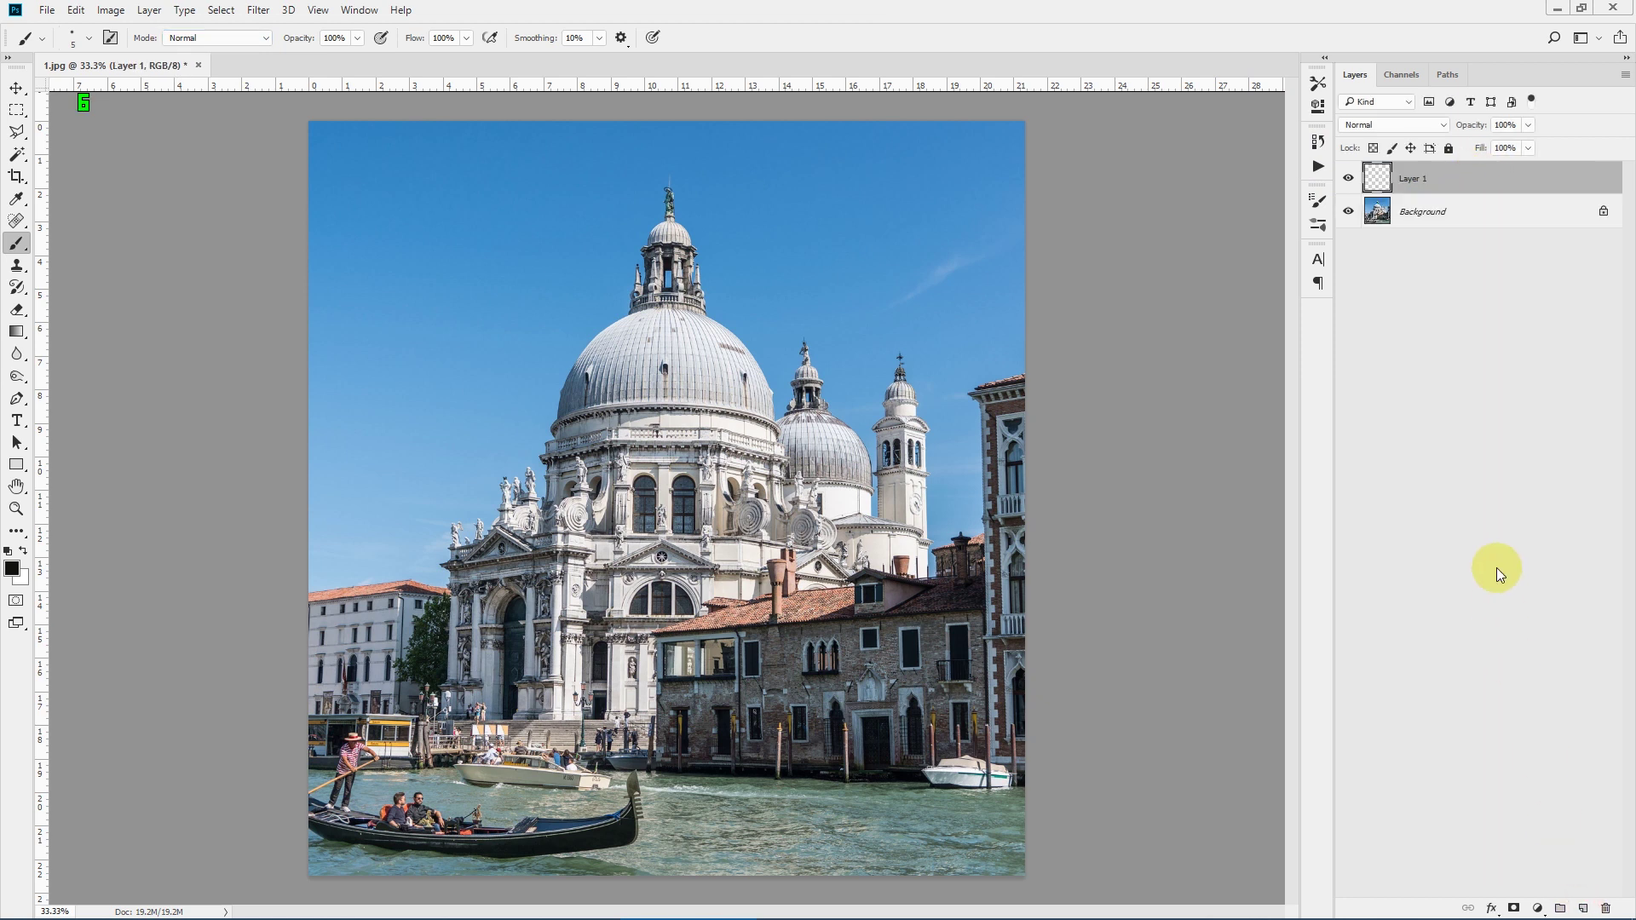
click(1447, 179)
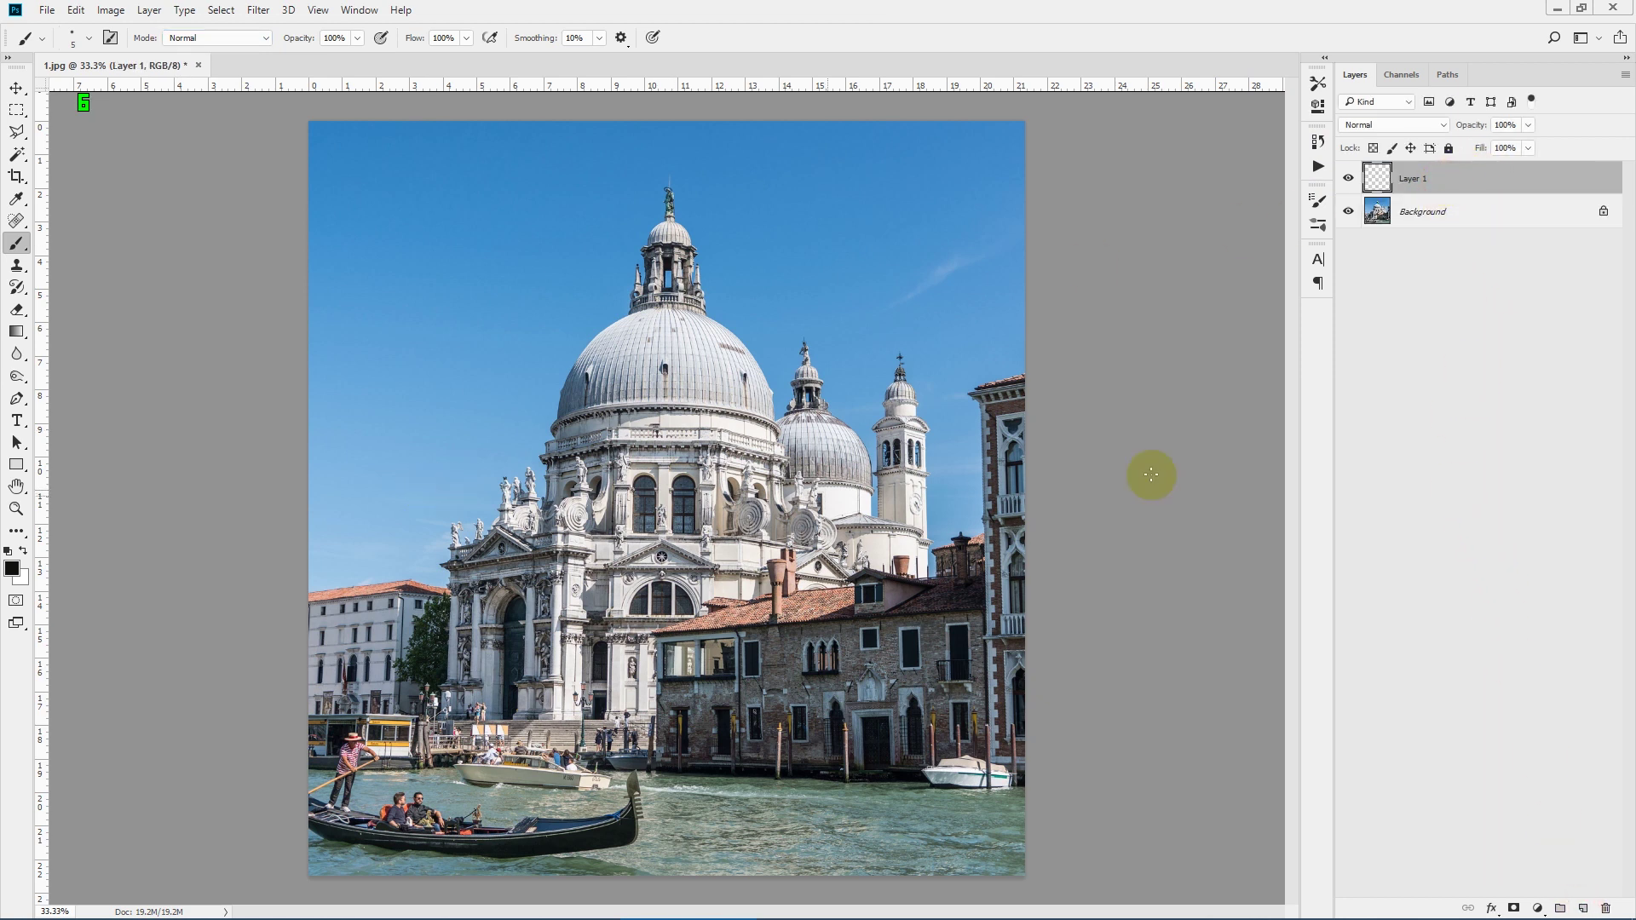
Step: Choose the default_brush preset from the Animated Architecture Sketch Brushes group for the Brush tool
click(89, 38)
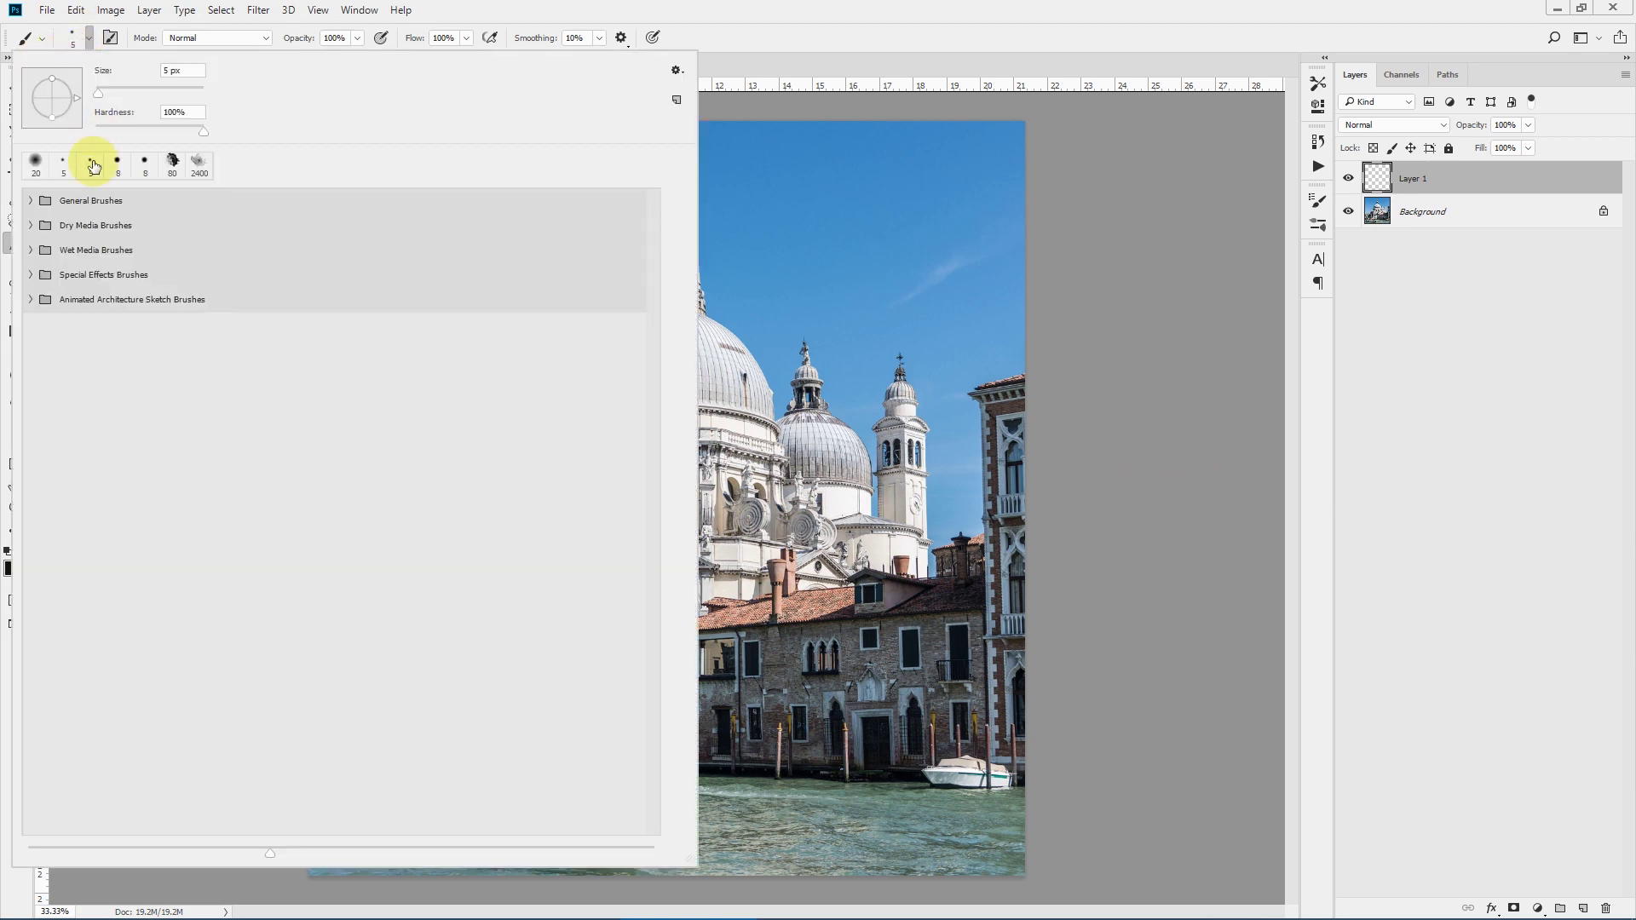
click(31, 300)
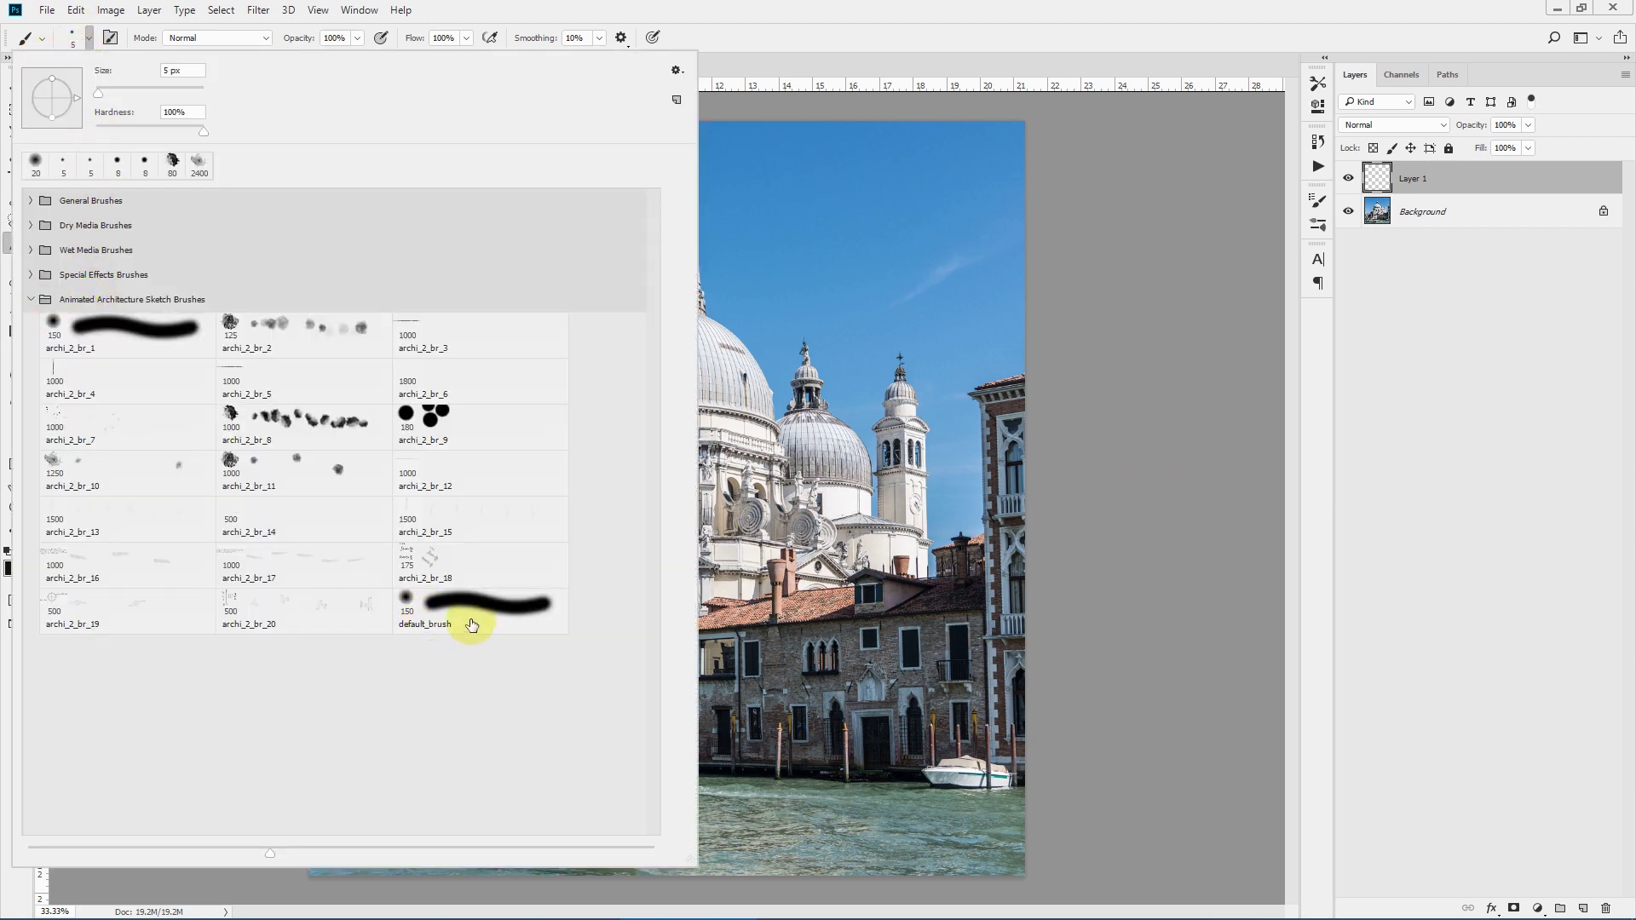
double_click(433, 622)
Step: Set the foreground colour to a bright pinkish red and return to the Brush tool
click(12, 569)
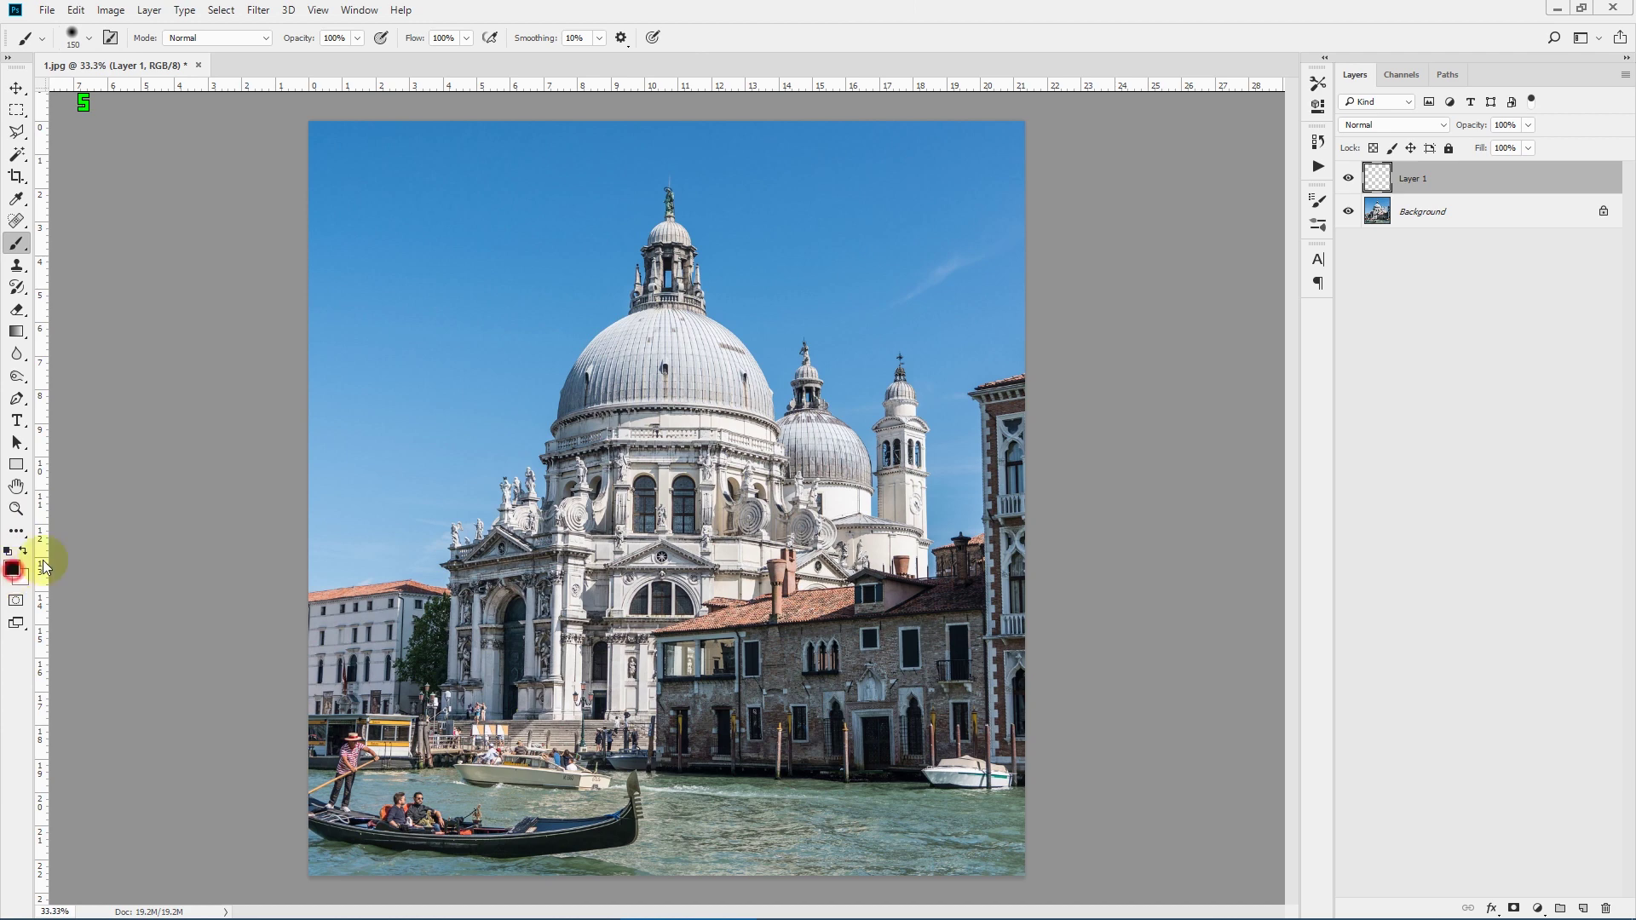
drag(827, 433, 797, 235)
click(959, 247)
click(978, 228)
key(b)
Step: Paint over the domed church and adjoining buildings on Layer 1, filling the subject solidly from the spires down to the waterline
mouse_move(554, 439)
mouse_down()
mouse_move(647, 277)
mouse_move(672, 189)
mouse_move(656, 256)
mouse_move(694, 329)
mouse_move(670, 323)
mouse_move(756, 385)
mouse_move(776, 464)
mouse_move(814, 344)
mouse_move(805, 430)
mouse_move(788, 439)
mouse_move(862, 475)
mouse_move(878, 511)
mouse_up()
mouse_move(901, 367)
mouse_down()
mouse_move(882, 396)
mouse_move(891, 461)
mouse_move(881, 446)
mouse_move(927, 424)
mouse_move(917, 548)
mouse_move(980, 558)
mouse_move(865, 567)
mouse_up()
mouse_move(643, 366)
mouse_down()
mouse_move(565, 520)
mouse_move(552, 452)
mouse_move(565, 483)
mouse_move(546, 557)
mouse_move(527, 473)
mouse_move(527, 553)
mouse_move(504, 485)
mouse_move(498, 573)
mouse_move(496, 527)
mouse_move(479, 549)
mouse_move(470, 528)
mouse_move(478, 547)
mouse_move(449, 536)
mouse_move(464, 603)
mouse_move(431, 603)
mouse_move(470, 581)
mouse_move(480, 605)
mouse_move(609, 445)
mouse_up()
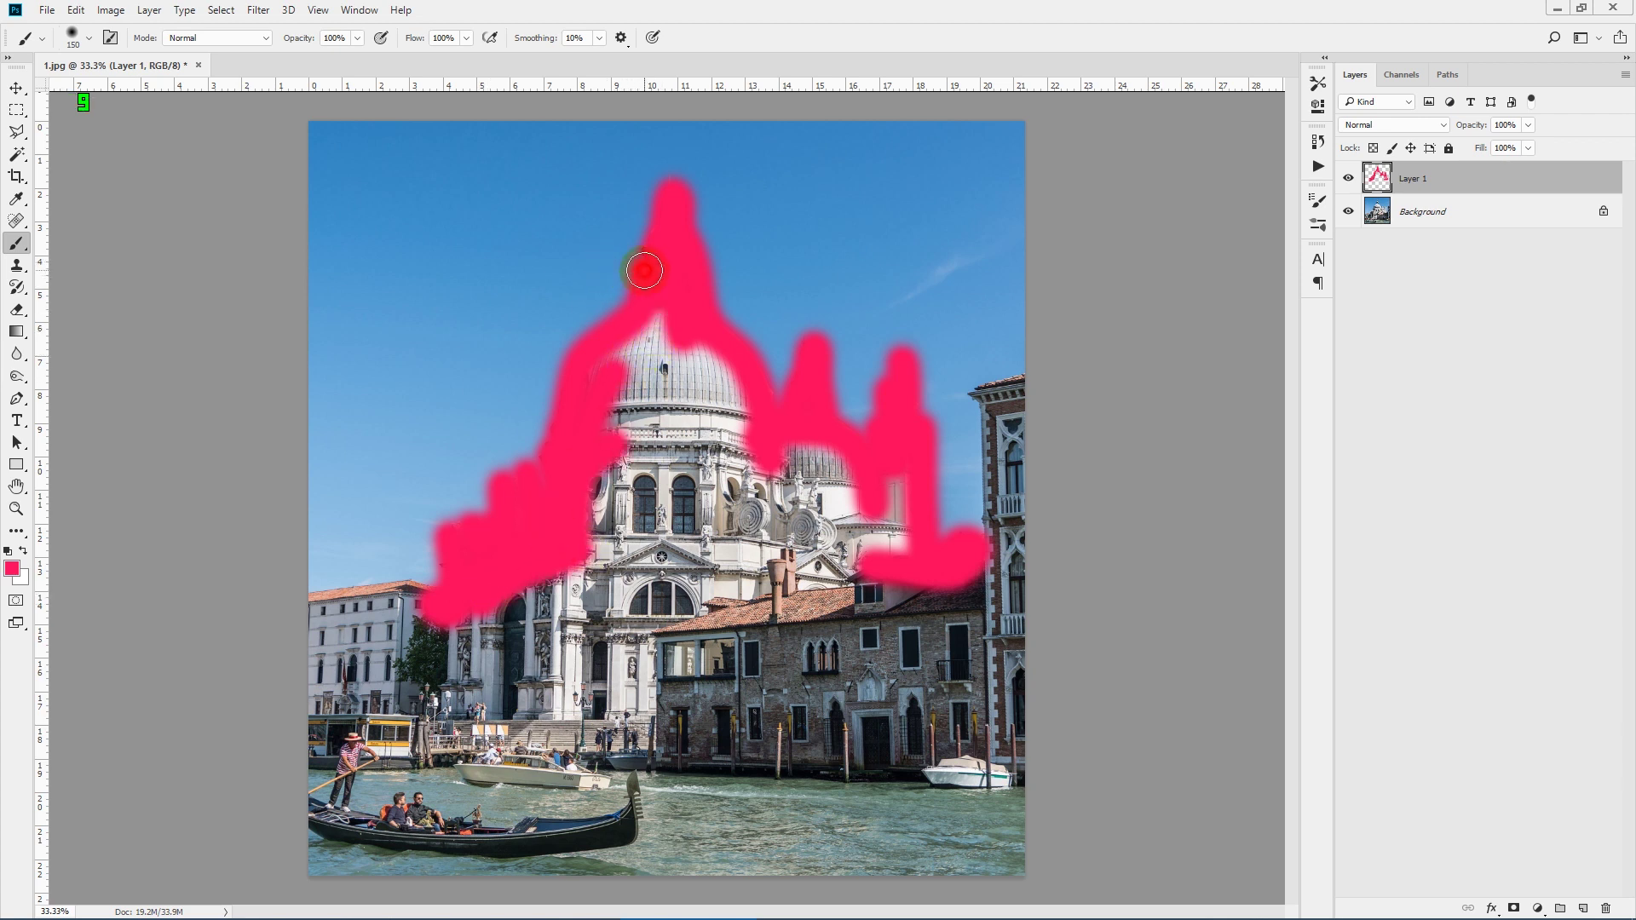
drag(644, 270, 637, 383)
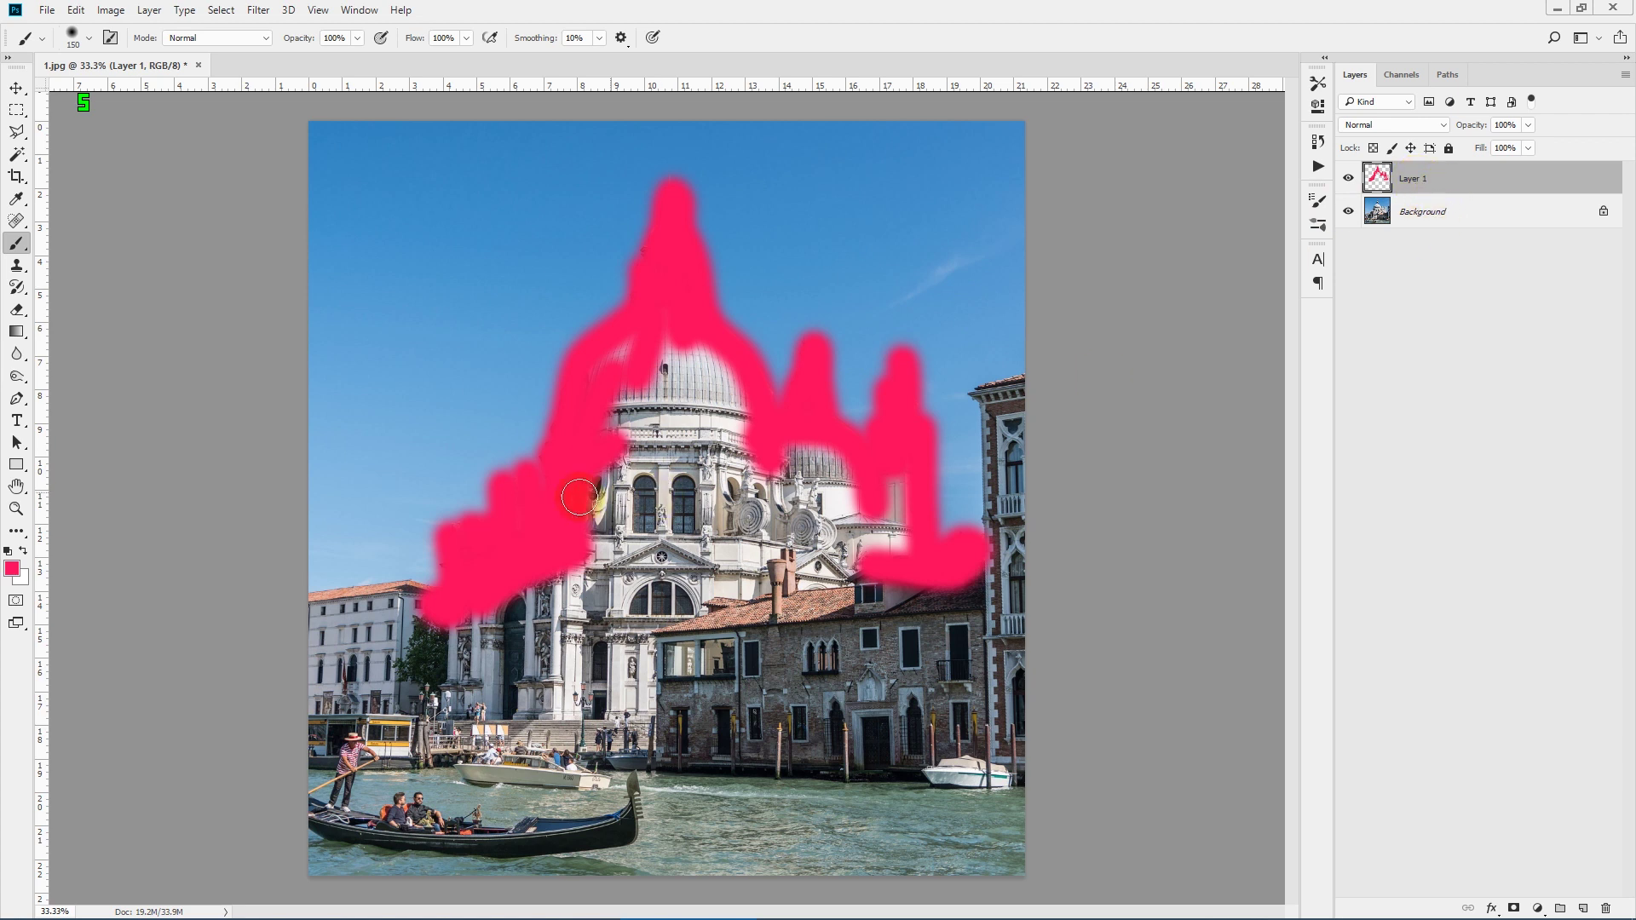
drag(692, 350, 750, 465)
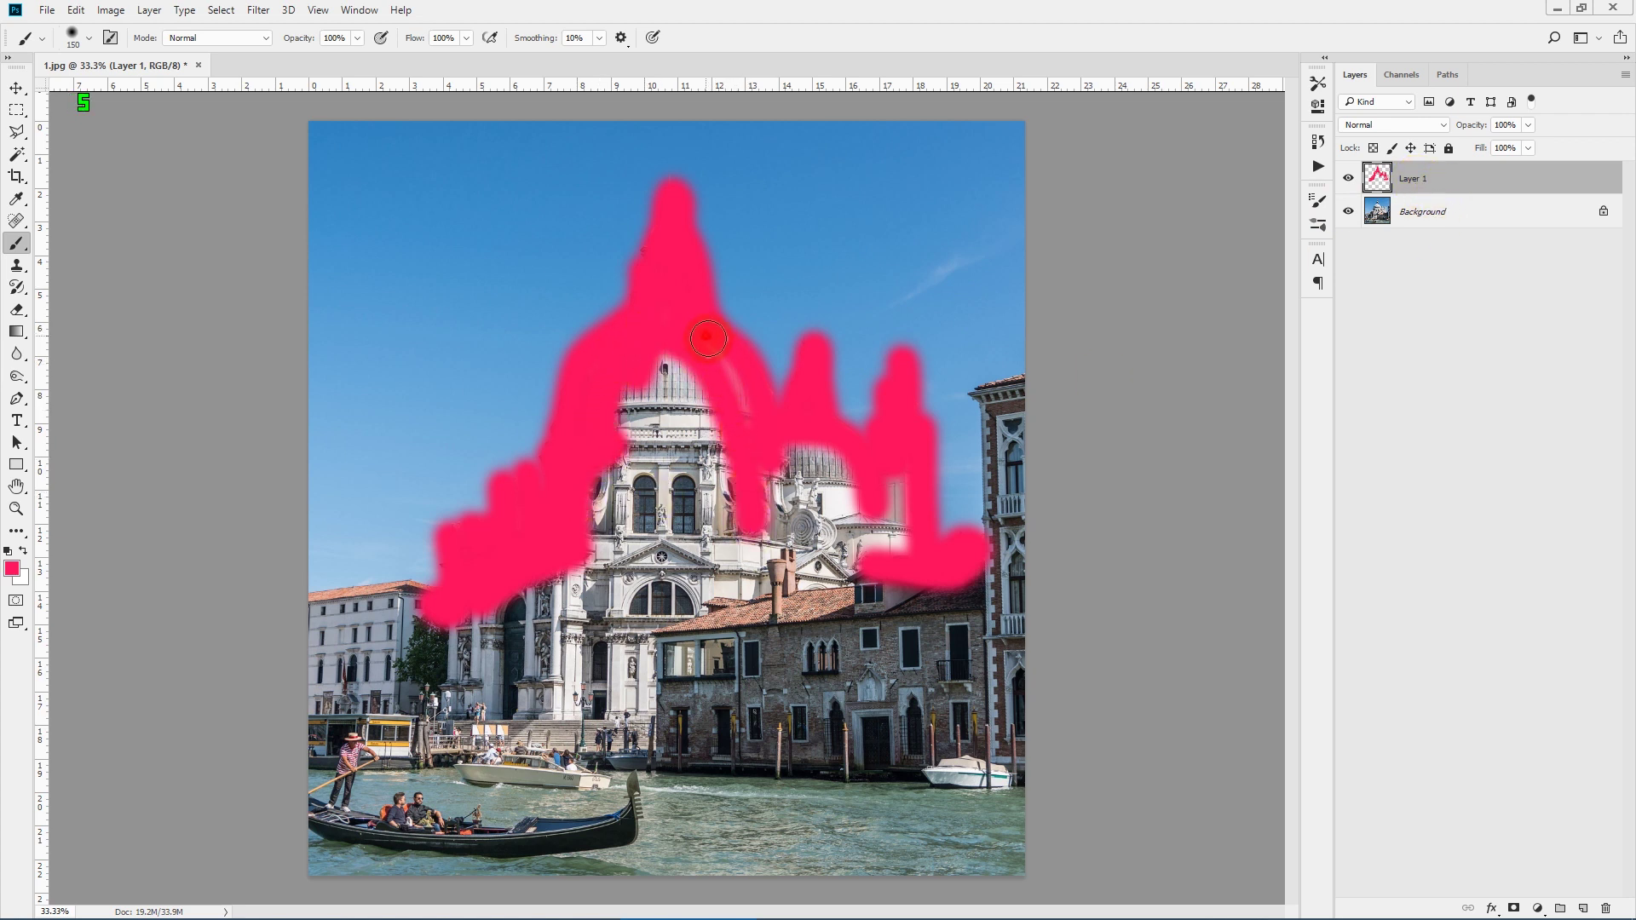
mouse_move(708, 338)
mouse_down()
mouse_move(760, 454)
mouse_move(768, 559)
mouse_move(769, 463)
mouse_move(854, 487)
mouse_move(543, 467)
mouse_move(598, 360)
mouse_move(655, 411)
mouse_move(637, 403)
mouse_move(711, 447)
mouse_up()
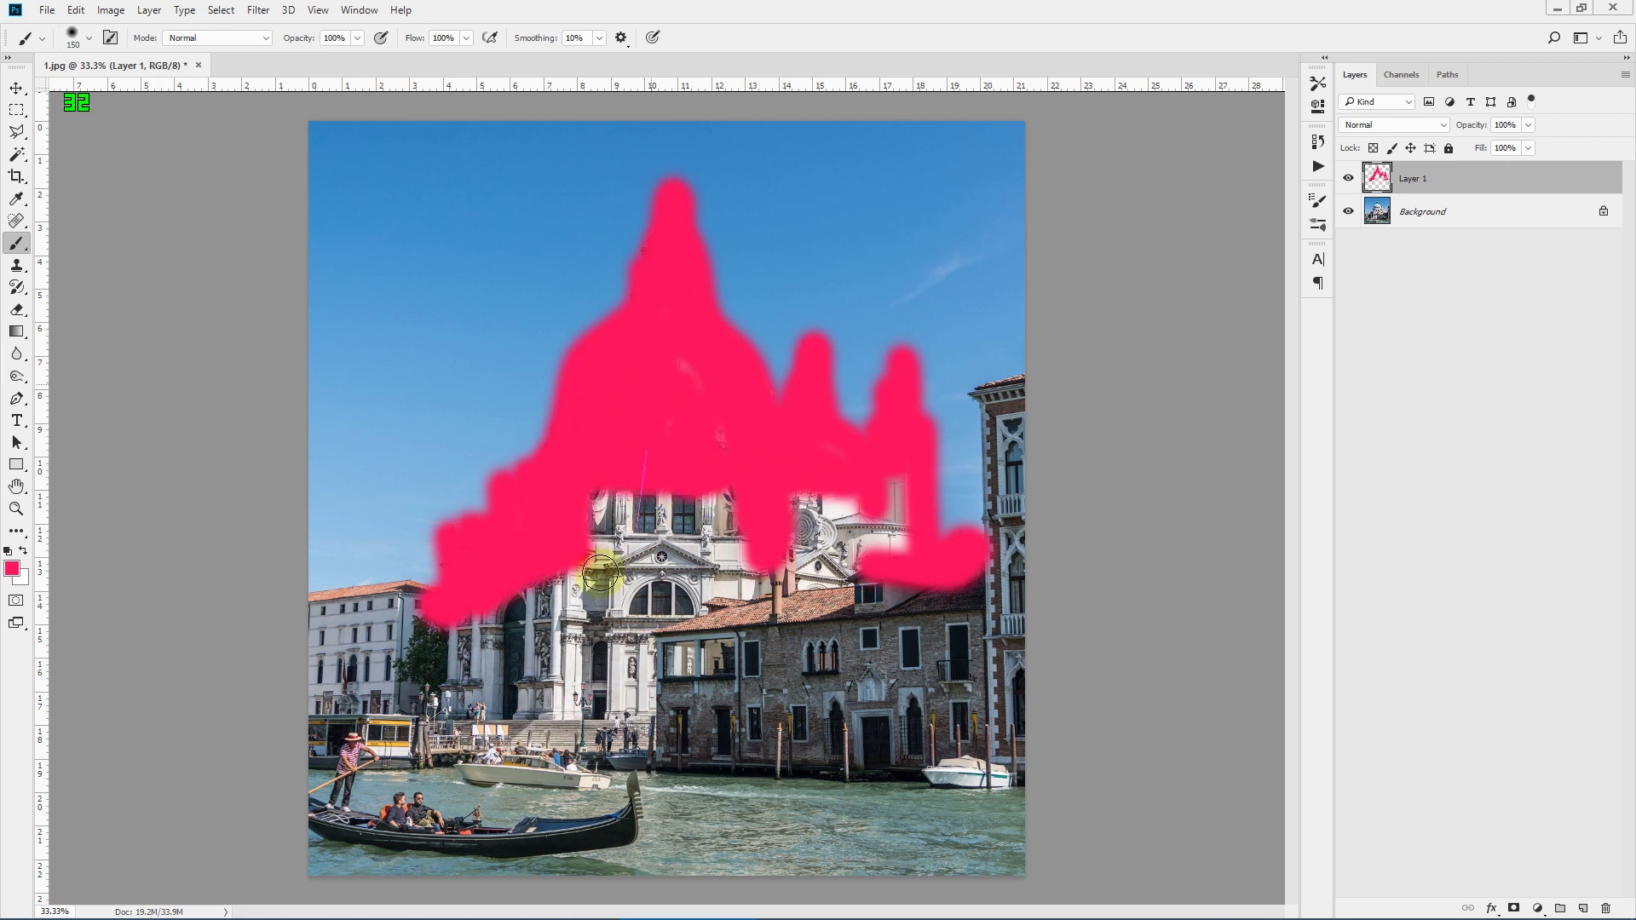
mouse_move(600, 574)
mouse_down()
mouse_move(606, 513)
mouse_move(536, 588)
mouse_move(511, 646)
mouse_move(466, 650)
mouse_move(458, 698)
mouse_move(532, 740)
mouse_move(531, 756)
mouse_move(490, 762)
mouse_move(626, 751)
mouse_move(550, 776)
mouse_up()
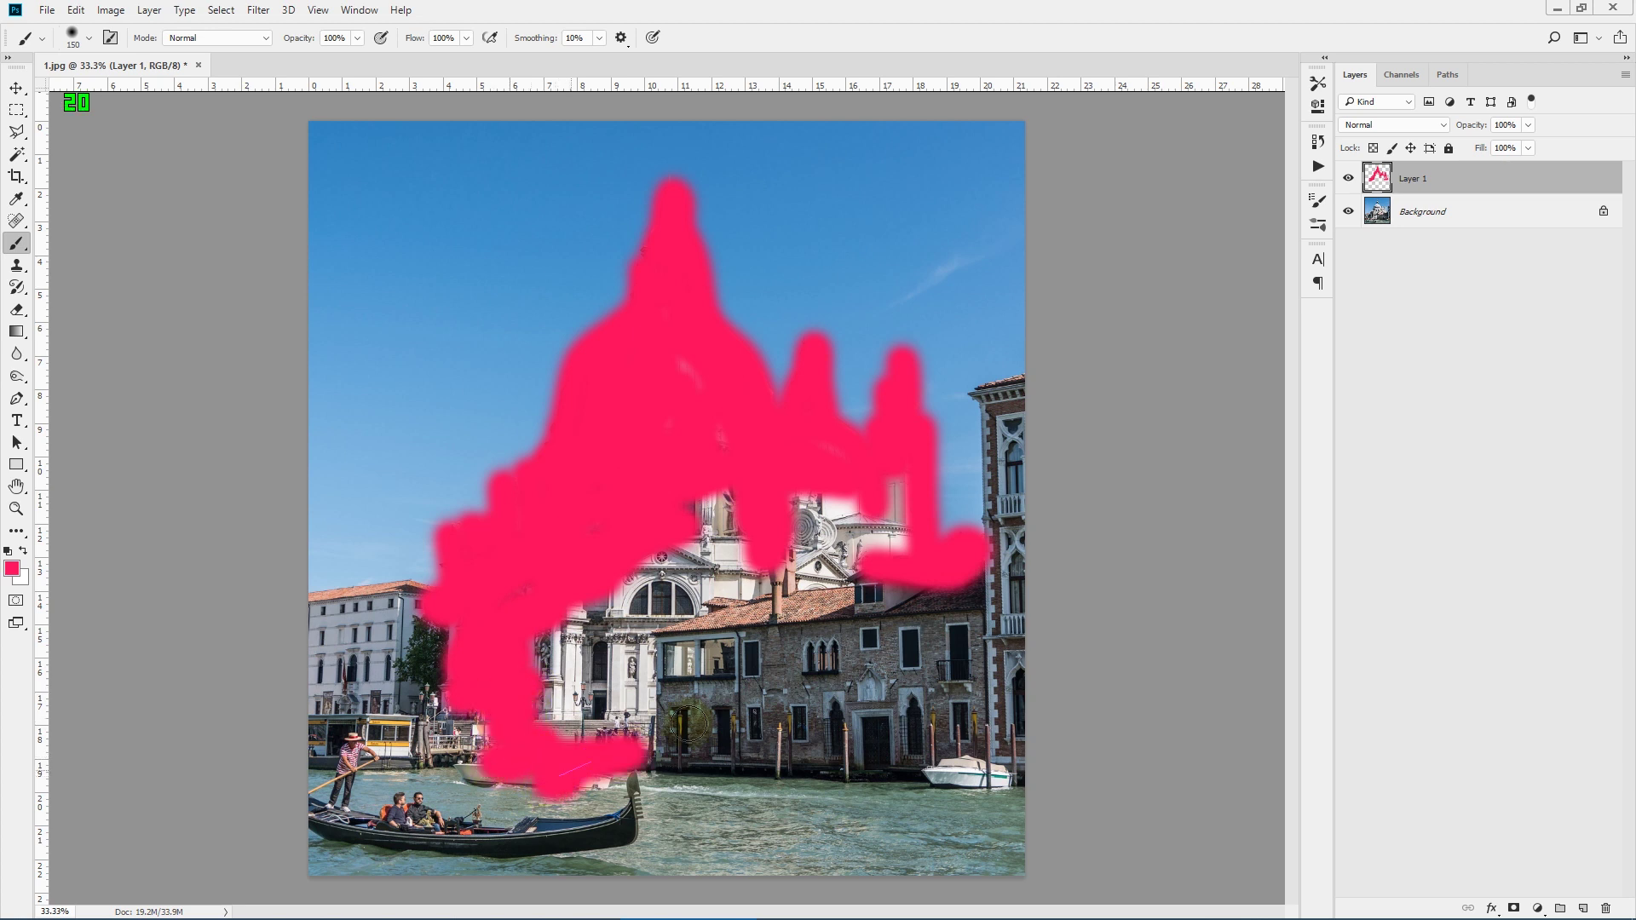
mouse_move(688, 725)
mouse_down()
mouse_move(900, 741)
mouse_move(646, 767)
mouse_move(703, 737)
mouse_move(724, 763)
mouse_move(909, 636)
mouse_move(849, 698)
mouse_move(897, 694)
mouse_move(936, 658)
mouse_move(894, 507)
mouse_move(881, 583)
mouse_up()
mouse_move(903, 516)
mouse_down()
mouse_move(640, 490)
mouse_move(667, 485)
mouse_move(649, 526)
mouse_move(728, 512)
mouse_move(790, 551)
mouse_move(700, 407)
mouse_move(715, 486)
mouse_move(521, 675)
mouse_move(491, 679)
mouse_move(550, 679)
mouse_move(614, 625)
mouse_move(622, 676)
mouse_move(572, 725)
mouse_move(550, 722)
mouse_move(589, 727)
mouse_move(802, 685)
mouse_move(887, 643)
mouse_move(875, 599)
mouse_move(705, 533)
mouse_move(815, 532)
mouse_move(676, 624)
mouse_move(574, 664)
mouse_move(691, 694)
mouse_move(826, 640)
mouse_move(843, 557)
mouse_move(713, 652)
mouse_up()
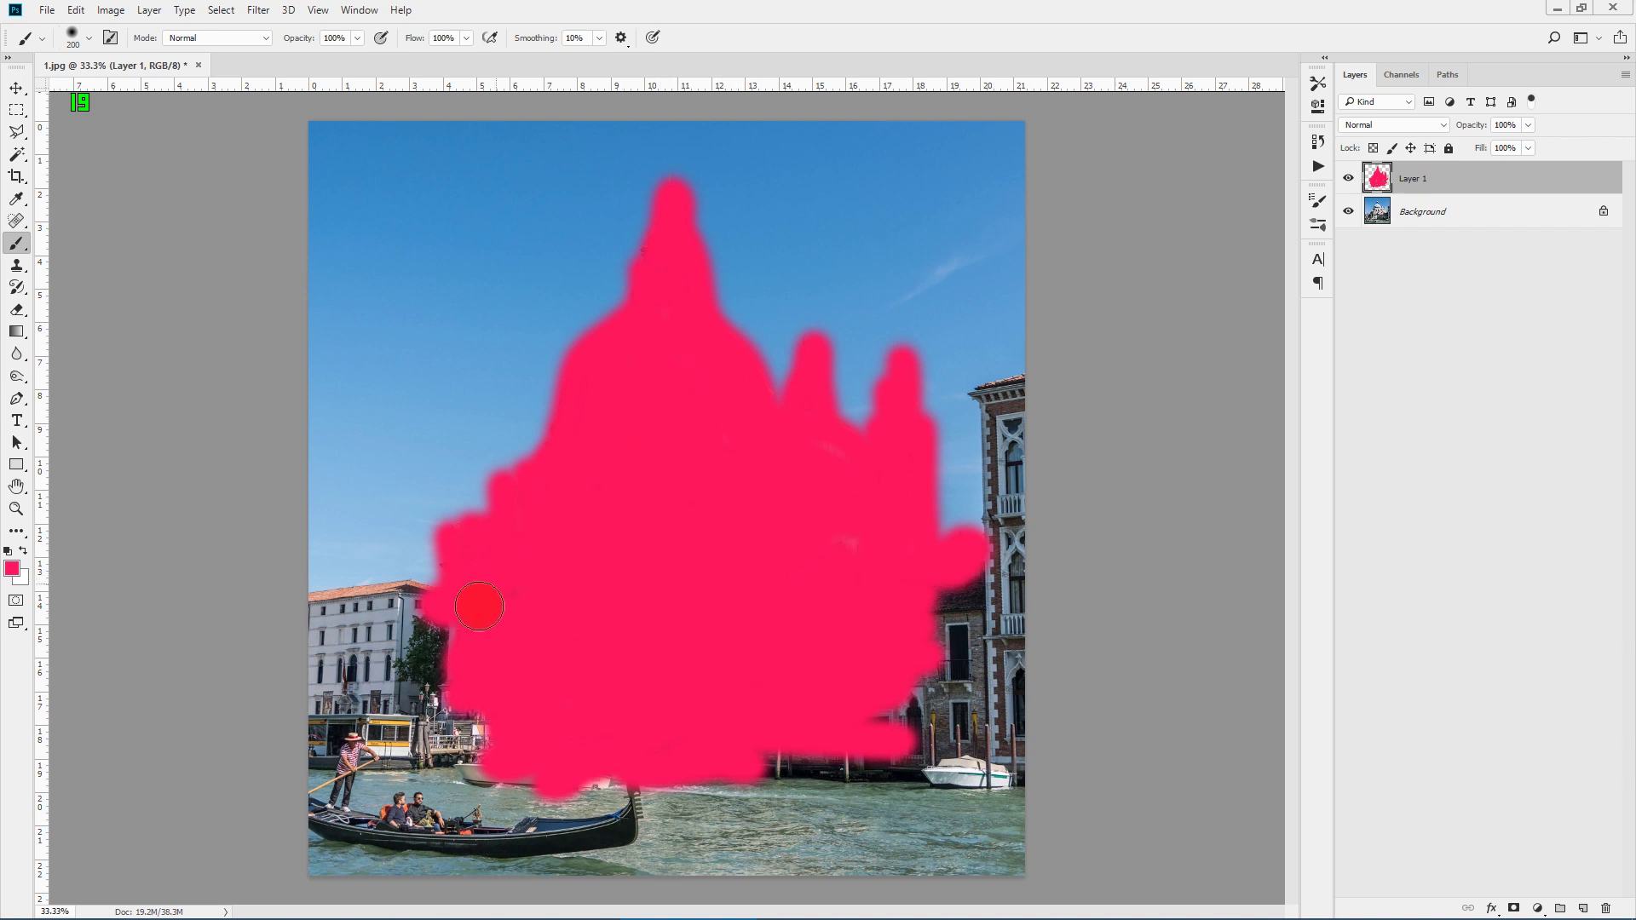
mouse_move(479, 607)
mouse_down()
mouse_move(465, 691)
mouse_move(512, 755)
mouse_move(501, 764)
mouse_move(499, 719)
mouse_move(516, 750)
mouse_move(481, 772)
mouse_move(541, 778)
mouse_up()
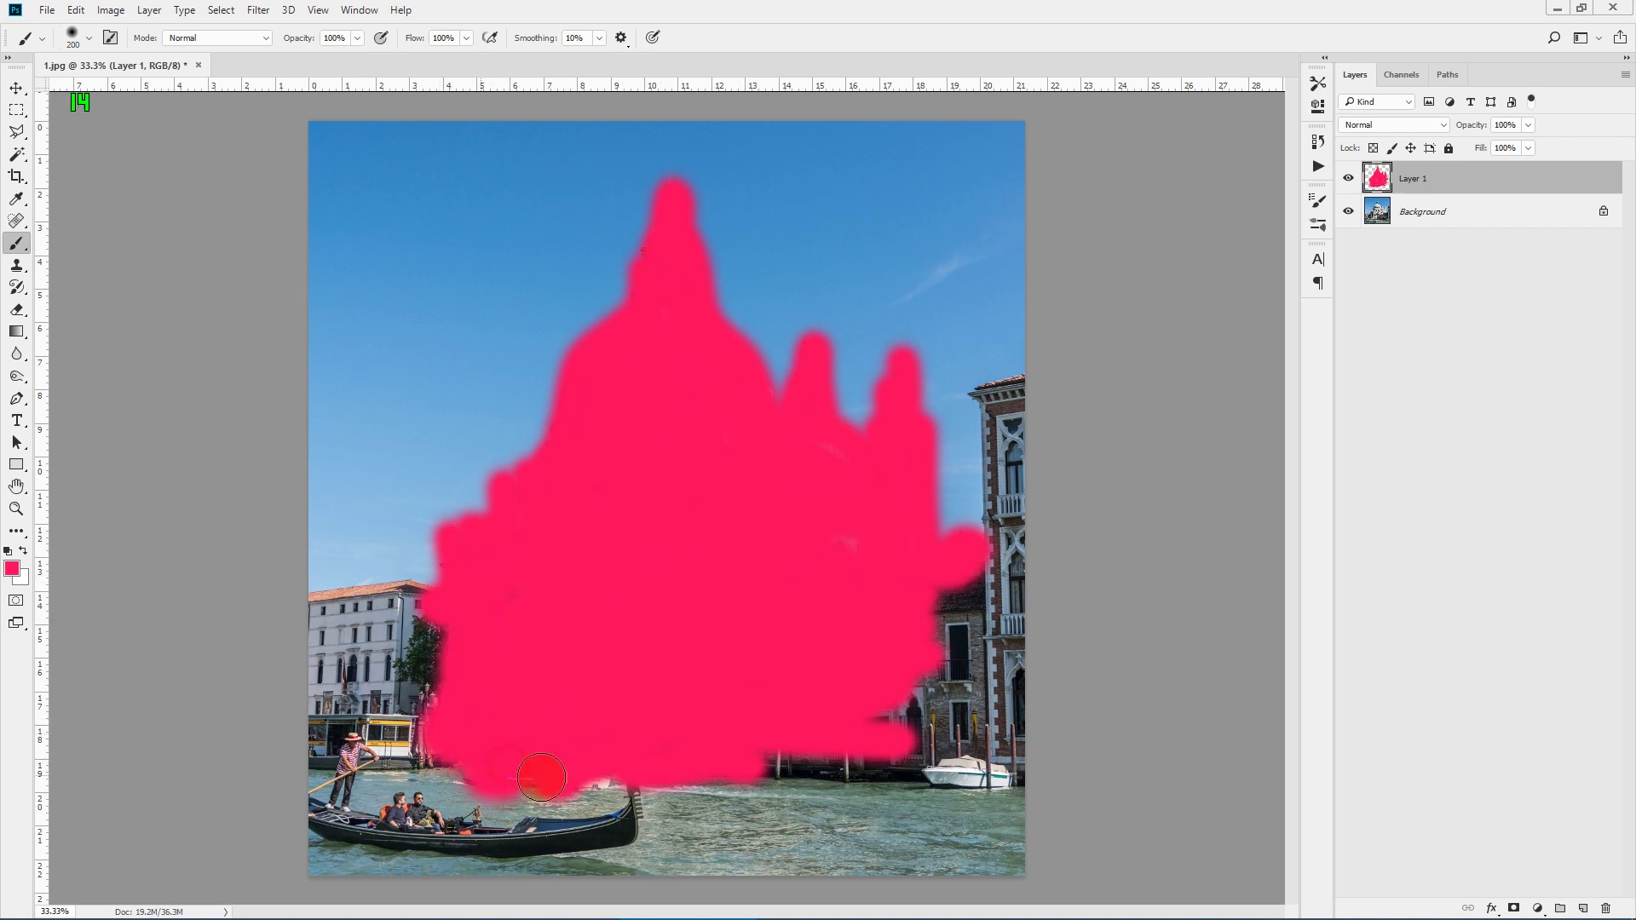
Step: Play the "1. MAIN Action (Photoshop CC2015.5, CC2017, CC2018, CC2019+)" on the painted church photo and continue past its final message
click(1318, 167)
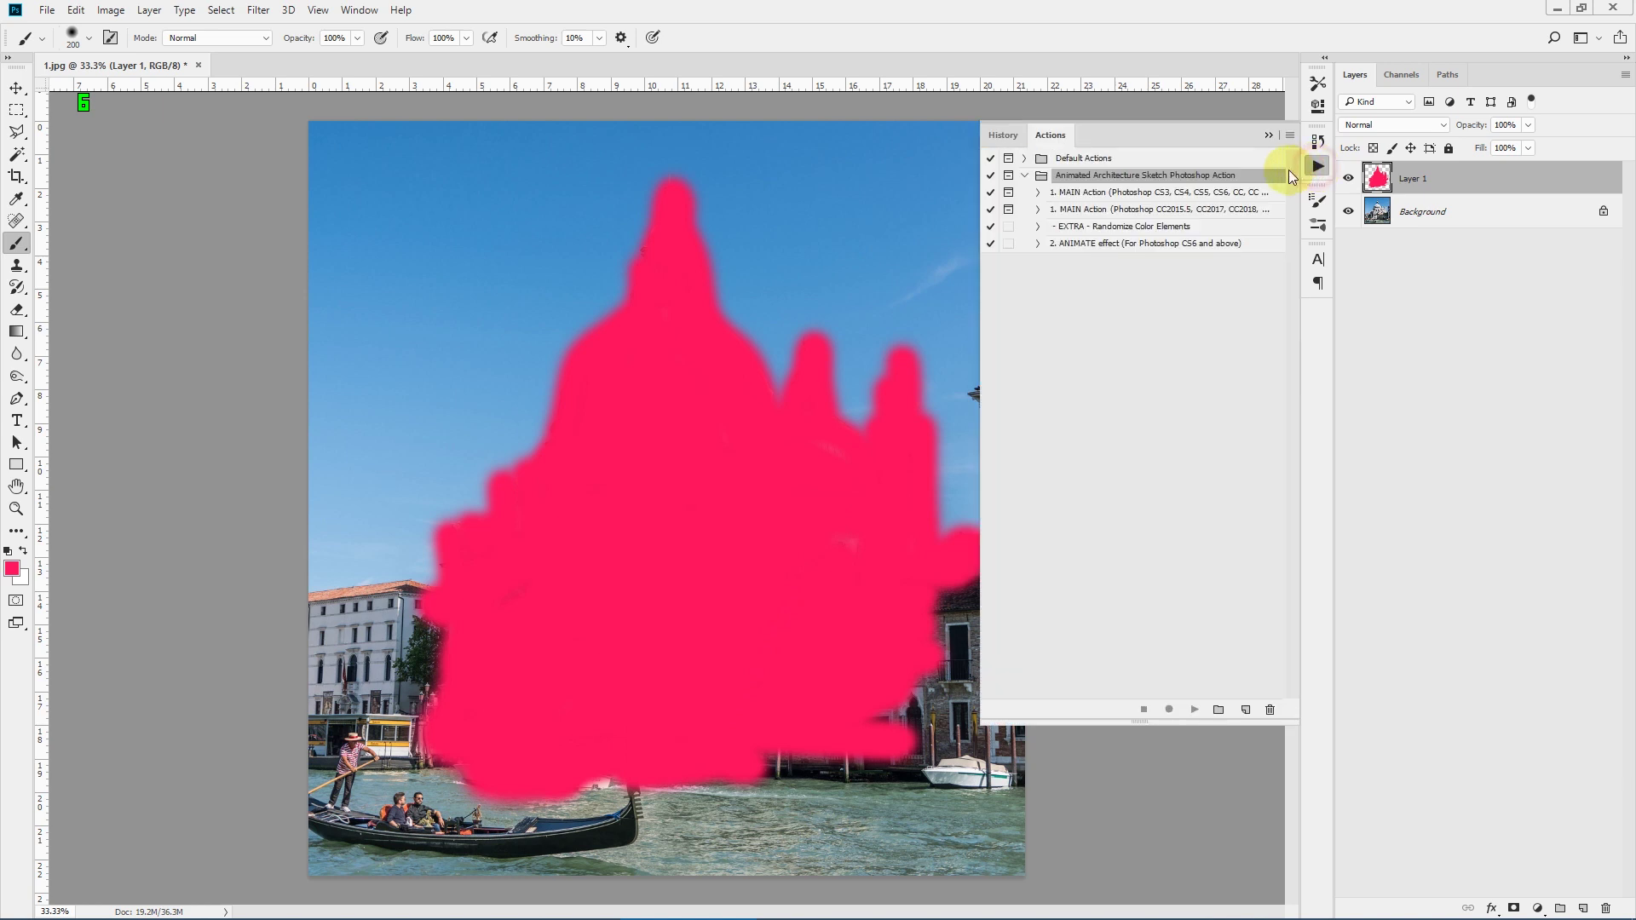
click(1119, 195)
click(1121, 209)
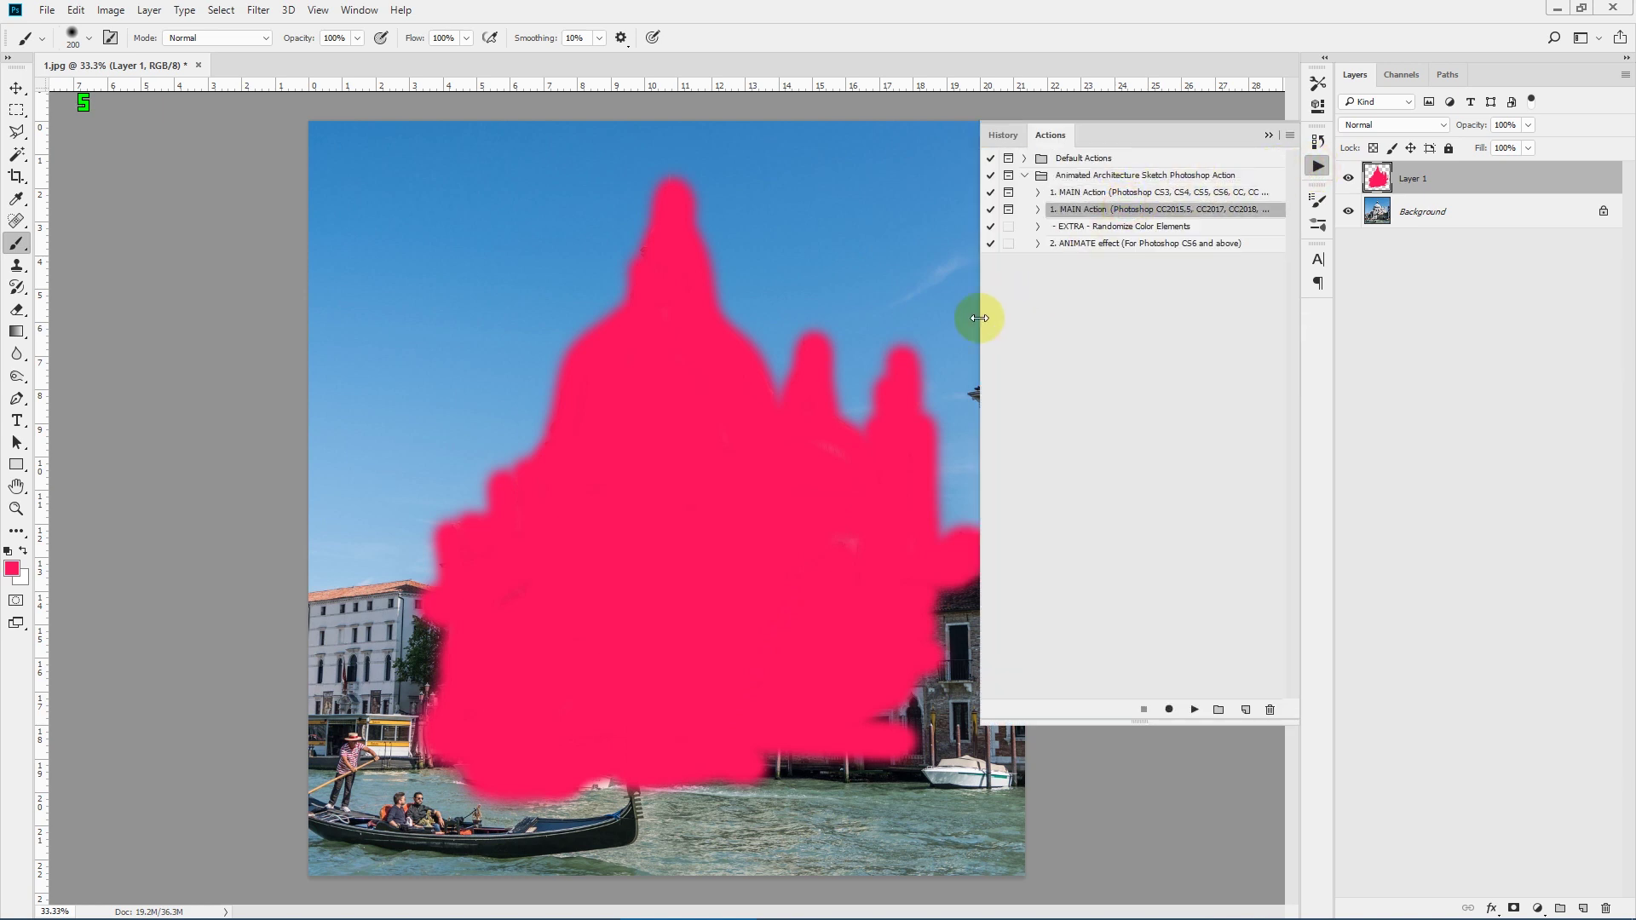
drag(977, 319, 866, 321)
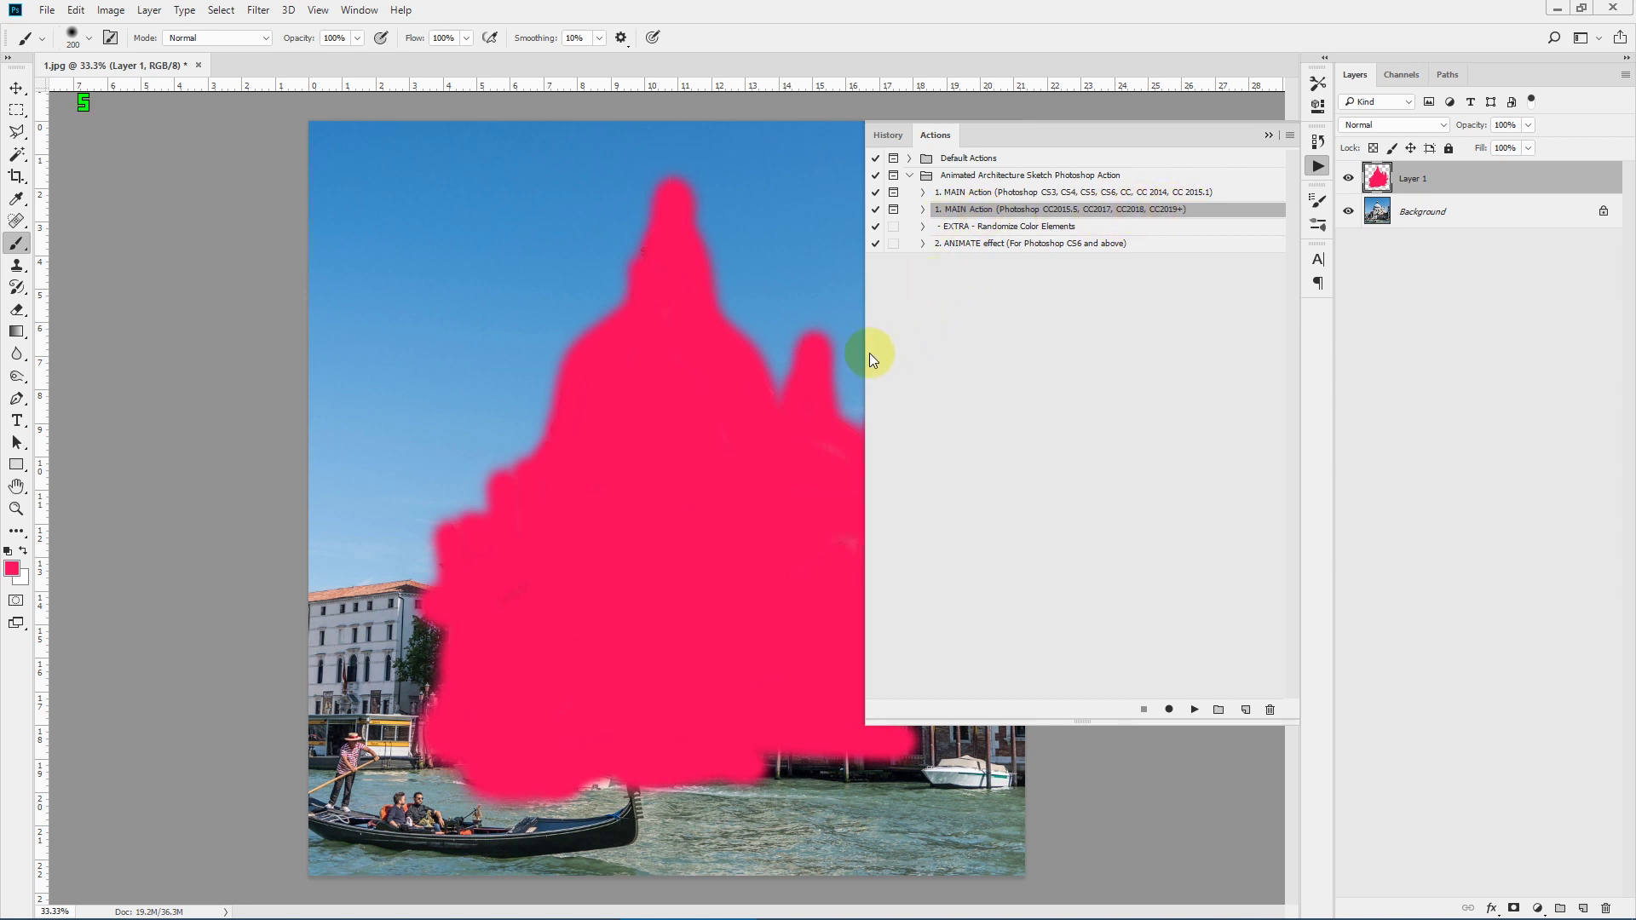
drag(862, 353, 937, 356)
click(1194, 709)
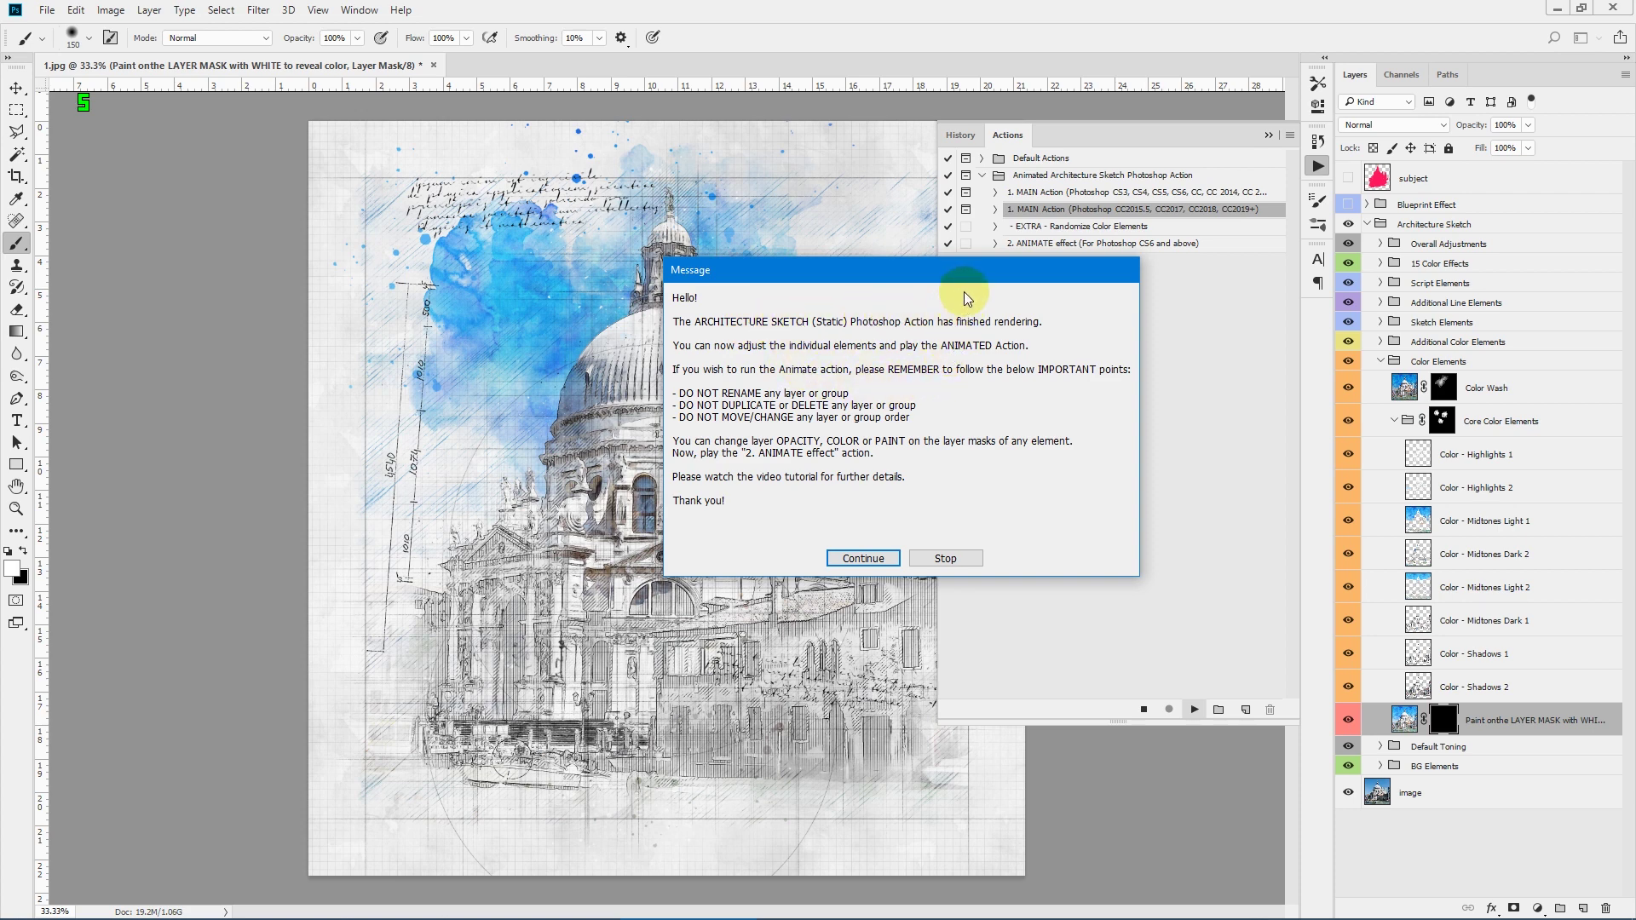
drag(969, 281, 1039, 296)
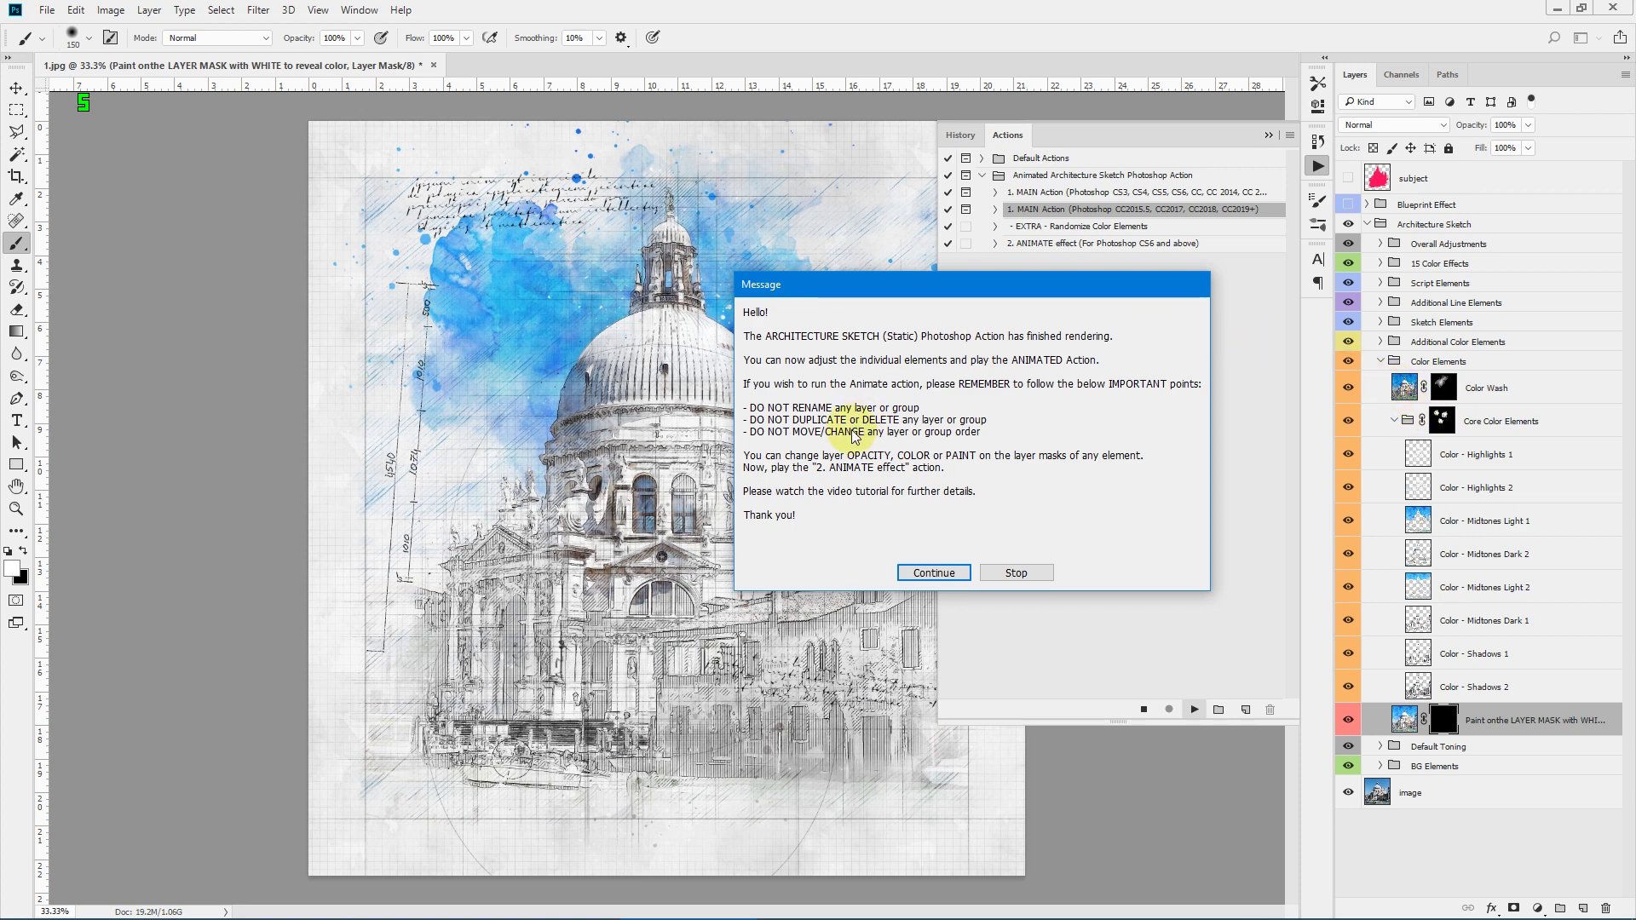
click(939, 574)
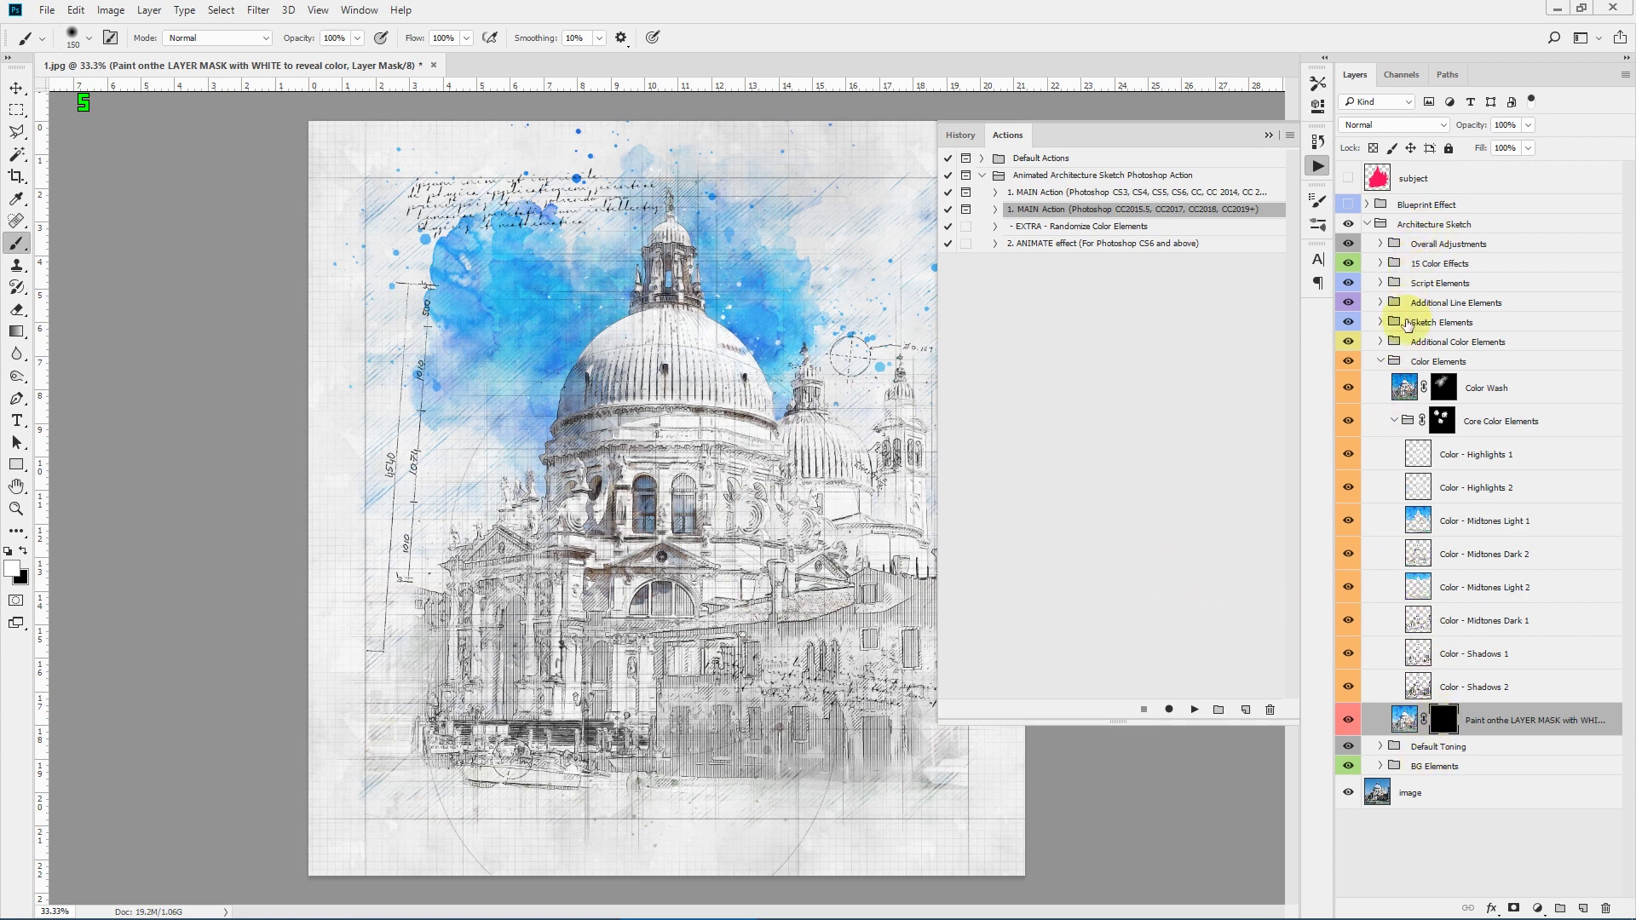
Step: Open 9.jpg from the test folder in File Explorer as a separate document and add a new layer above its Background
click(455, 905)
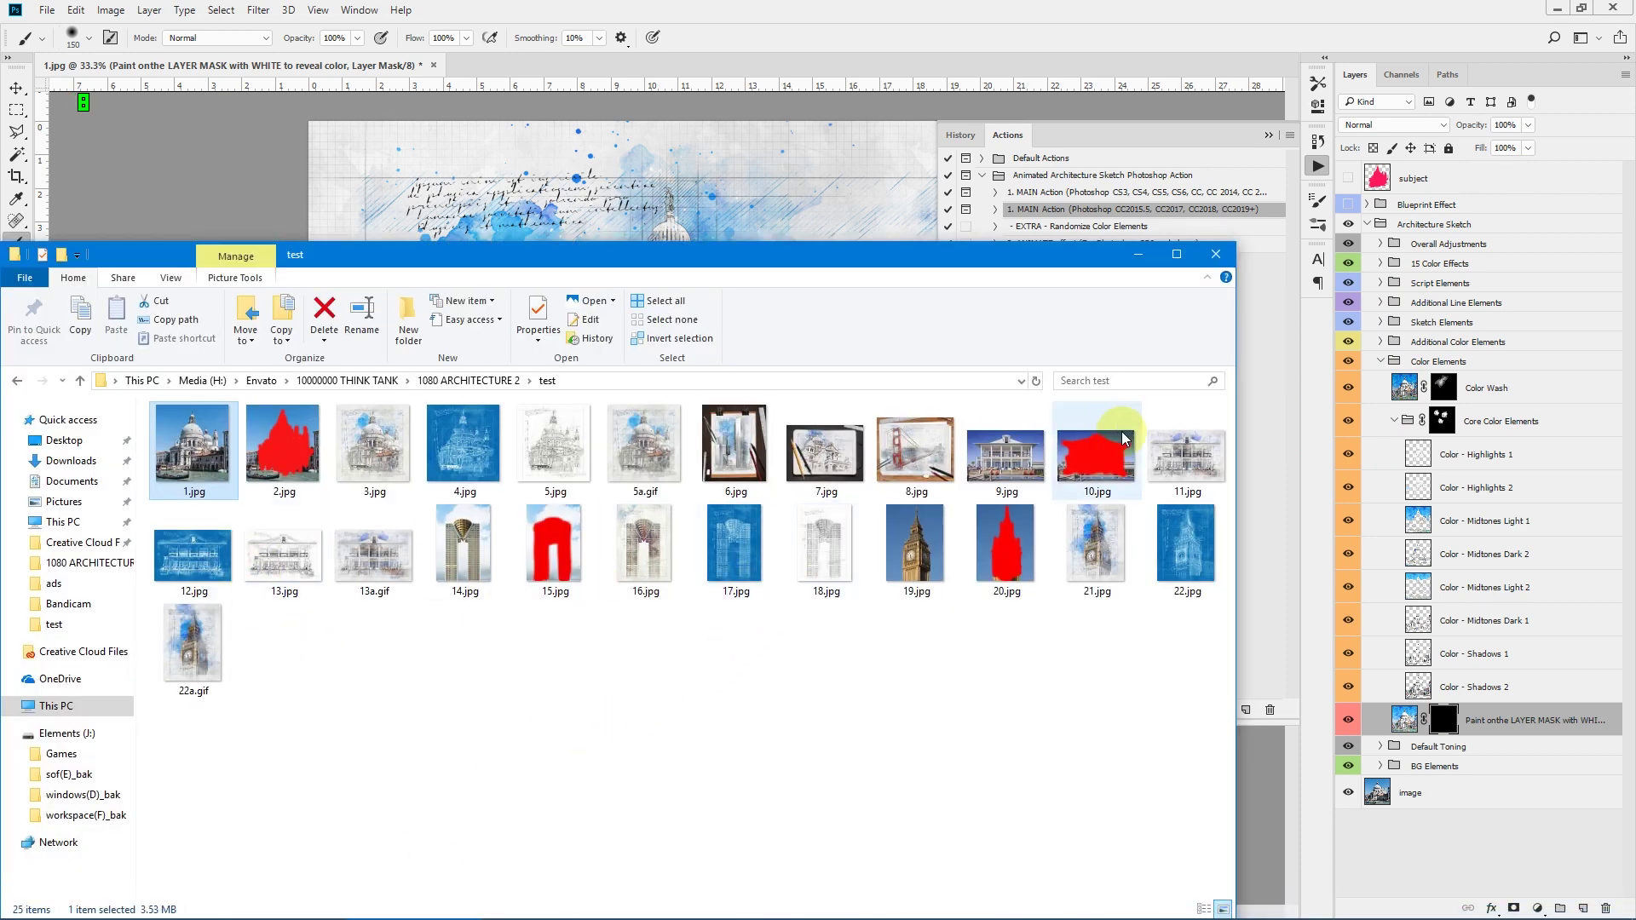
drag(1005, 451, 743, 11)
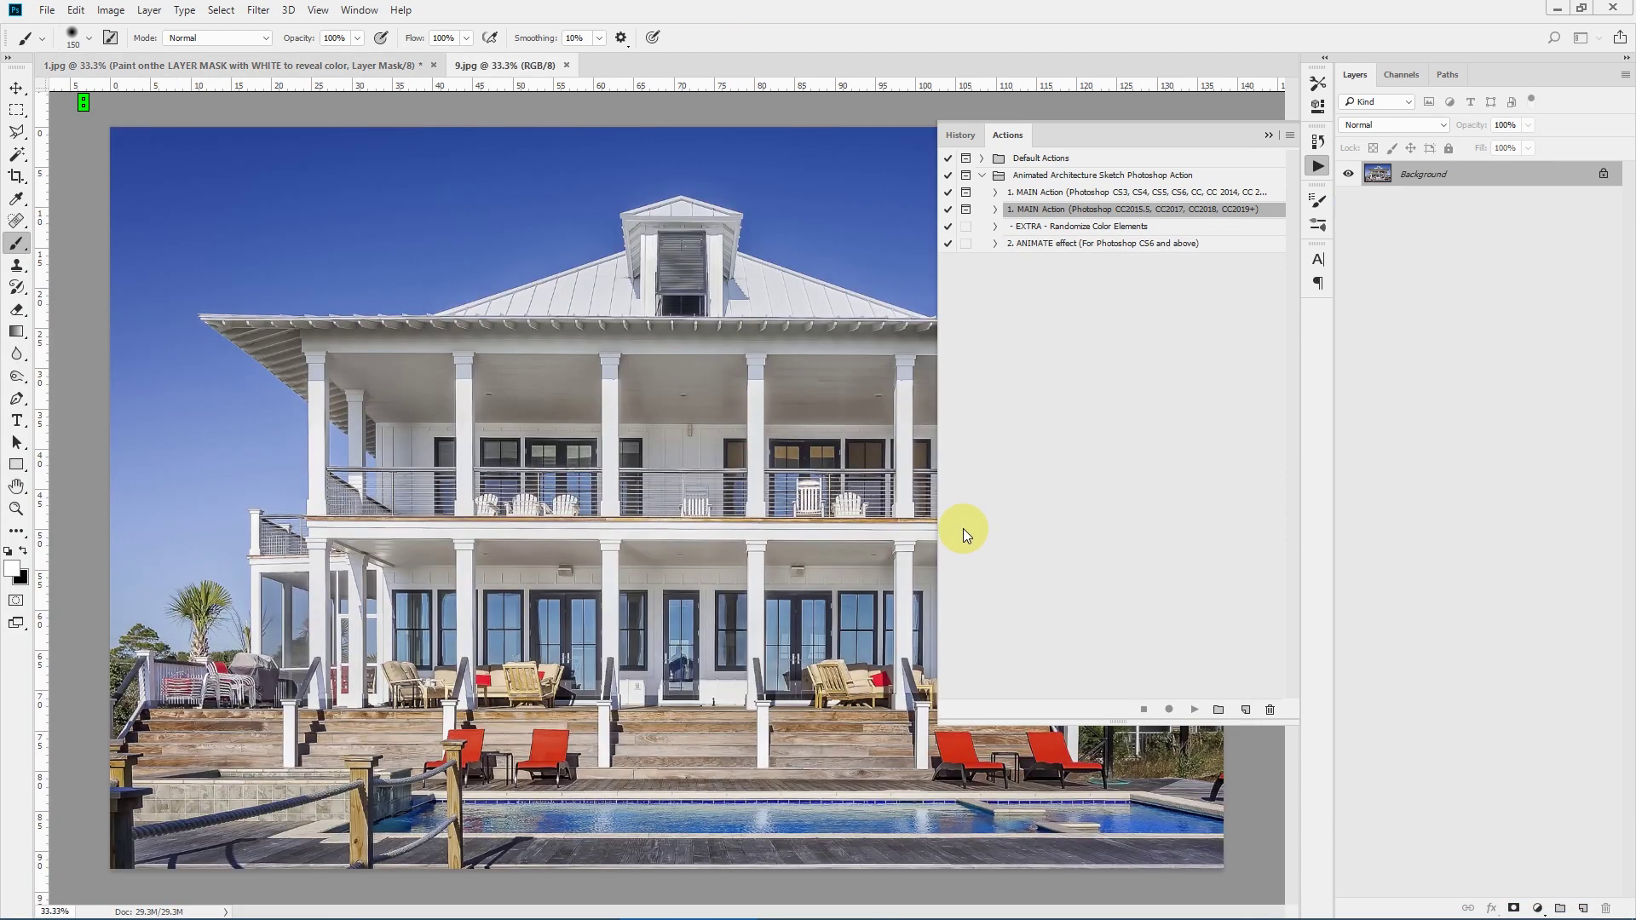
click(1268, 135)
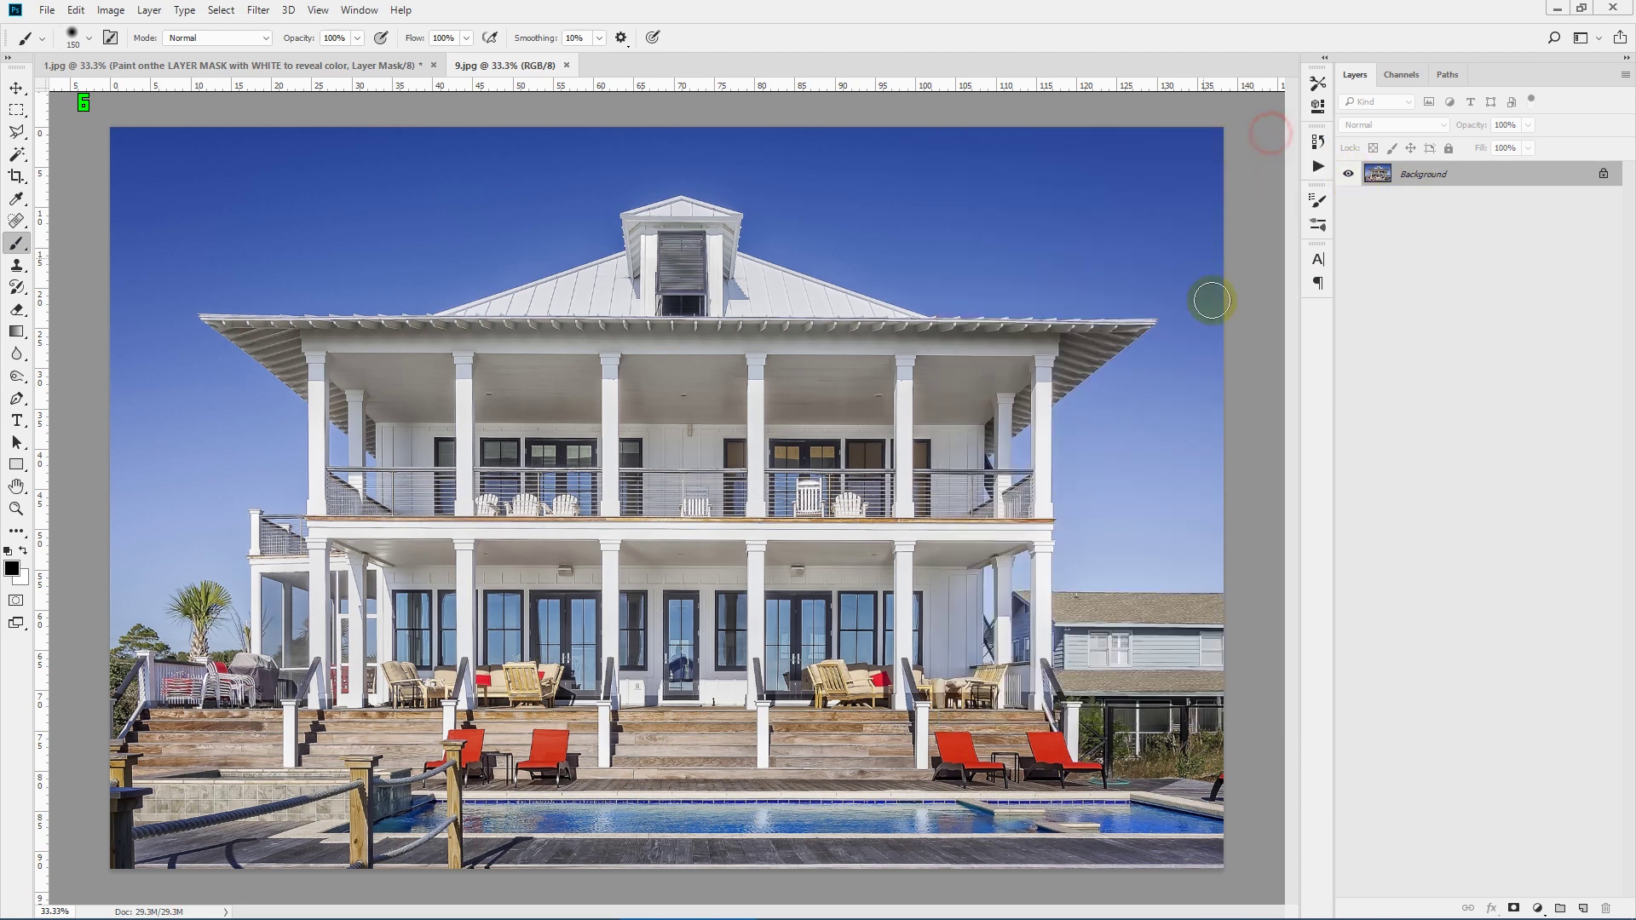
click(1584, 908)
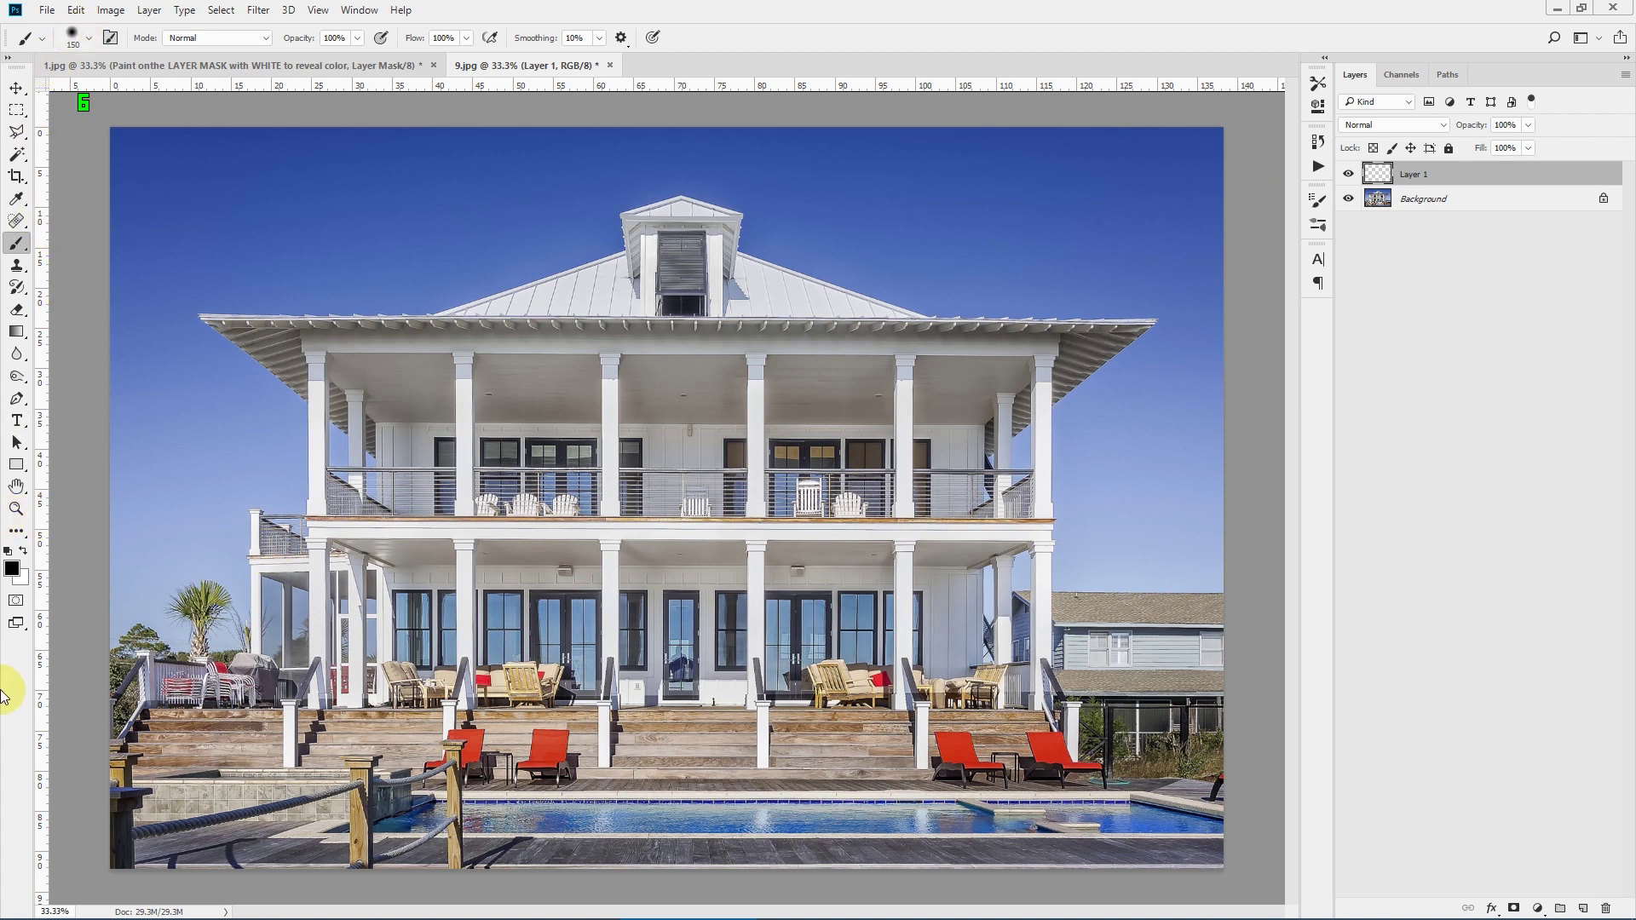
Step: Set the foreground colour to bright red (ff1414) and return to the Brush tool
click(11, 567)
click(798, 235)
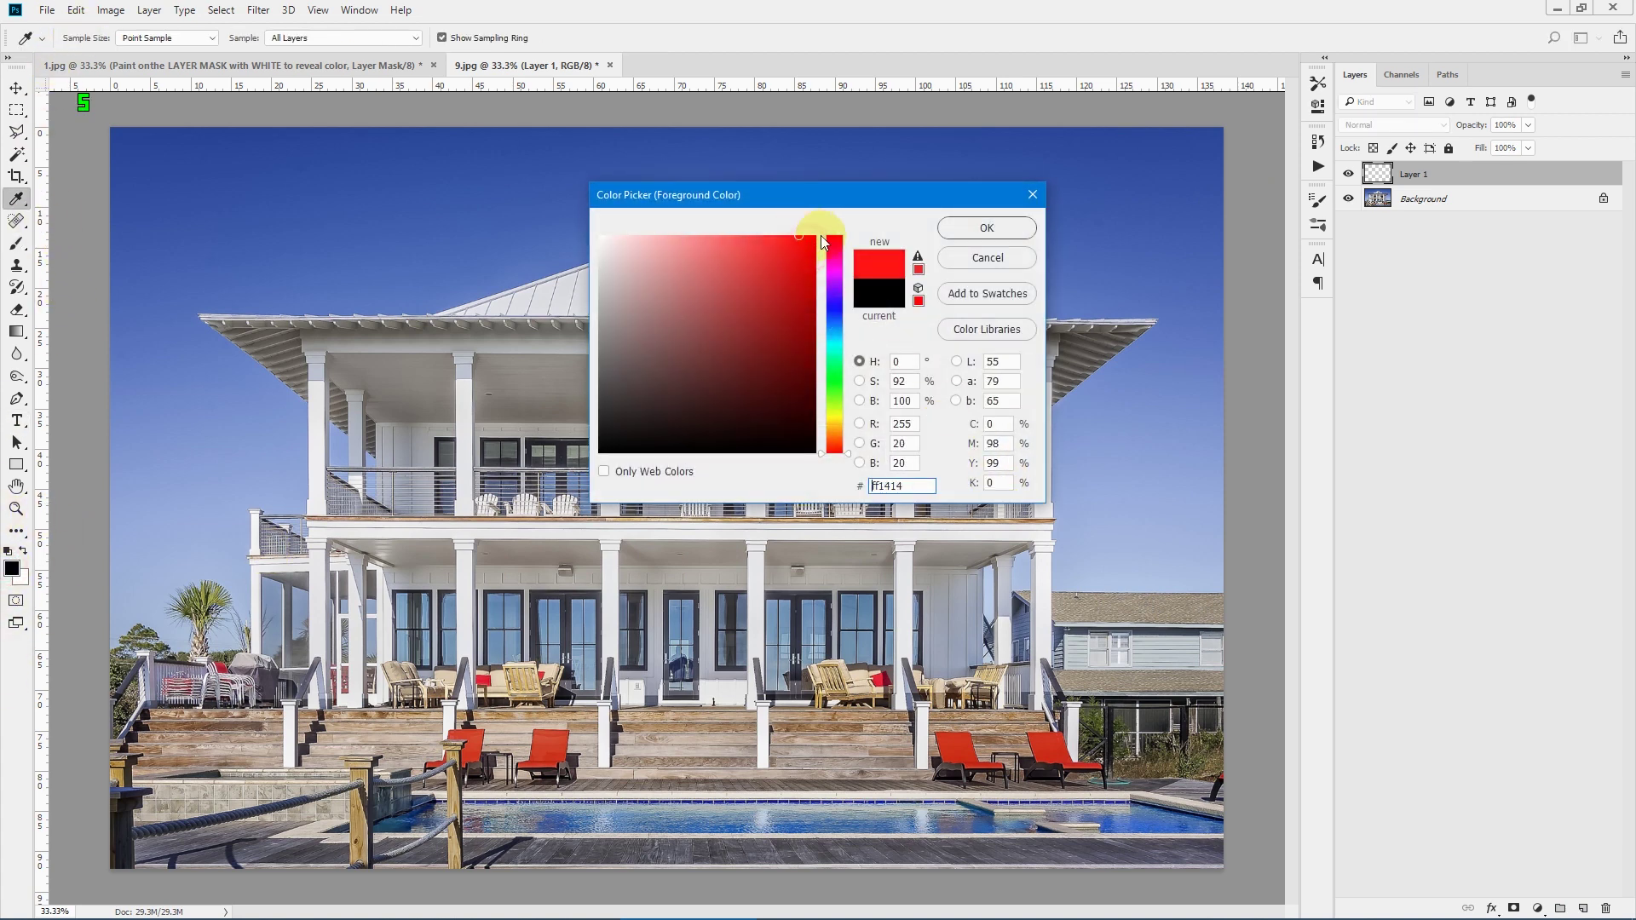
click(958, 229)
key(b)
Step: Paint the whole house solid red on Layer 1, outlining it first and enlarging the brush to fill the interior
mouse_move(192, 321)
mouse_down()
mouse_move(476, 312)
mouse_move(608, 258)
mouse_move(631, 214)
mouse_move(678, 203)
mouse_move(739, 221)
mouse_move(769, 261)
mouse_move(955, 328)
mouse_move(1164, 328)
mouse_move(1050, 427)
mouse_move(1041, 654)
mouse_move(1056, 736)
mouse_move(1079, 762)
mouse_move(1025, 738)
mouse_move(618, 732)
mouse_move(763, 751)
mouse_move(491, 758)
mouse_move(548, 733)
mouse_move(186, 712)
mouse_move(248, 670)
mouse_move(262, 536)
mouse_move(284, 534)
mouse_move(318, 452)
mouse_move(294, 375)
mouse_up()
key(bracketright)
key(bracketright)
key(bracketright)
key(bracketright)
key(bracketleft)
drag(206, 330, 312, 427)
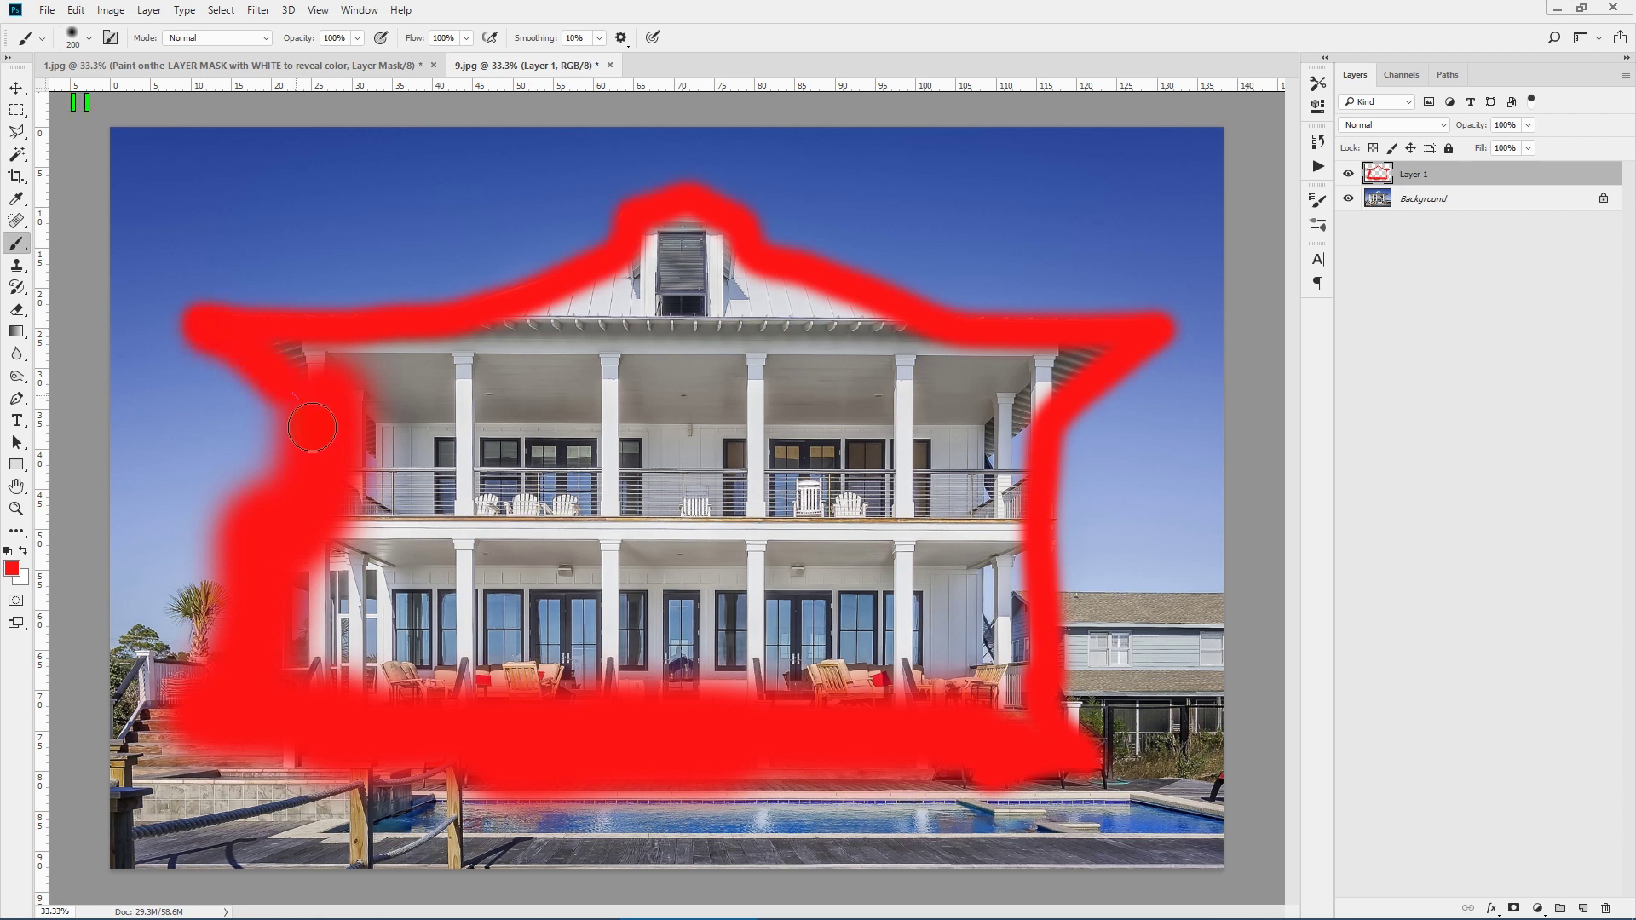
mouse_move(278, 344)
mouse_down()
mouse_move(652, 314)
mouse_move(417, 365)
mouse_move(665, 214)
mouse_move(717, 238)
mouse_move(834, 321)
mouse_move(609, 270)
mouse_move(594, 293)
mouse_move(673, 260)
mouse_move(473, 360)
mouse_move(449, 420)
mouse_move(465, 496)
mouse_move(531, 567)
mouse_move(756, 626)
mouse_move(646, 658)
mouse_move(450, 674)
mouse_move(623, 668)
mouse_move(321, 677)
mouse_move(303, 648)
mouse_move(403, 385)
mouse_move(424, 439)
mouse_move(385, 445)
mouse_move(293, 639)
mouse_move(345, 647)
mouse_move(442, 528)
mouse_move(433, 633)
mouse_move(714, 683)
mouse_move(1006, 698)
mouse_move(1028, 398)
mouse_move(1070, 358)
mouse_move(1098, 356)
mouse_move(617, 389)
mouse_move(691, 286)
mouse_move(715, 350)
mouse_move(820, 303)
mouse_move(948, 339)
mouse_move(720, 352)
mouse_move(982, 402)
mouse_move(829, 417)
mouse_move(736, 500)
mouse_move(650, 403)
mouse_move(720, 635)
mouse_move(838, 534)
mouse_move(779, 485)
mouse_move(752, 574)
mouse_move(787, 542)
mouse_move(812, 652)
mouse_move(864, 662)
mouse_move(965, 654)
mouse_move(976, 454)
mouse_move(926, 451)
mouse_move(868, 559)
mouse_move(944, 544)
mouse_move(894, 553)
mouse_move(886, 594)
mouse_up()
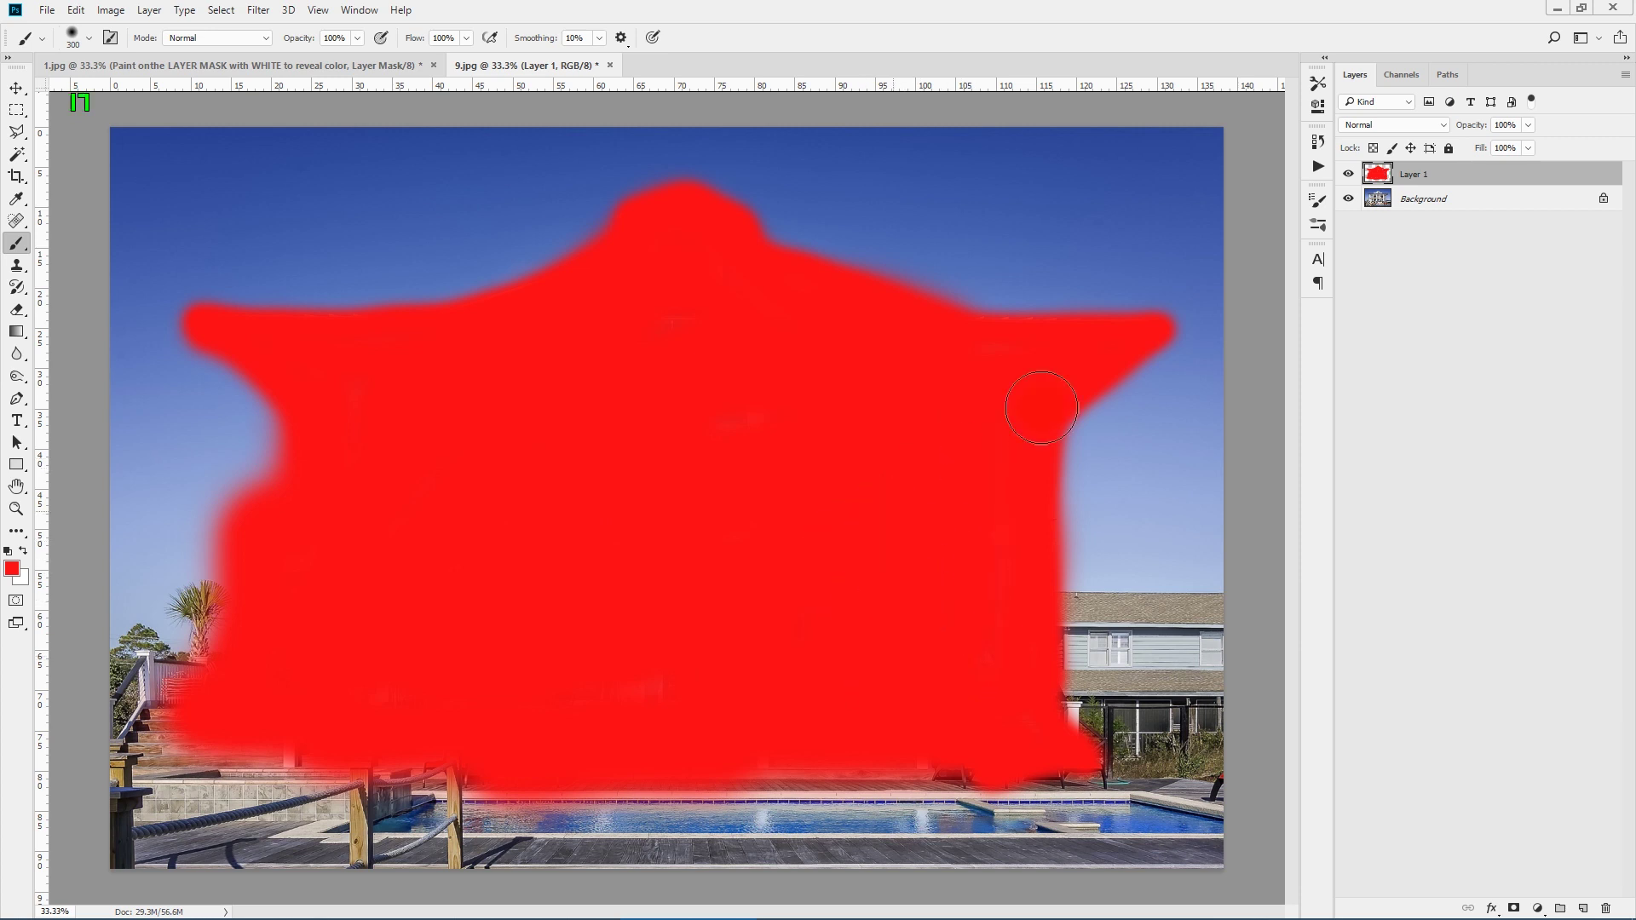
Step: Play the CC2015.5–CC2019+ MAIN action on the painted house photo, continue past its final message and collapse the Actions panel
click(1318, 167)
click(1054, 210)
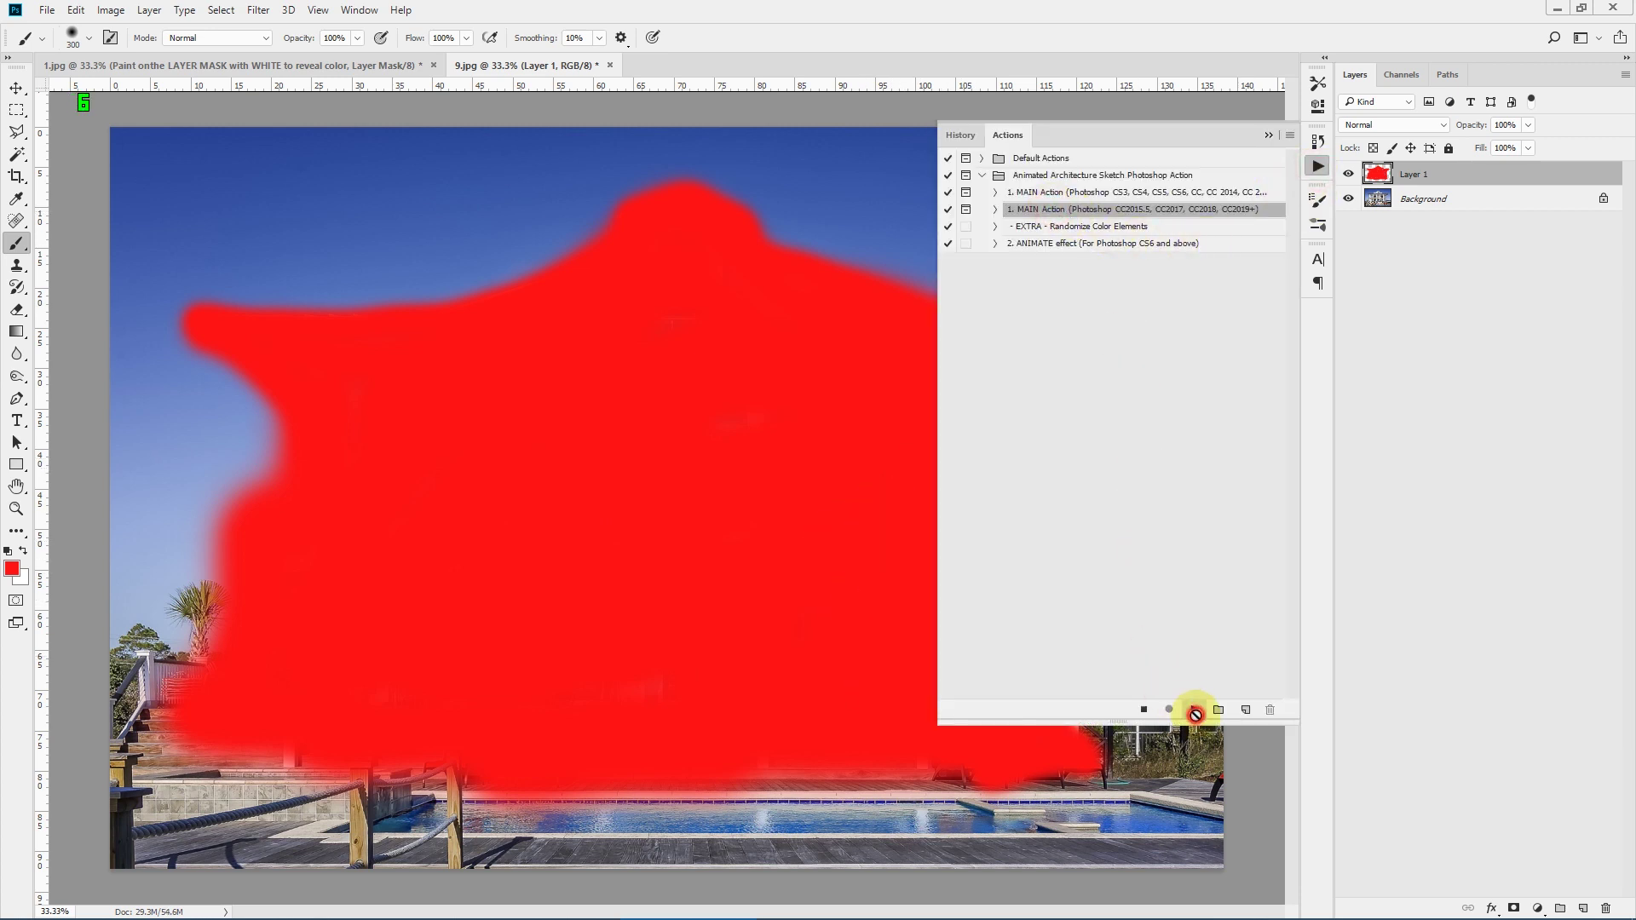
click(1195, 714)
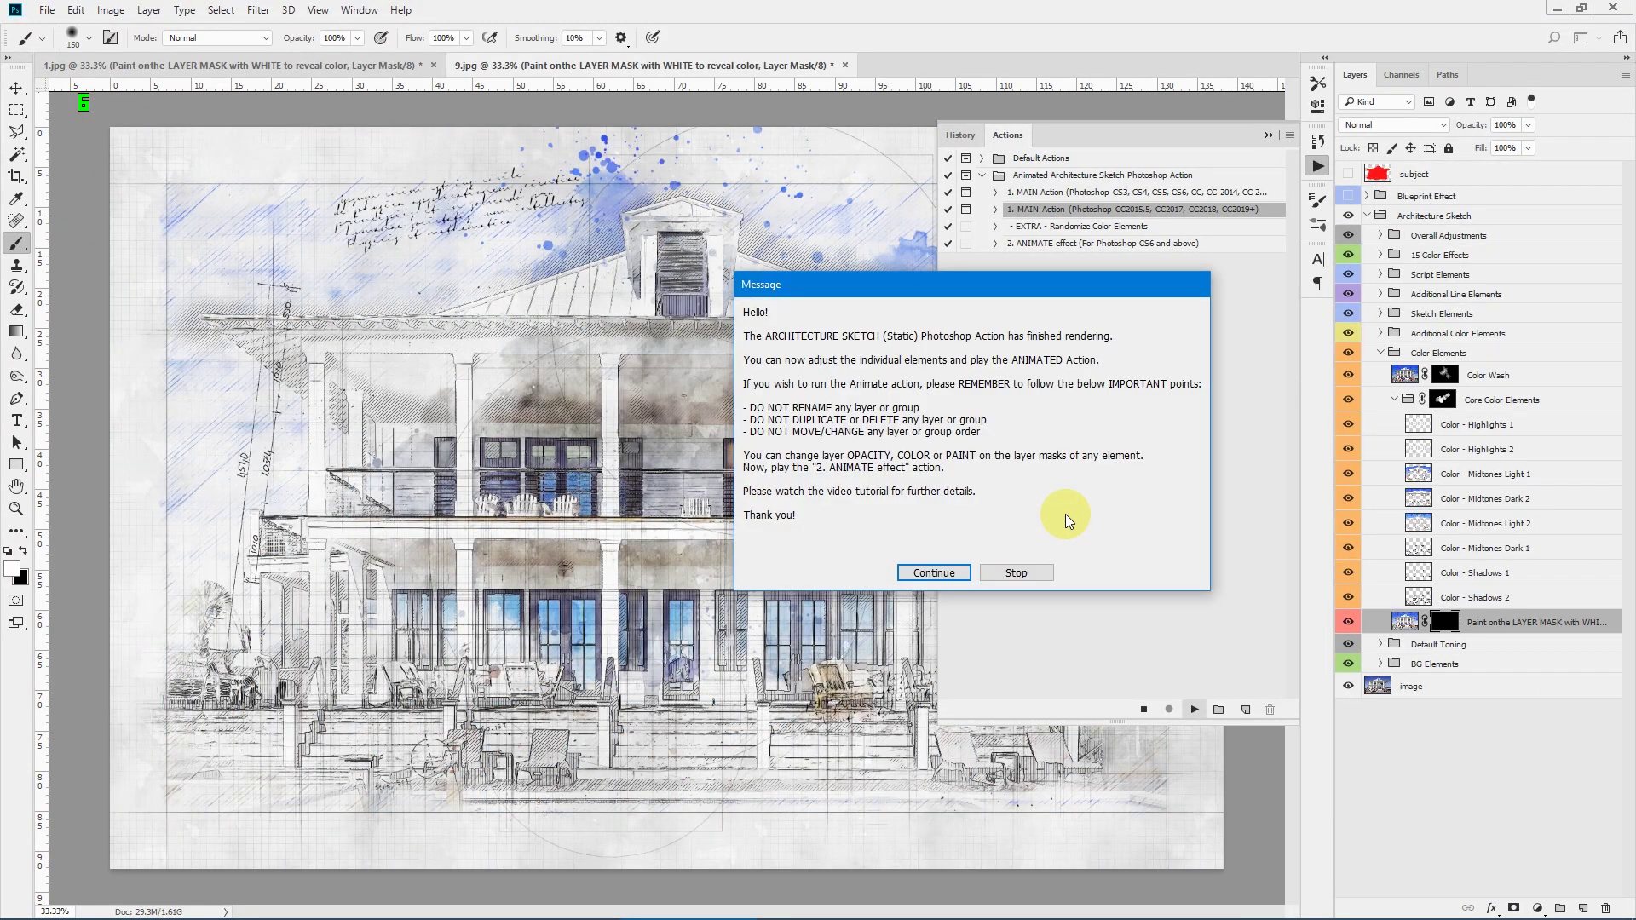
drag(1012, 283, 1072, 283)
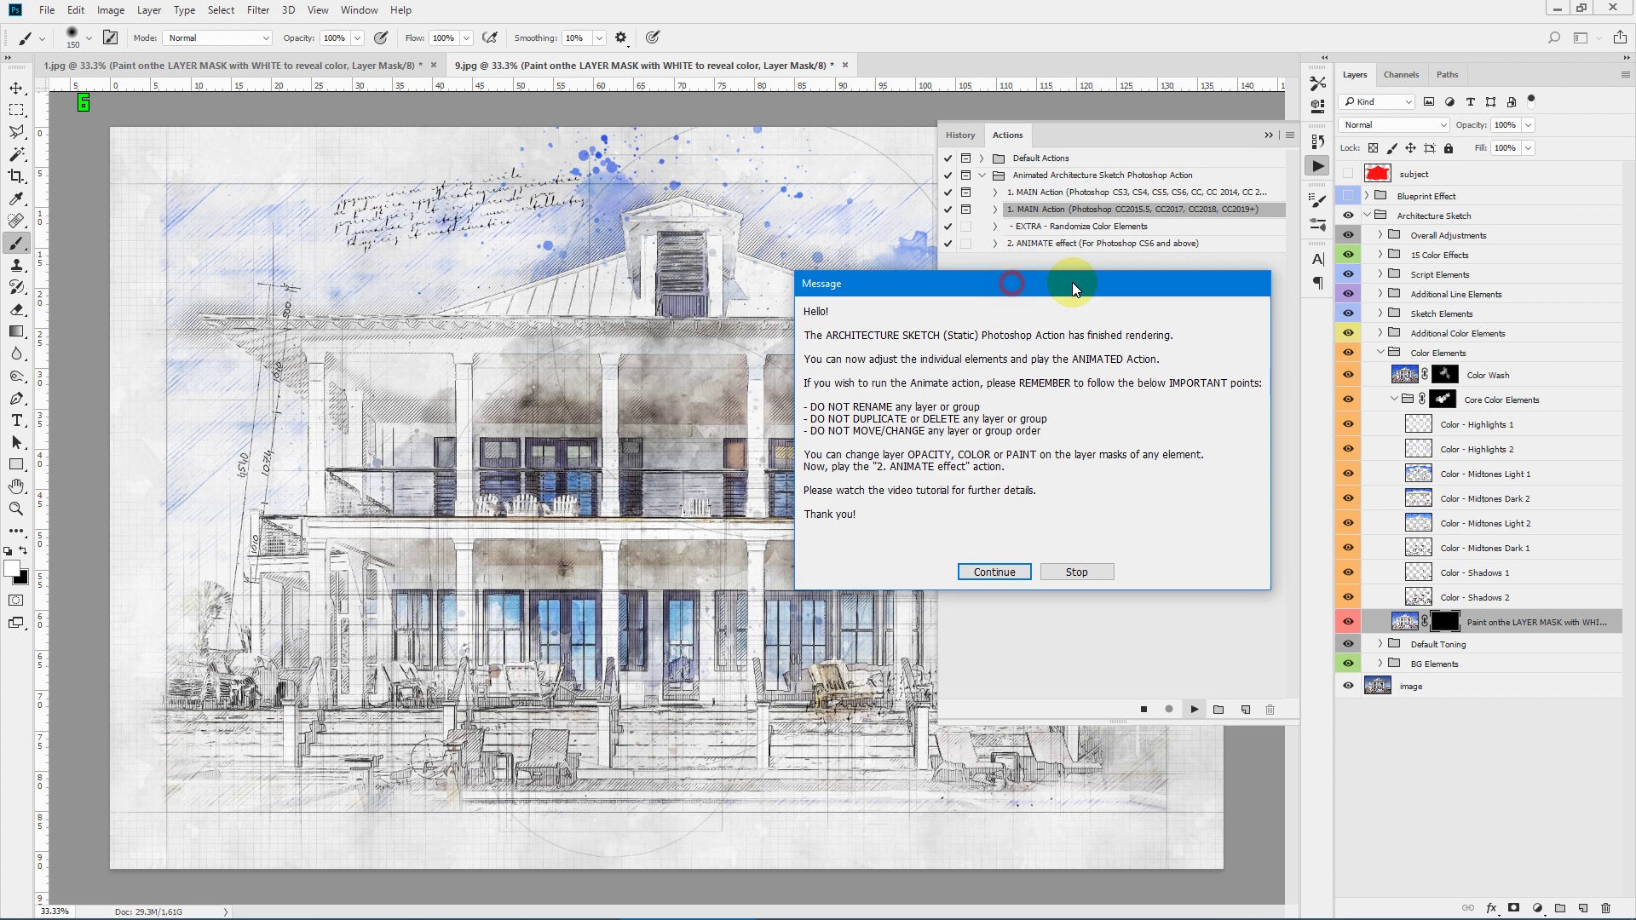
click(994, 573)
click(1270, 134)
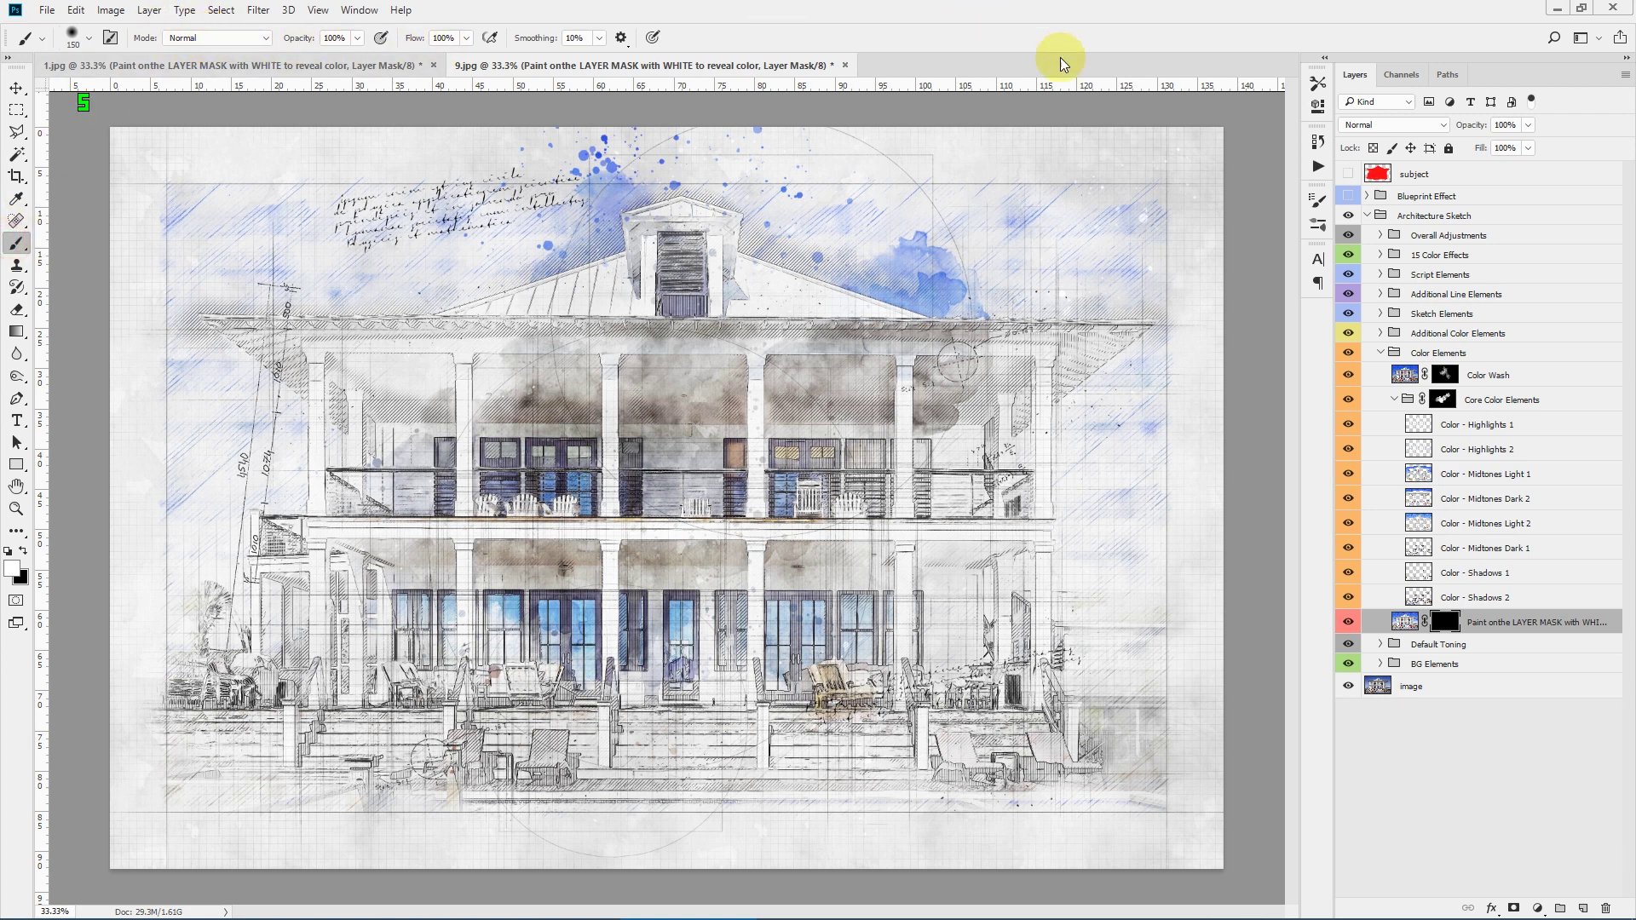
Step: Switch to the 1.jpg document and play the EXTRA - Randomize Color Elements action twice, then collapse the Actions panel
click(272, 68)
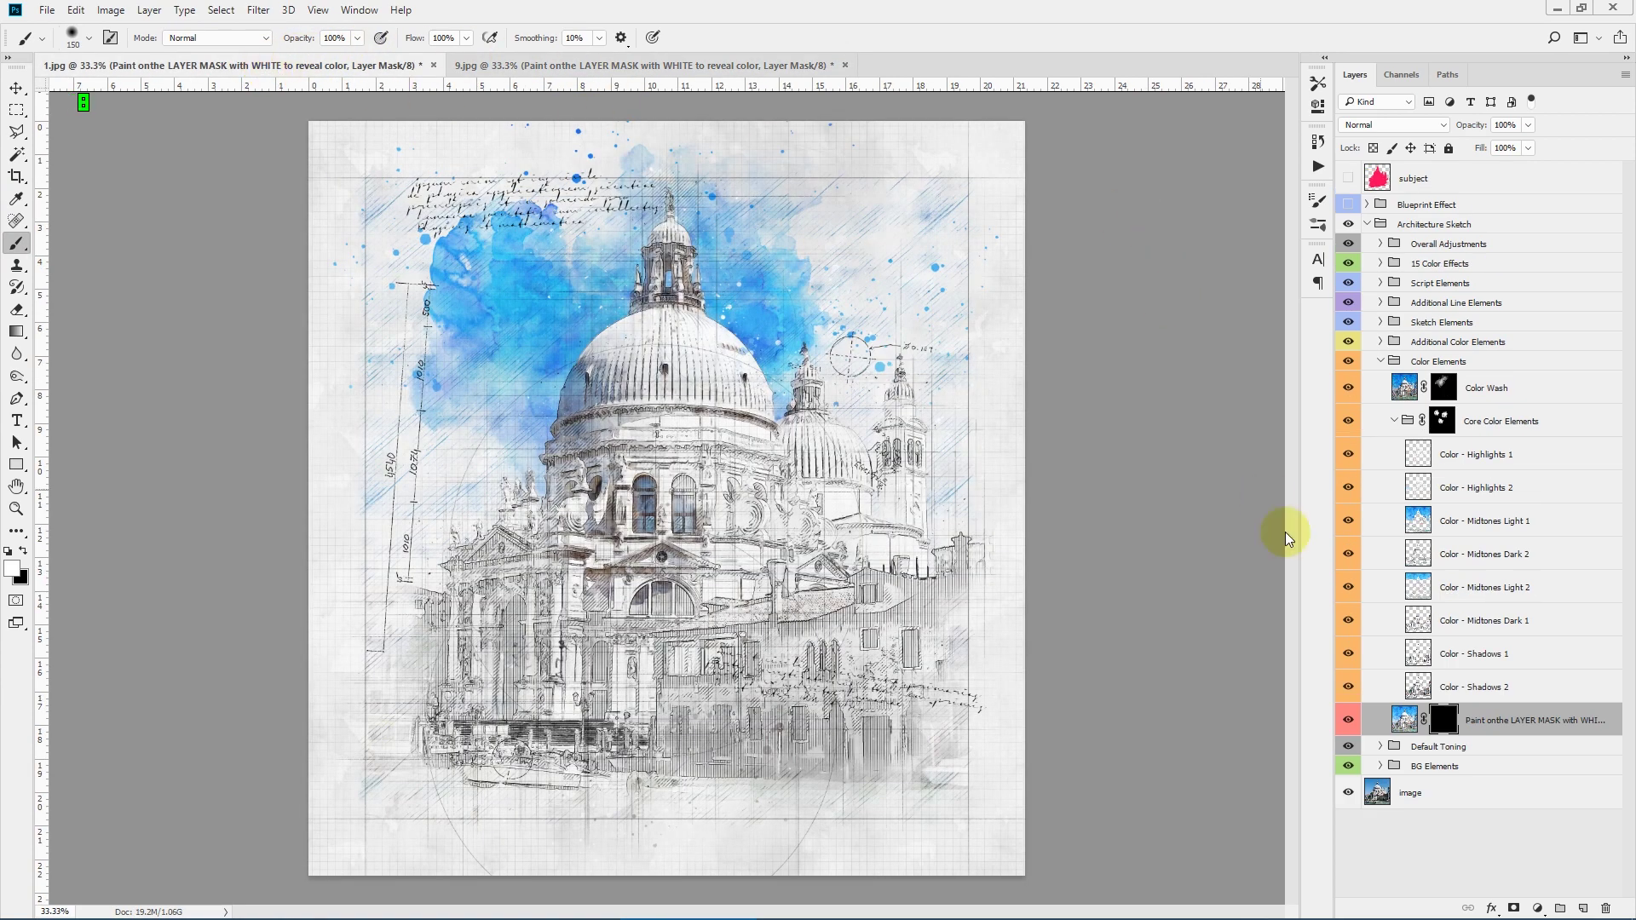
click(1318, 167)
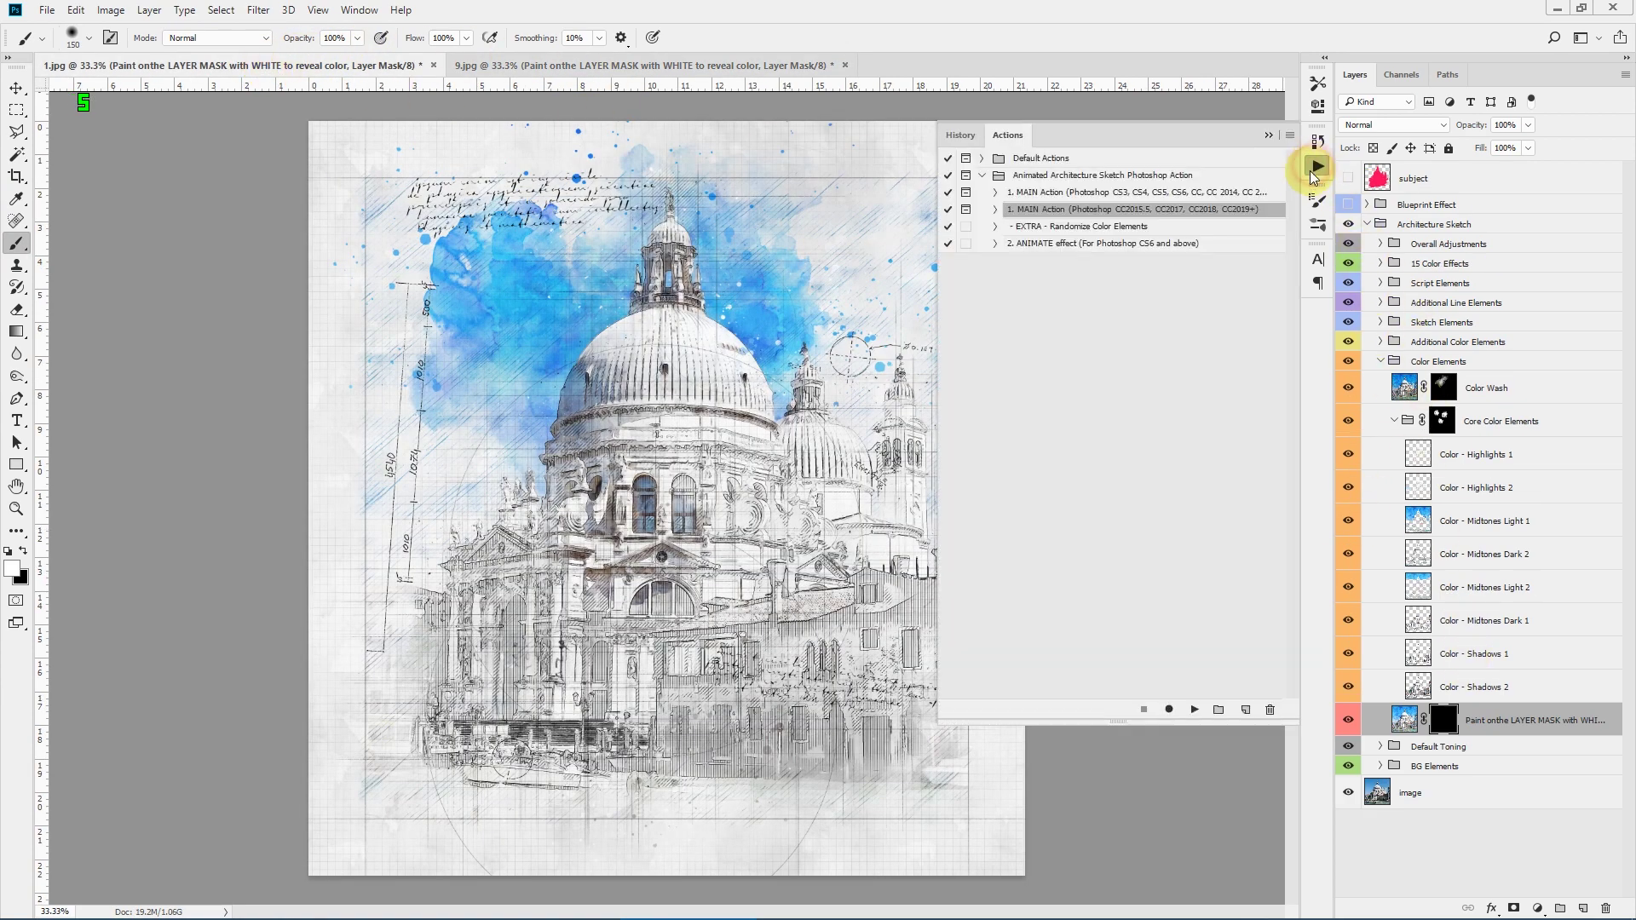
click(1095, 228)
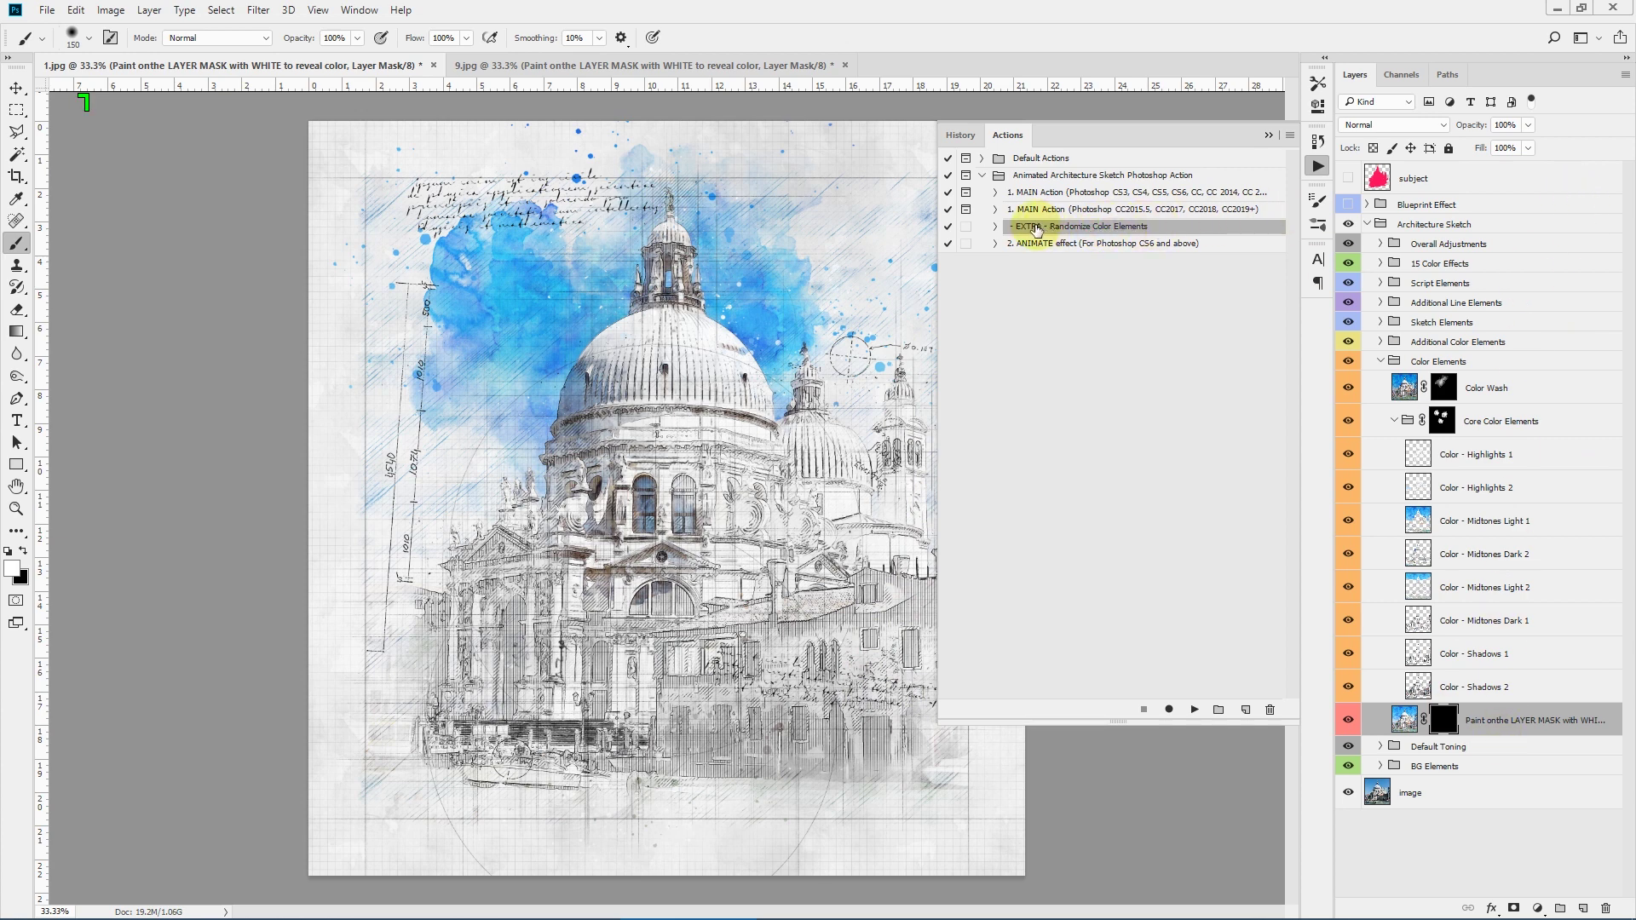
click(1193, 710)
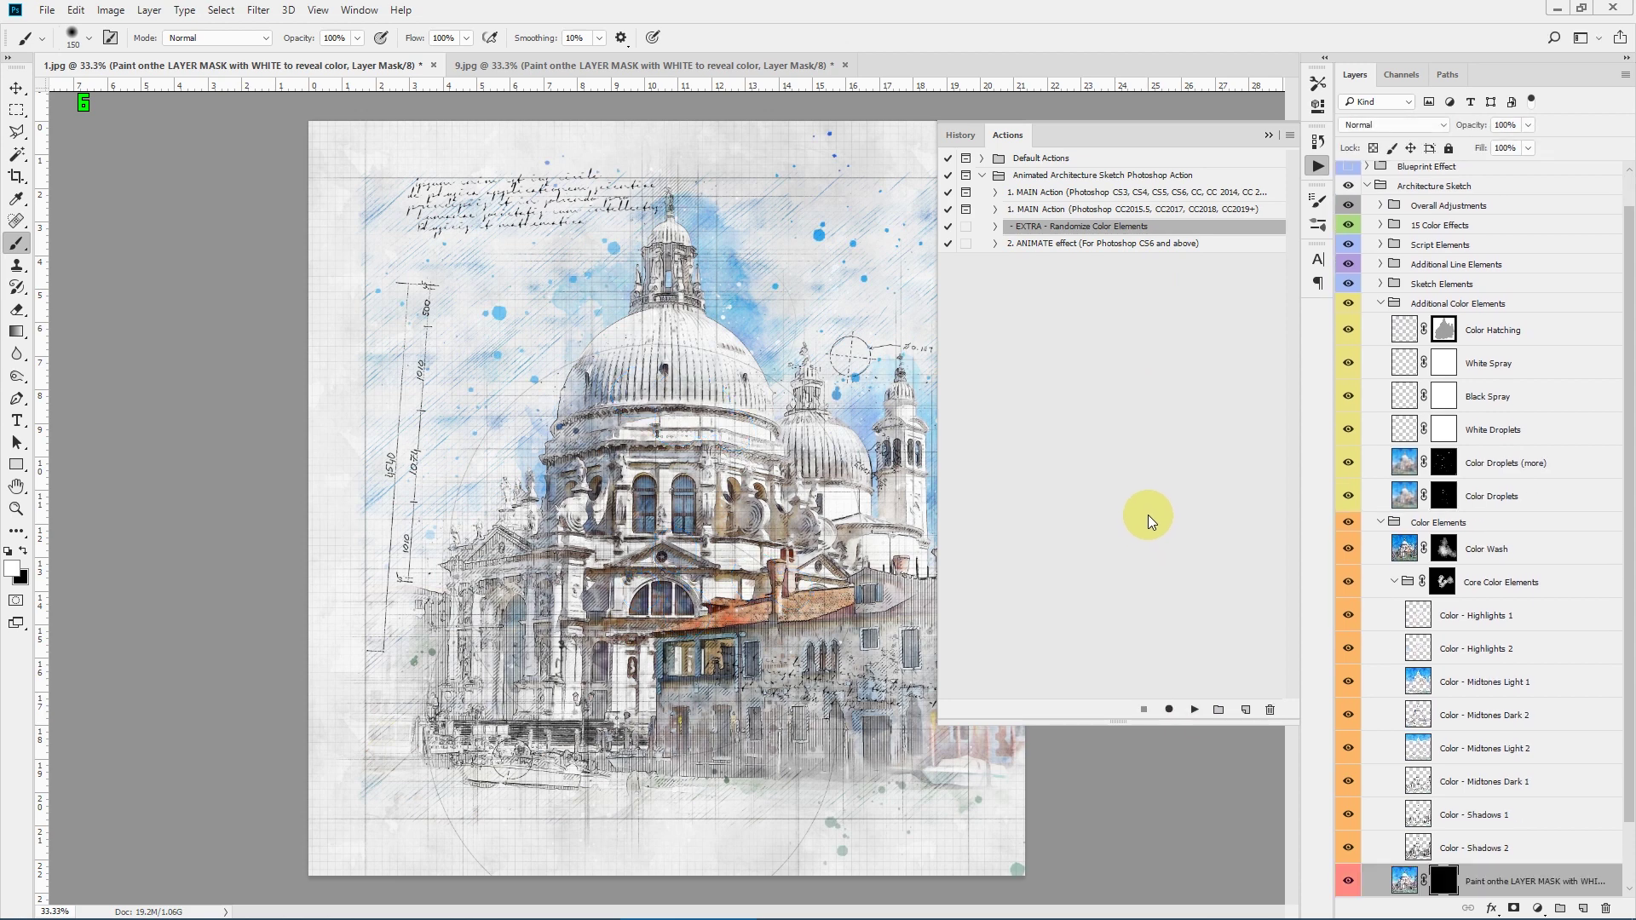
click(1197, 709)
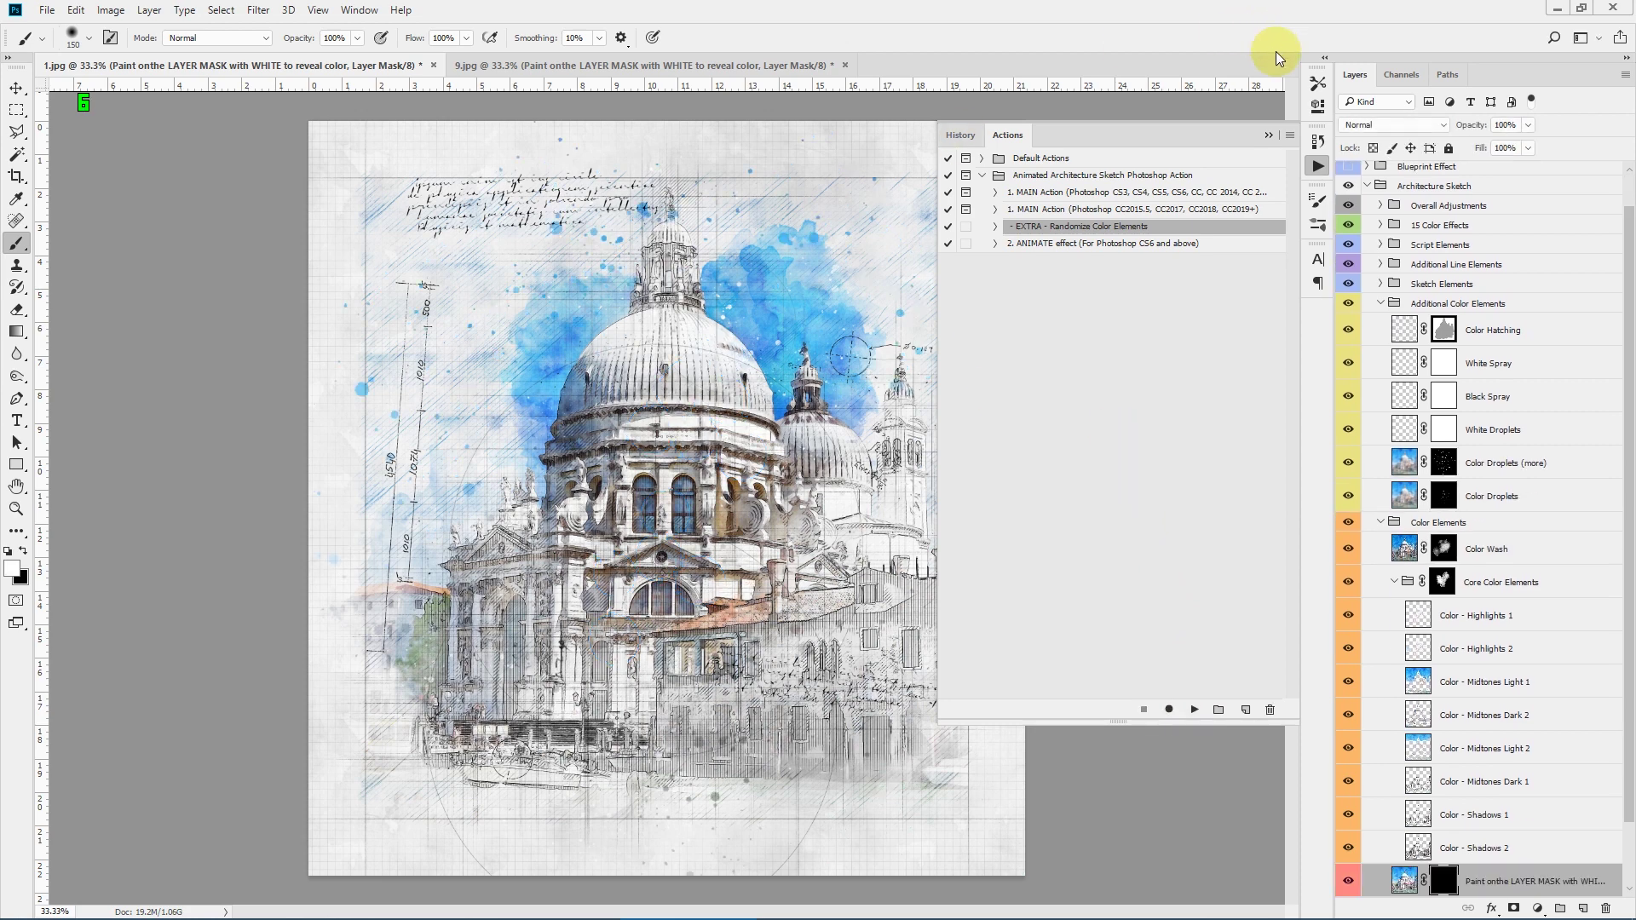
click(1270, 136)
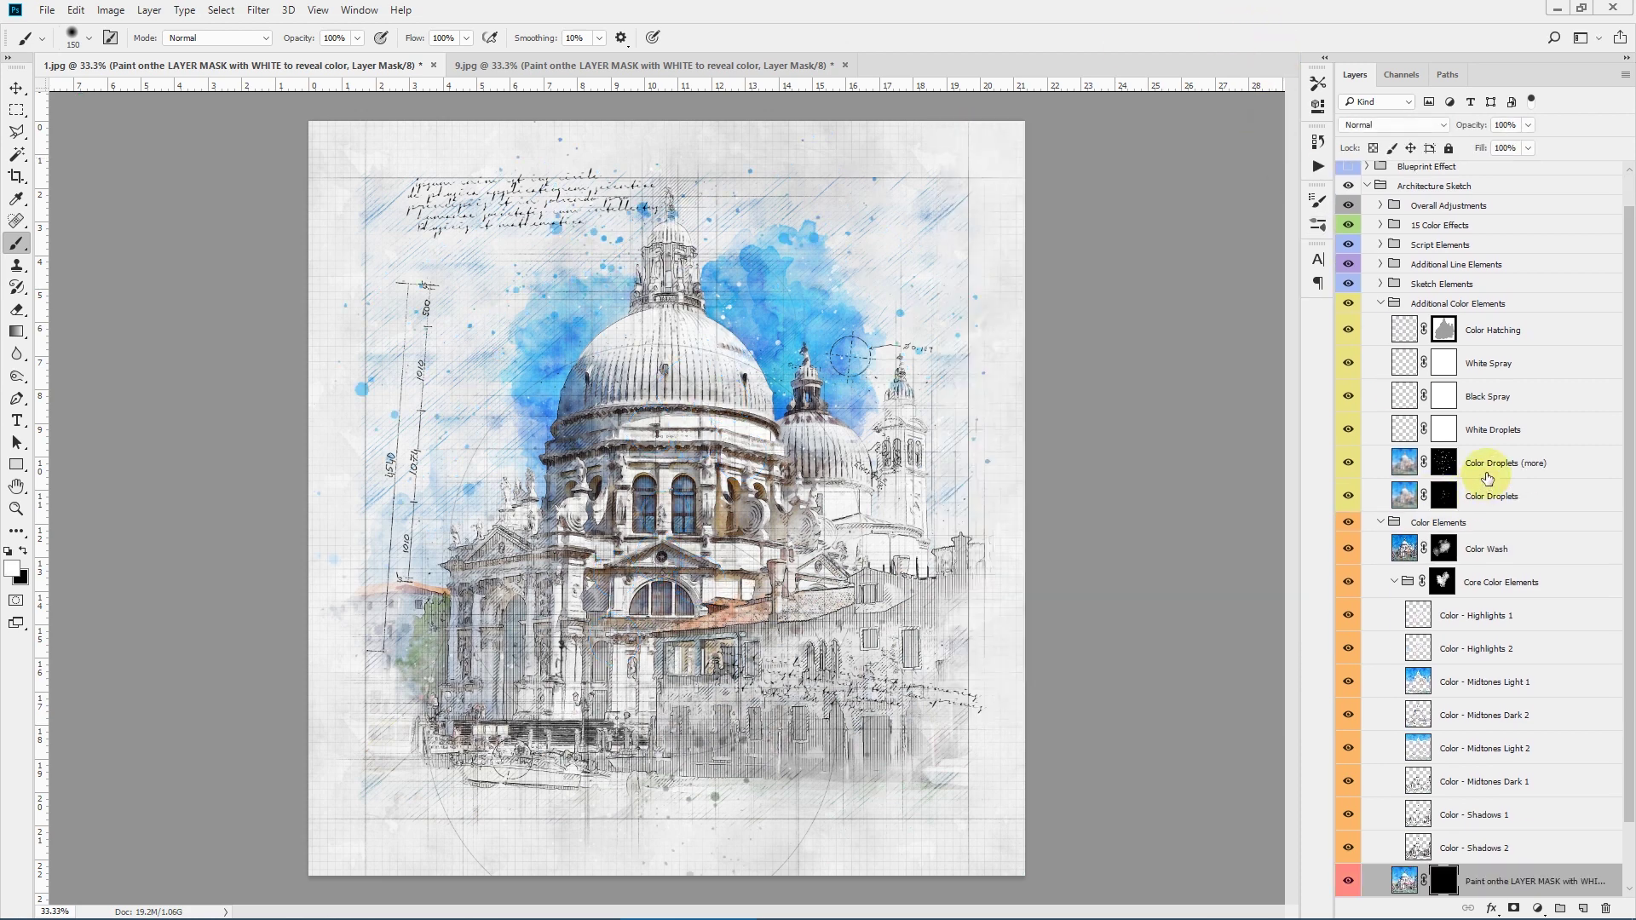
Step: Expand the BG Elements group, toggle BG Color off and on, and briefly show the BG Color Sepia layer
scroll(1508, 460, down, 2)
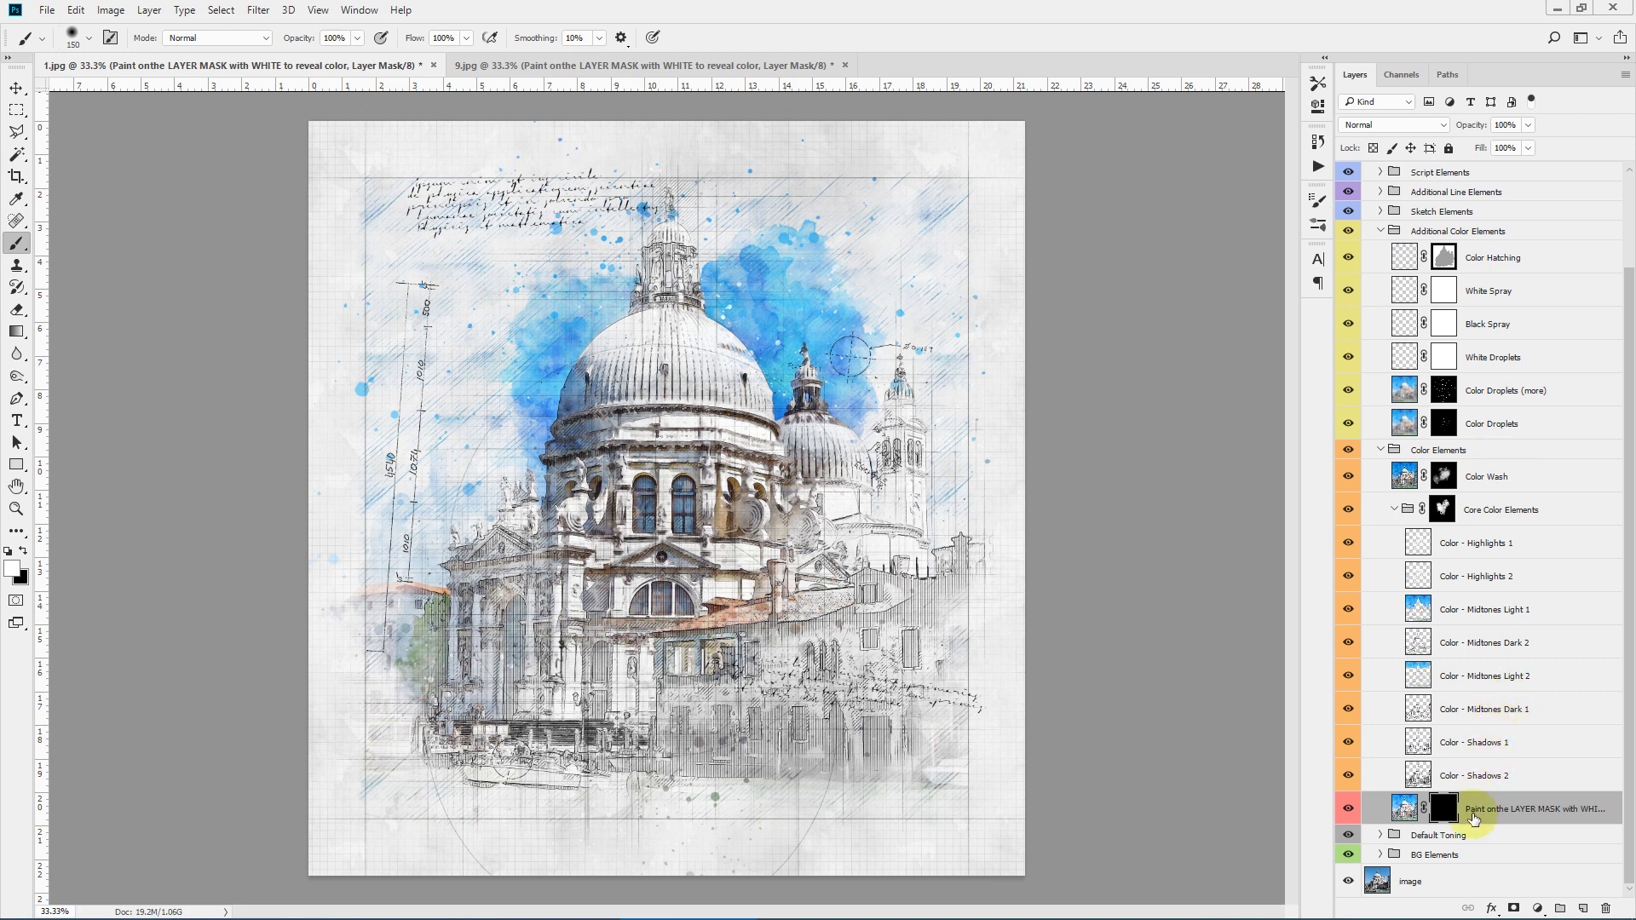
click(1381, 855)
scroll(1483, 673, down, 4)
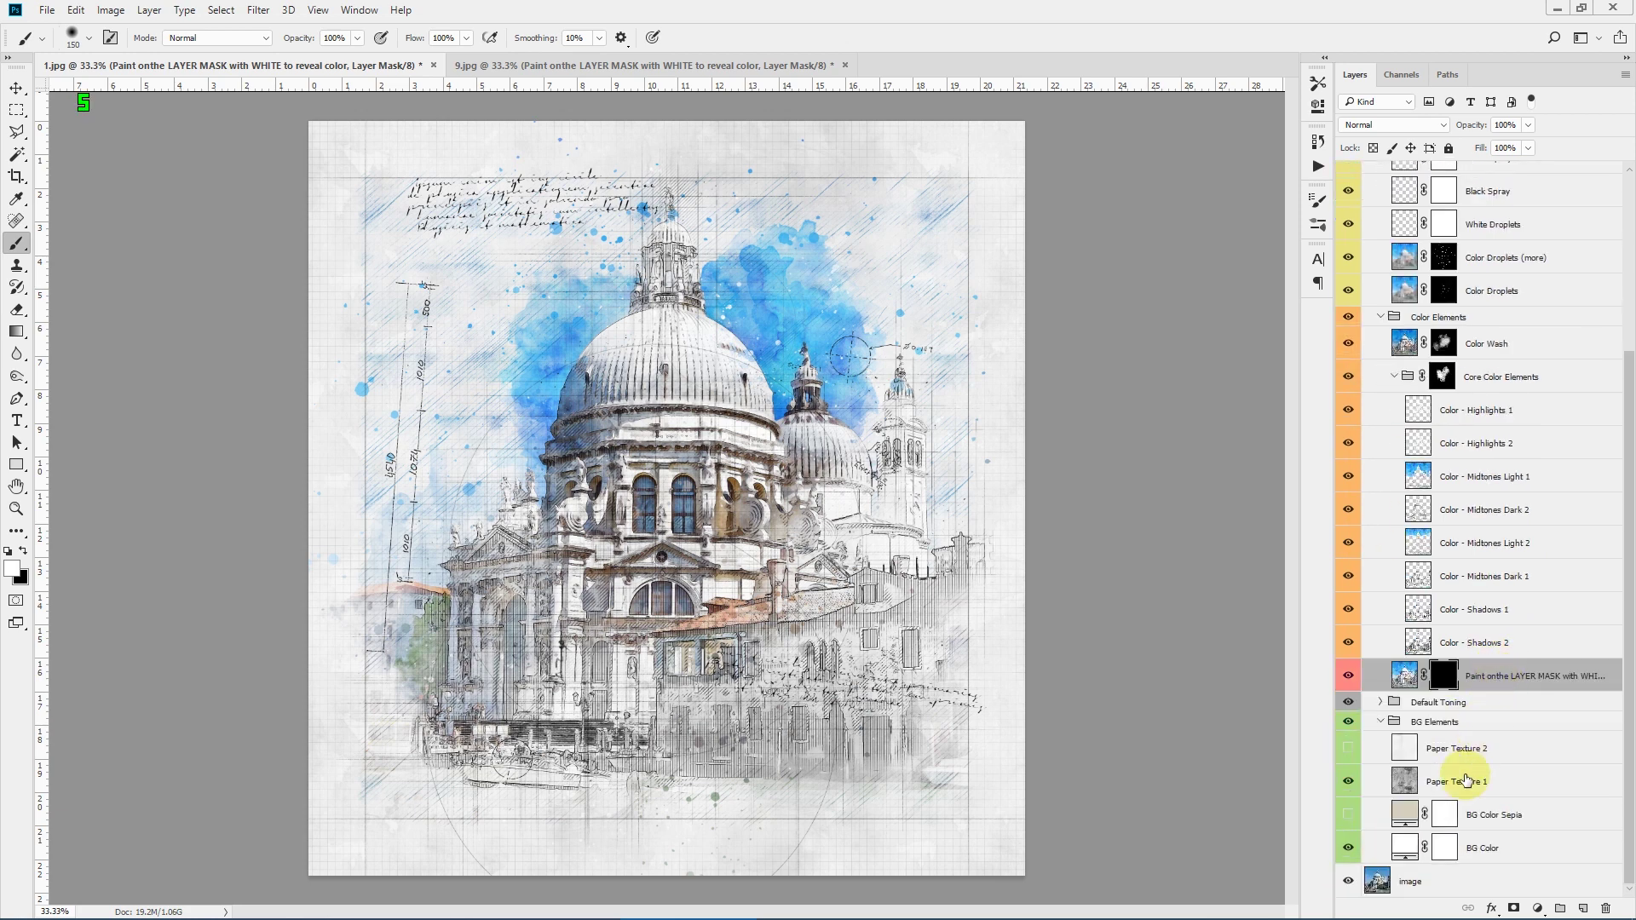
click(1464, 848)
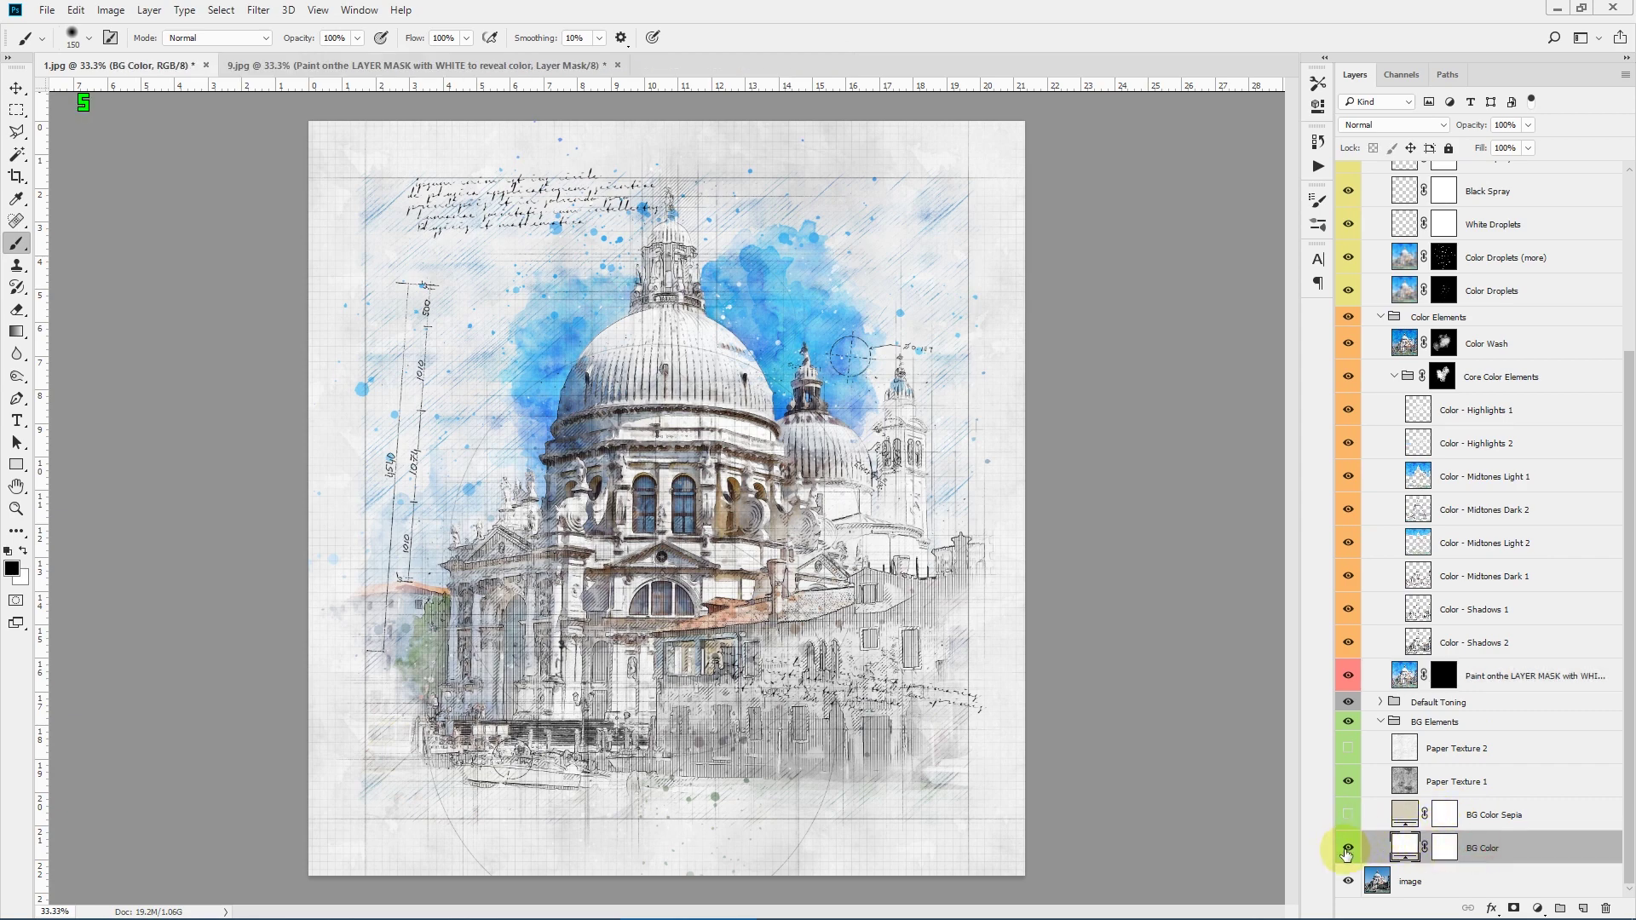
click(1348, 849)
click(1348, 850)
click(1500, 814)
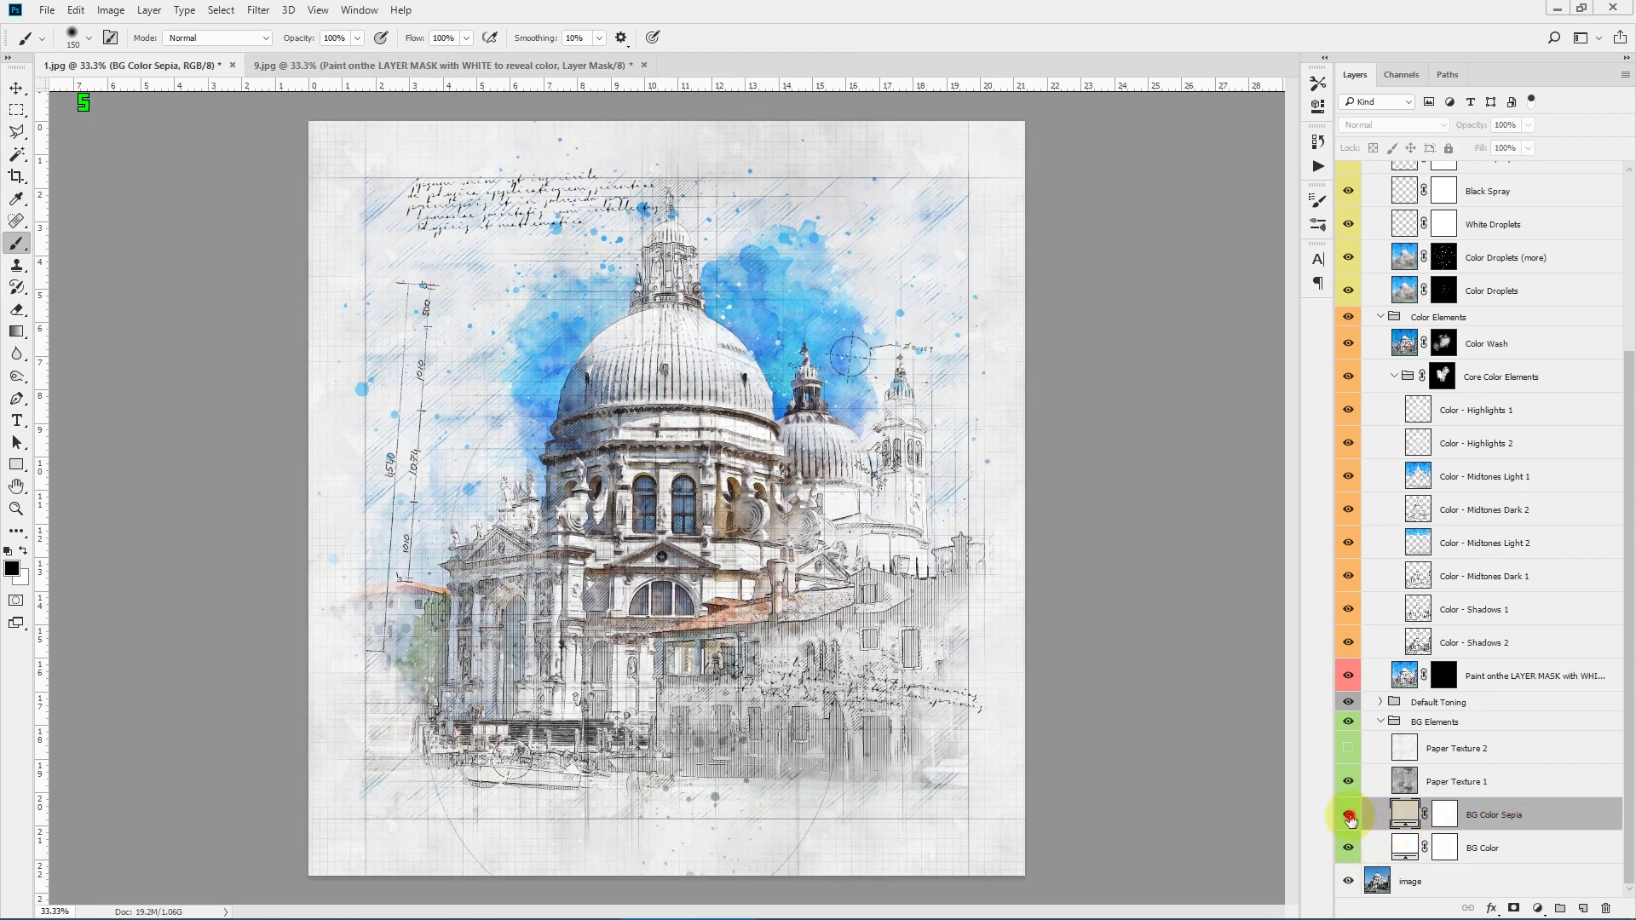
click(1348, 815)
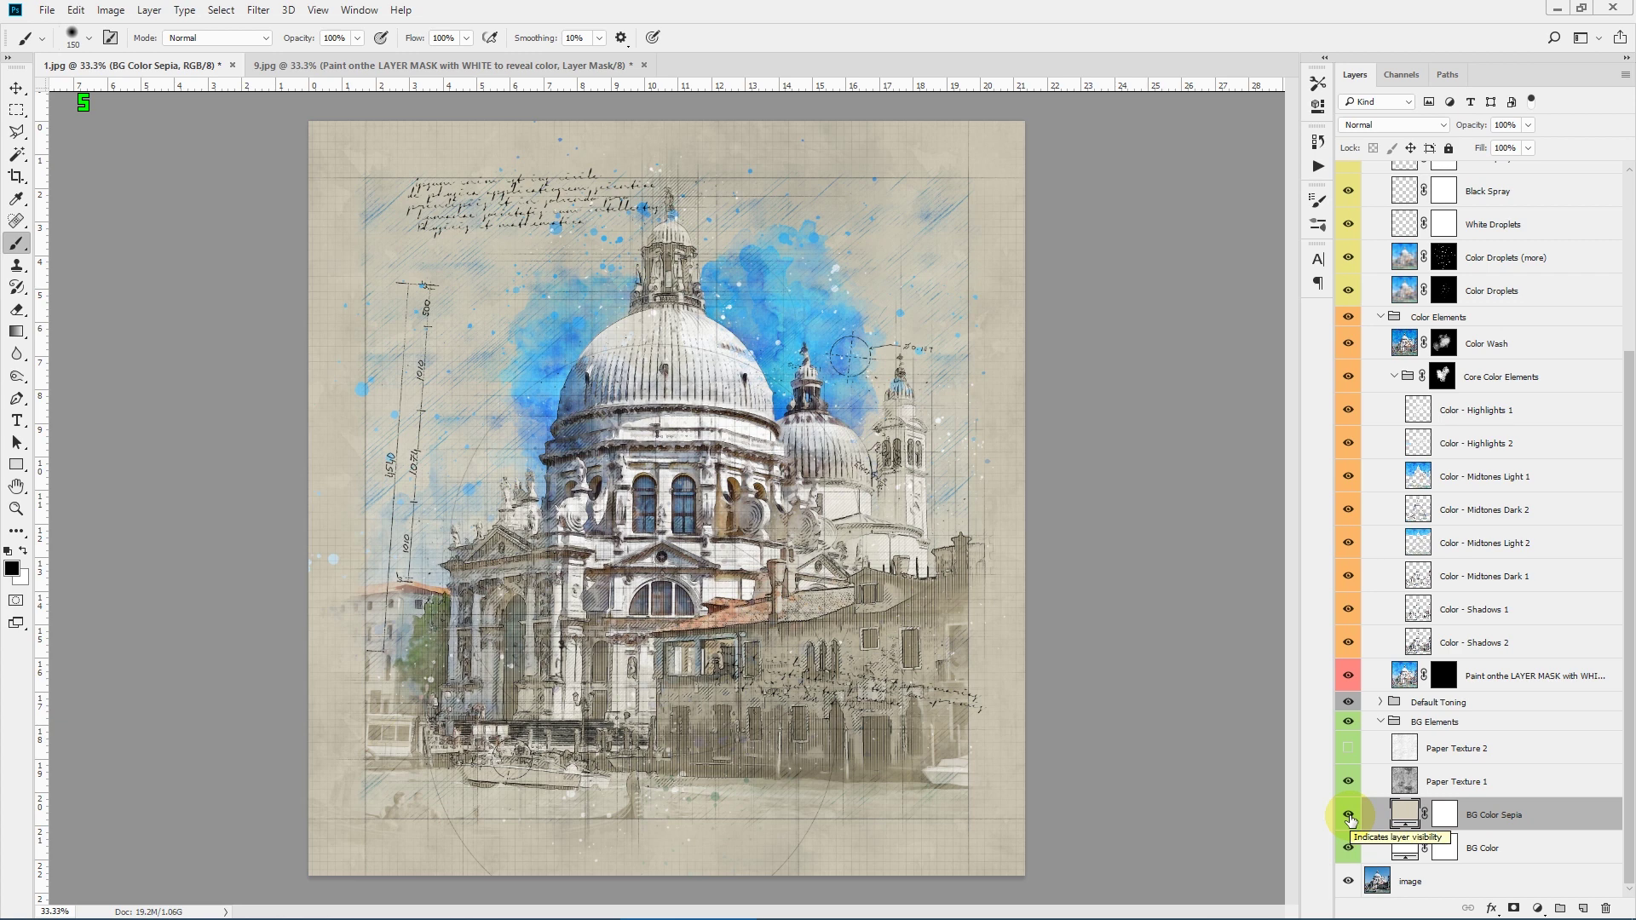
click(1348, 816)
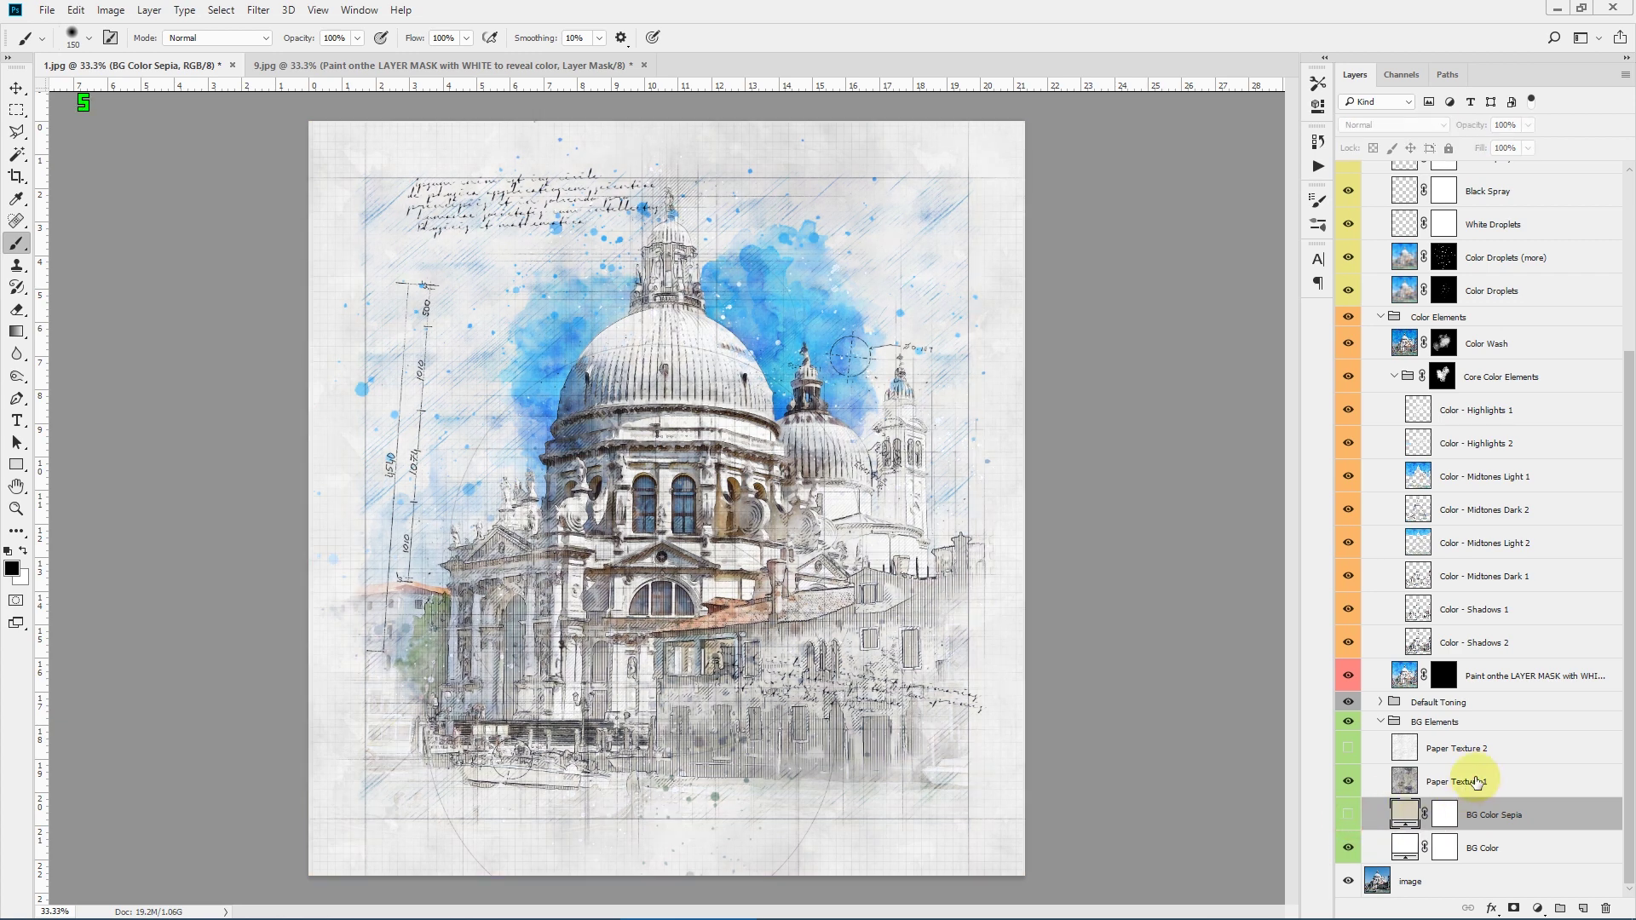
Step: Toggle the Paper Texture 1 and Paper Texture 2 layers, collapse BG Elements, and toggle the Default Toning group off and on
click(1406, 789)
click(1349, 781)
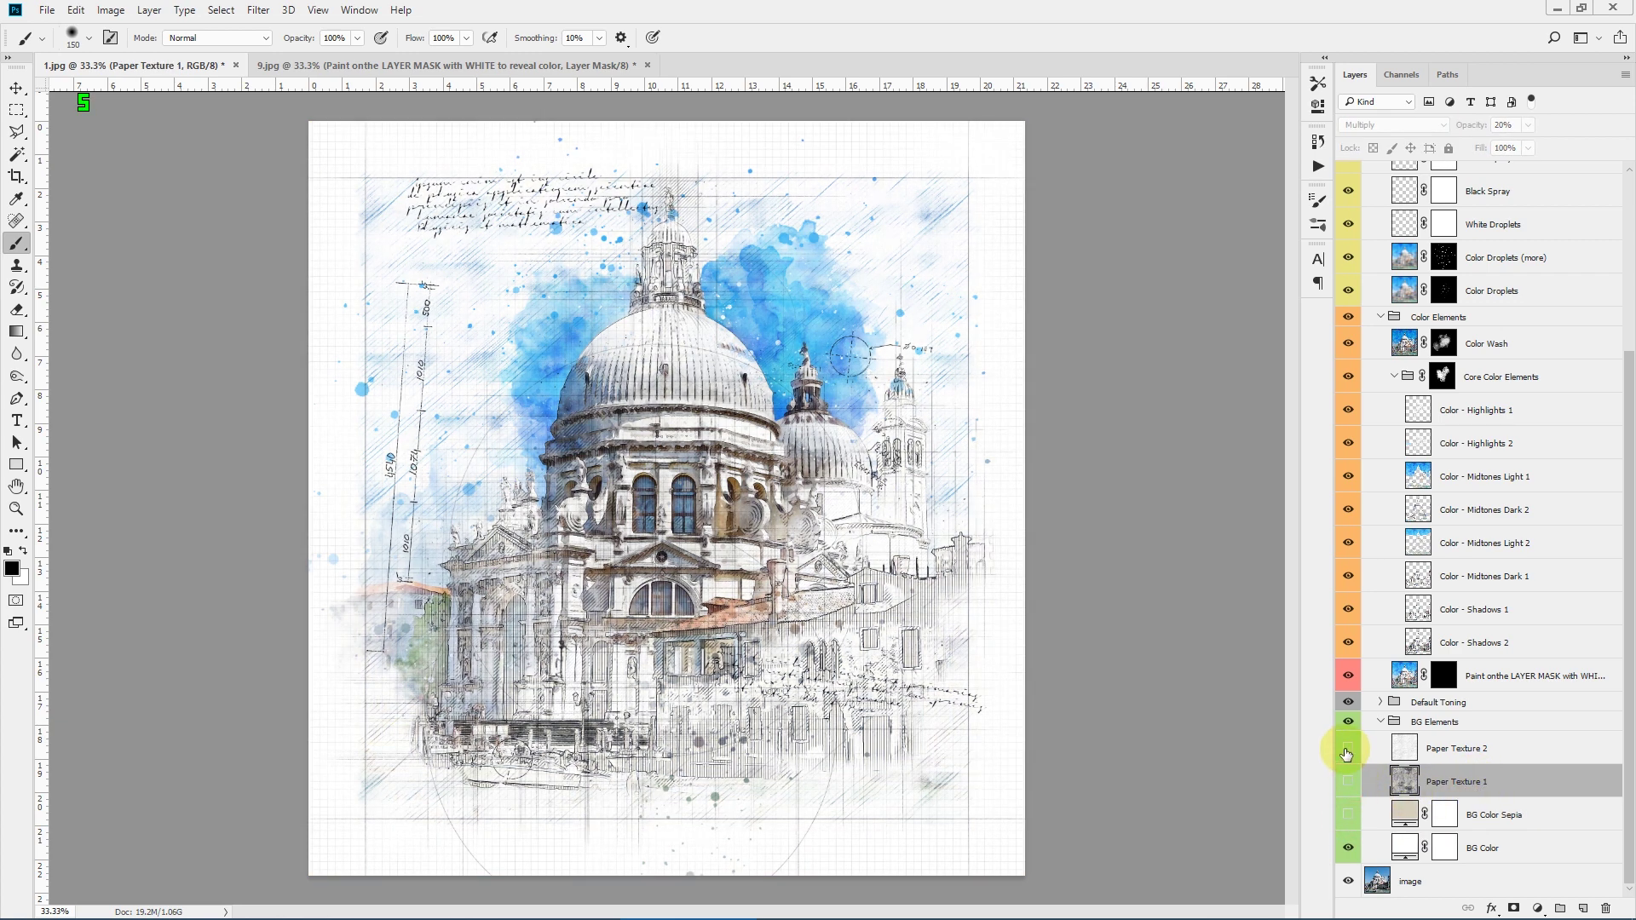
click(1349, 749)
click(1348, 749)
click(1348, 782)
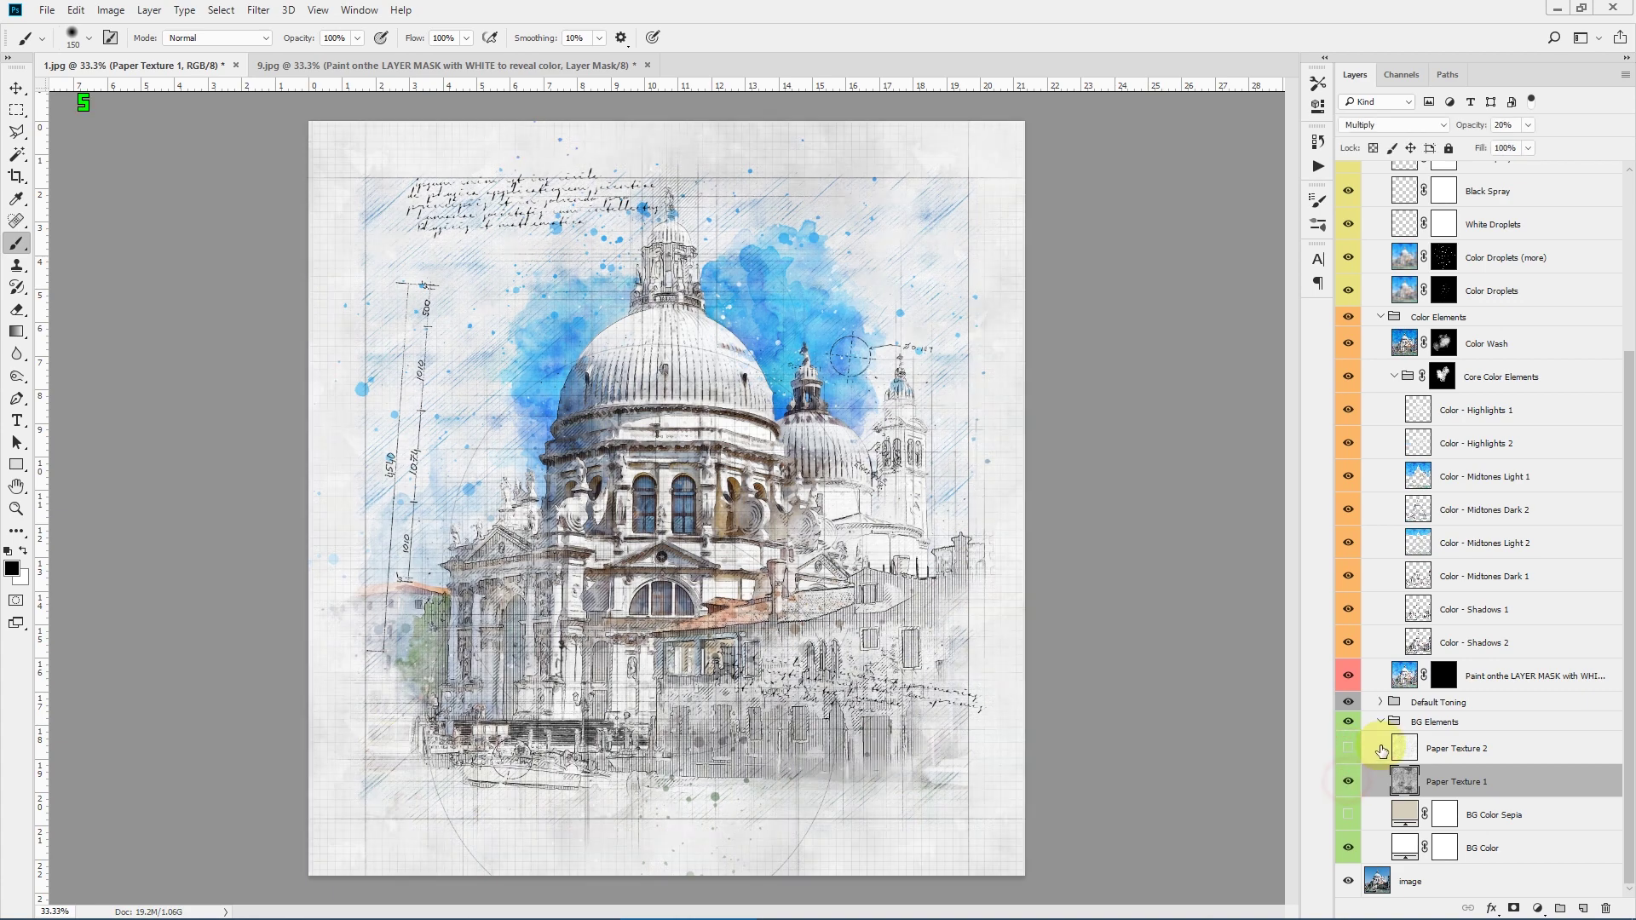
click(1380, 722)
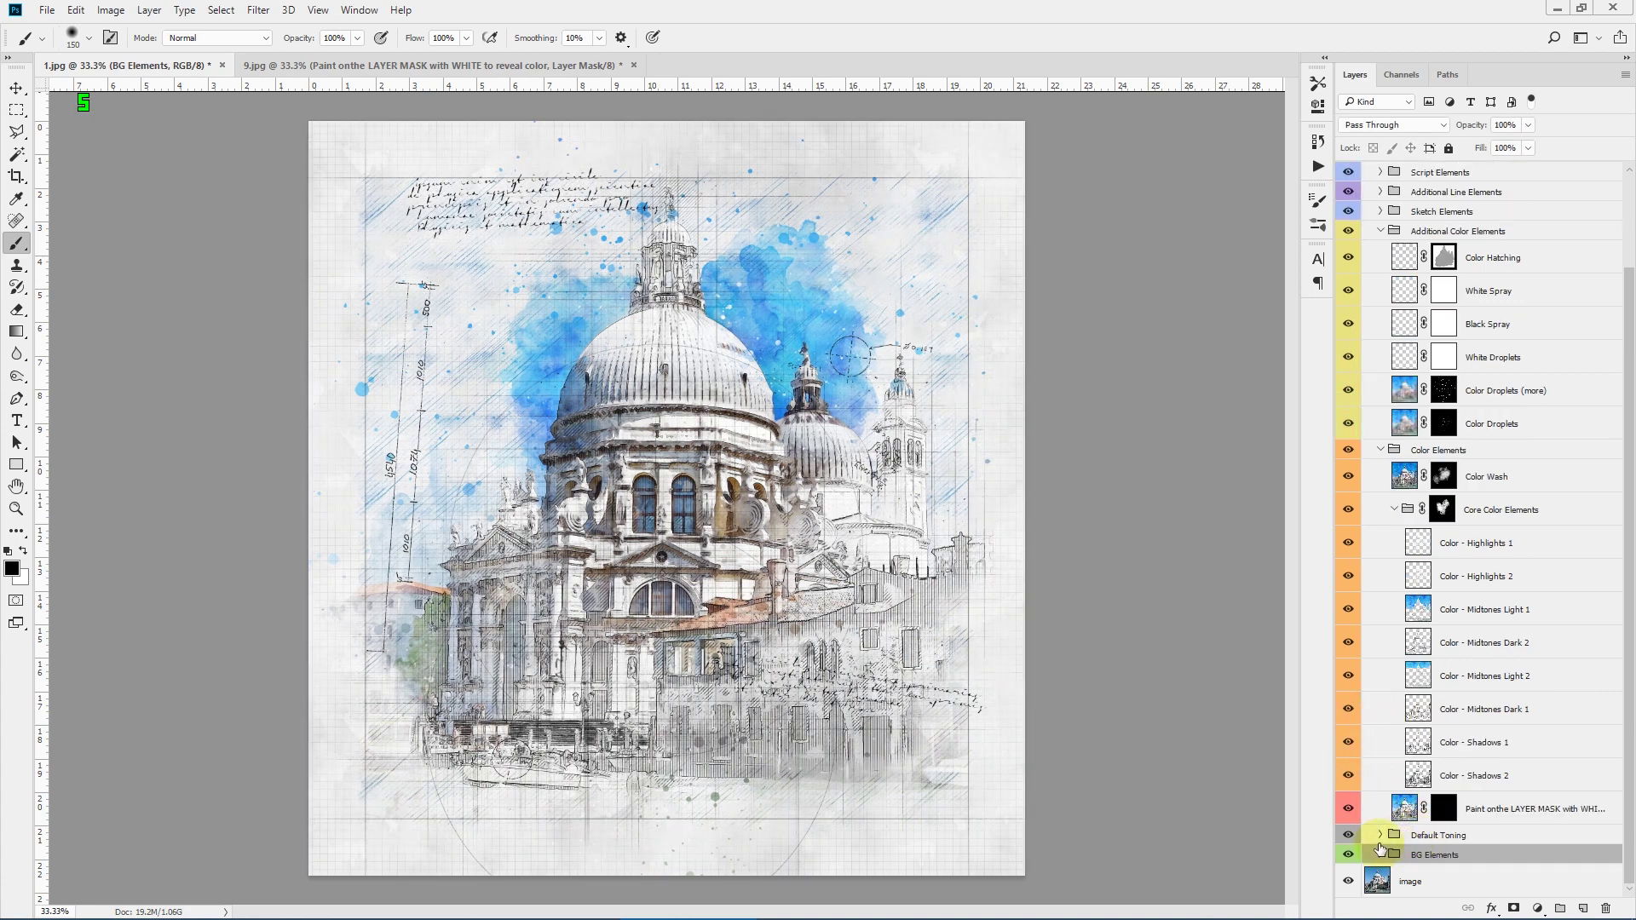
click(1348, 836)
click(1347, 837)
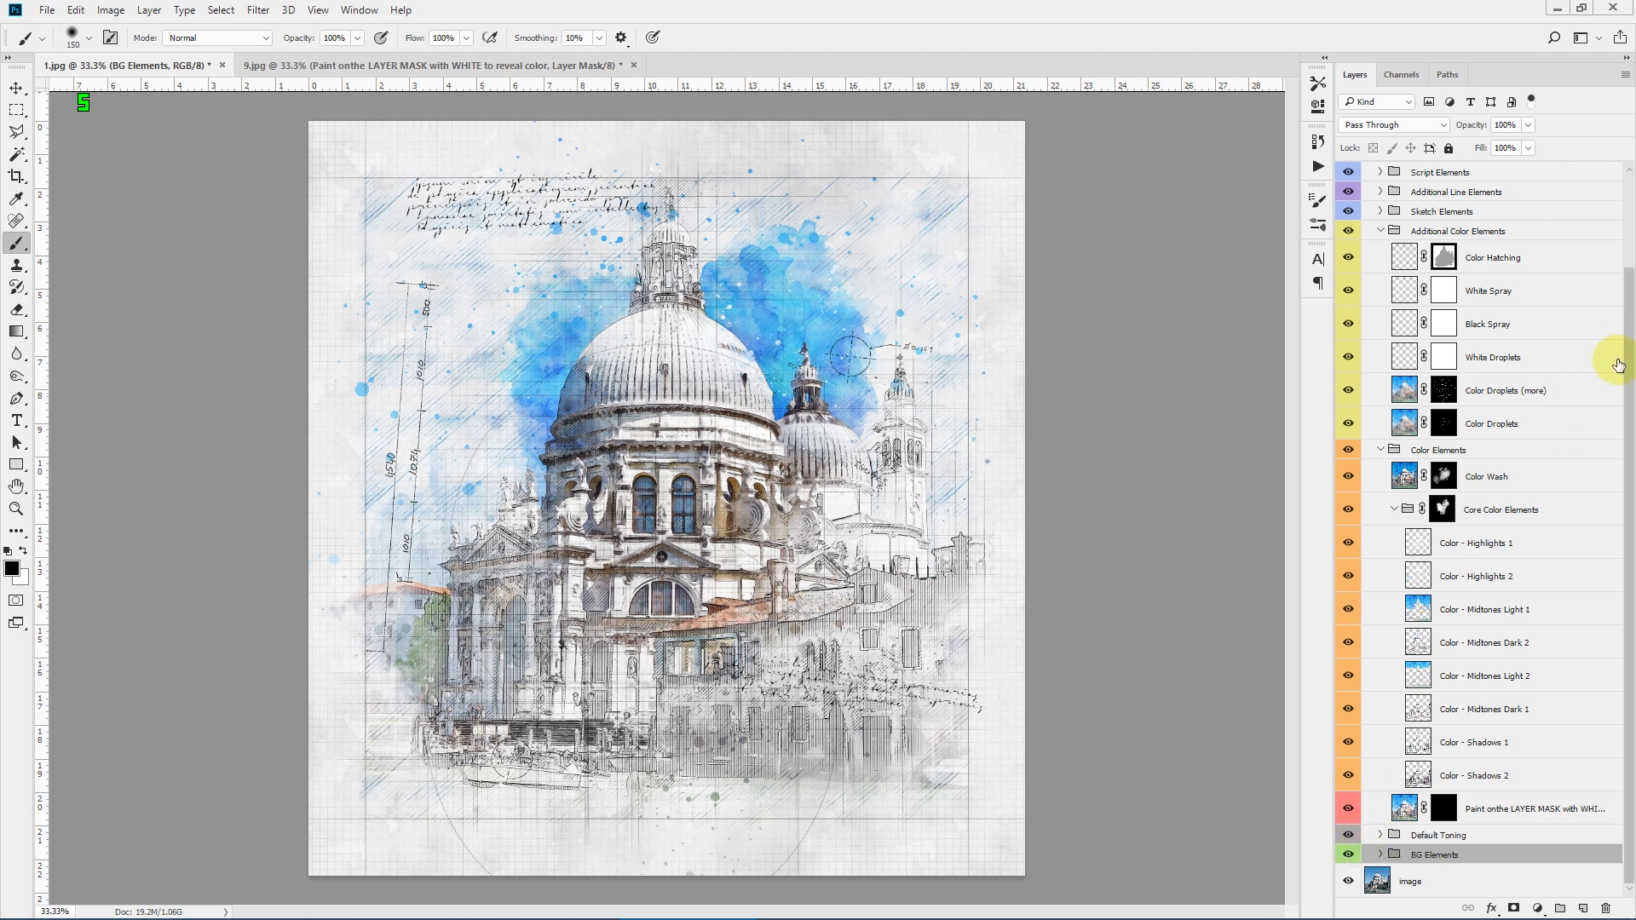
Step: Show the Blueprint Effect group and hide the Additional Color Elements, Color Elements and Default Toning groups
drag(1627, 381, 1618, 263)
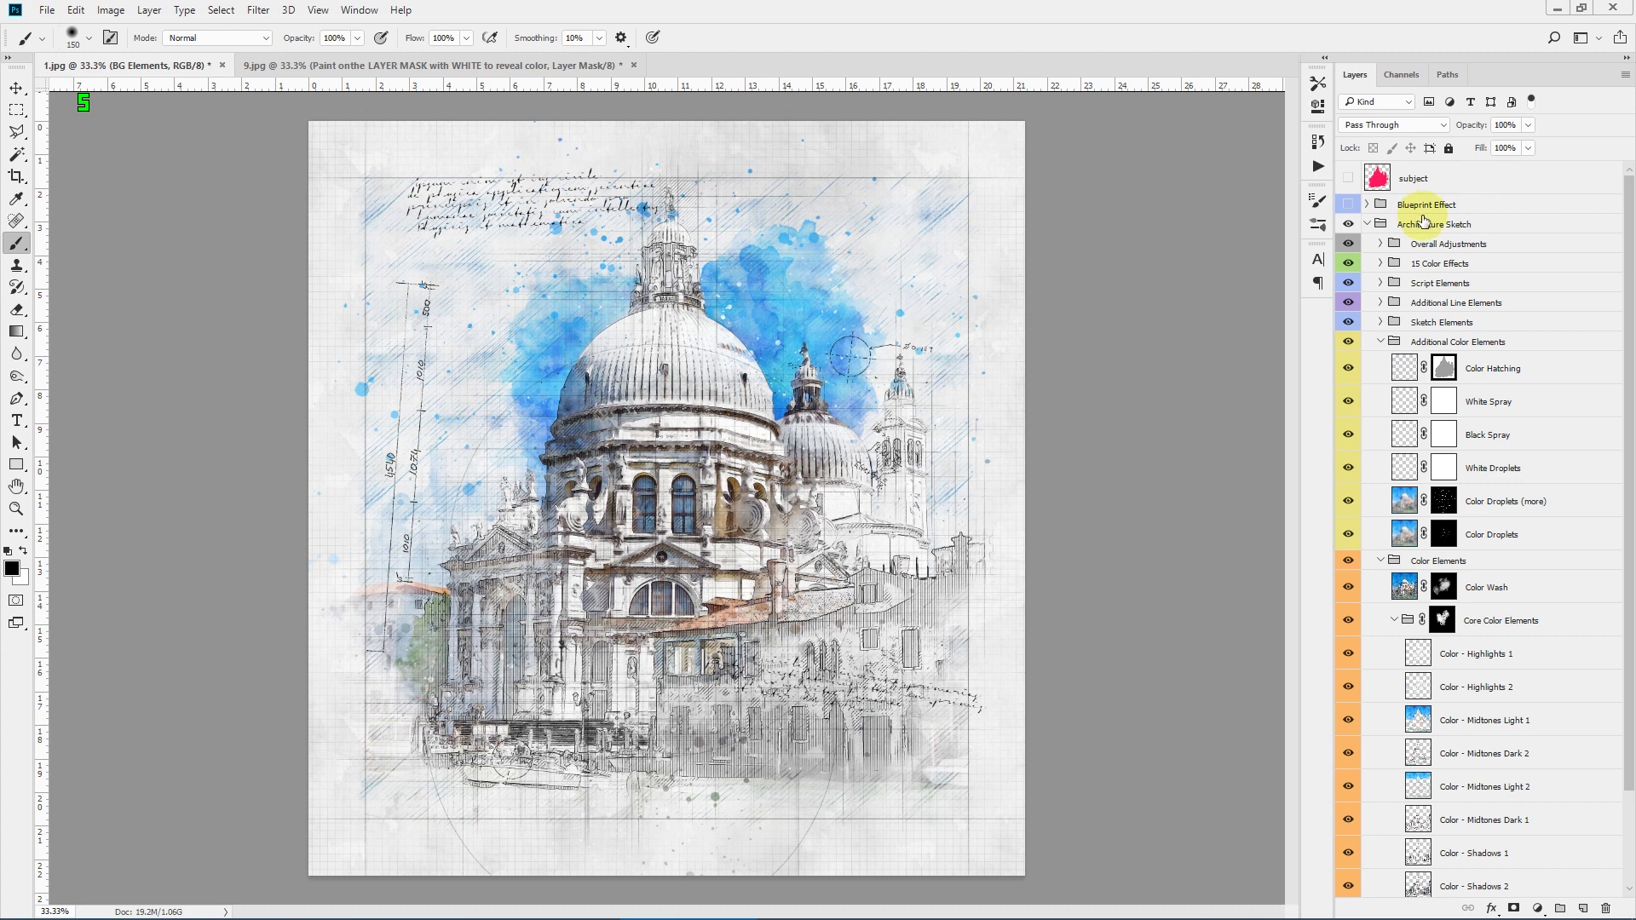
scroll(1474, 324, down, 2)
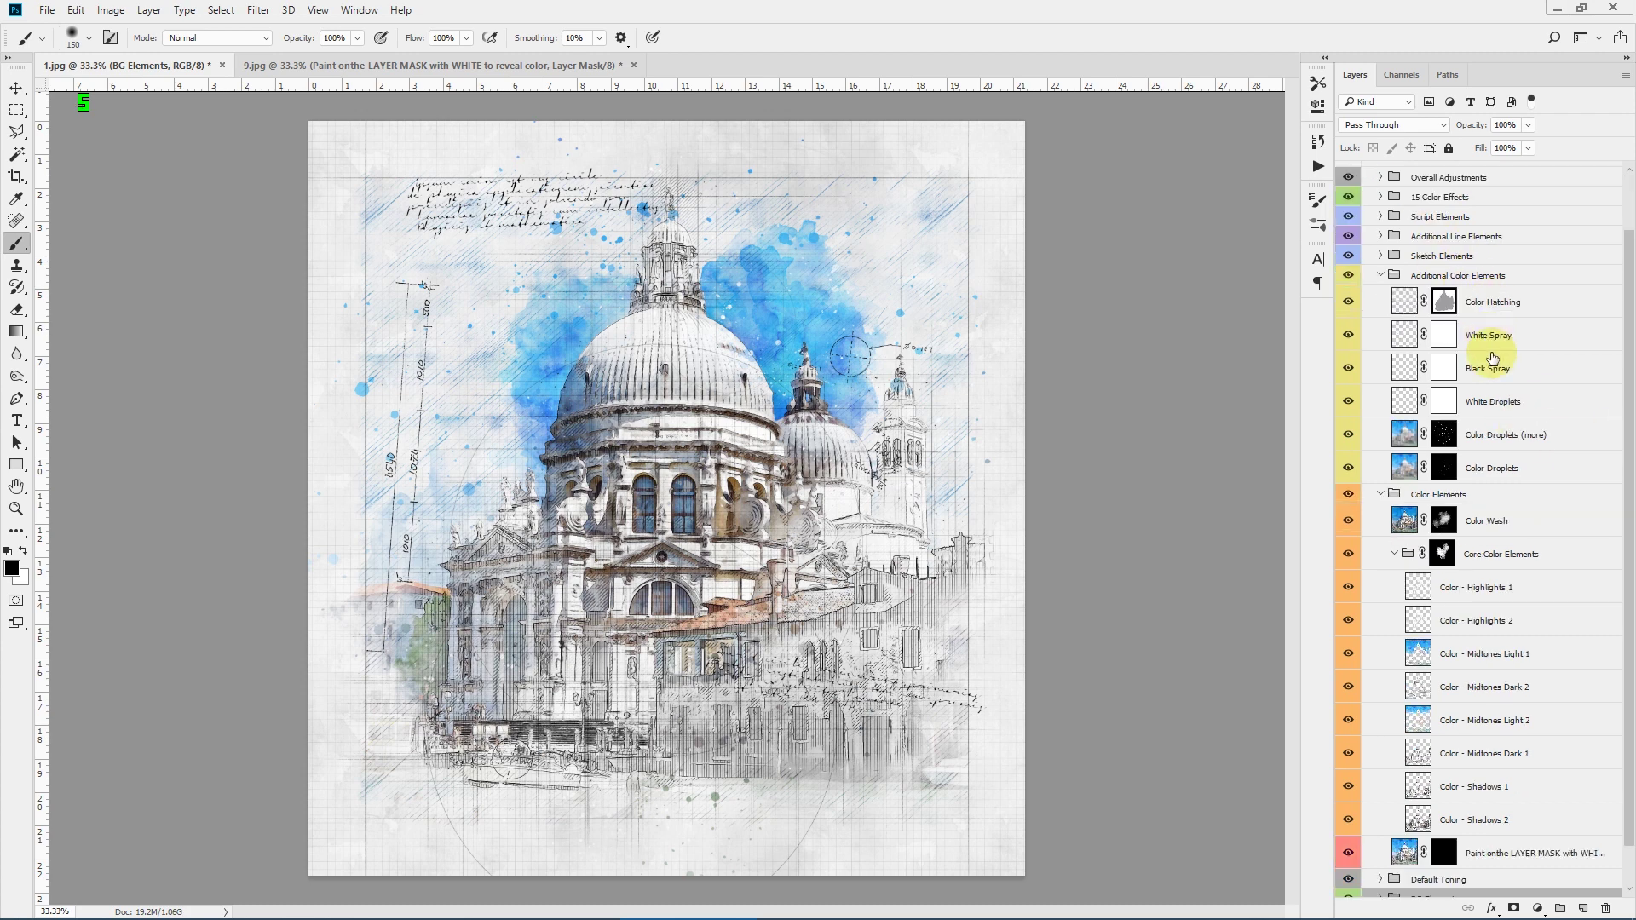
scroll(1503, 324, up, 2)
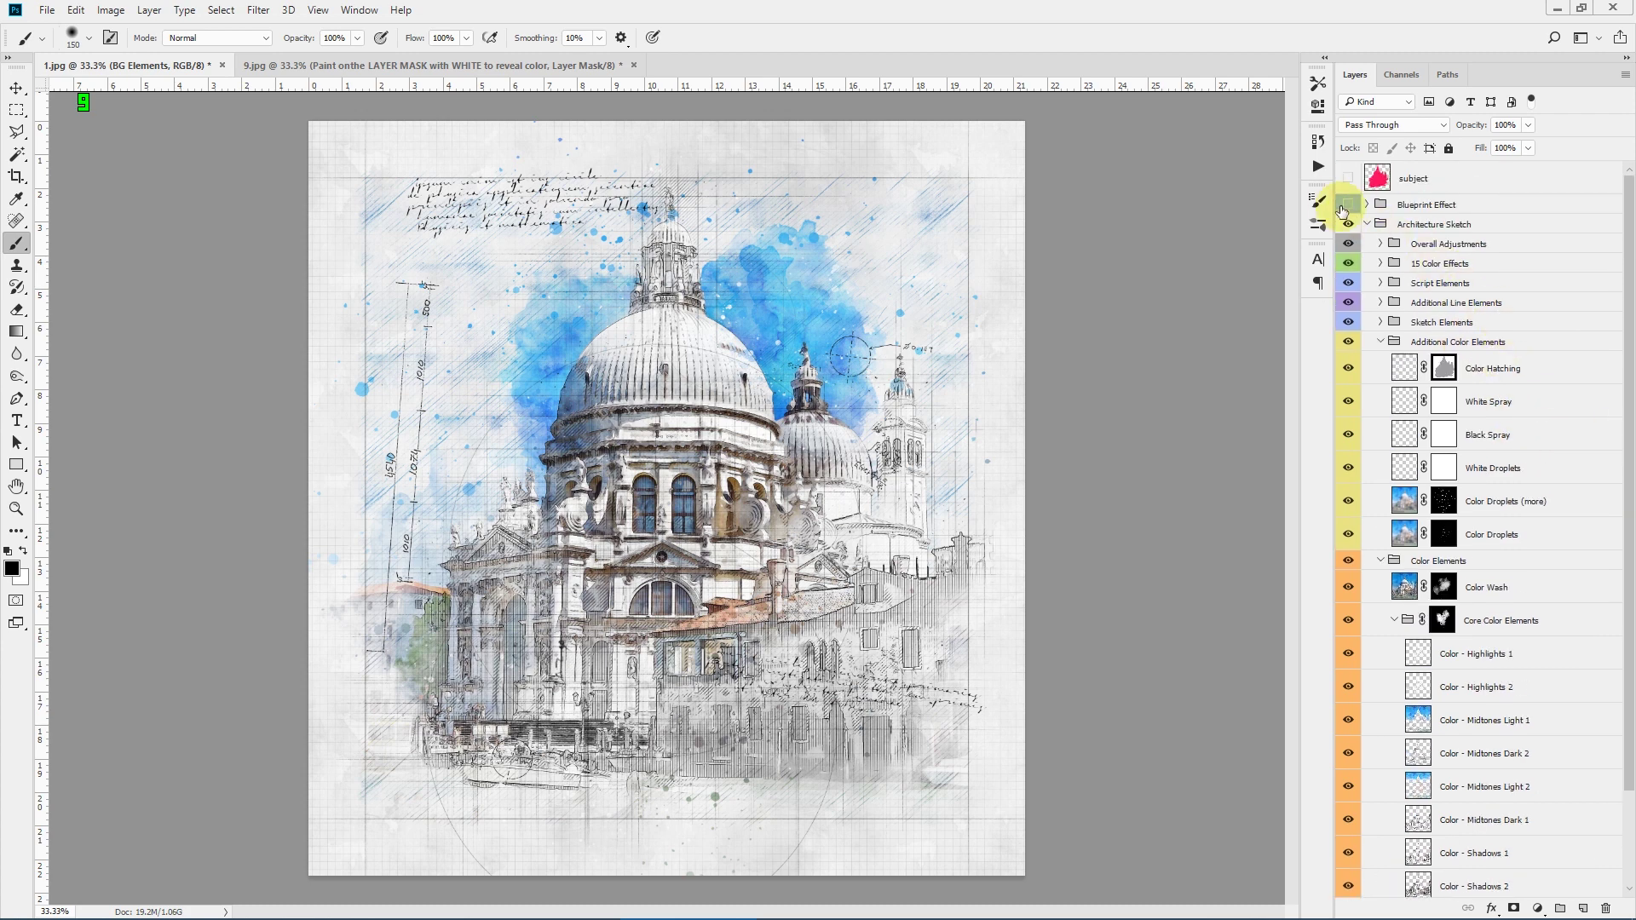
click(1348, 204)
scroll(1526, 333, down, 3)
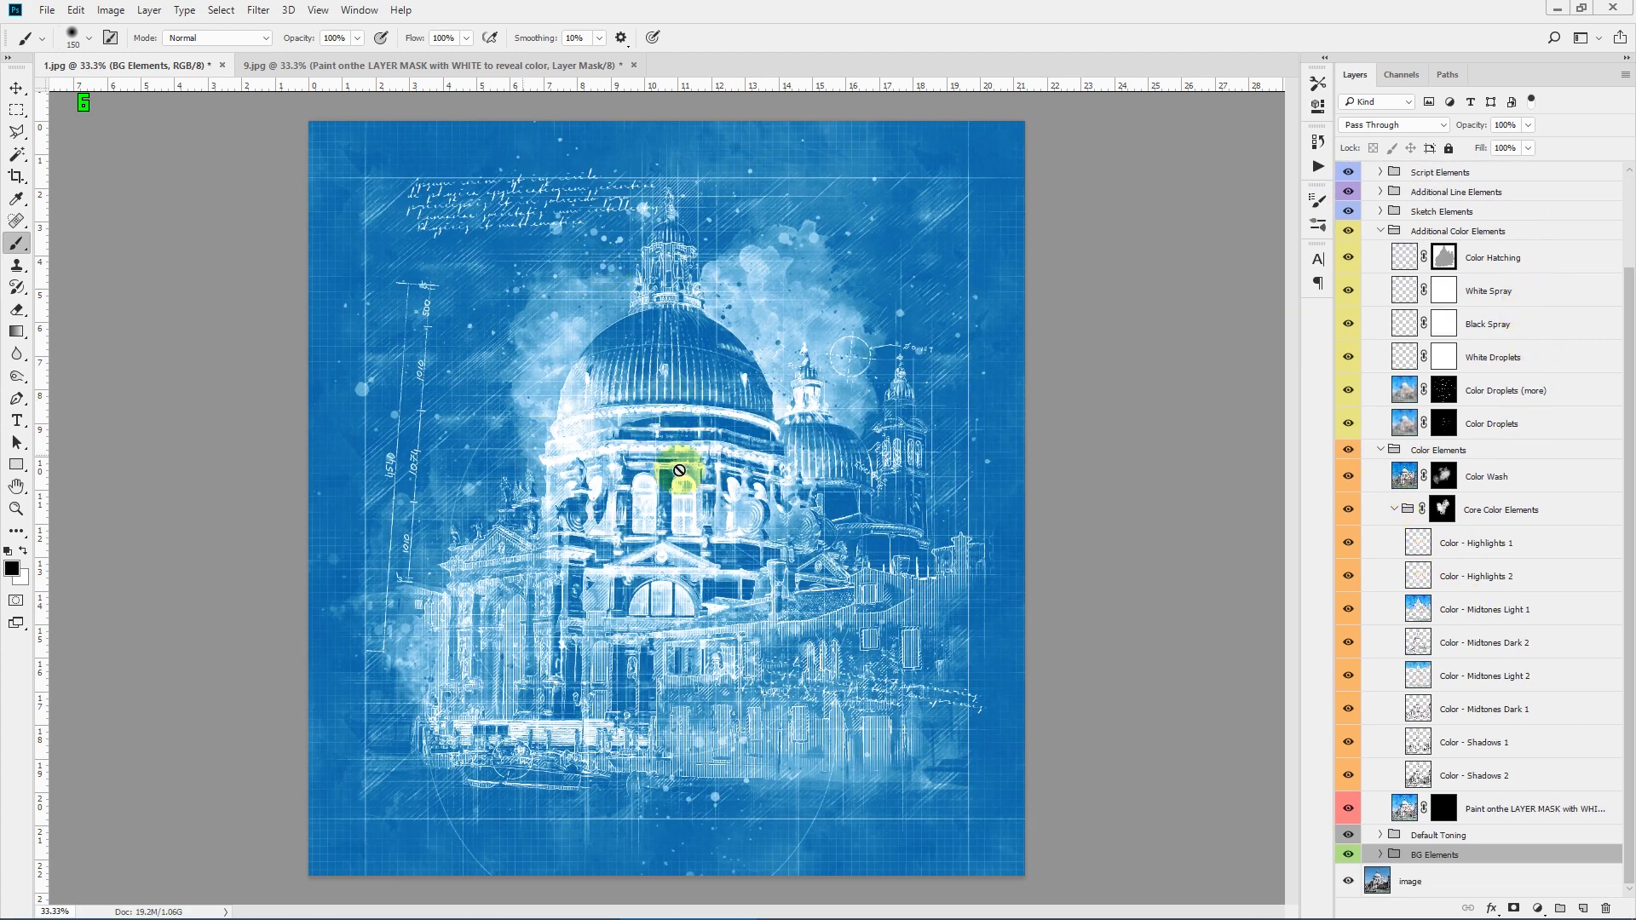
click(1348, 231)
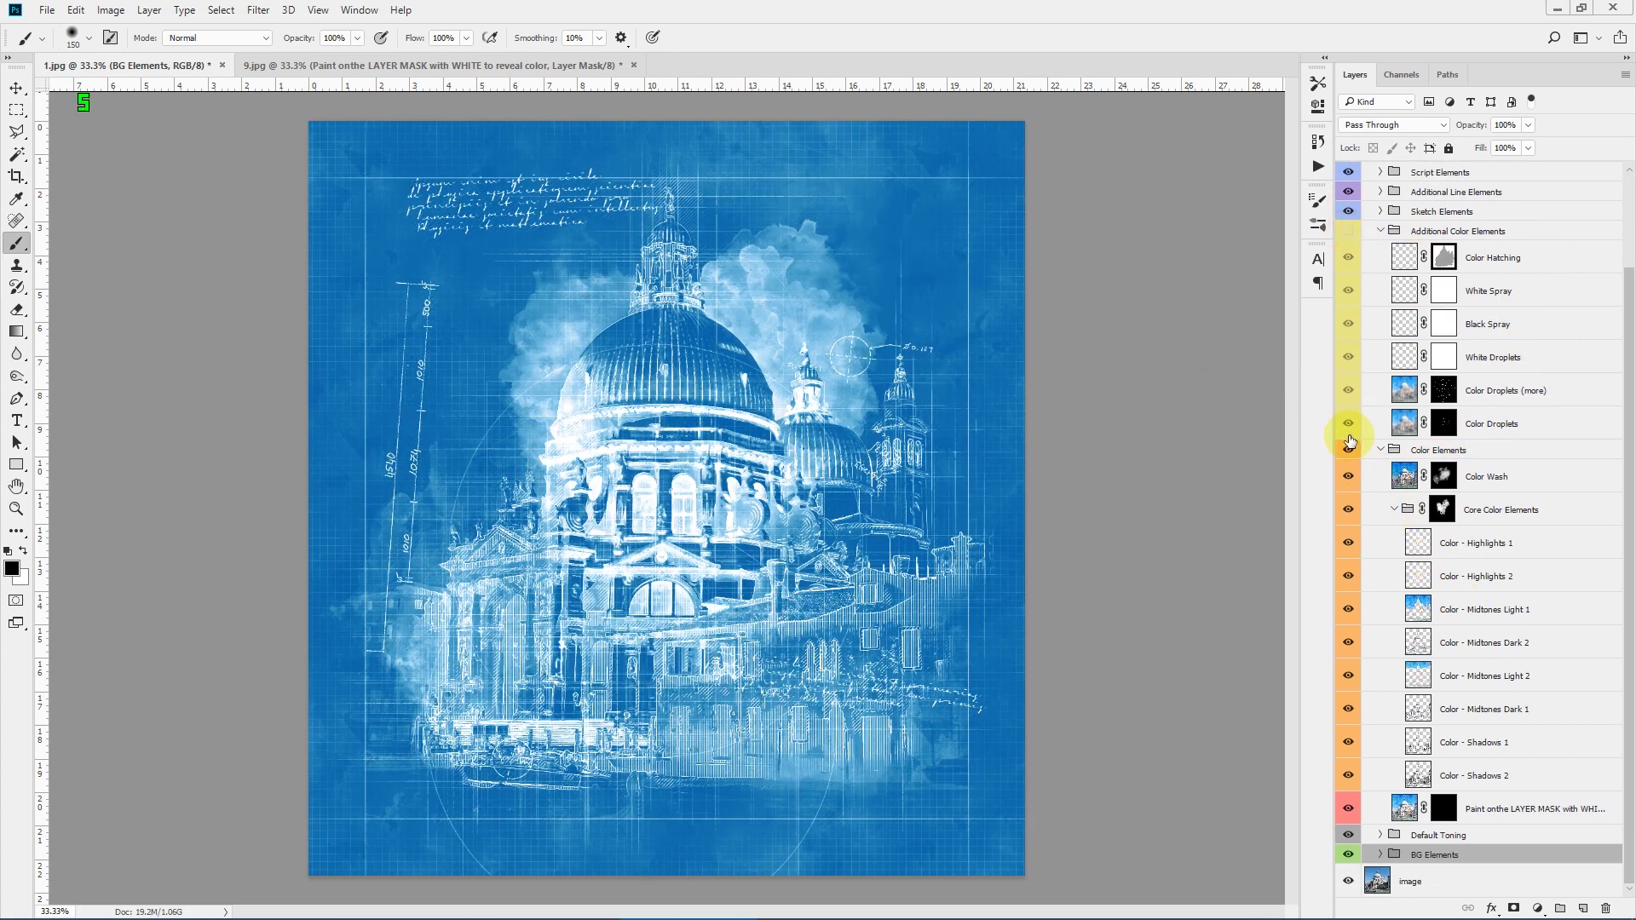
click(1348, 450)
click(1348, 835)
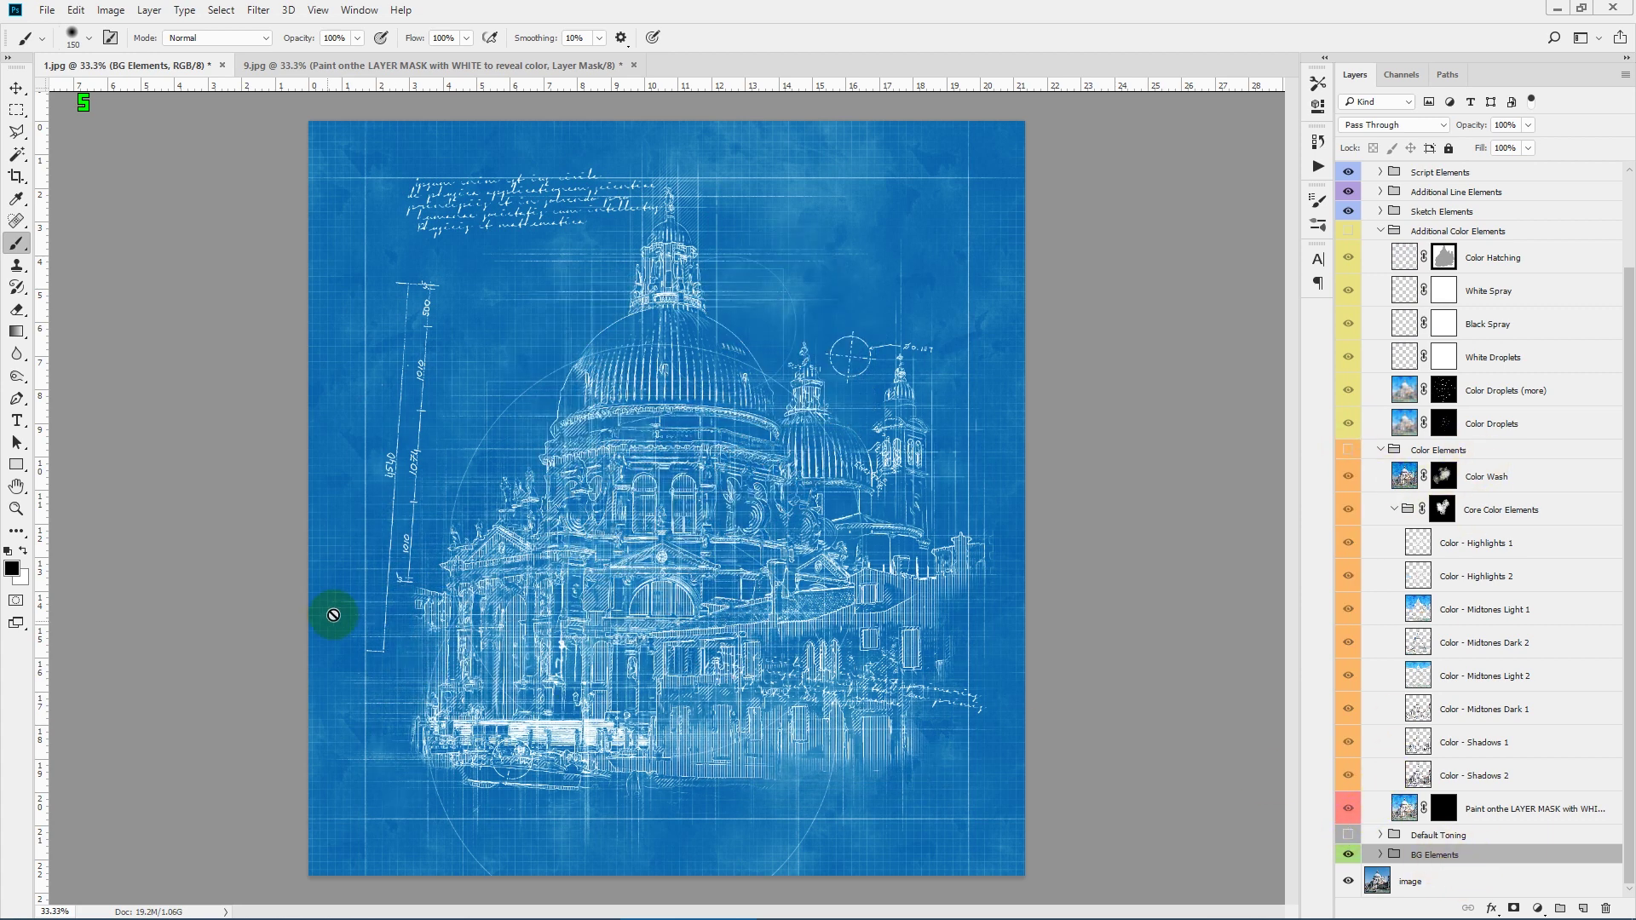
Step: Zoom in on the blueprint dome to examine its line work, then fit the image on screen
click(16, 509)
click(730, 300)
click(712, 318)
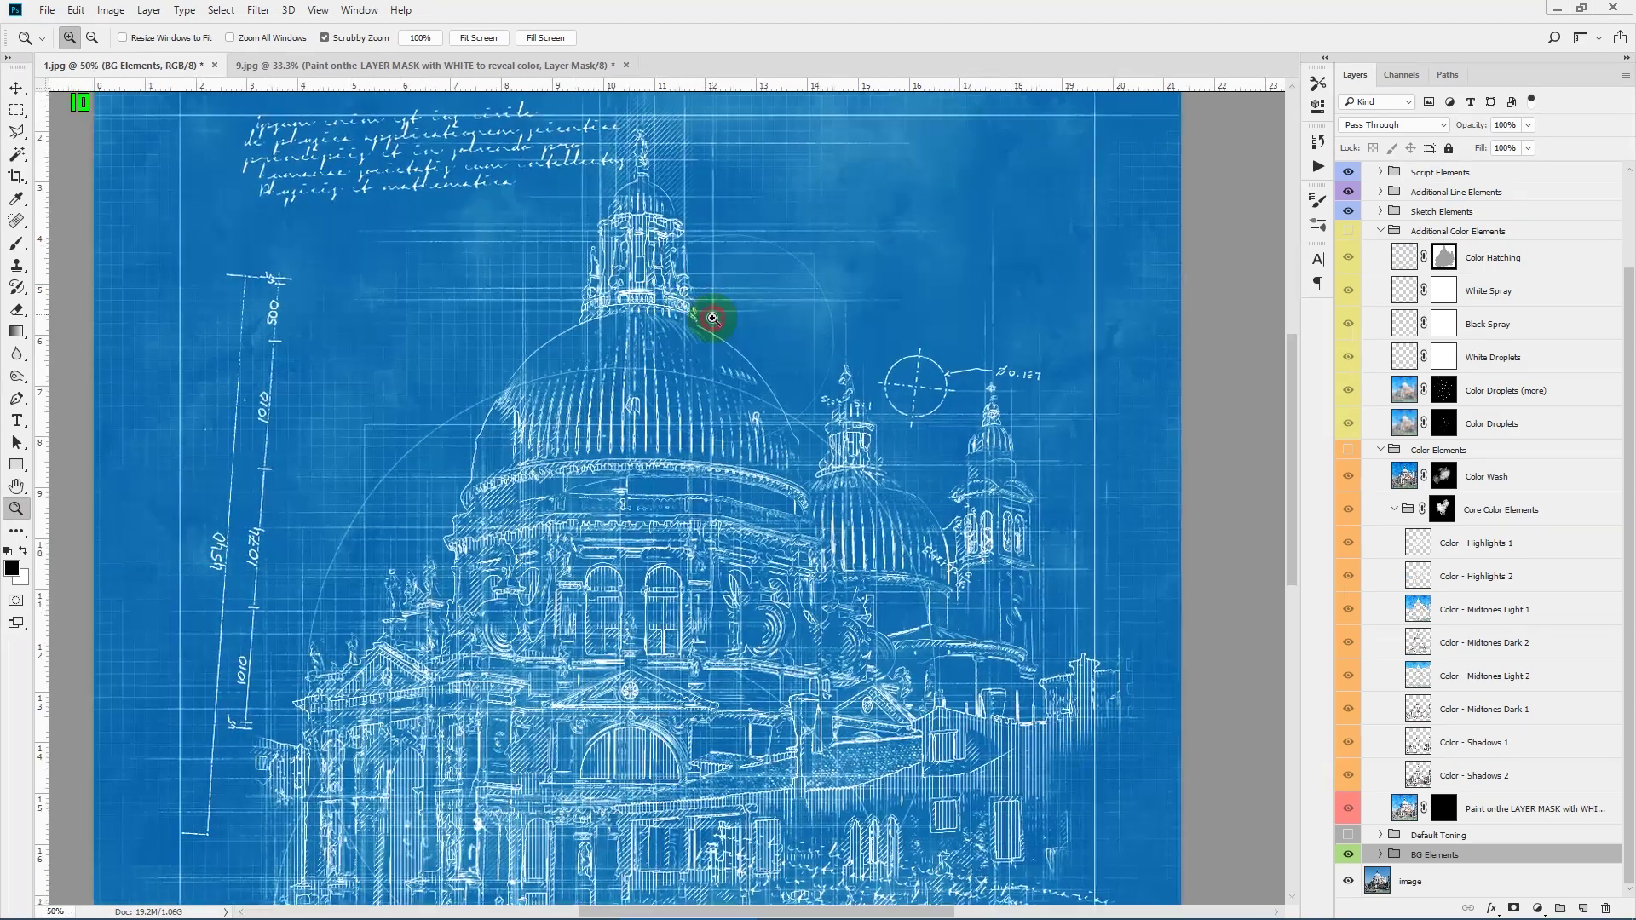
scroll(818, 358, down, 2)
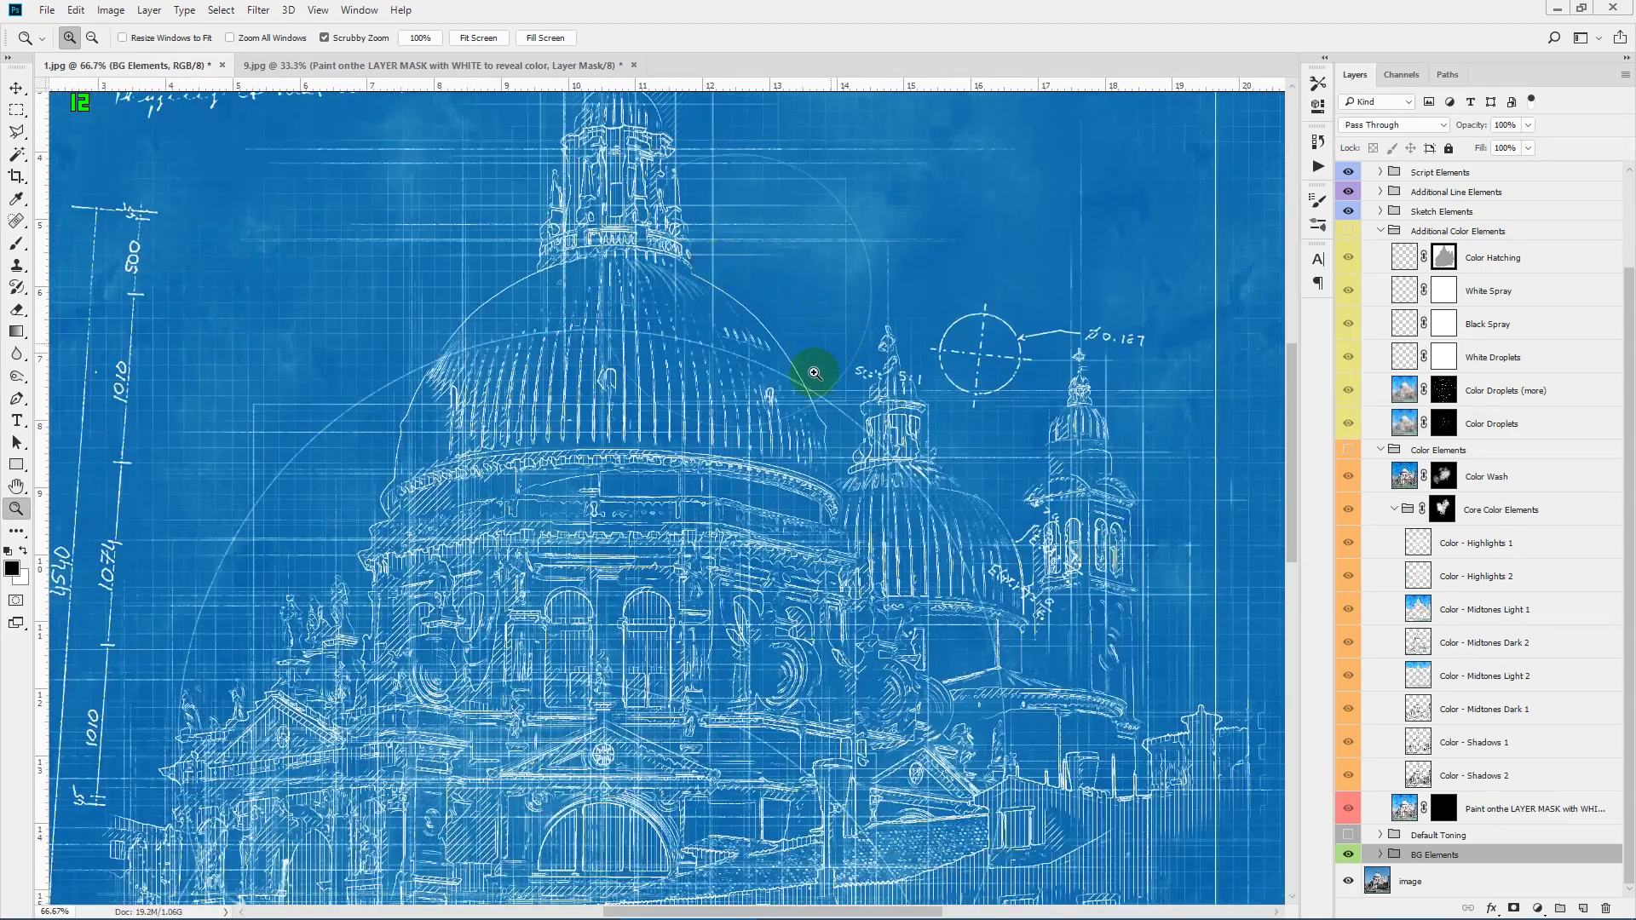
click(478, 38)
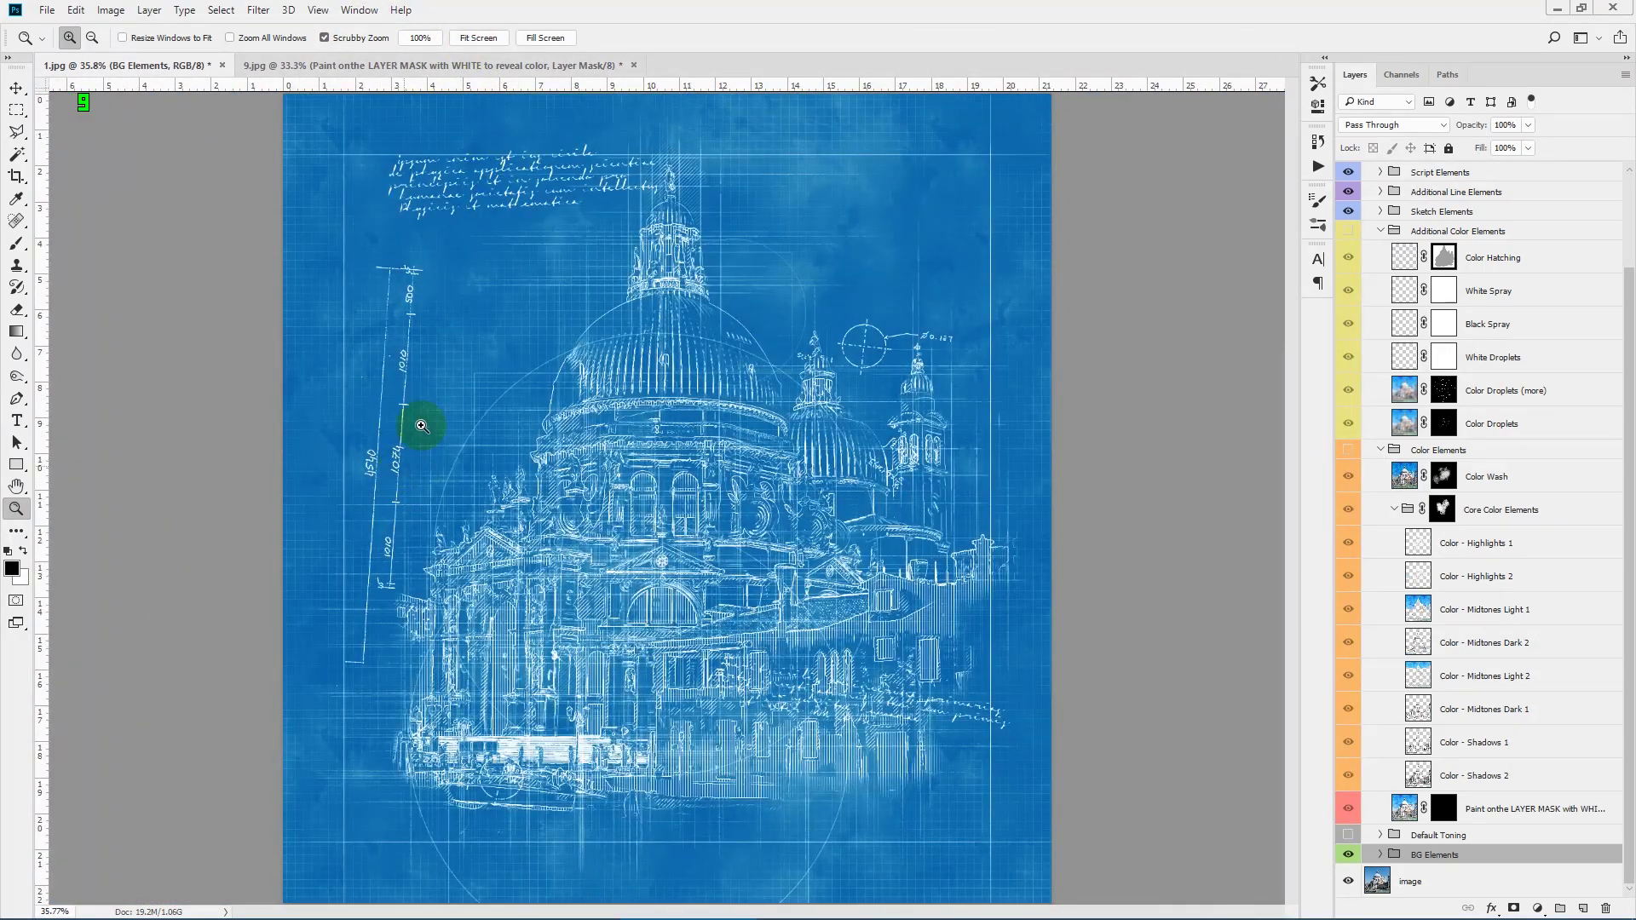
Step: Hide the Blueprint Effect group and show the Color Elements, Additional Color Elements and Default Toning groups again
scroll(1406, 310, up, 3)
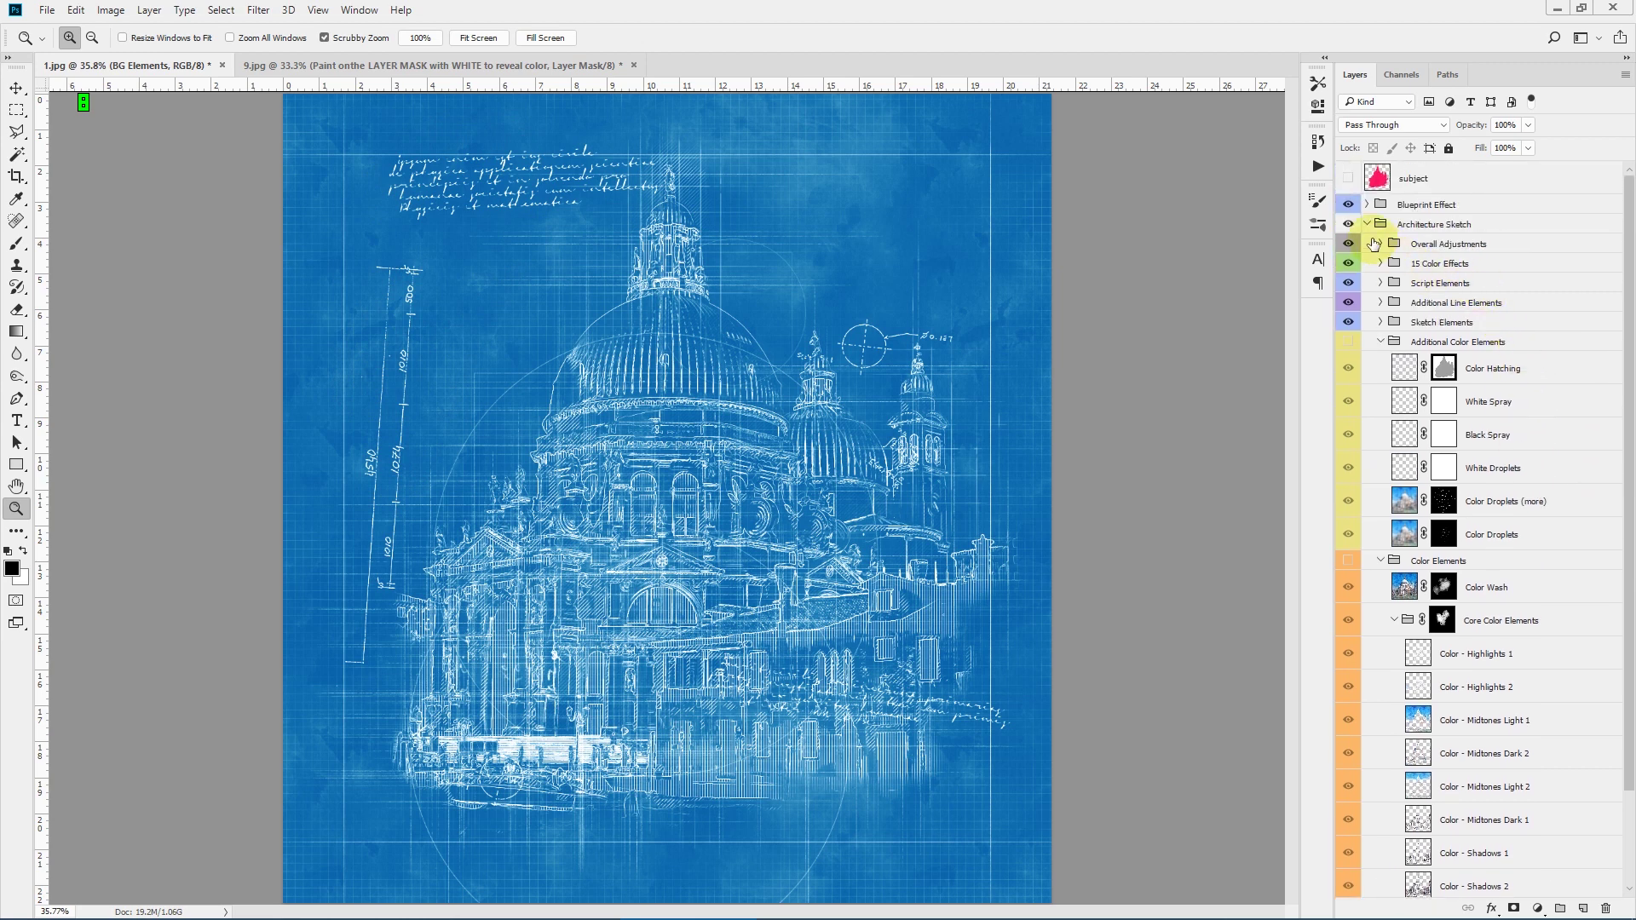
click(1348, 204)
scroll(1380, 452, down, 3)
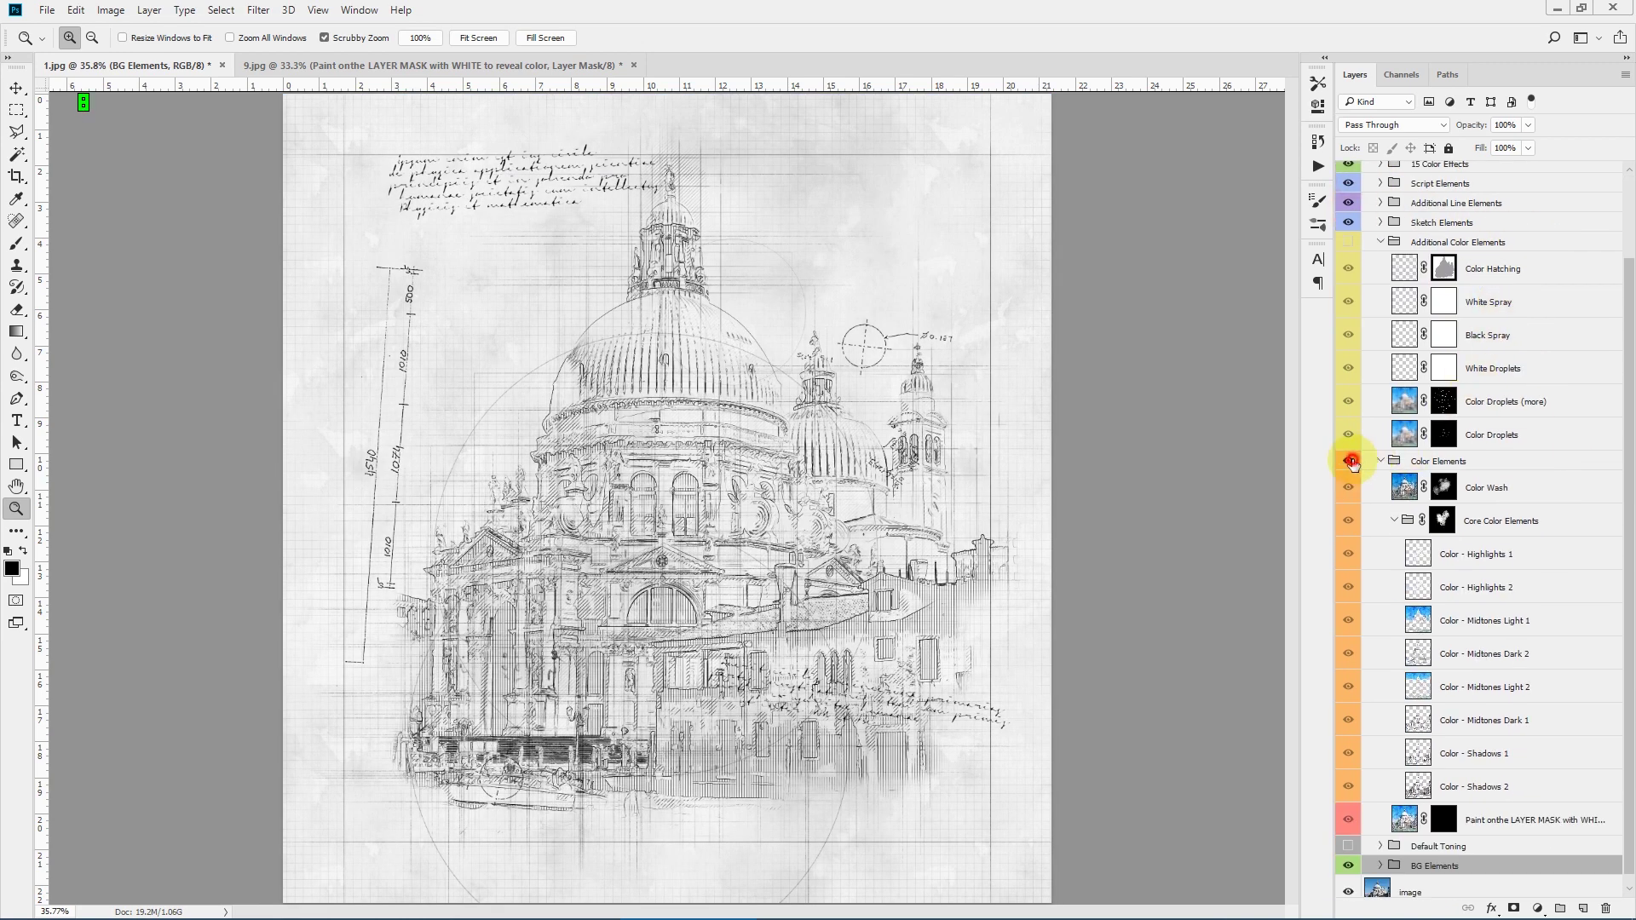
click(1348, 461)
click(1348, 242)
click(1348, 846)
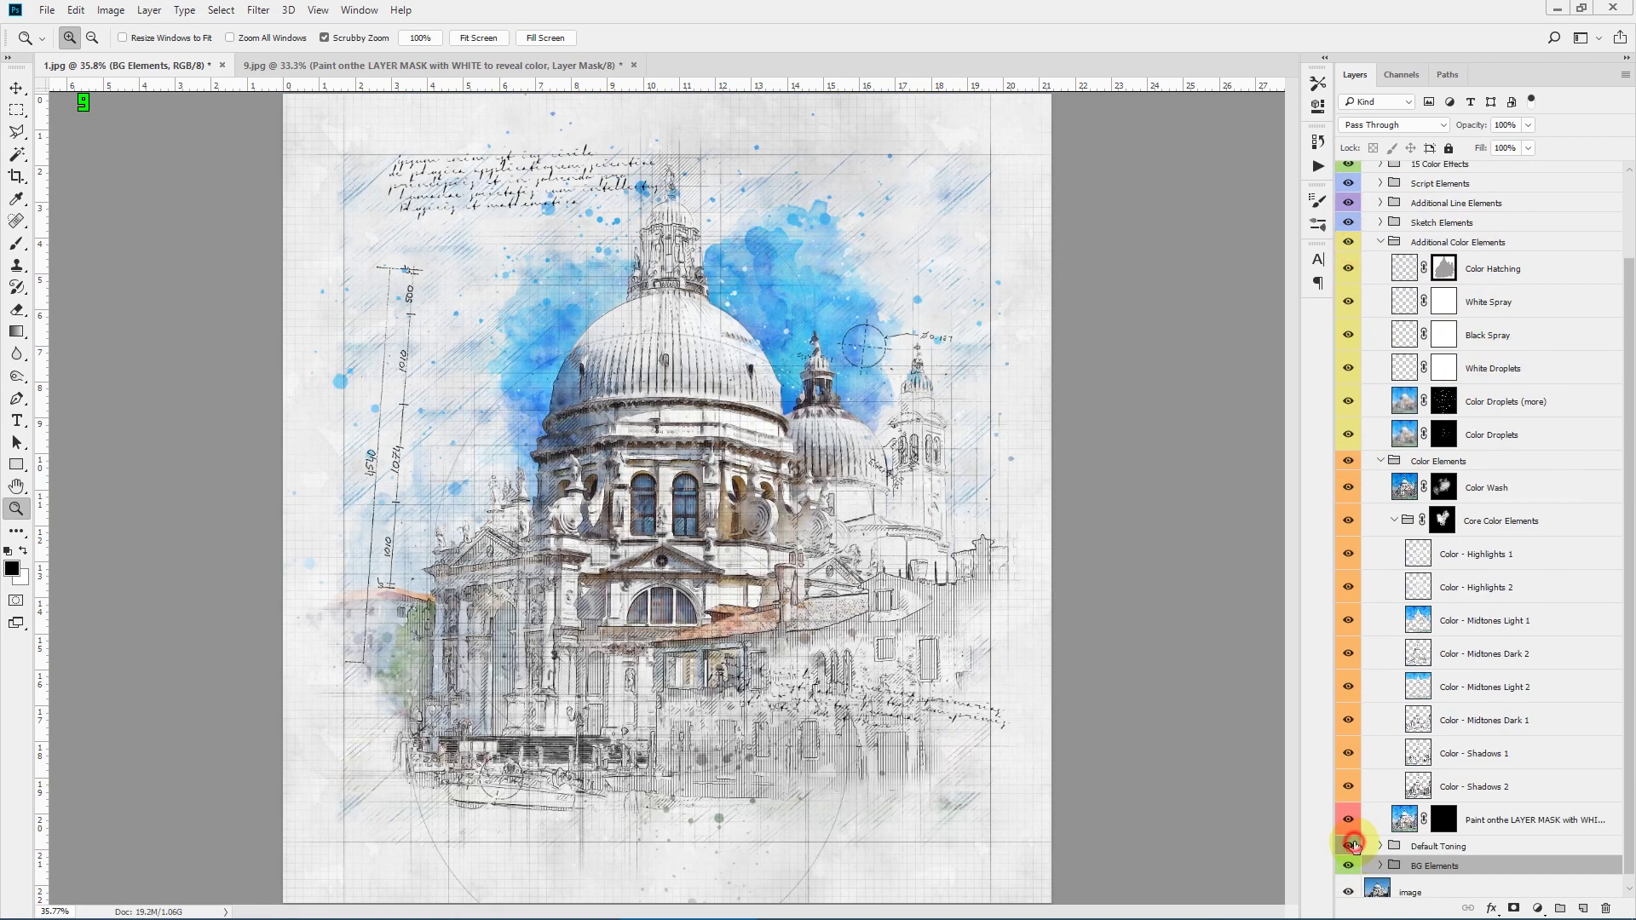
Step: Widen the Layers panel, target the mask of the Paint on the LAYER MASK layer and make white the foreground colour
scroll(1461, 676, down, 1)
click(1513, 807)
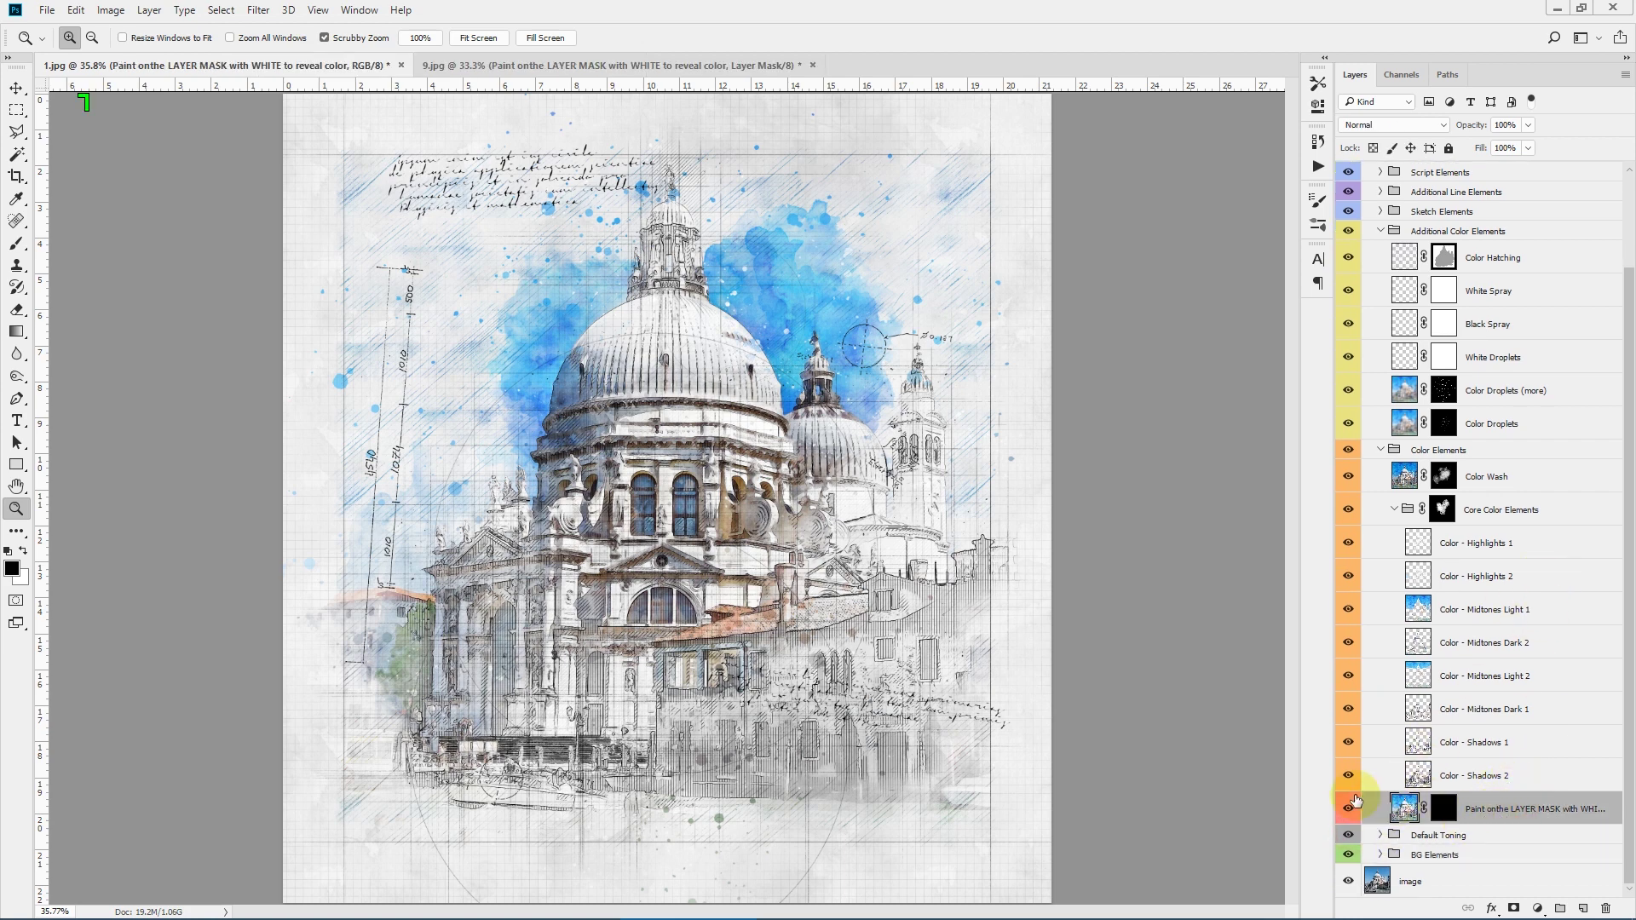
mouse_move(1334, 796)
mouse_down()
mouse_move(1205, 793)
mouse_move(1311, 795)
mouse_up()
click(1380, 808)
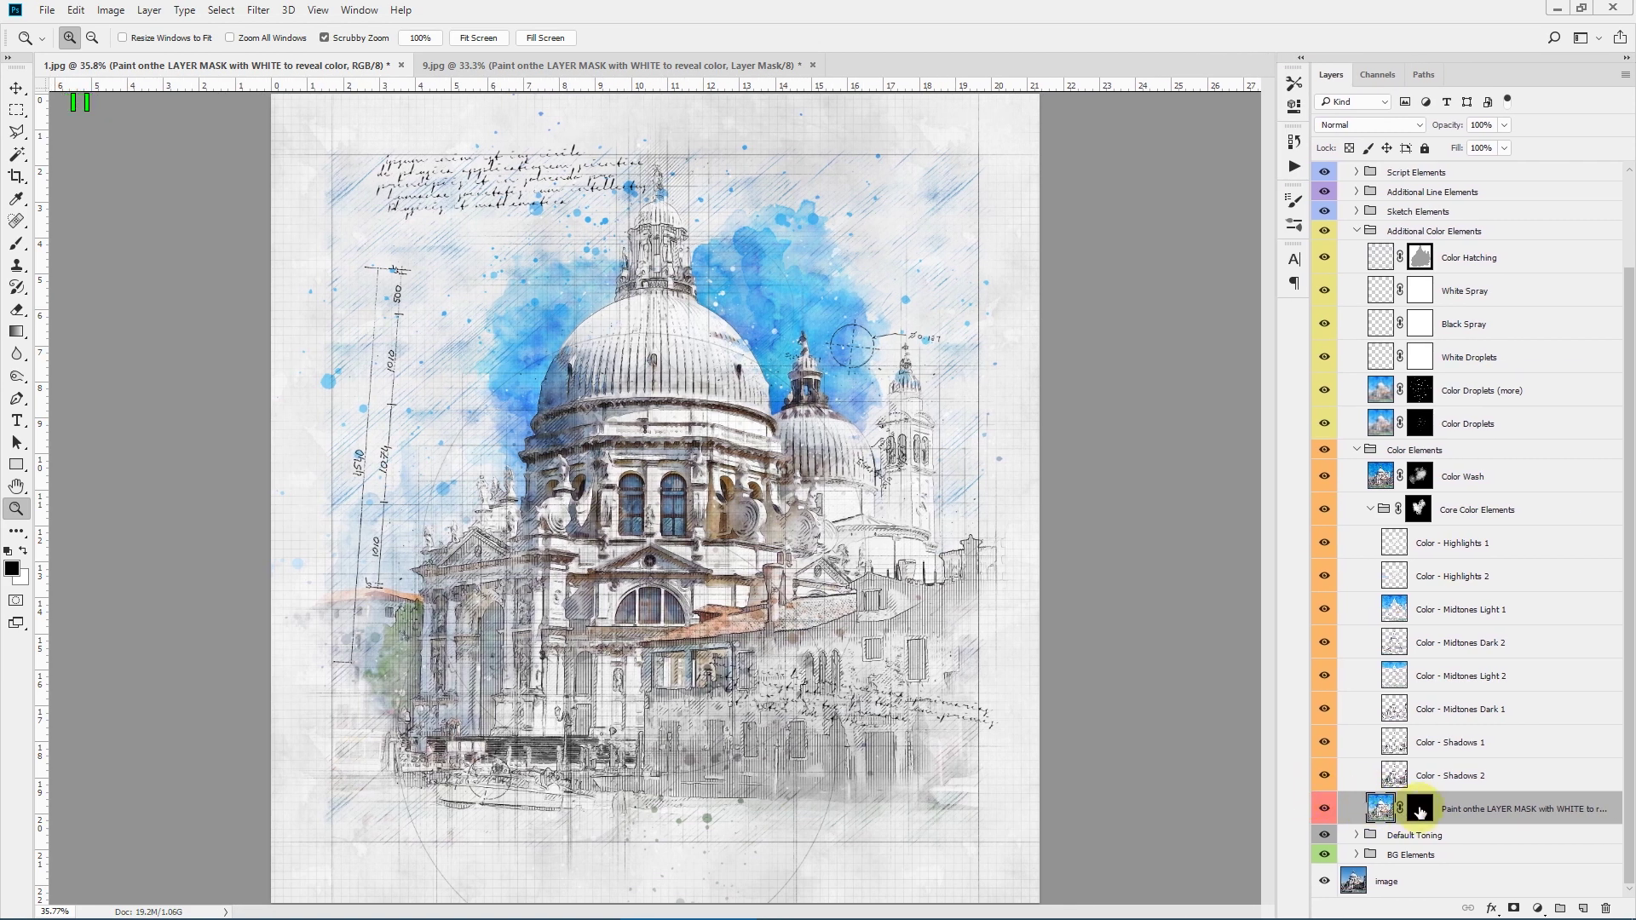
click(1421, 809)
key(x)
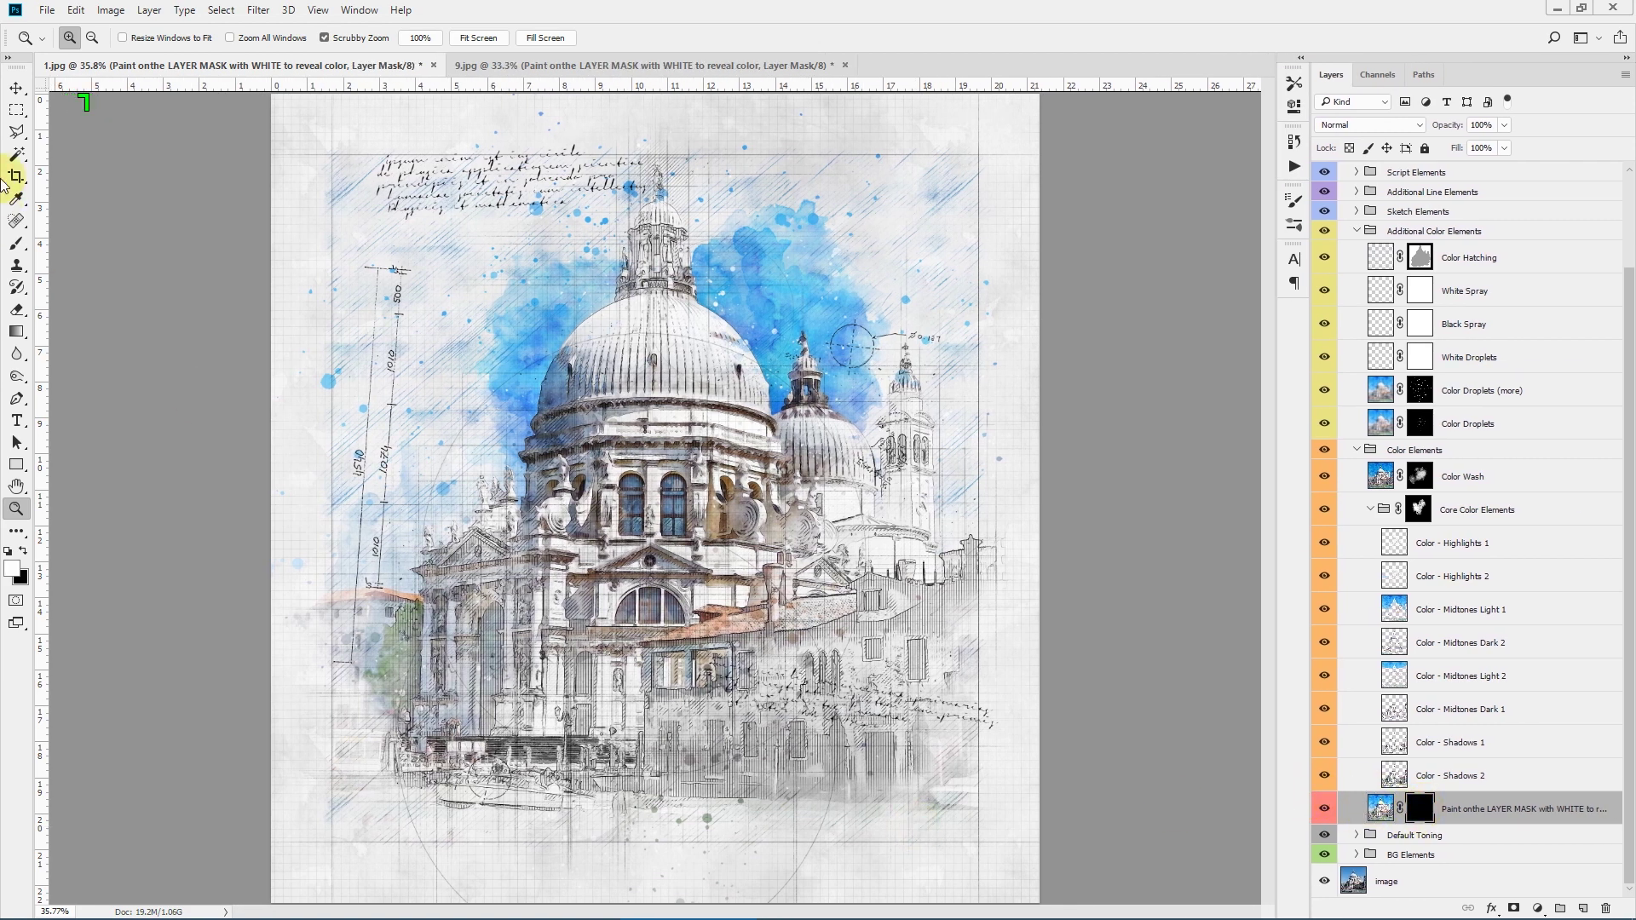
Step: Paint on the mask with the archi_2_br_10 brush at 1250 px, revealing colour from the small tower to the rooftops and around the dome's lantern
click(18, 245)
click(86, 43)
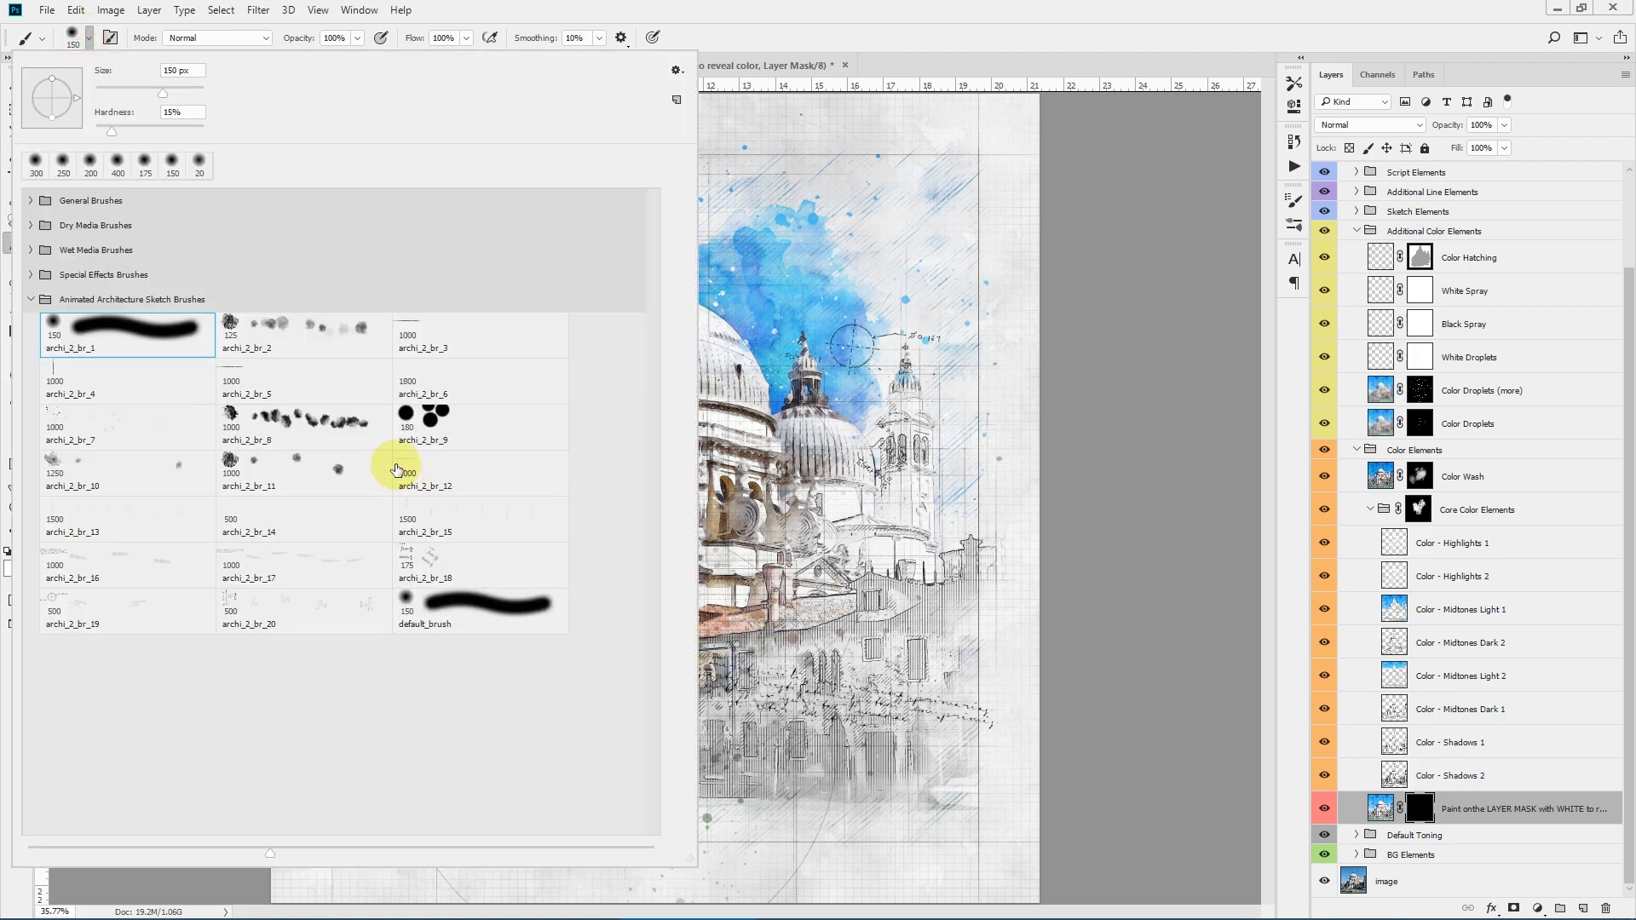
click(106, 484)
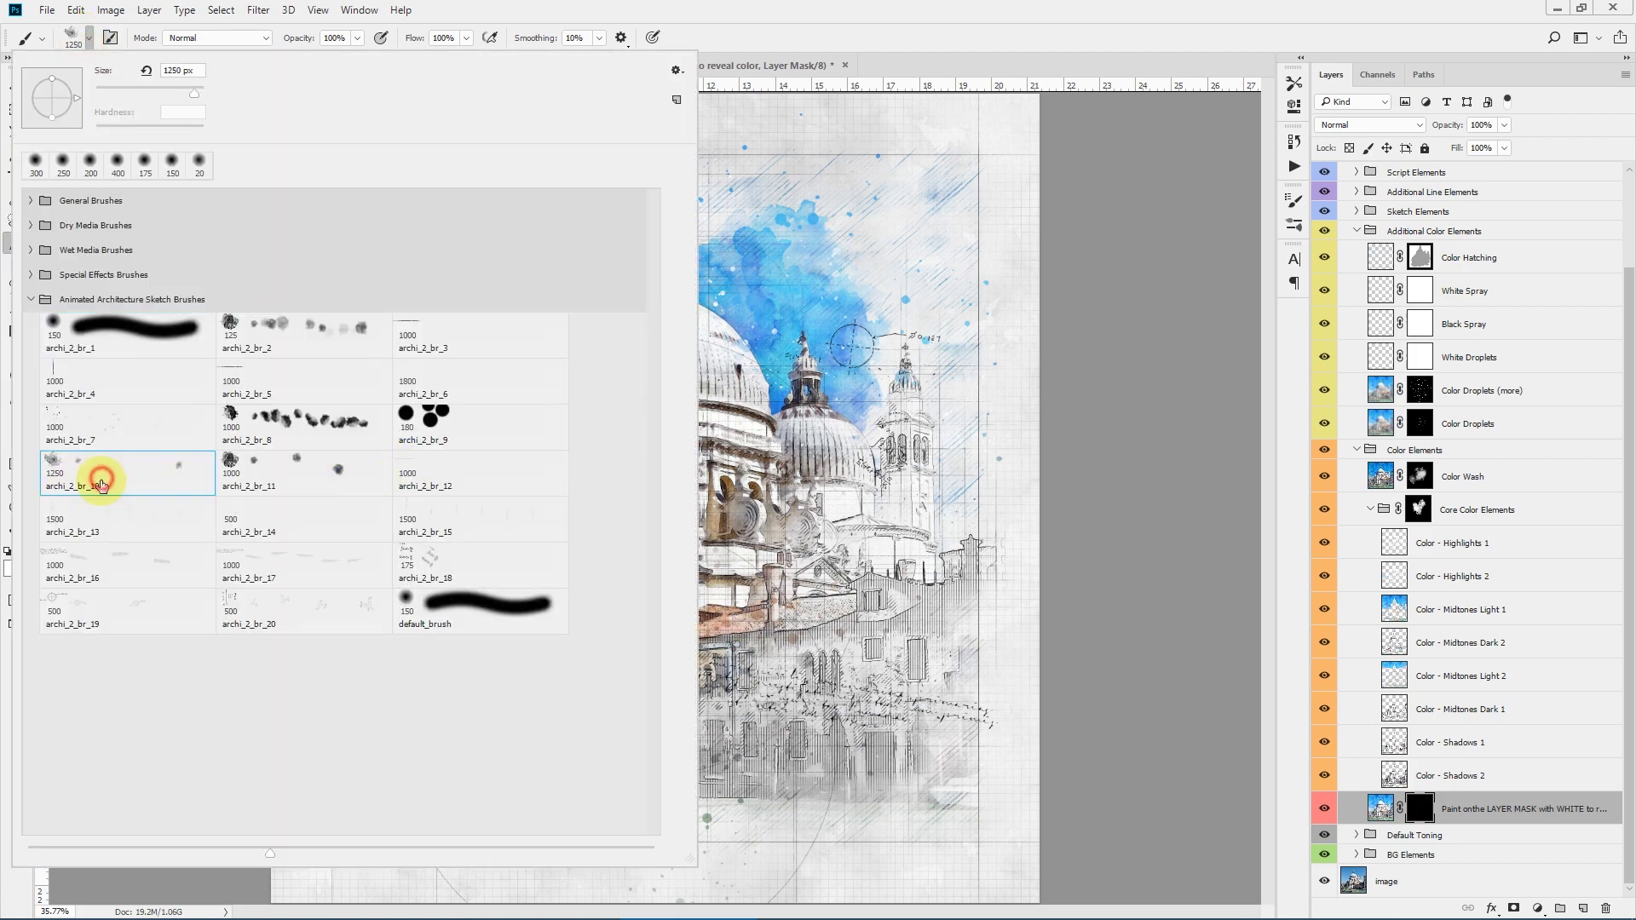
click(943, 9)
mouse_move(895, 358)
mouse_down()
mouse_move(778, 621)
mouse_move(858, 730)
mouse_move(756, 659)
mouse_move(657, 730)
mouse_move(694, 657)
mouse_up()
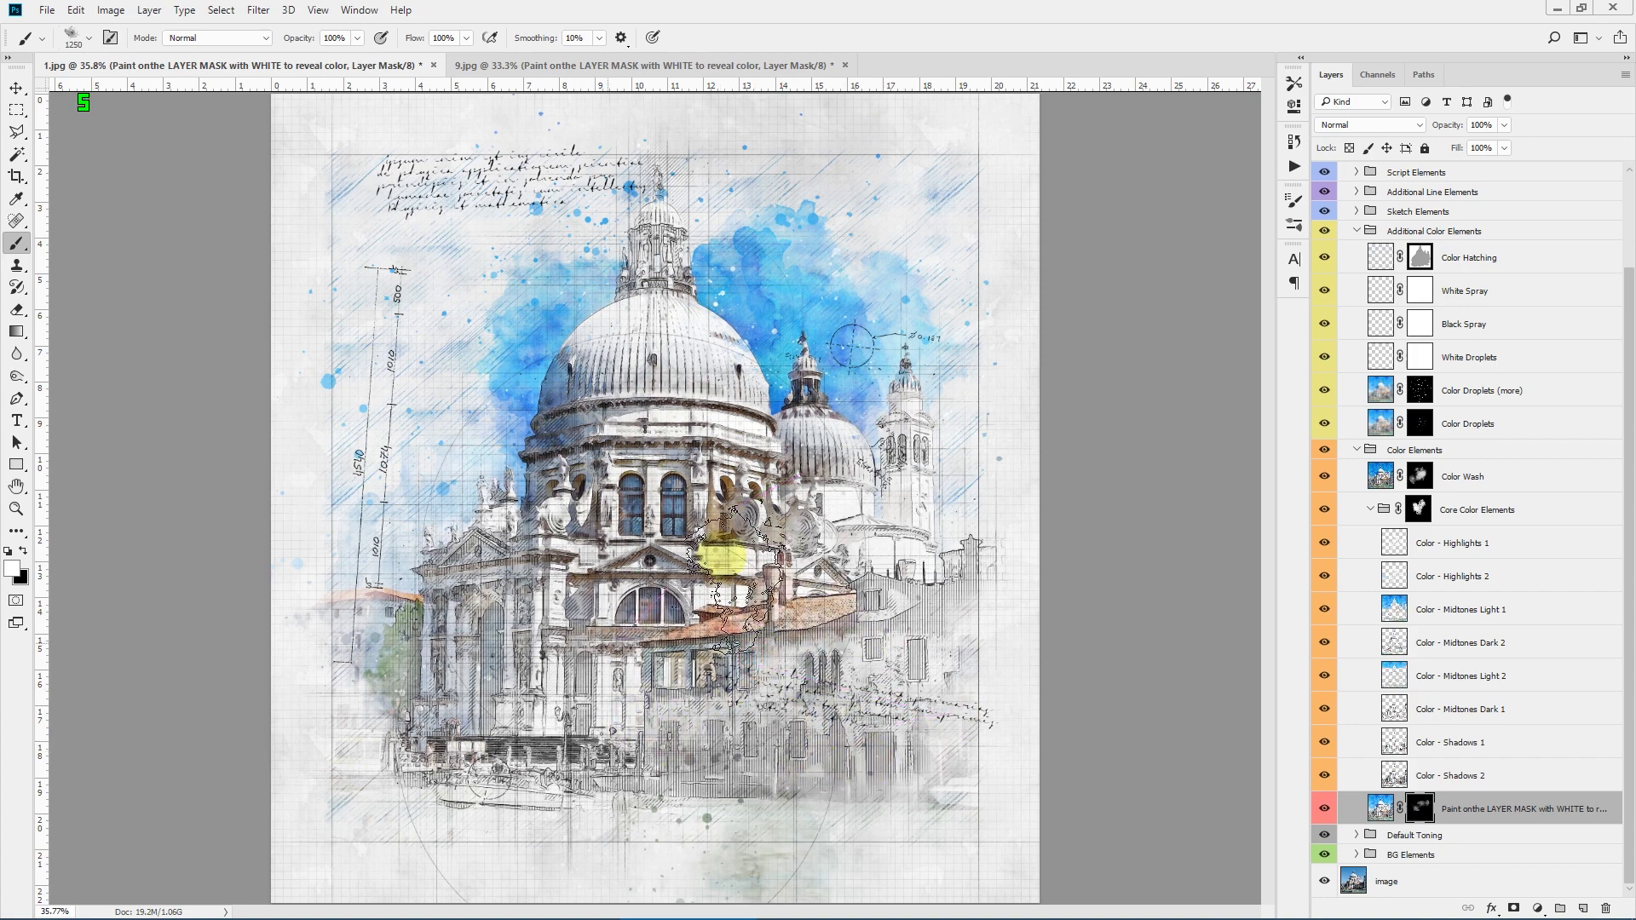
drag(694, 226, 554, 187)
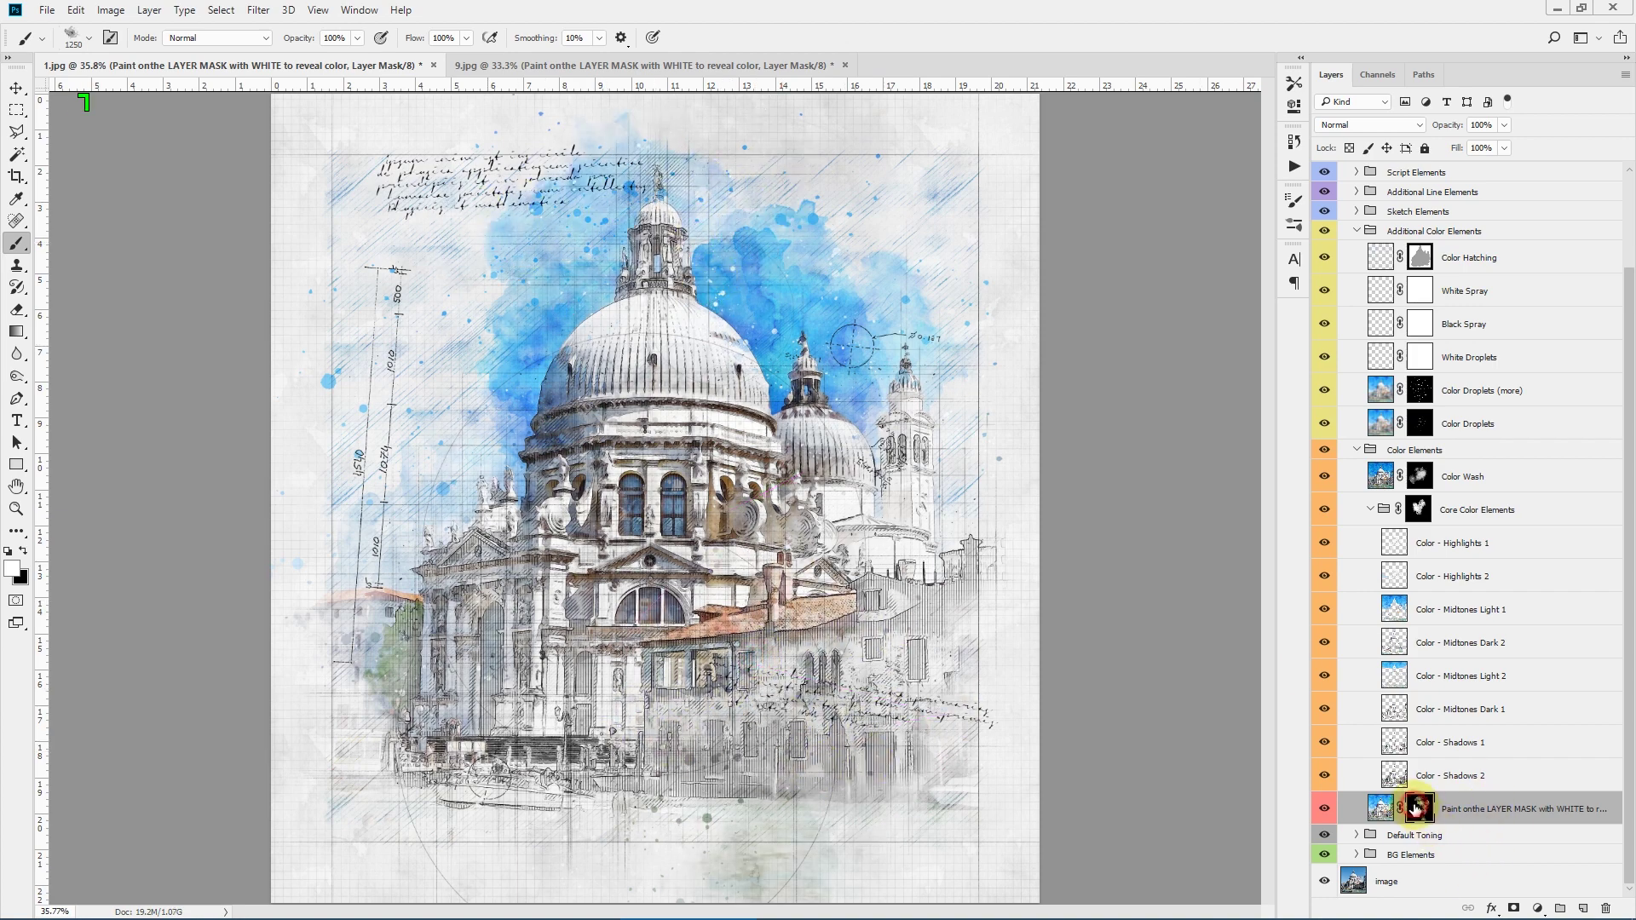
Step: Fill the mask of the Paint on the LAYER MASK layer with black, then hide and reshow the Color Elements group
key(ctrl+BackSpace)
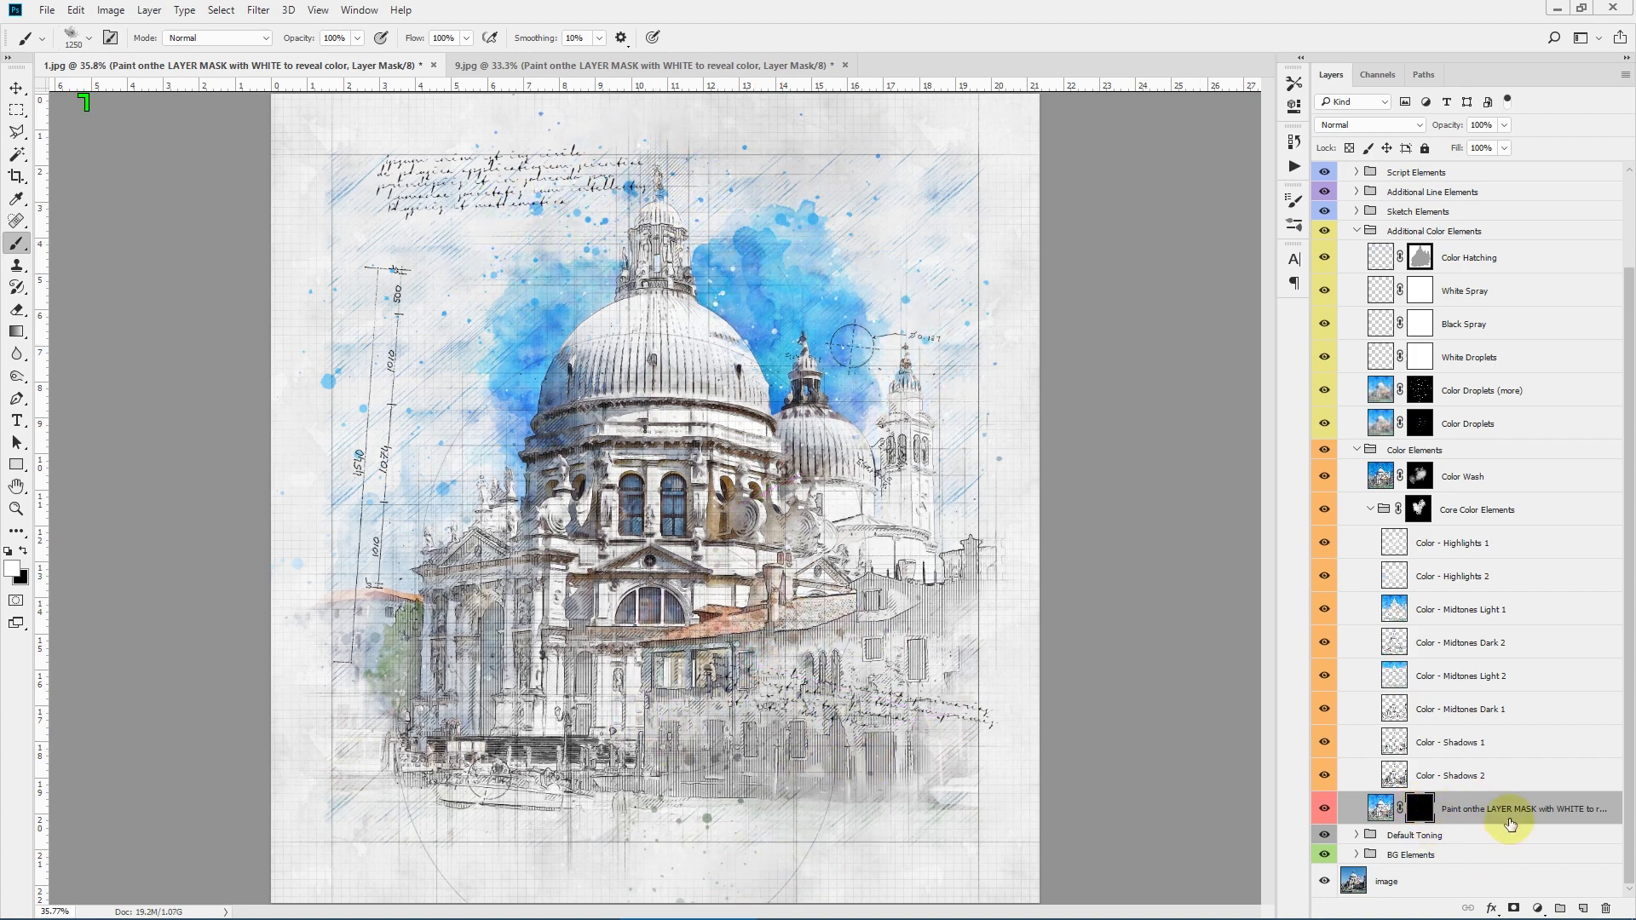
click(1400, 454)
click(1323, 450)
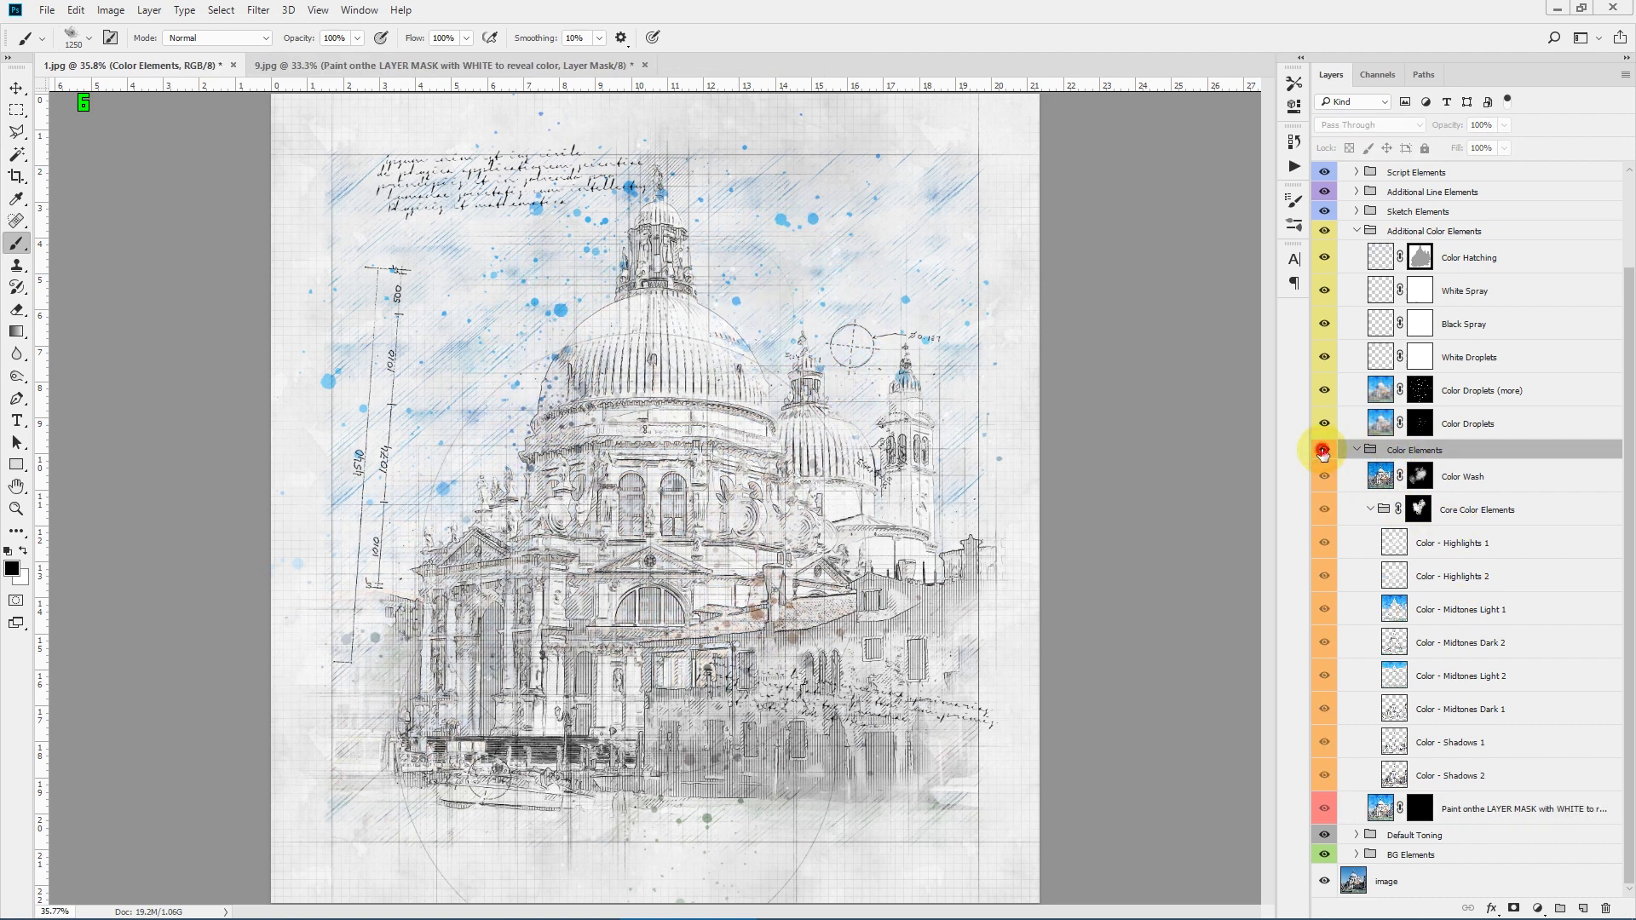
click(1324, 450)
Step: Hide and reshow the Core Color Elements group to judge its effect, then target its layer mask
key(x)
click(1513, 511)
click(1318, 505)
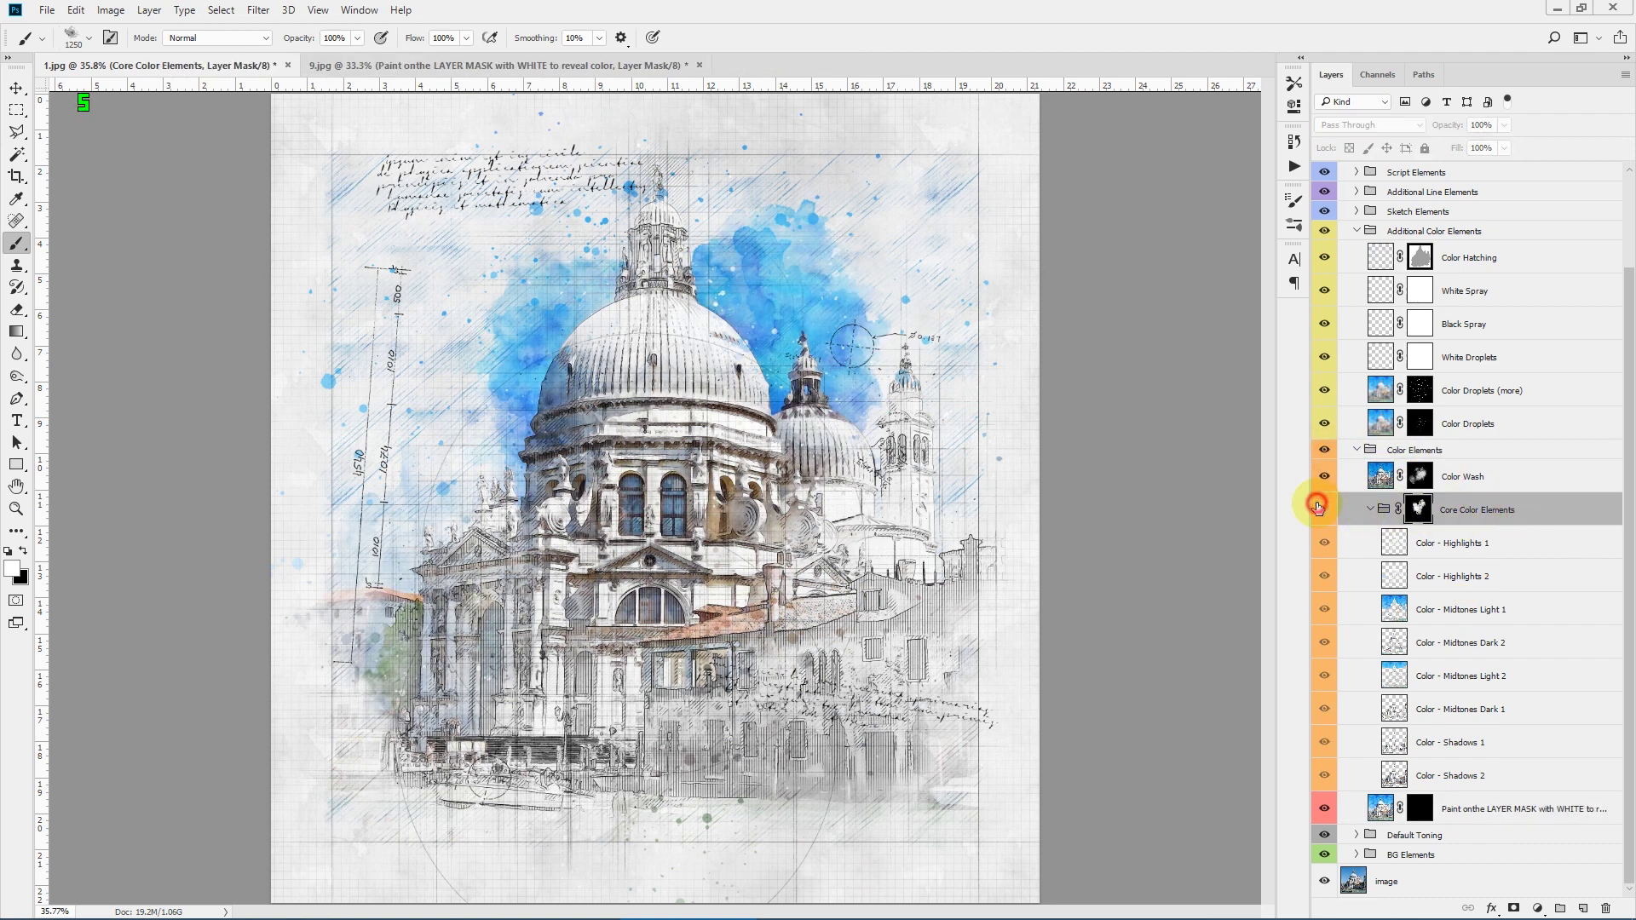
click(1319, 508)
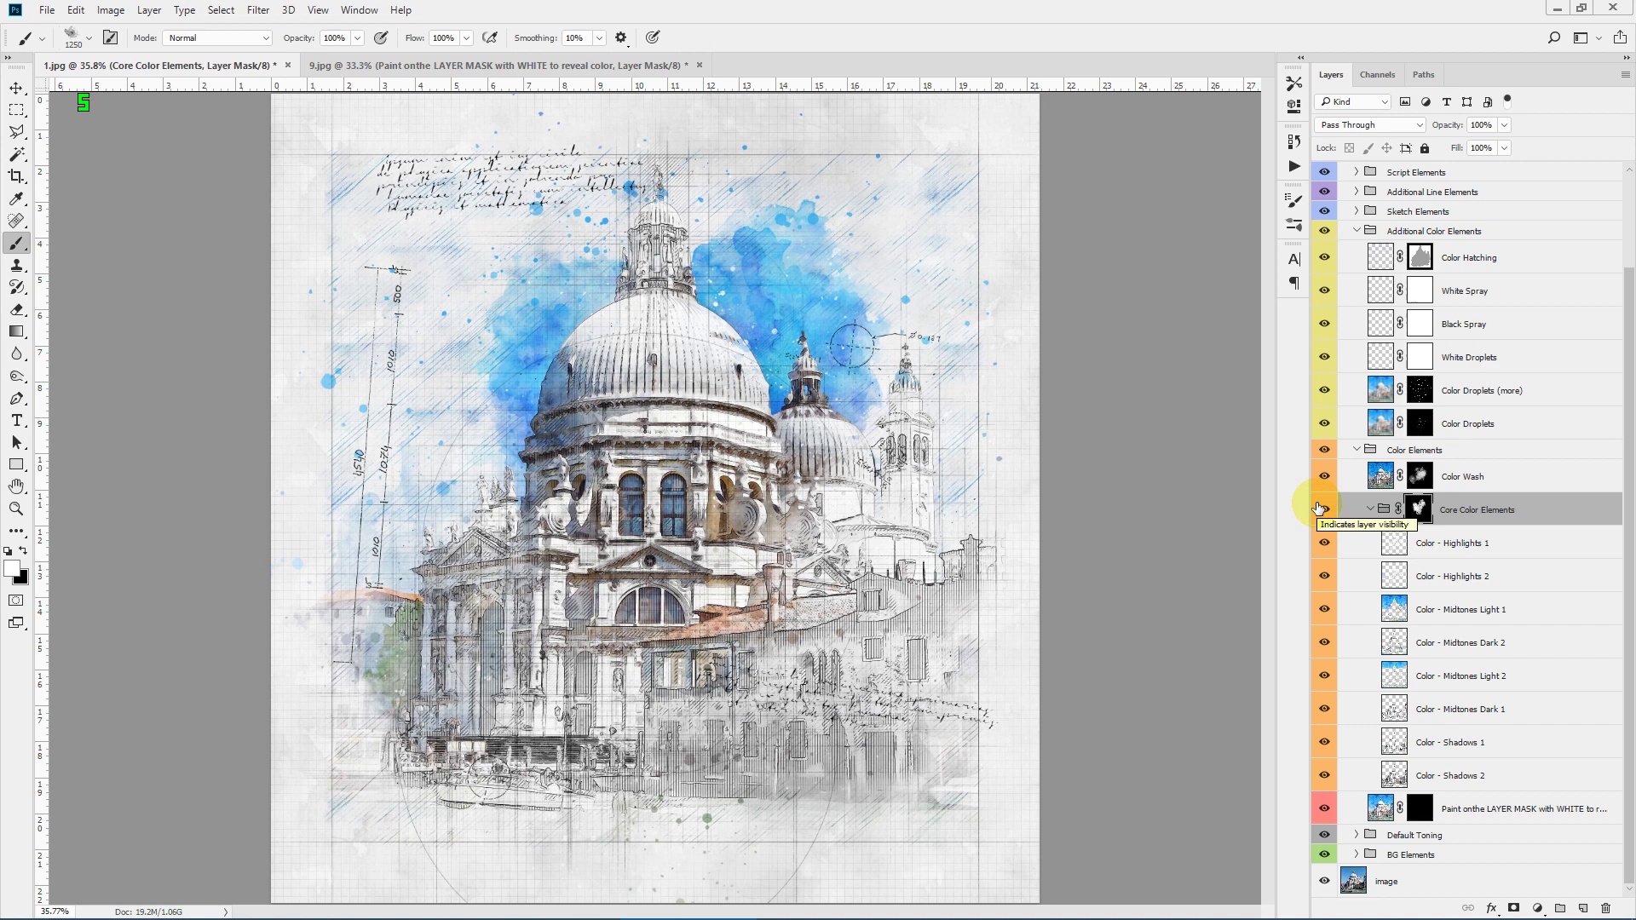
click(1395, 542)
click(1418, 510)
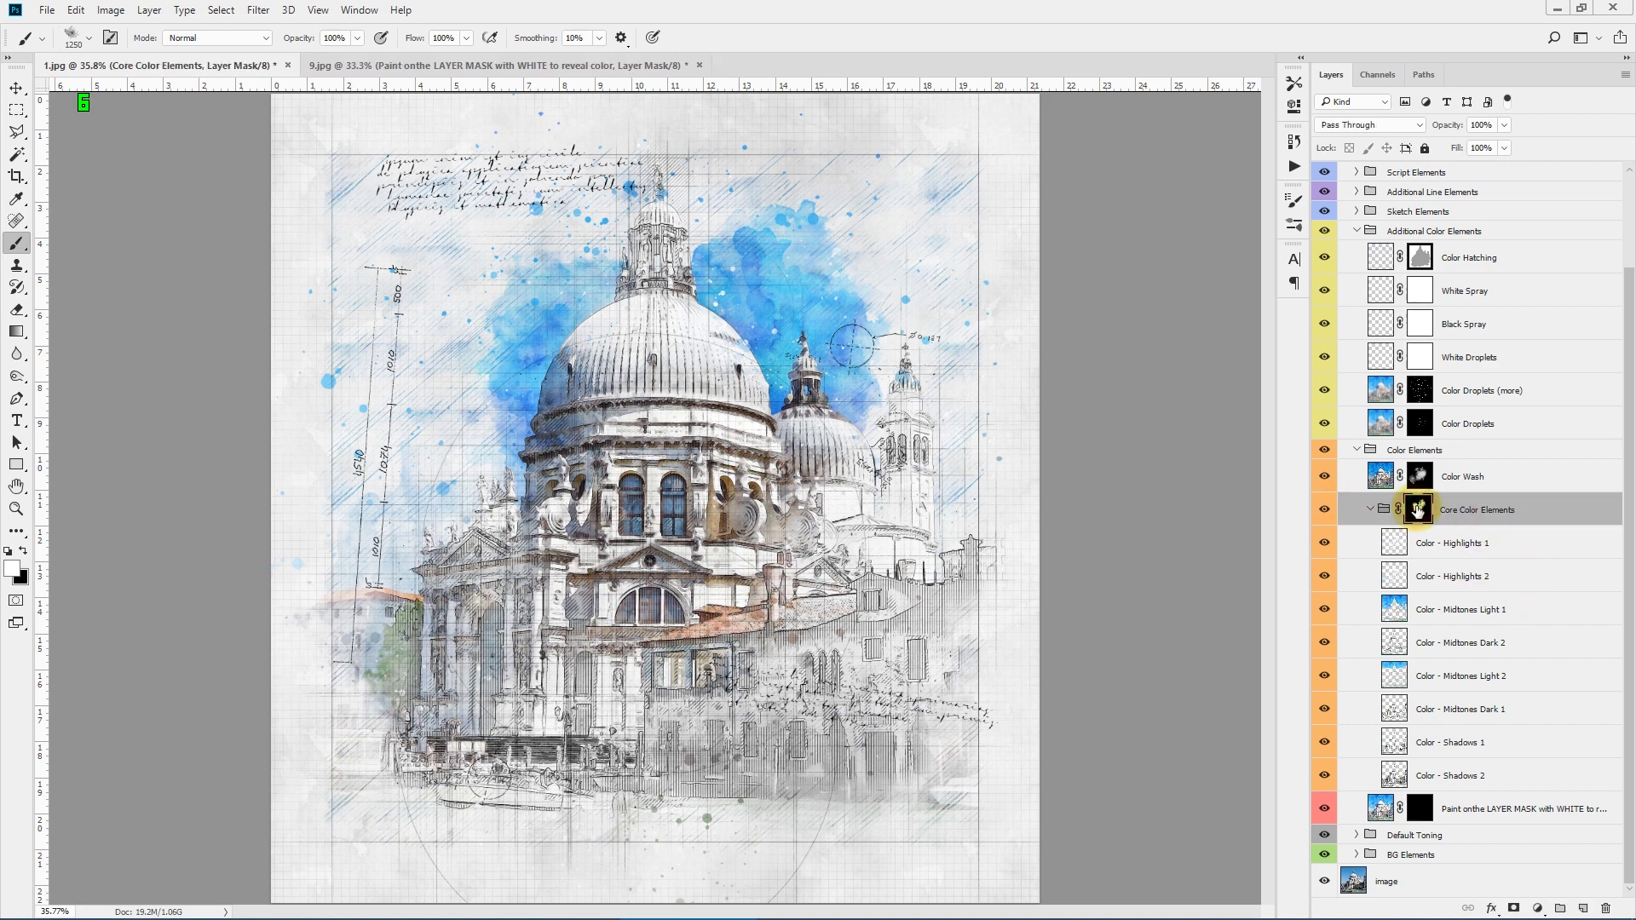
mouse_move(828, 547)
mouse_down()
mouse_move(852, 634)
mouse_move(751, 692)
mouse_move(758, 720)
mouse_move(903, 452)
mouse_move(788, 475)
mouse_move(668, 676)
mouse_move(844, 660)
mouse_up()
Step: Hide Color Wash and the Core Color Elements layers from Highlights 1 down to Midtones Light 2
click(1324, 542)
click(1324, 609)
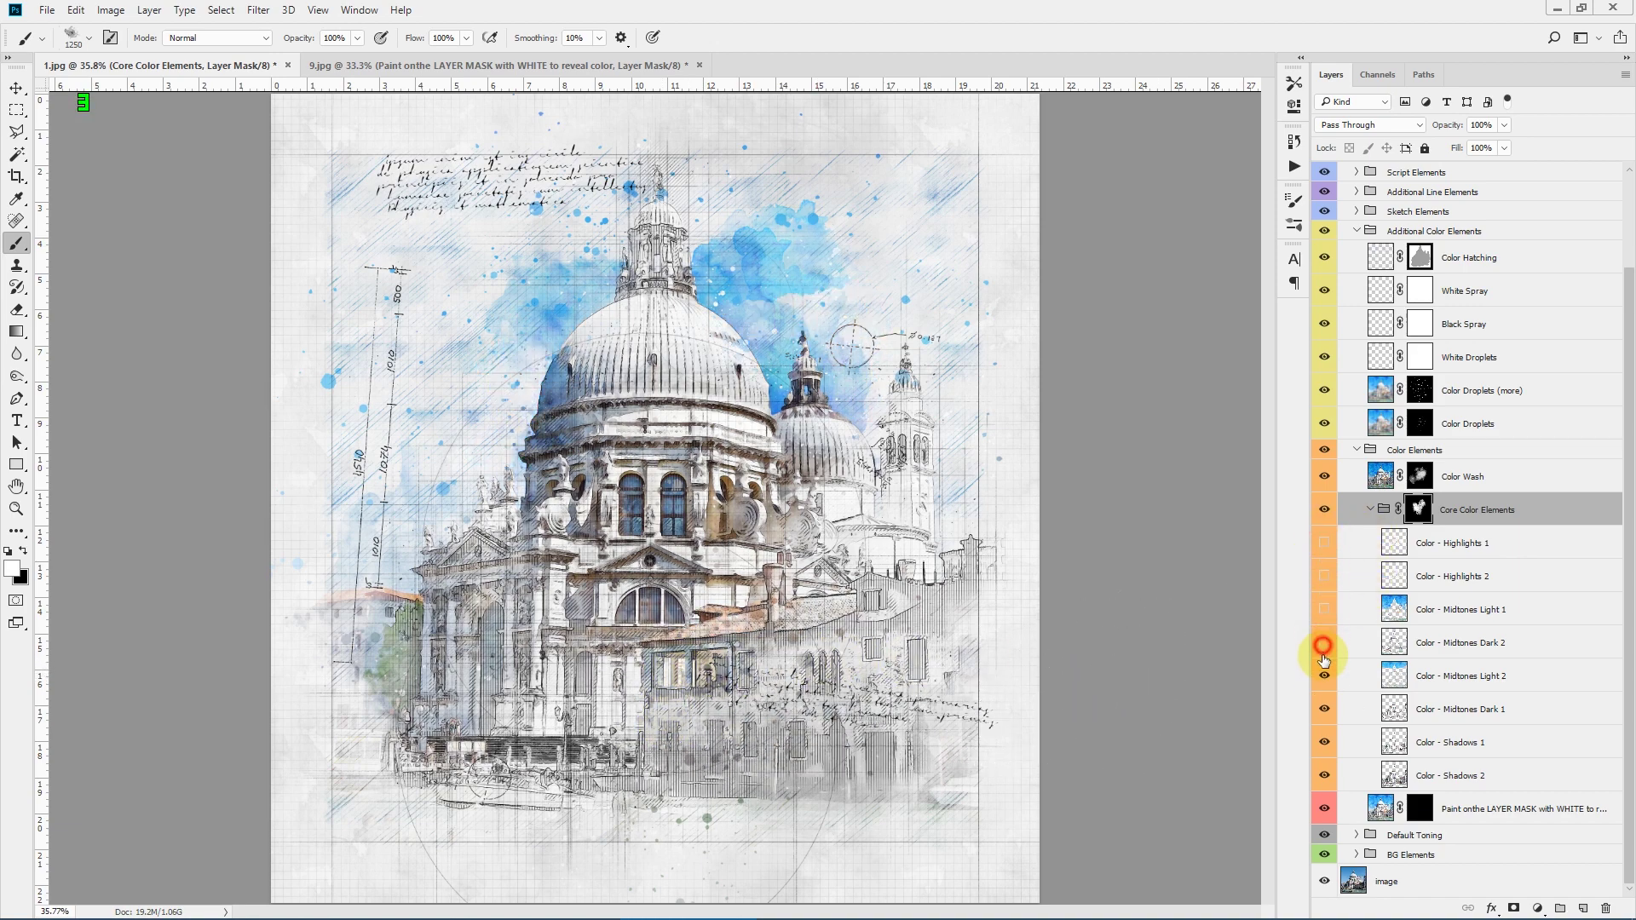
click(1323, 642)
click(1324, 681)
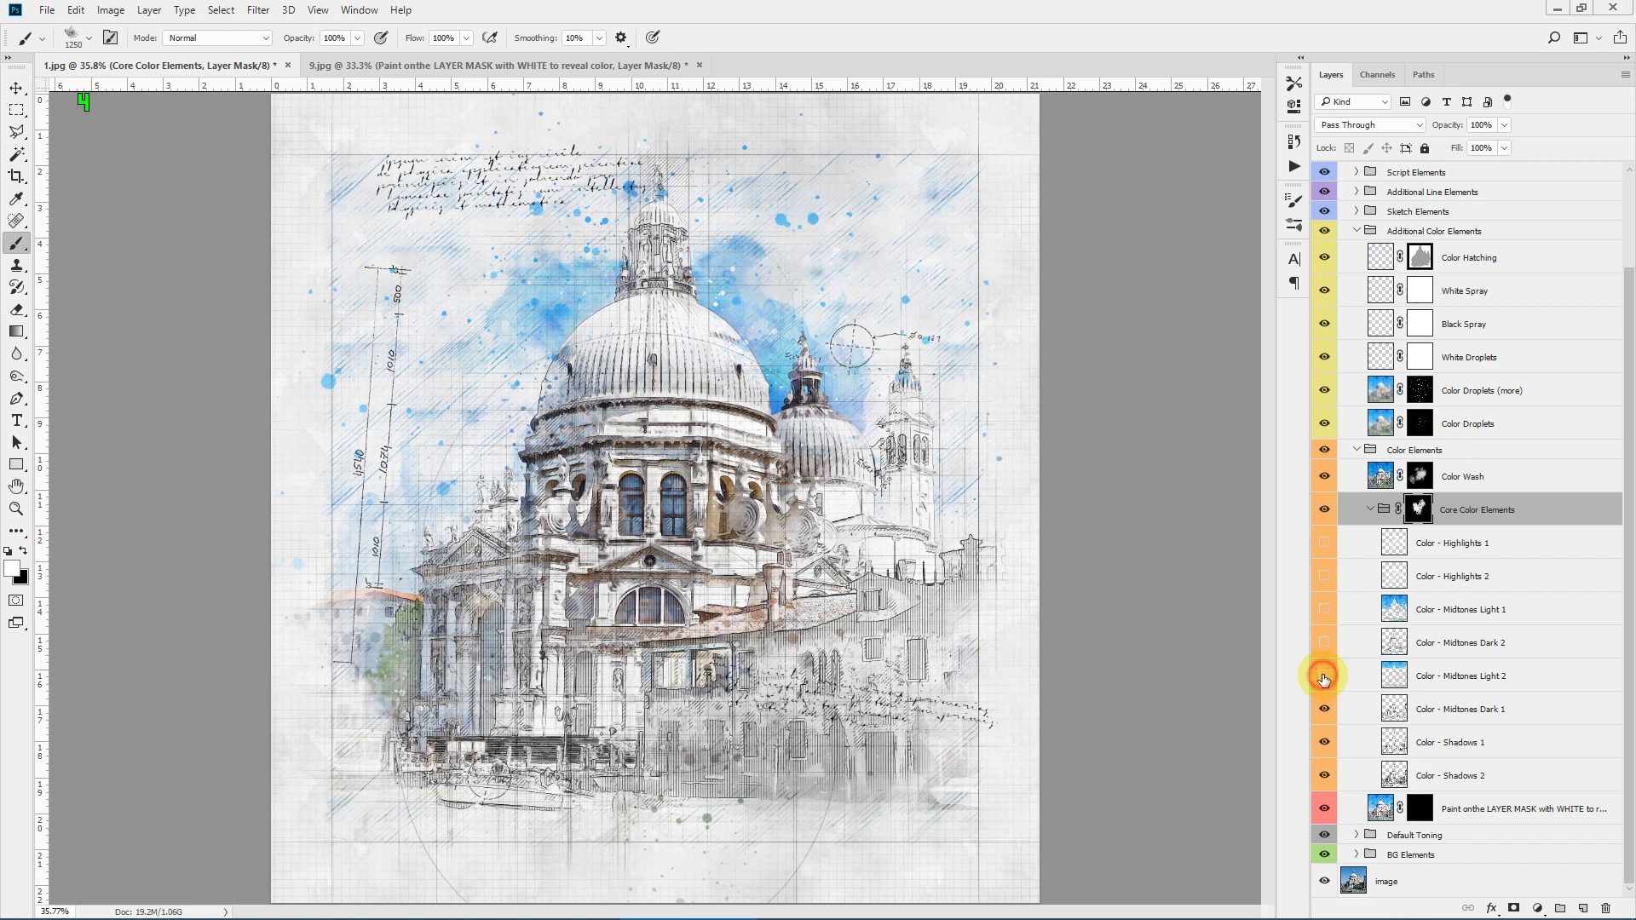
click(1324, 713)
click(1324, 713)
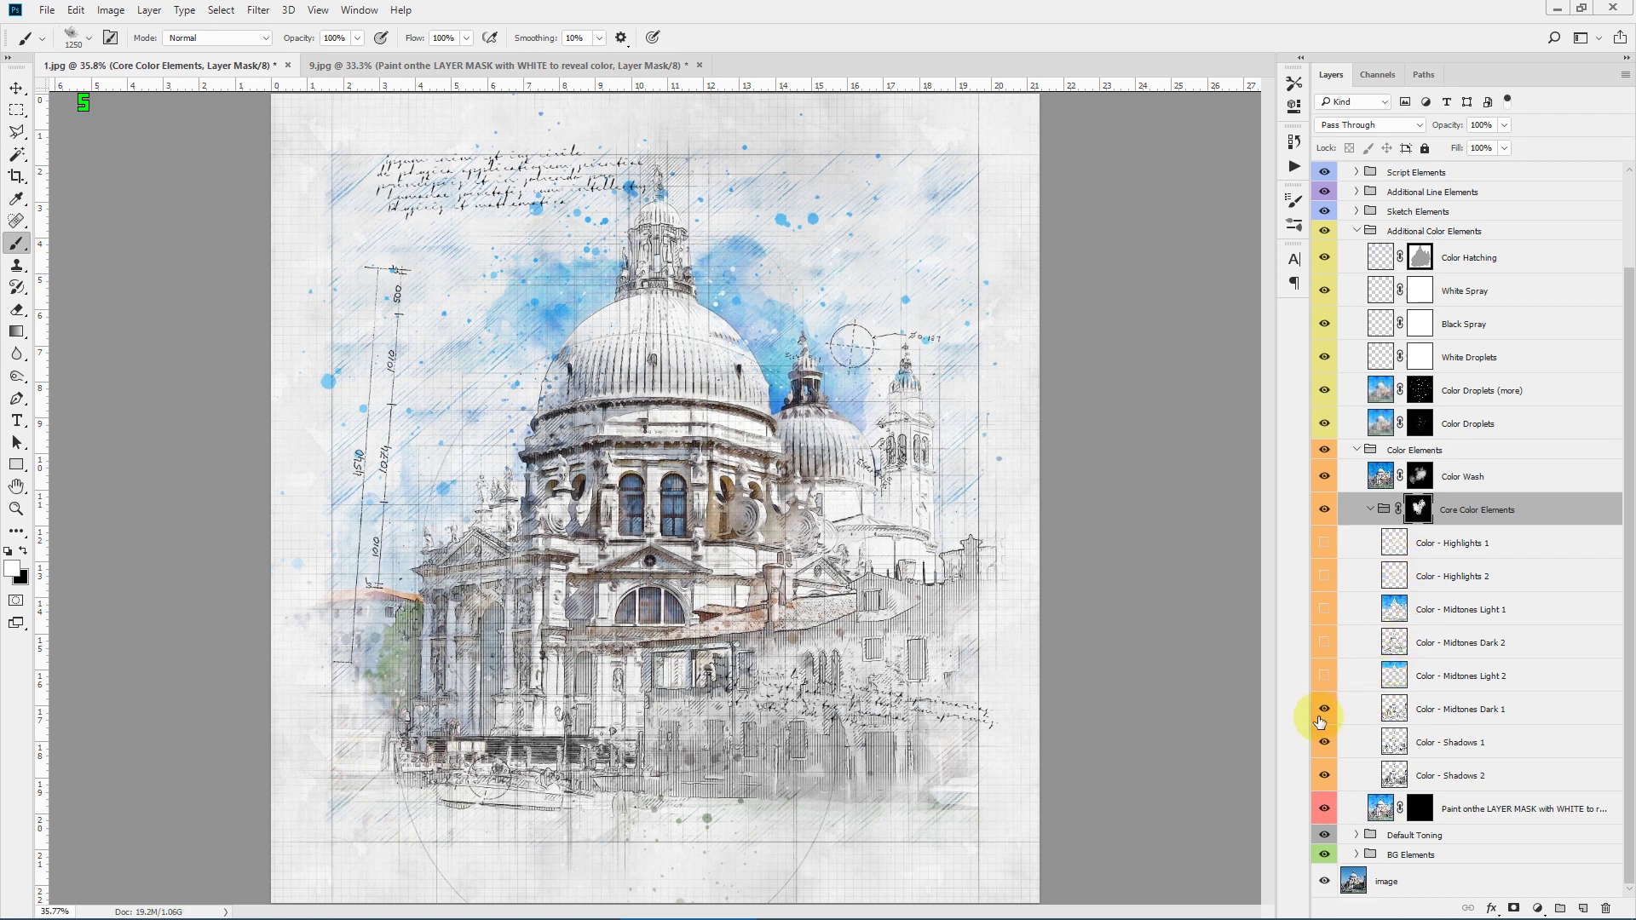
click(1325, 476)
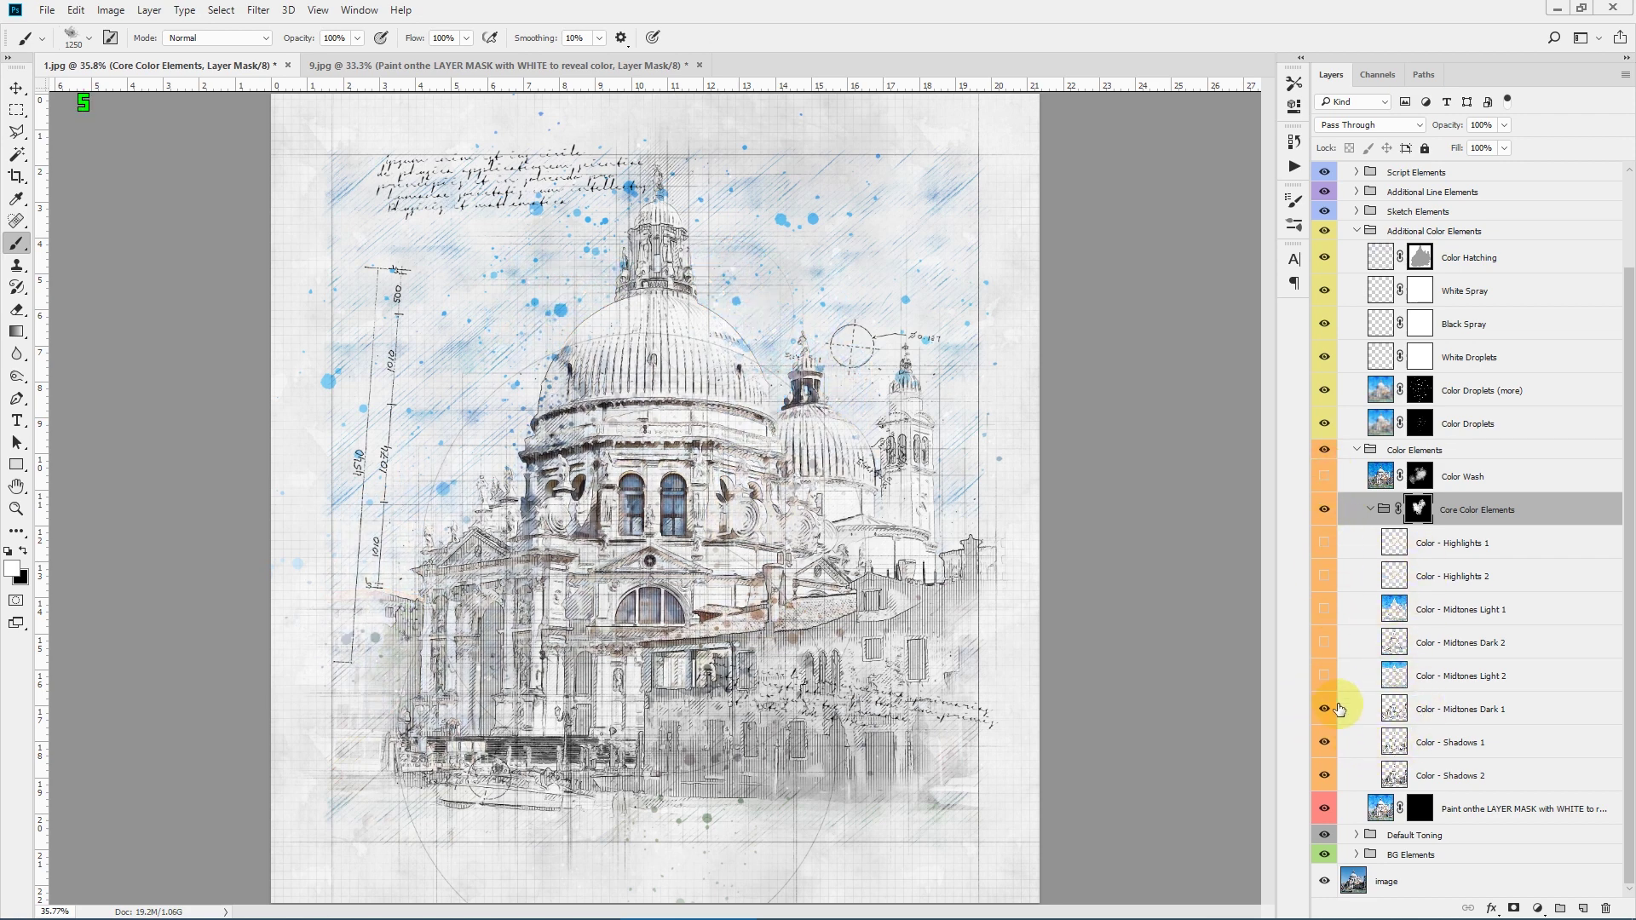
Step: Compare the Midtones Light 2 and Midtones Light 1 layers individually, then hide Midtones Dark 1, Shadows 1 and Shadows 2
click(1326, 677)
click(1324, 673)
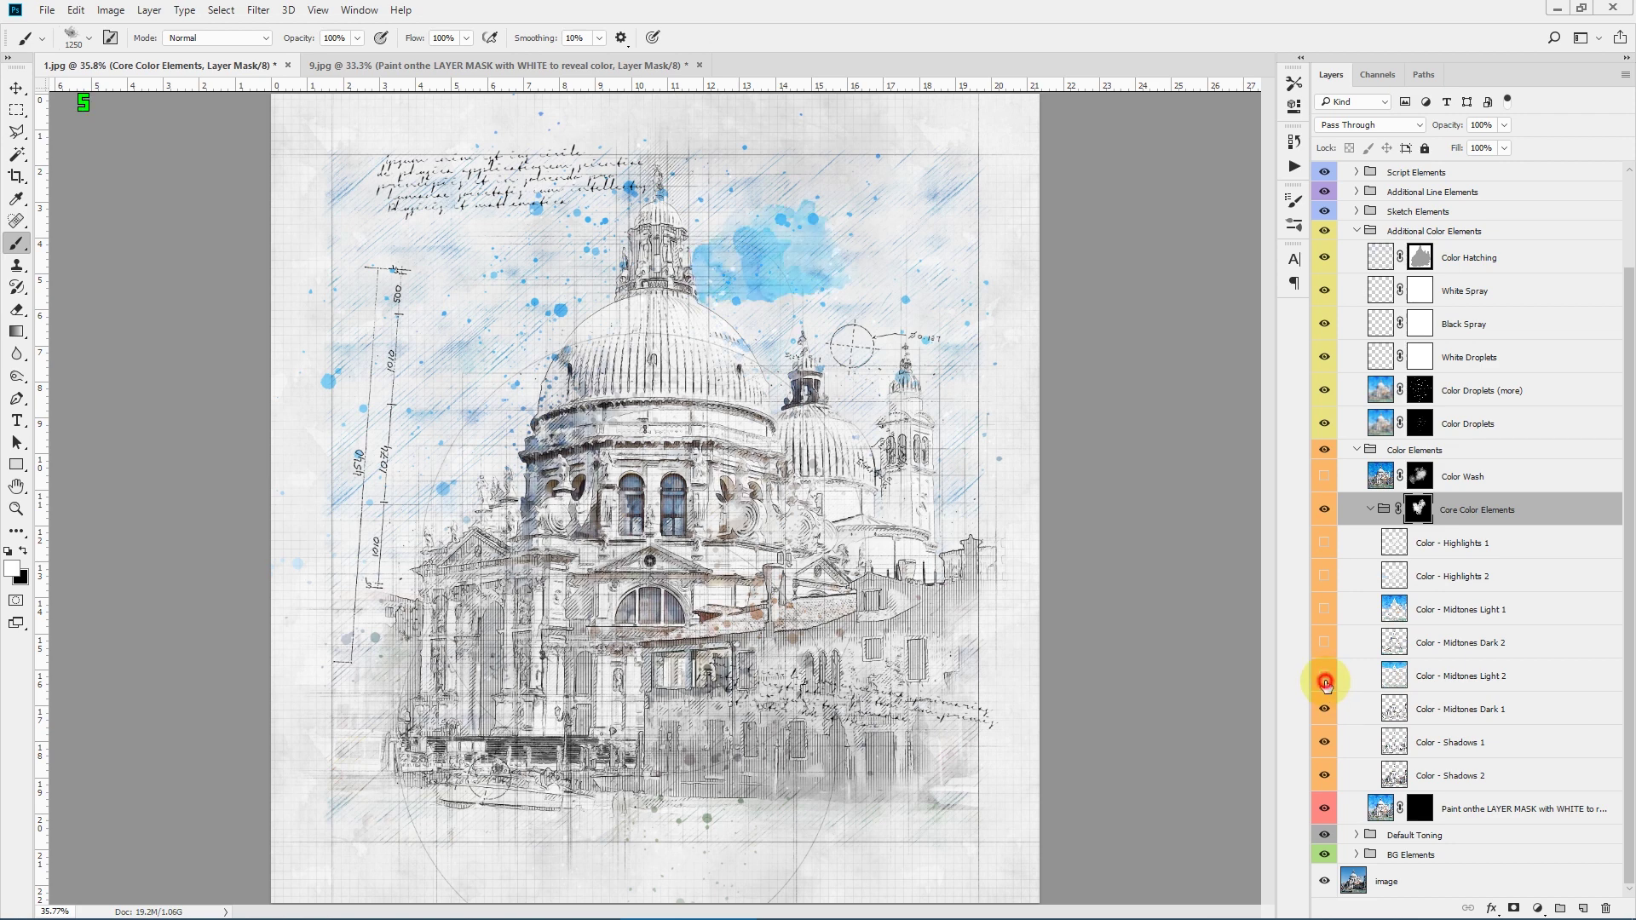
click(1323, 627)
click(1323, 607)
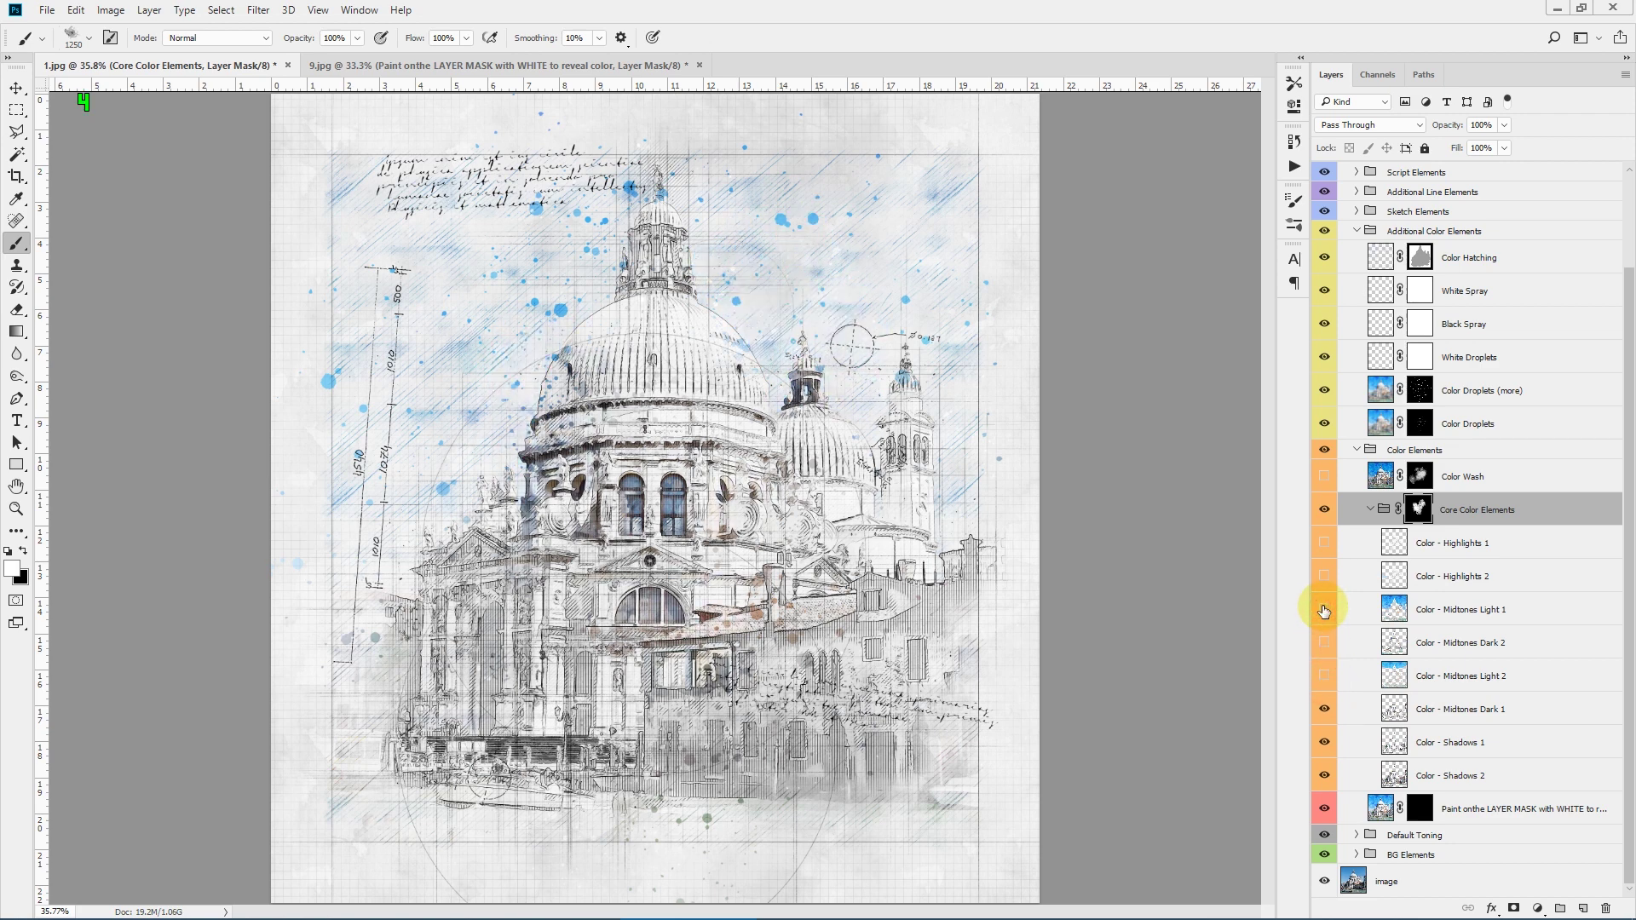
drag(1326, 704, 1326, 775)
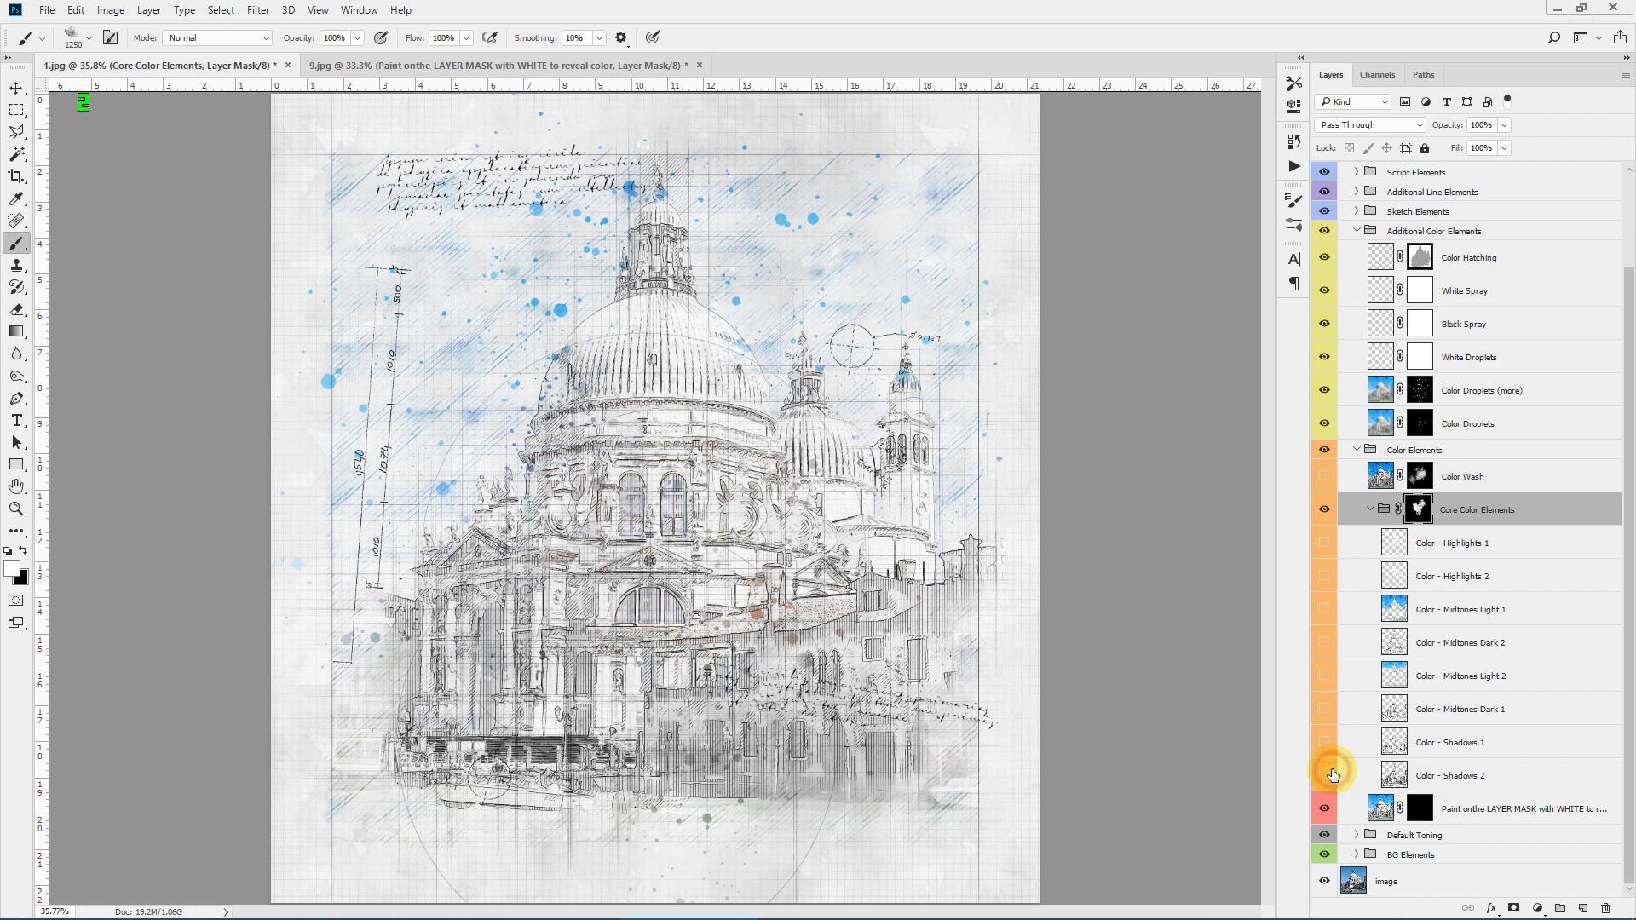
Step: Show all highlights, midtones and shadows layers of Core Color Elements and the Color Wash layer again
click(1315, 622)
click(1324, 643)
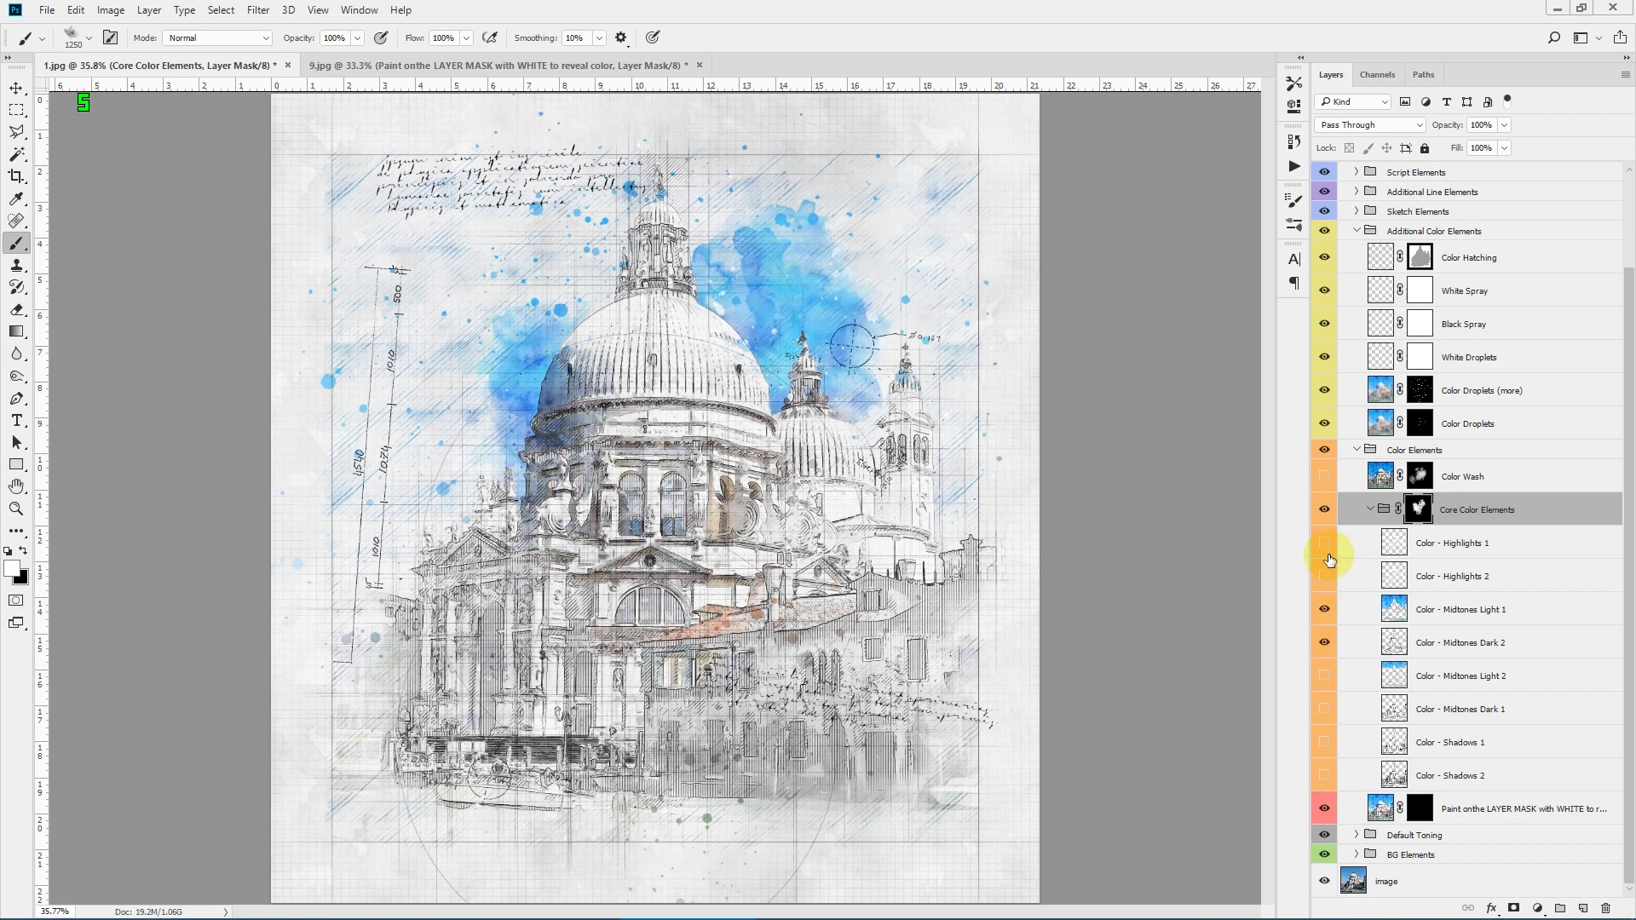
click(1324, 676)
click(1324, 709)
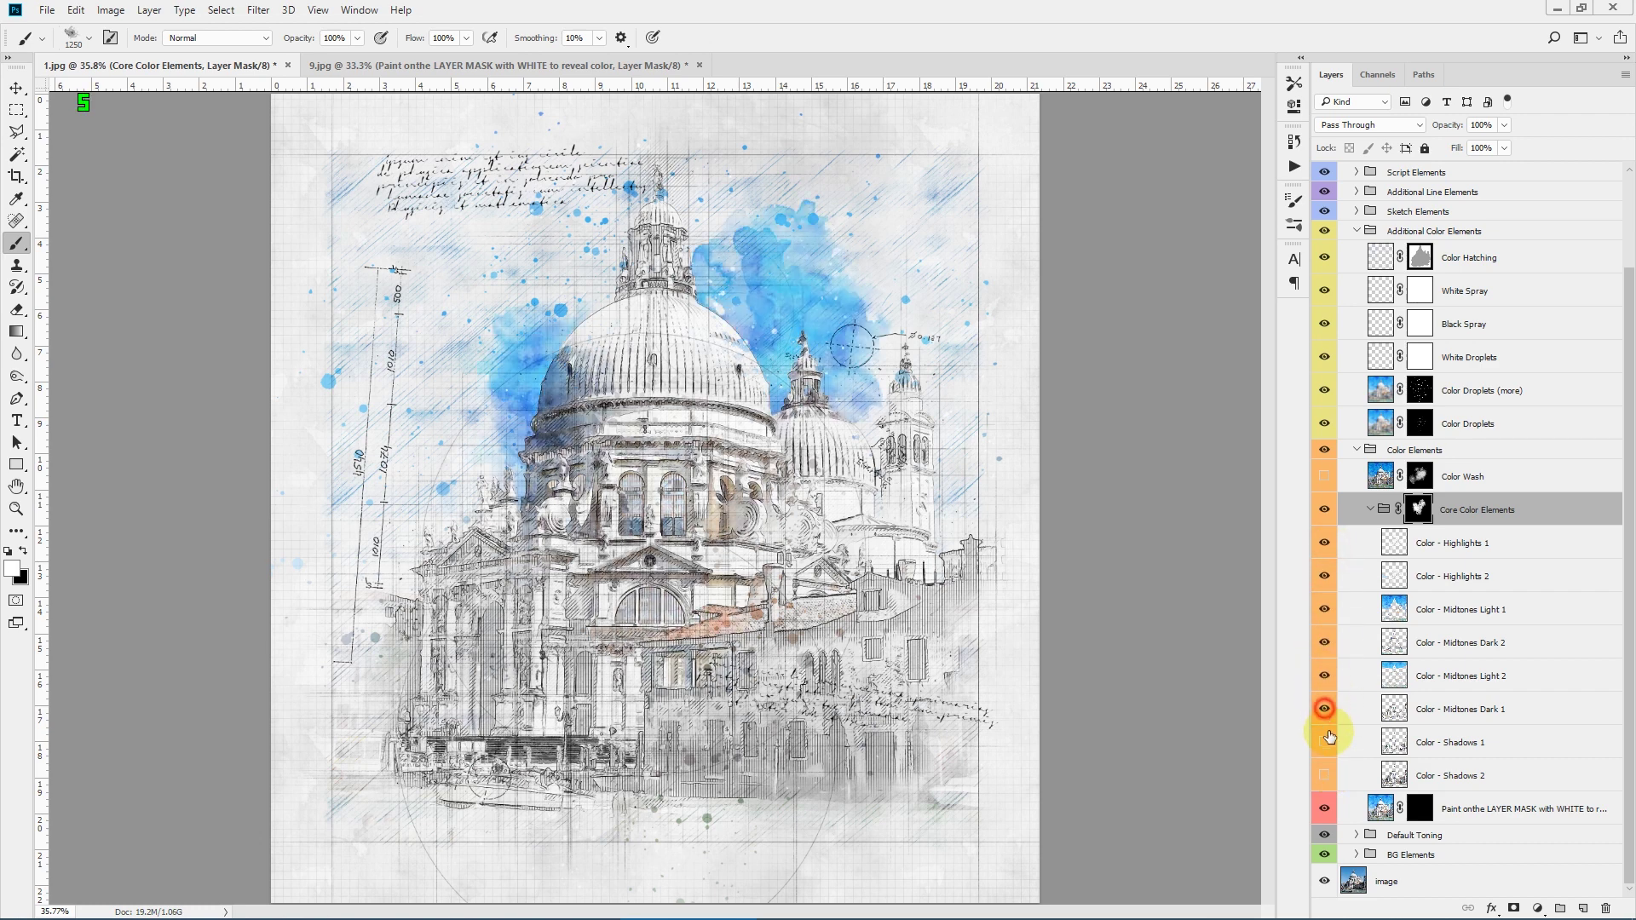
click(1326, 743)
click(1325, 776)
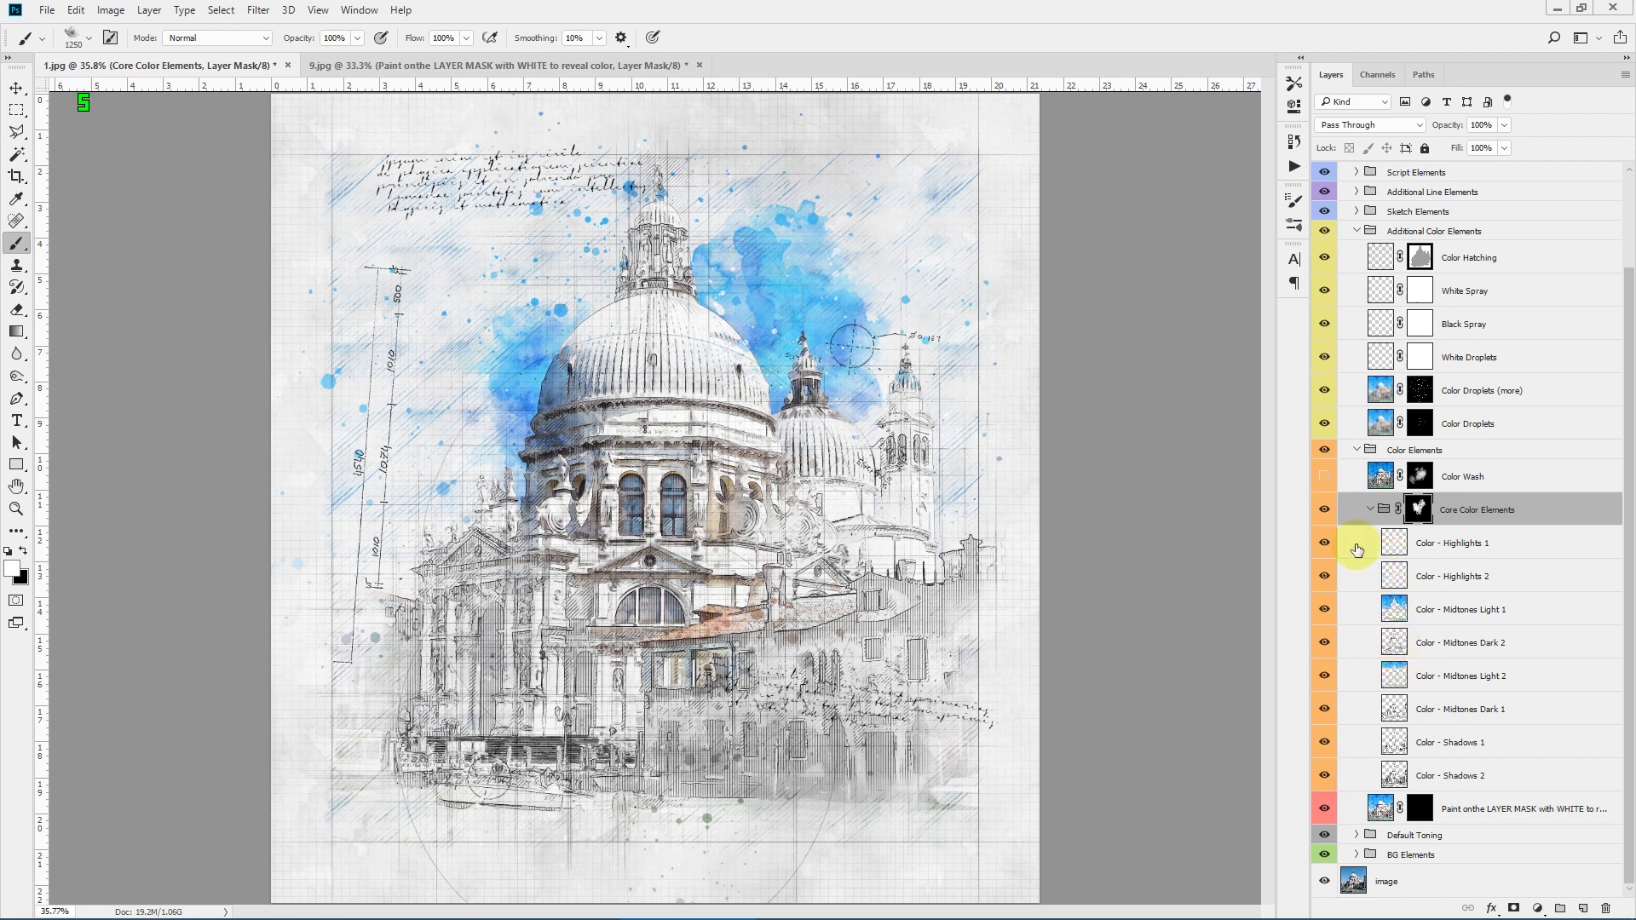
click(1325, 480)
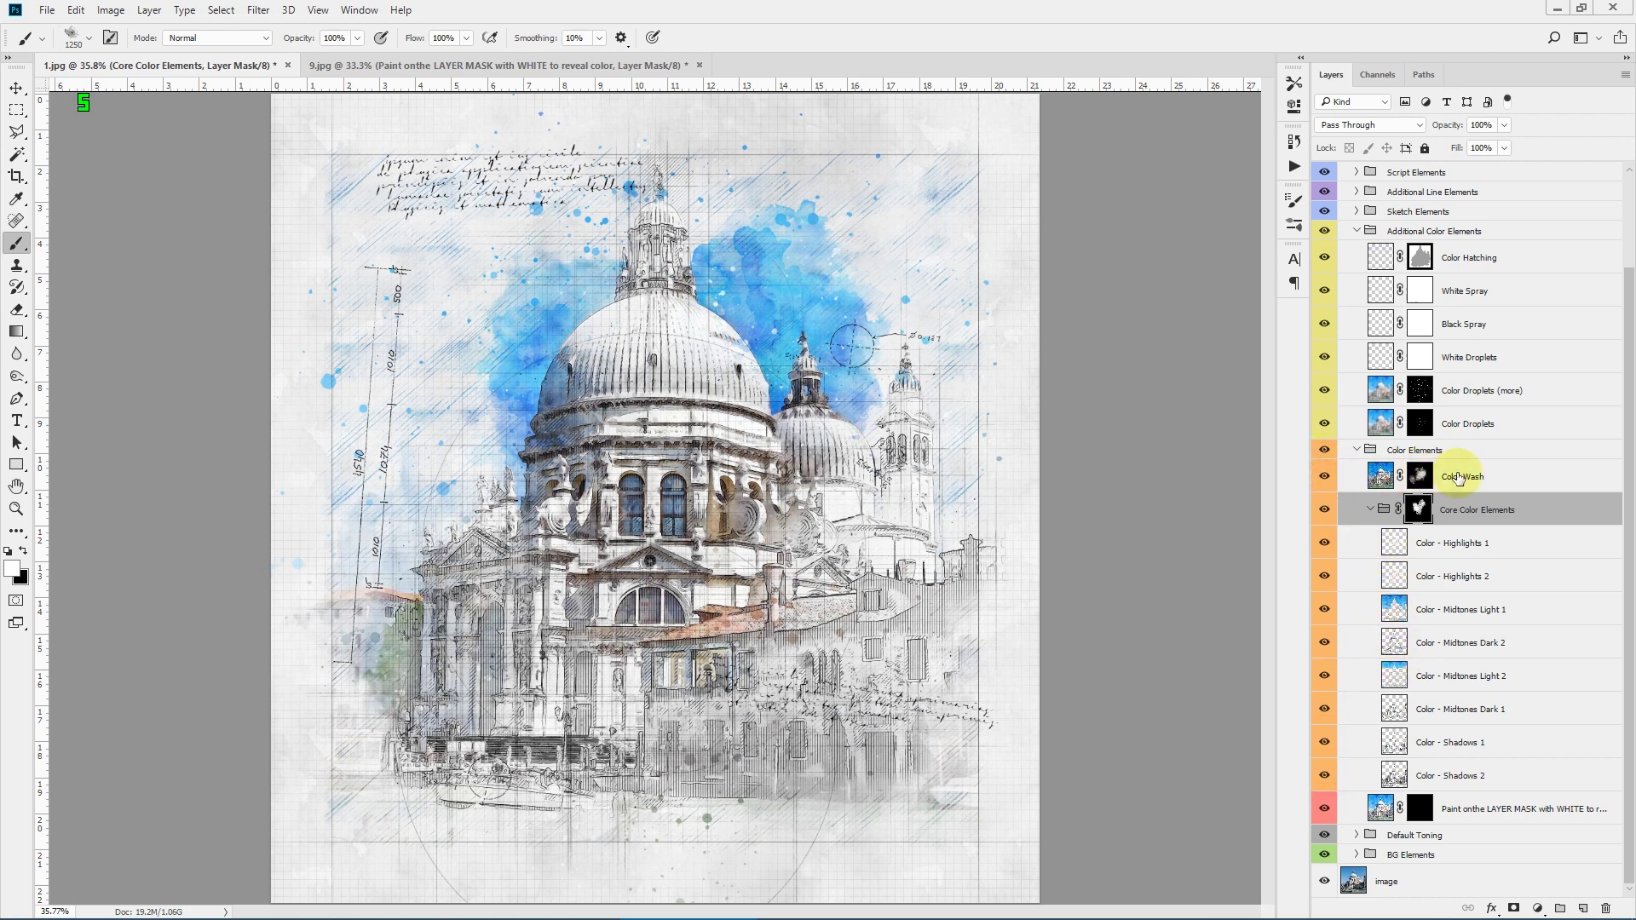
Step: Target the Color Wash layer mask, then hide and reshow the layer to examine its effect
click(1379, 475)
click(1407, 479)
key(x)
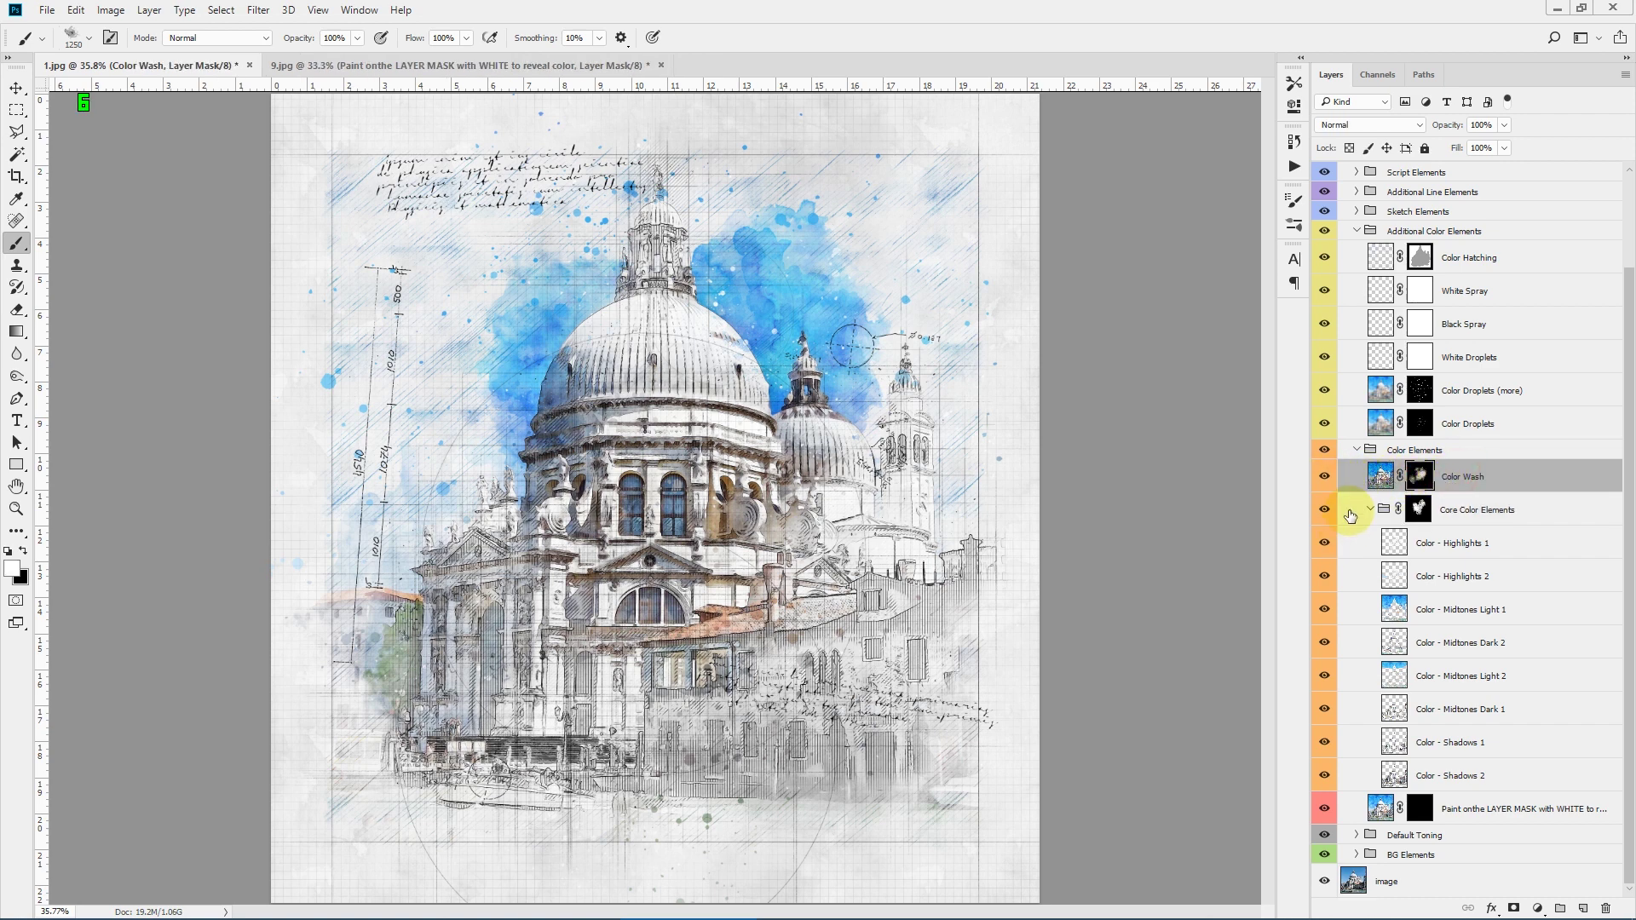
click(1325, 484)
click(1325, 485)
Step: Preview the Additional Color Elements layers by switching their visibility off and on, from Color Droplets up to Color Hatching, then collapse the group
click(1357, 450)
click(1431, 341)
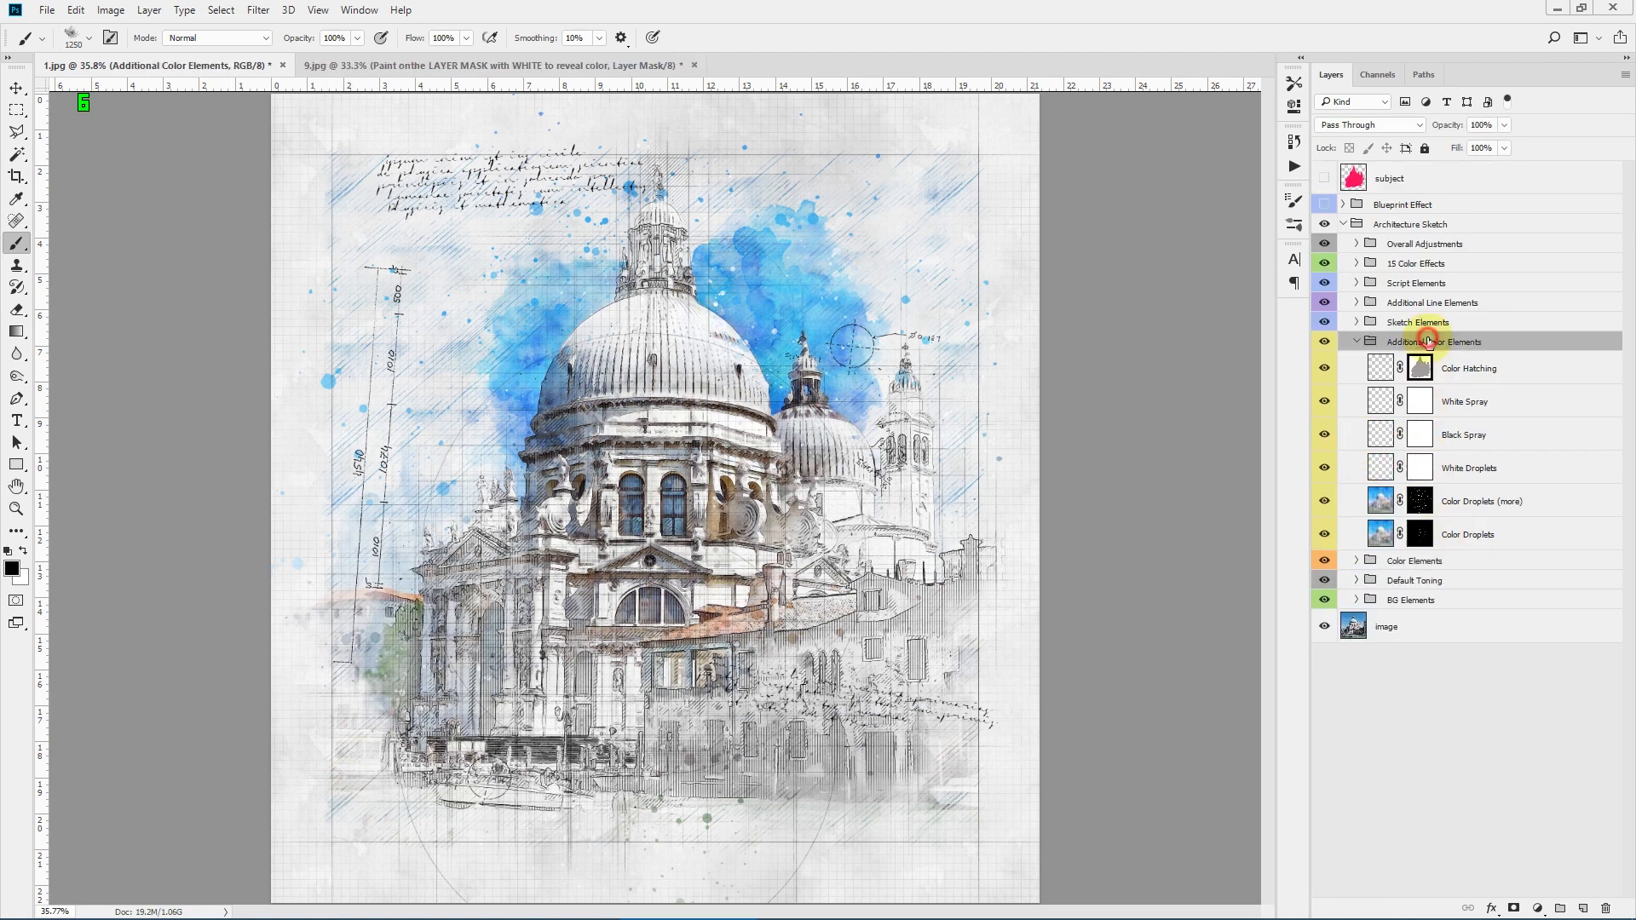
click(1487, 533)
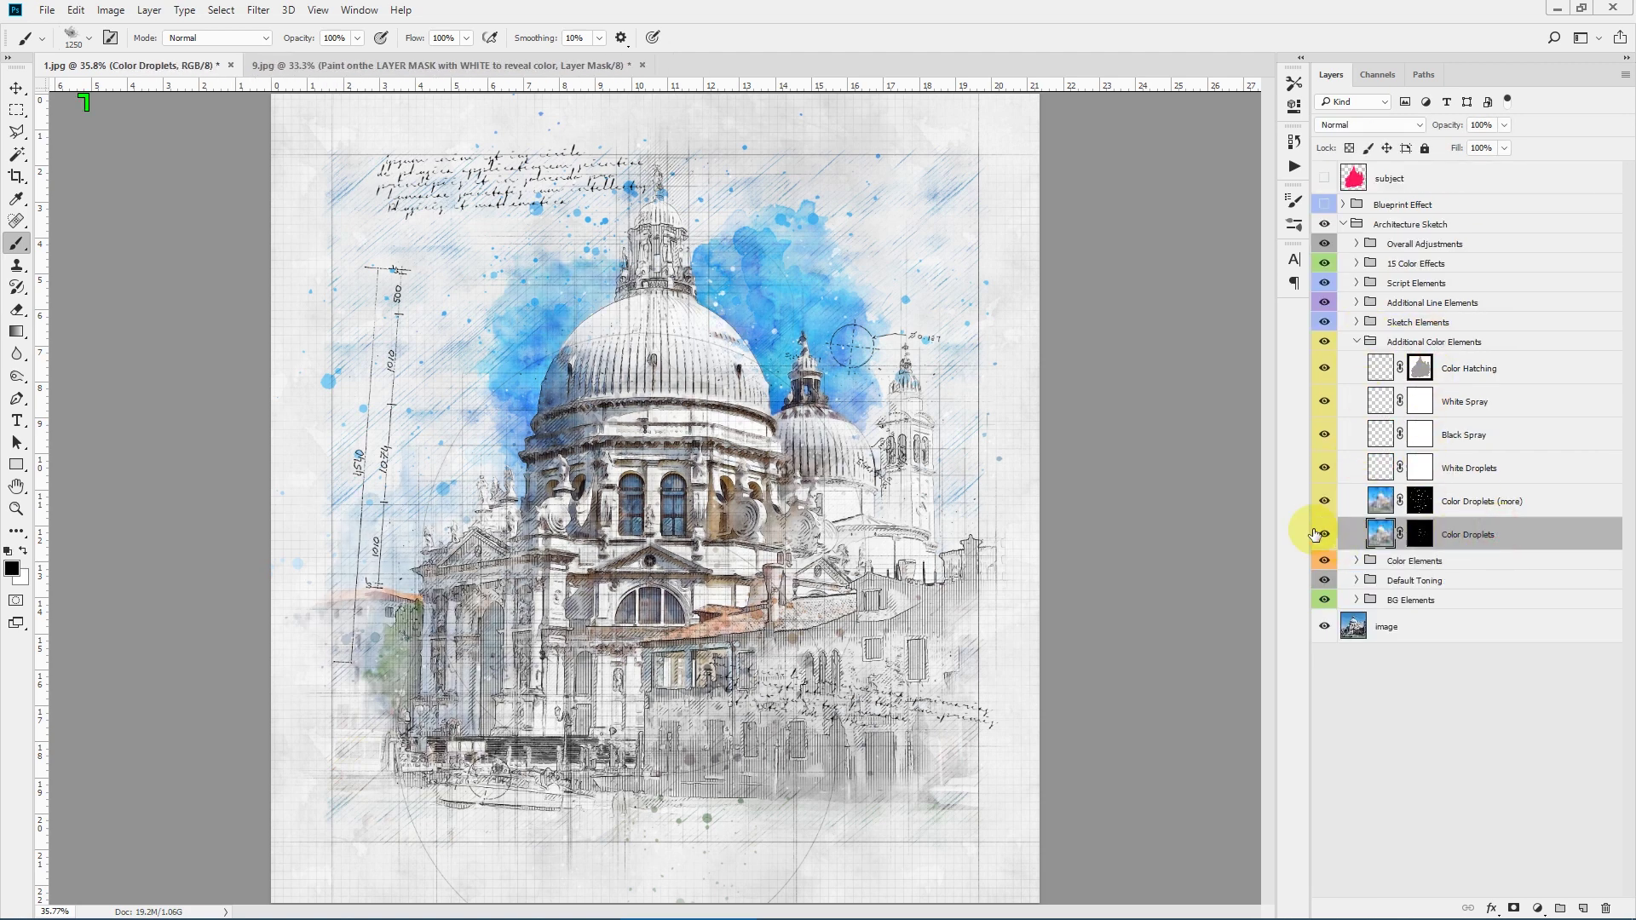
click(1322, 534)
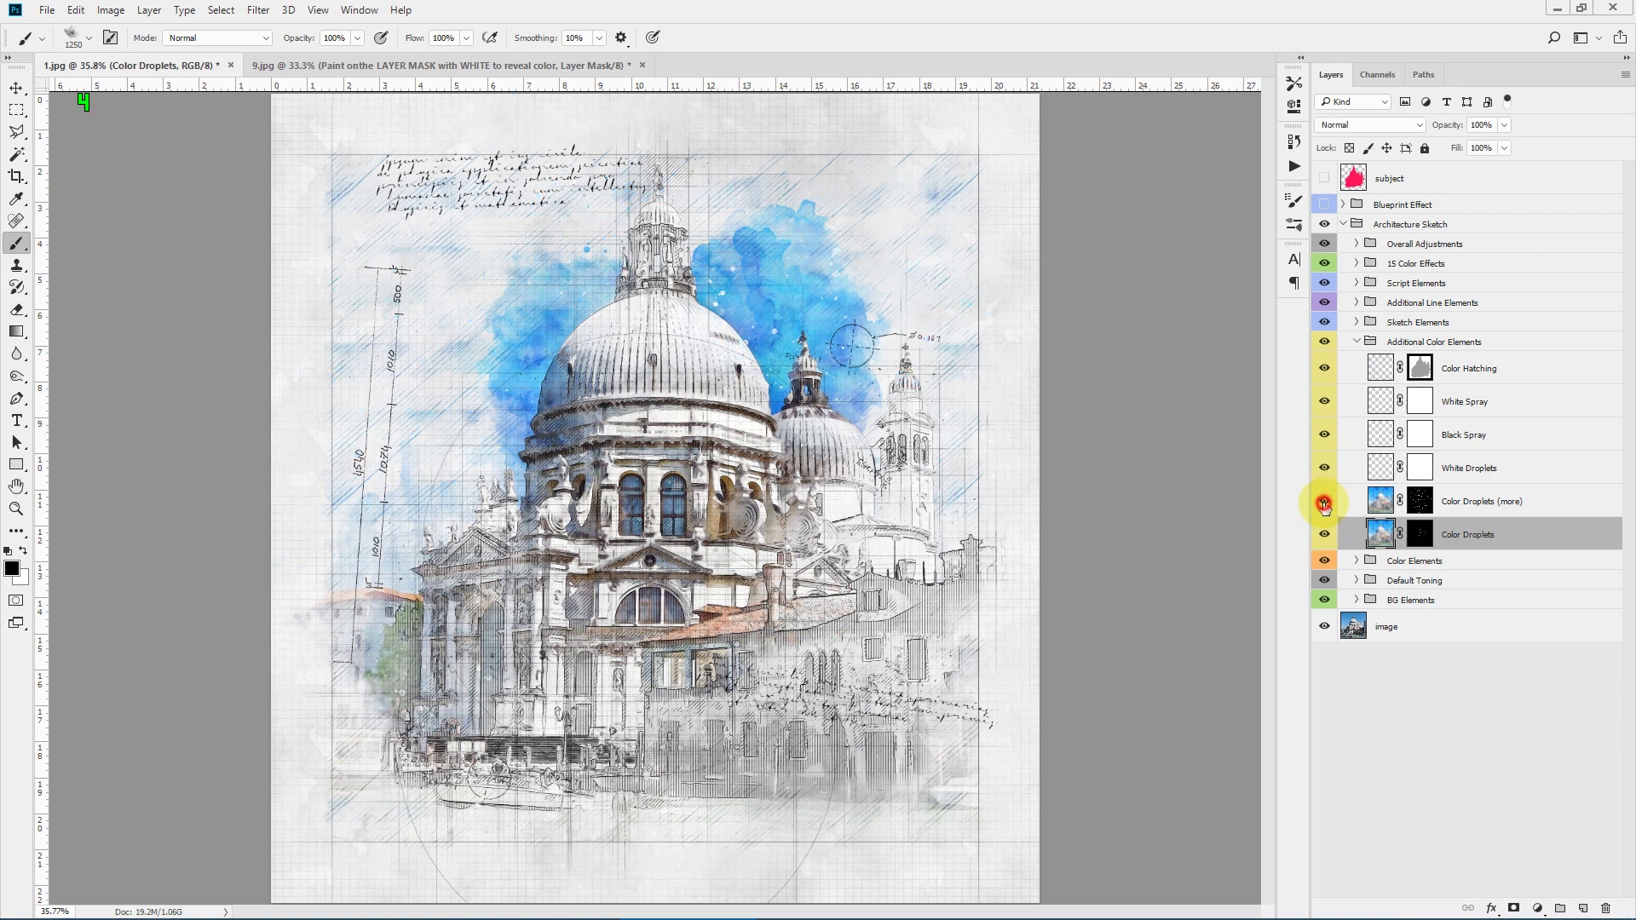
click(1322, 469)
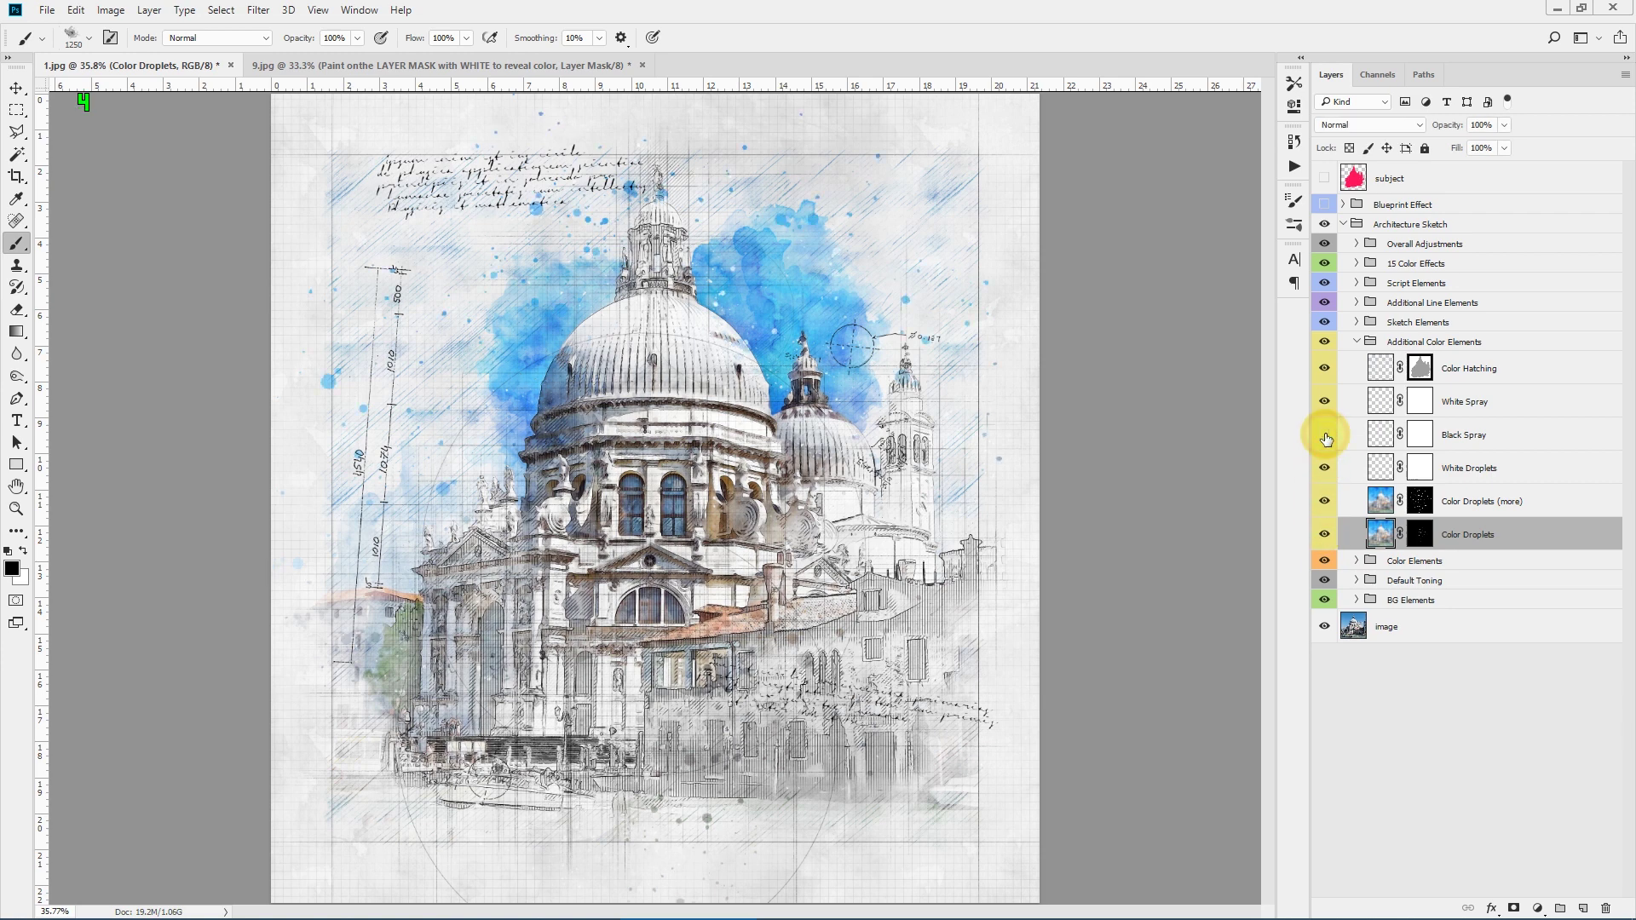
click(1324, 410)
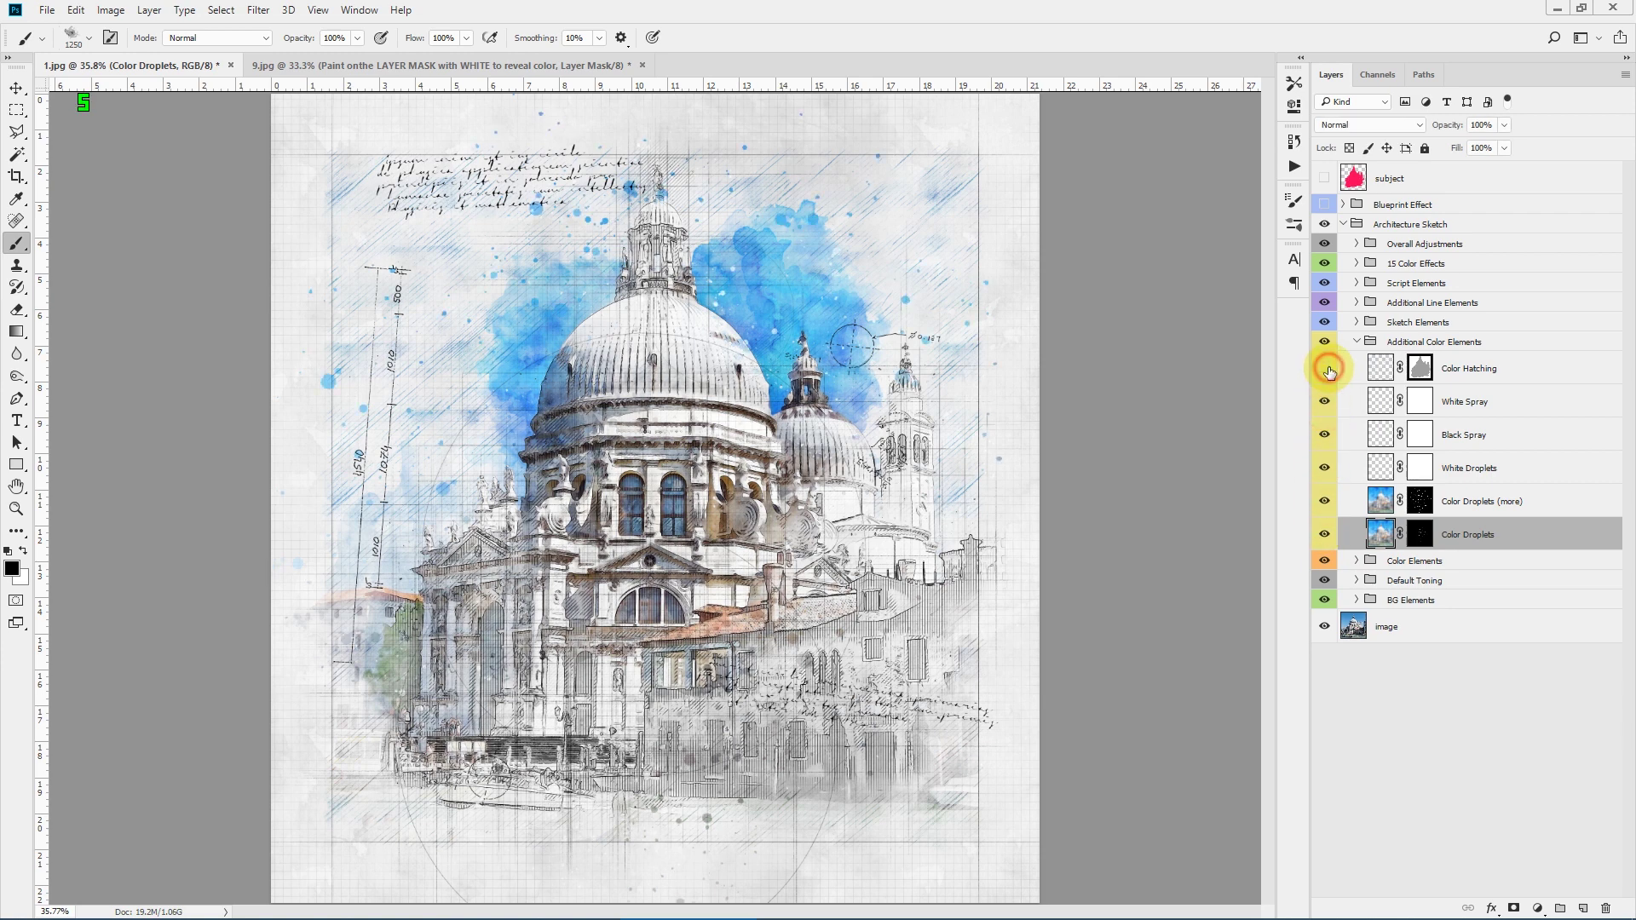
click(1324, 367)
click(1356, 342)
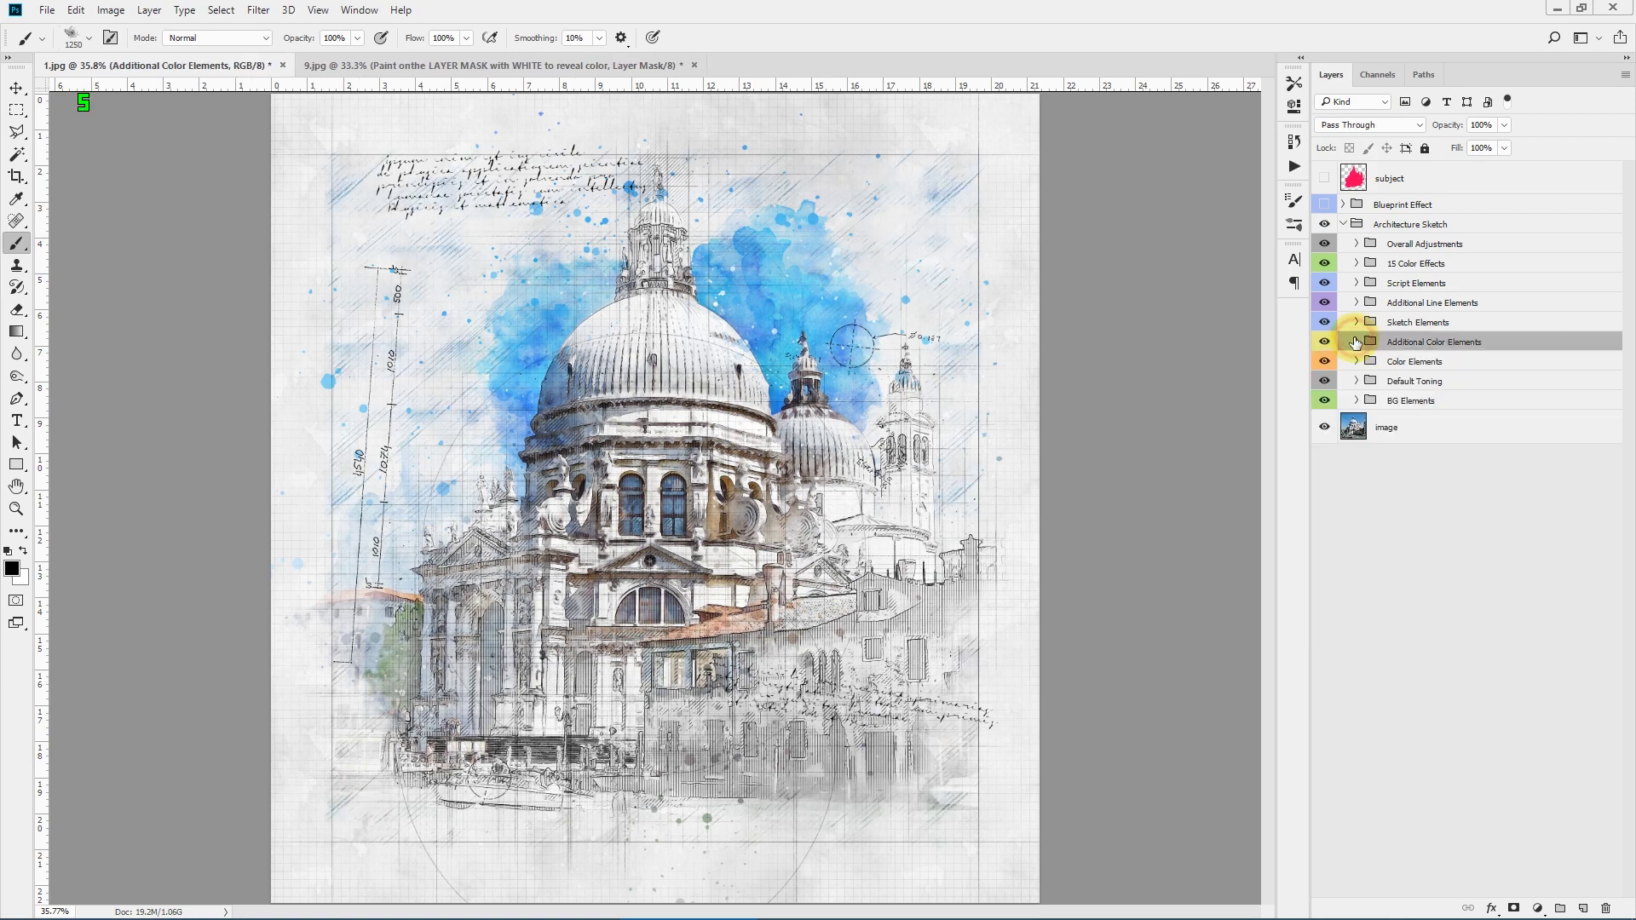
Step: Hide the Color Elements, Additional Color Elements and Default Toning groups to examine the line work around the dome
click(16, 508)
click(630, 415)
click(775, 410)
scroll(1132, 402, up, 1)
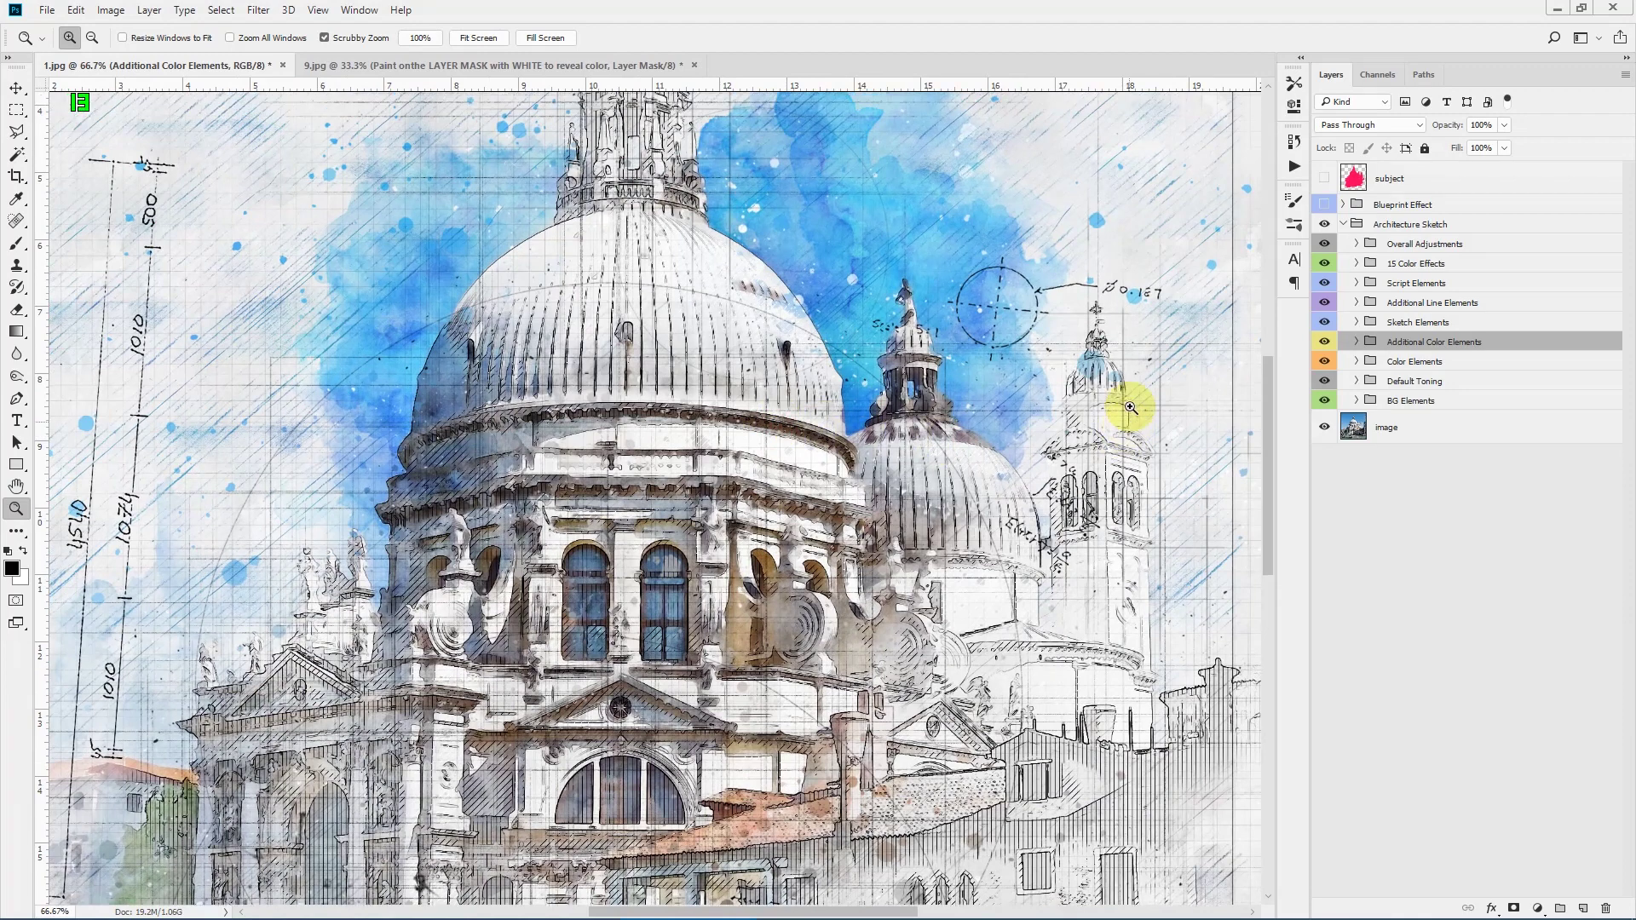
scroll(1129, 442, up, 2)
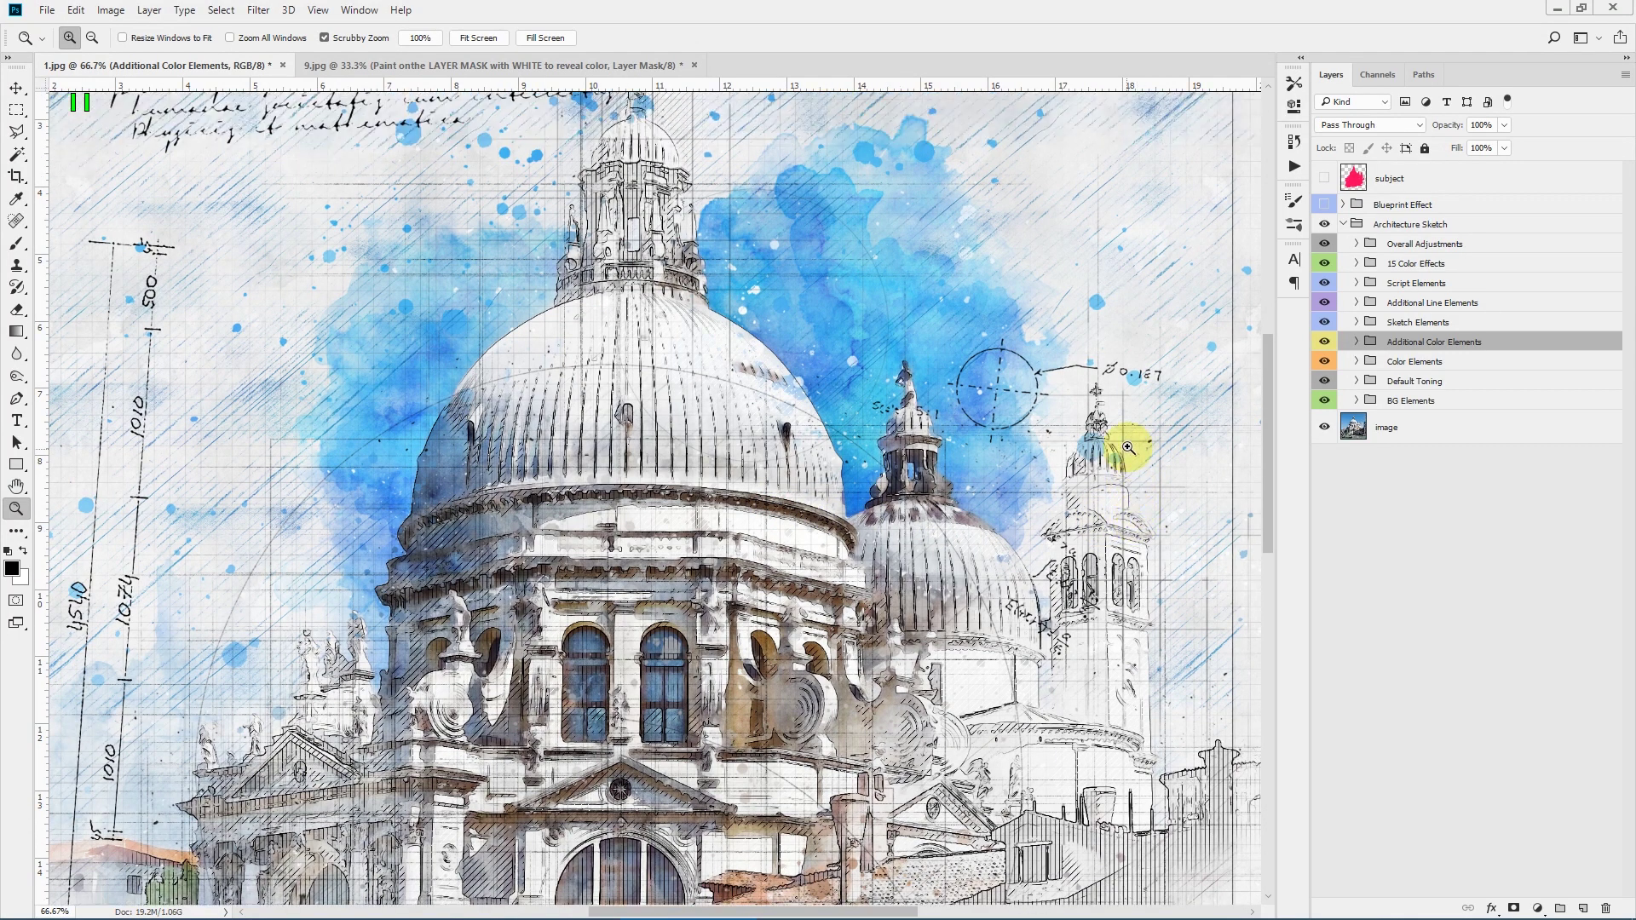
click(1323, 361)
click(1323, 342)
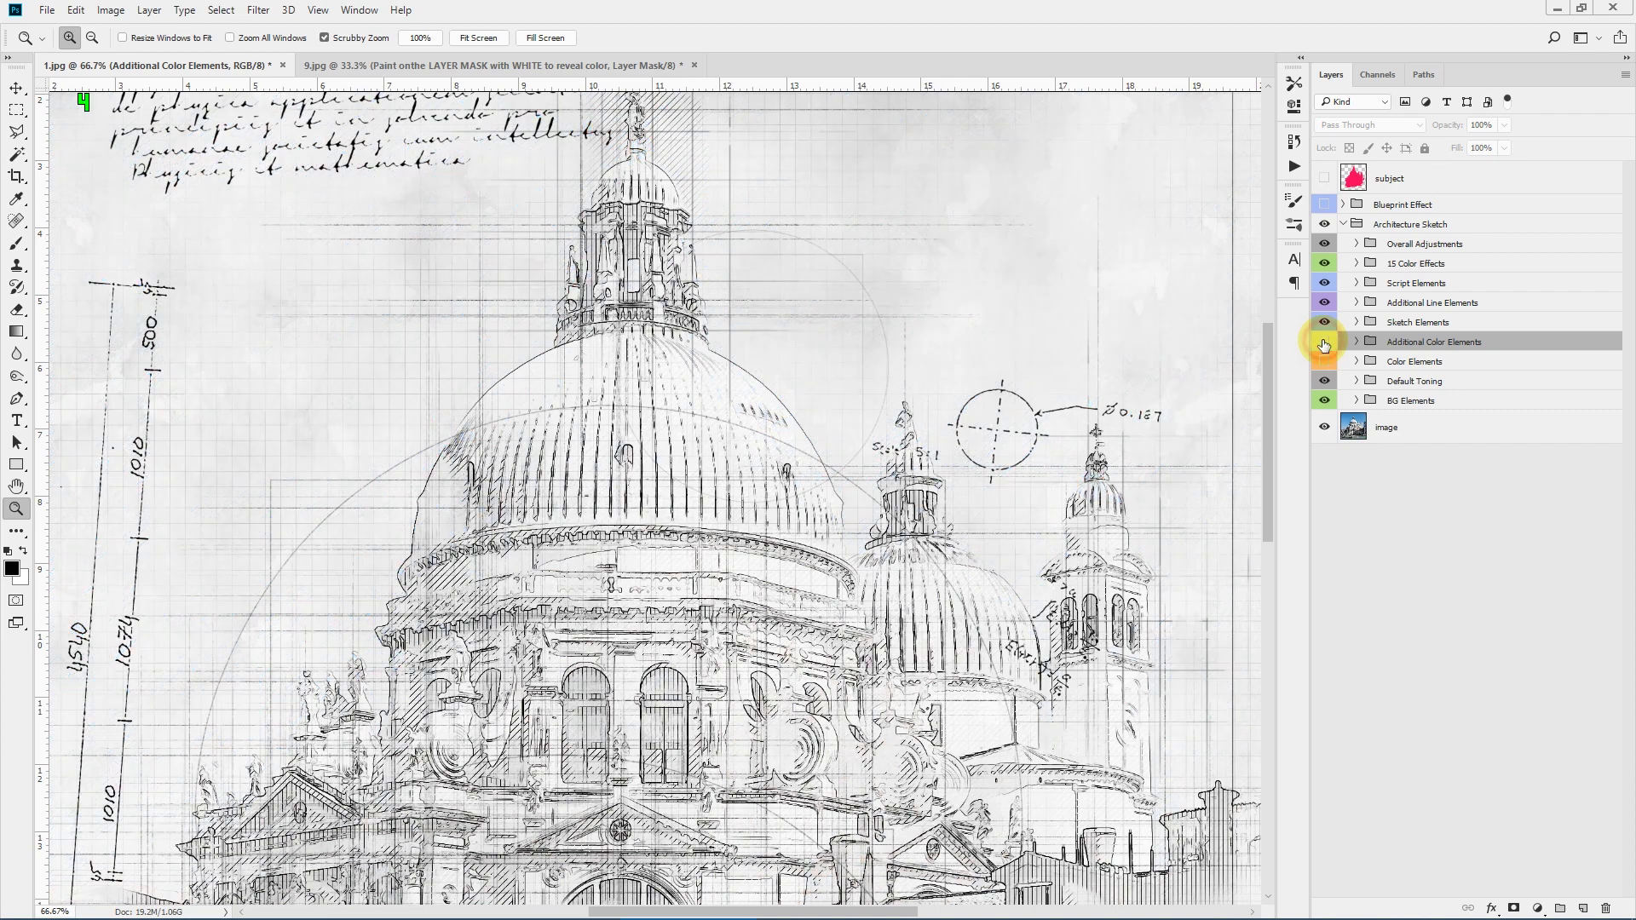
click(1325, 381)
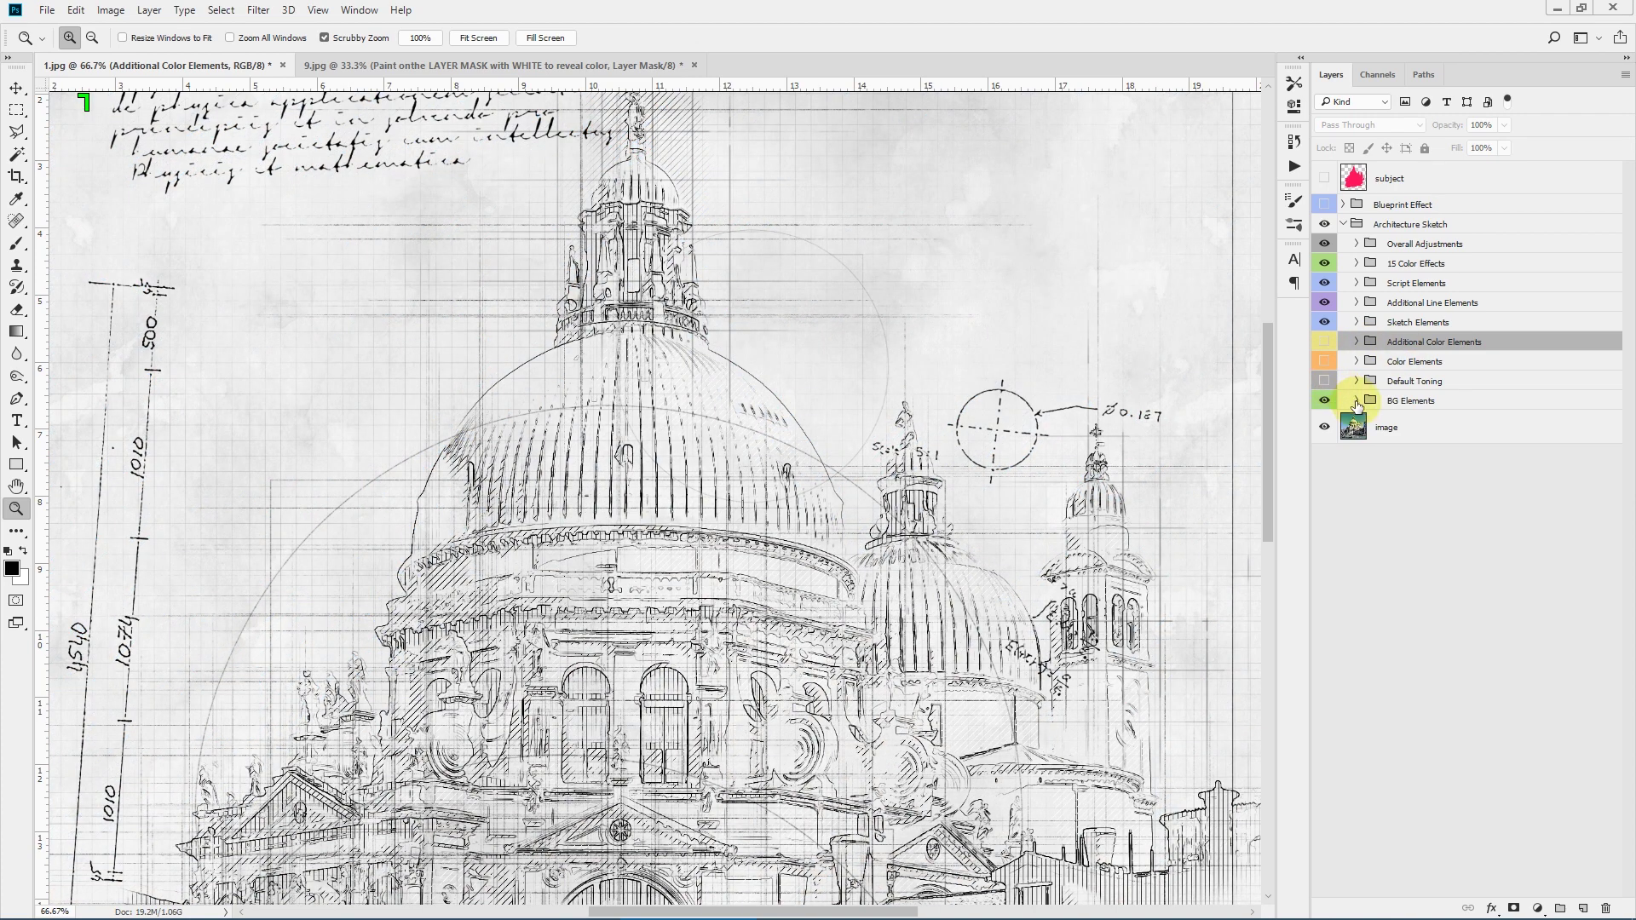
Step: Hide Paper Texture 1 in the BG Elements group and examine the sketch lines on the plain background
click(1356, 401)
click(1319, 463)
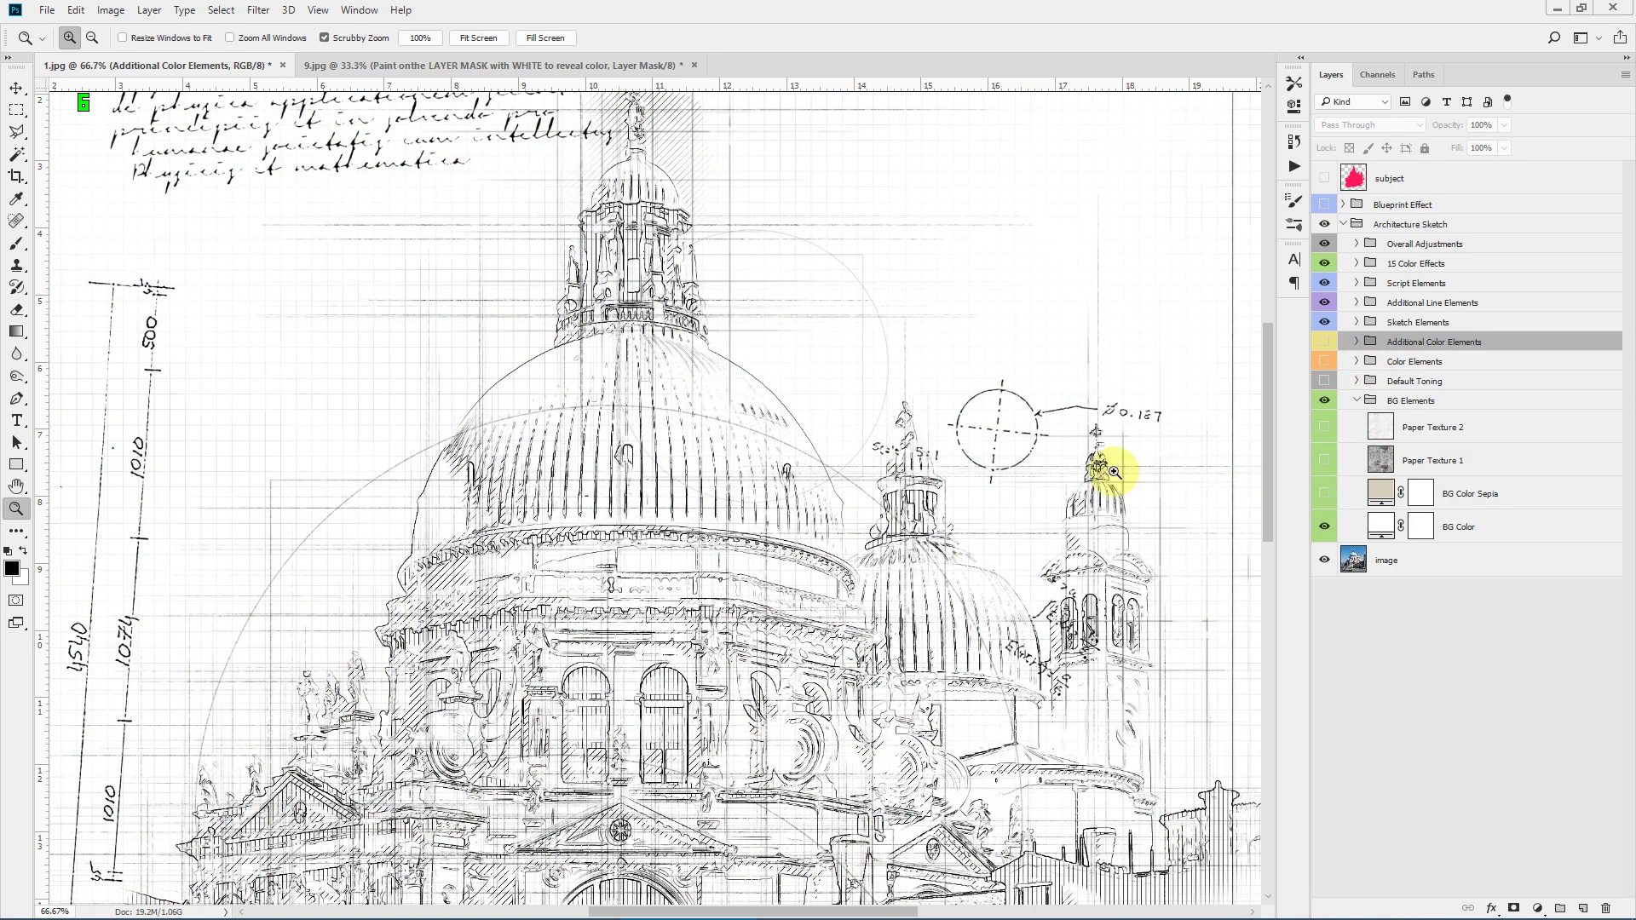
click(658, 422)
click(478, 37)
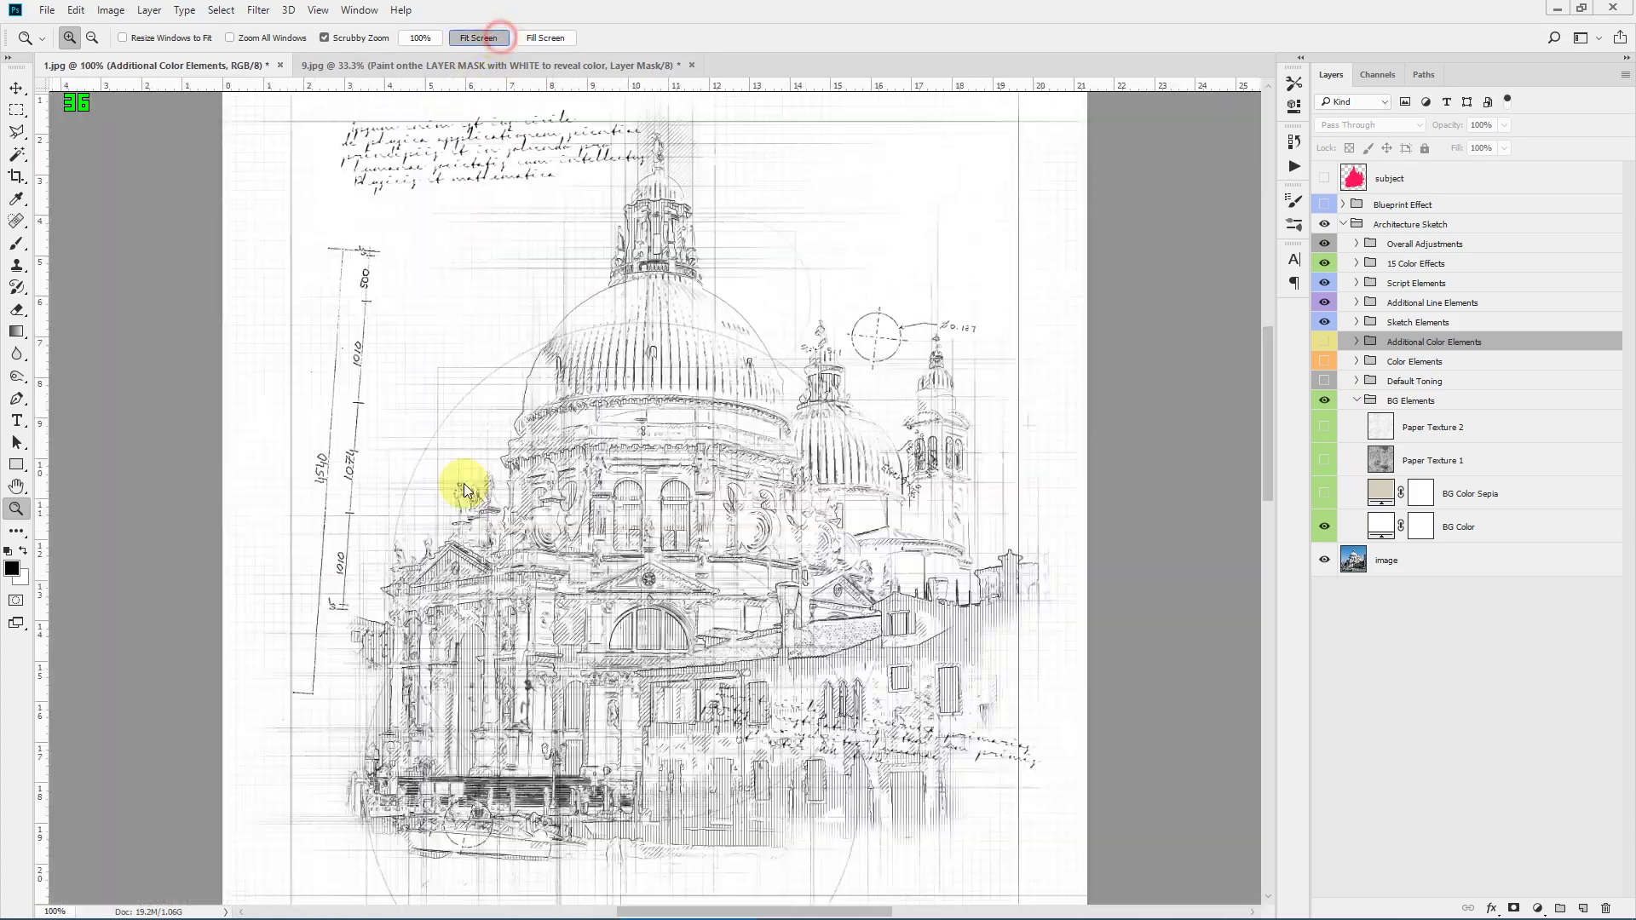
click(625, 628)
click(793, 500)
scroll(1066, 358, up, 5)
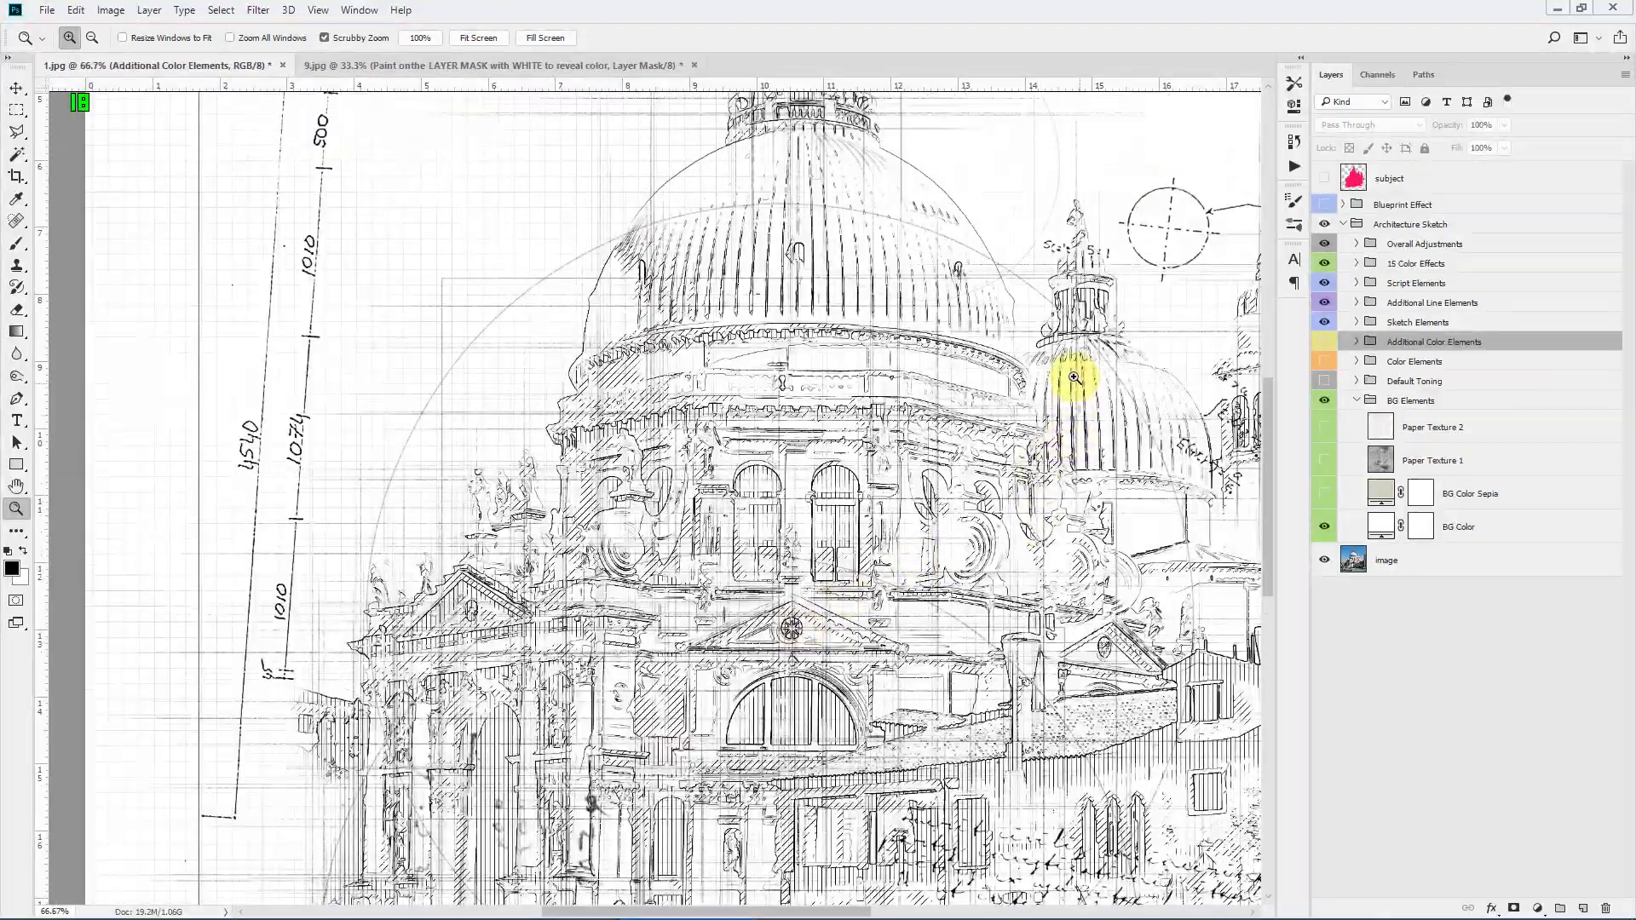
click(1100, 320)
click(479, 38)
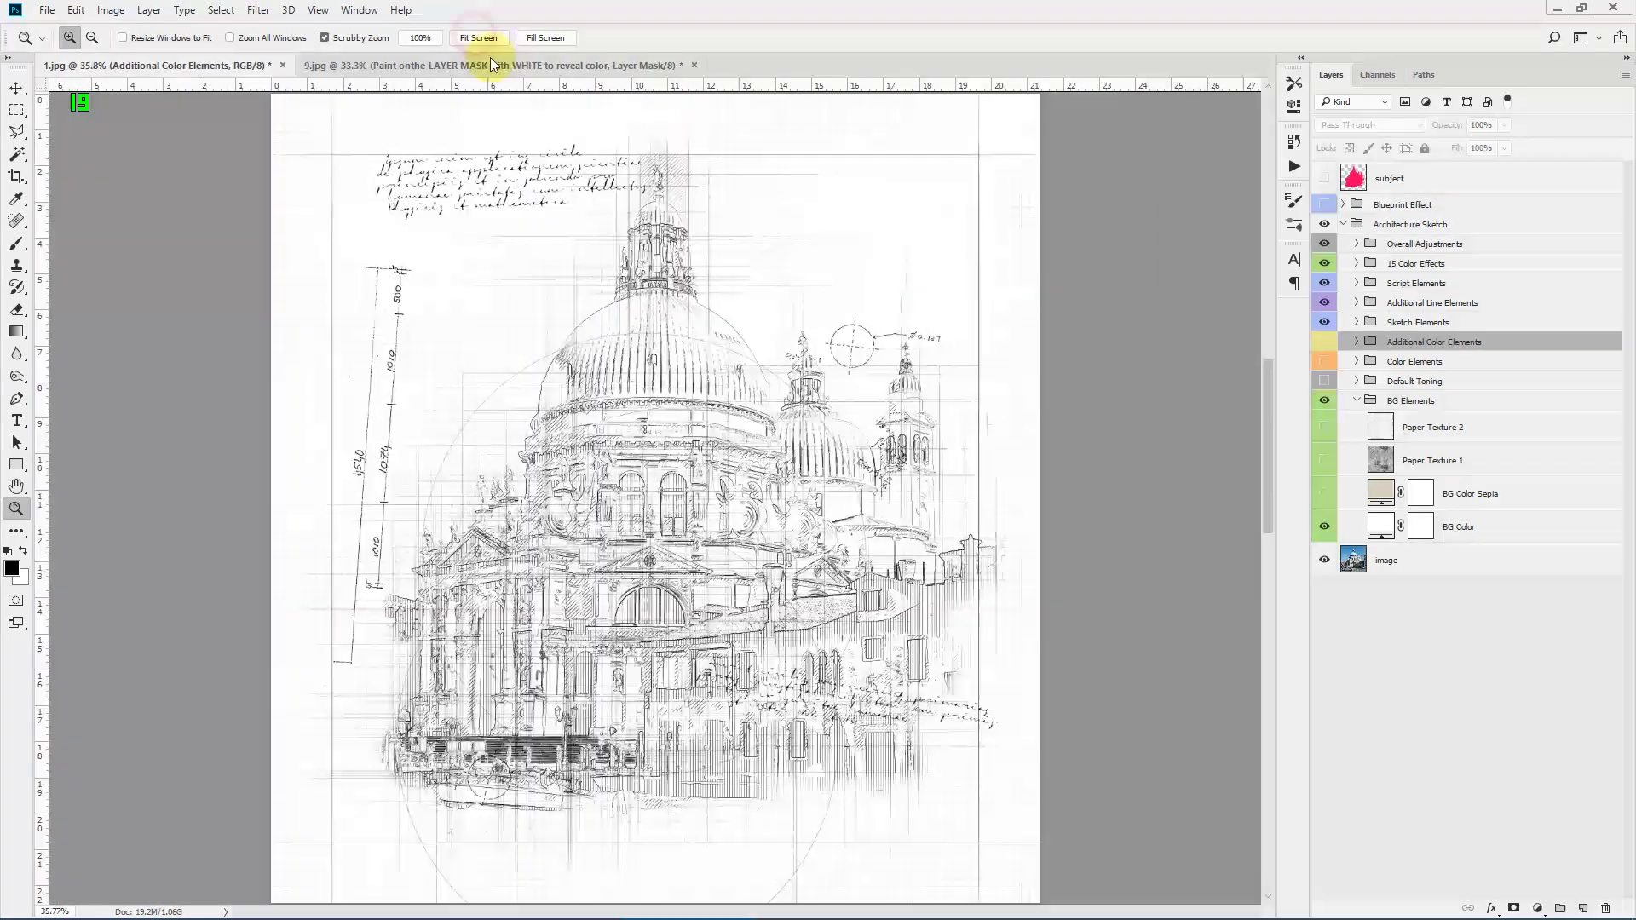
Step: Show Paper Texture 1 and the Default Toning, Color Elements and Additional Color Elements groups again
click(1324, 460)
click(1358, 401)
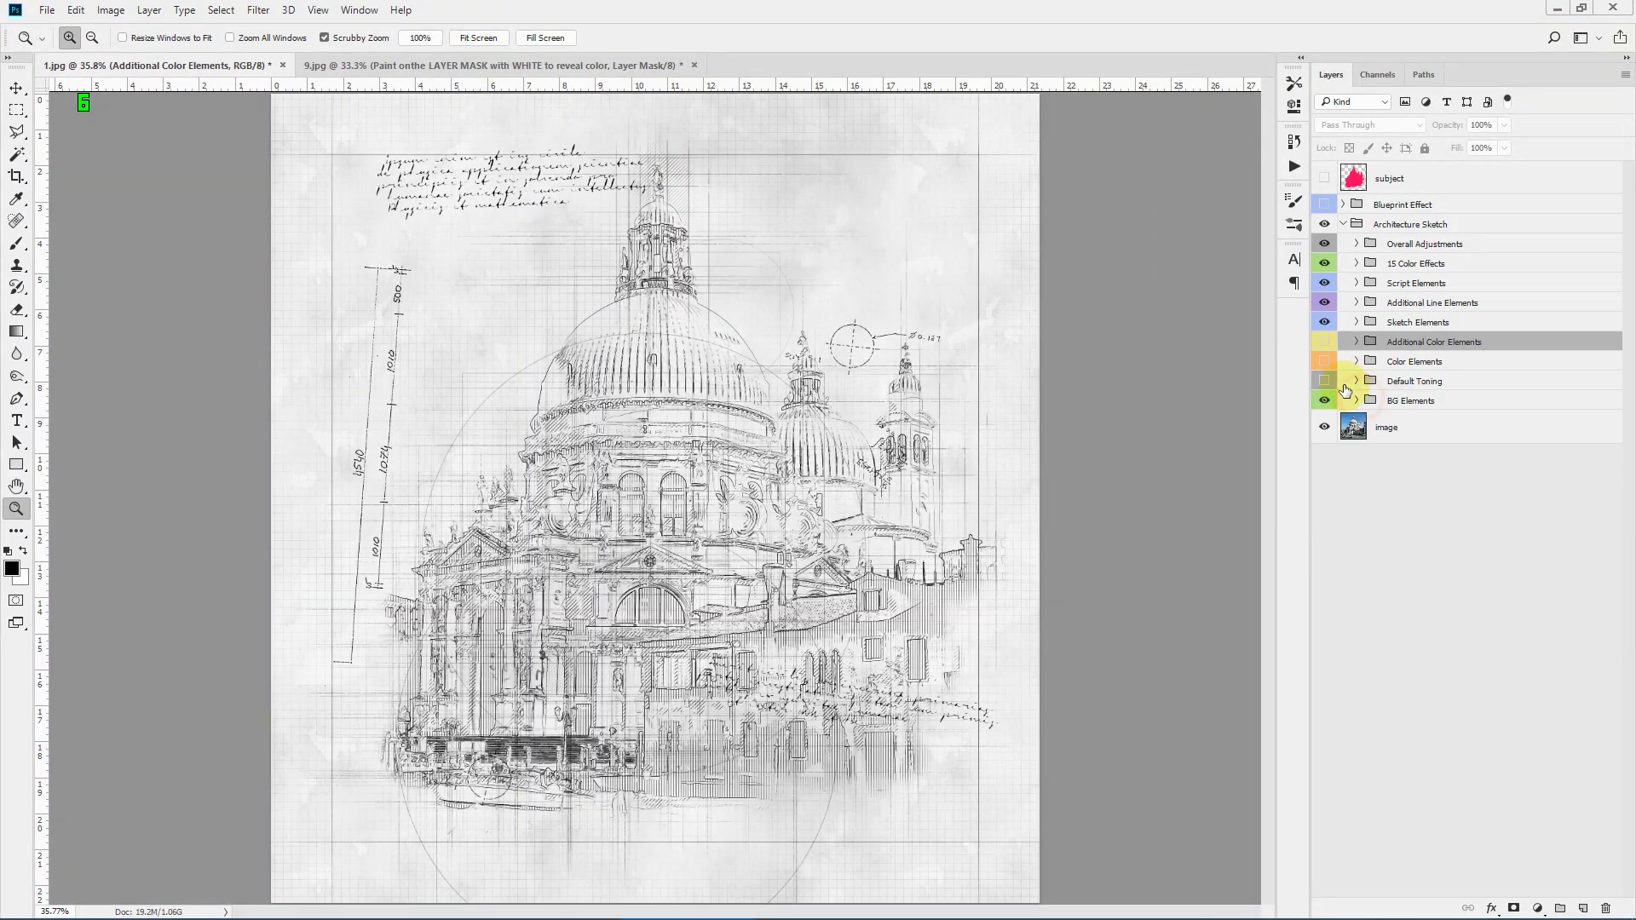
click(1325, 381)
drag(1324, 342, 1323, 361)
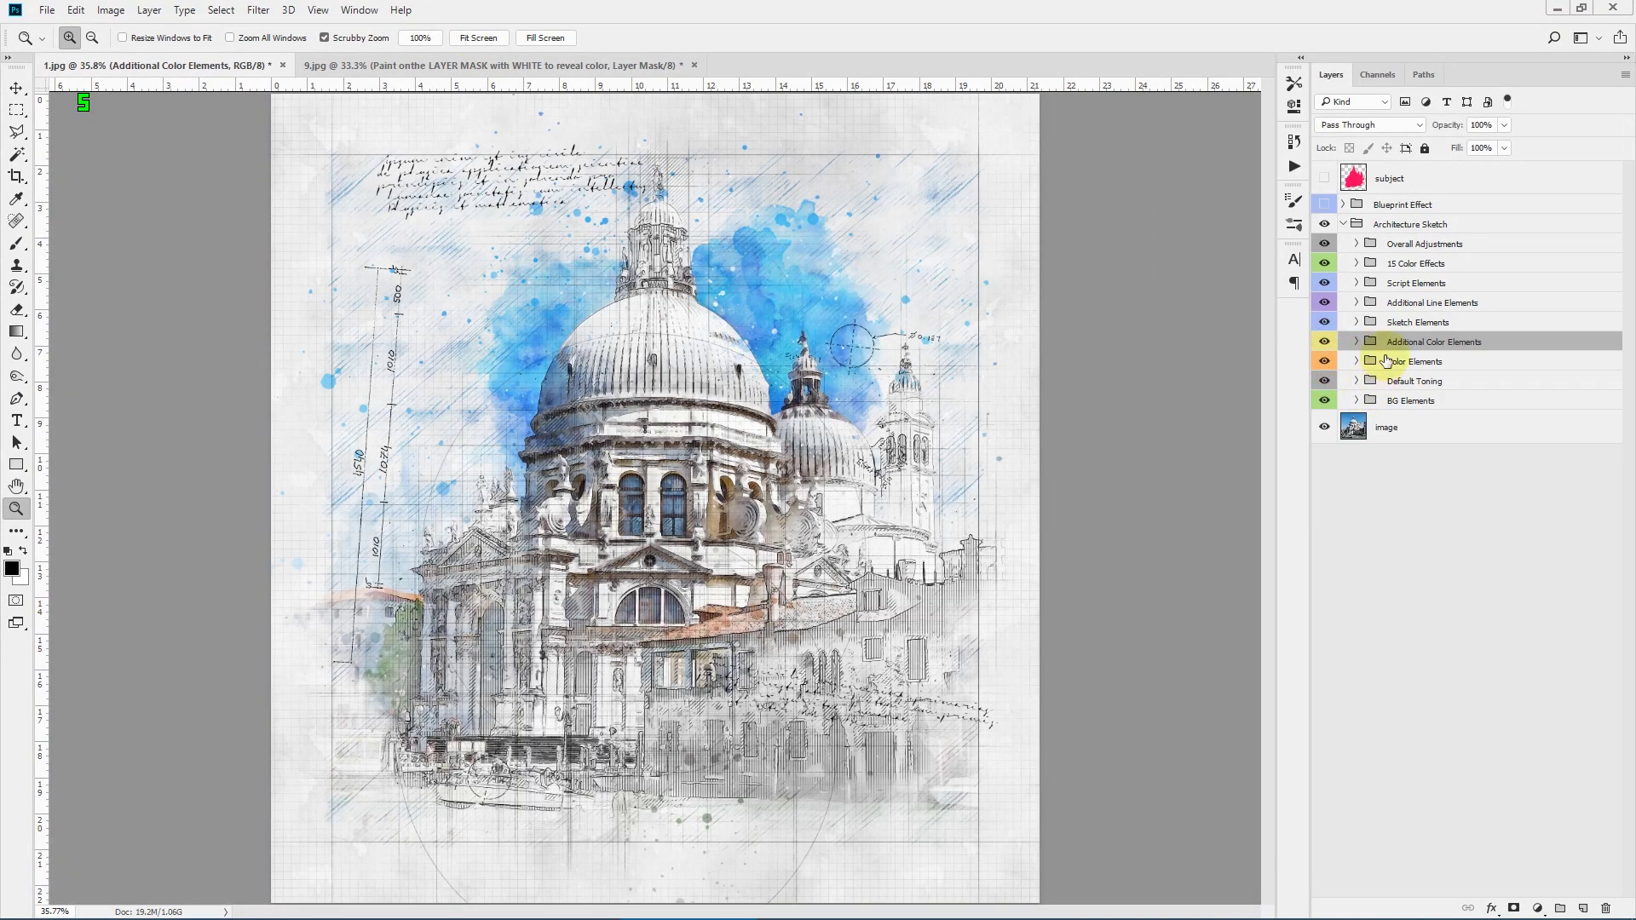
Step: Expand the Sketch Elements group and preview the Normal Sketch layer around the dome by switching its visibility off and on
click(1389, 303)
click(1356, 302)
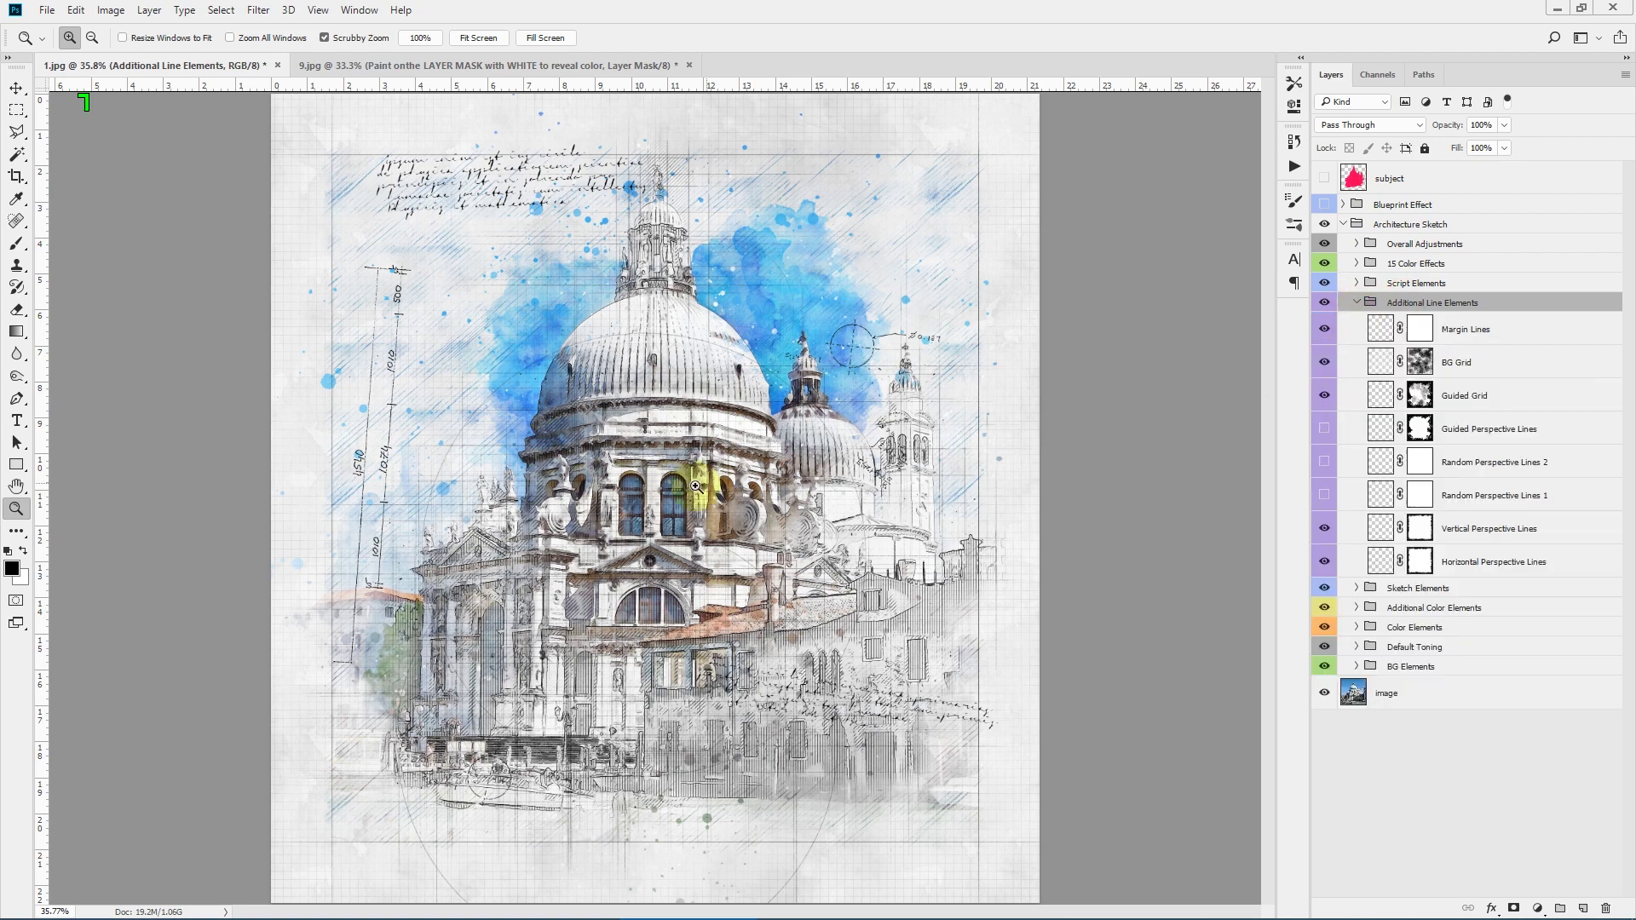
click(1356, 302)
click(1356, 322)
click(366, 518)
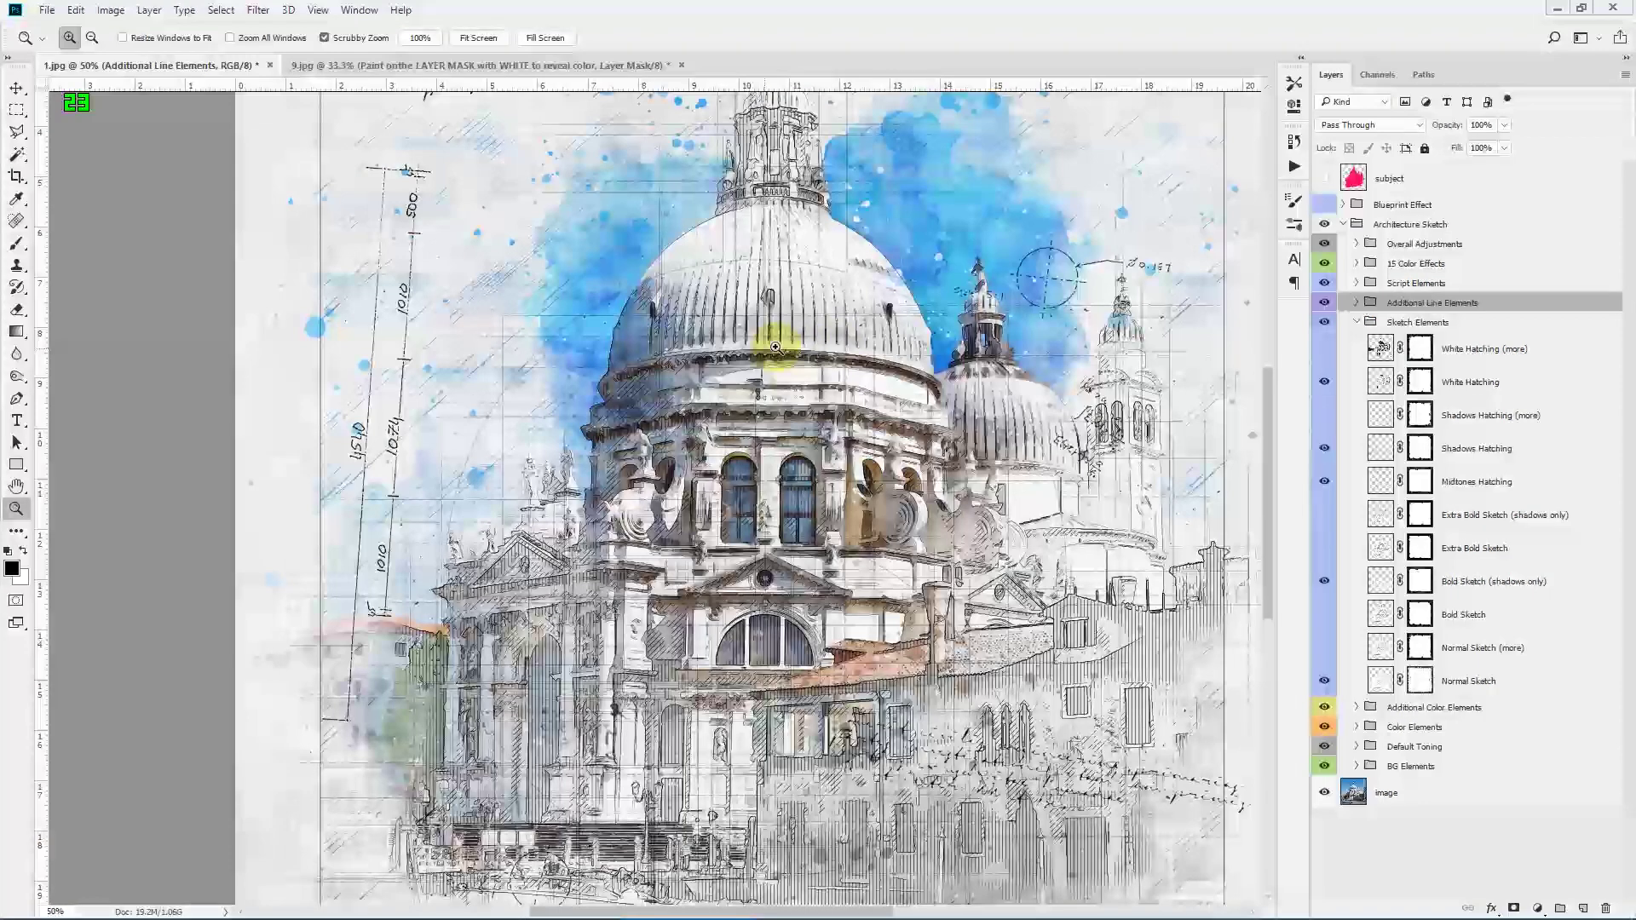
click(776, 347)
click(1491, 679)
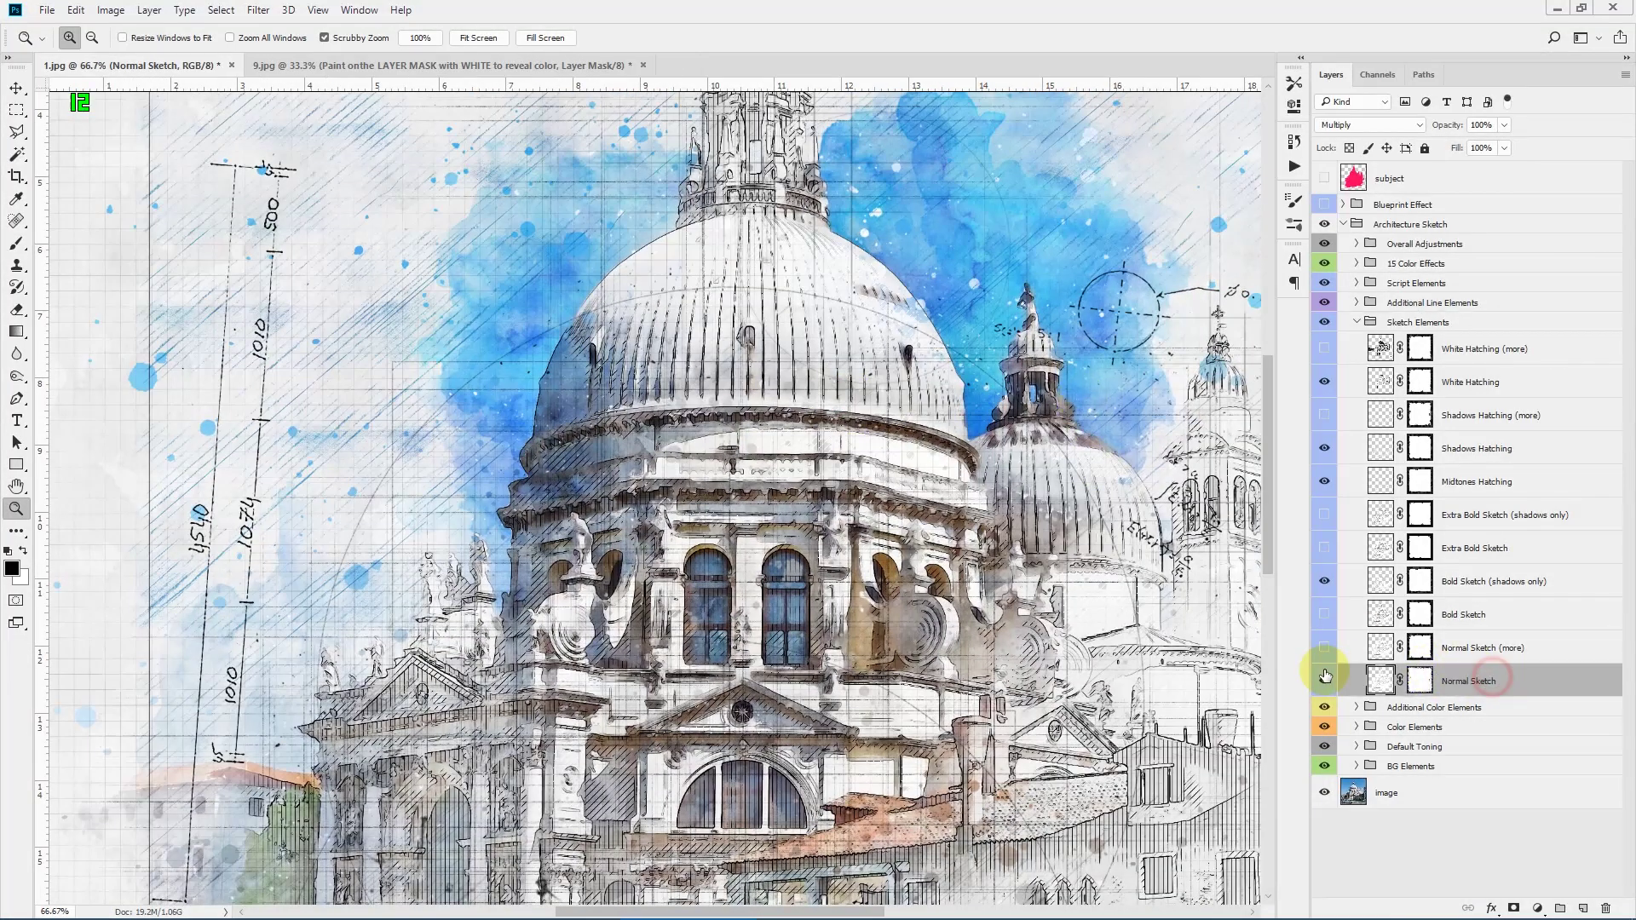
click(1323, 679)
click(1324, 680)
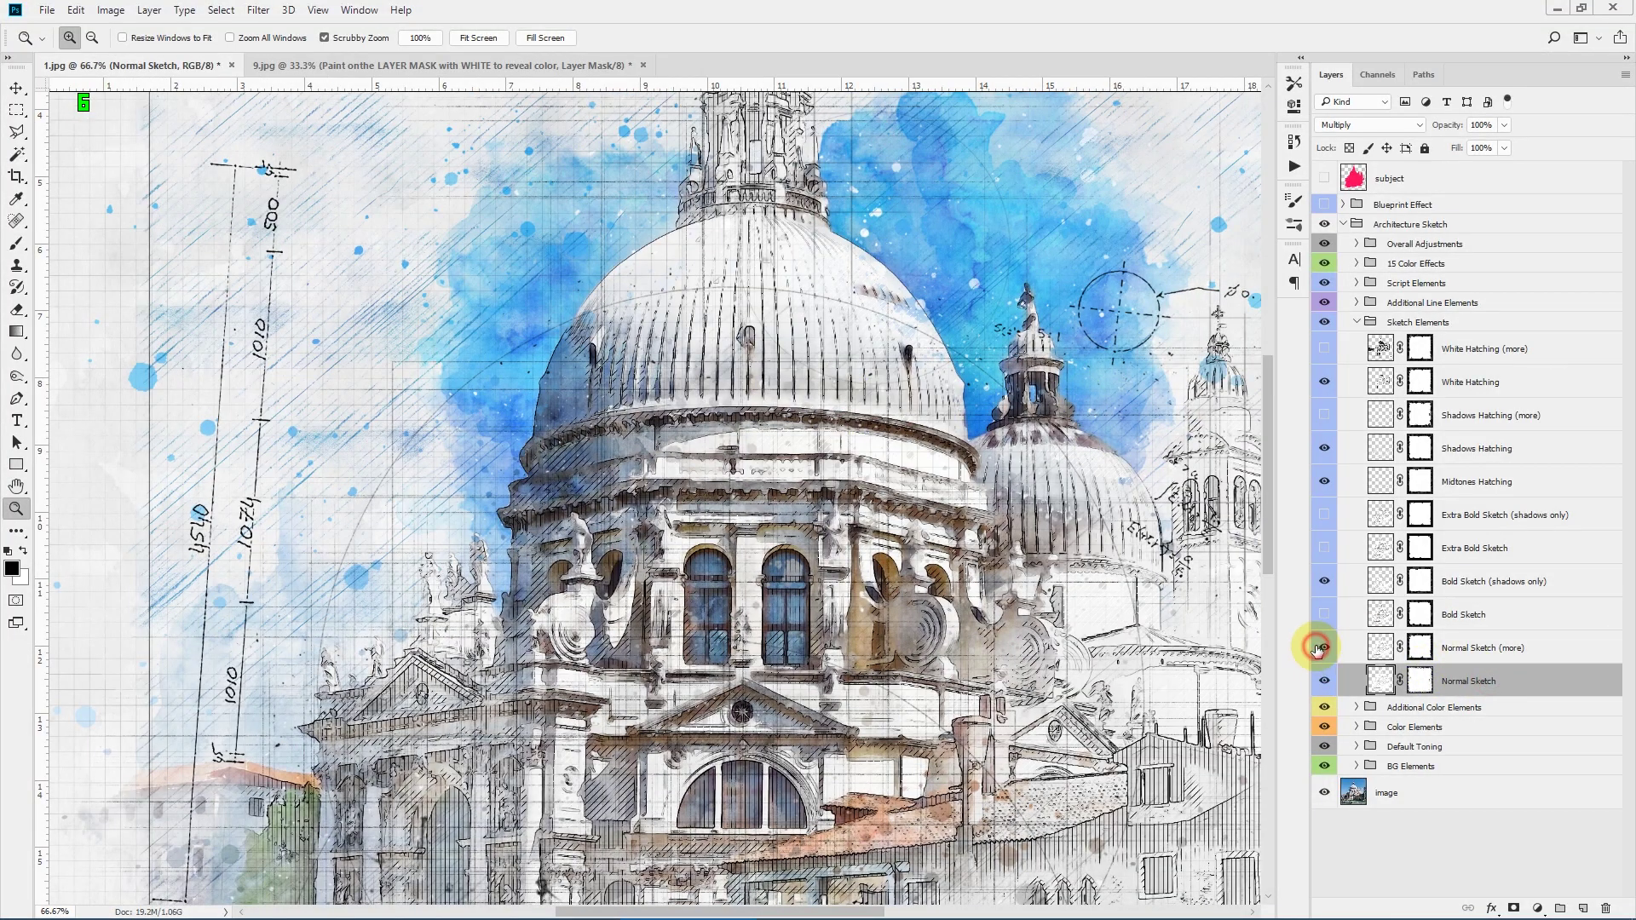
Step: Preview the Normal Sketch (more) and Bold Sketch layers by switching each on and off again
click(1324, 647)
click(1324, 648)
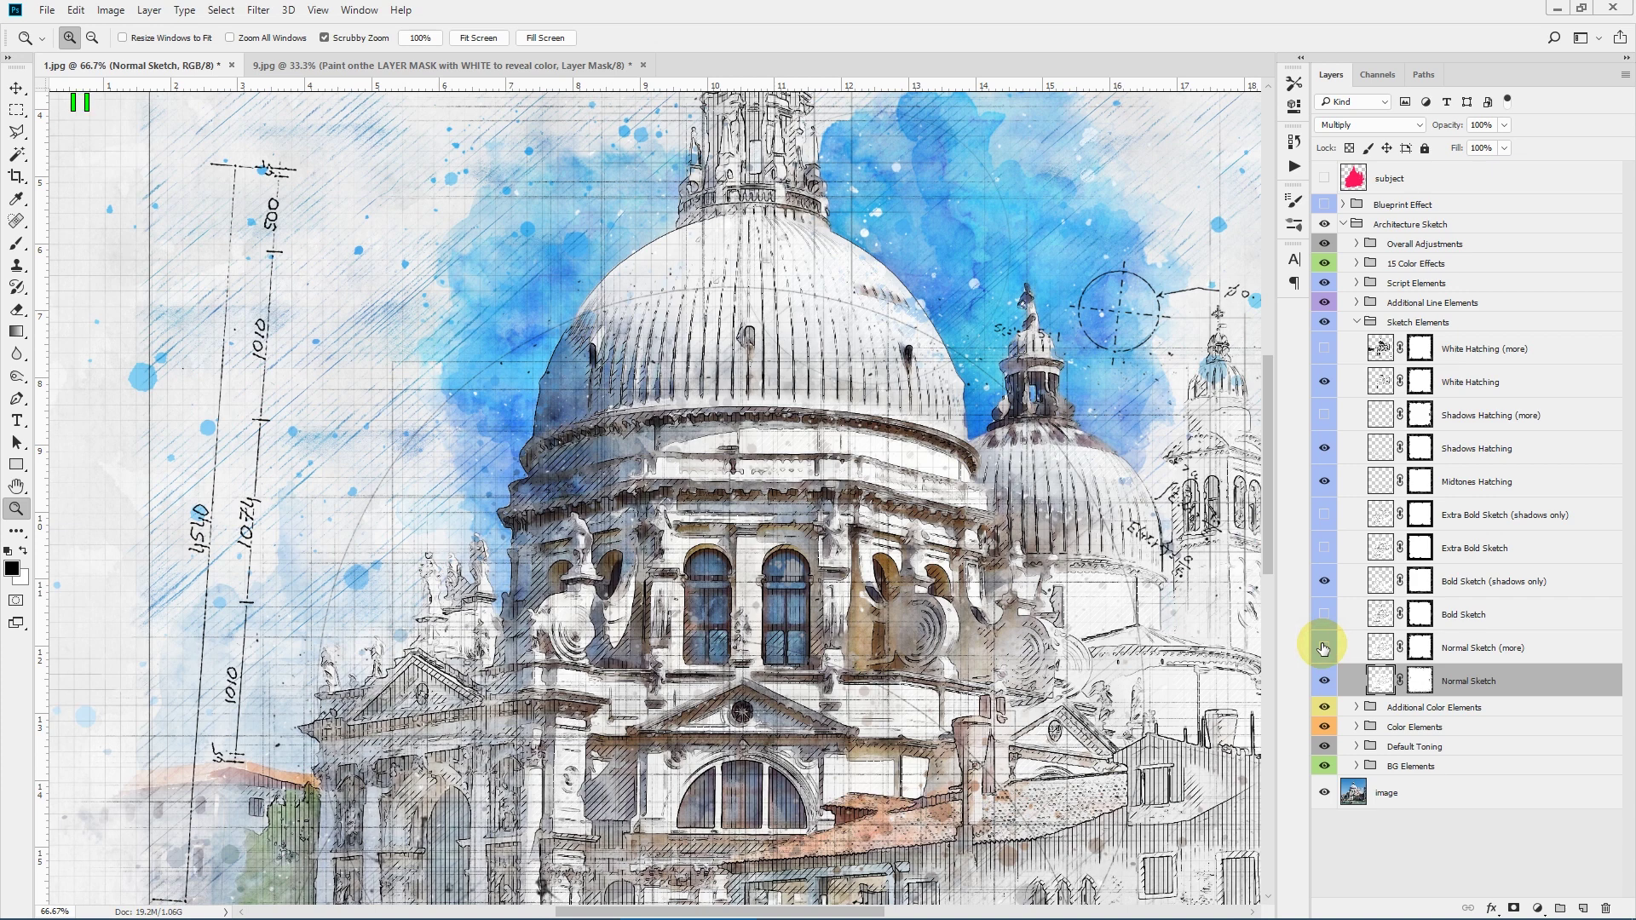
click(1323, 648)
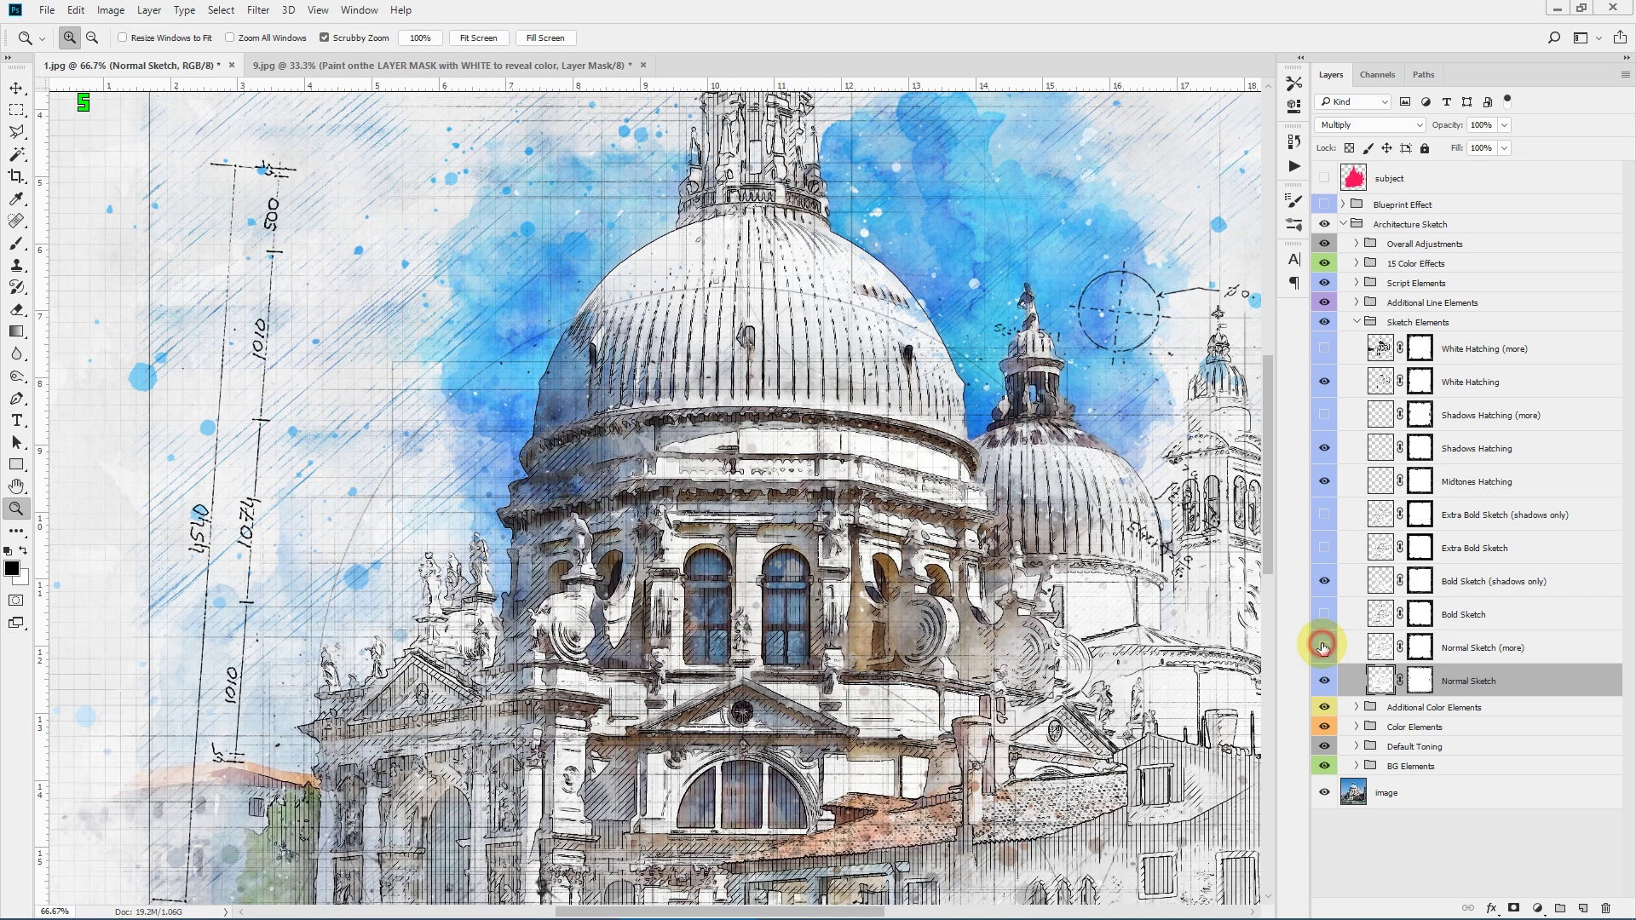
click(1324, 648)
click(1324, 614)
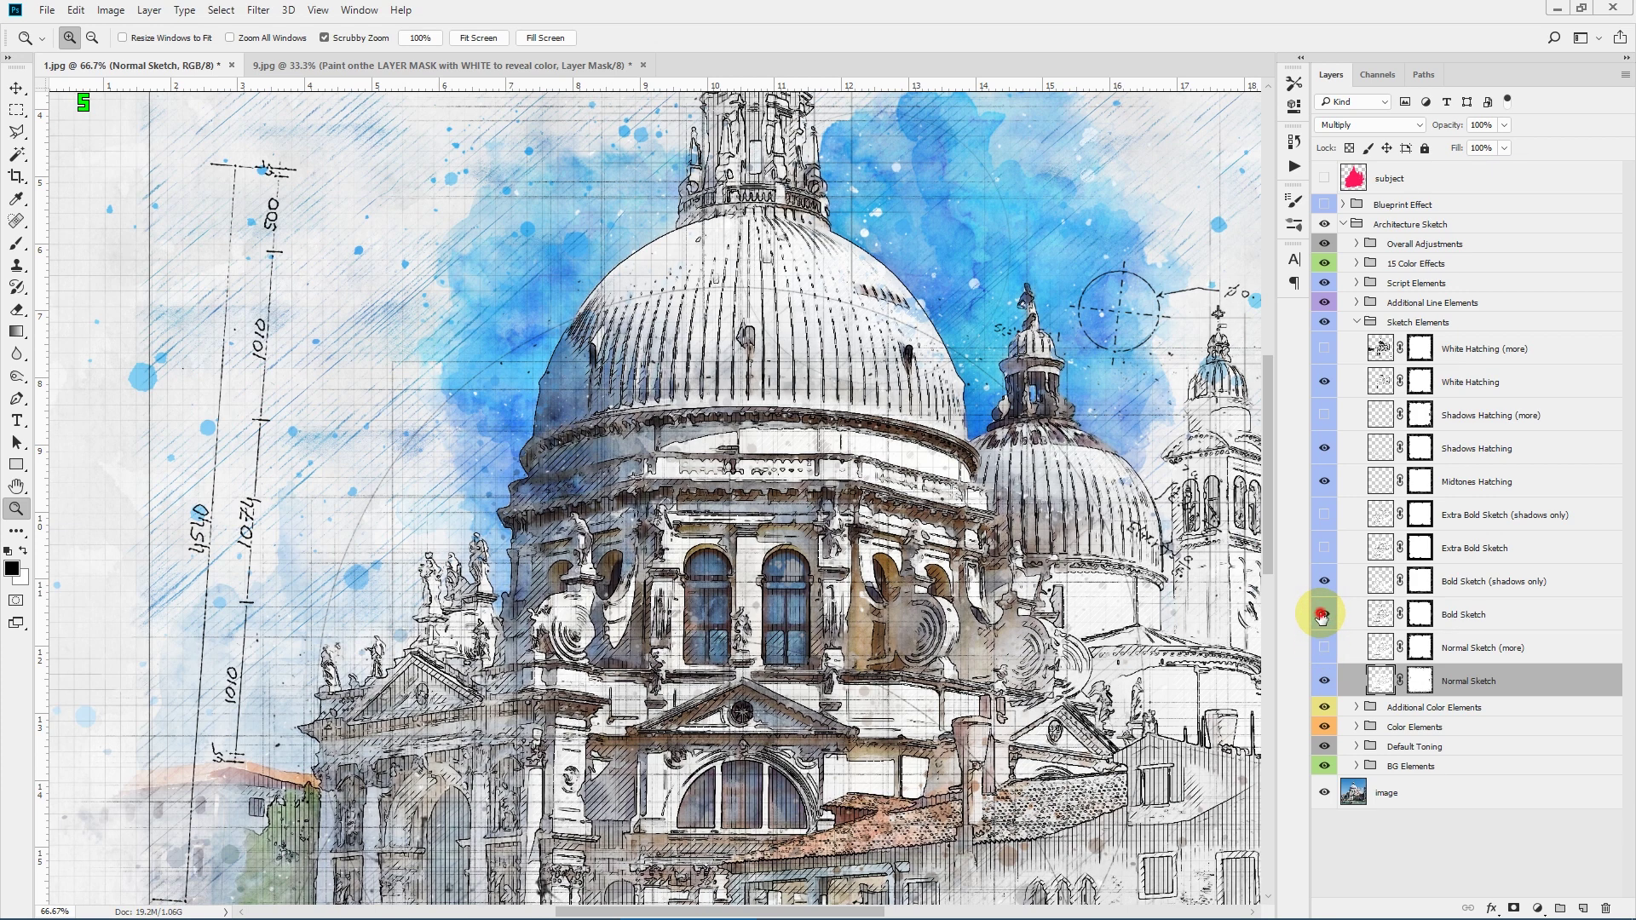
click(1324, 615)
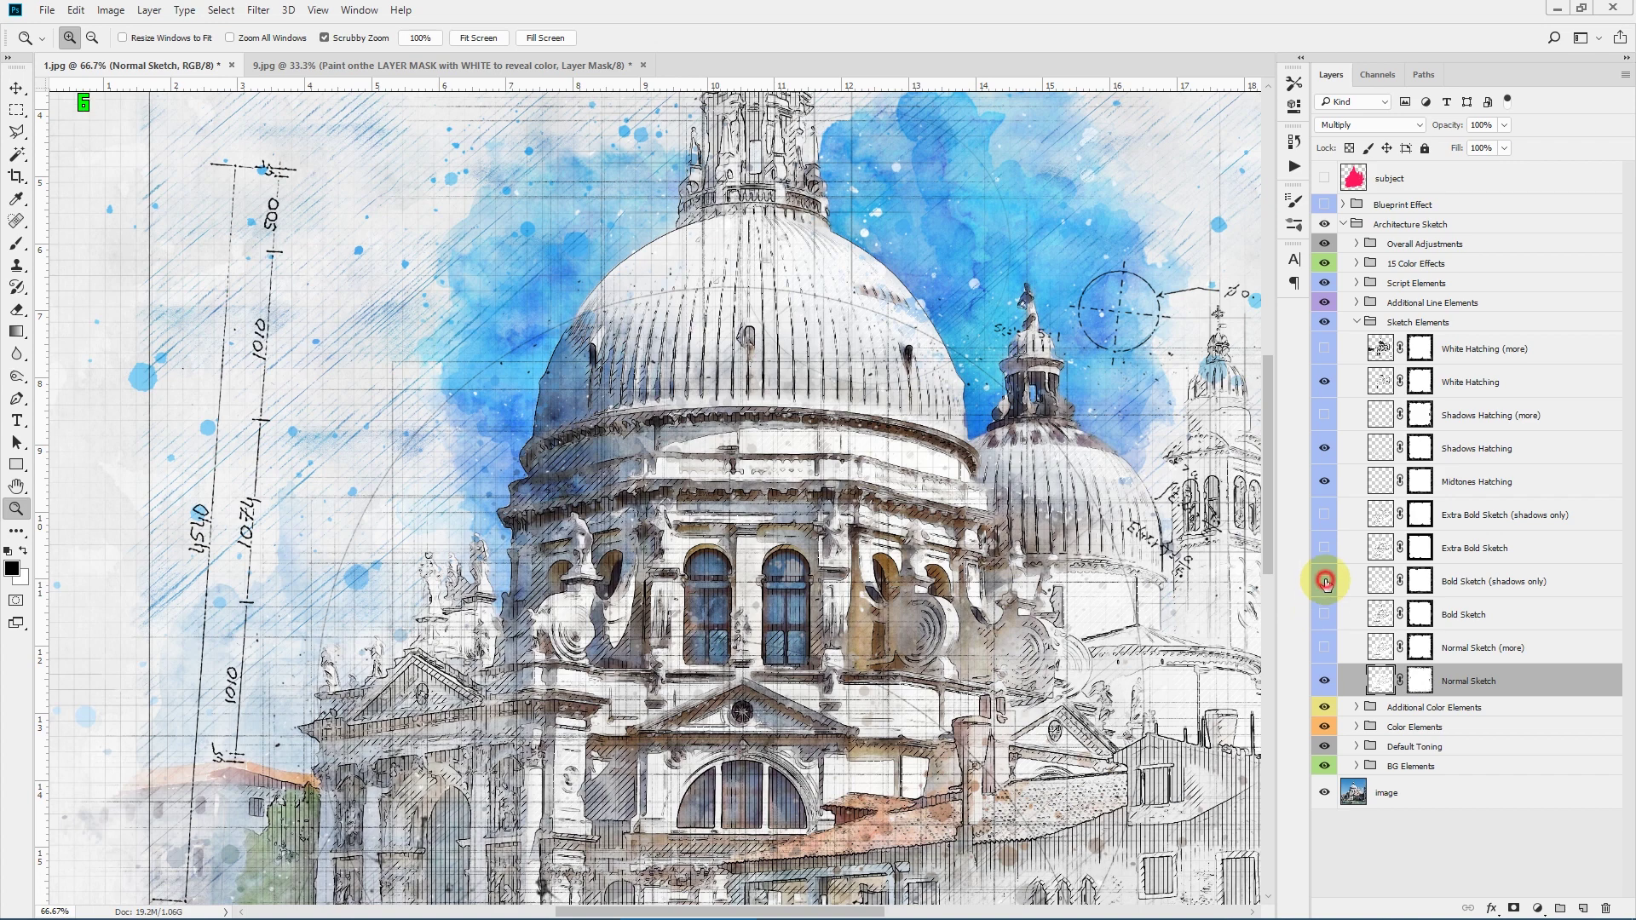
Step: Compare the dome with and without the Bold Sketch (shadows only) layer, leaving the layer visible
click(1325, 581)
click(1325, 581)
click(1325, 581)
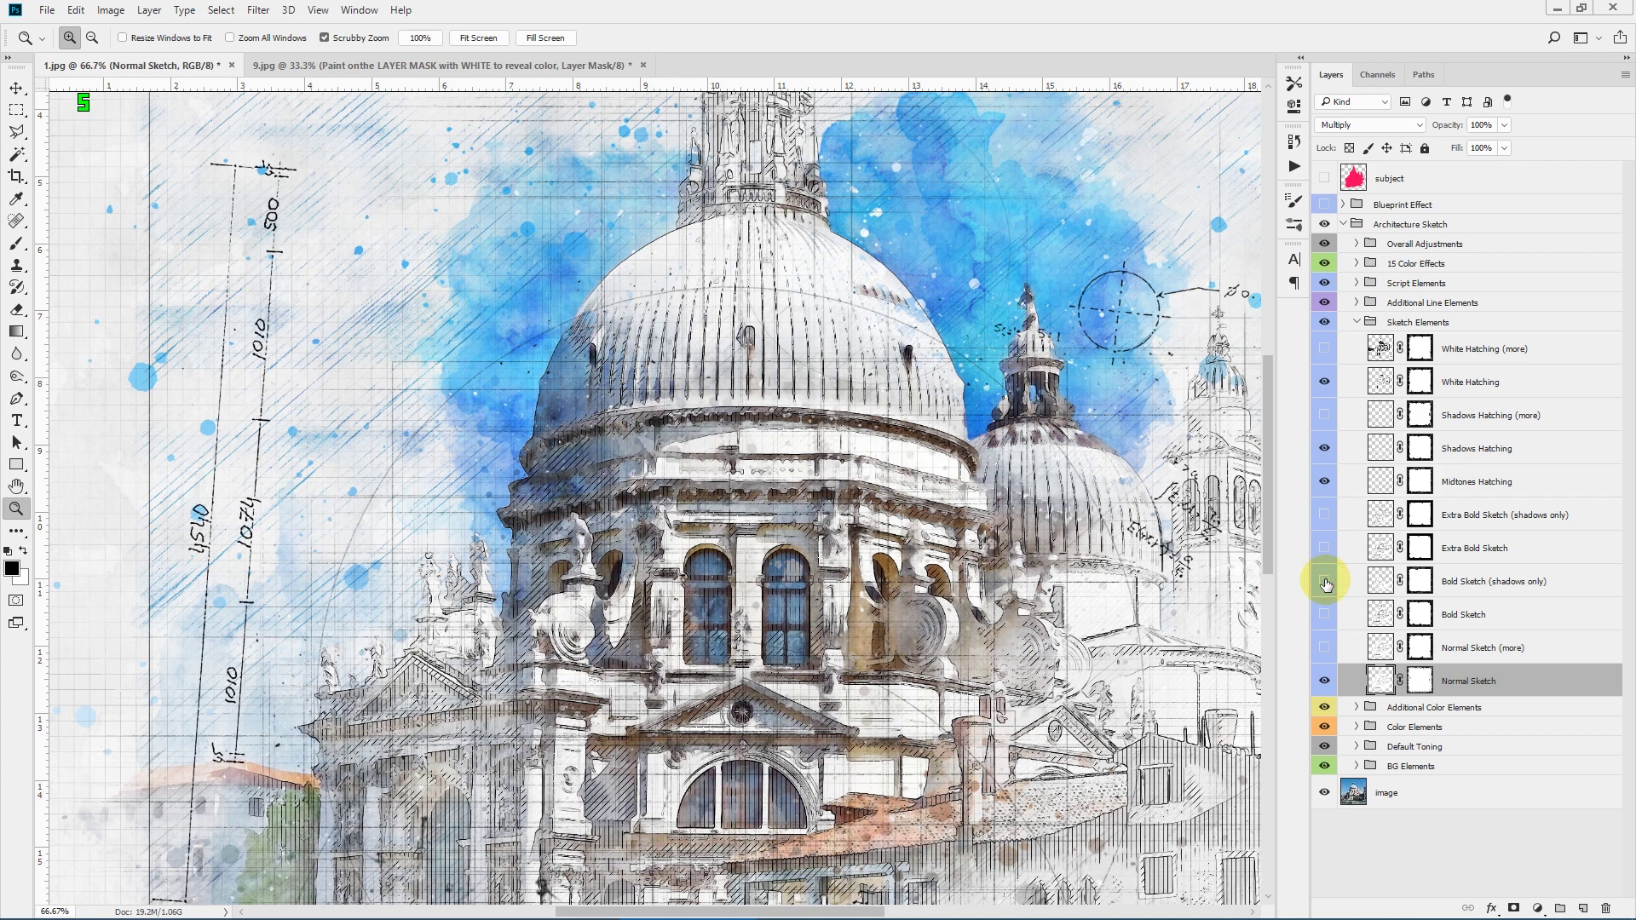
click(1326, 581)
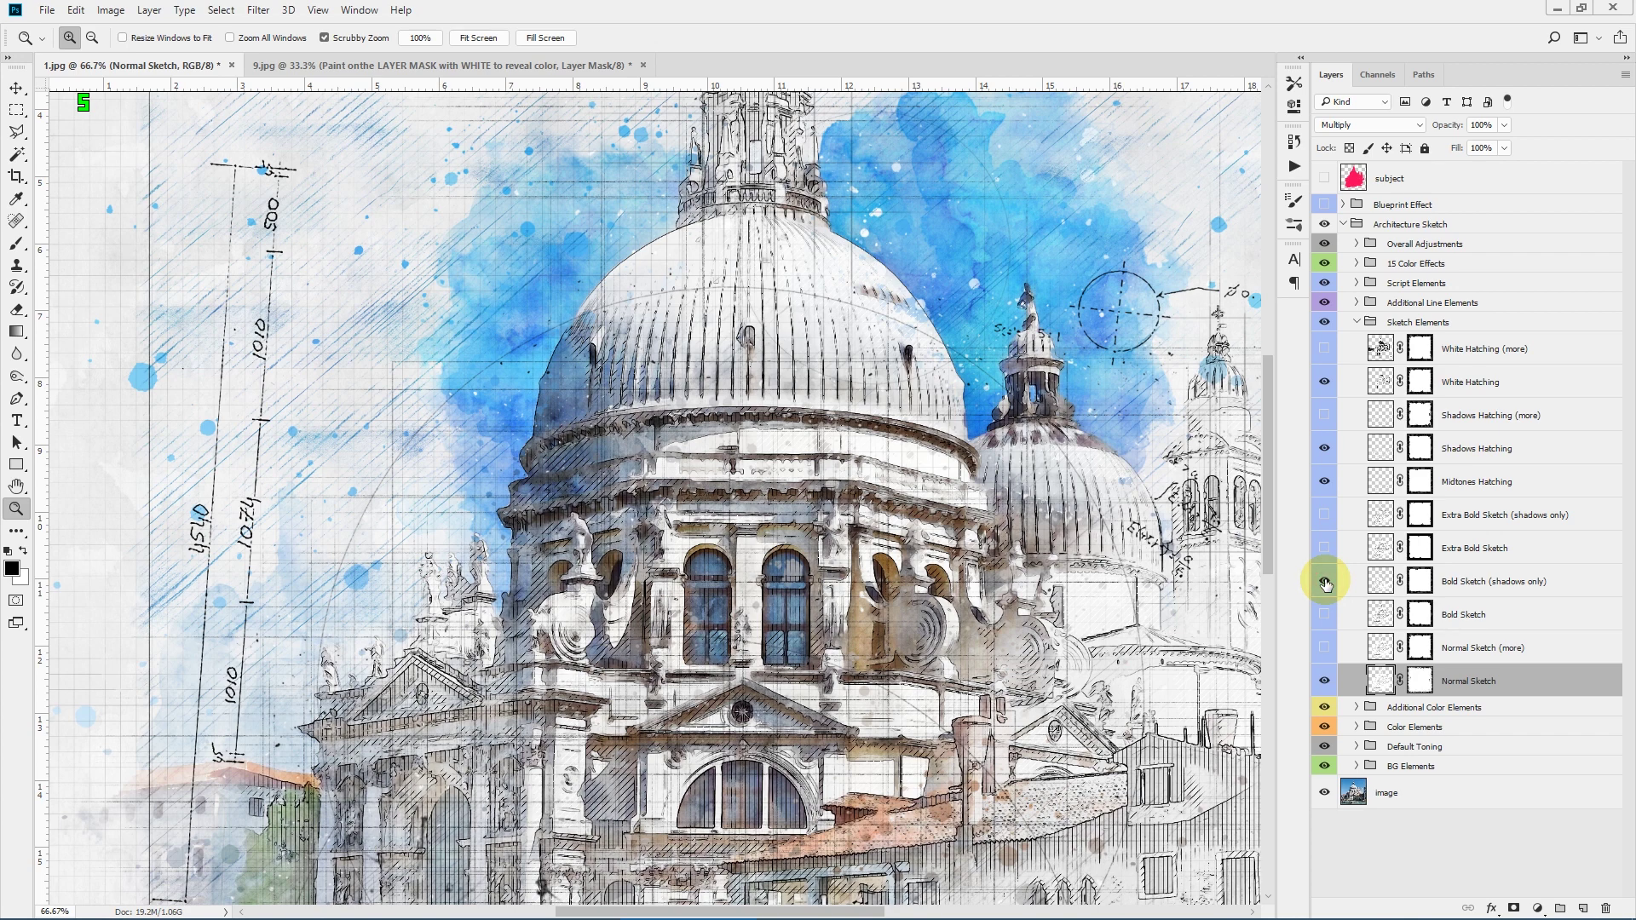
Step: Preview the Extra Bold Sketch and Extra Bold Sketch (shadows only) layers by switching each on and off again
click(1325, 548)
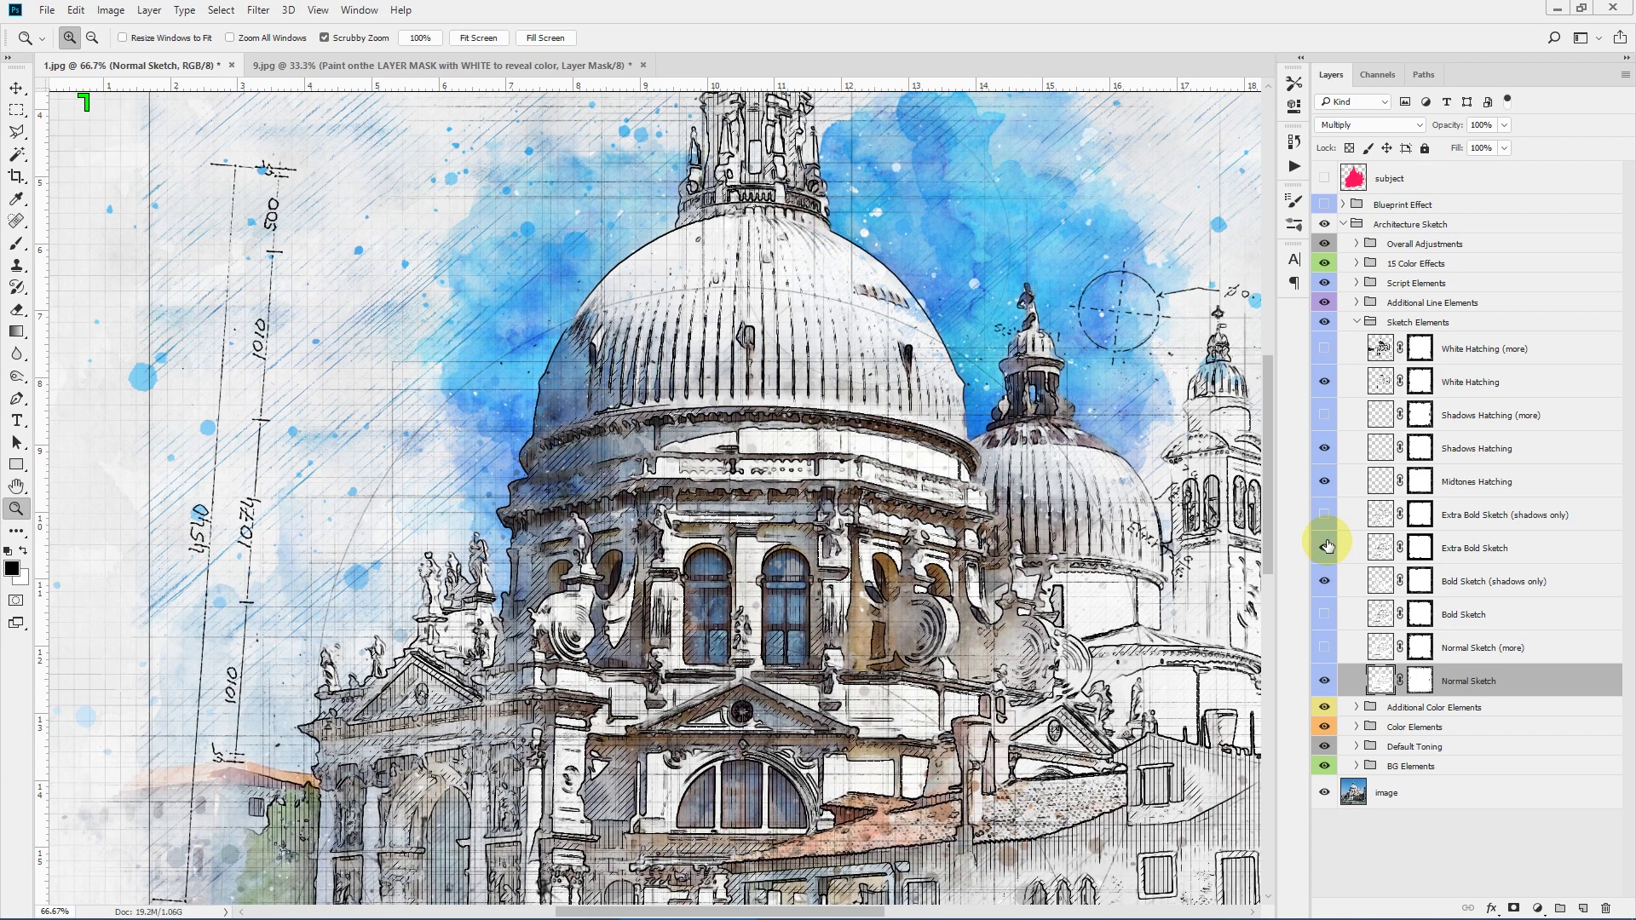
click(1325, 547)
click(1326, 515)
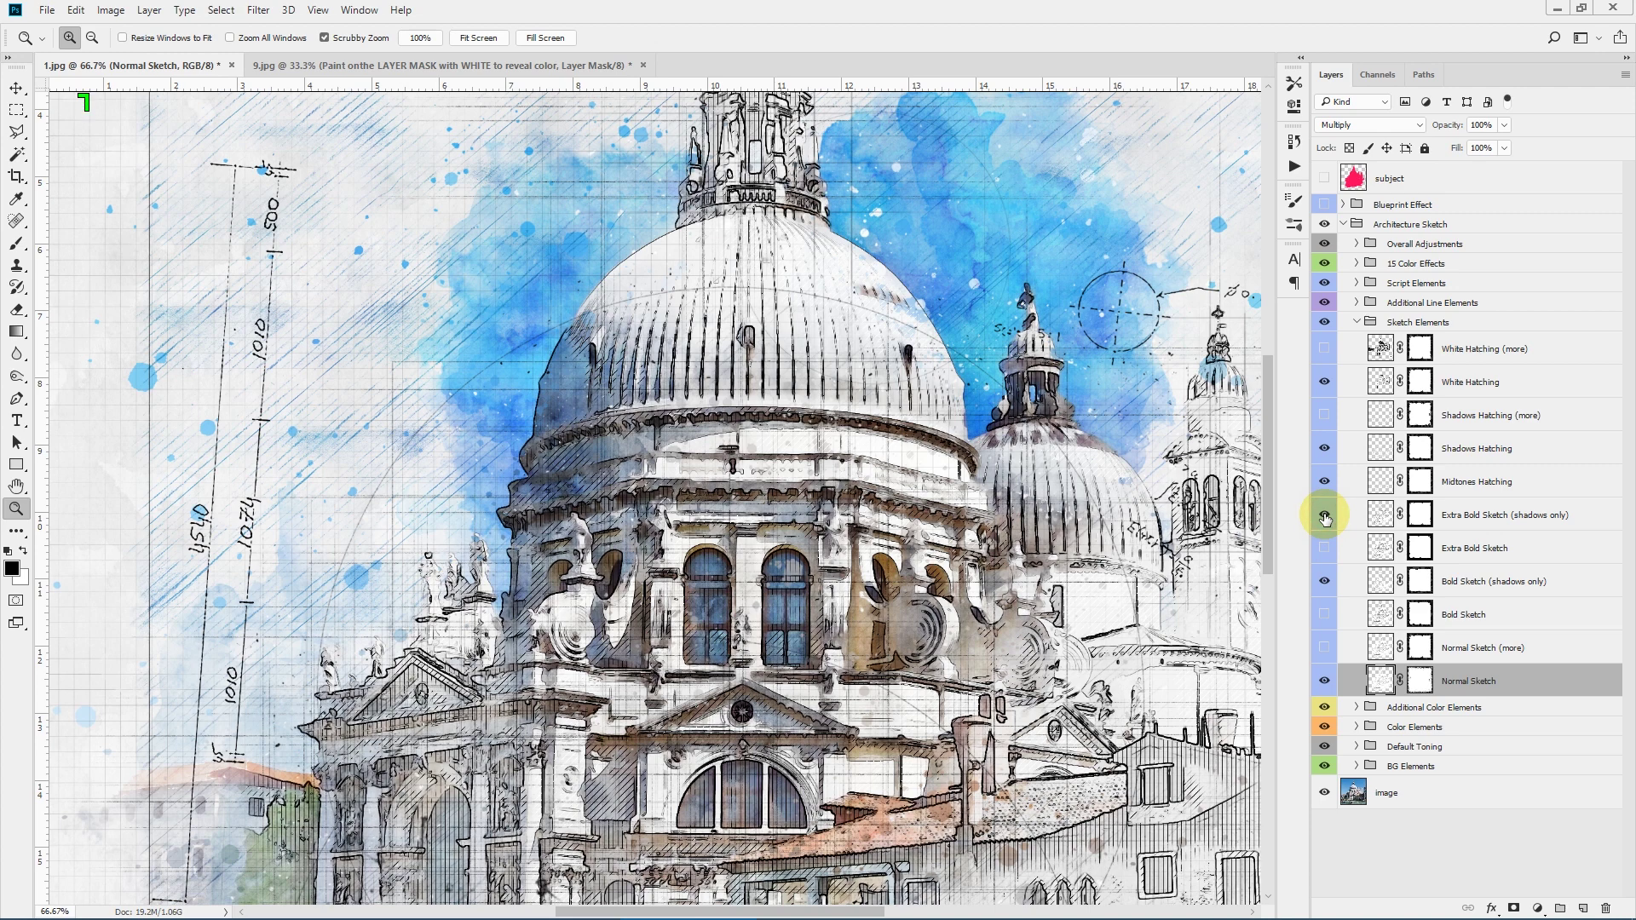
click(1325, 514)
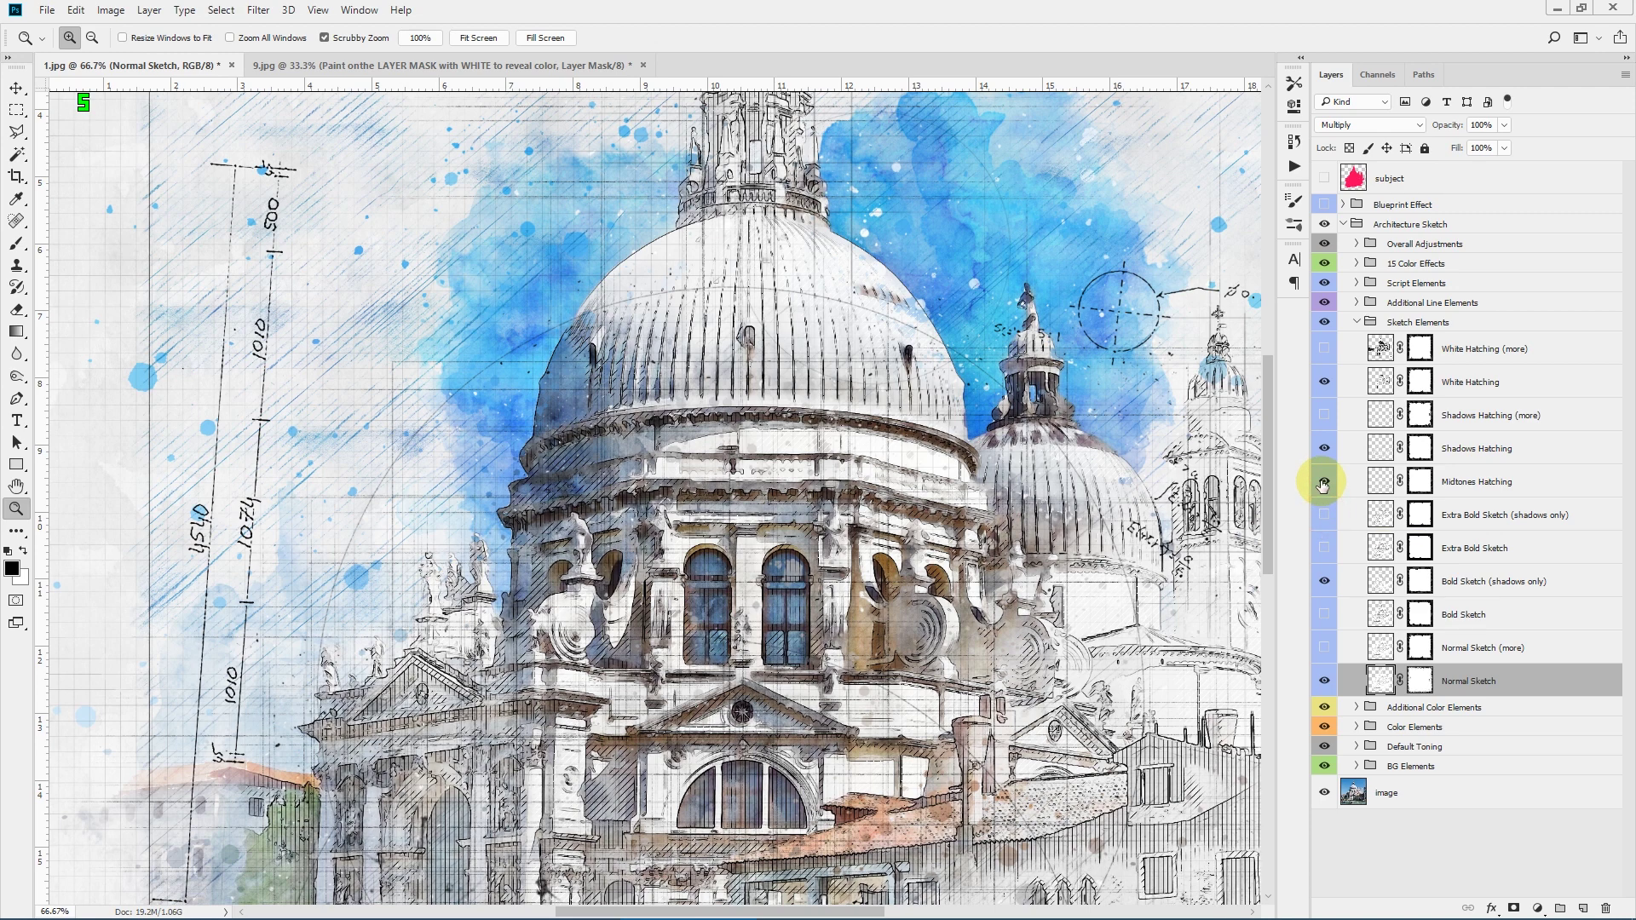
Step: Preview the Midtones Hatching, Shadows Hatching and Shadows Hatching (more) layers by toggling their visibility, leaving Shadows Hatching (more) hidden
click(1323, 482)
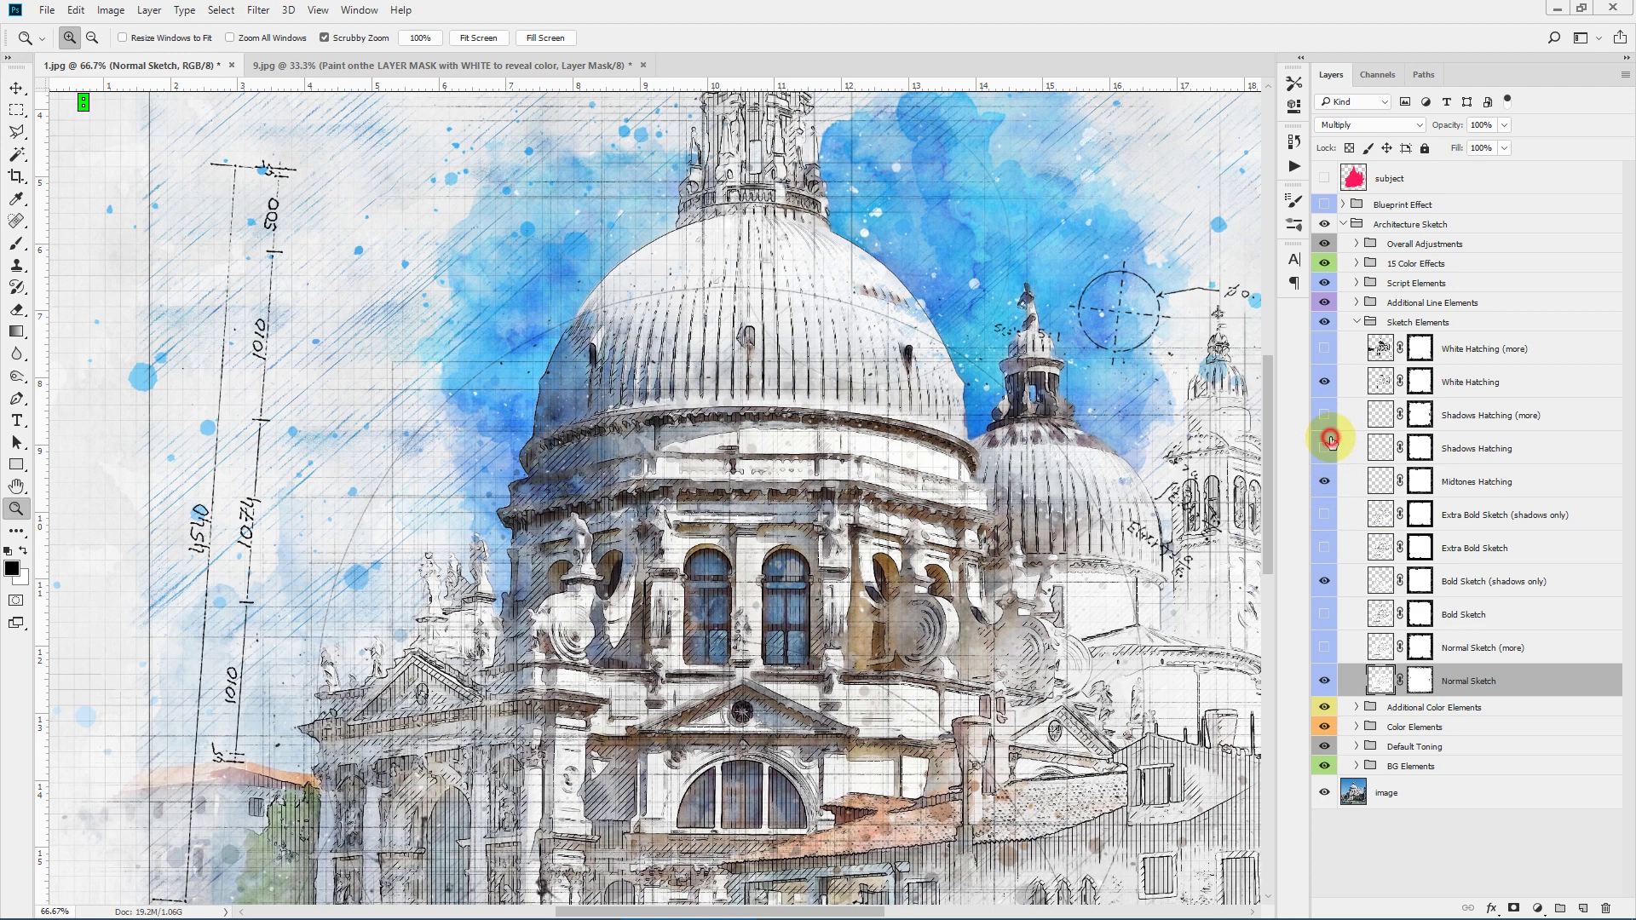
click(1326, 446)
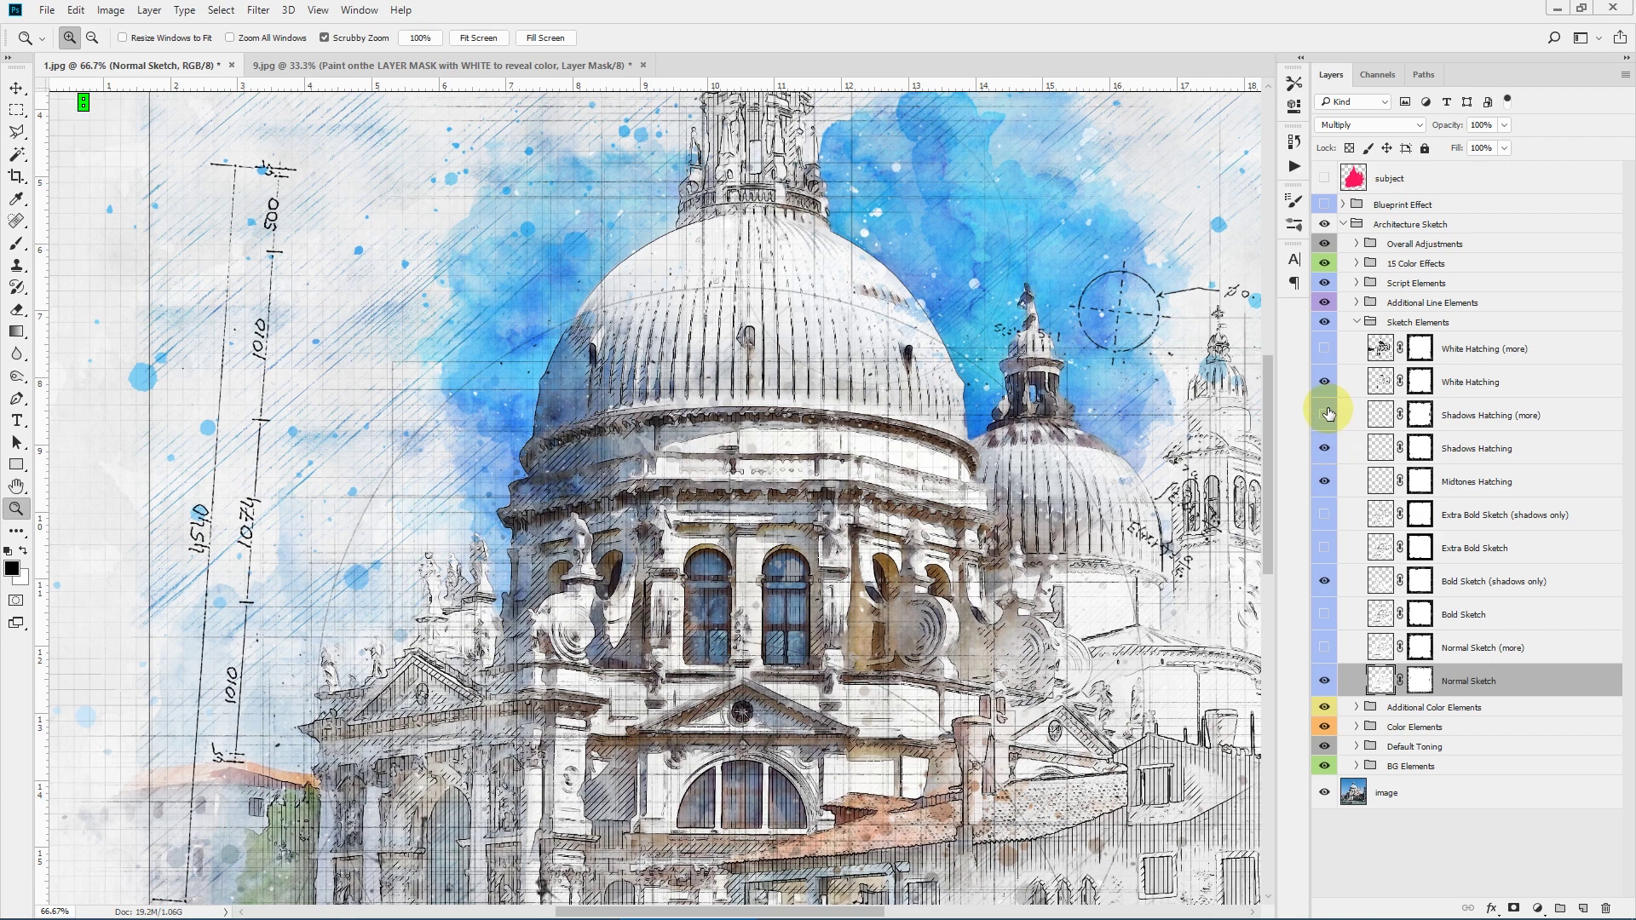
click(1325, 415)
scroll(840, 565, down, 4)
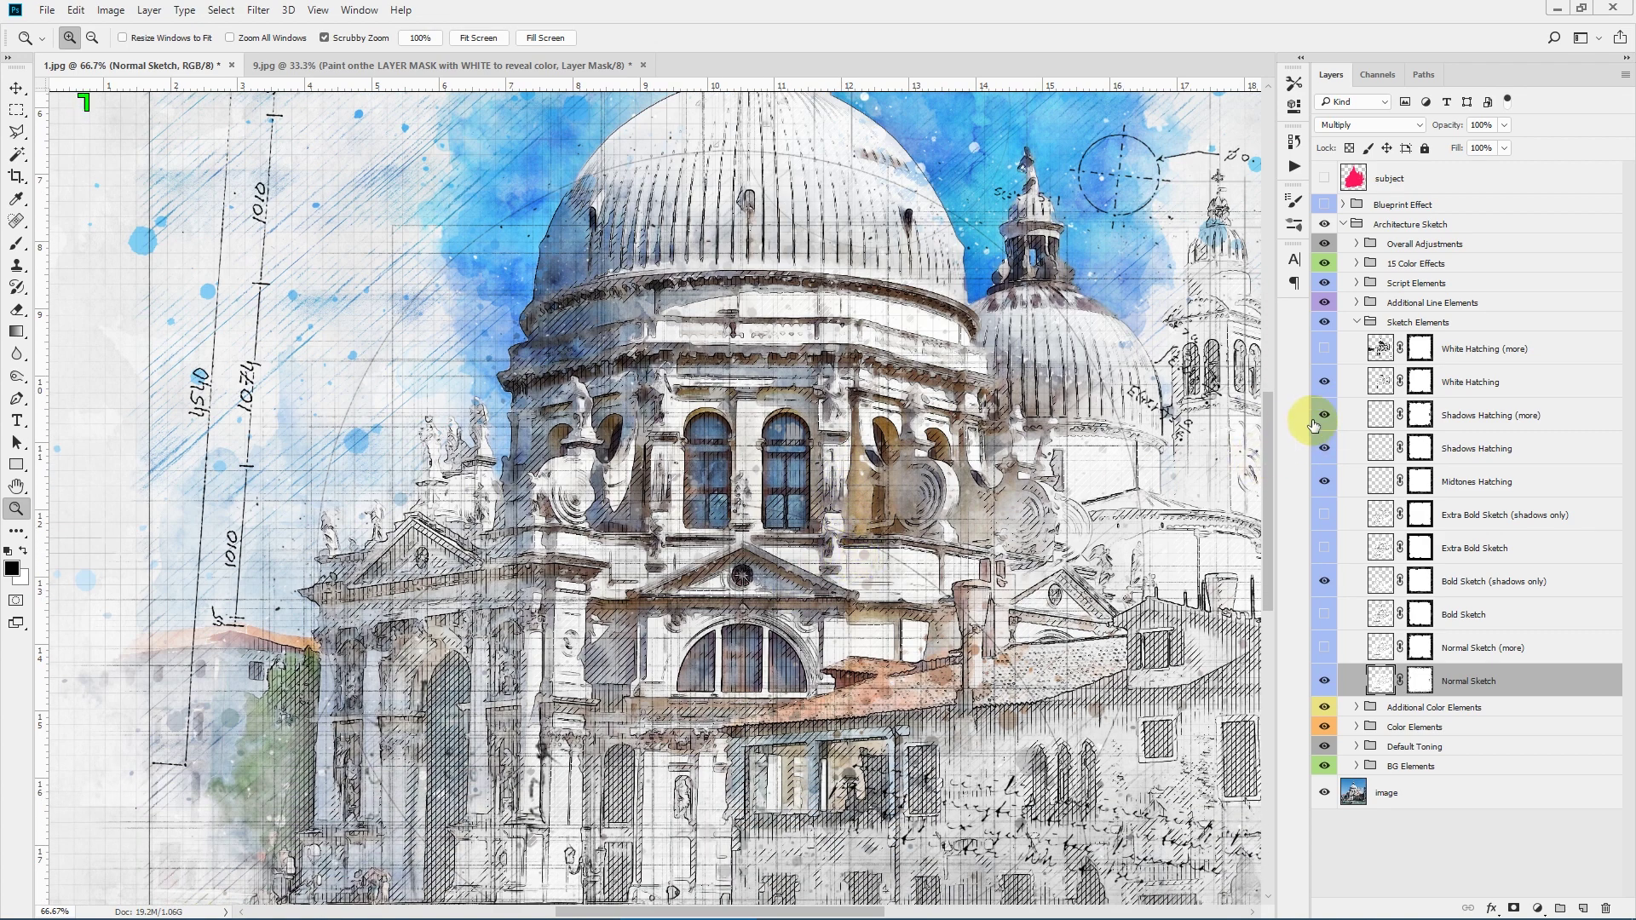
click(1324, 415)
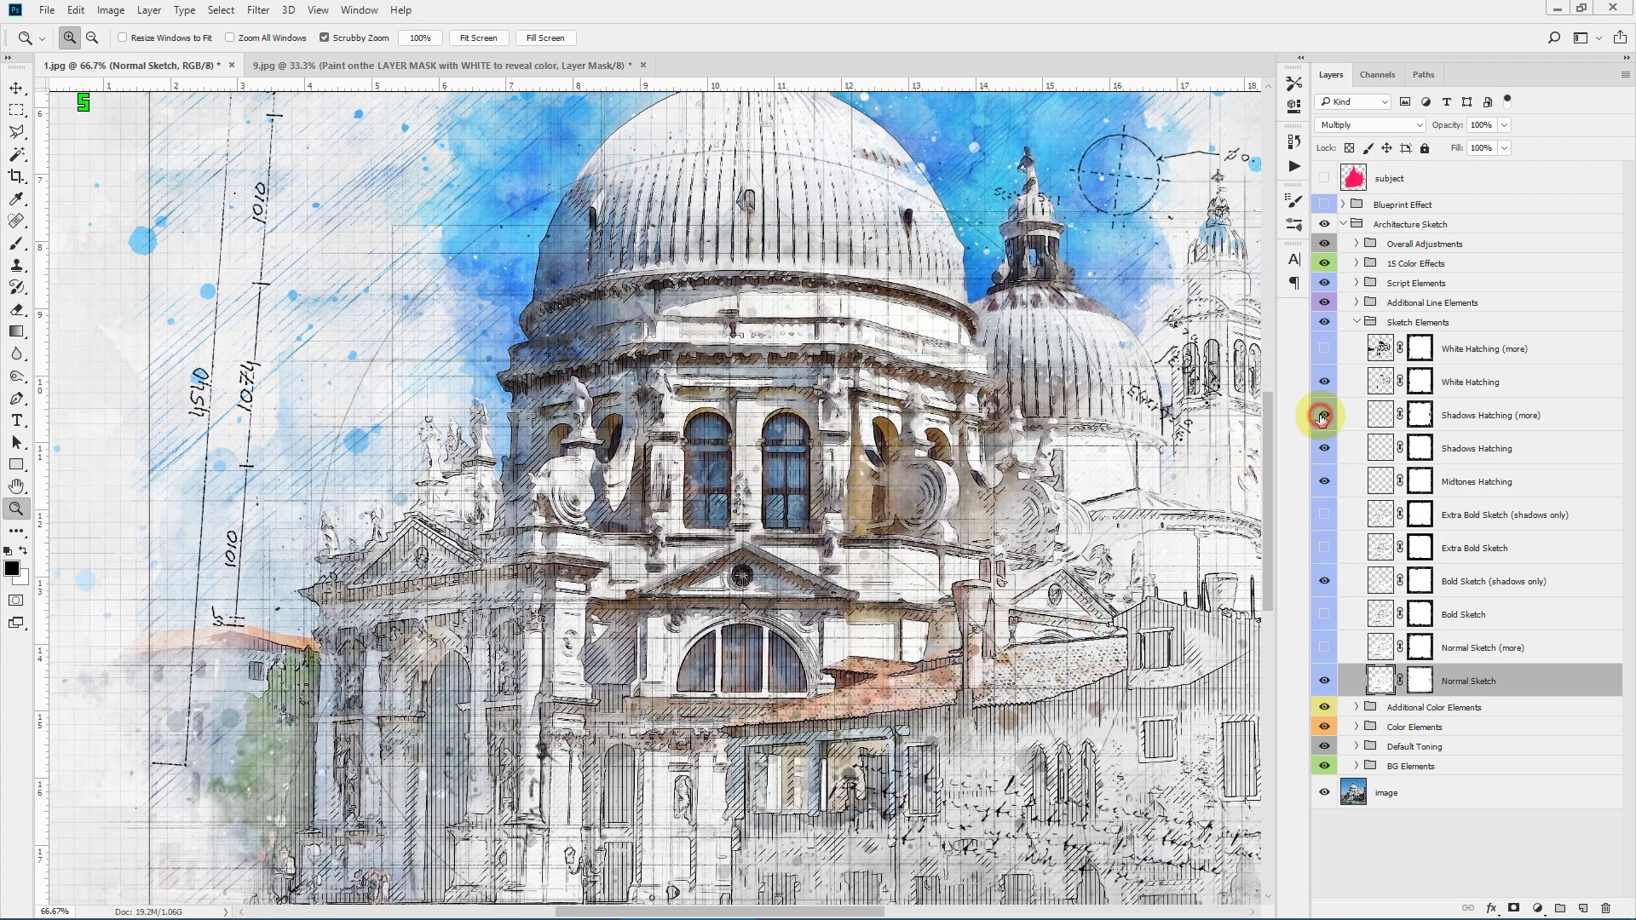
click(1324, 415)
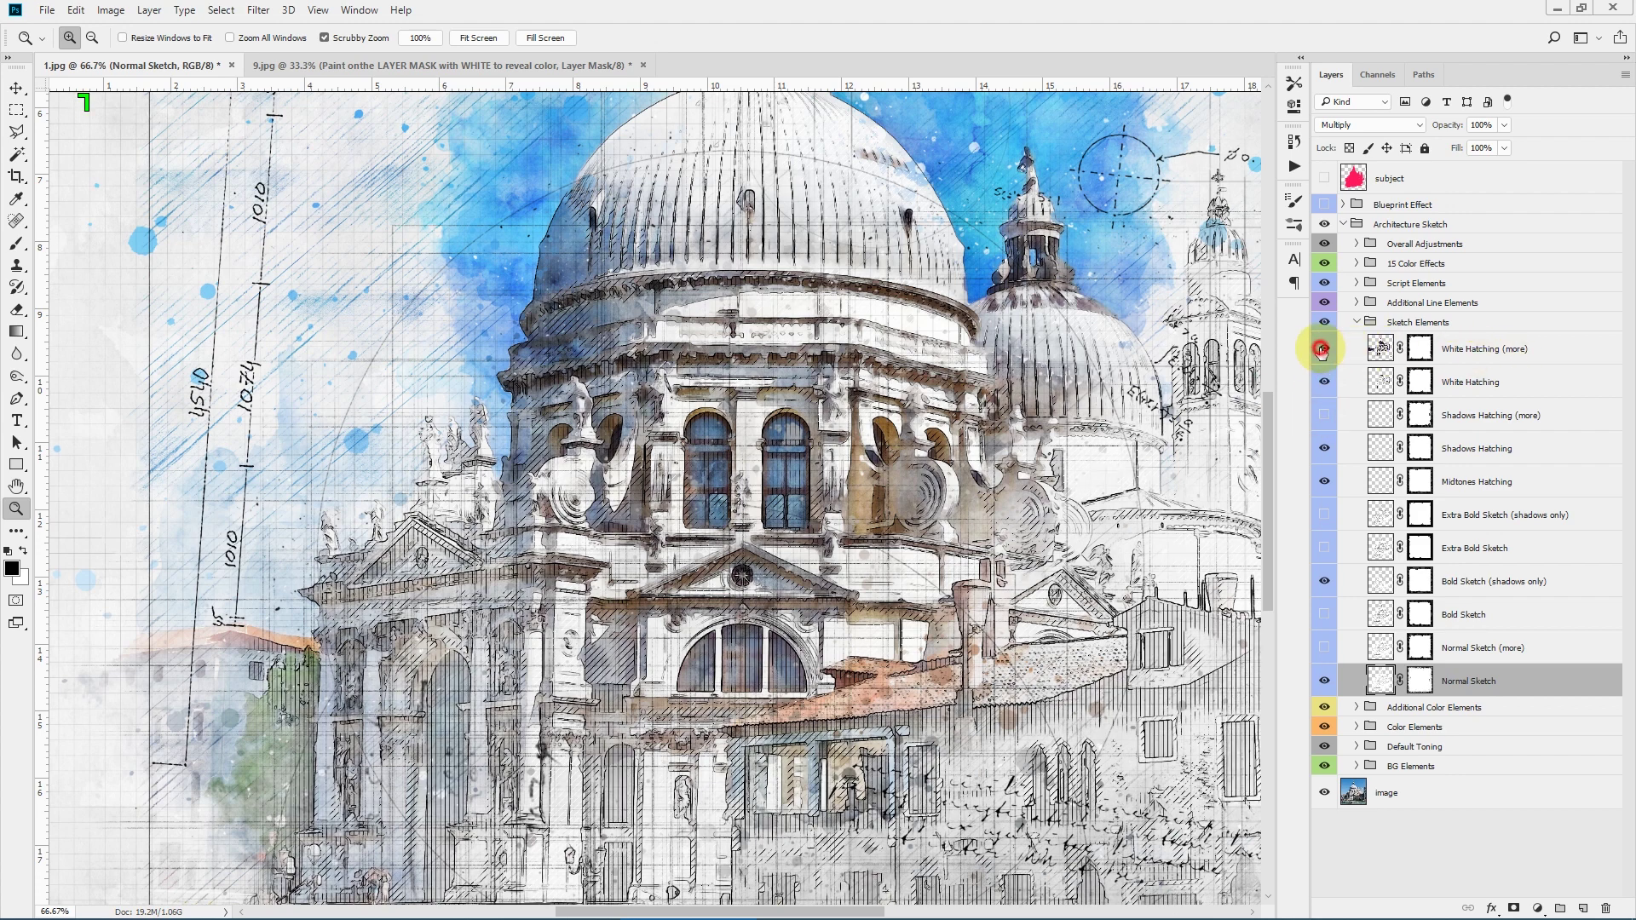
Step: Preview the White Hatching (more) layer by switching it on and off, and collapse the Sketch Elements group
click(1324, 348)
scroll(1144, 391, up, 3)
click(1324, 348)
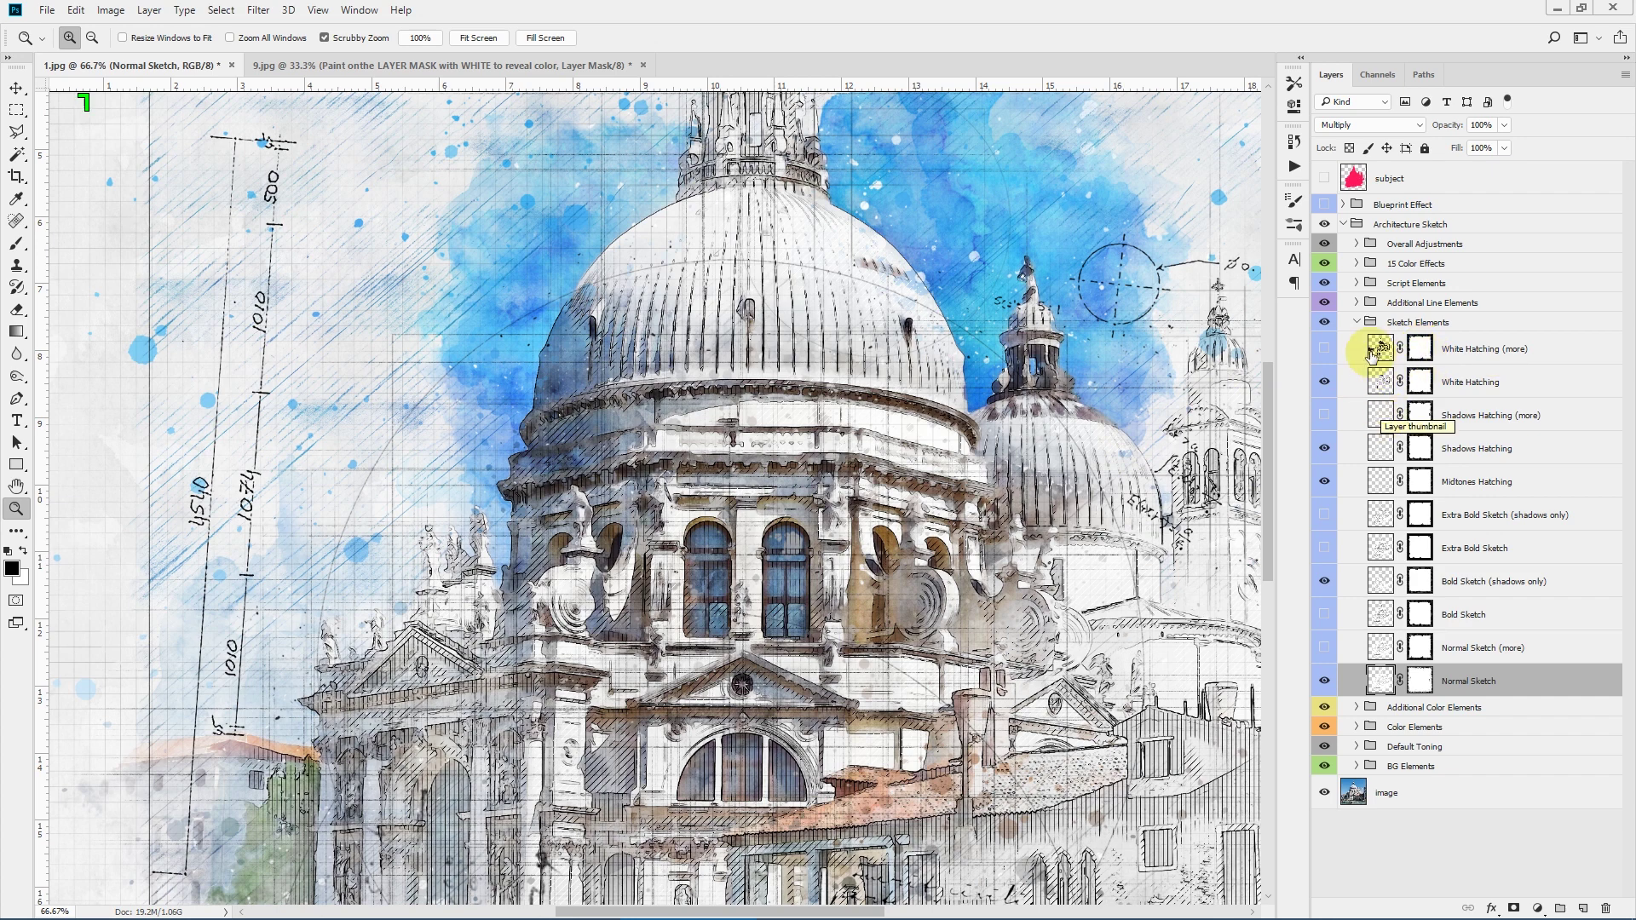
click(1358, 322)
Step: Expand the Additional Line Elements group and preview Horizontal and Vertical Perspective Lines by switching each off and on
click(1358, 303)
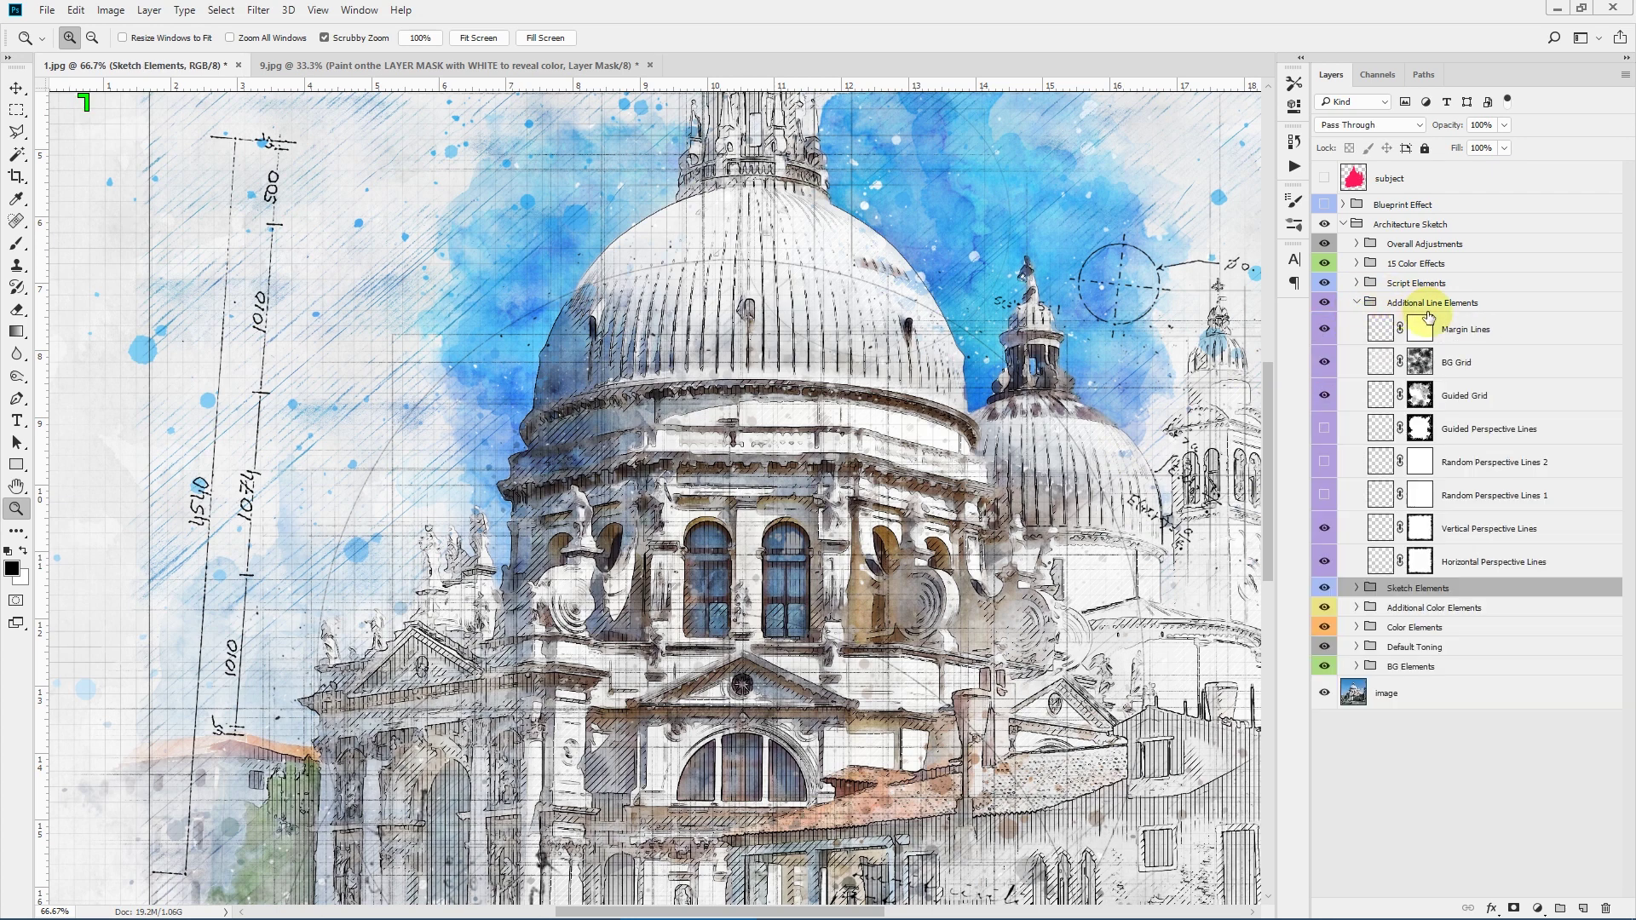
click(1488, 566)
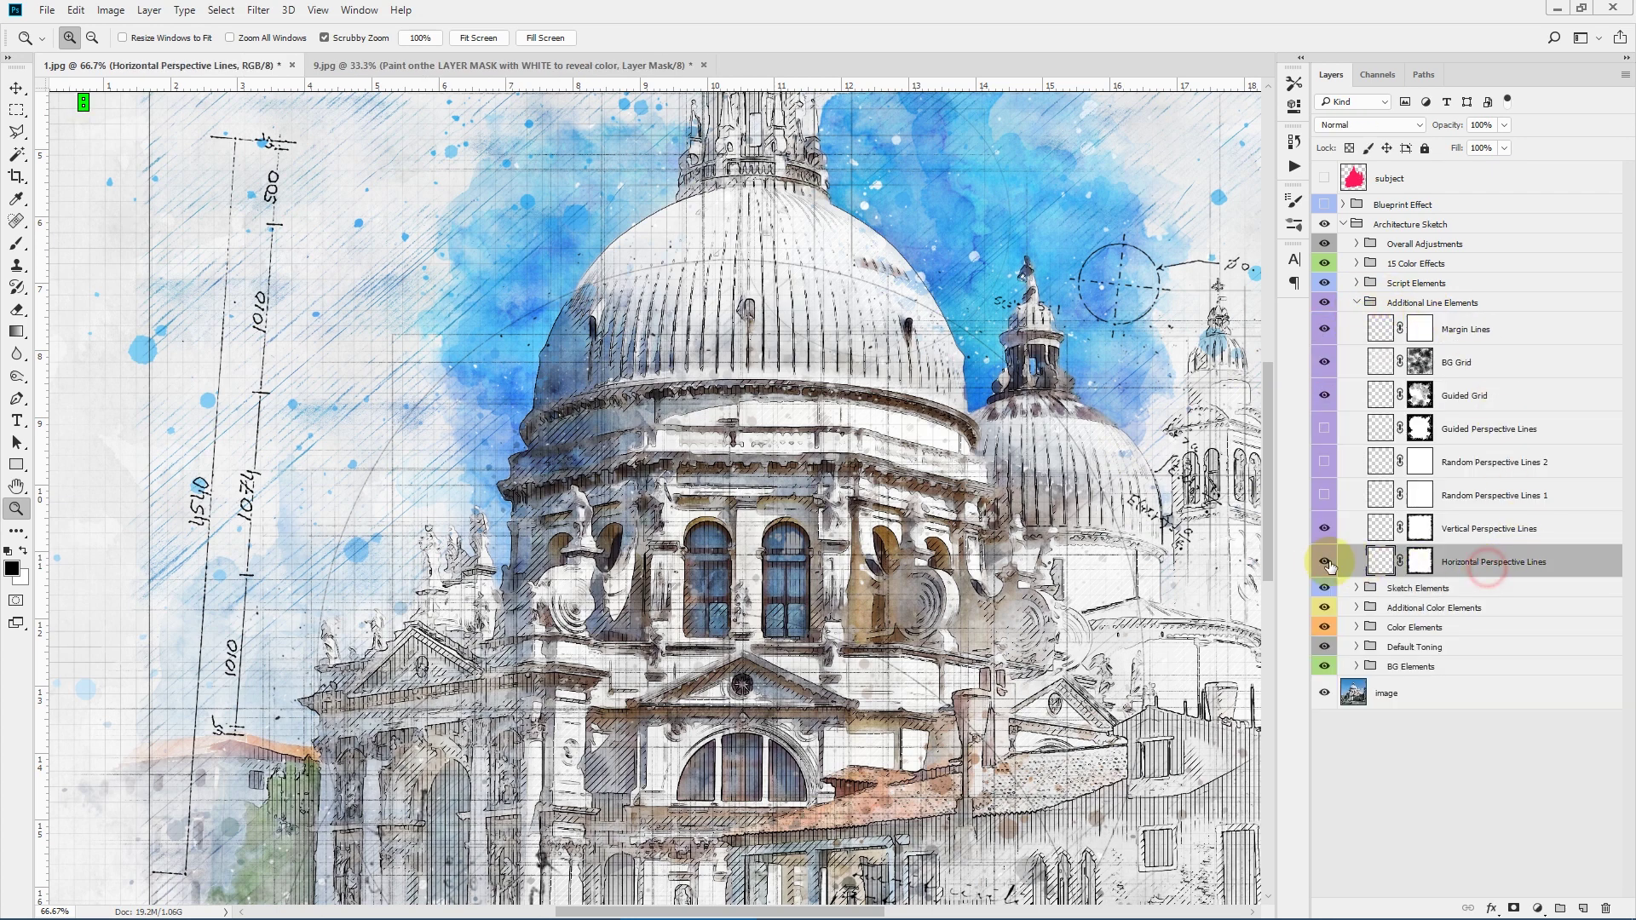
click(1325, 564)
click(1331, 564)
click(1331, 564)
click(1325, 529)
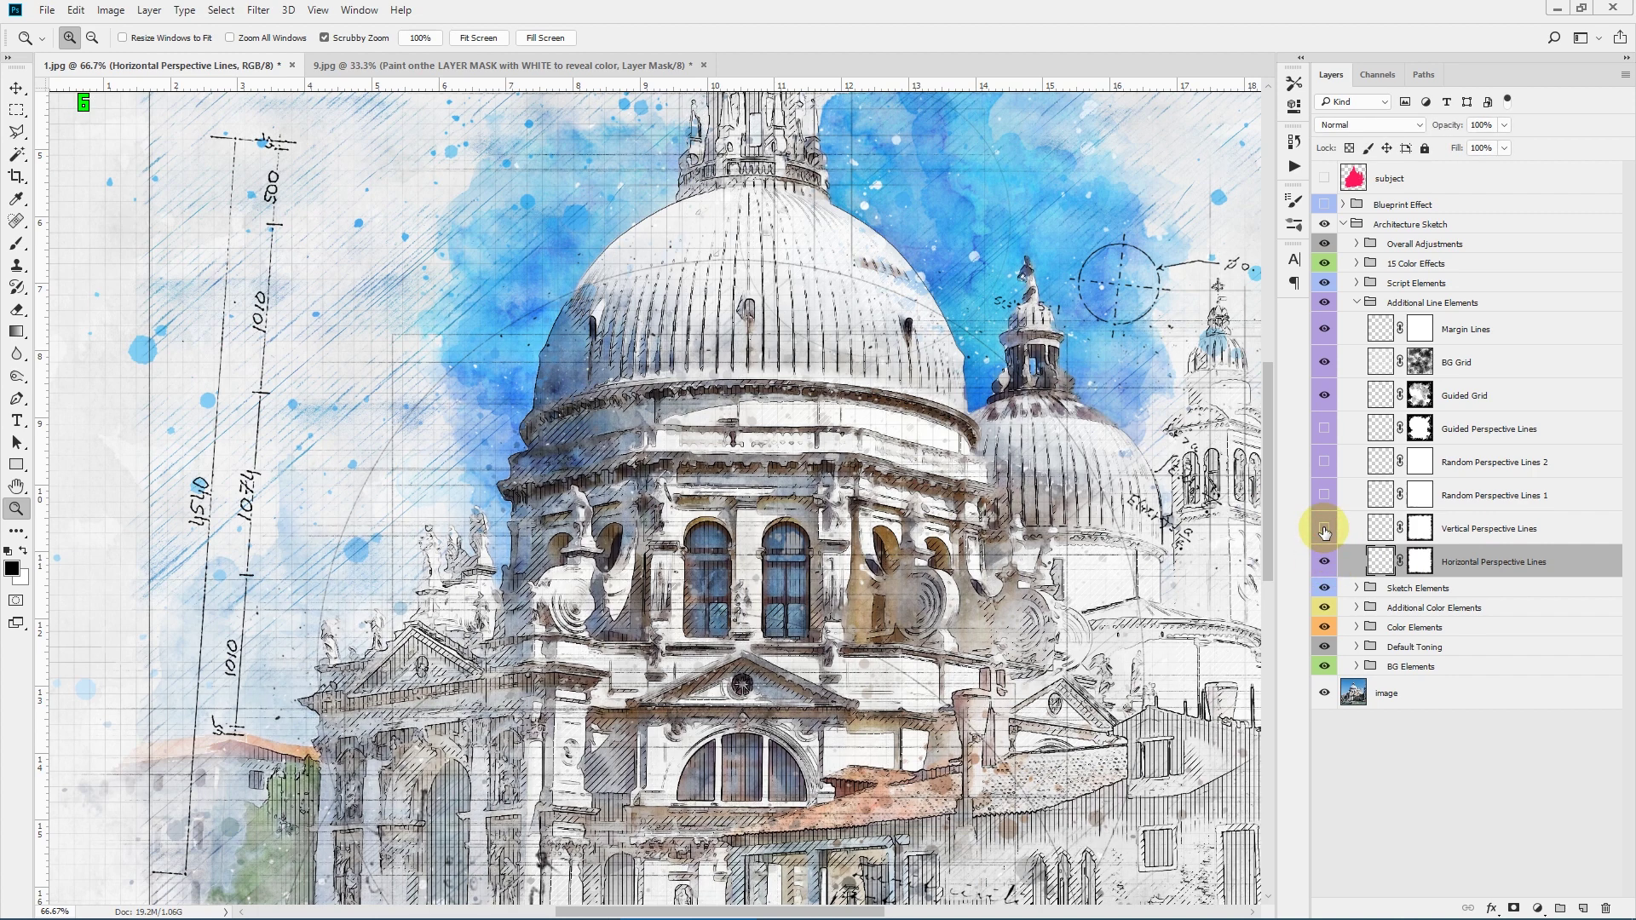
click(1325, 530)
click(1325, 529)
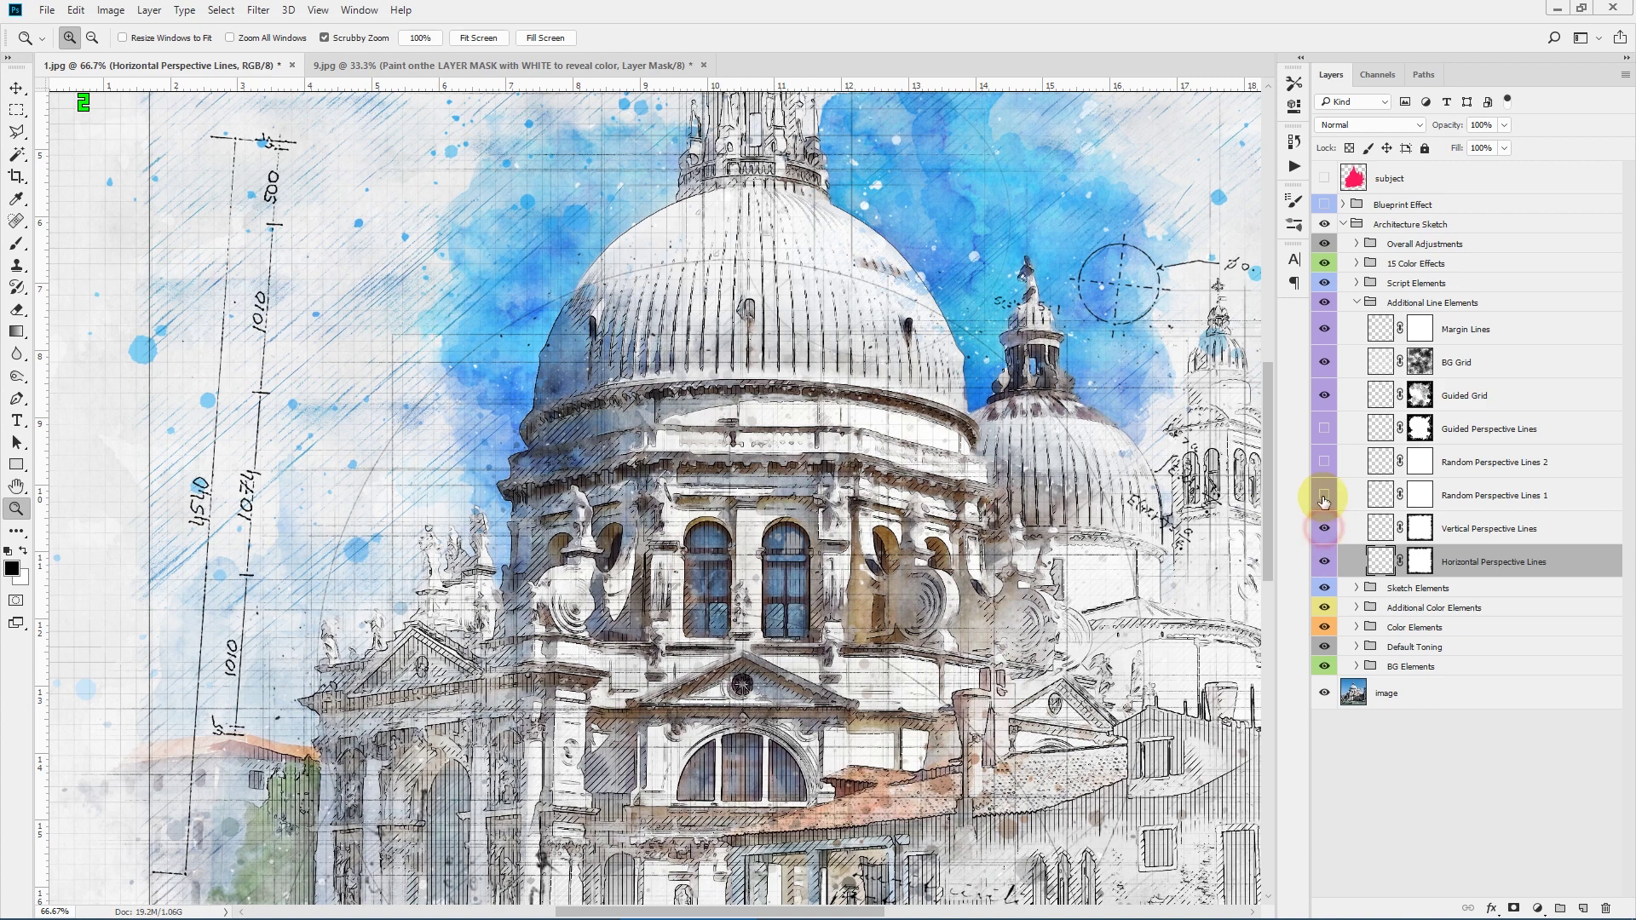
Step: Preview Random Perspective Lines 1, Random Perspective Lines 2 and Guided Perspective Lines by switching each on and off again
click(1324, 496)
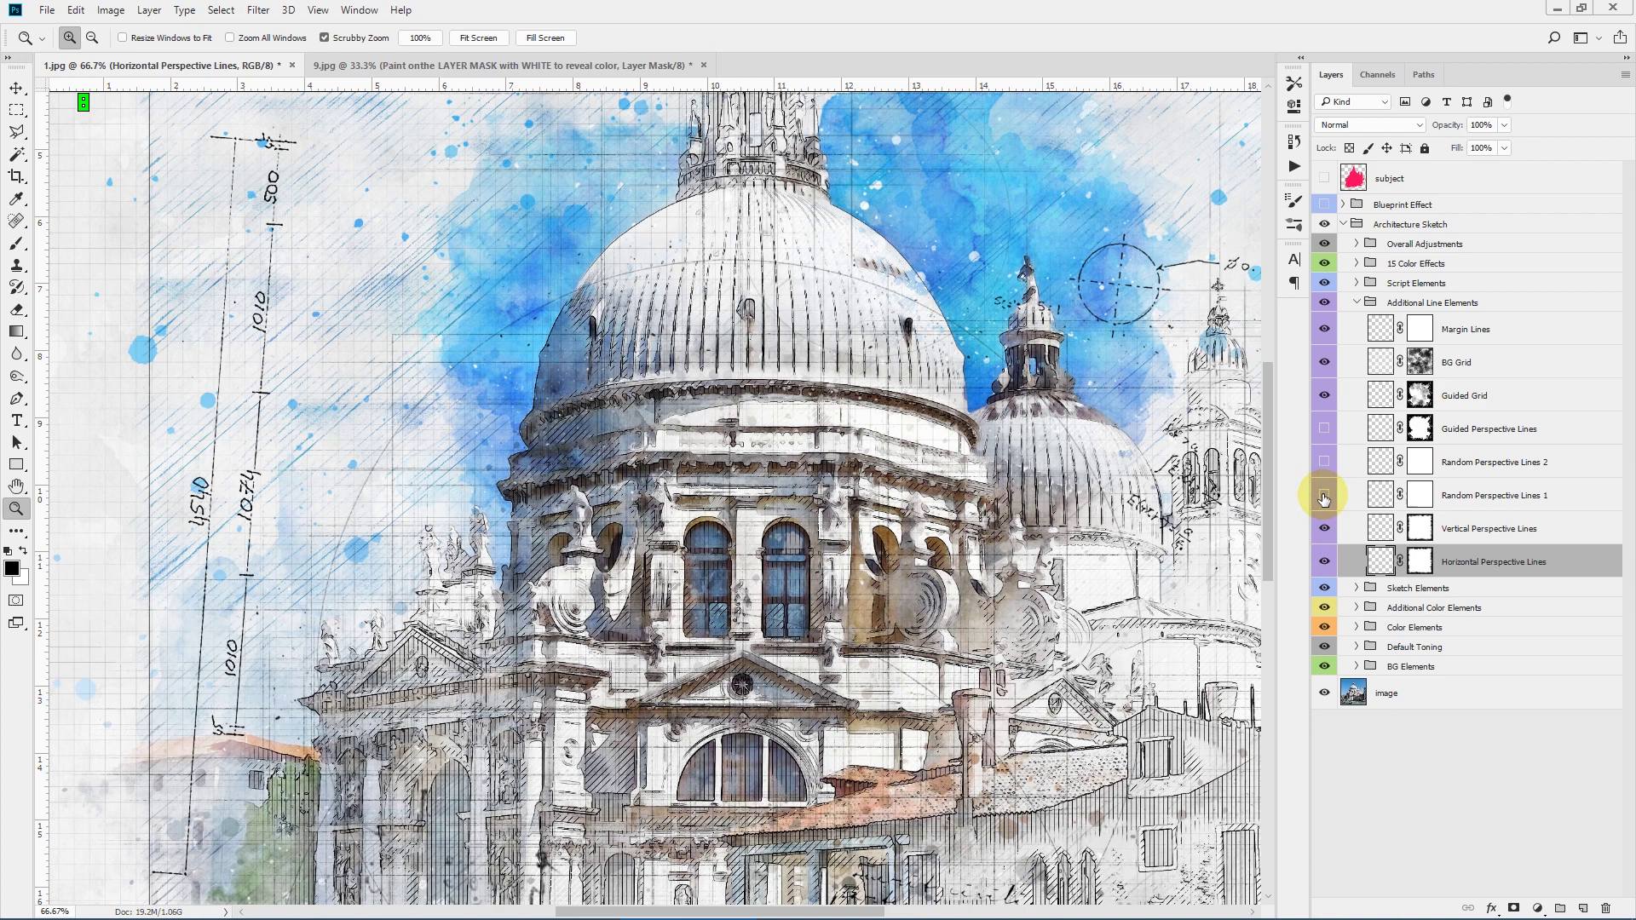
click(1323, 462)
click(1323, 464)
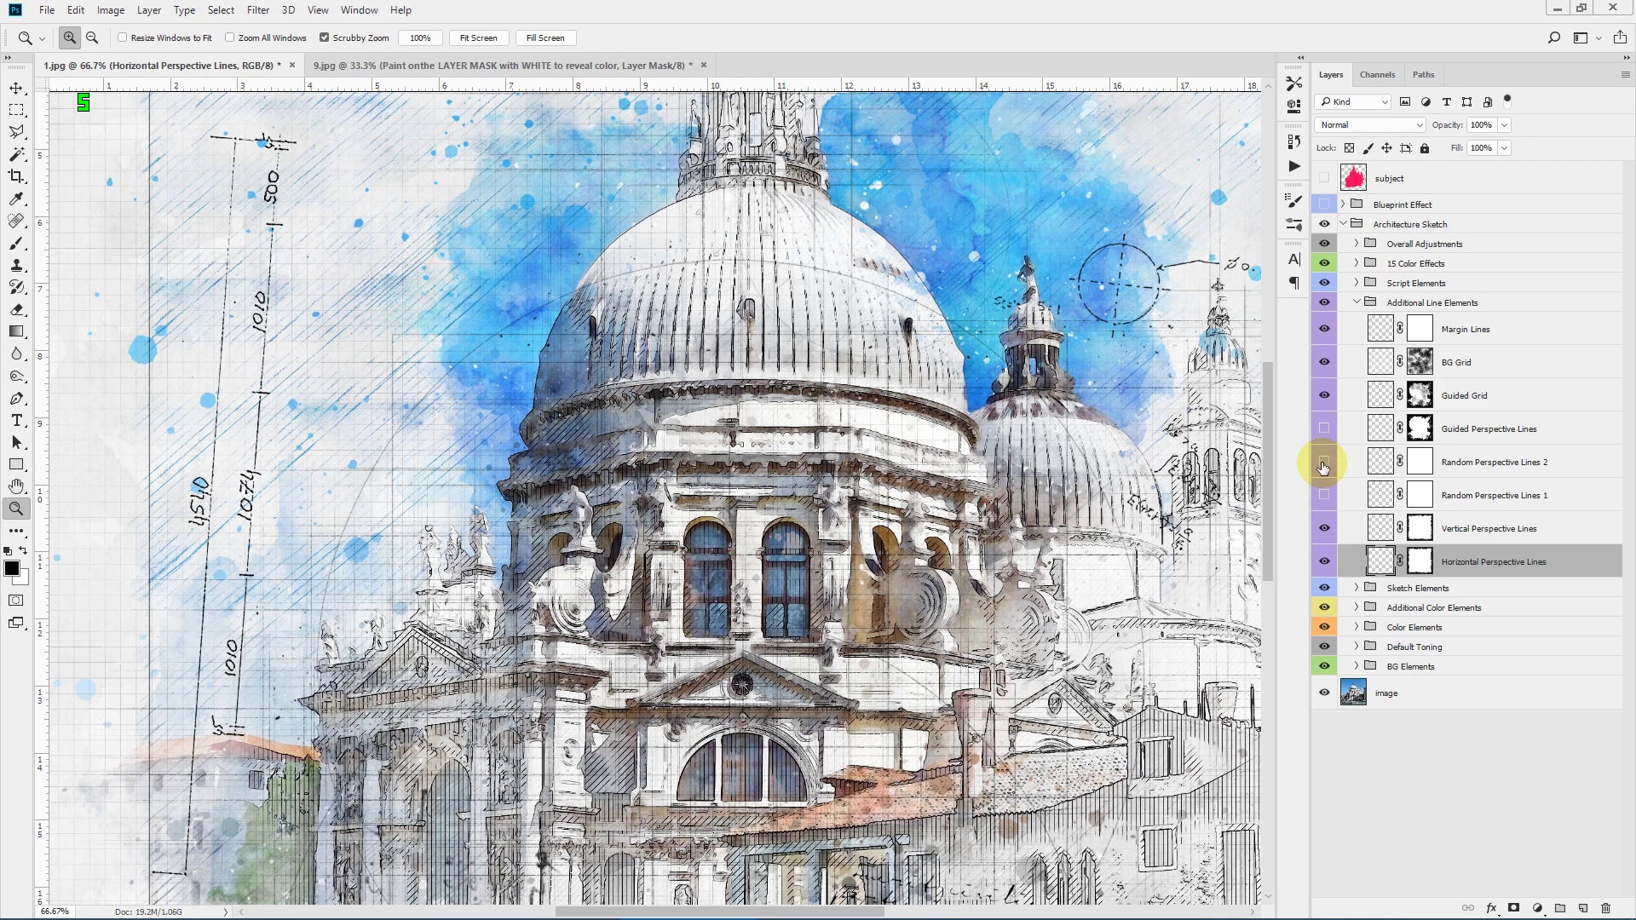
click(1324, 429)
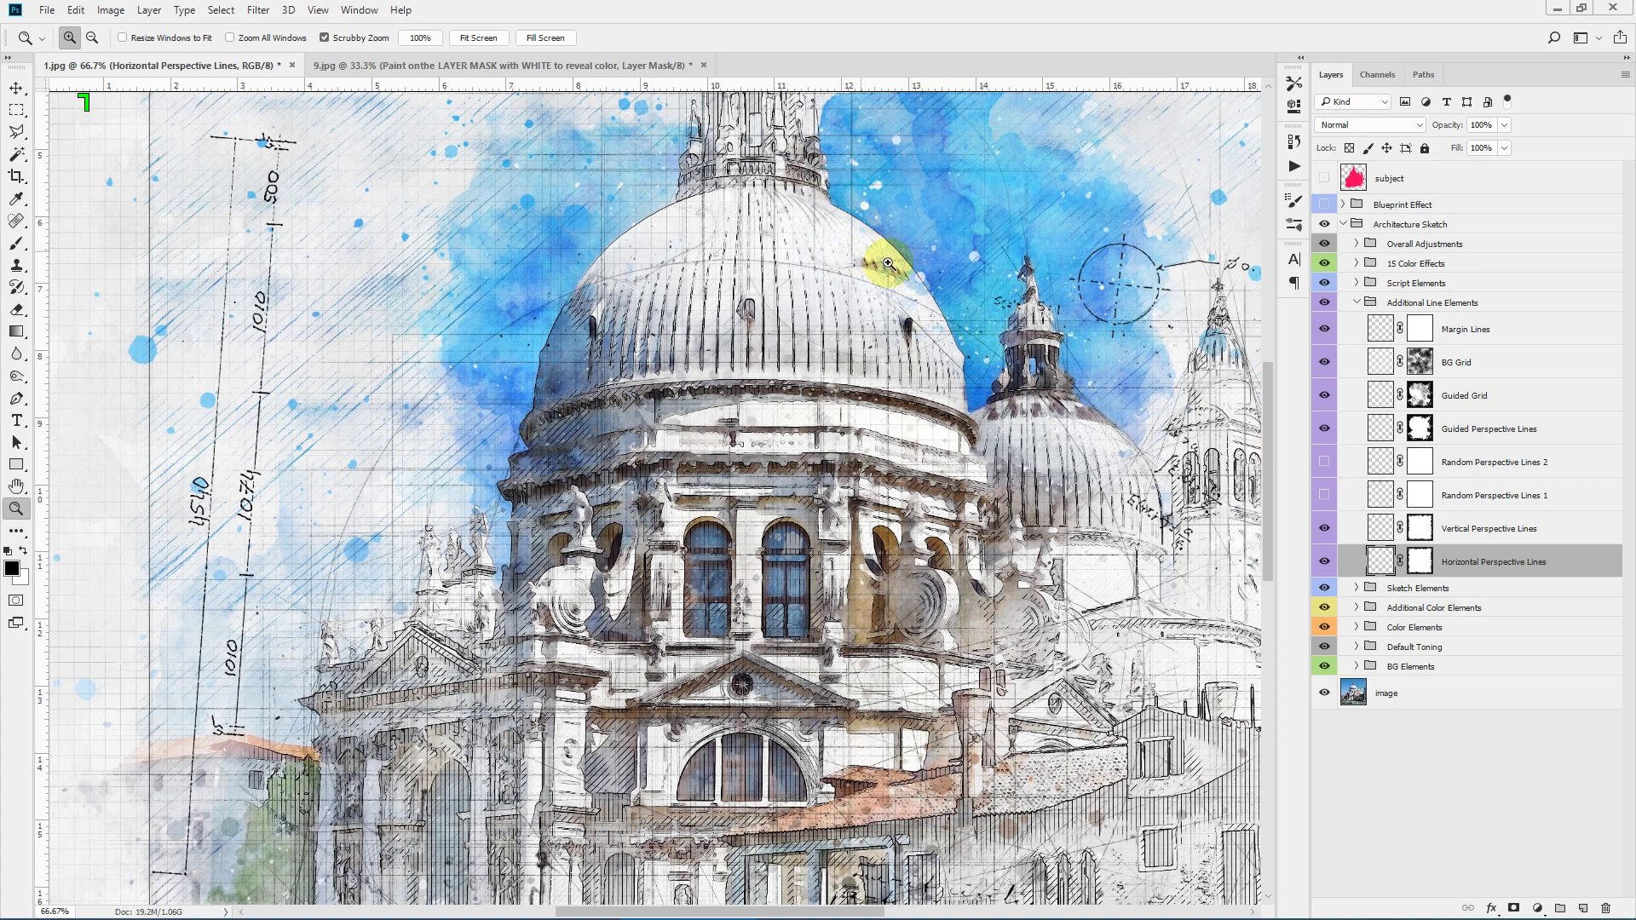
click(1328, 428)
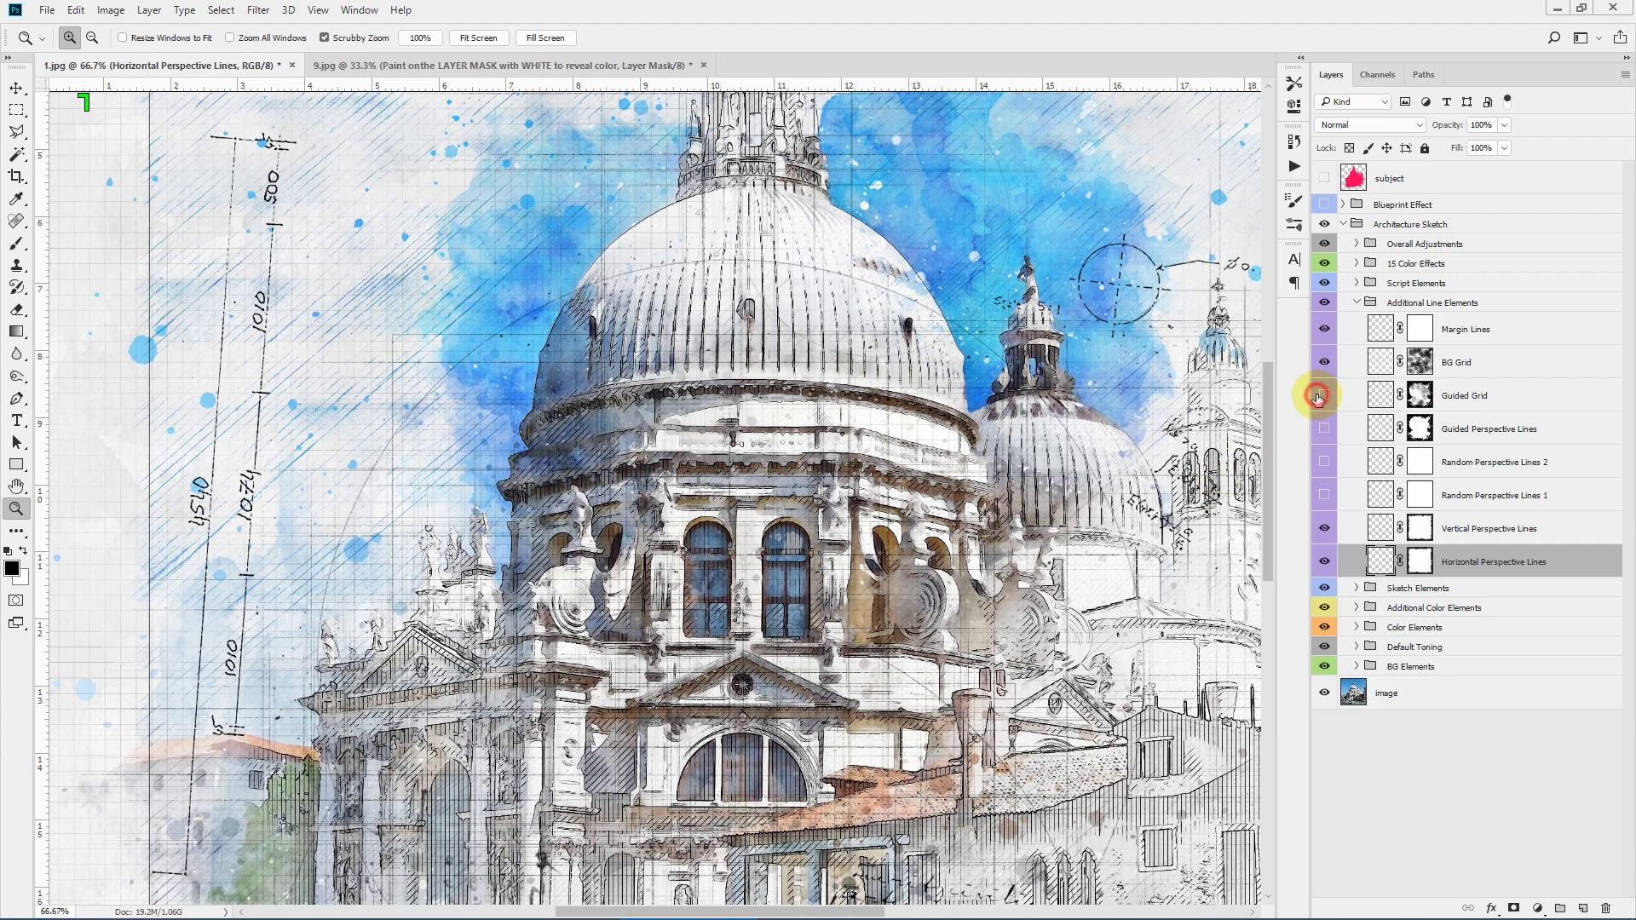
Step: Preview the Guided Grid and BG Grid layers around the upper dome by switching each off and on
scroll(1091, 487, up, 5)
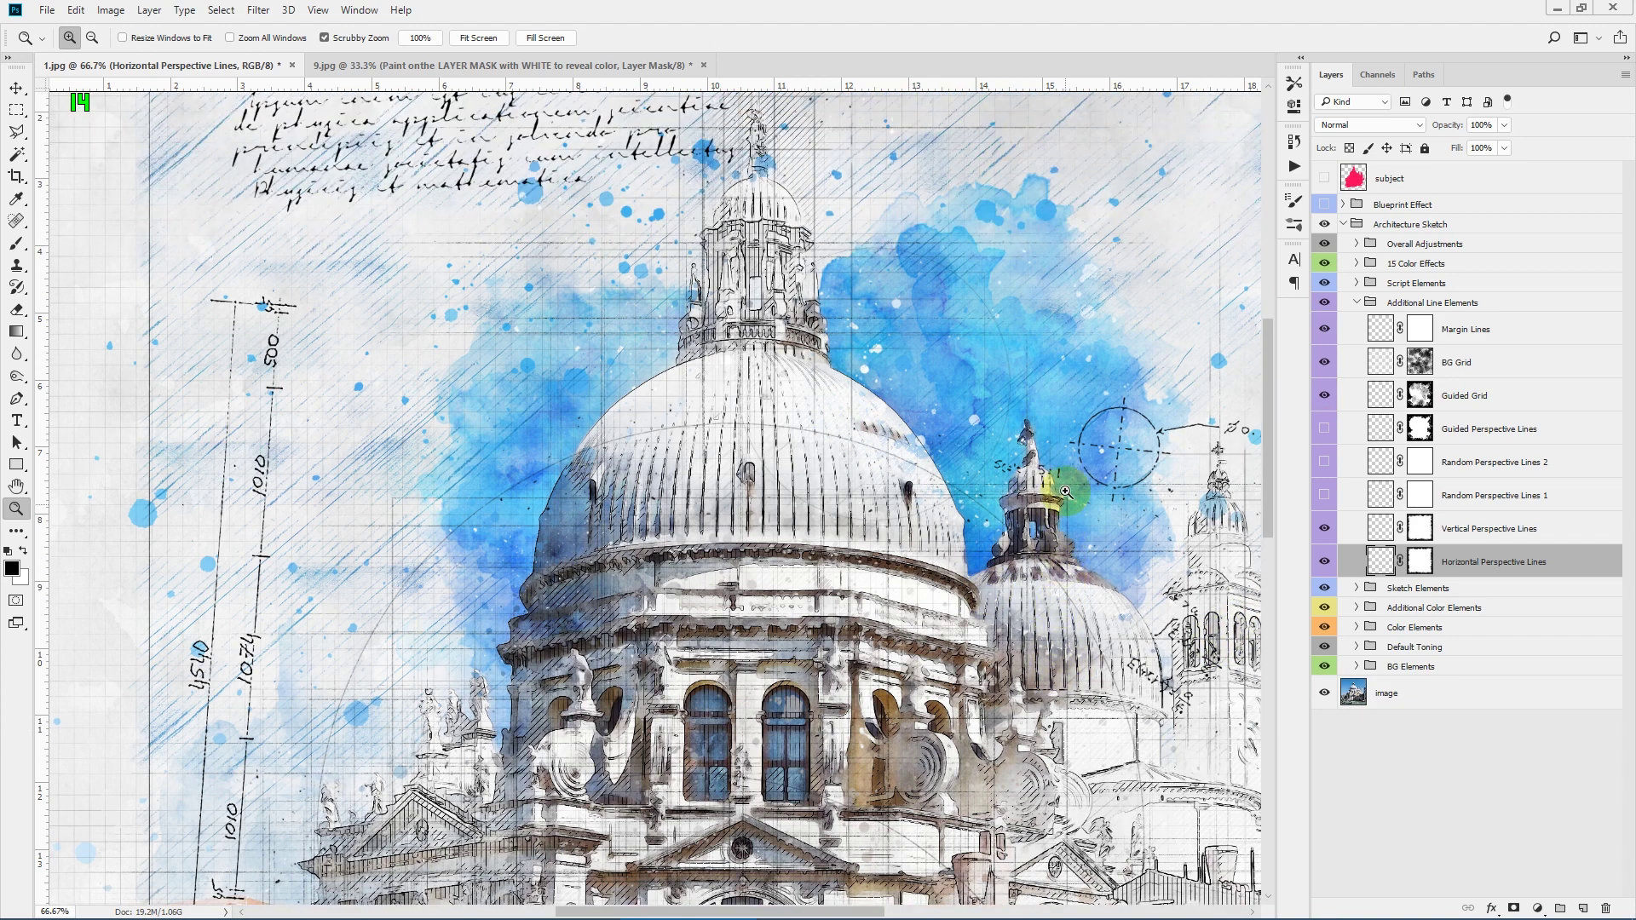
scroll(1065, 492, up, 1)
click(1325, 395)
click(1325, 395)
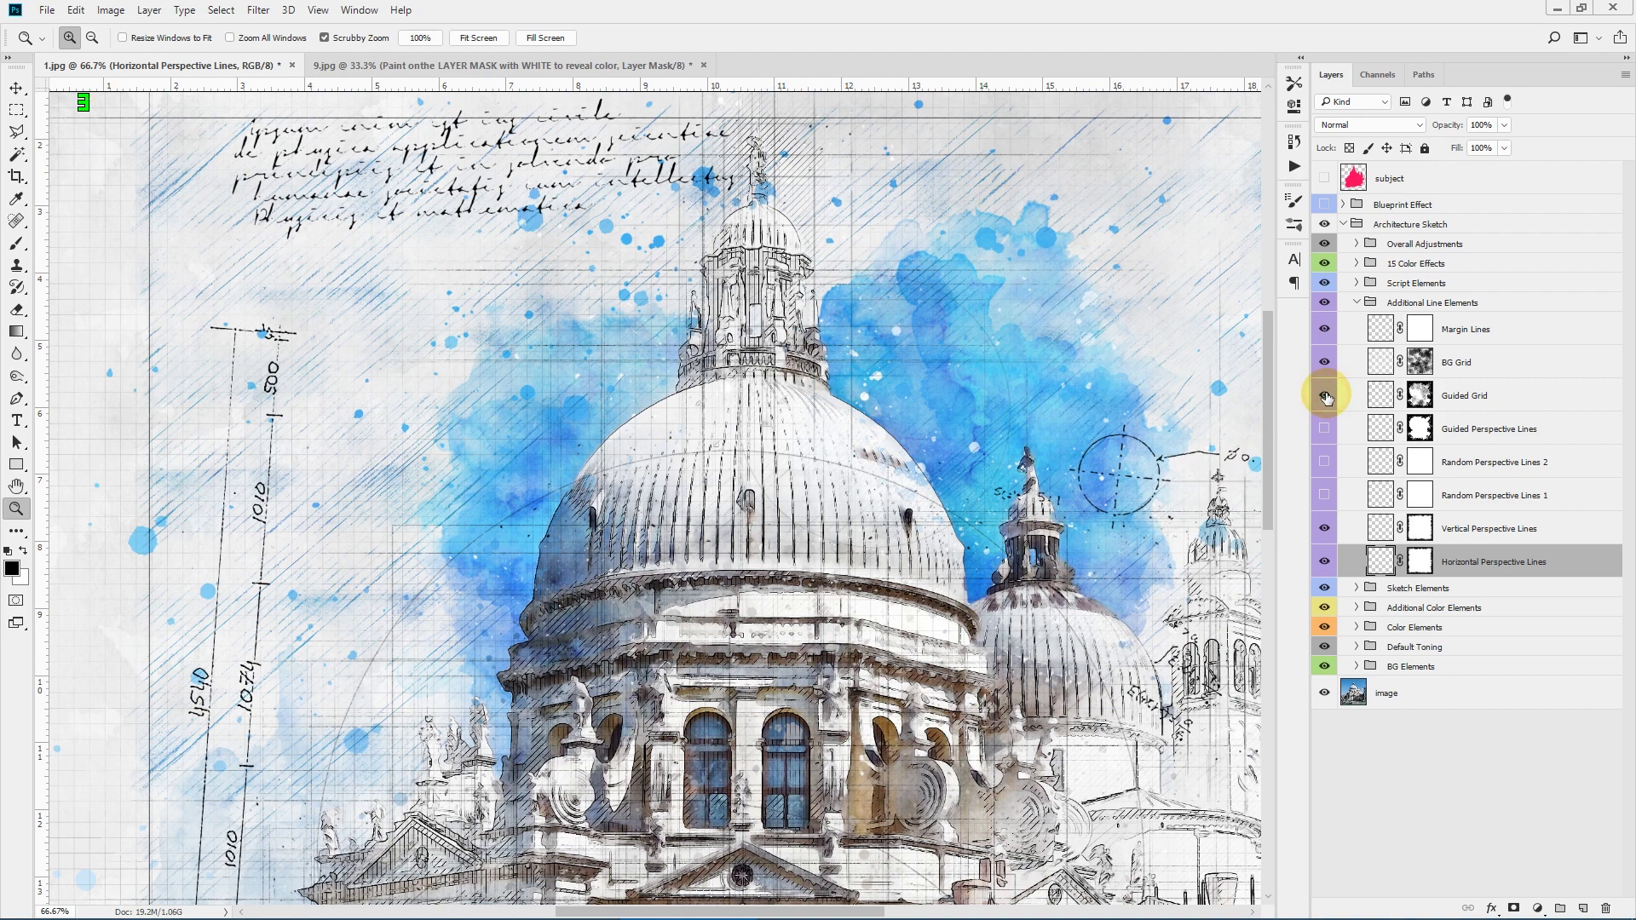
click(1333, 363)
click(1333, 362)
click(1324, 362)
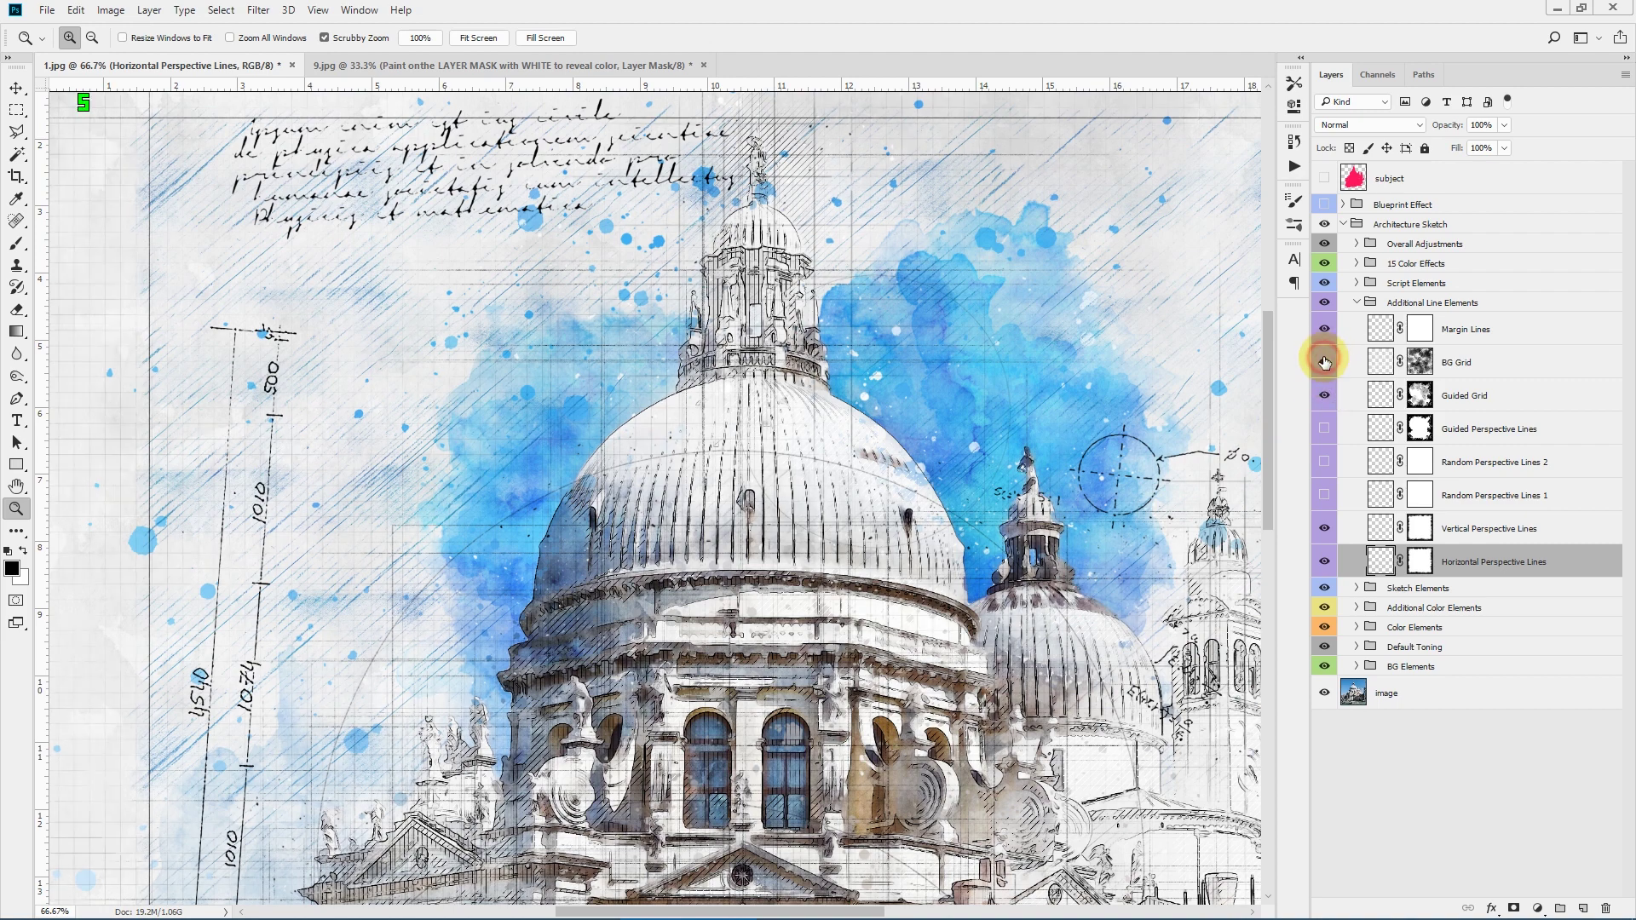
click(243, 398)
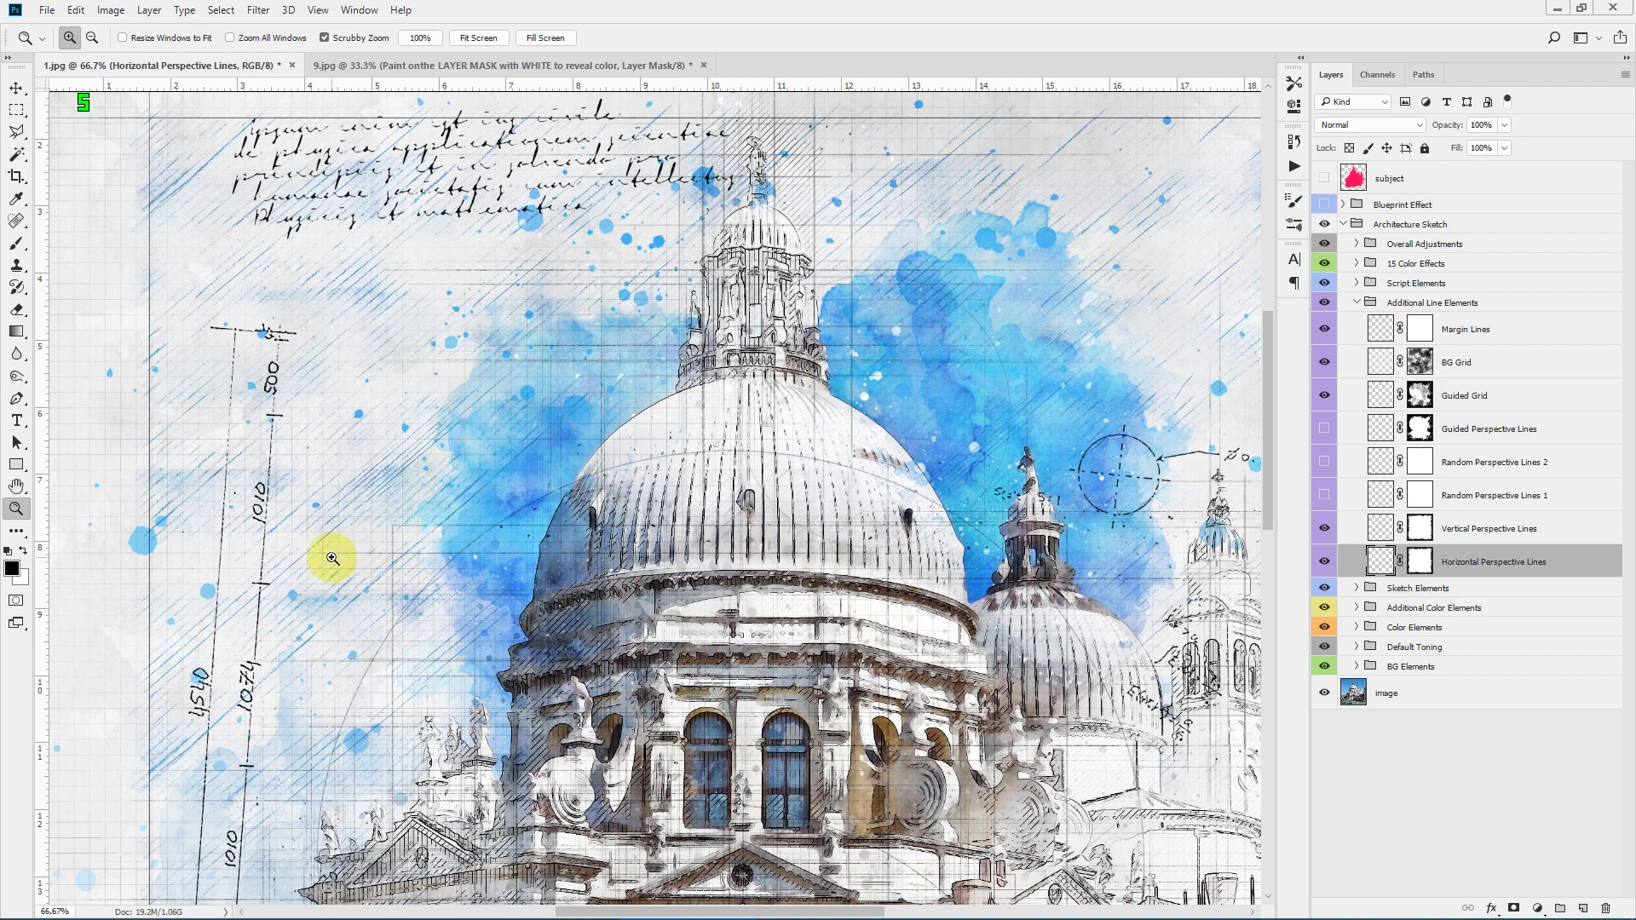
Step: Preview the Margin Lines layer on the whole image by switching it off and on, and collapse the Additional Line Elements group
click(1324, 330)
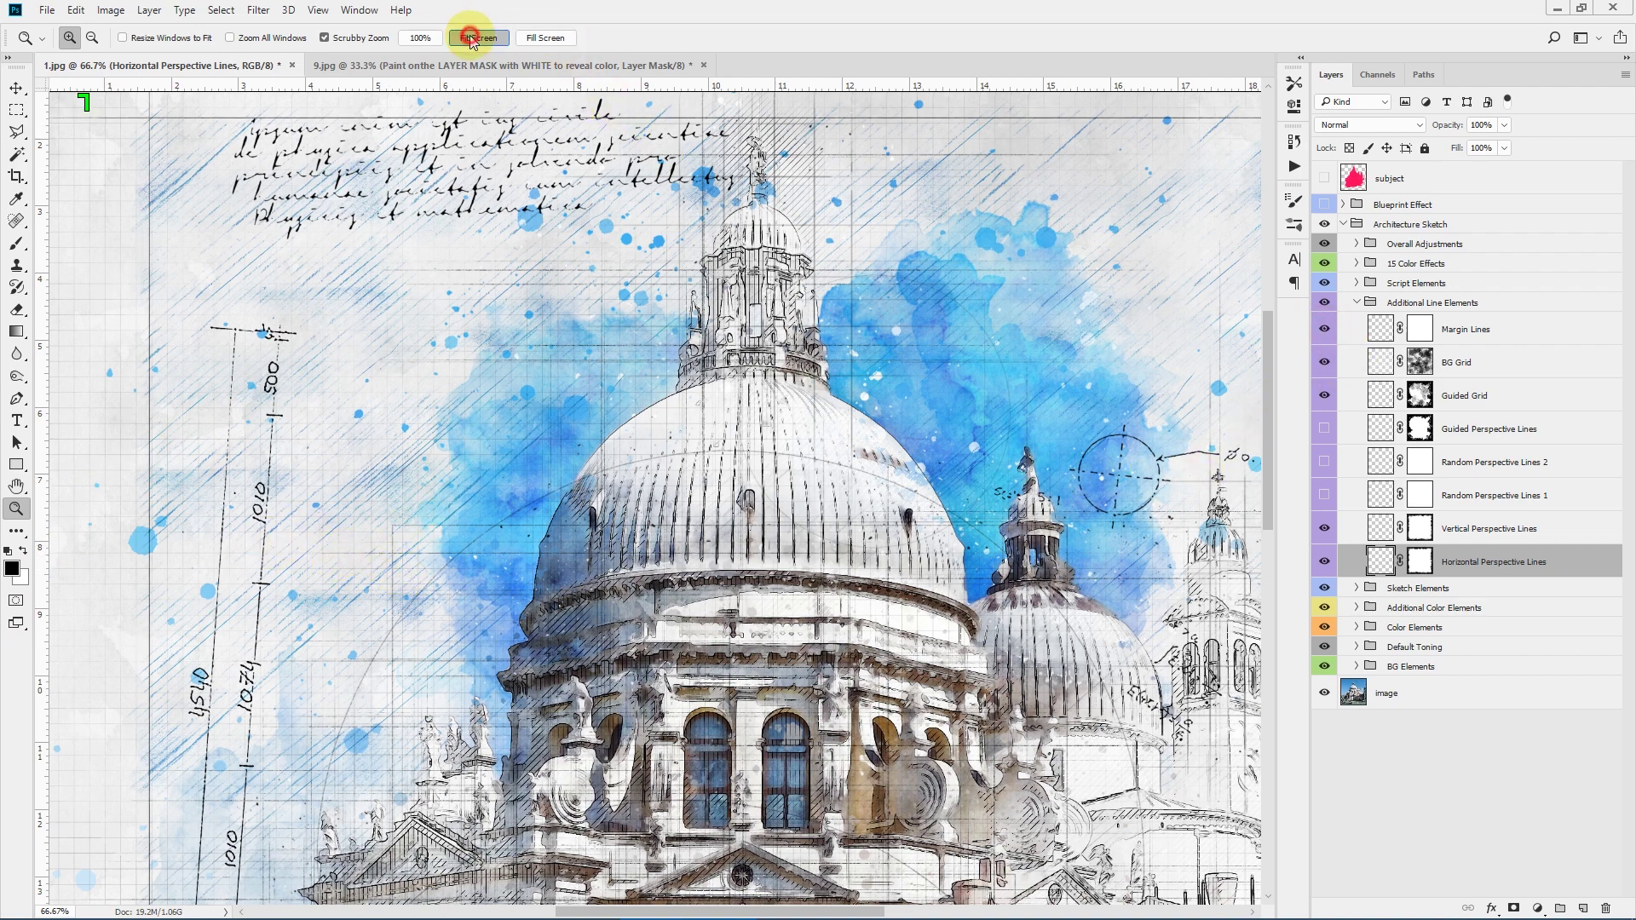
click(478, 37)
click(1325, 330)
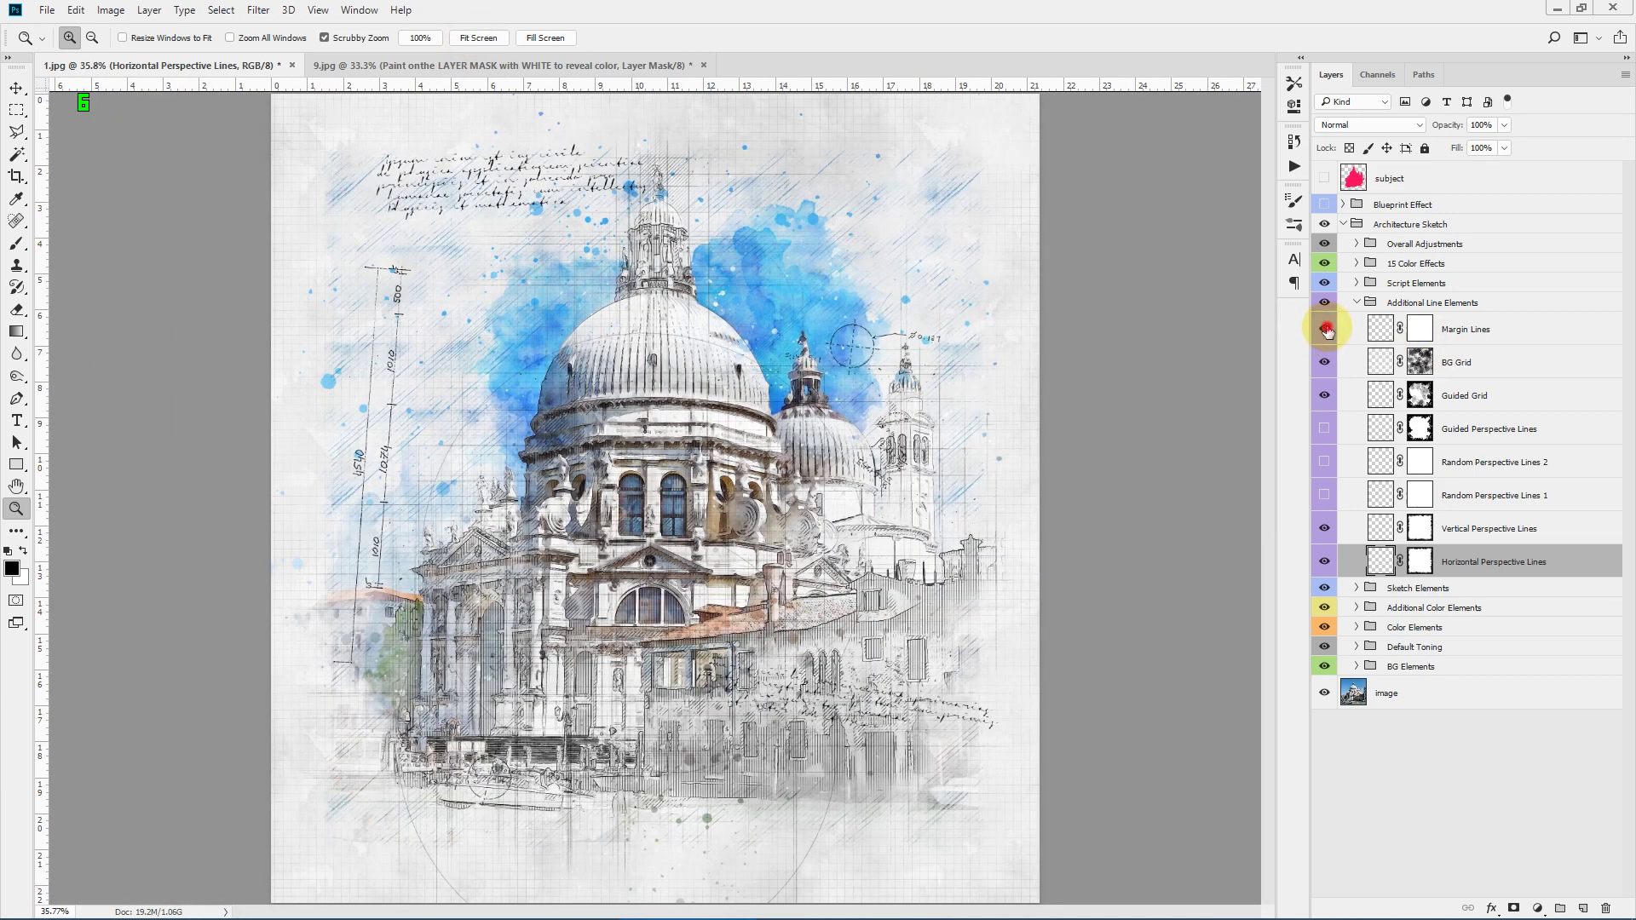
click(1325, 330)
click(1362, 304)
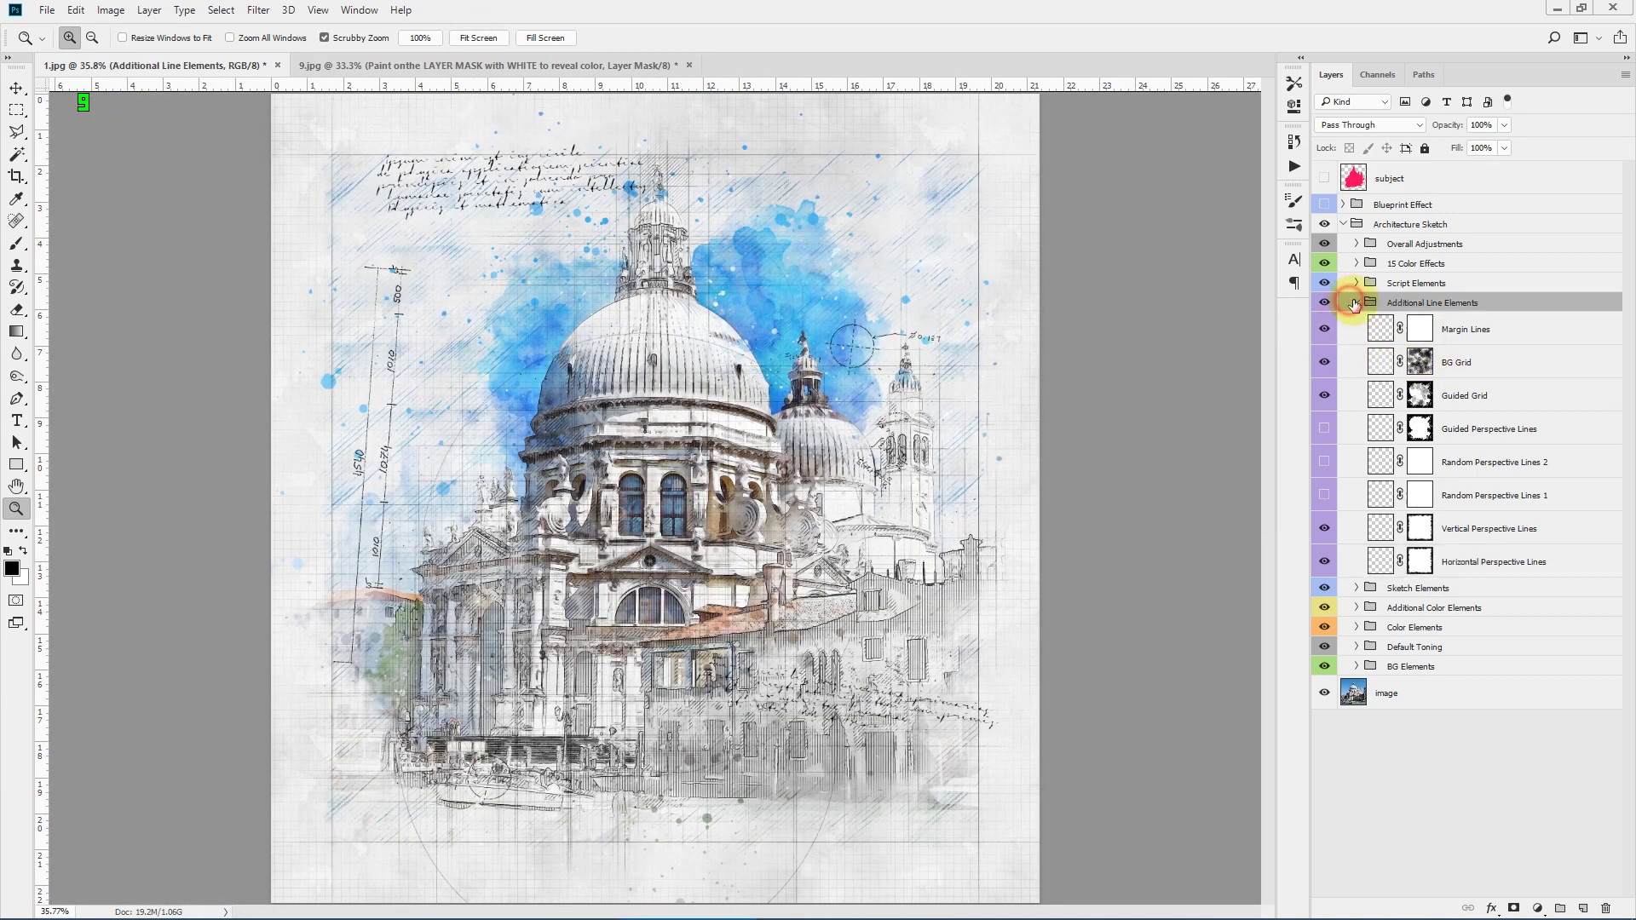
click(1357, 303)
Step: Expand the Script Elements group and preview Script 1 and Script 2 by switching each off and on
click(1357, 283)
click(1324, 609)
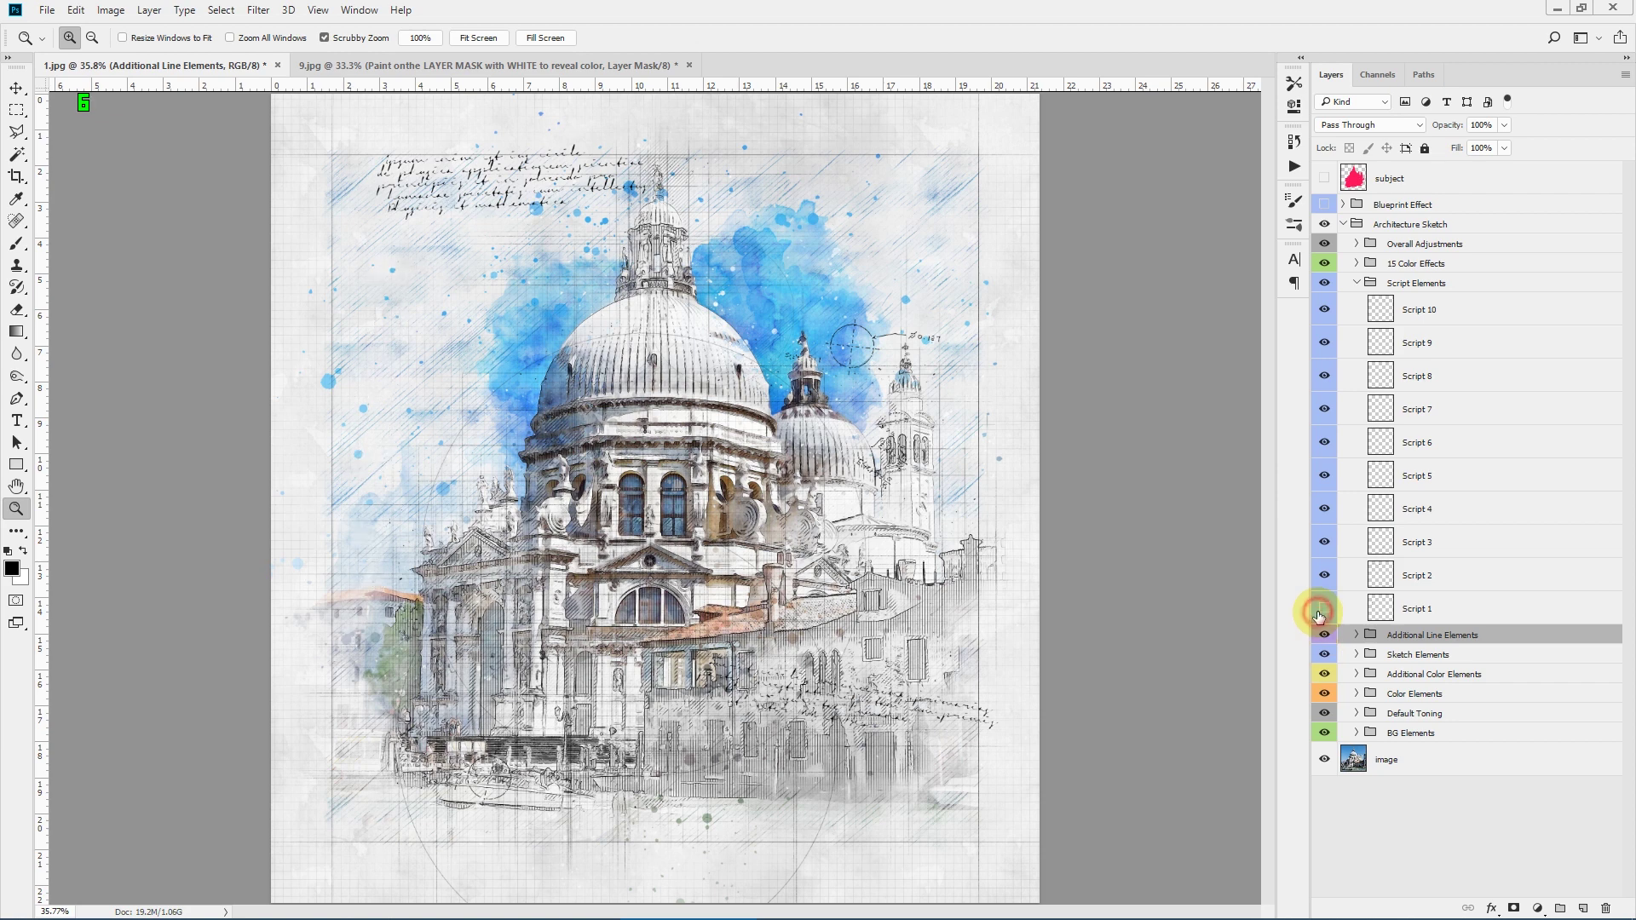
click(1324, 608)
click(1324, 576)
click(1324, 576)
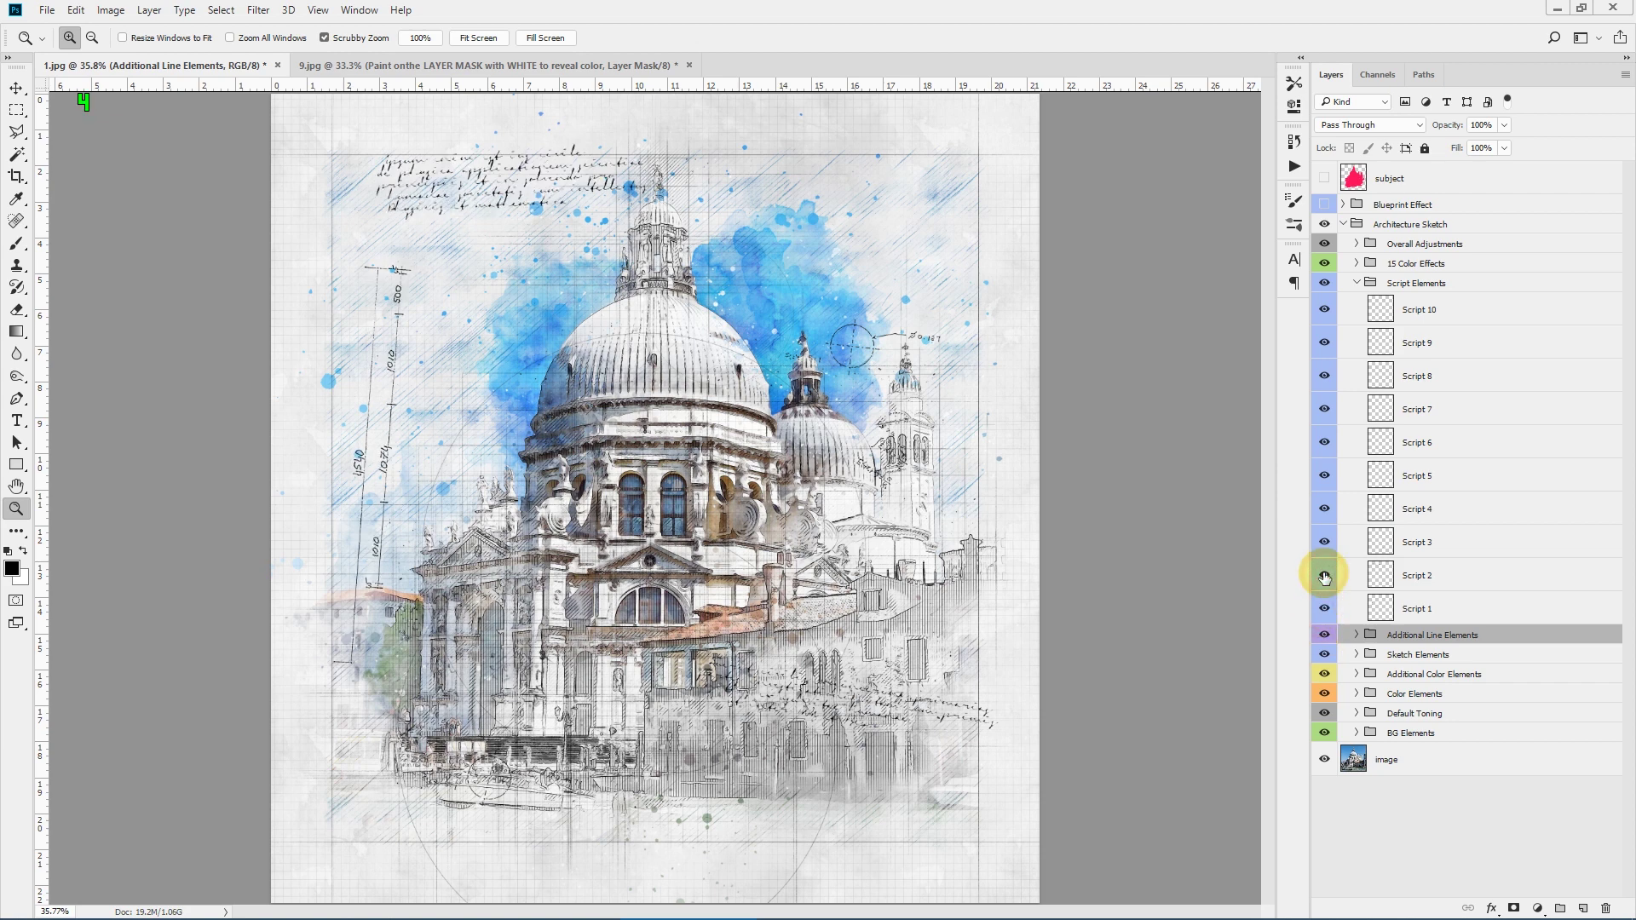
Step: Duplicate the Script 1 layer and move the copy up and to the right of the original dimension marks
click(1466, 605)
key(ctrl+j)
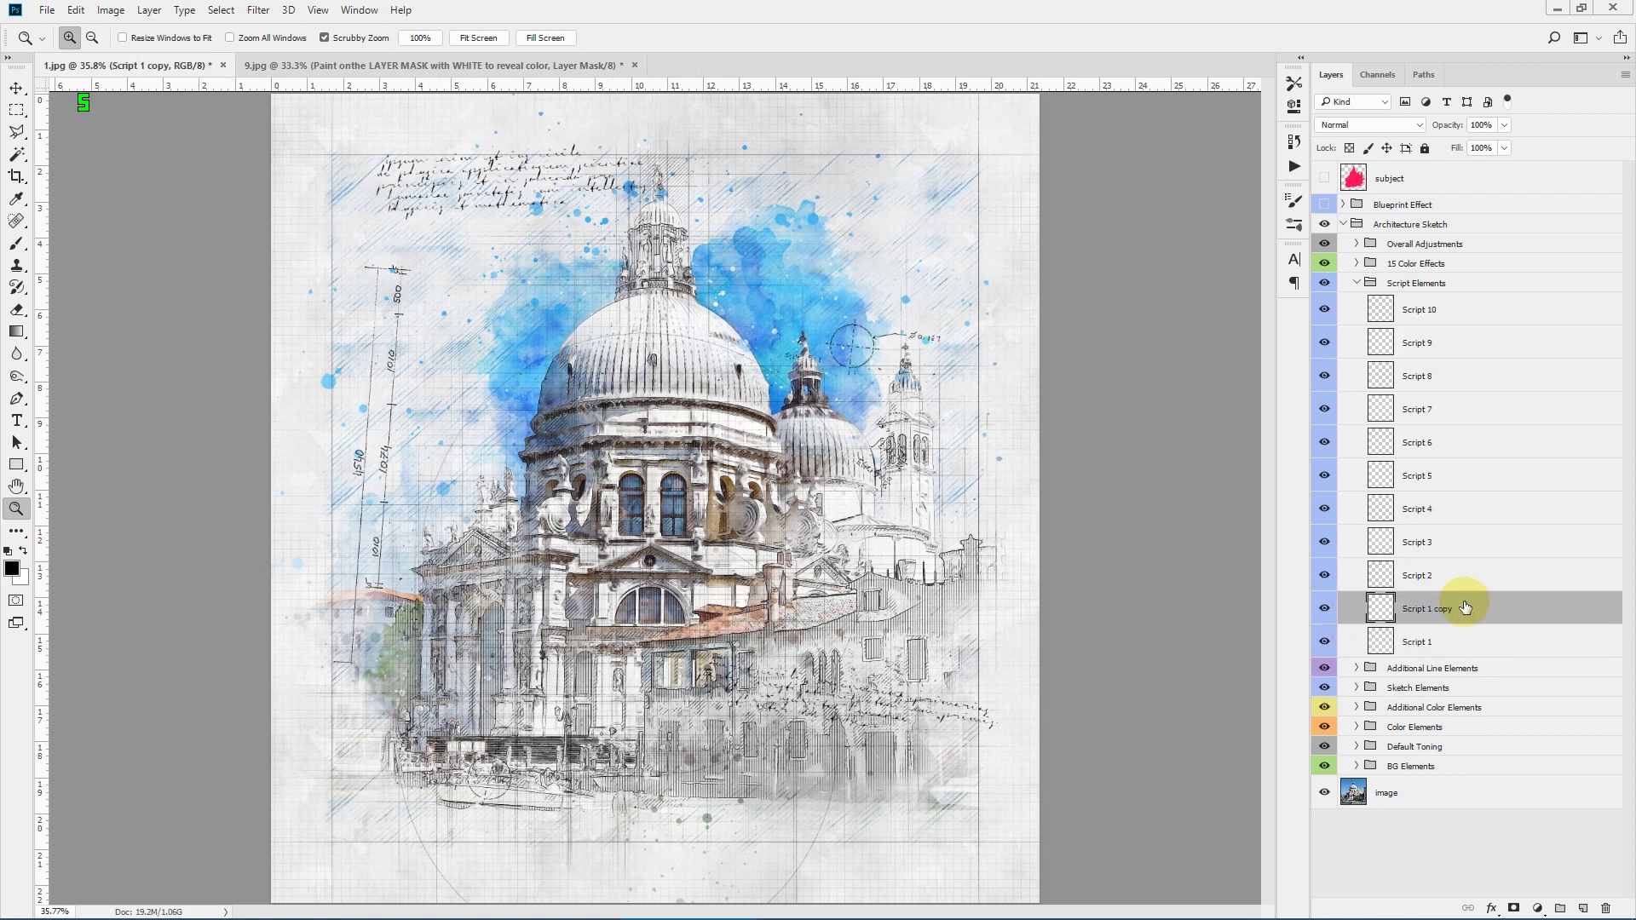
click(16, 88)
drag(350, 314, 434, 283)
Step: Try enlarging the Script 1 copy to about 147% and rotating it to about -145°, and delete the copy
key(ctrl+t)
drag(585, 207, 332, 502)
drag(621, 274, 718, 74)
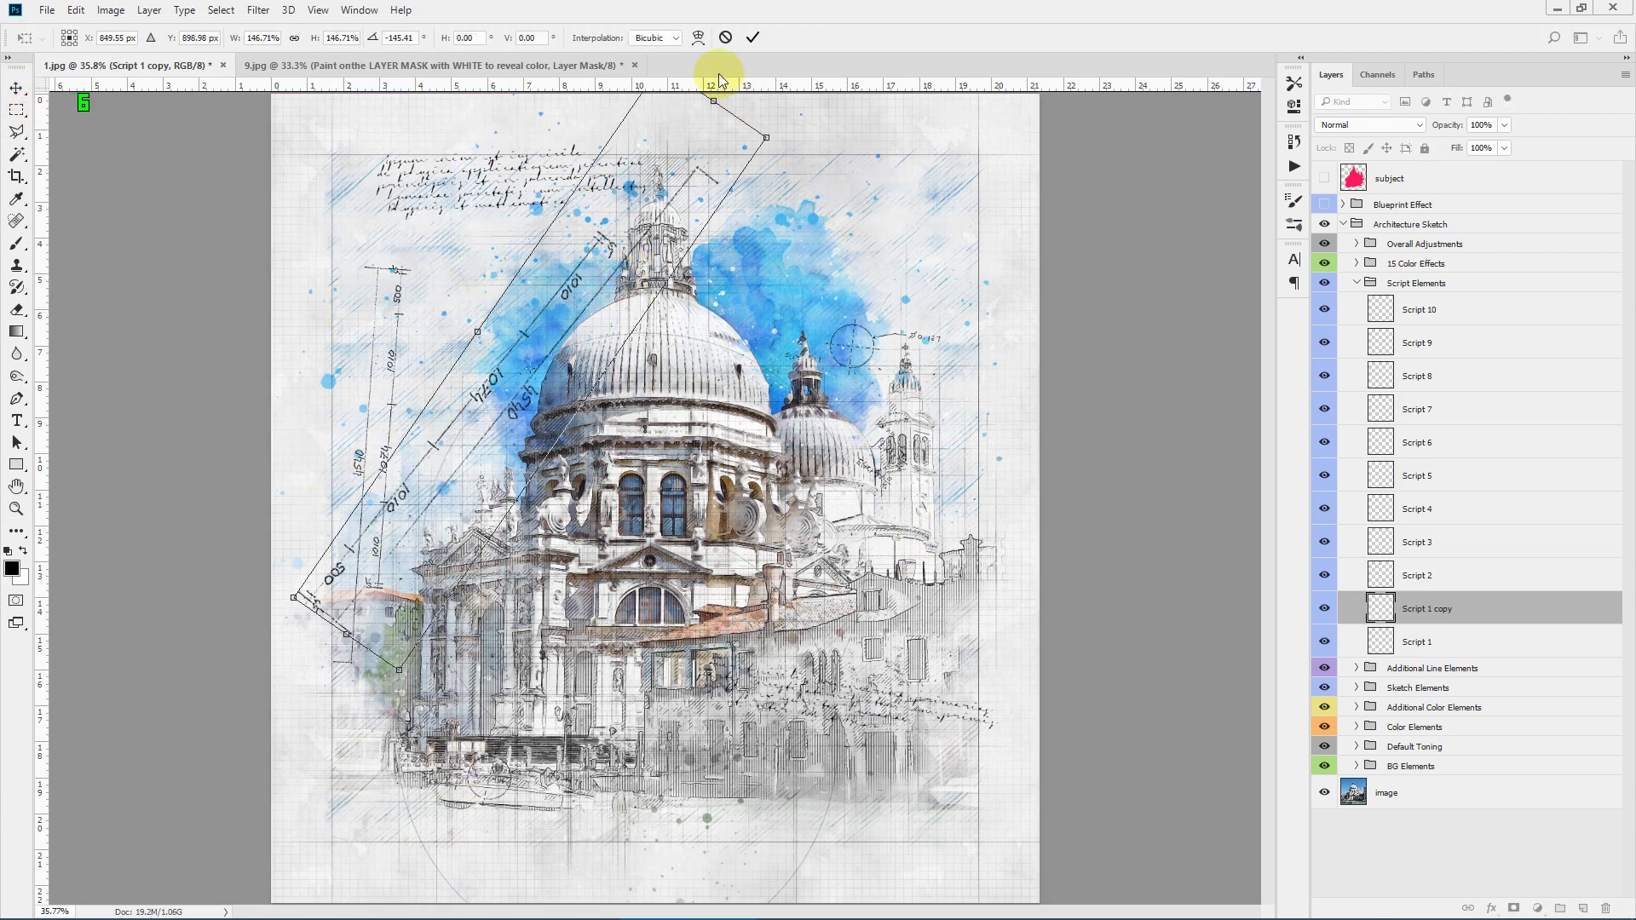
click(725, 38)
click(1498, 610)
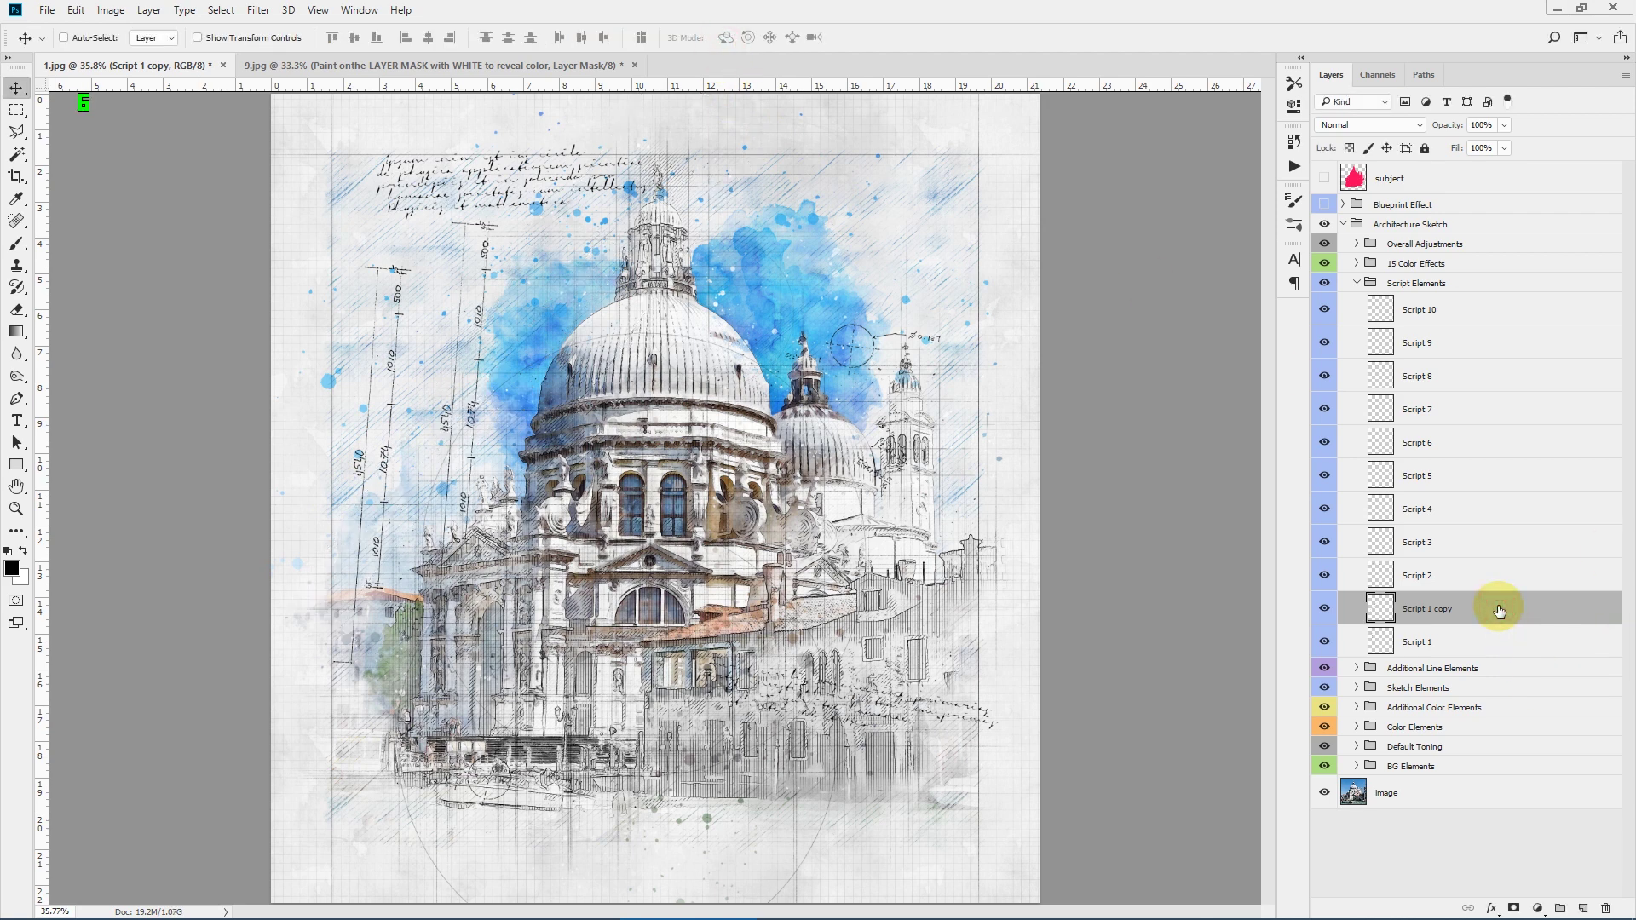
key(Delete)
Step: Preview the image without its handwriting and dimension marks by hiding Script layers 10, 9, 8, 6, 5, 4, 3, 2 and 1
click(1329, 313)
click(1325, 349)
click(1319, 387)
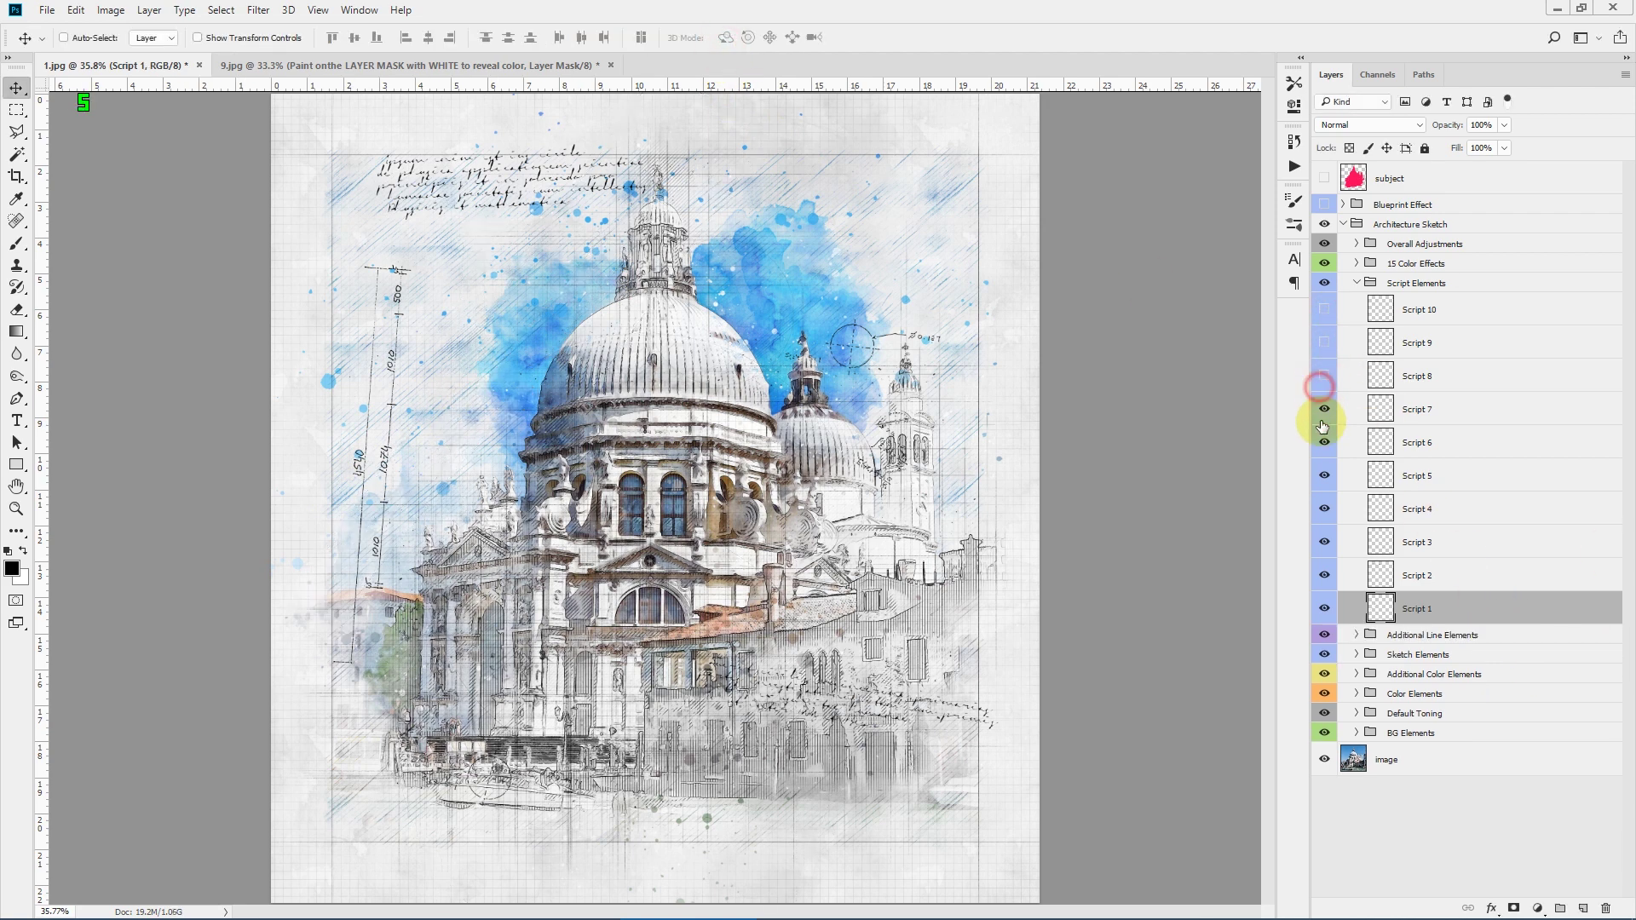
click(1323, 442)
click(1323, 476)
click(1324, 509)
click(1323, 542)
click(1323, 576)
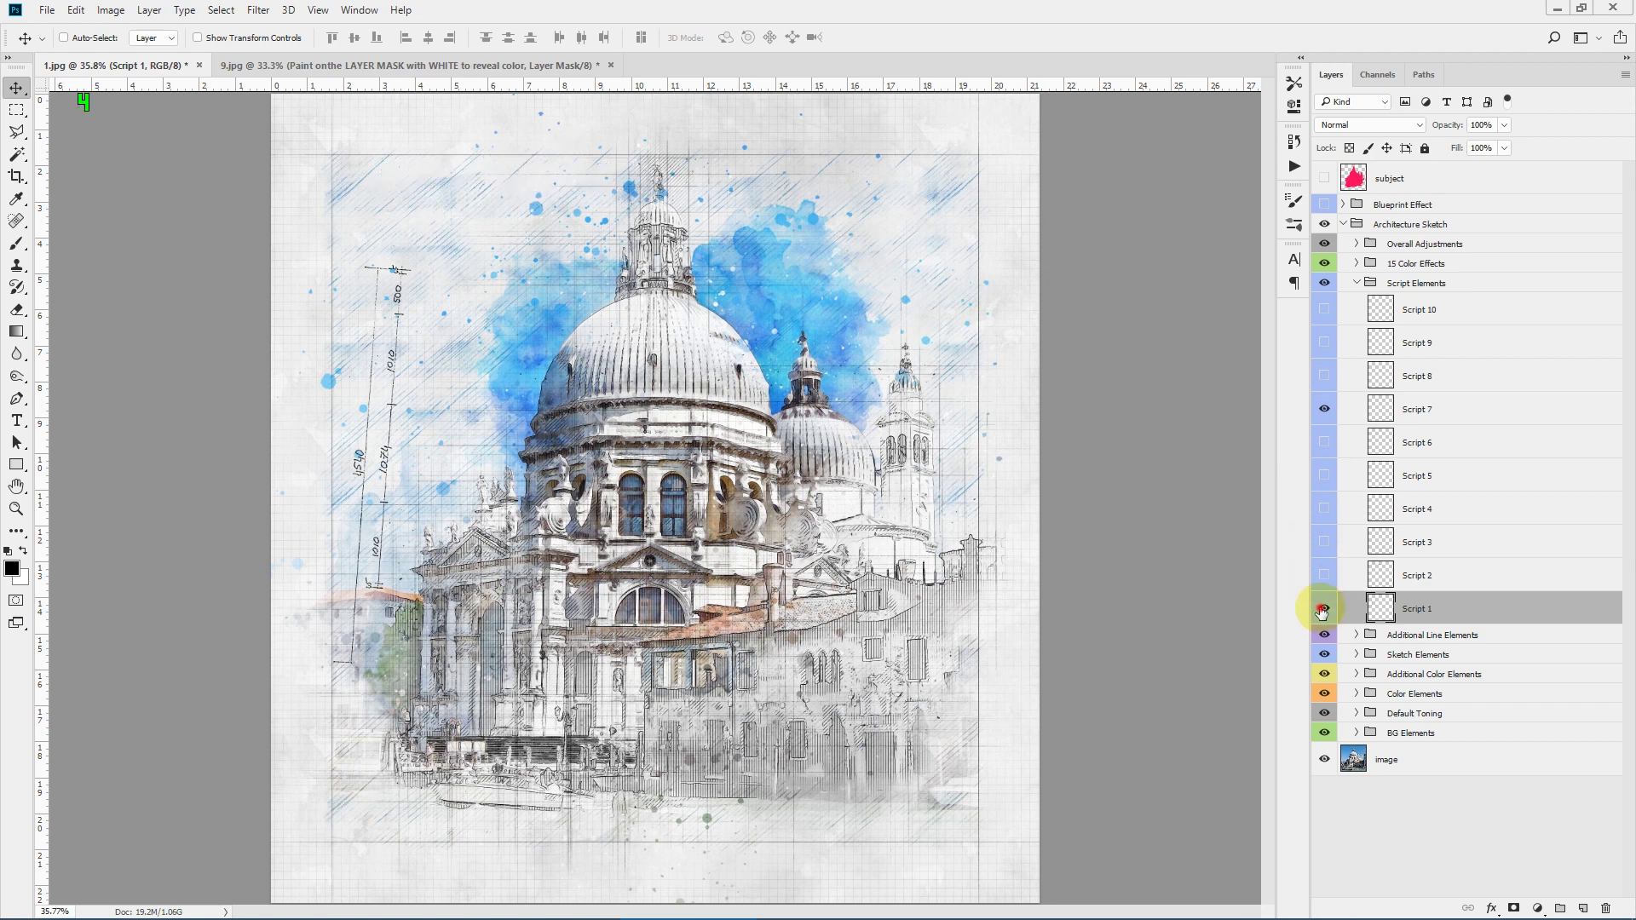
click(1321, 610)
Step: Show Script layers 1 to 5 again and collapse the Script Elements group
click(1324, 582)
click(1324, 552)
click(1320, 605)
click(1323, 514)
click(1323, 468)
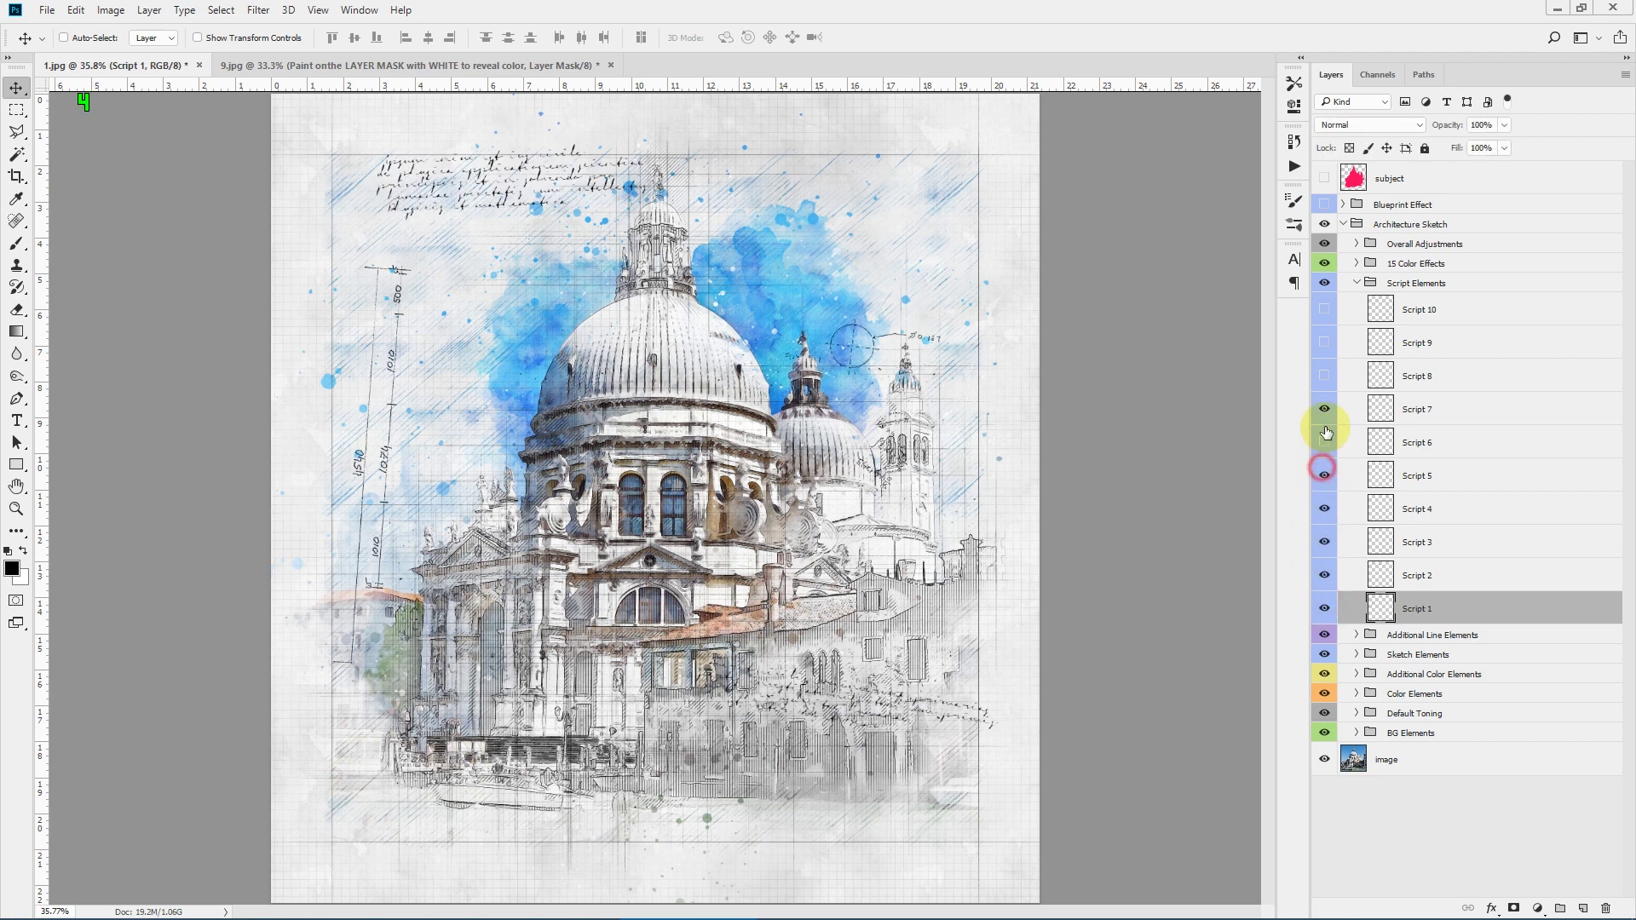
click(1356, 282)
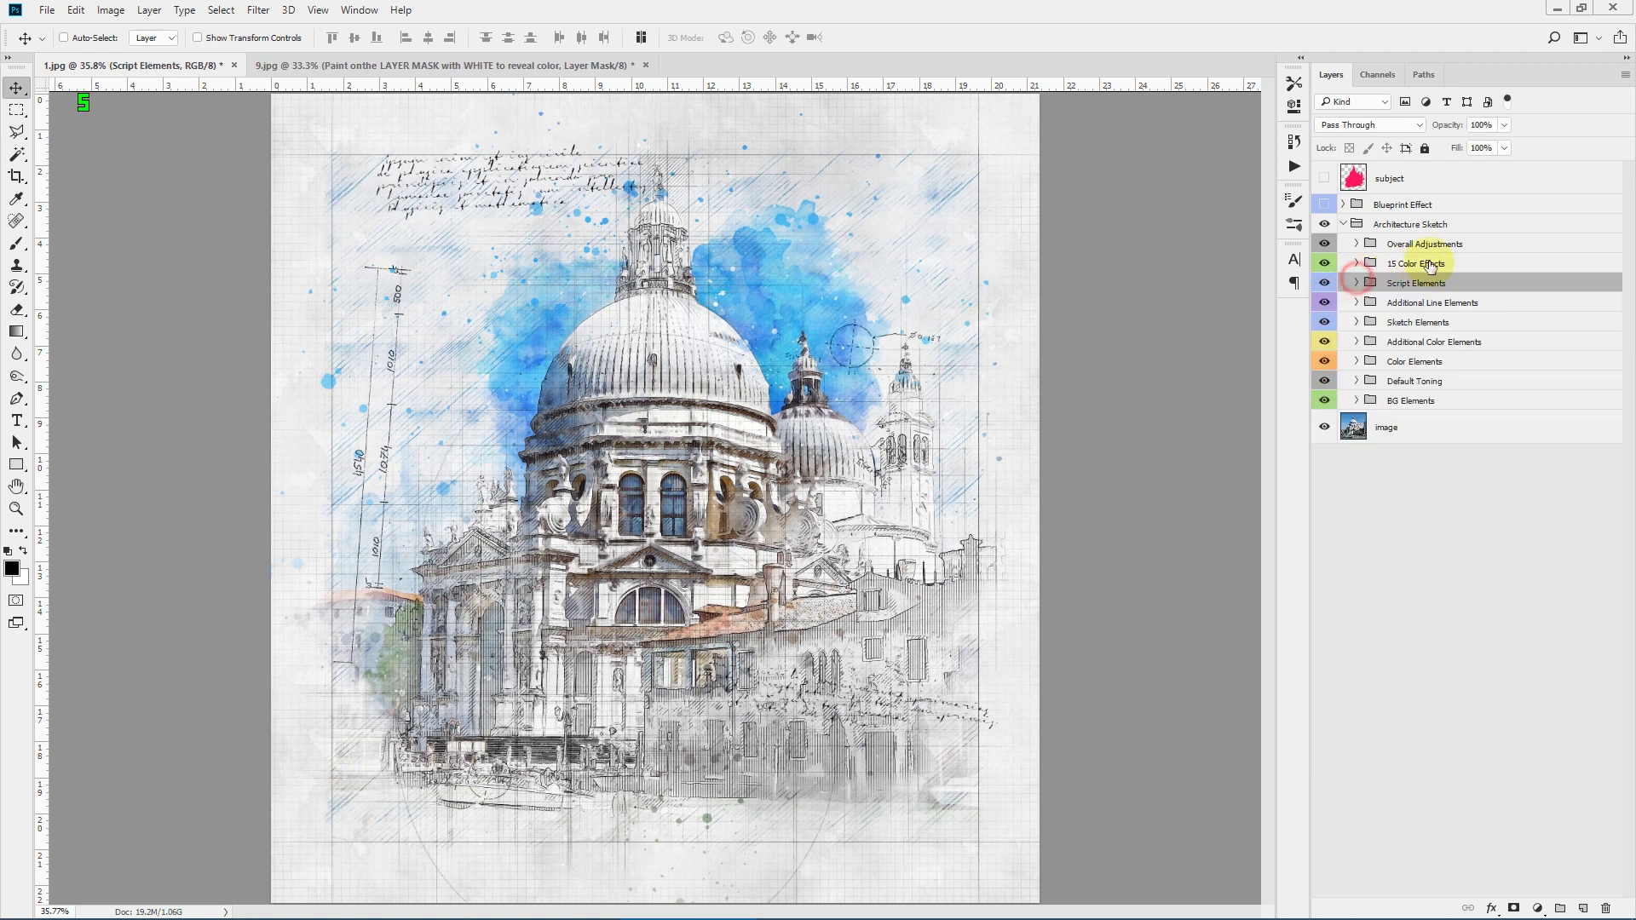
Step: Expand the 15 Color Effects group and preview Color Effect 01, 02 and 03 by switching each on and off
click(1429, 263)
click(1357, 264)
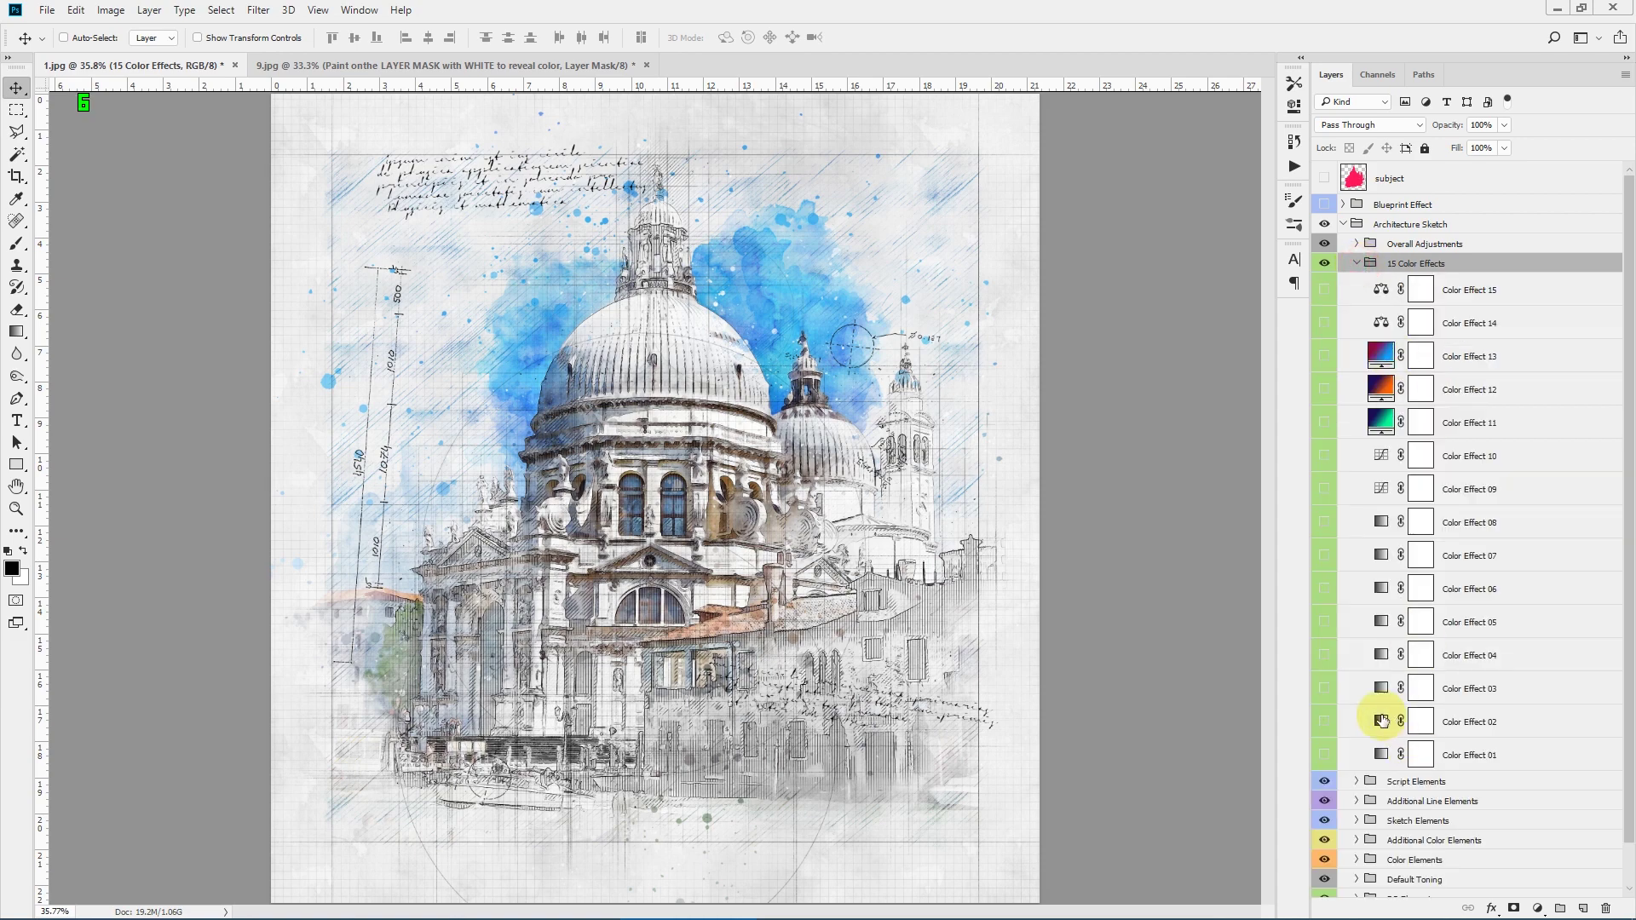
click(1324, 753)
click(1323, 753)
click(1326, 722)
click(1327, 728)
click(1326, 694)
click(1326, 695)
Step: Preview Color Effect 04, 05 and 06 by switching each on and off, and collapse the 15 Color Effects group
click(1326, 663)
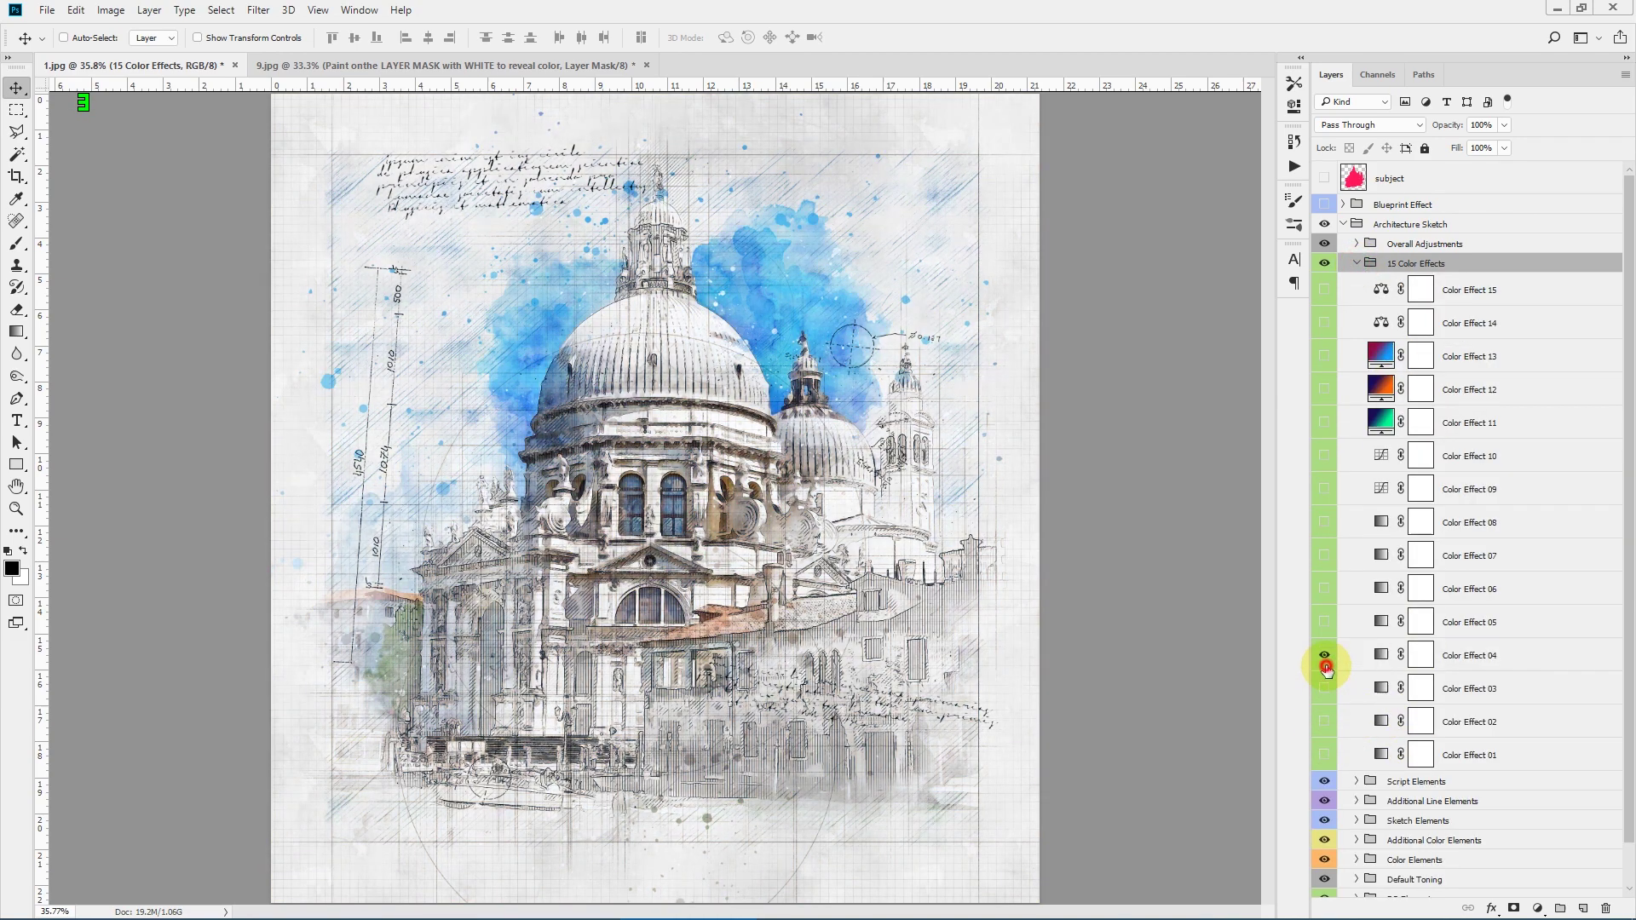
click(1326, 664)
click(1323, 627)
click(1323, 626)
click(1323, 588)
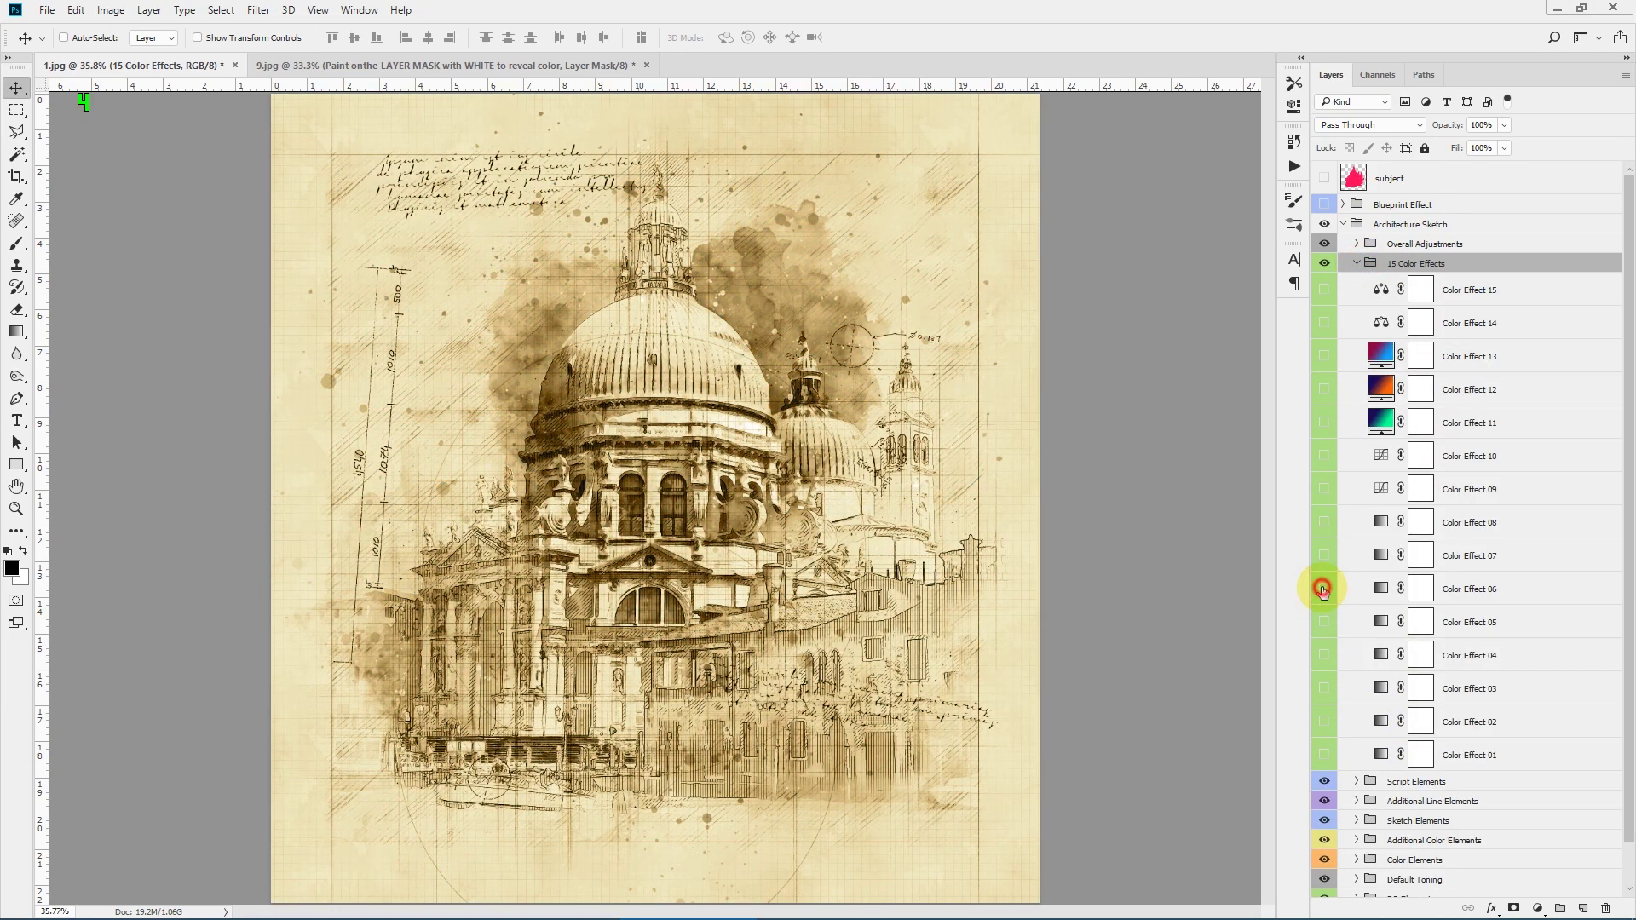
click(1324, 588)
click(1356, 263)
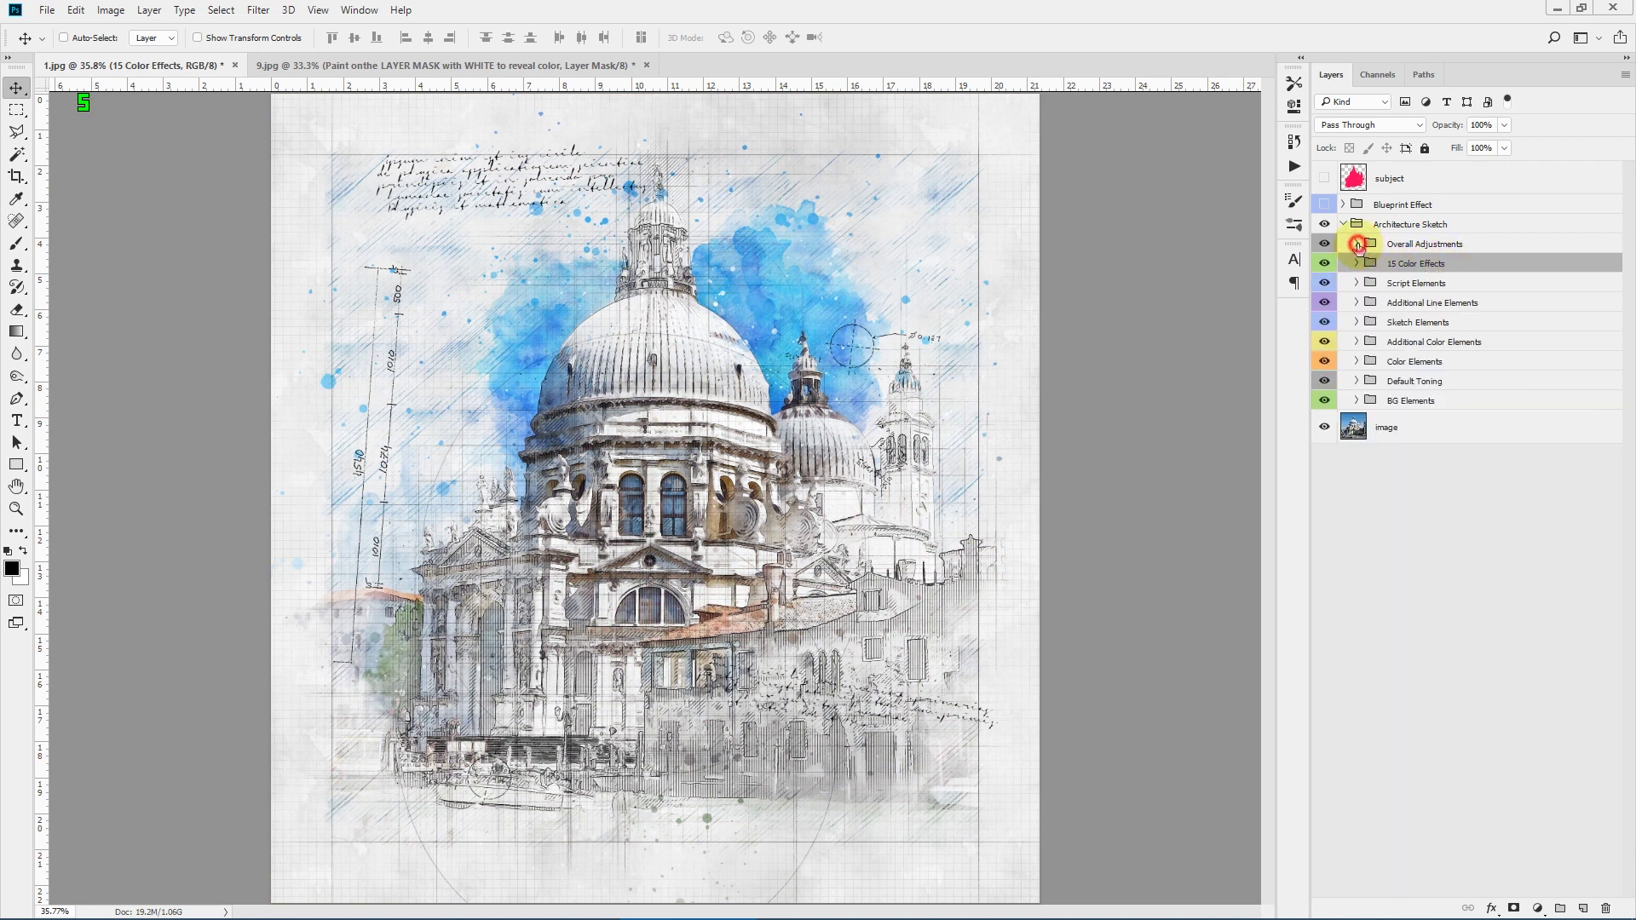
Step: Expand the Overall Adjustments group and examine the settings of Overall Brightness/Contrast
click(1357, 244)
double_click(1381, 536)
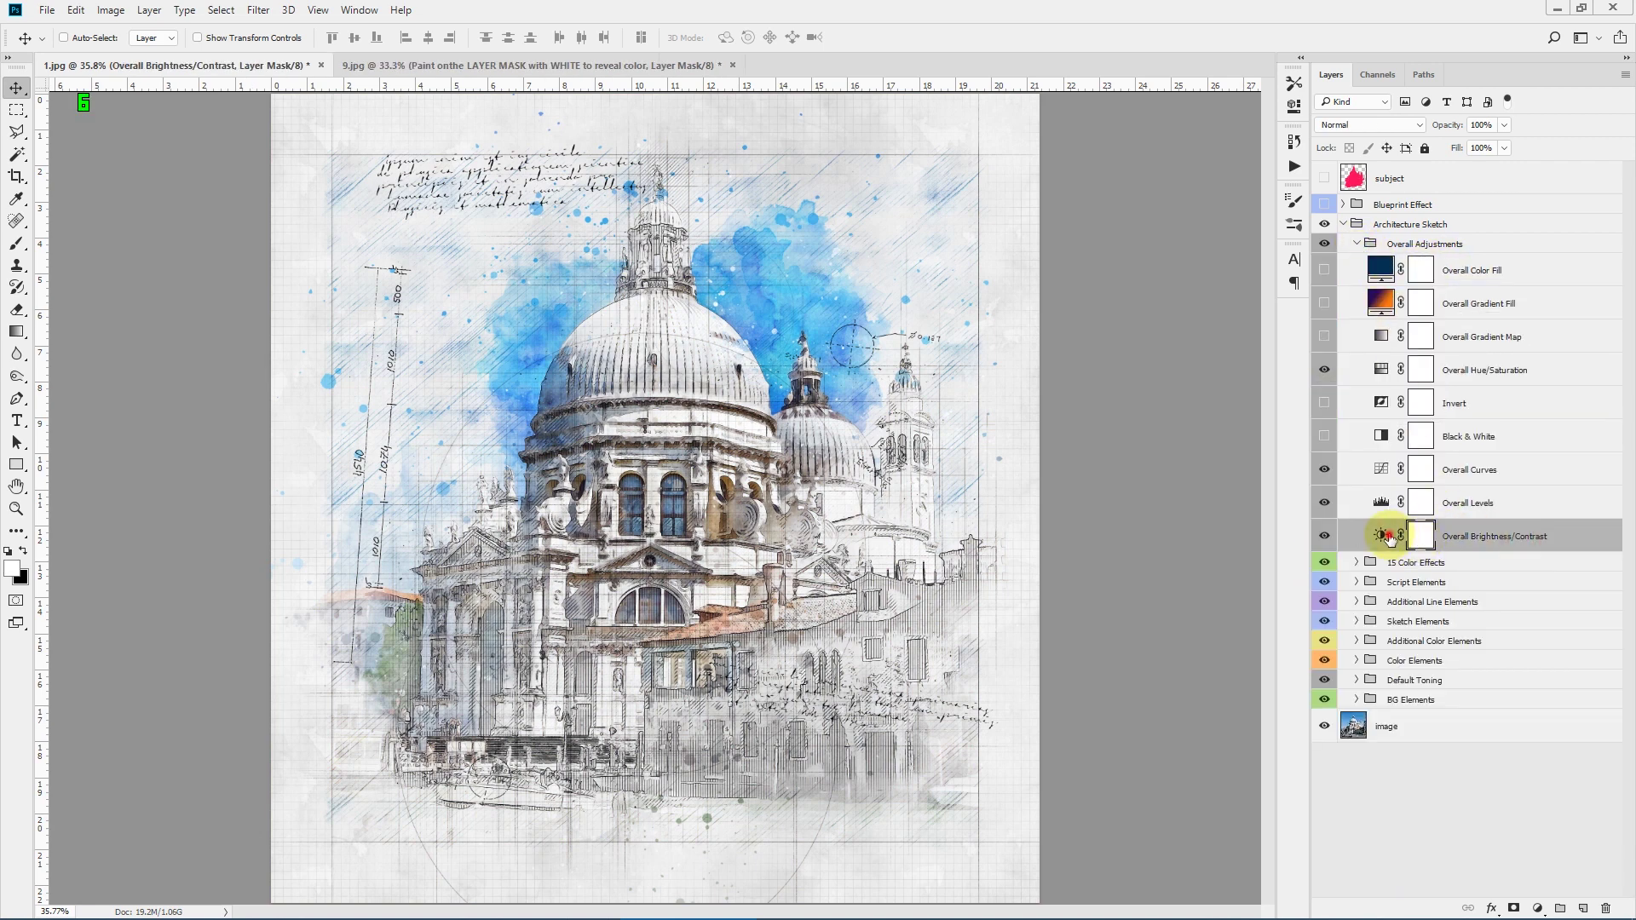
click(1237, 132)
click(1245, 76)
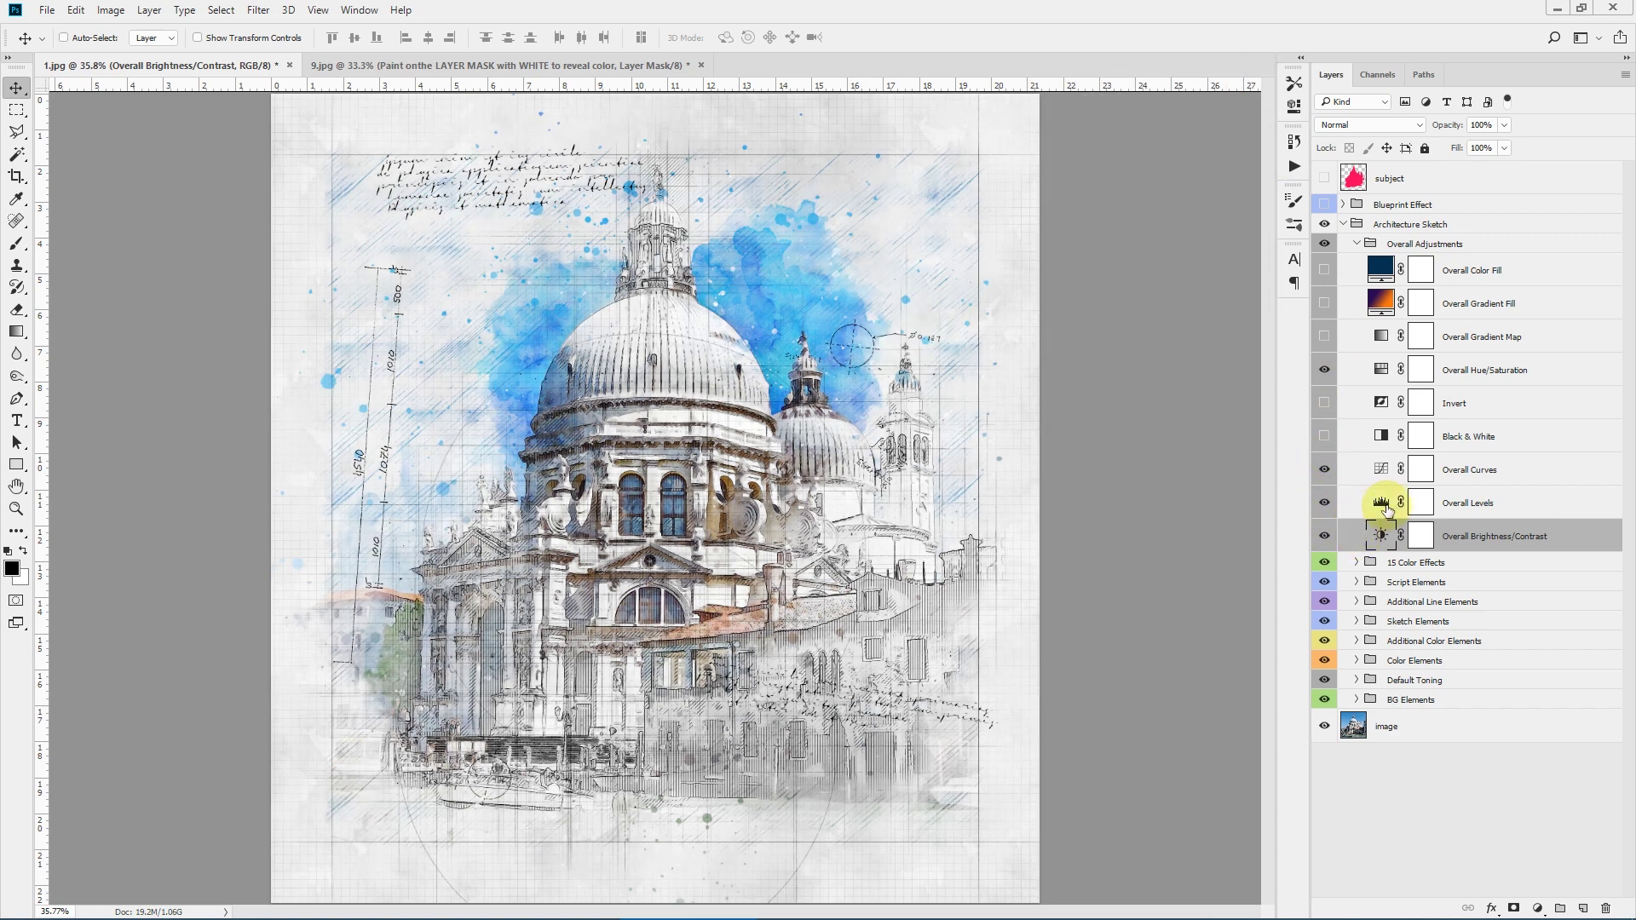
Step: Try brightening the highlights in Overall Levels by lowering the white input level to about 220
double_click(1381, 502)
drag(1253, 254, 1208, 247)
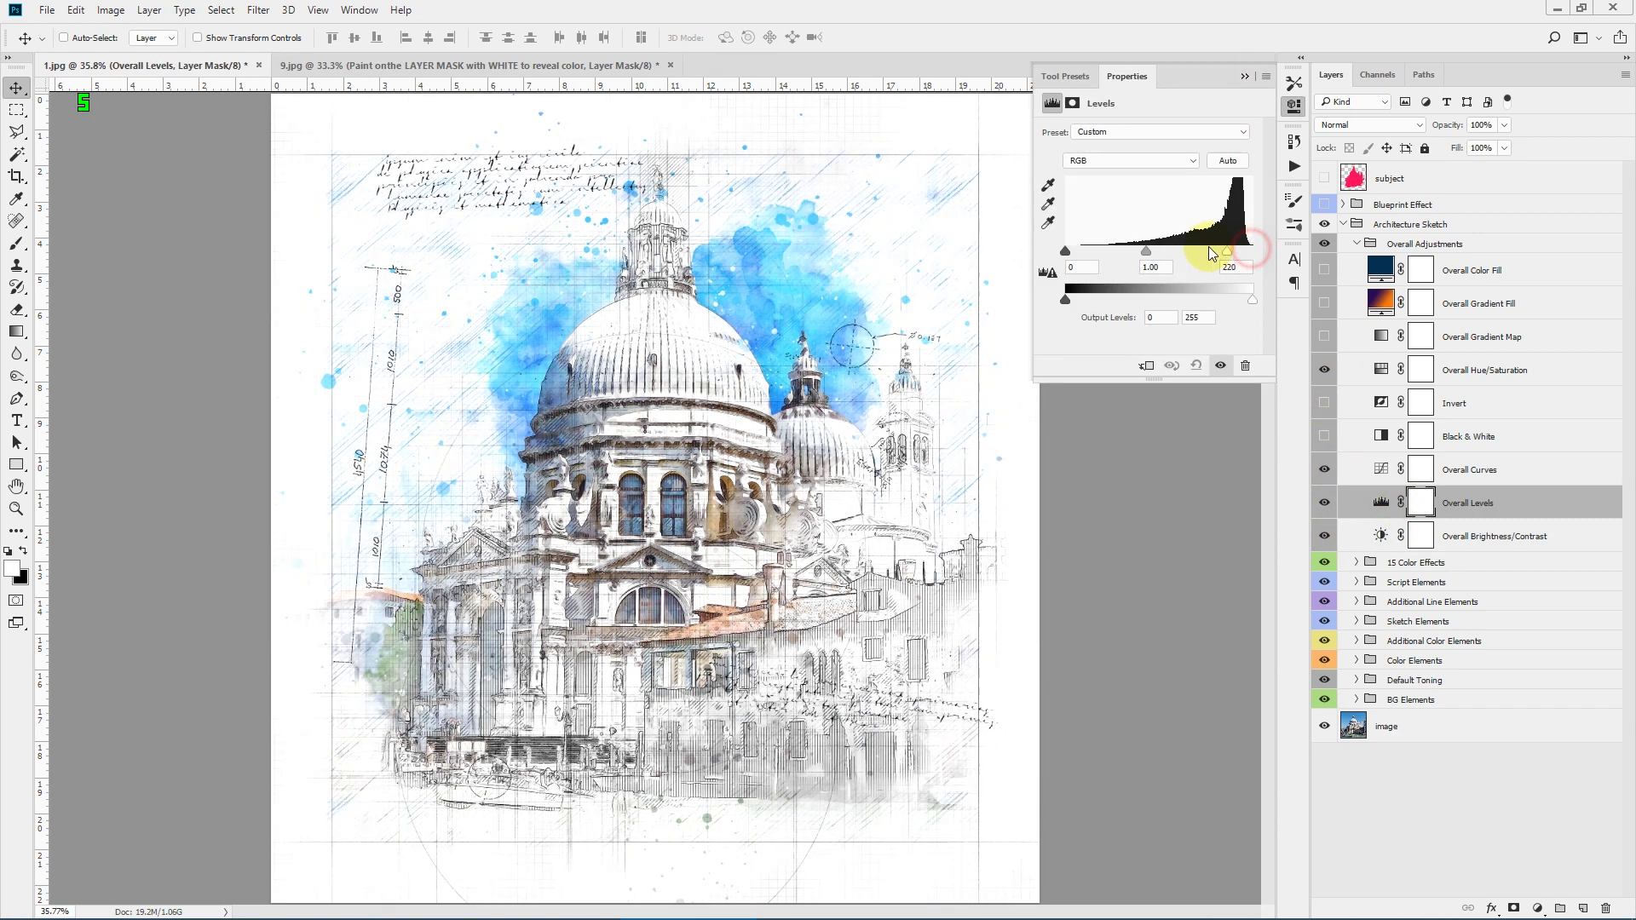
click(1246, 77)
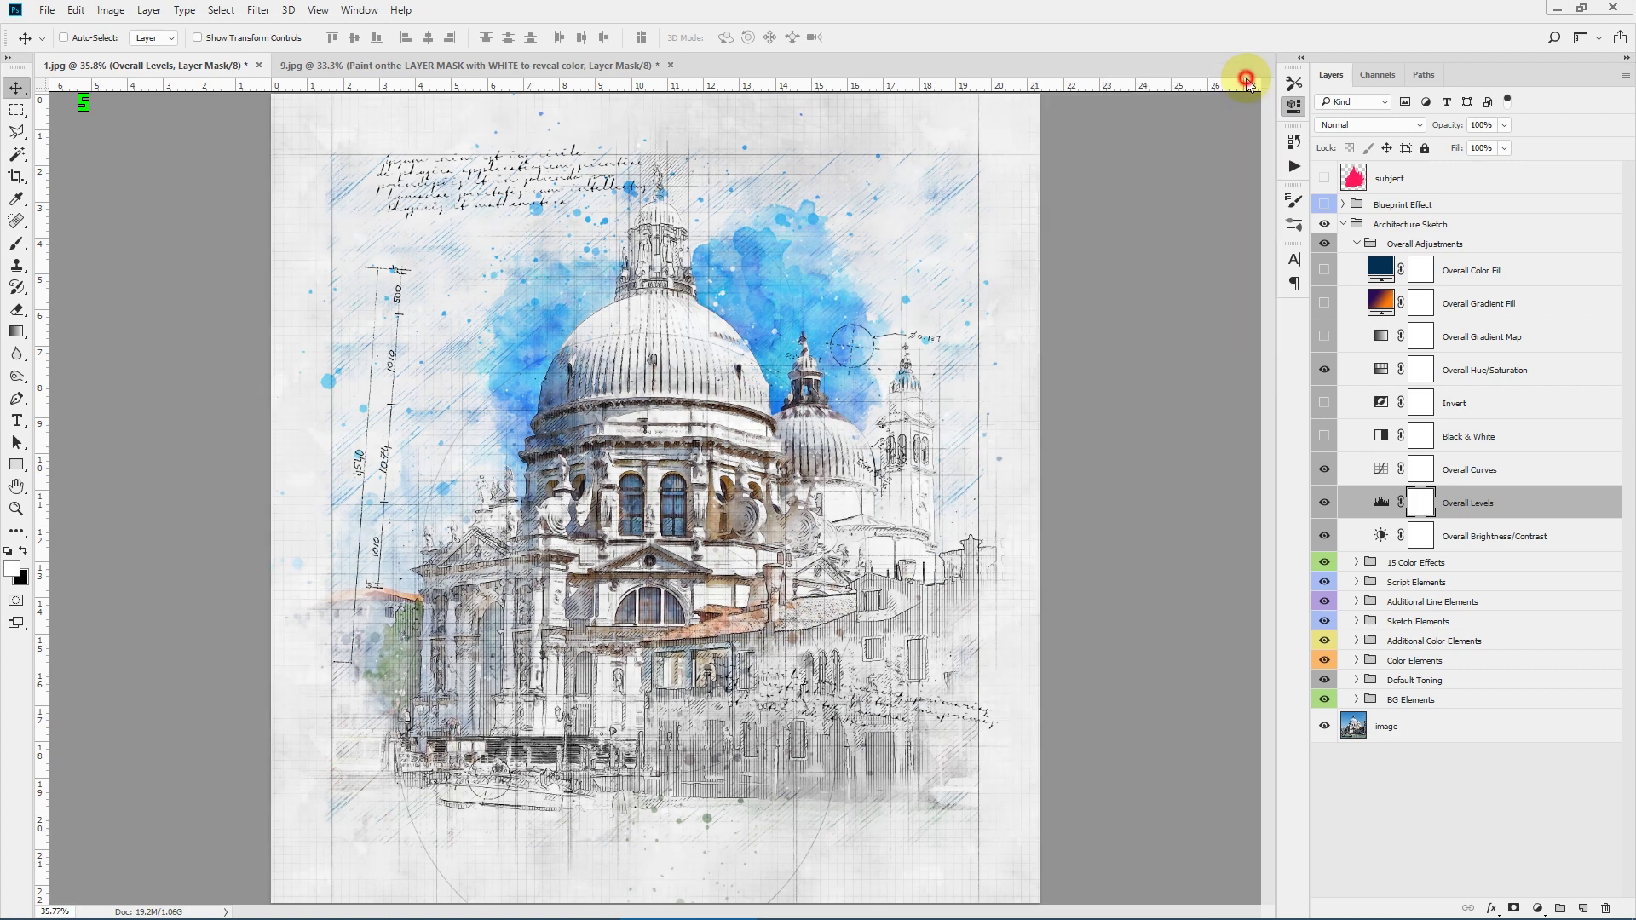
Step: Try a warmer, yellowish toning by pulling down the Blue channel curve in Overall Curves
double_click(1381, 469)
click(1140, 156)
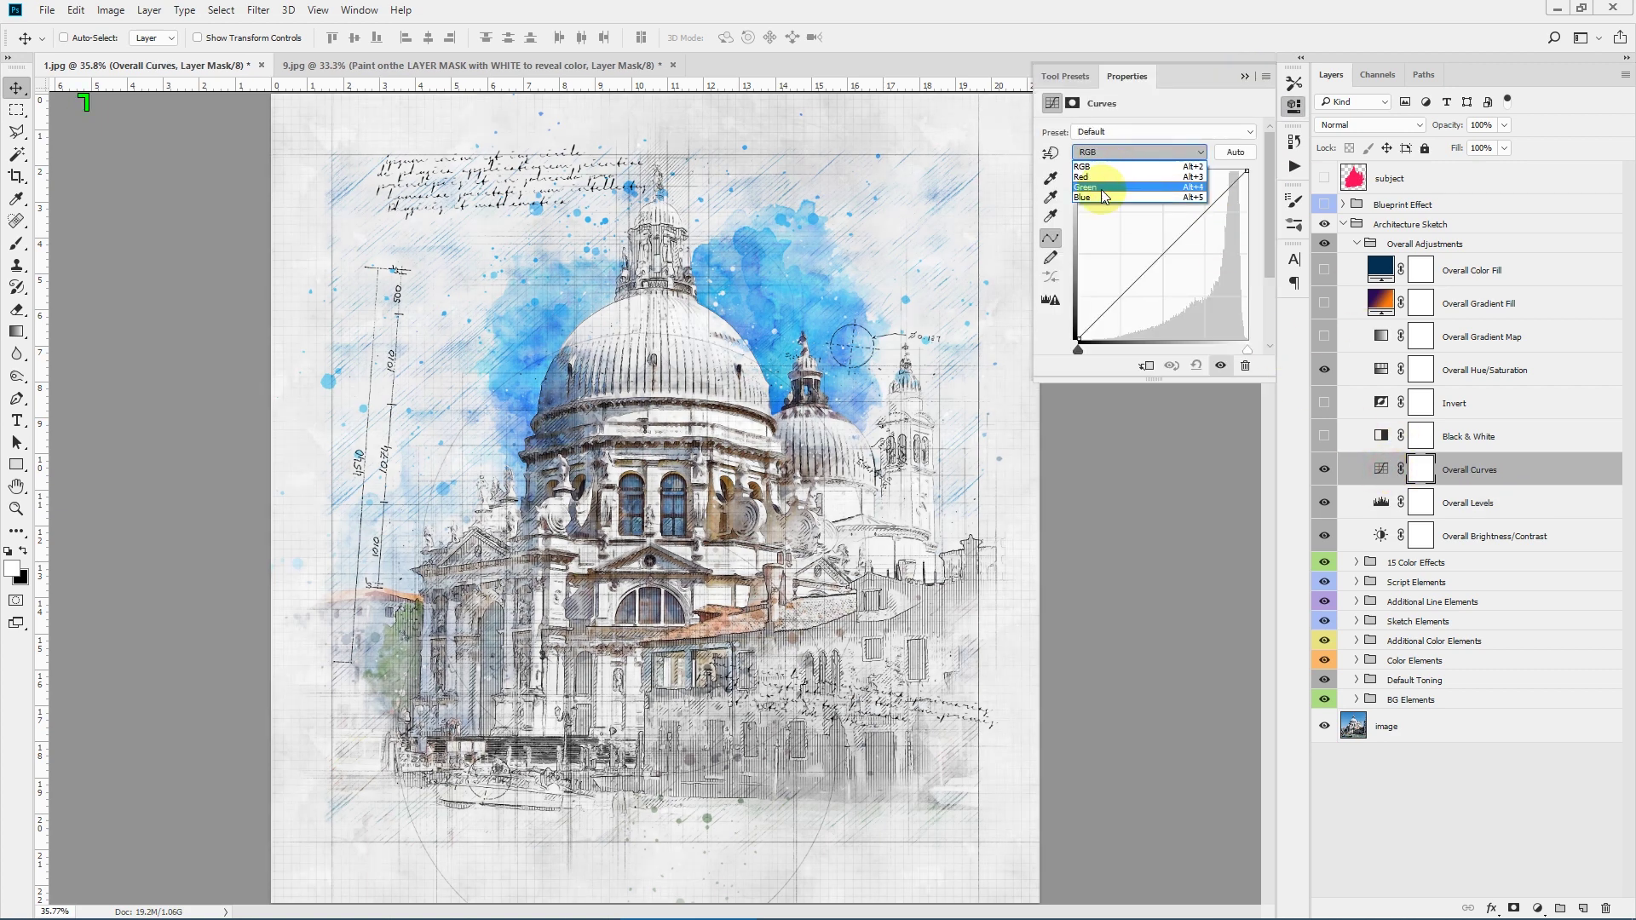
click(1094, 197)
drag(1172, 248, 1207, 223)
click(1247, 79)
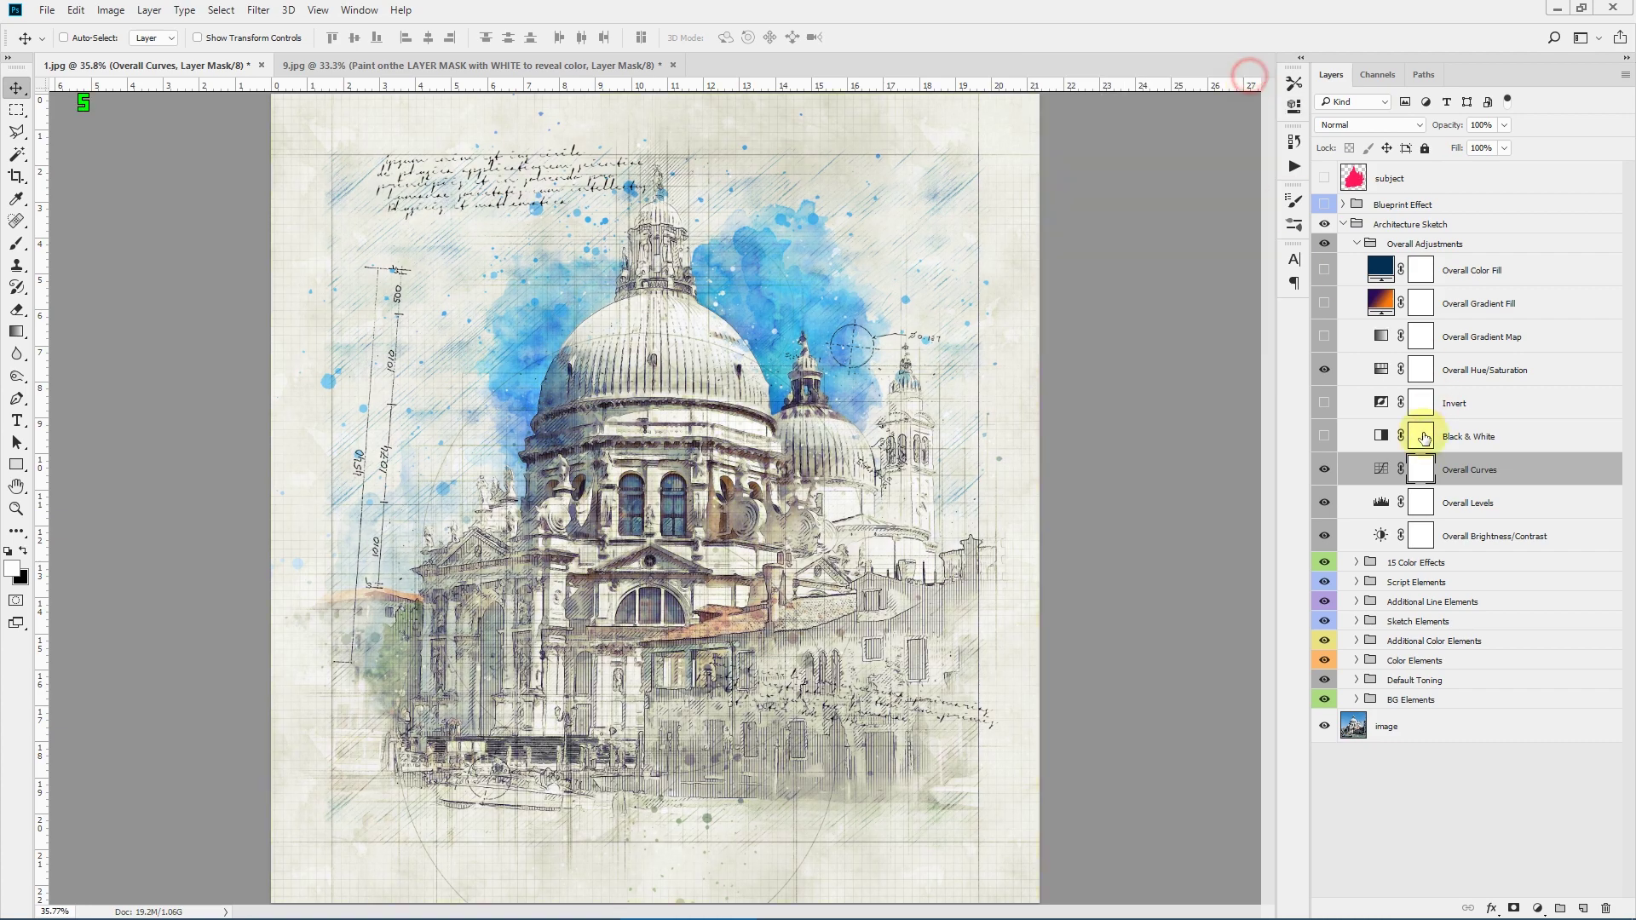
Step: Preview the Black & White and Invert adjustments on the whole image
click(1324, 436)
click(1325, 403)
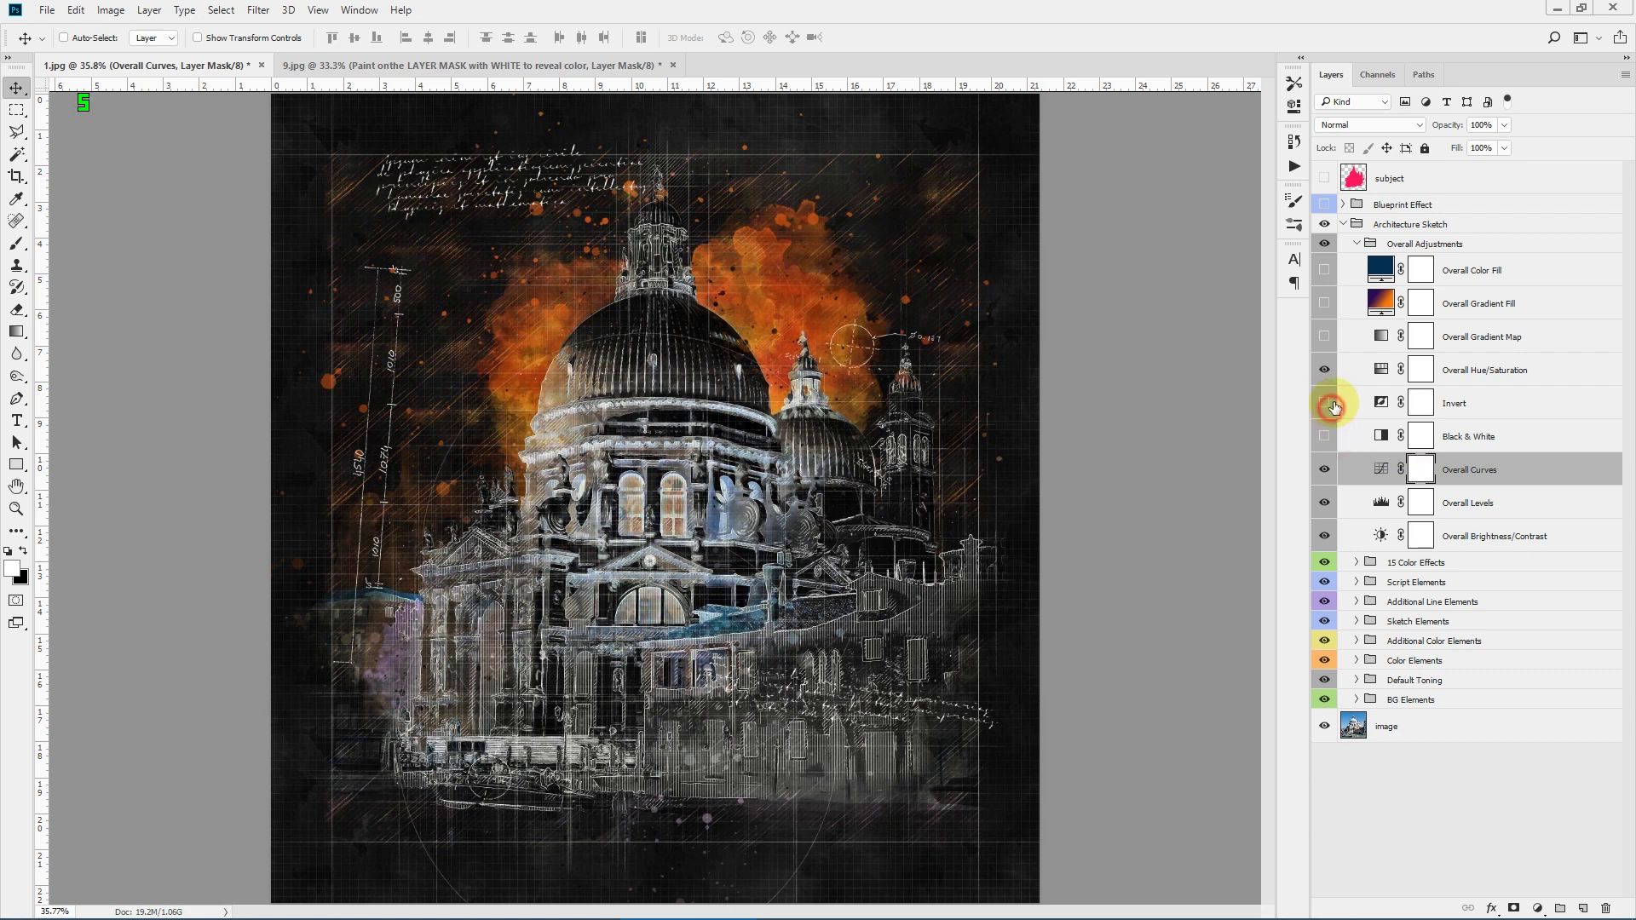
click(1325, 403)
Step: Try shifting the Hue in Overall Hue/Saturation and return it to 0
double_click(1382, 369)
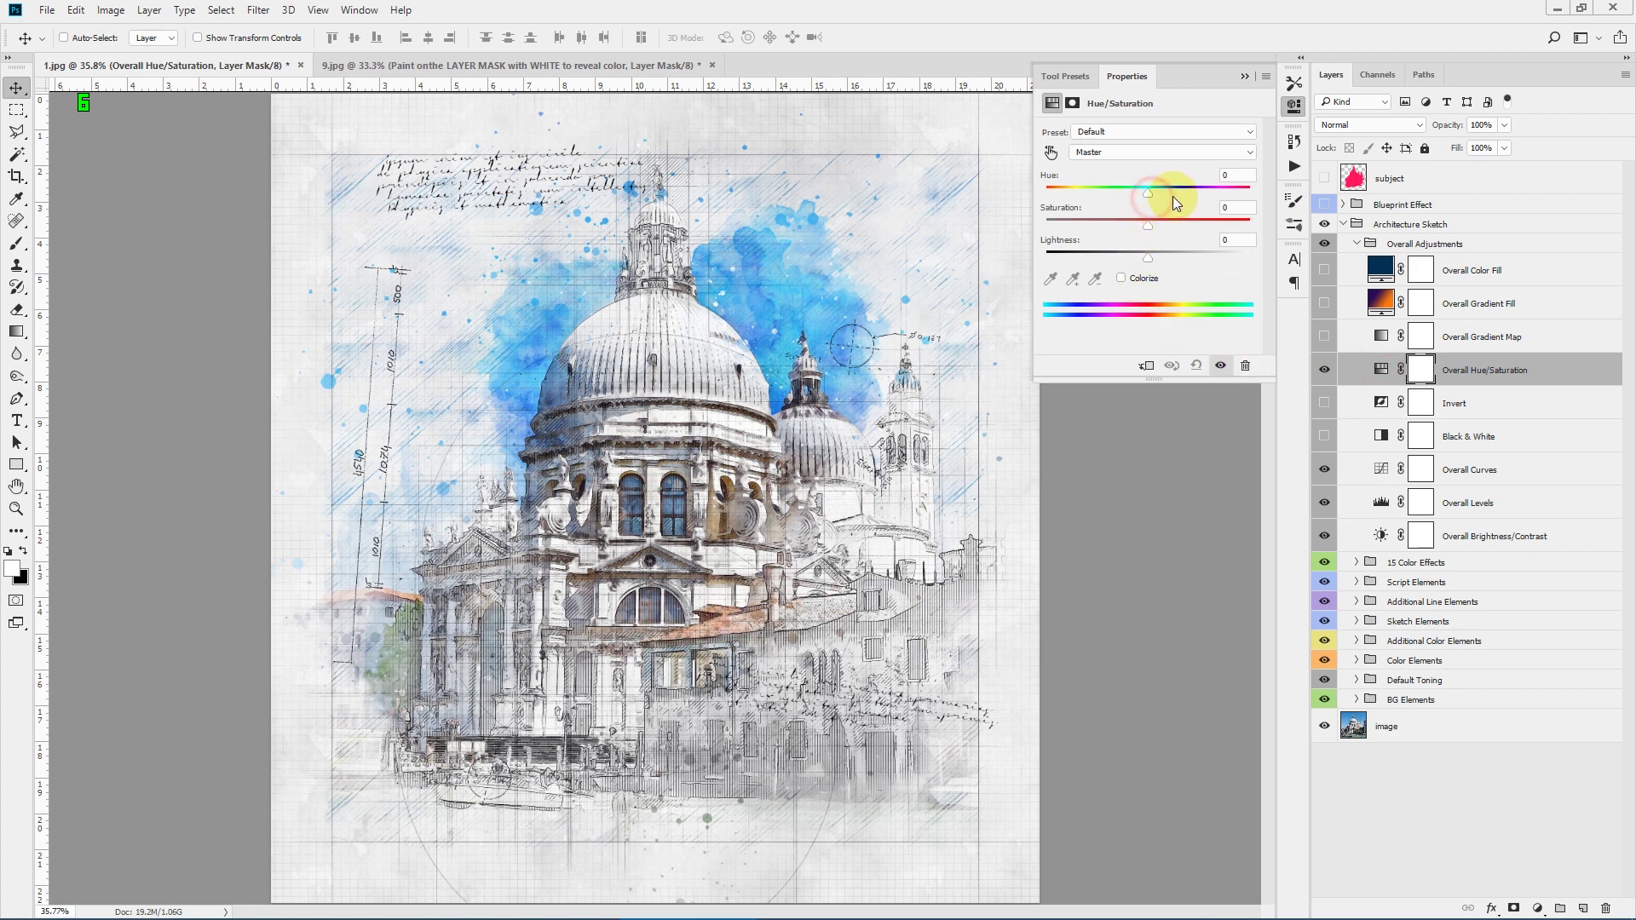
drag(1173, 196, 1148, 187)
click(1244, 79)
Step: Preview Overall Gradient Map, inspect its gradient in the Gradient Editor, and hide the layer again
click(1324, 338)
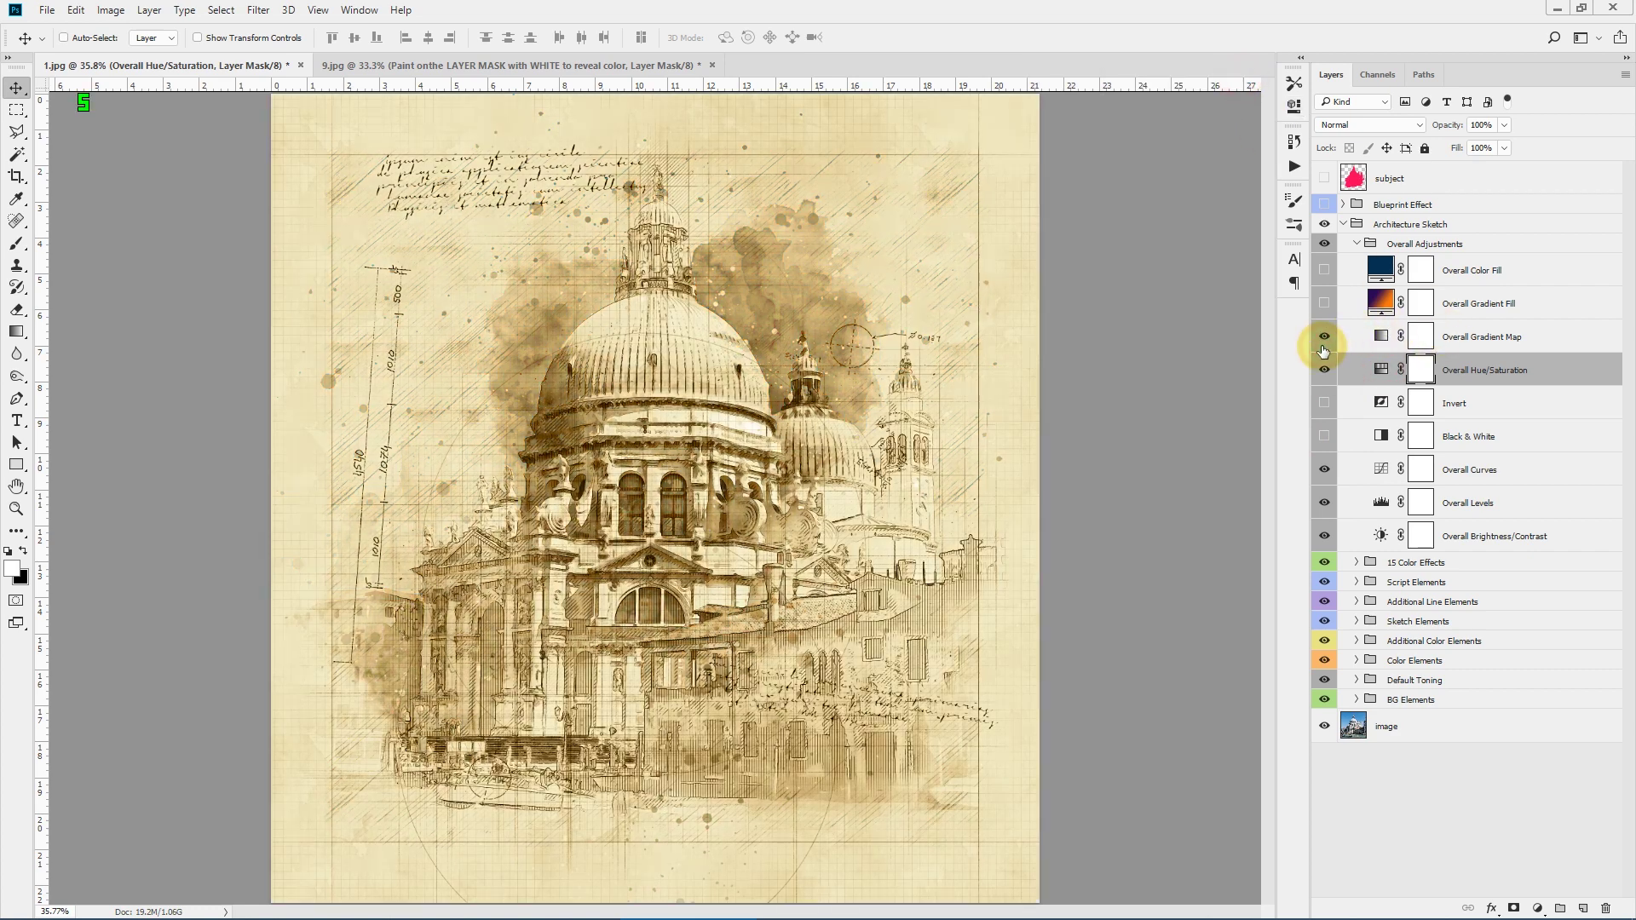
double_click(1382, 337)
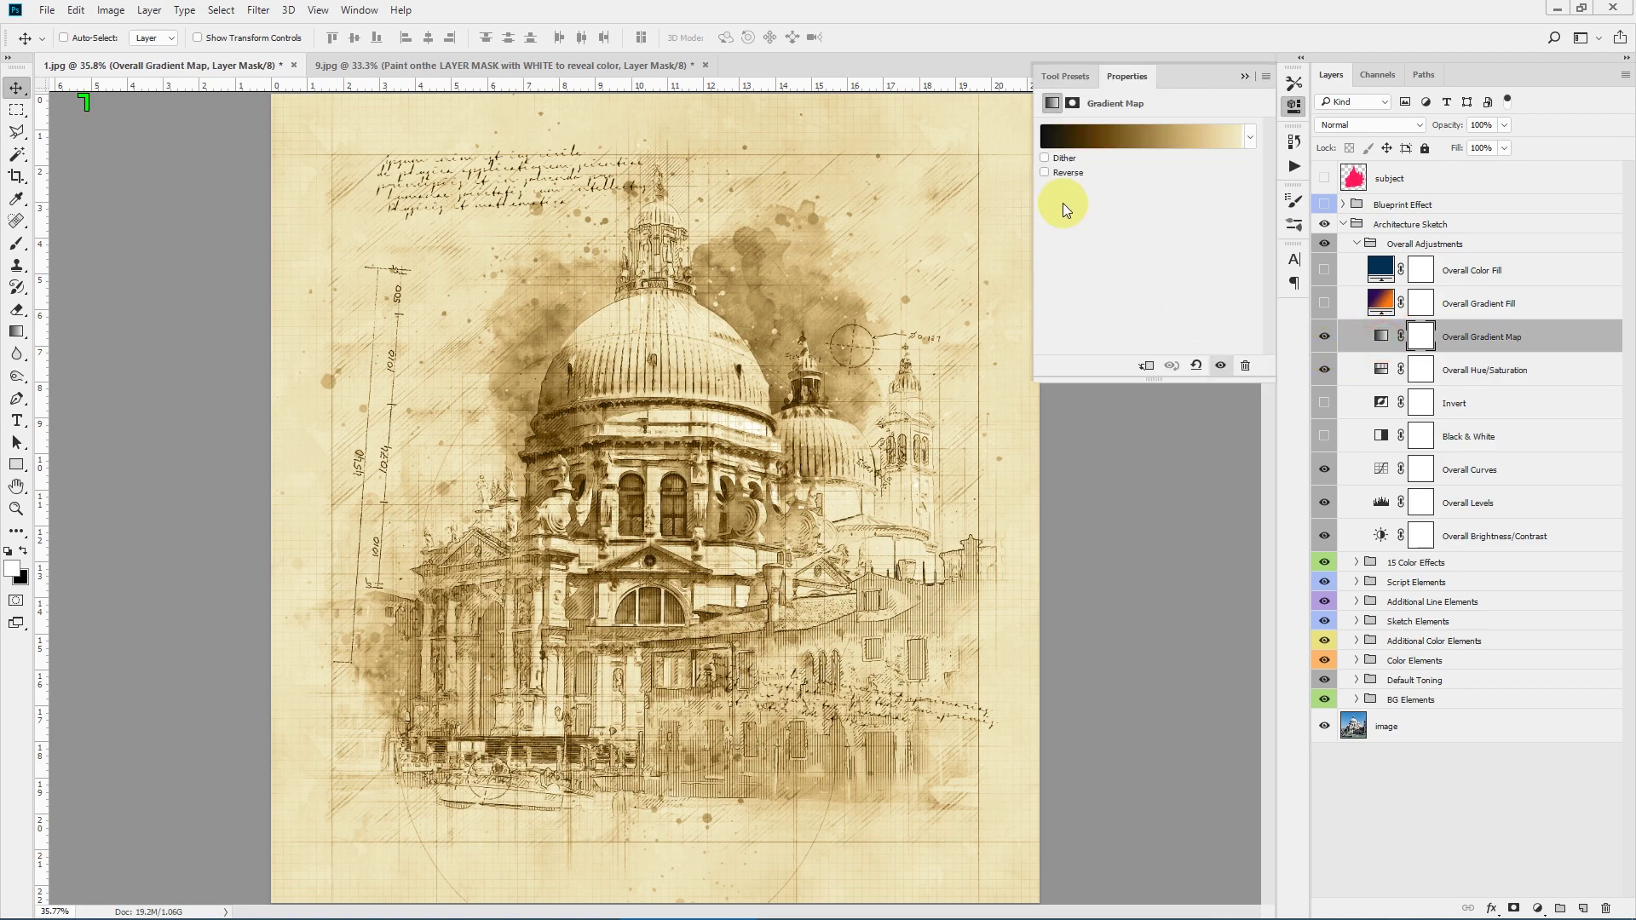
click(1158, 139)
click(630, 121)
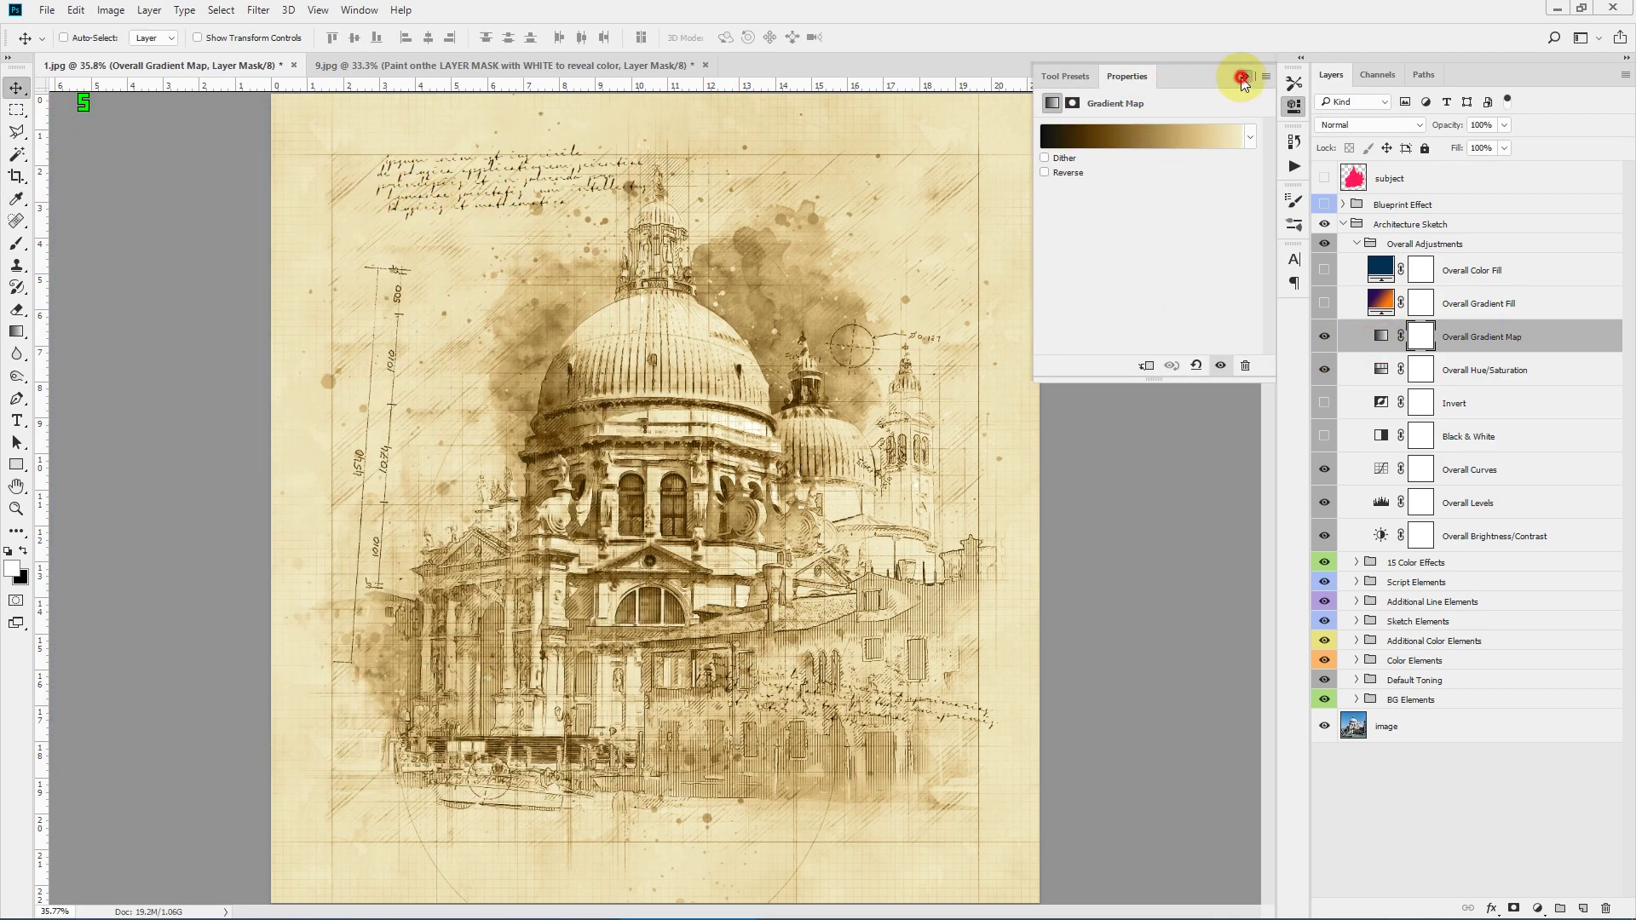
click(1242, 78)
click(1324, 337)
Step: Preview Overall Gradient Fill, inspect its gradient settings without changing them, and hide the layer again
click(1325, 304)
double_click(1381, 303)
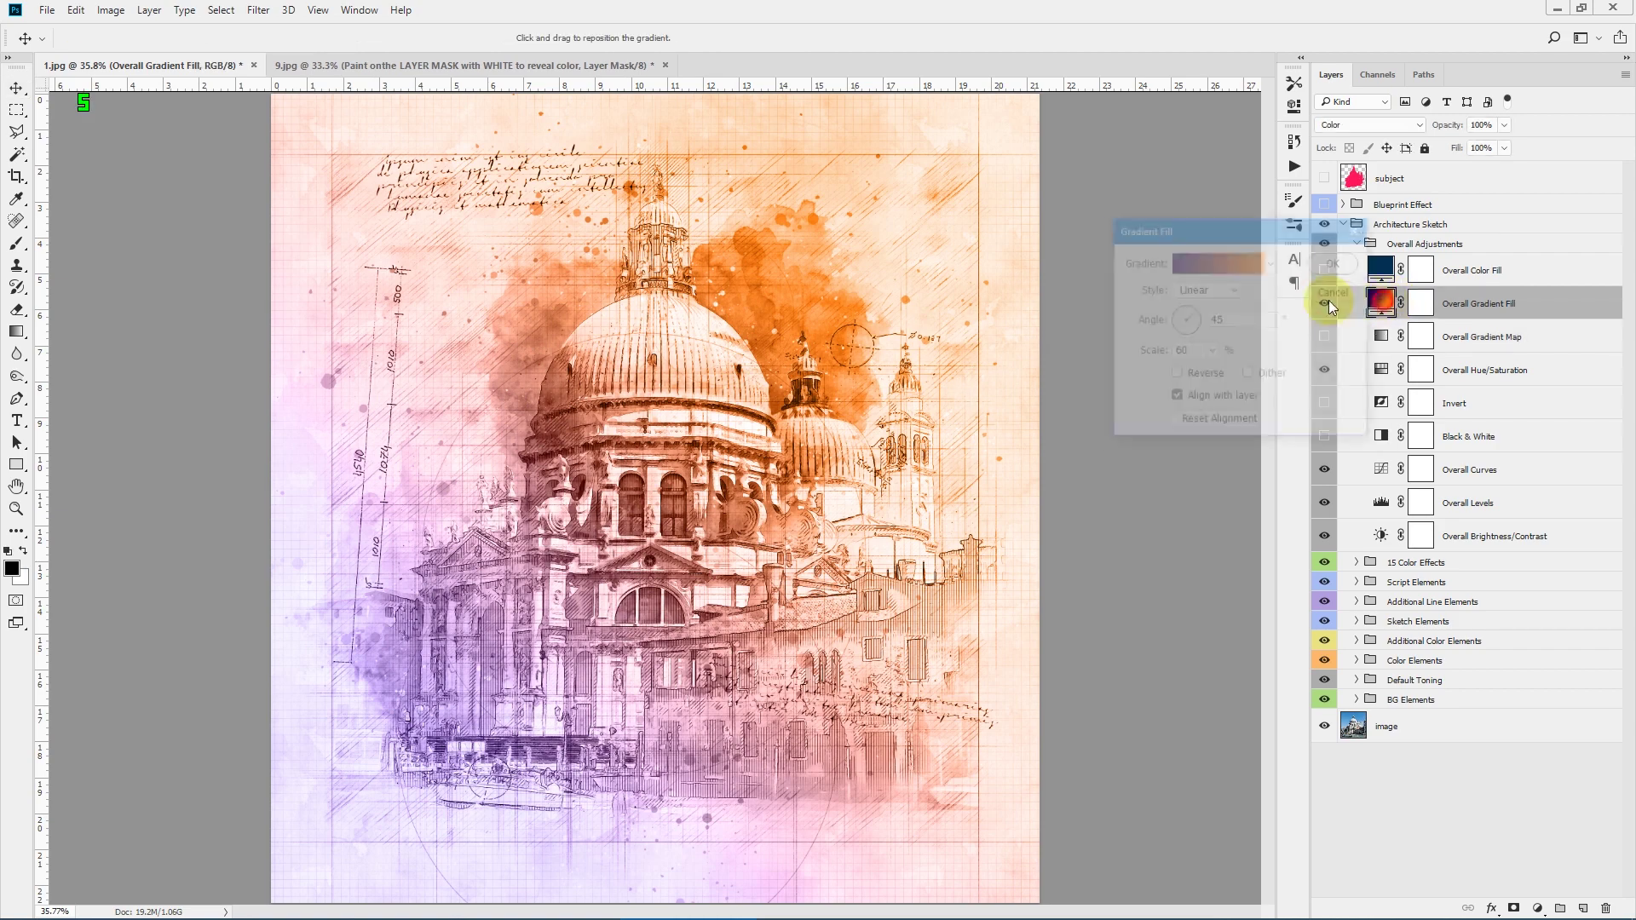
click(1249, 261)
click(632, 125)
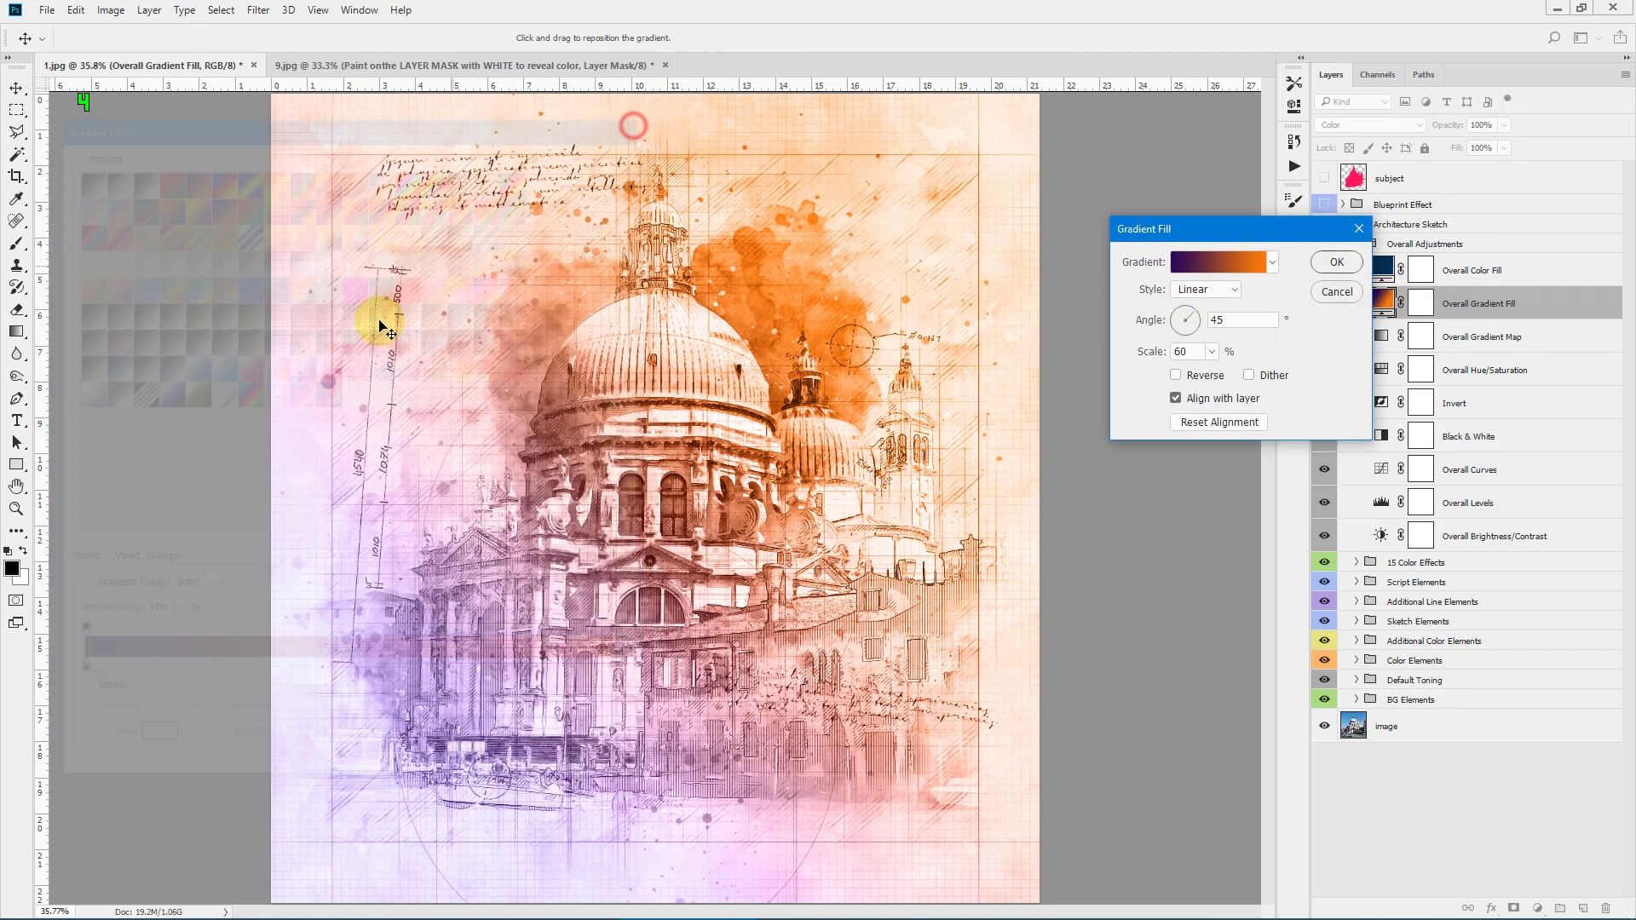
click(1359, 229)
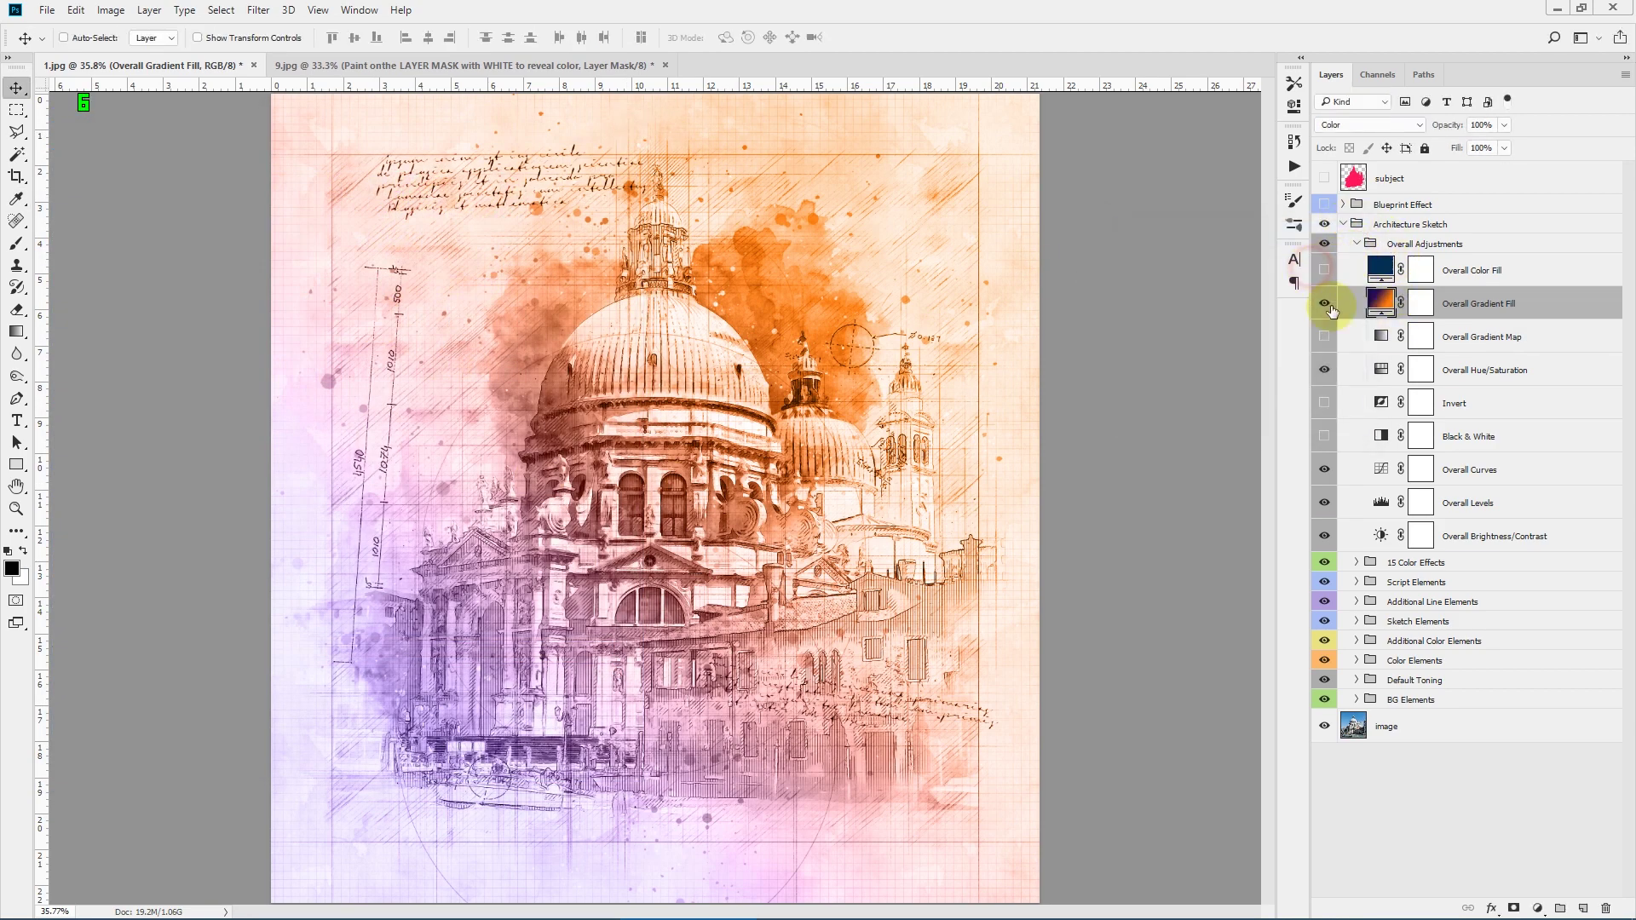
click(1325, 304)
Step: Try Overall Color Fill with green #36d326, cancel the colour change, hide the layer and collapse the Overall Adjustments group
click(1324, 270)
double_click(1381, 270)
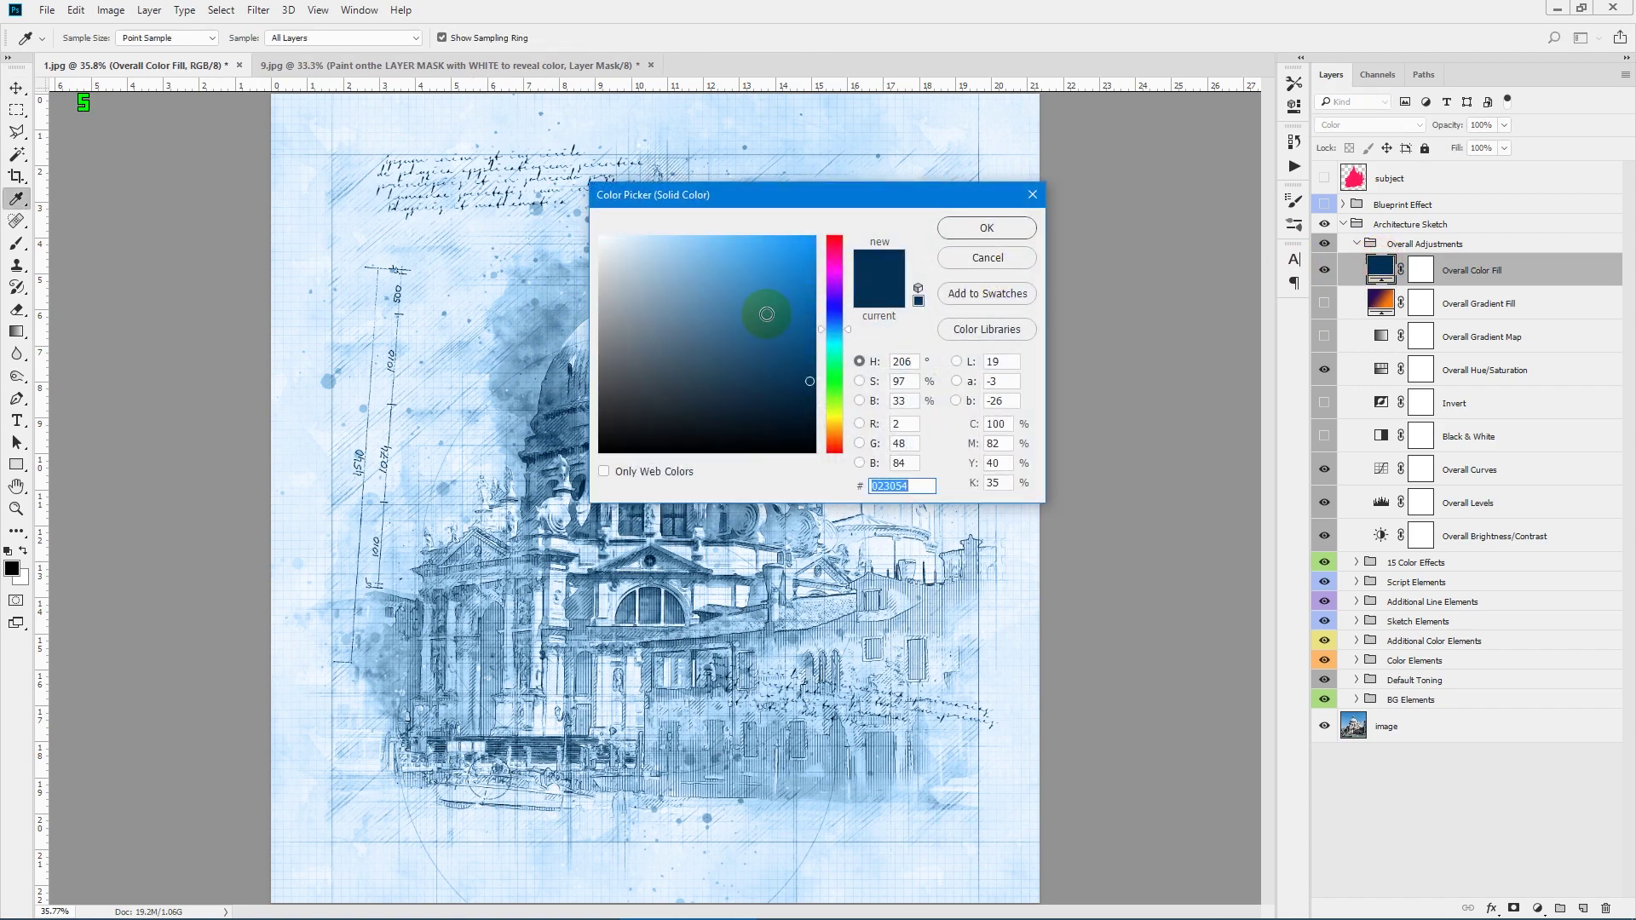
click(776, 273)
drag(834, 259, 834, 384)
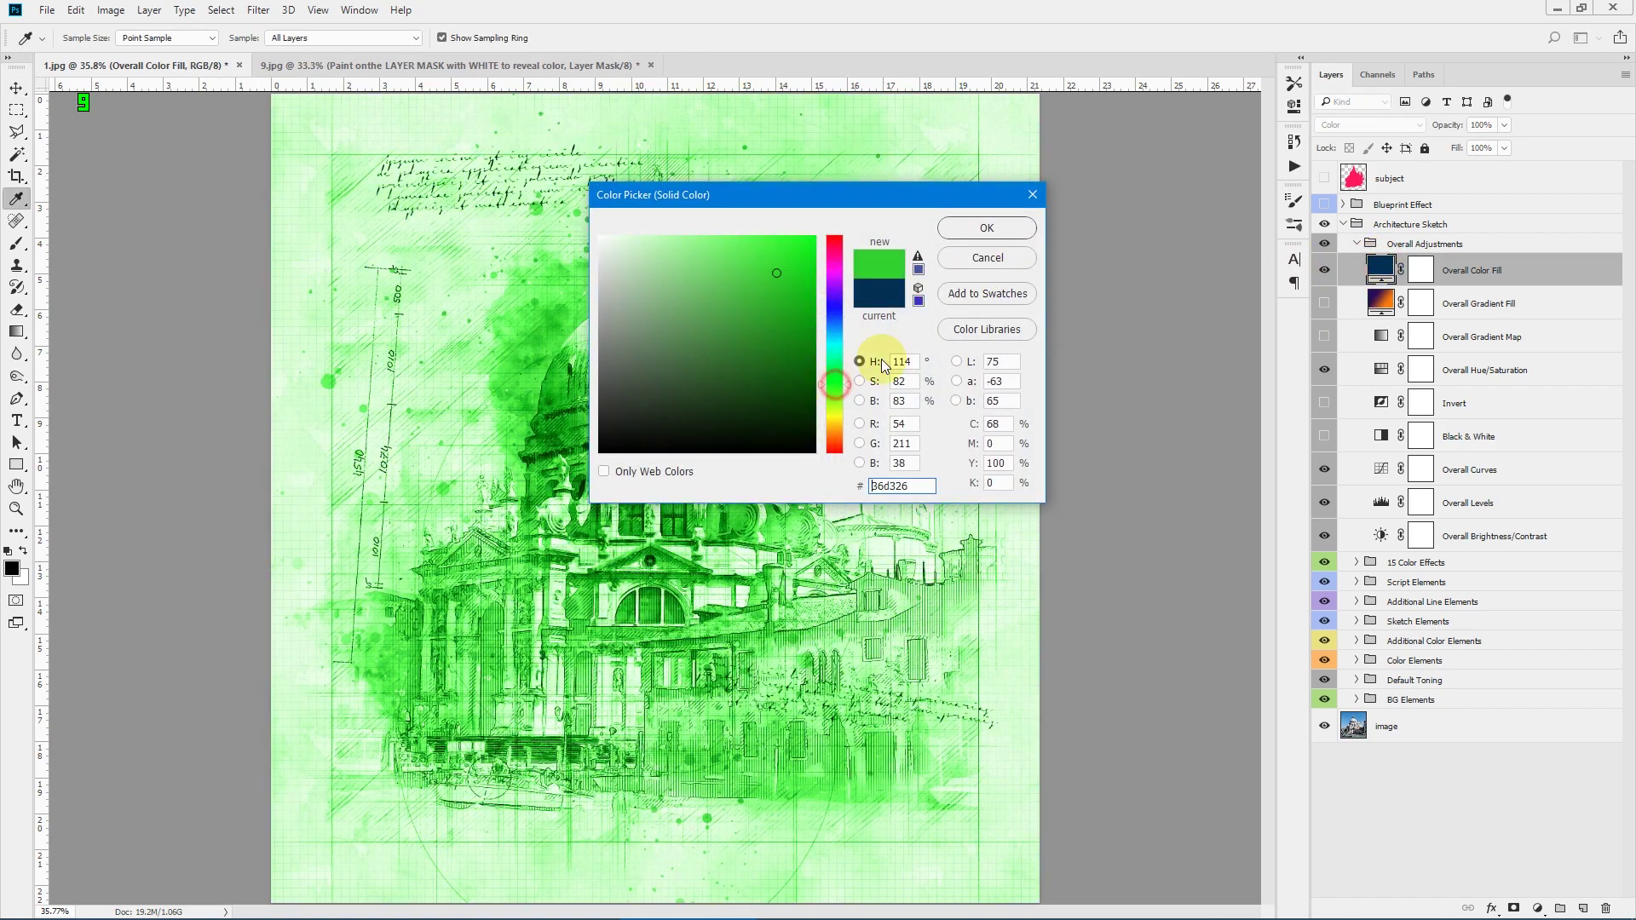
click(989, 258)
click(1327, 270)
click(1359, 244)
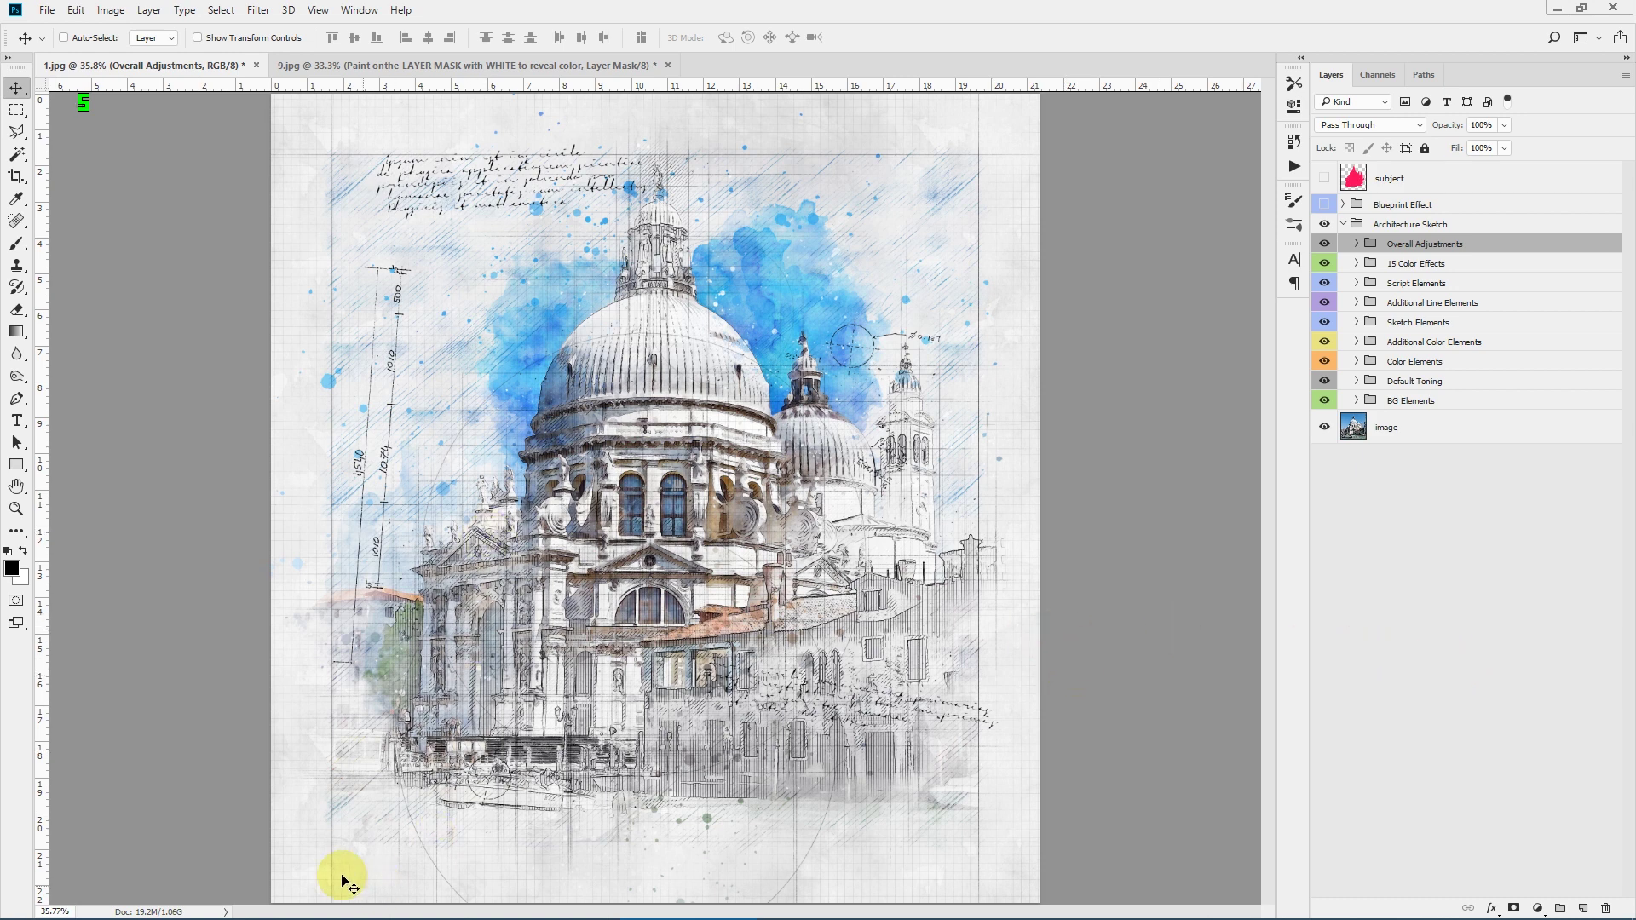
Step: View the Save As options for the layered document and cancel without saving
key(ctrl+shift+s)
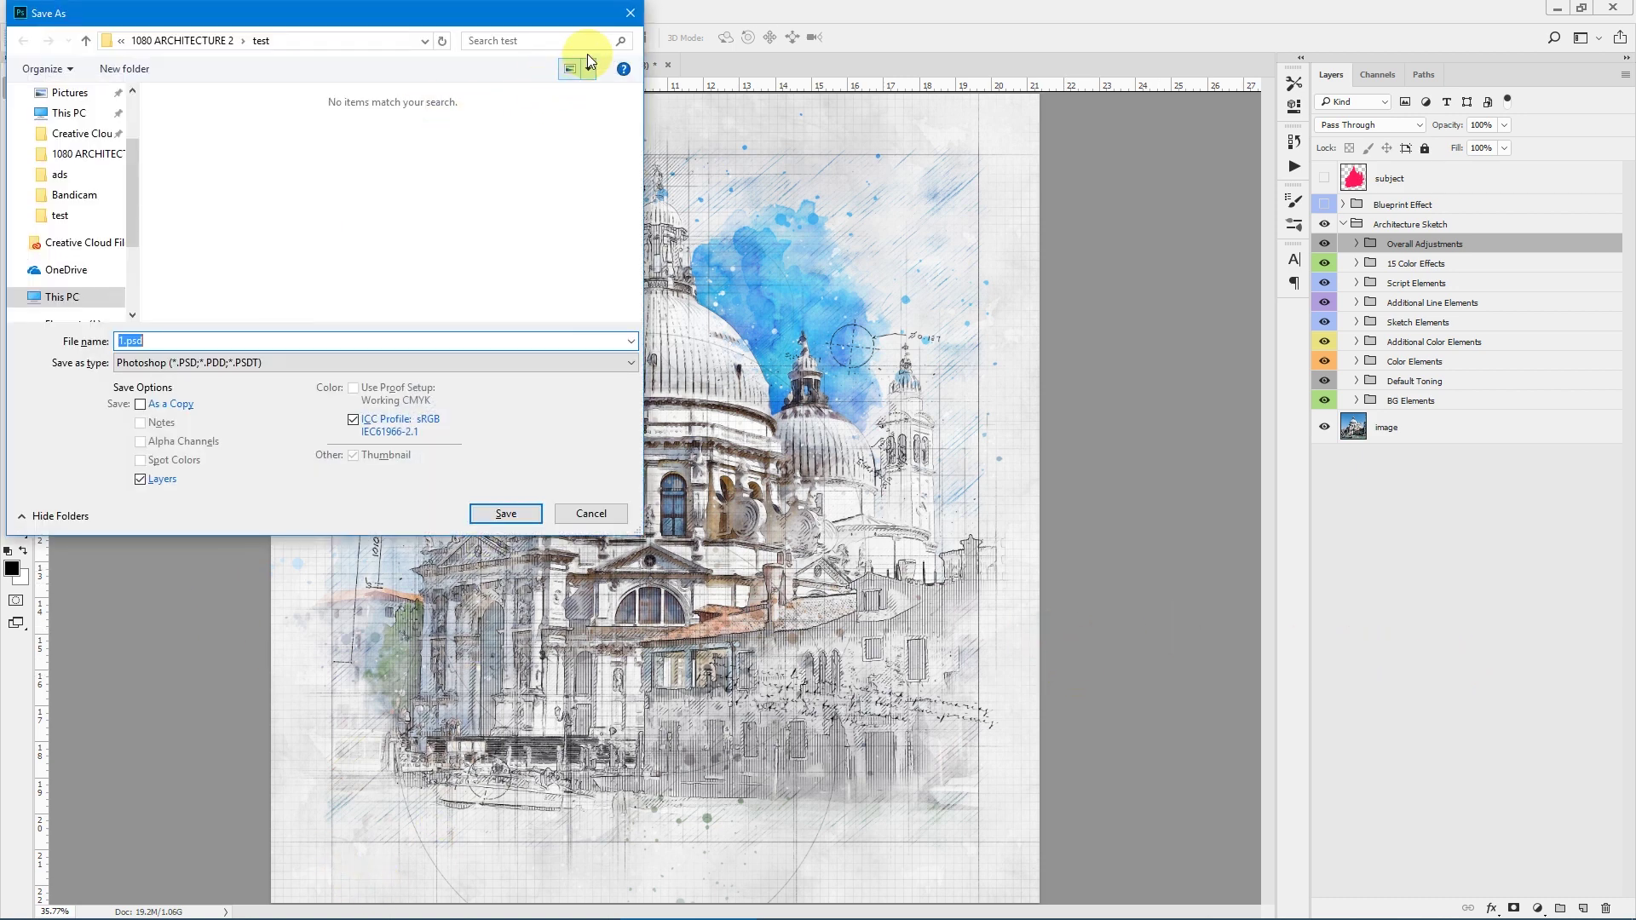
click(619, 18)
Step: Switch to File Explorer and open the Mock-up 1 folder inside Mock-ups of main_files_animated_architecture_sketch
mouse_move(324, 903)
click(383, 903)
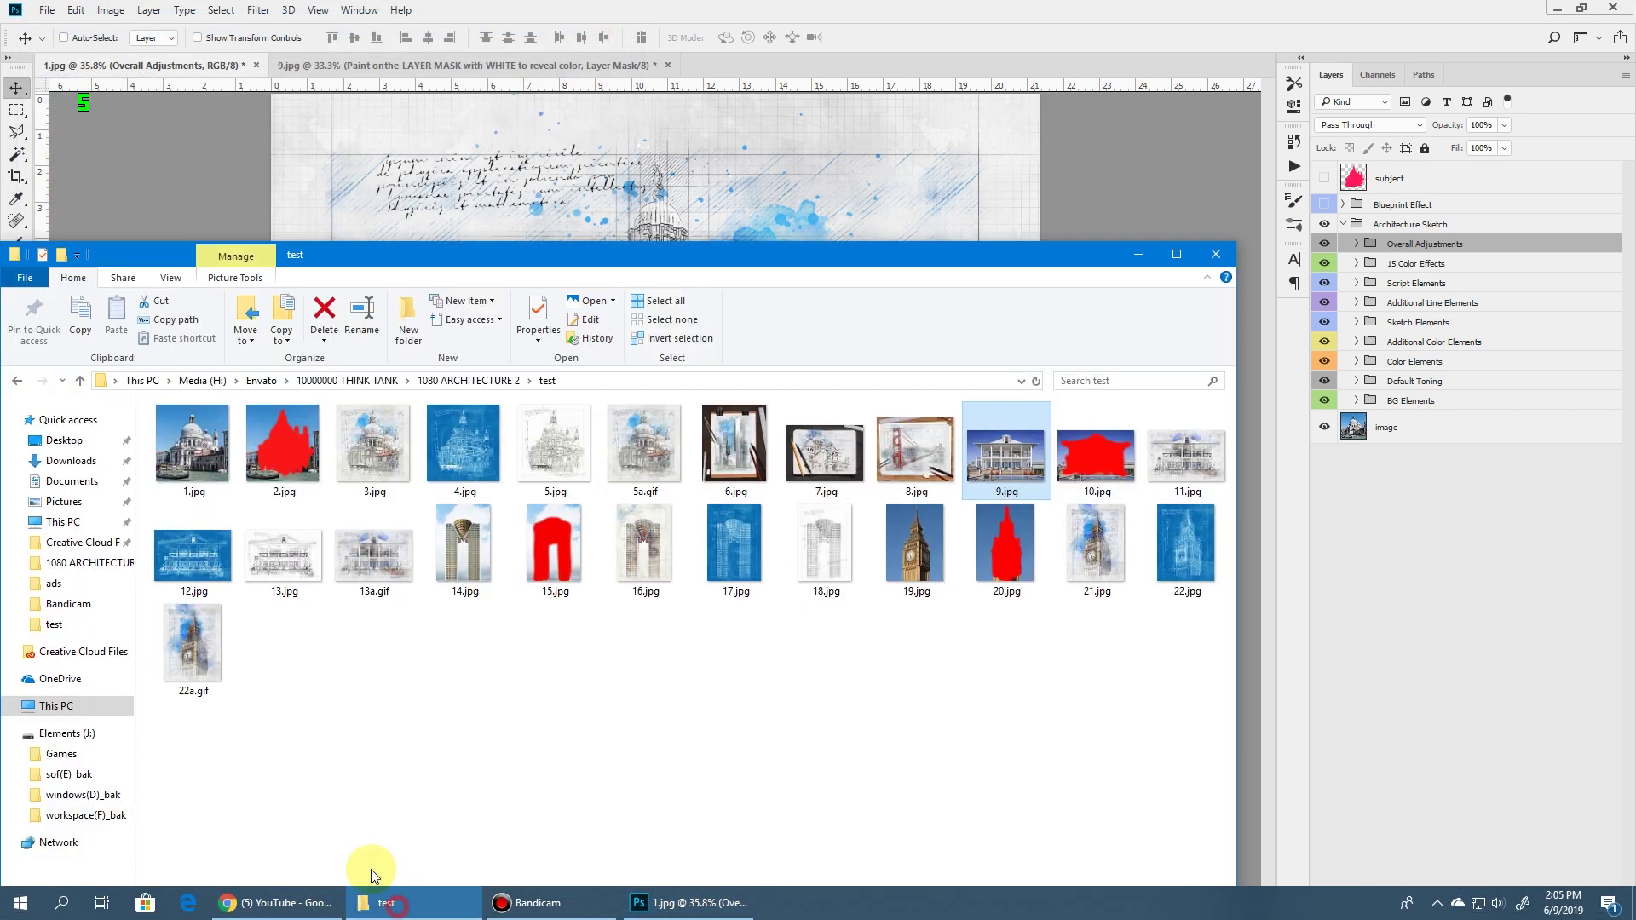
click(426, 380)
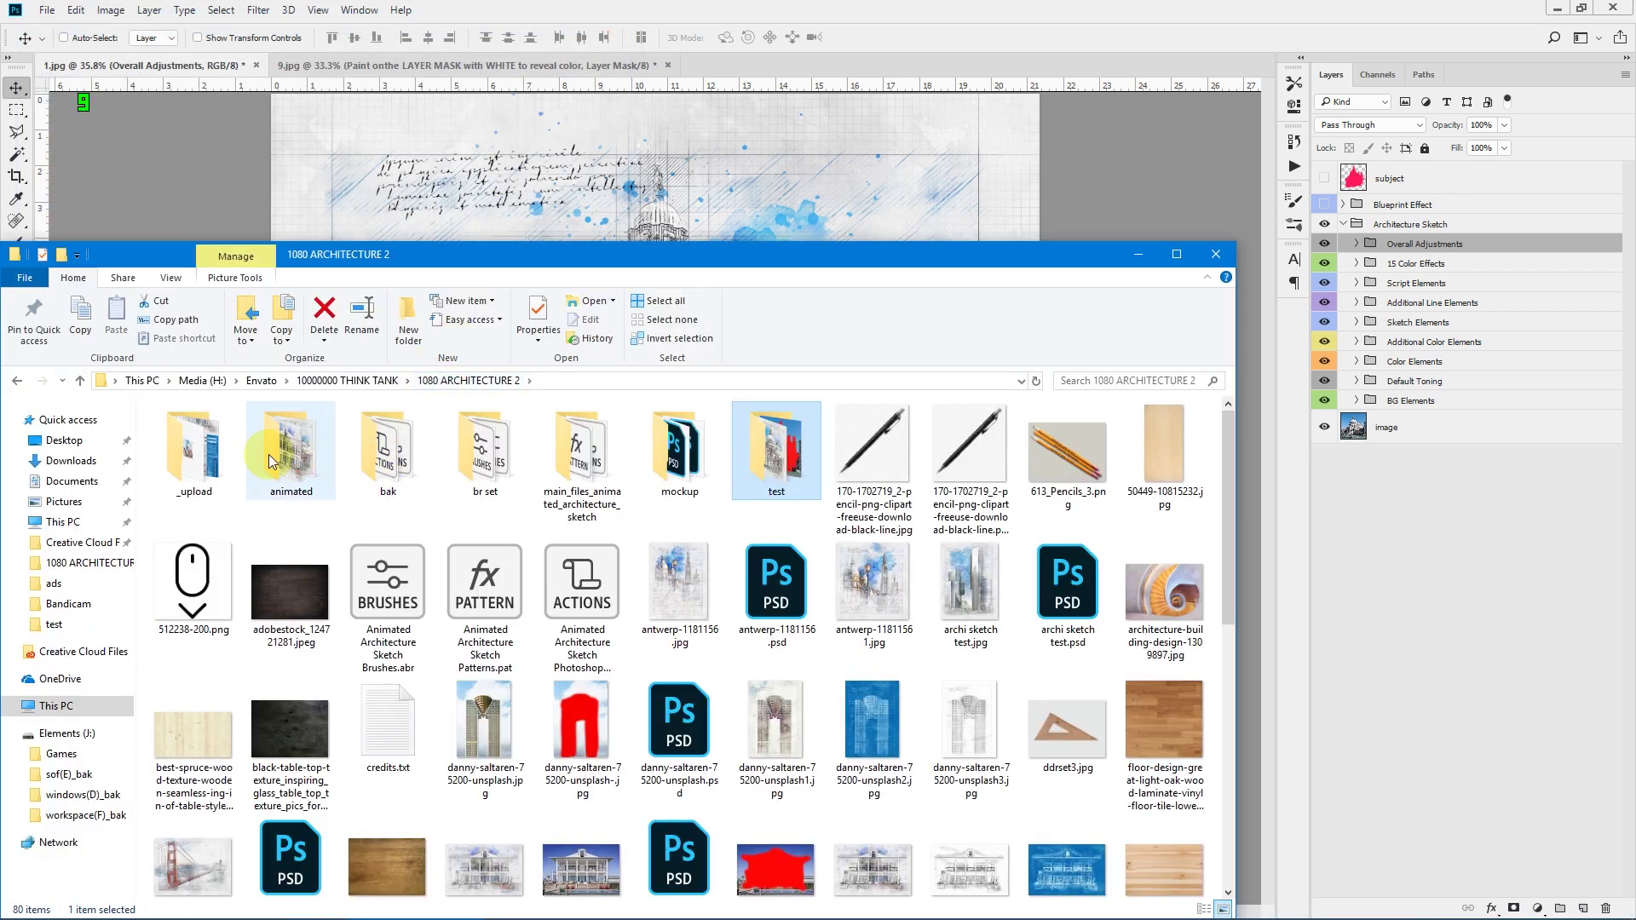
double_click(582, 452)
click(218, 437)
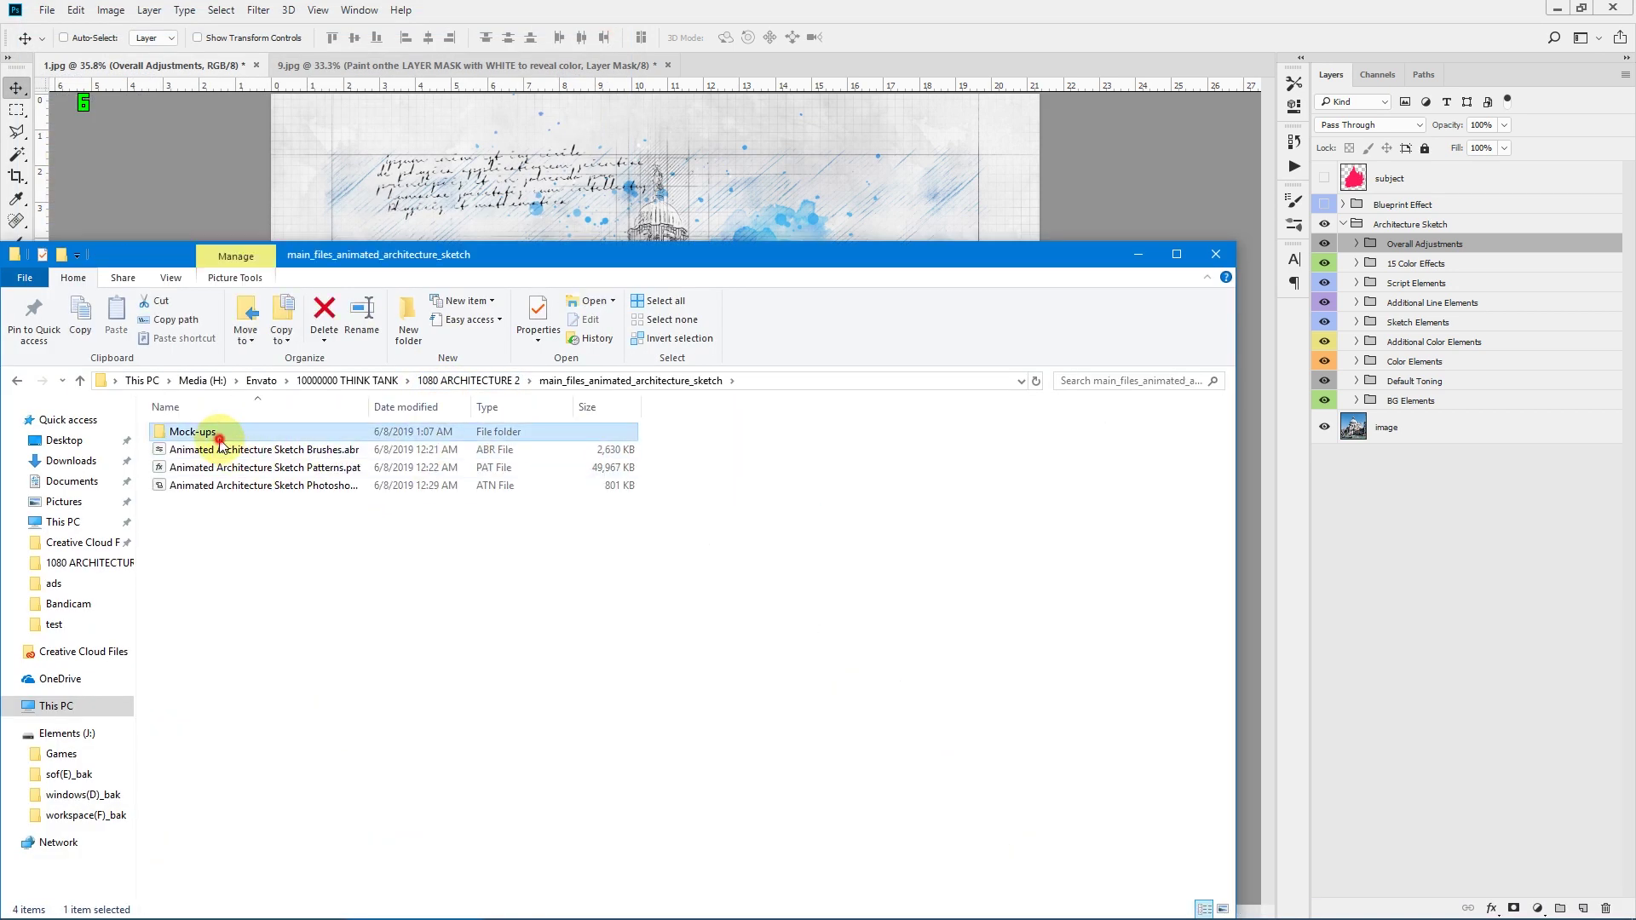
double_click(218, 436)
double_click(197, 465)
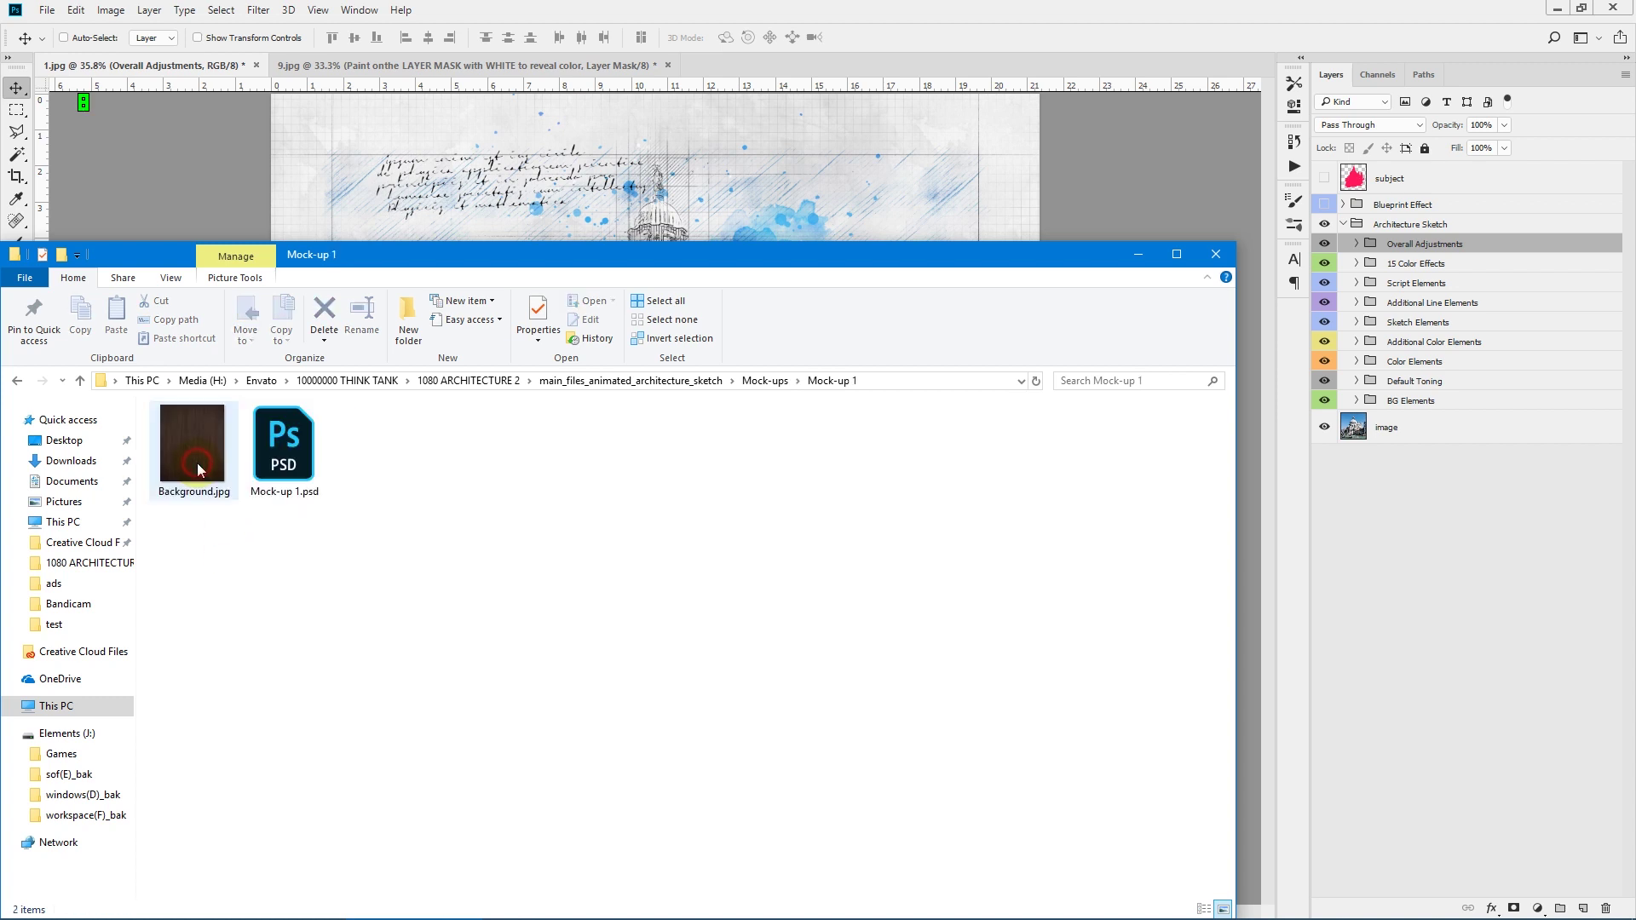
Step: Open Mock-up 1.psd from the Mock-up 1 folder and open the contents of its Background smart object
click(315, 461)
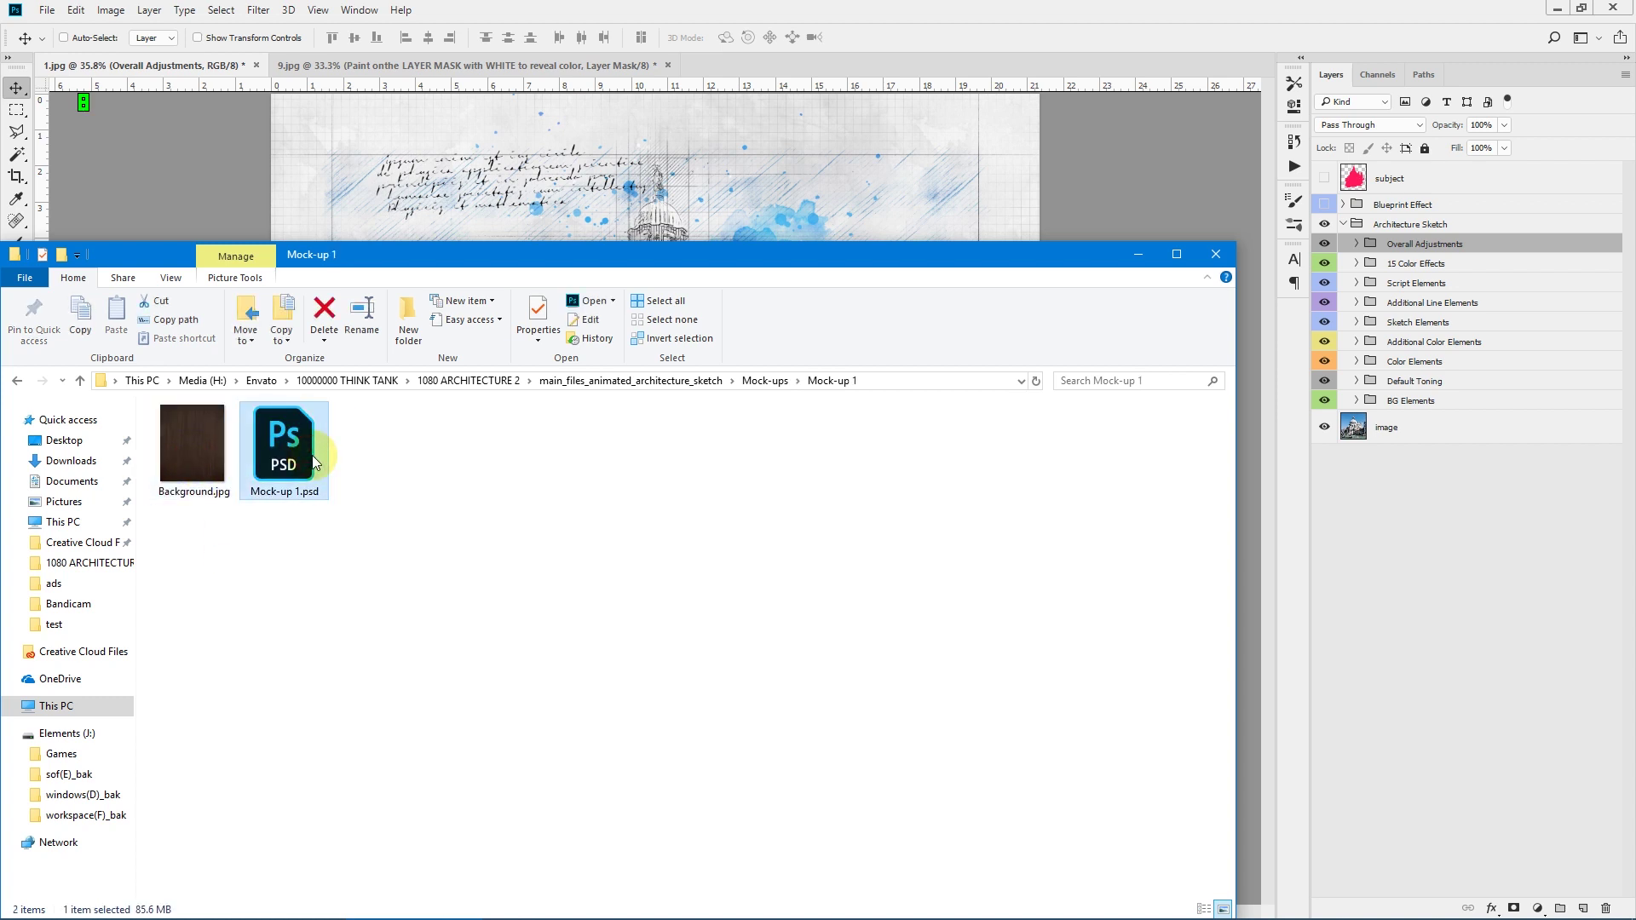
click(209, 464)
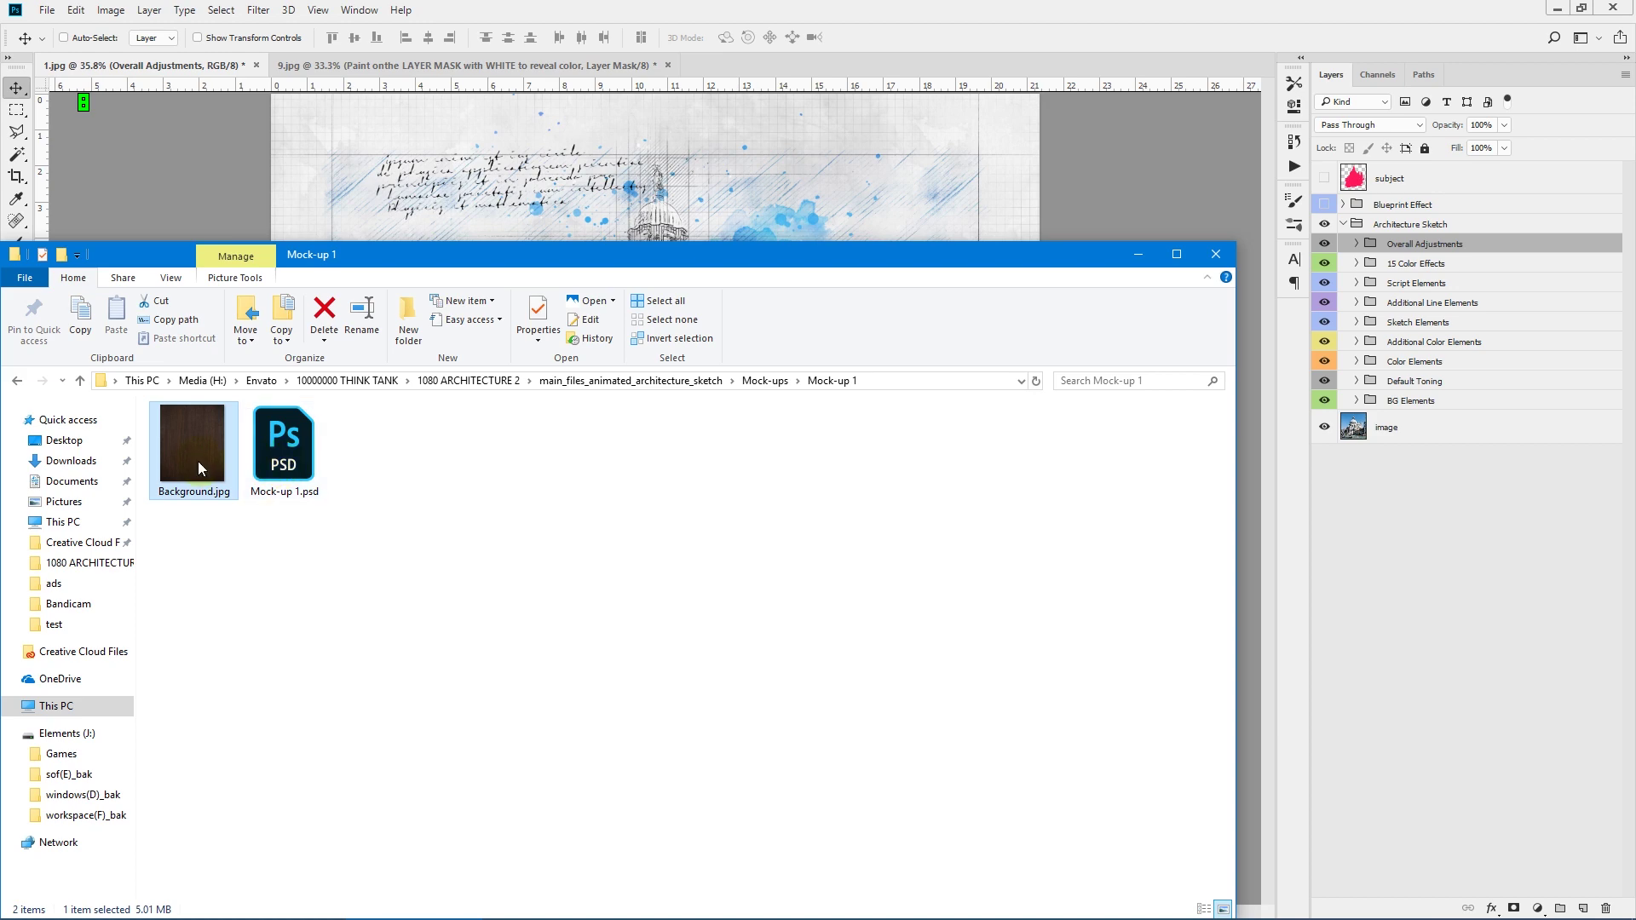
double_click(285, 452)
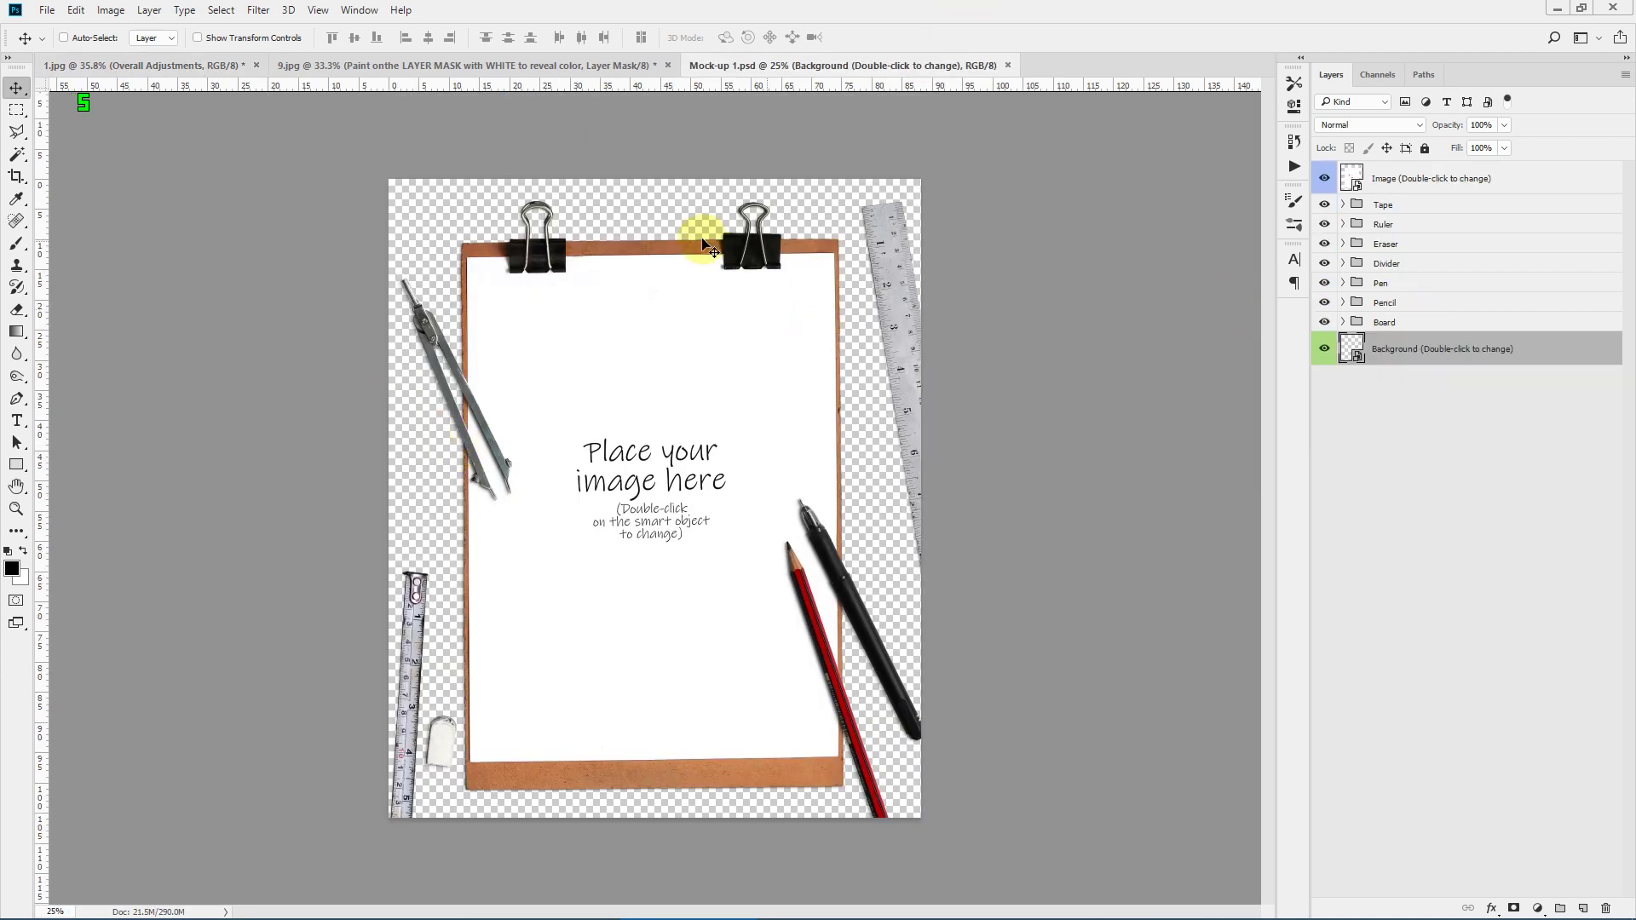
double_click(1349, 348)
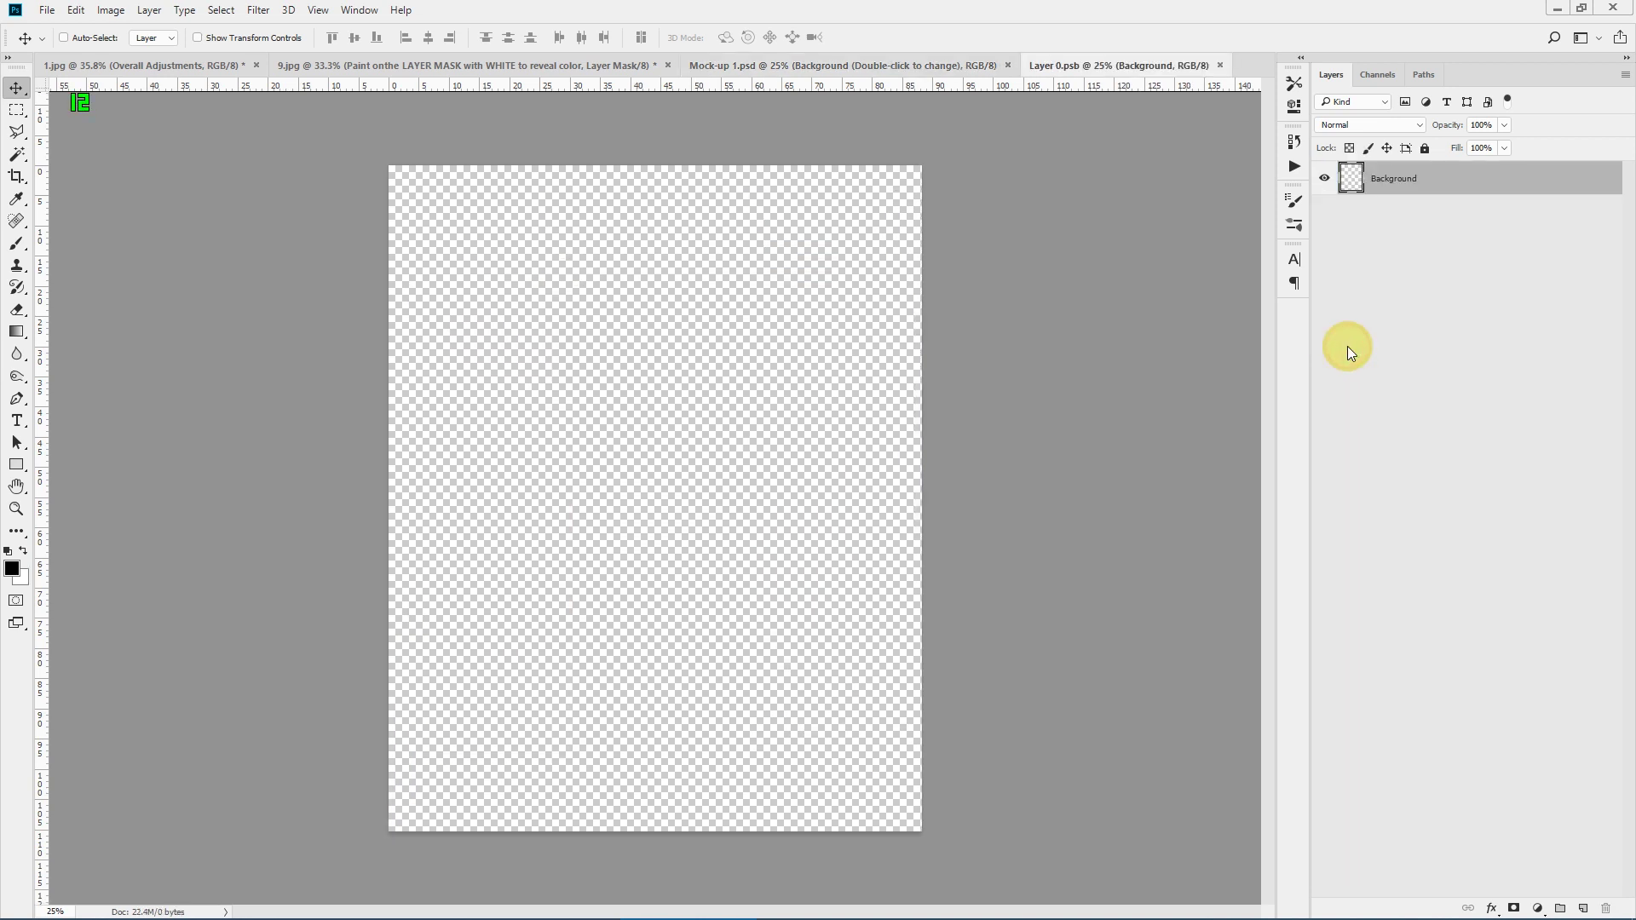
Step: Place Background.jpg from File Explorer, stretch its height to 104.27% to fill the canvas, then save and close the smart object
click(376, 888)
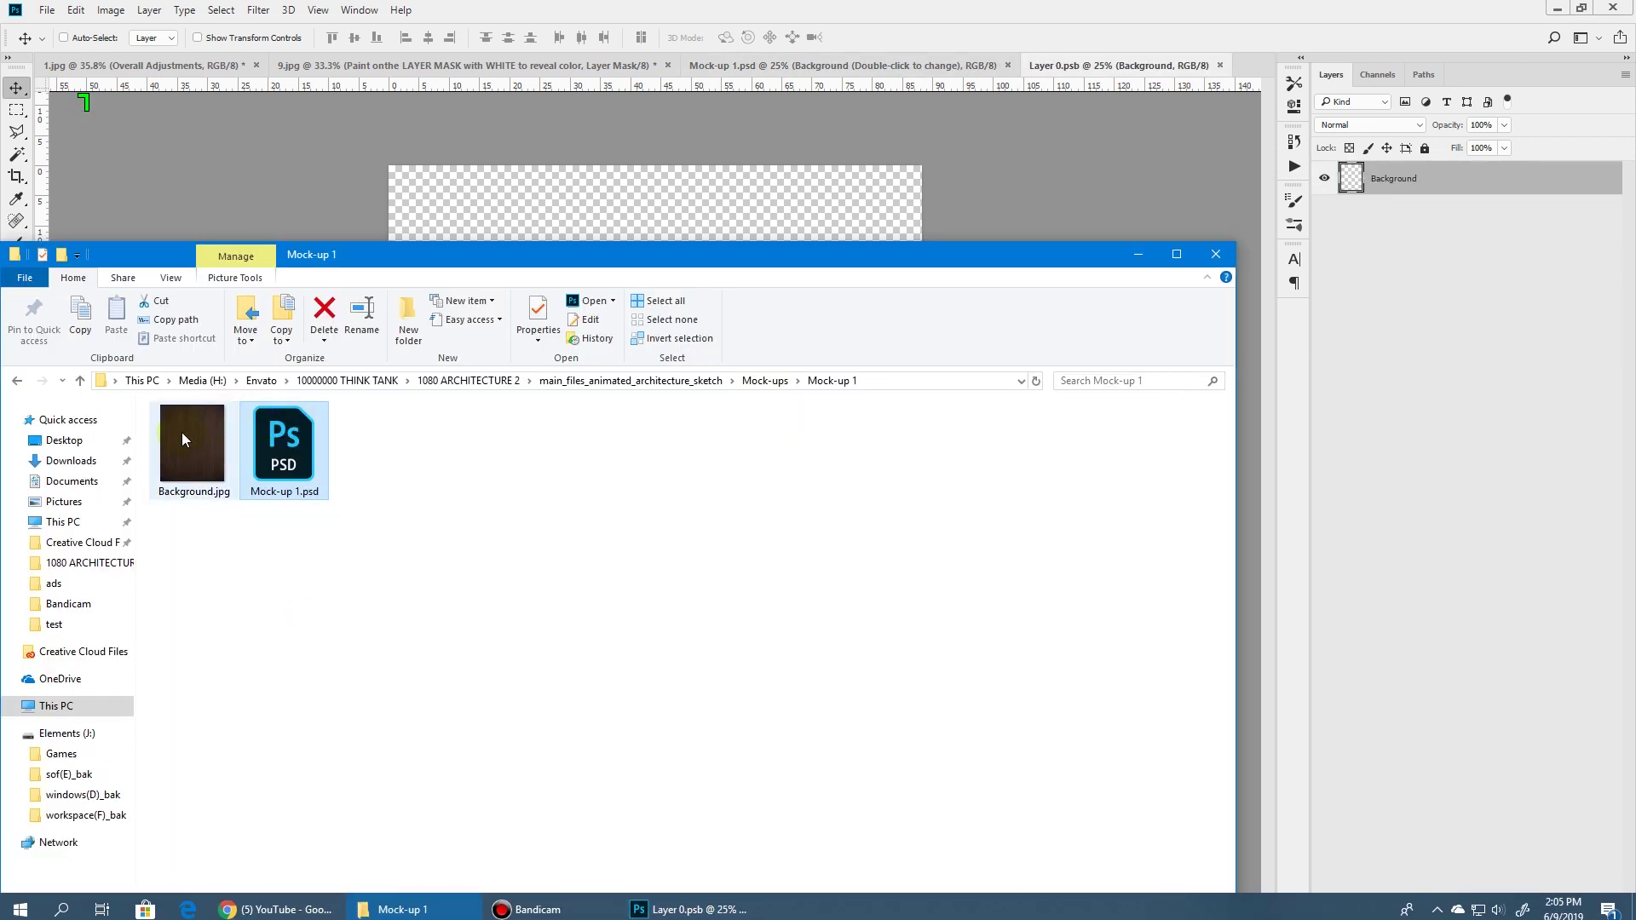
drag(188, 437, 631, 249)
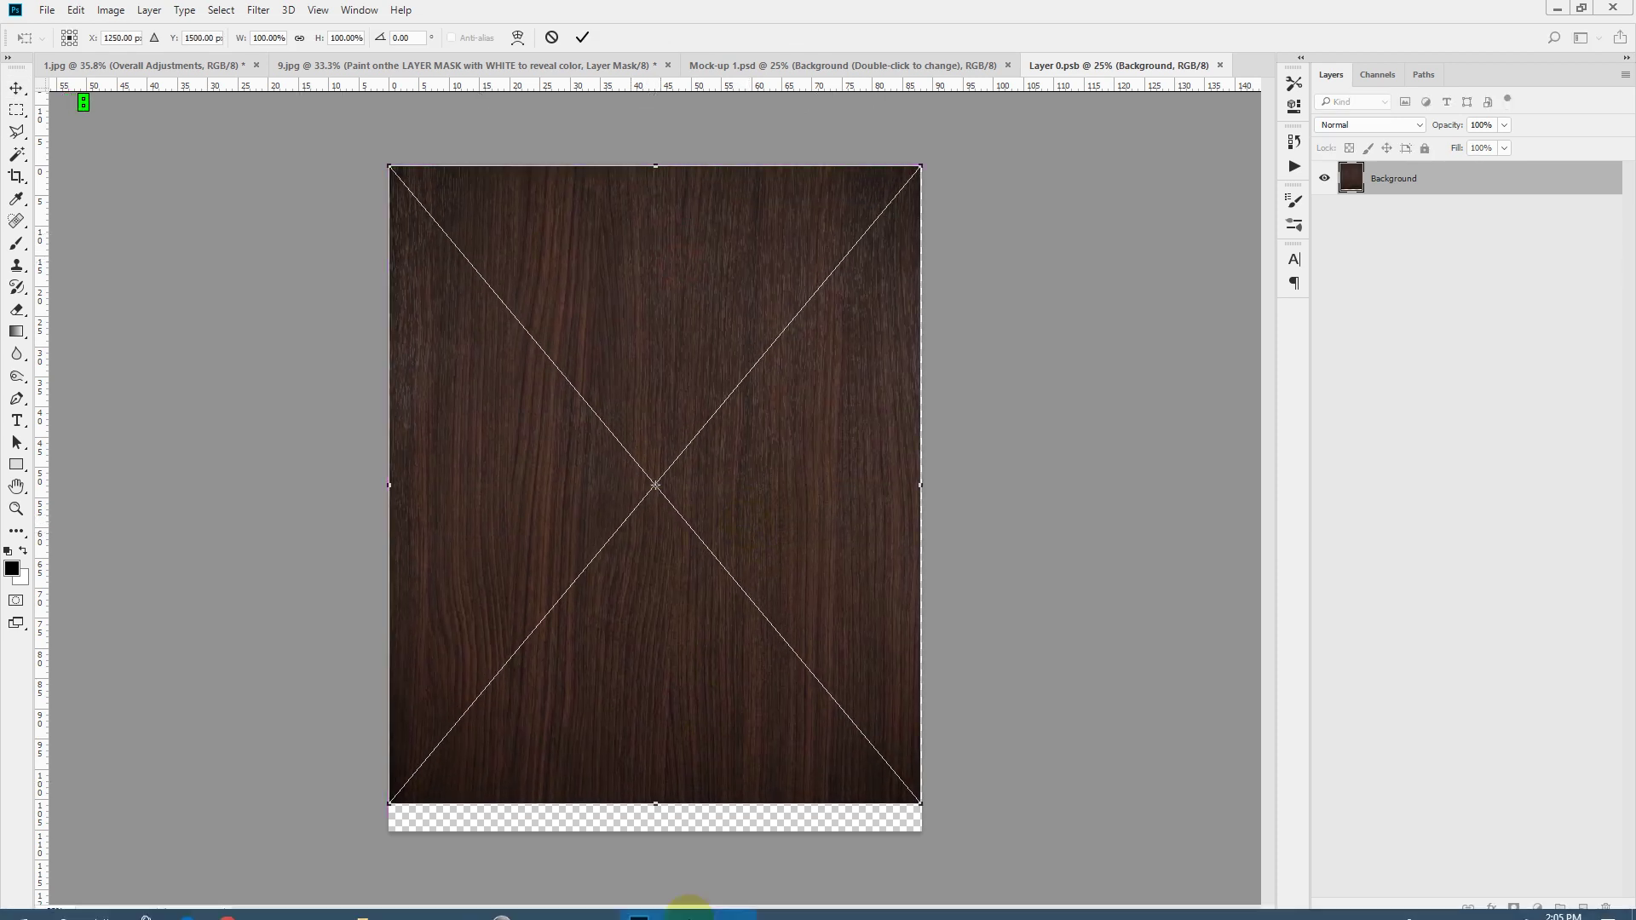
drag(656, 805, 655, 838)
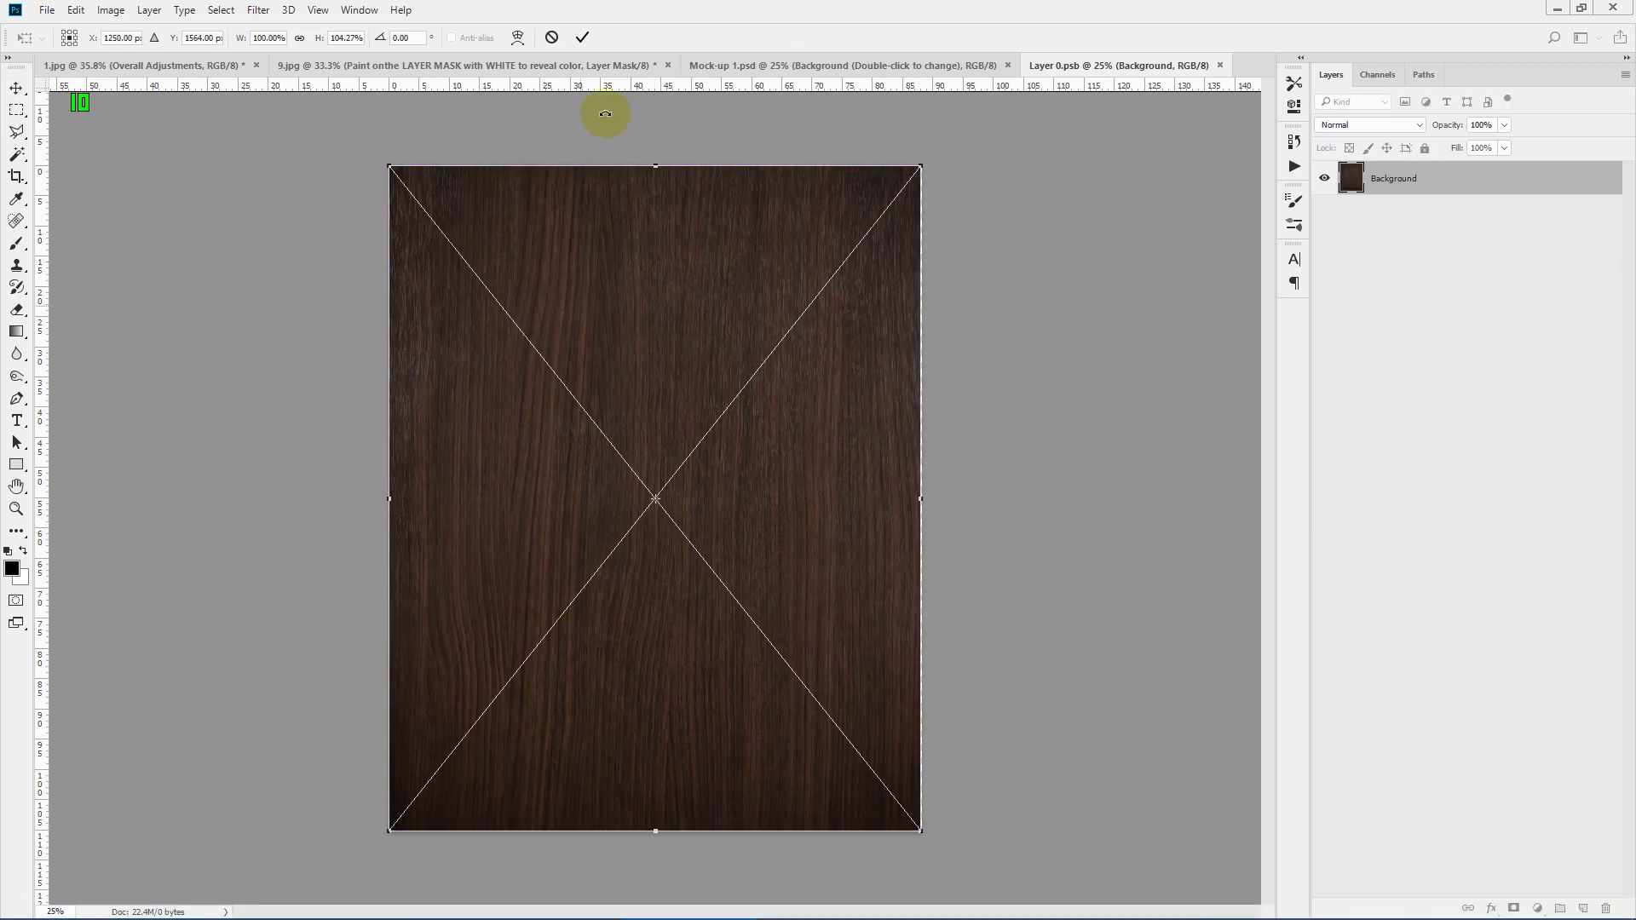
click(582, 37)
key(ctrl+s)
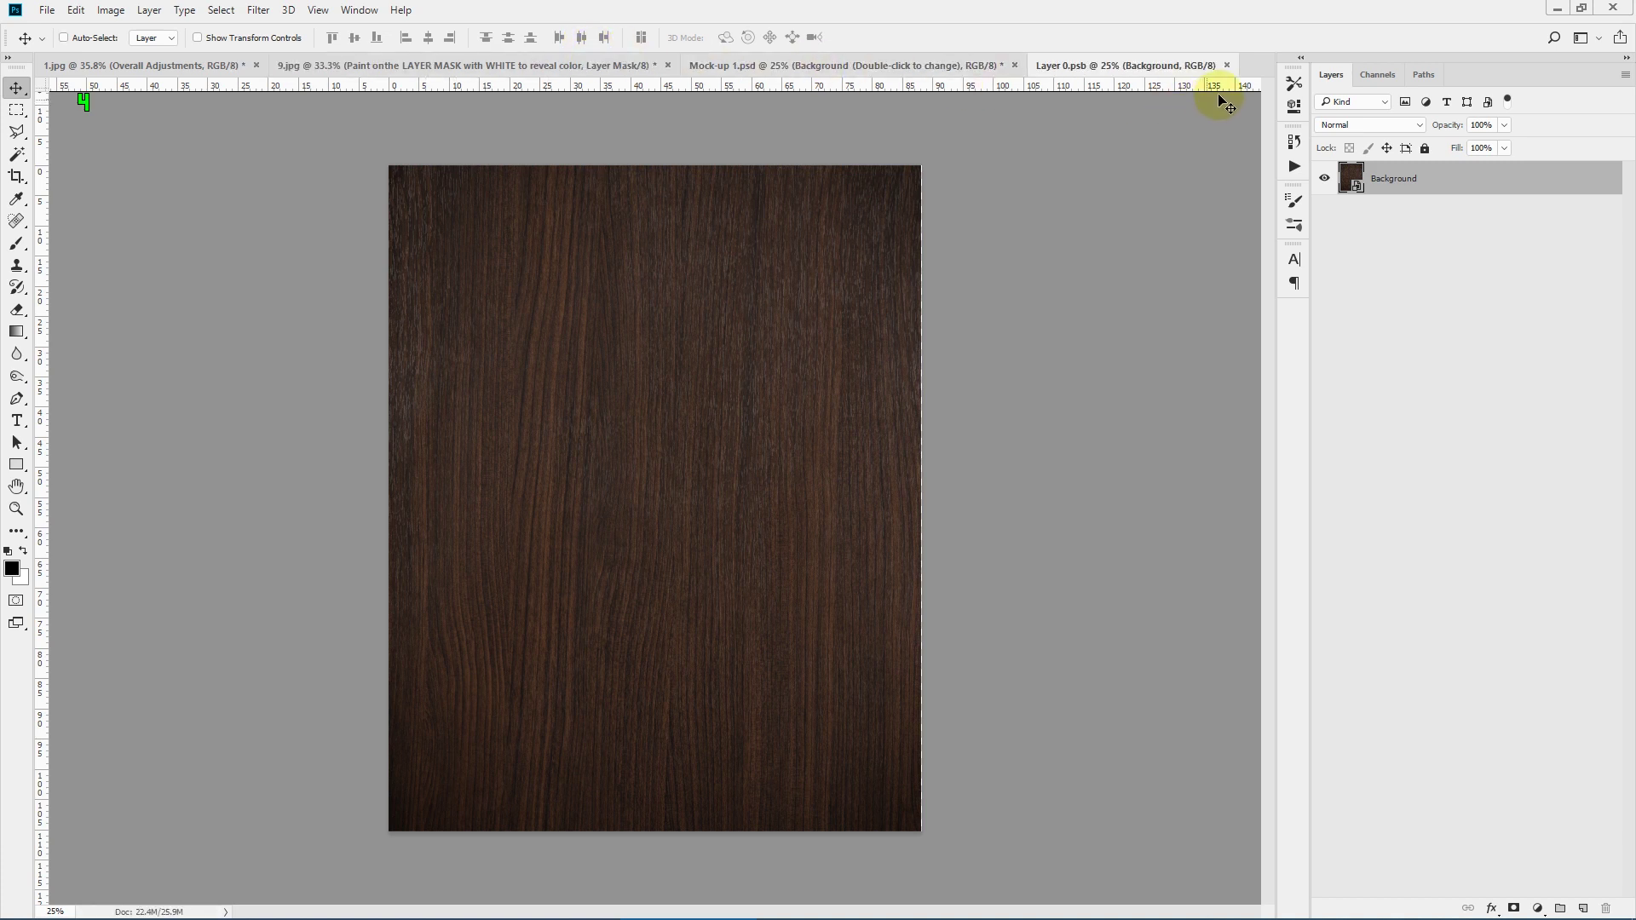
click(1227, 65)
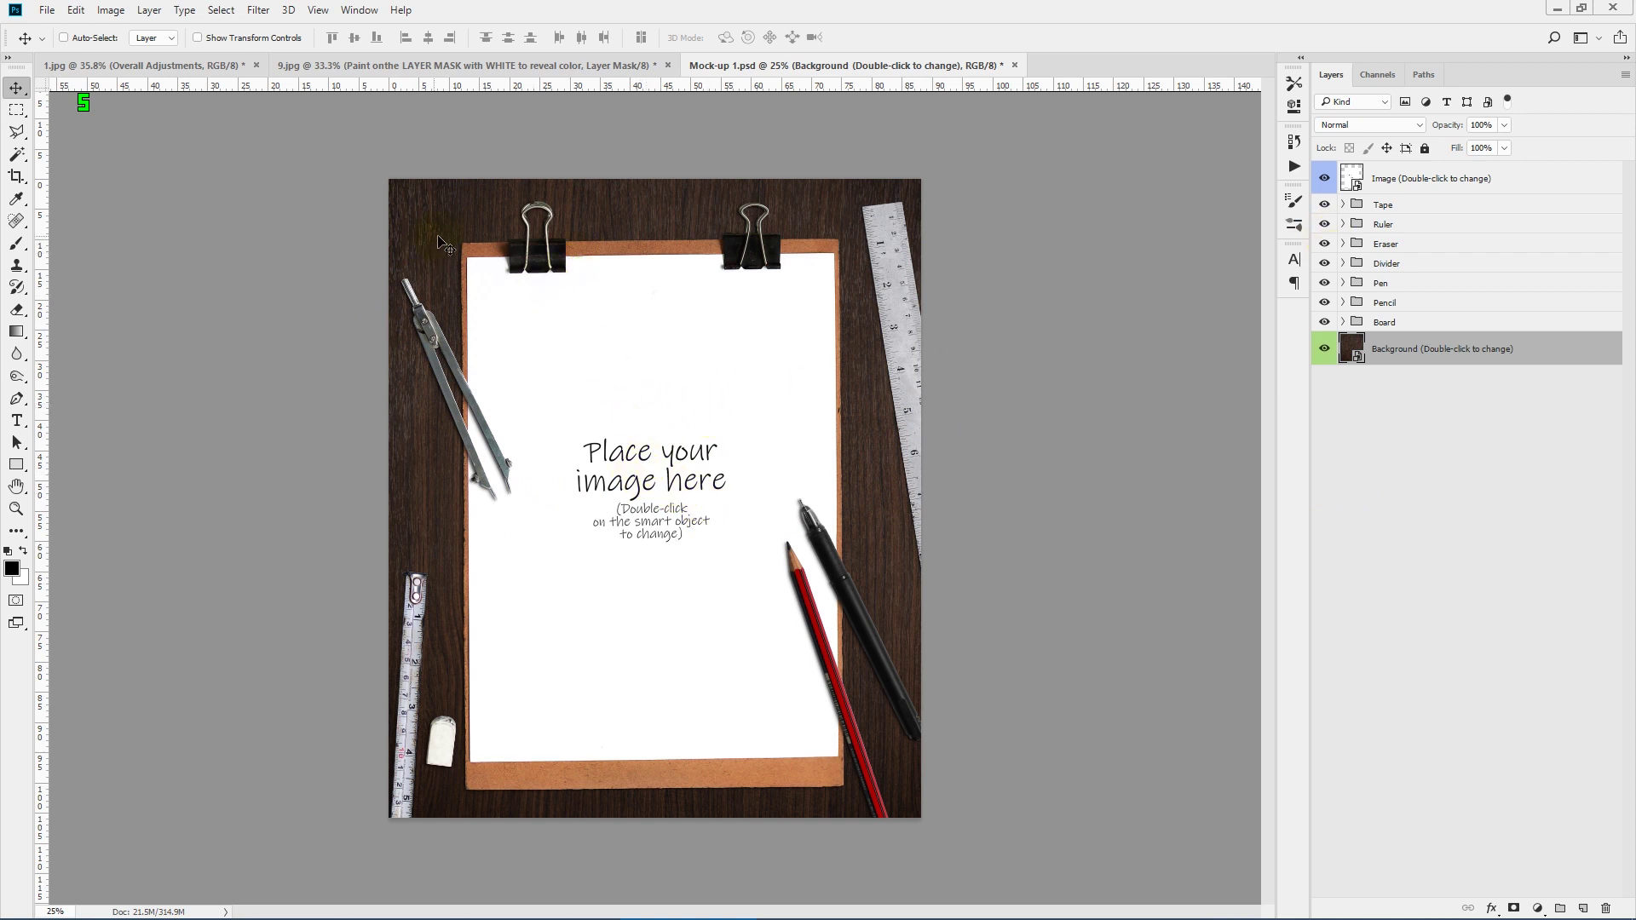
Step: Open the Image smart object's contents, and in File Explorer open the test folder inside 1080 ARCHITECTURE 2
click(1504, 181)
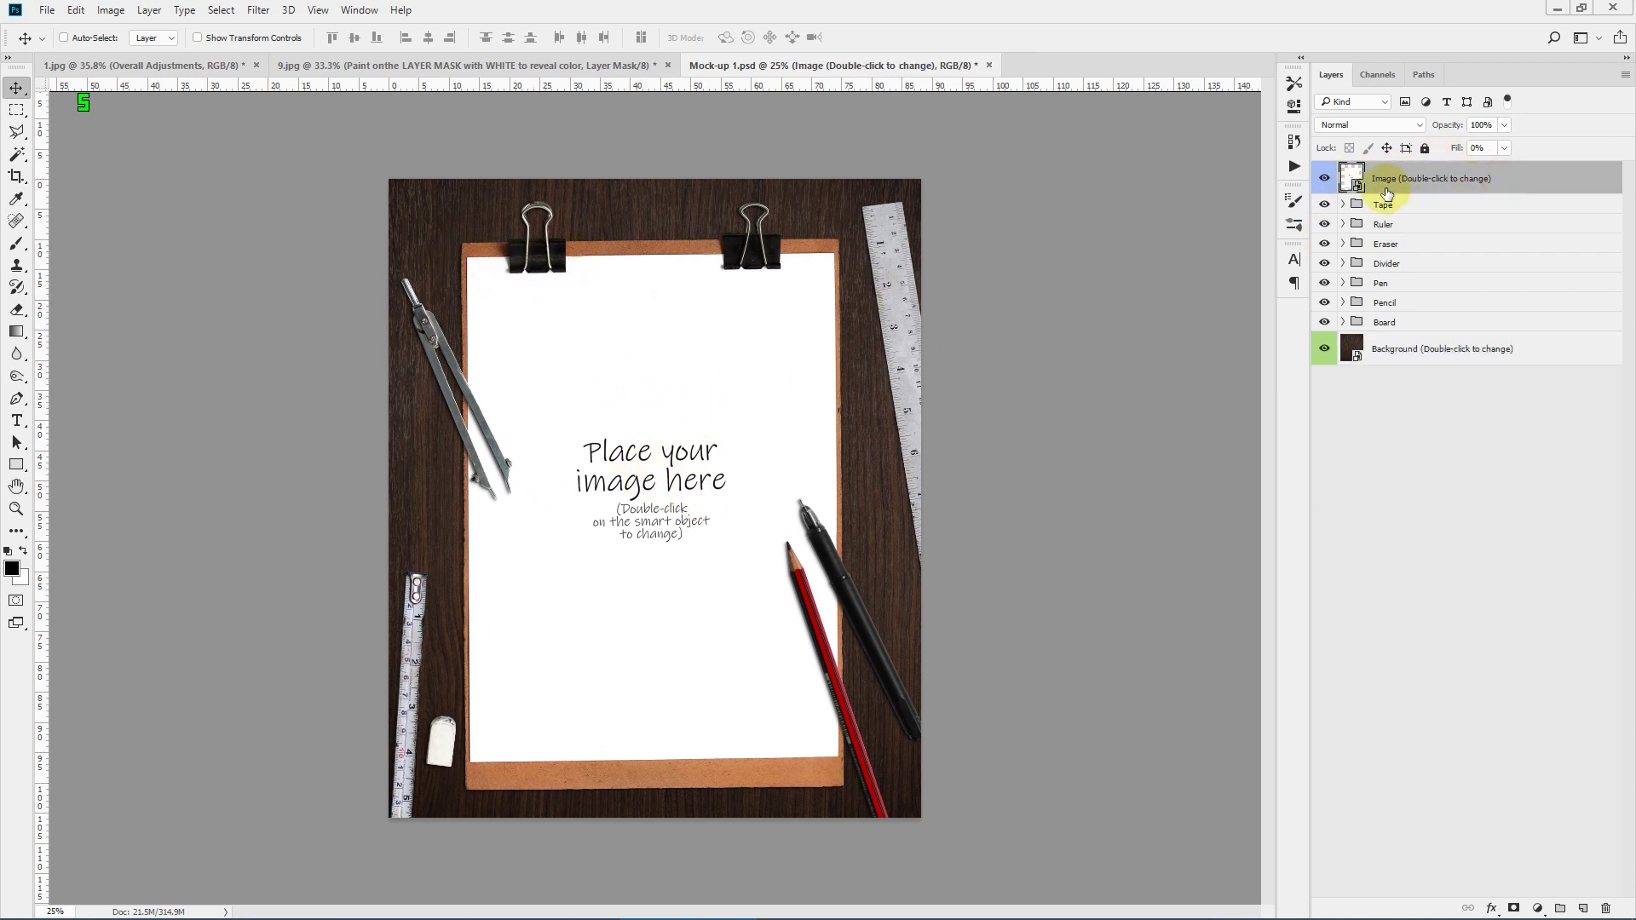
double_click(1351, 178)
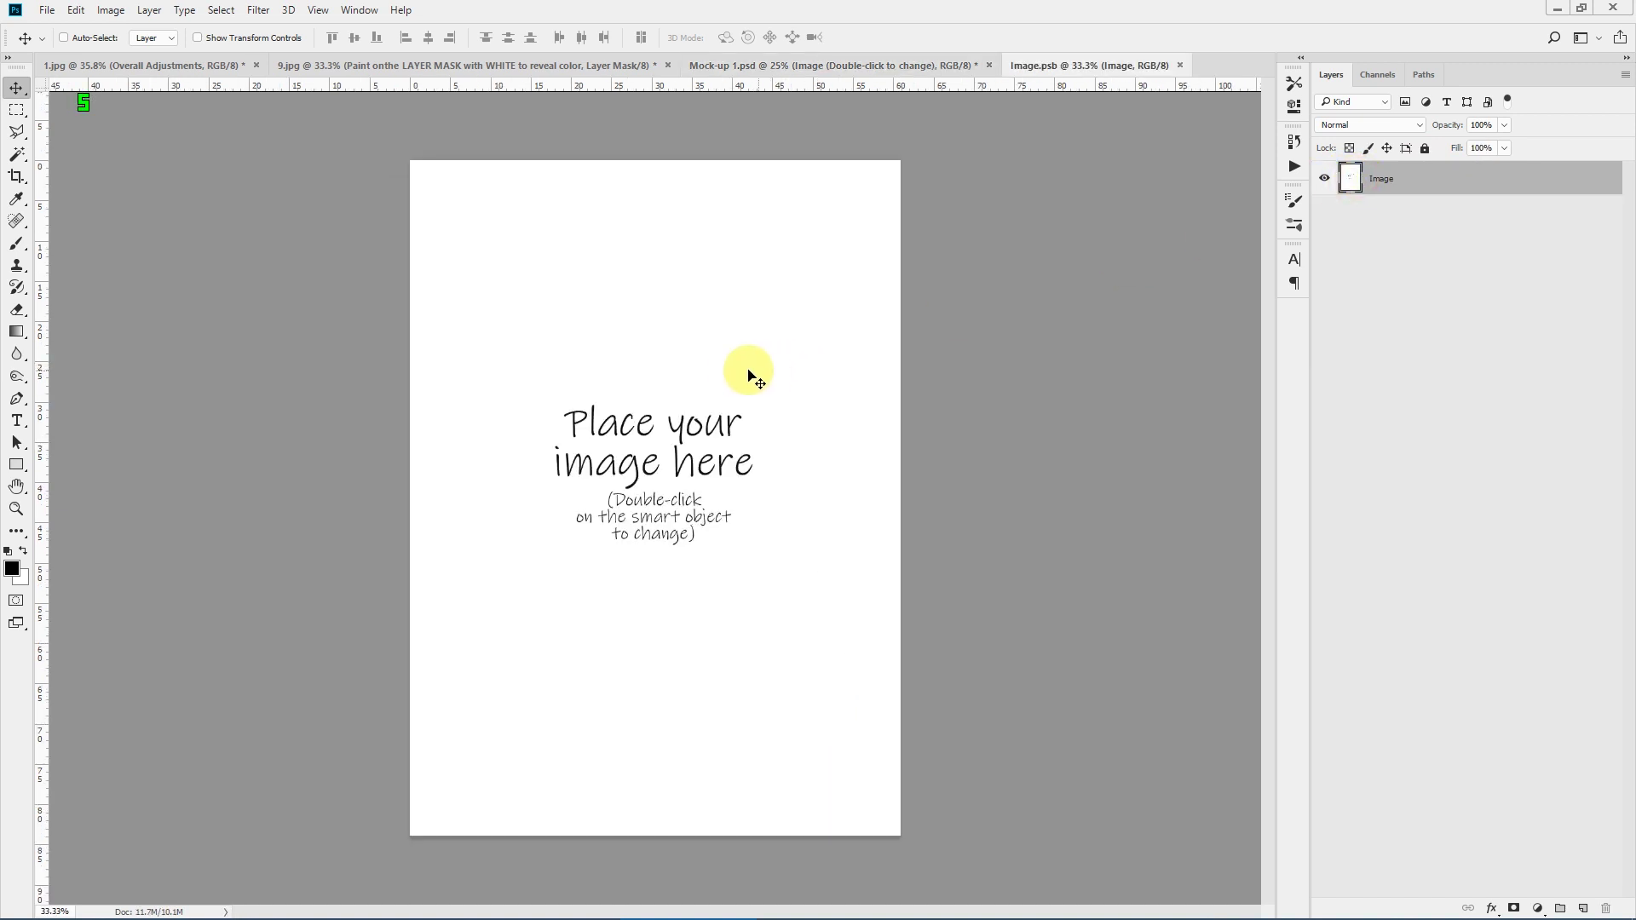
click(400, 902)
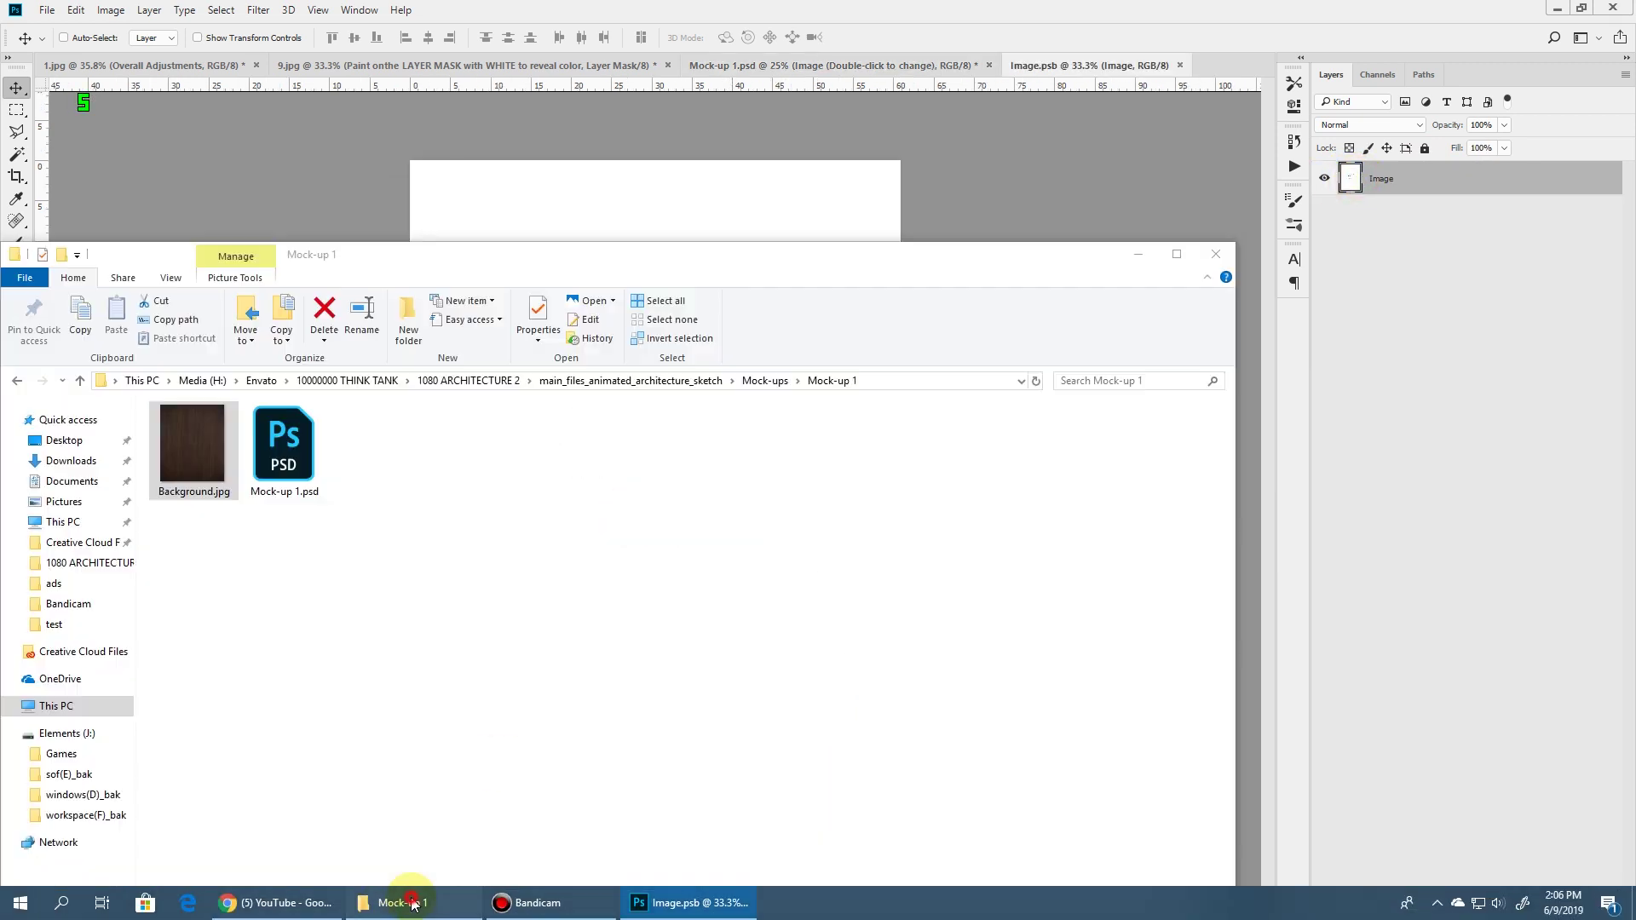
click(764, 380)
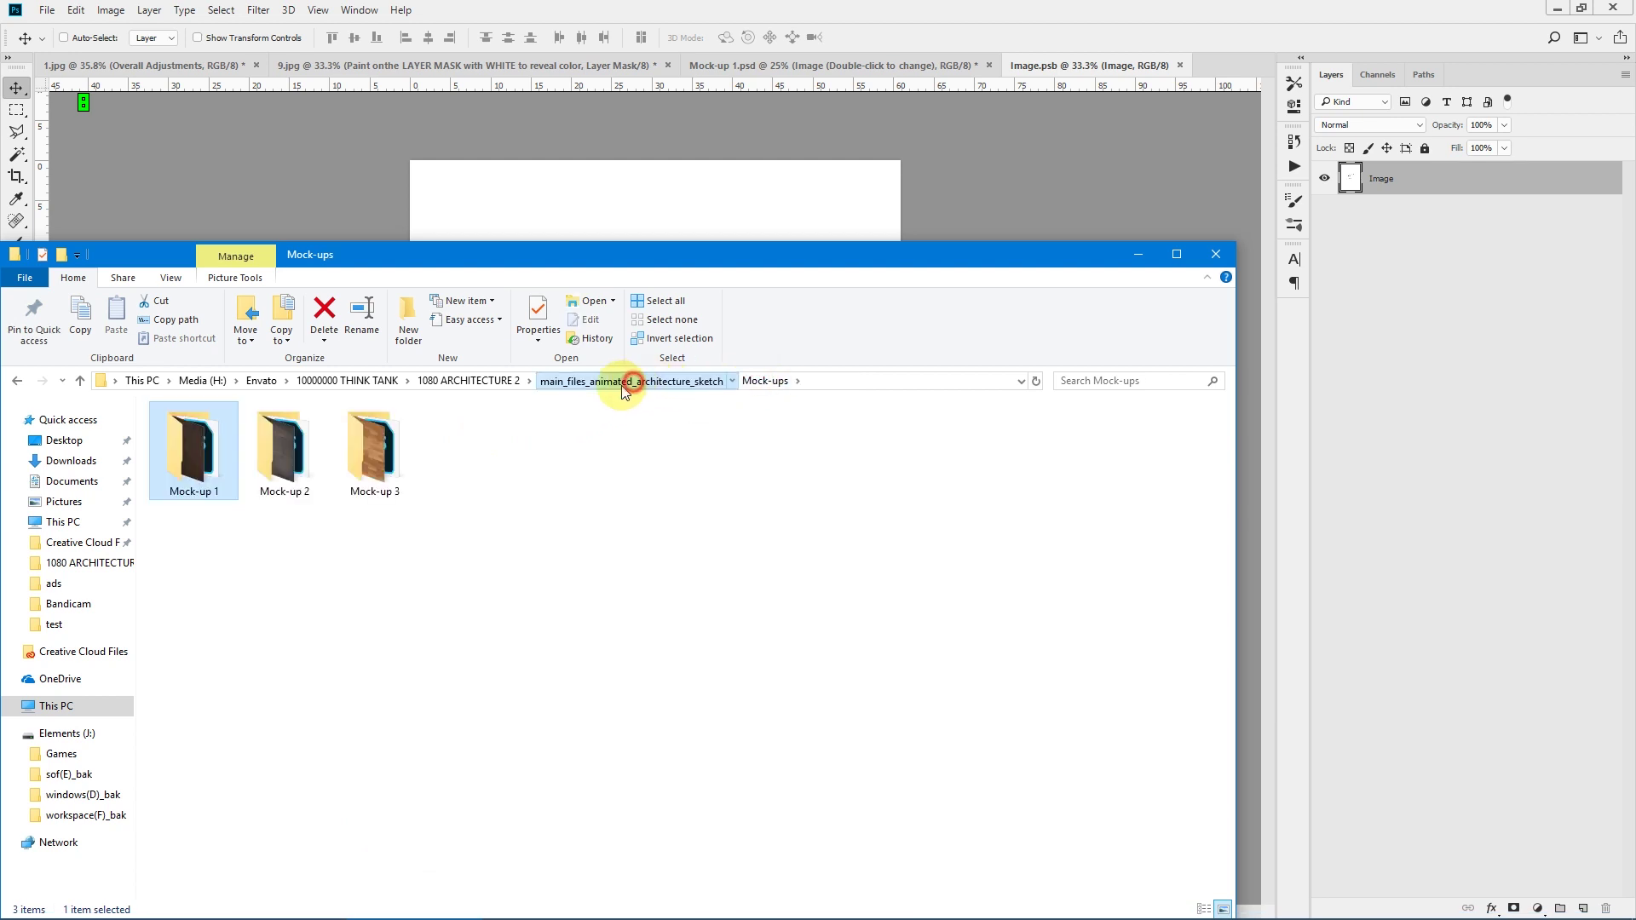
click(631, 380)
click(457, 381)
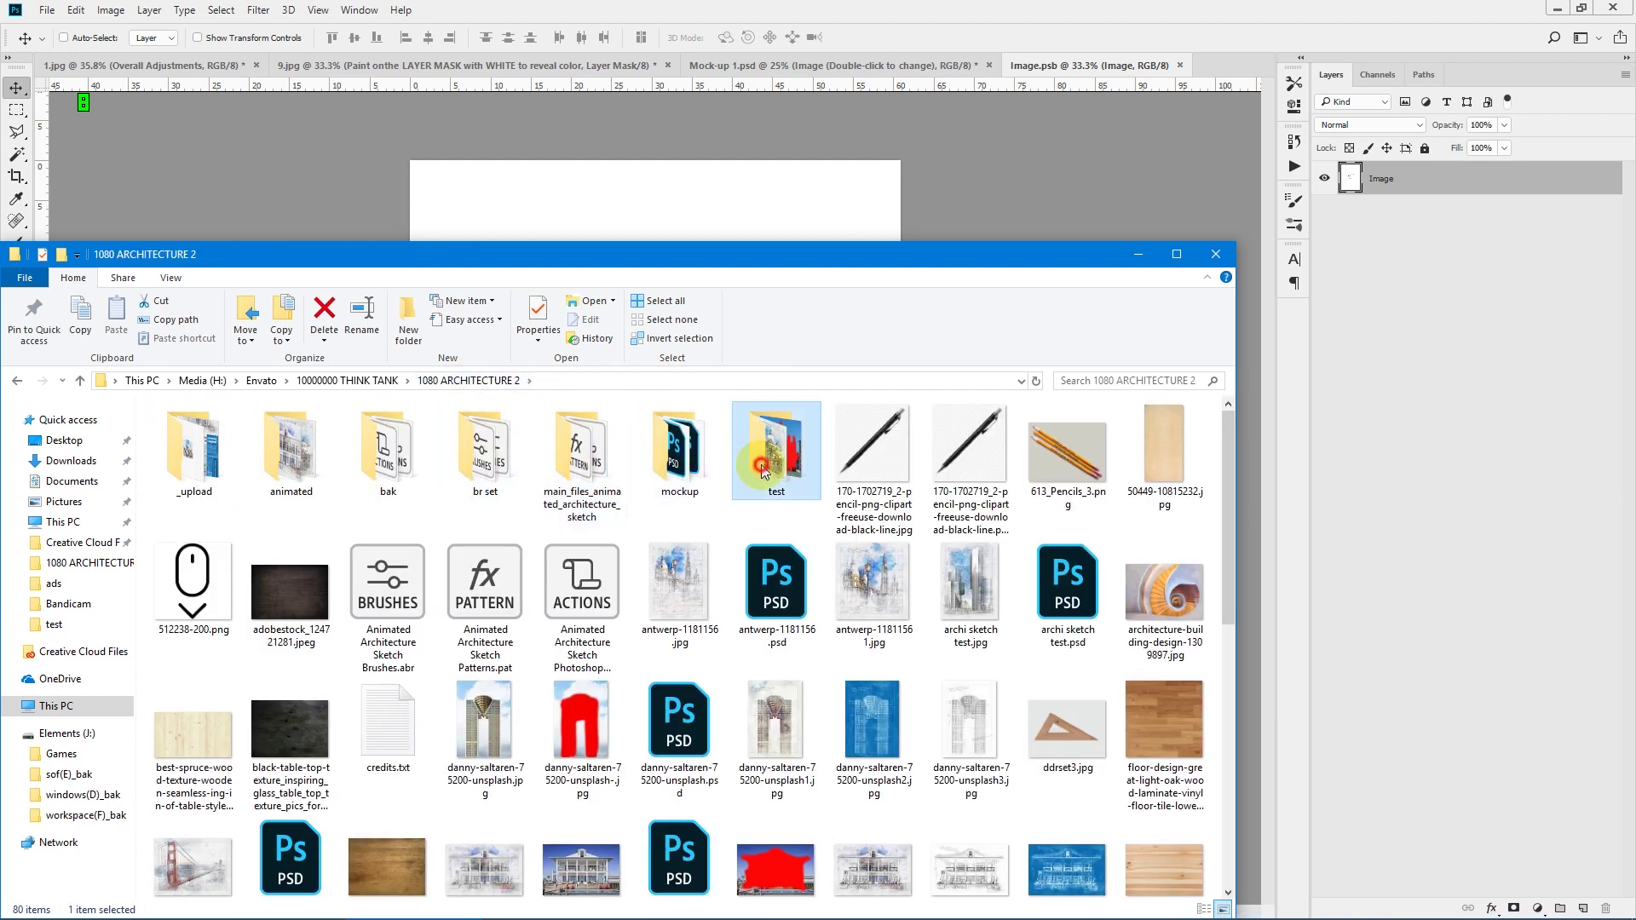
double_click(774, 451)
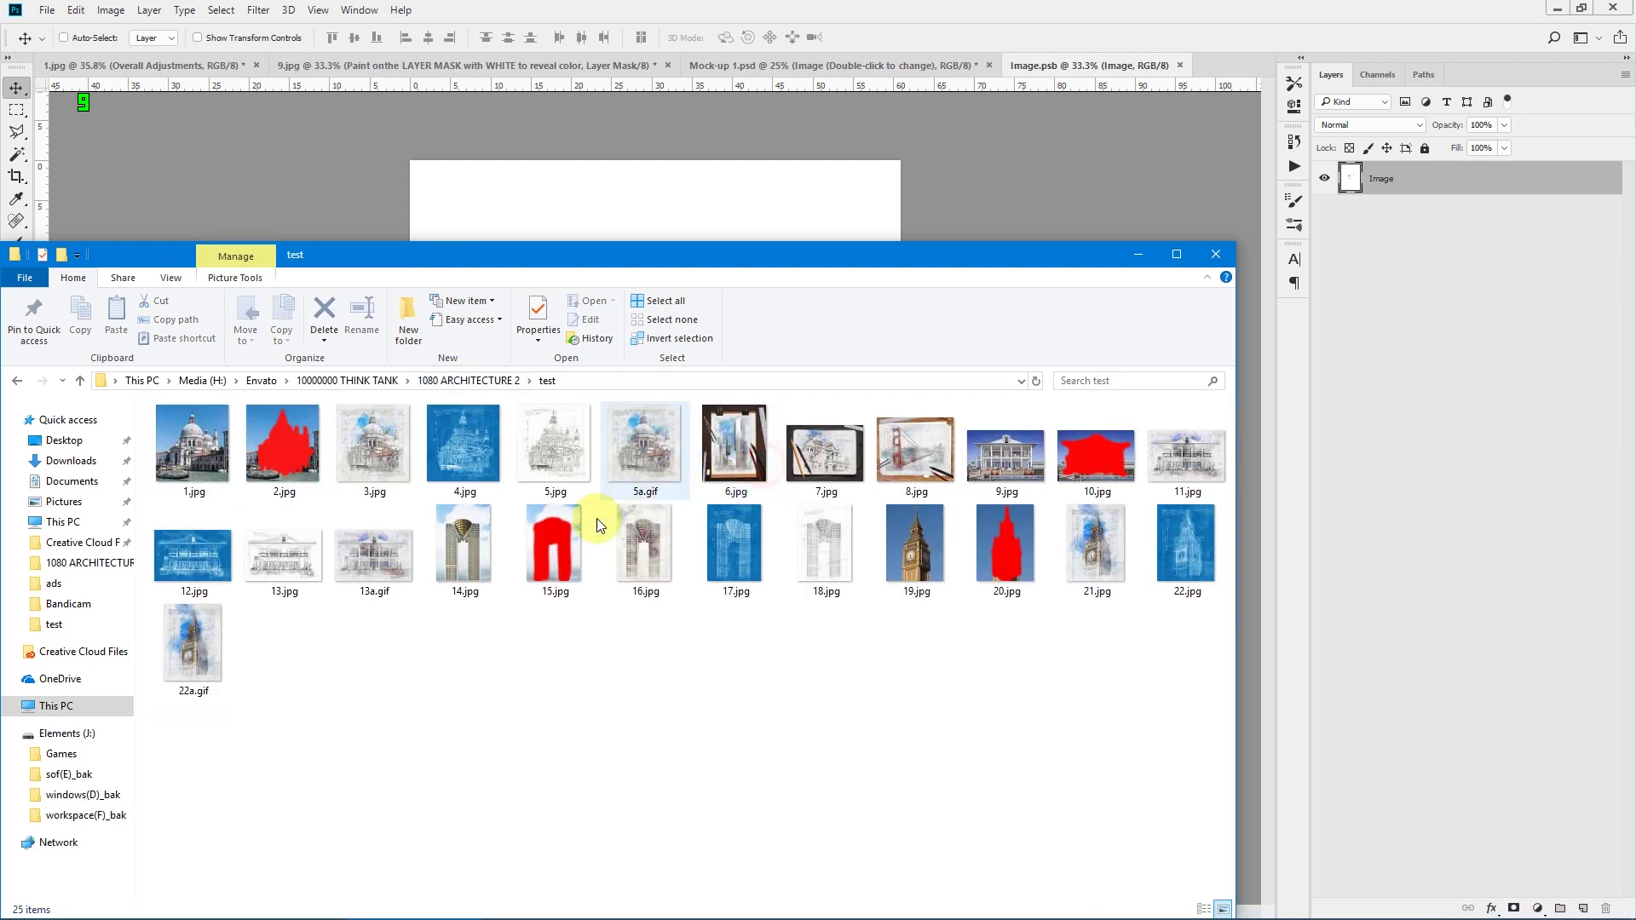
Step: Place 21.jpg in Image.psb, scale it to 370.16% wide and 382.27% high to fill the canvas, then save and close the smart object
click(1128, 525)
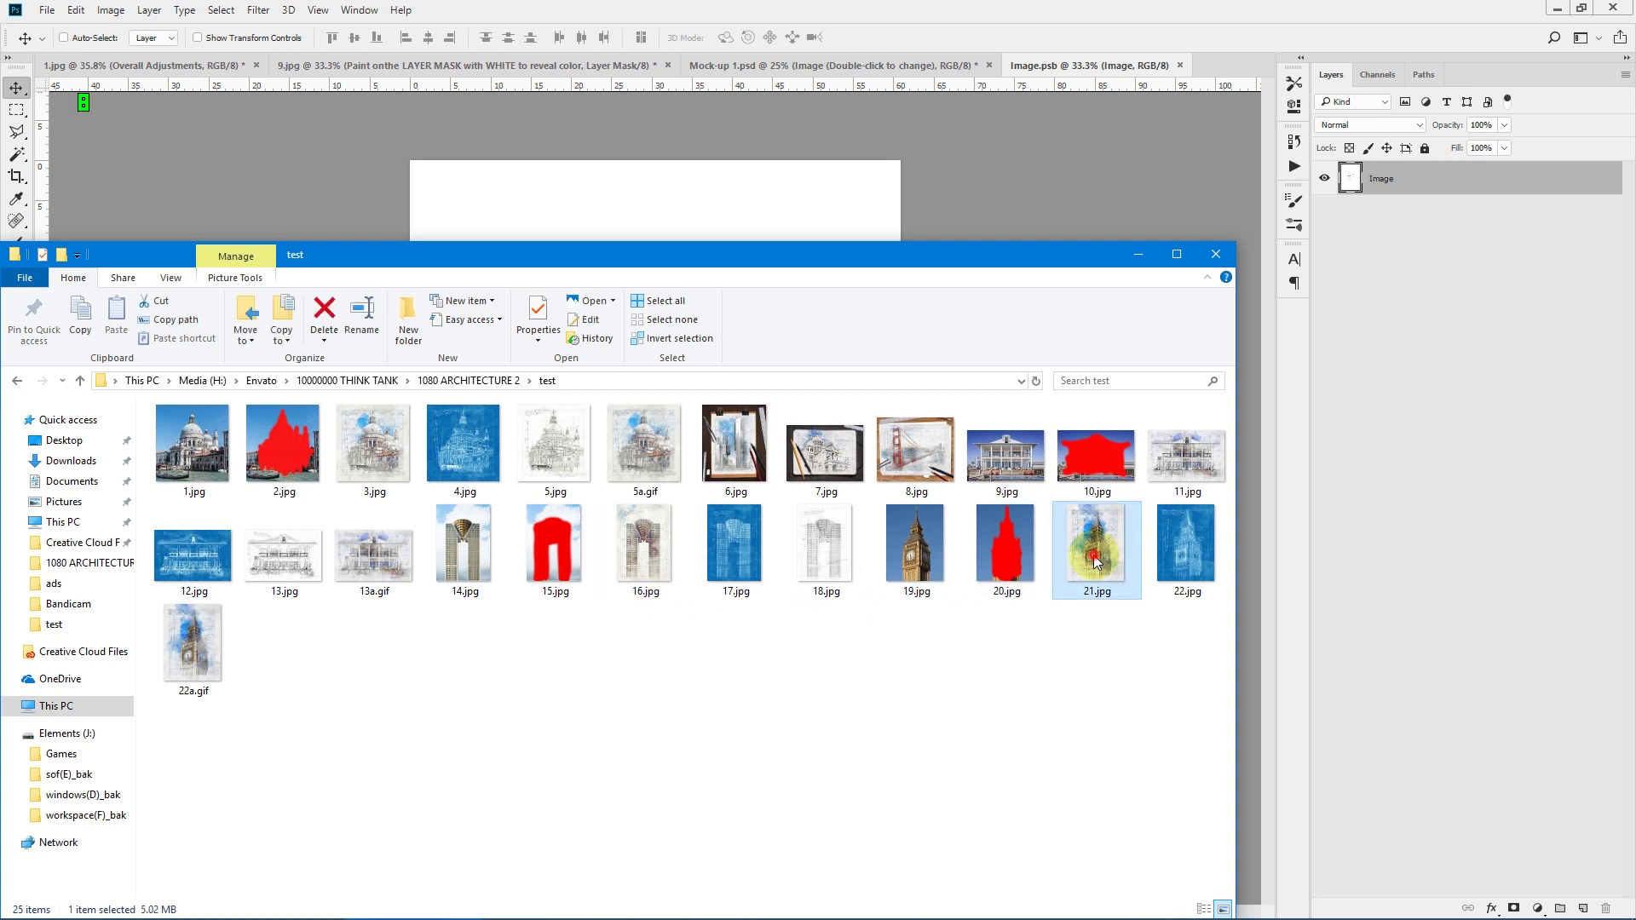
drag(1097, 562, 511, 212)
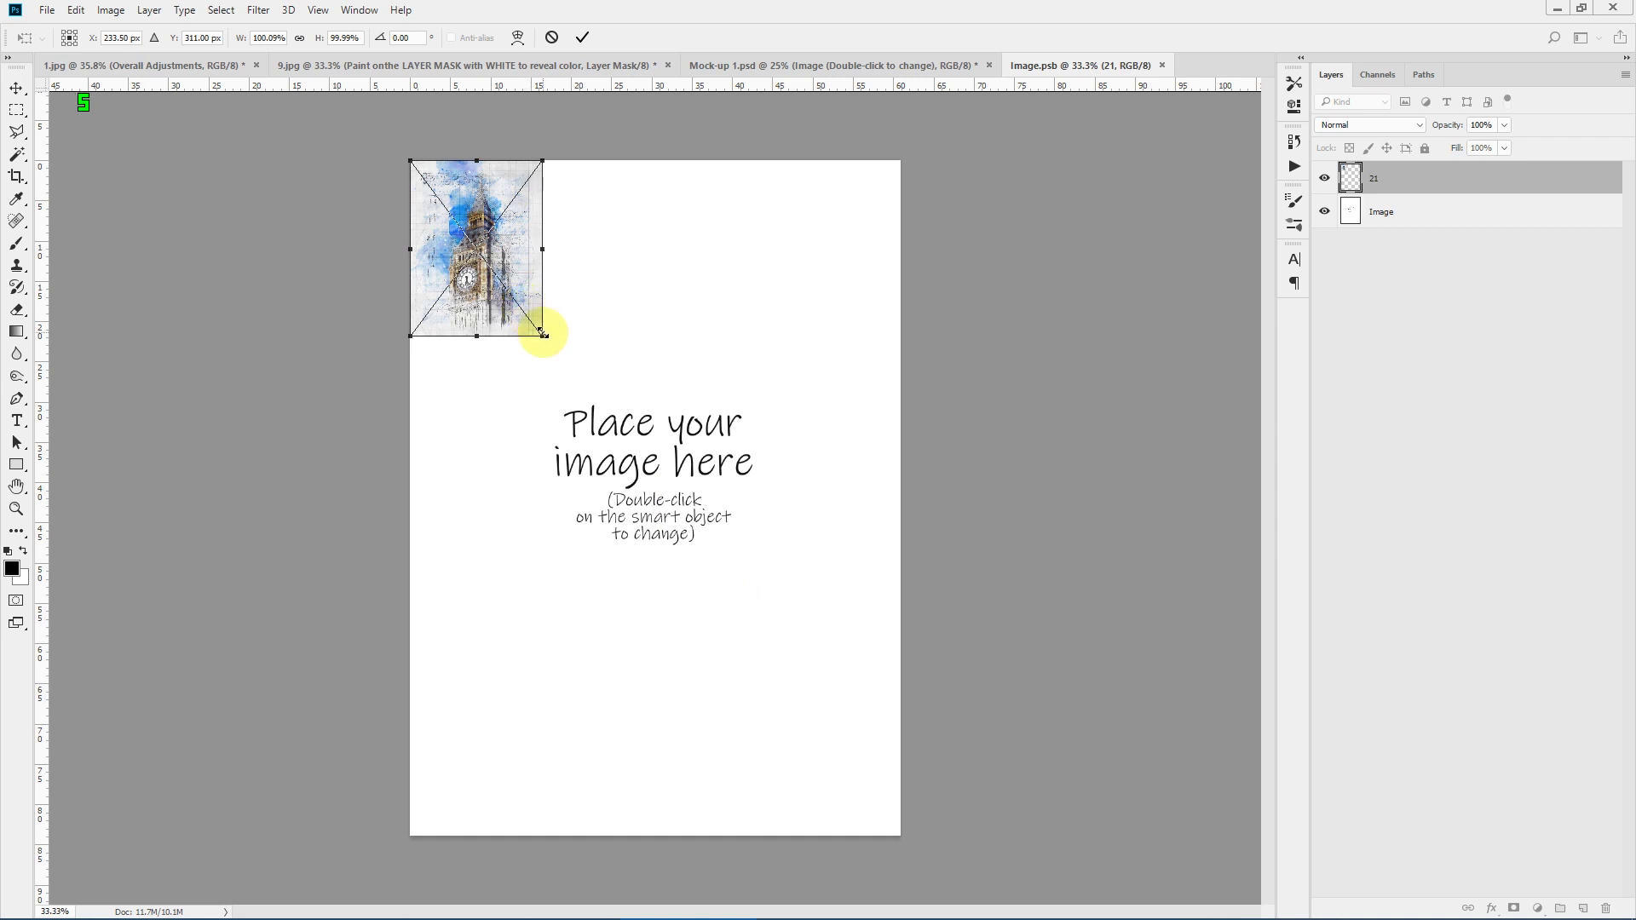
drag(542, 334, 896, 831)
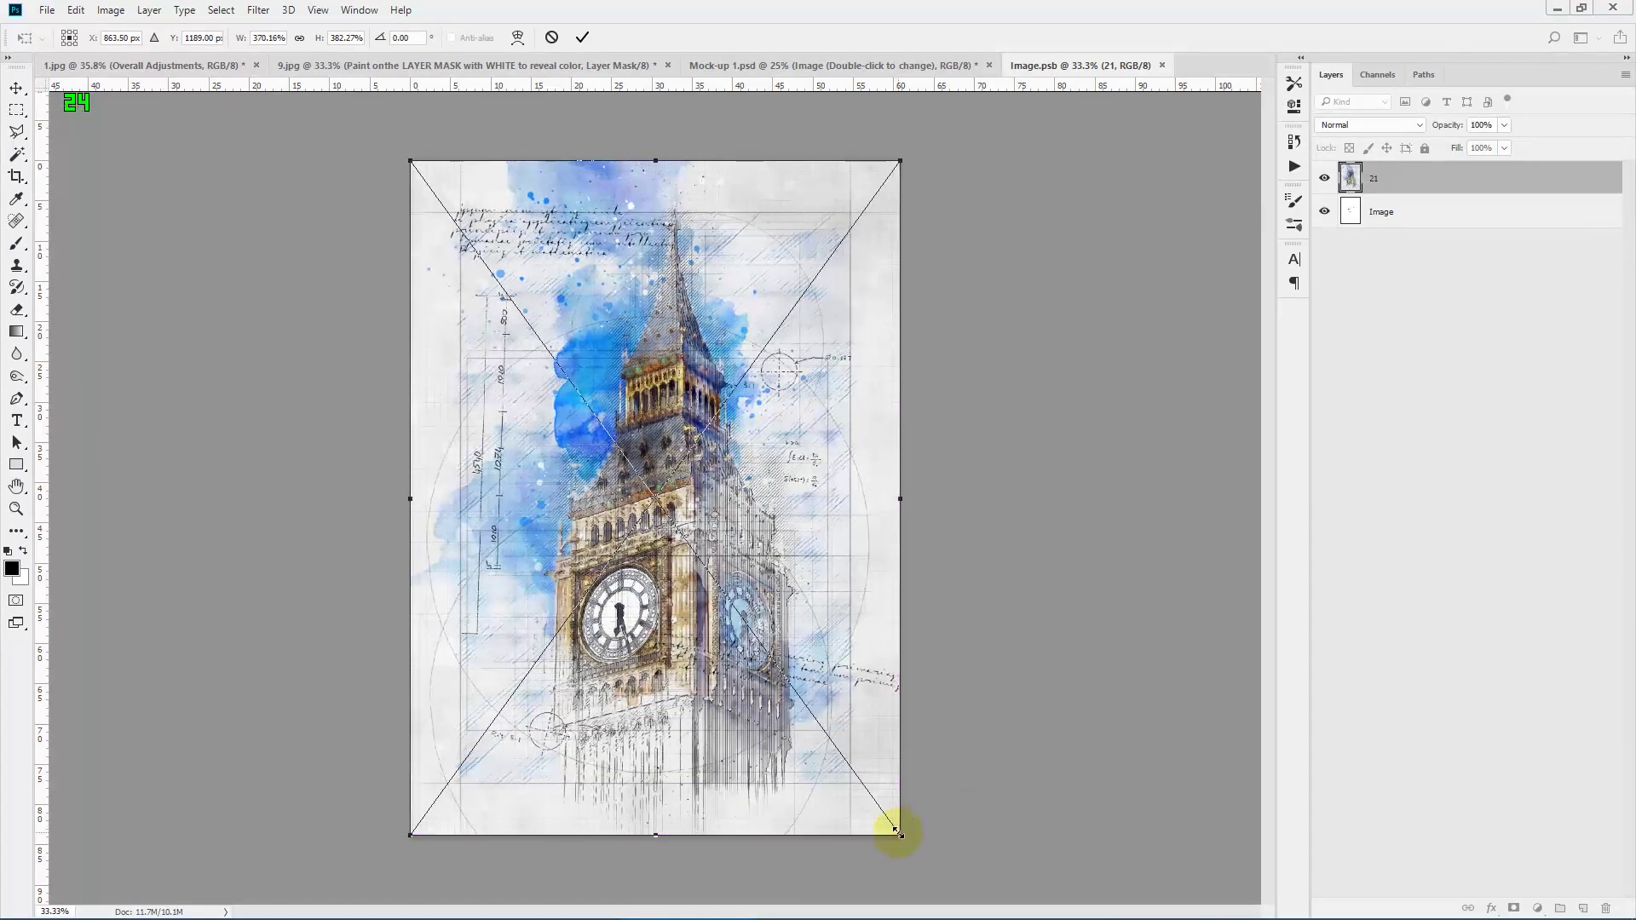
click(583, 35)
key(ctrl+s)
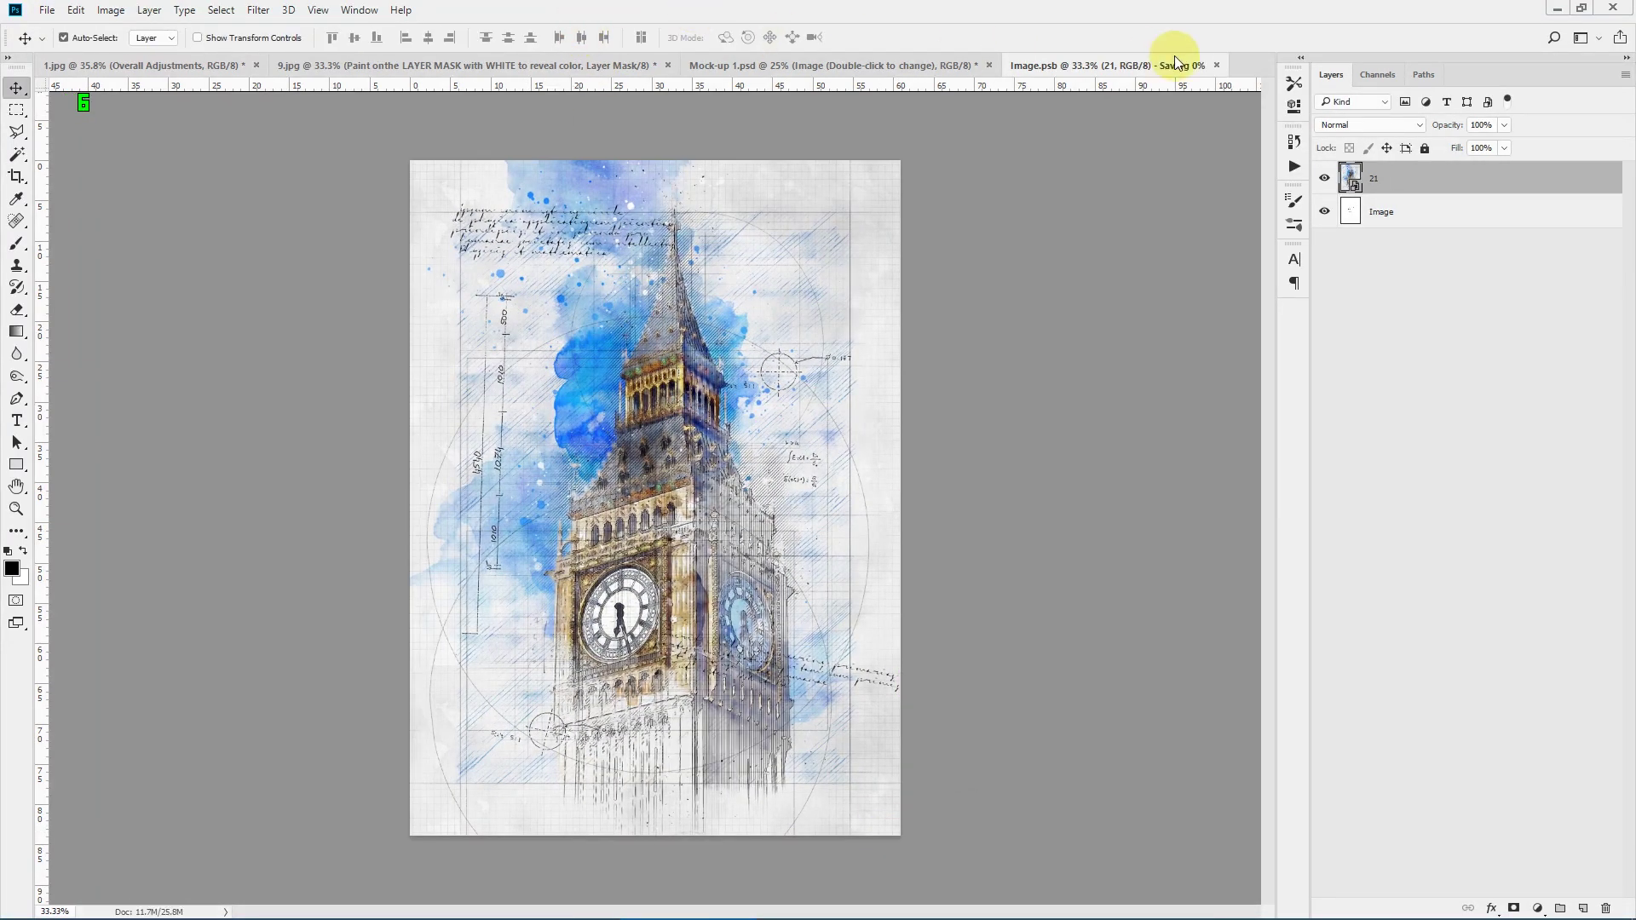
click(1160, 66)
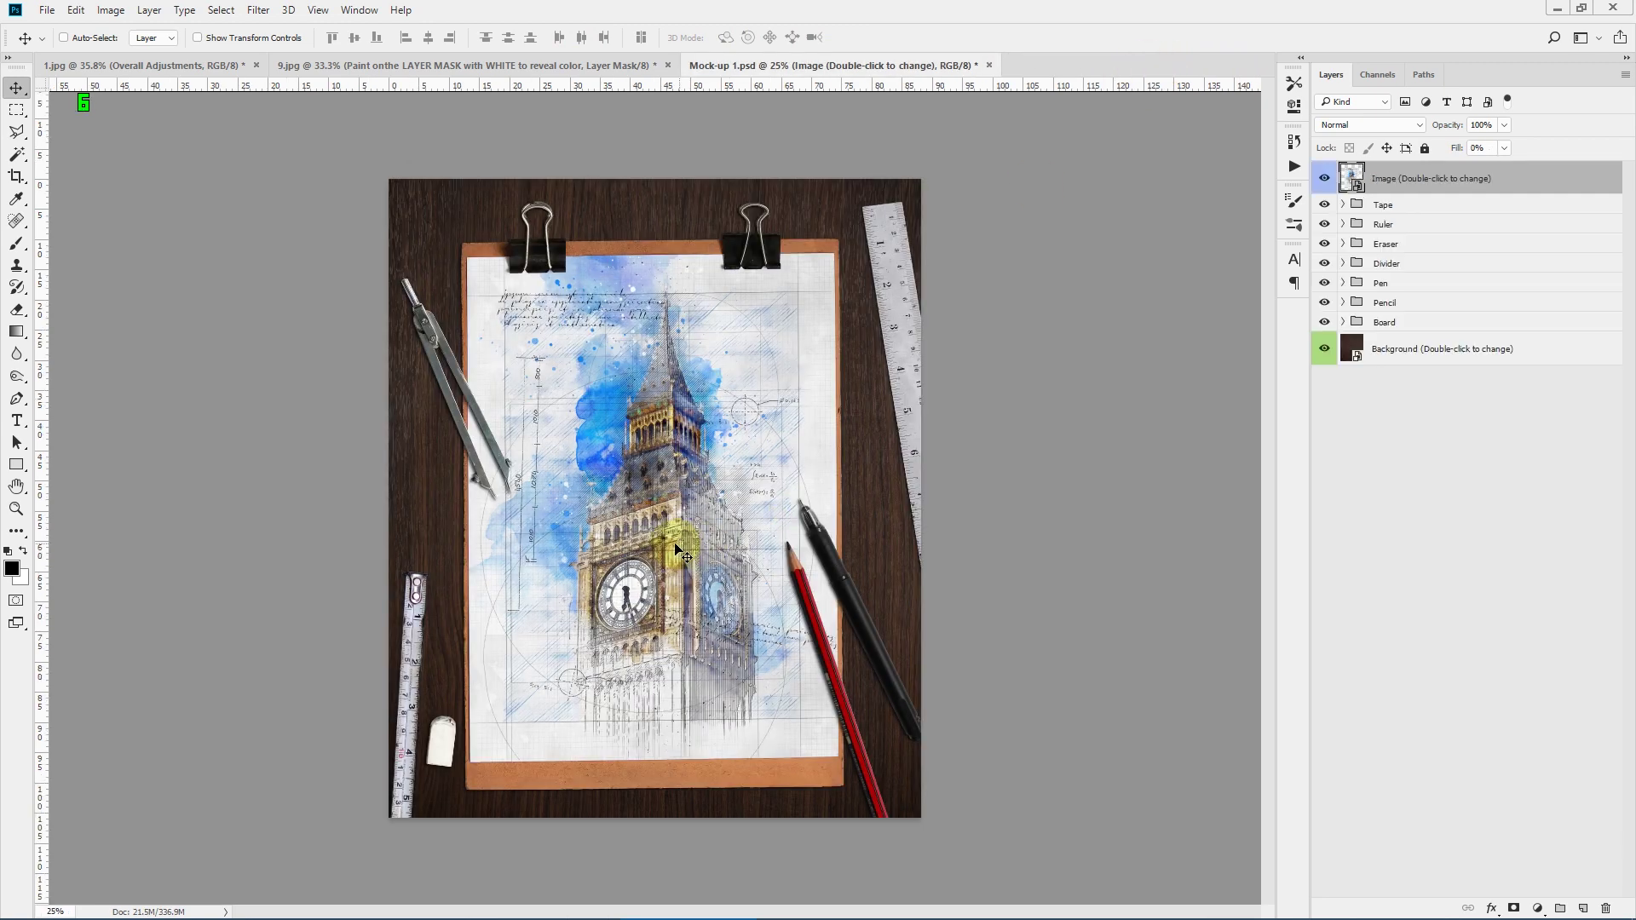
Step: Examine the placed clock tower sketch on the clipboard up close, then fit the whole mock-up on screen
click(16, 508)
click(669, 520)
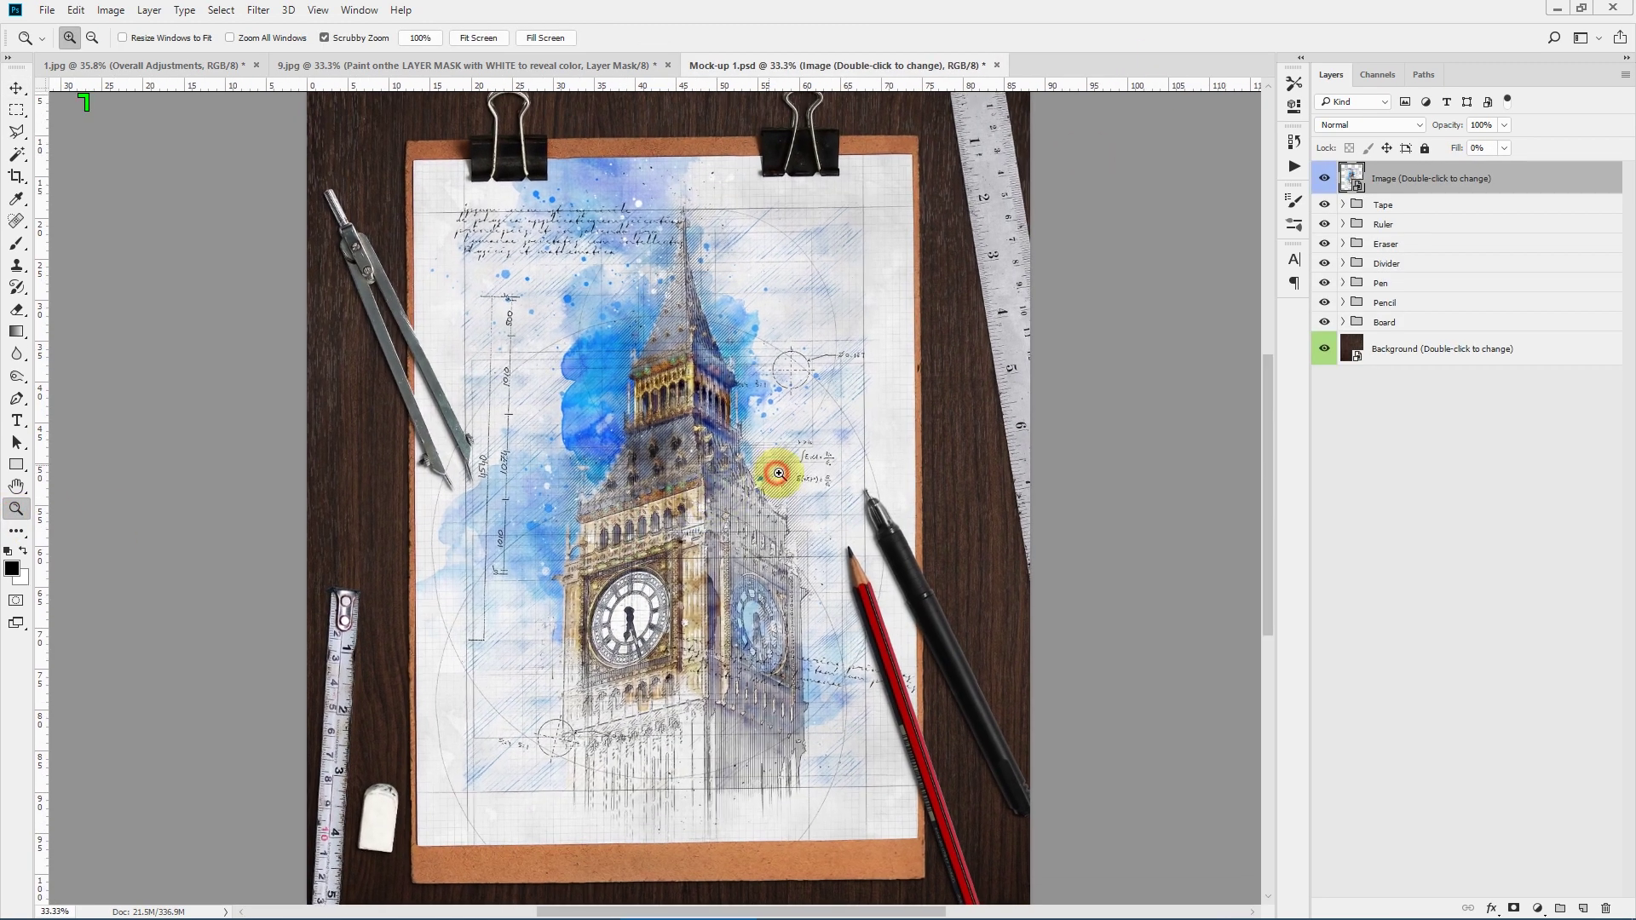
click(780, 443)
scroll(850, 404, up, 5)
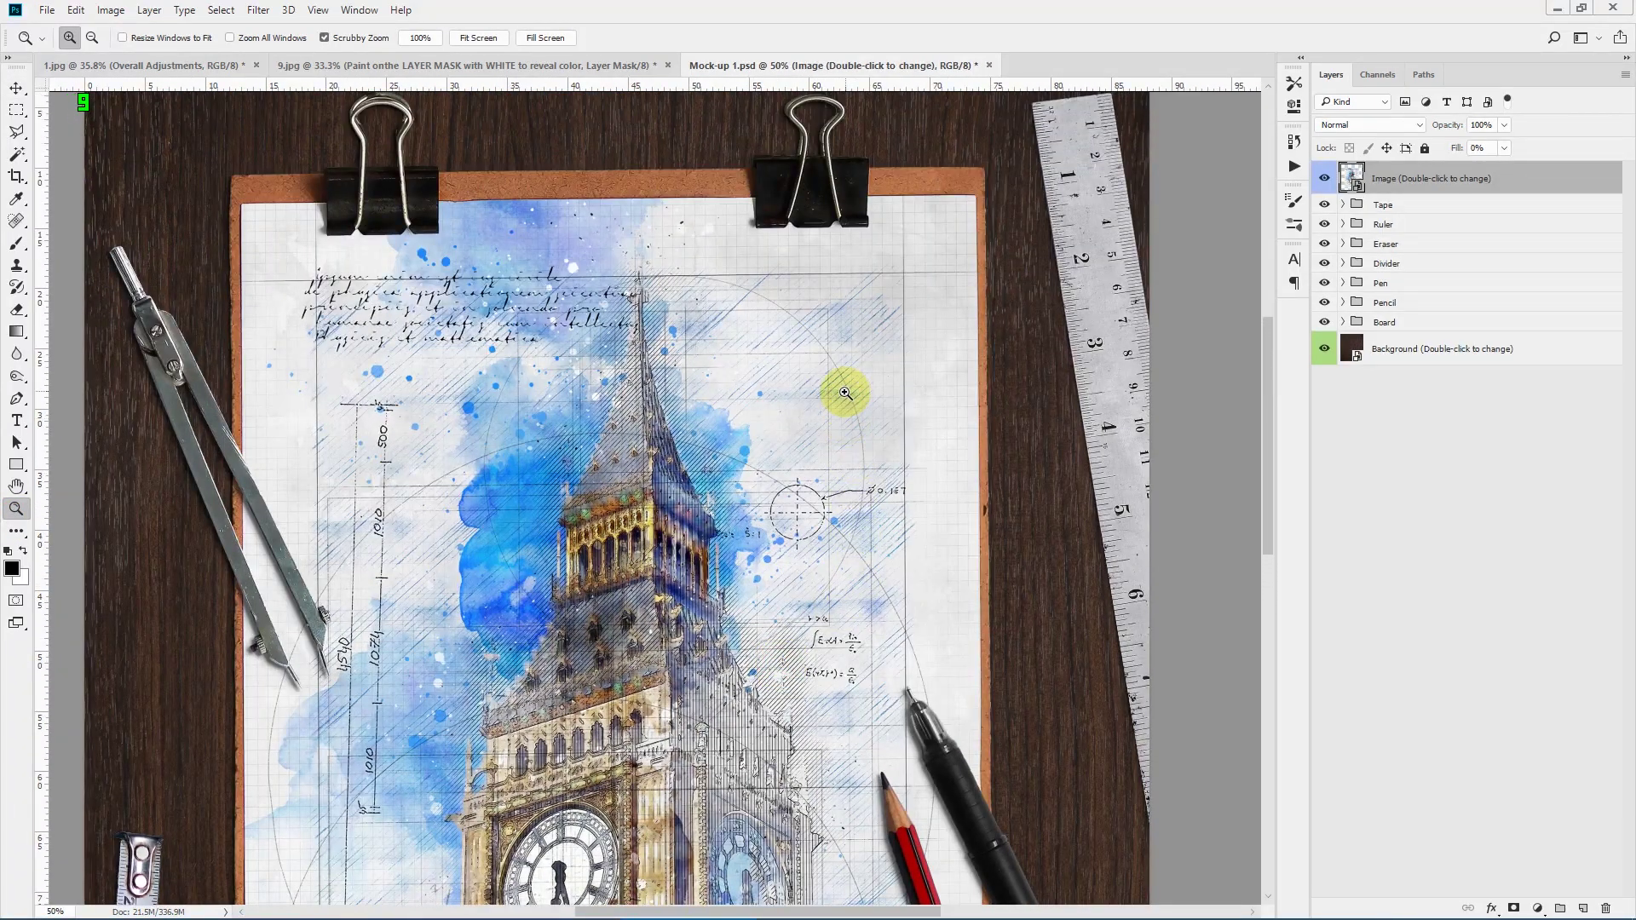
click(479, 41)
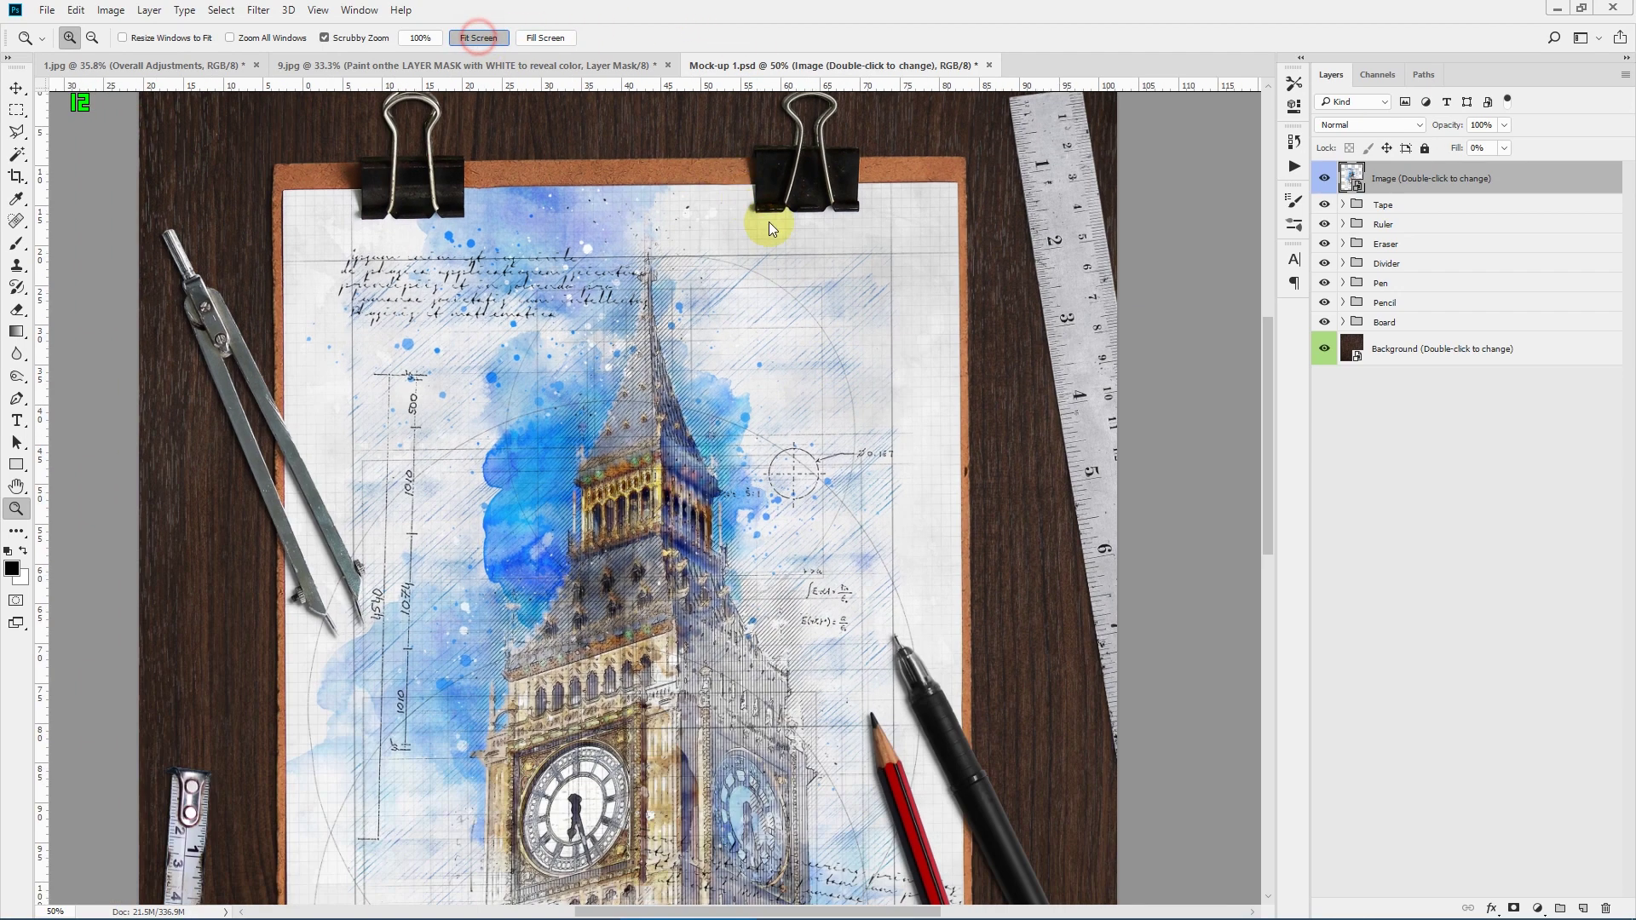
Step: Toggle the Pencil group's visibility, try rotating it -14.47° and moving it onto the clock tower, and undo the transform
click(1324, 303)
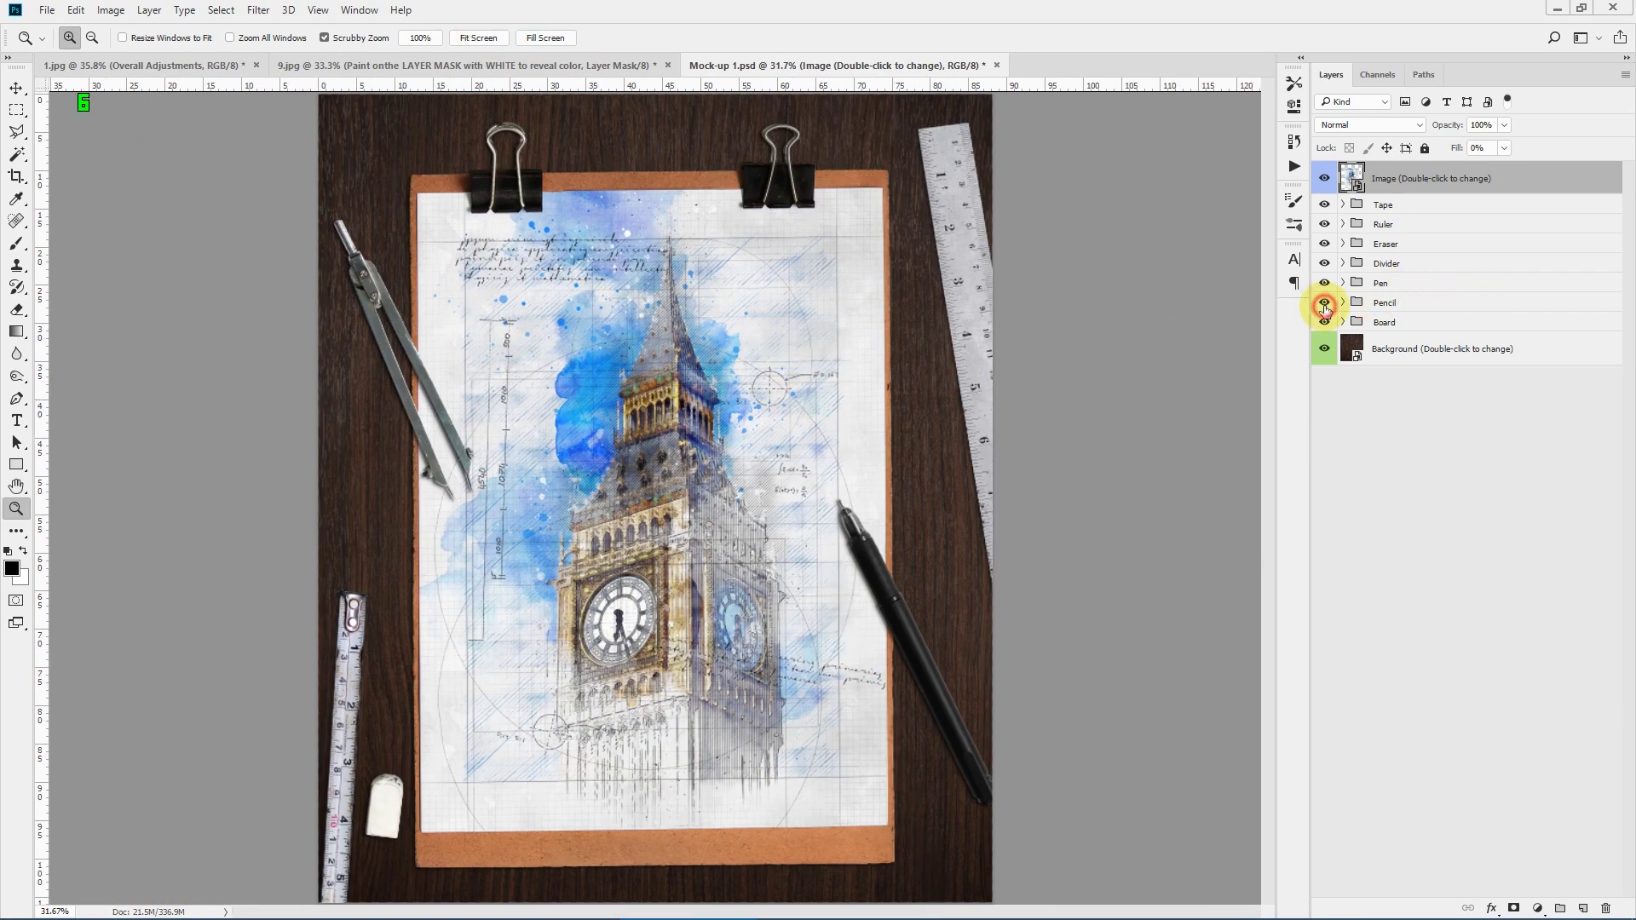
click(1324, 304)
click(1476, 308)
key(ctrl+t)
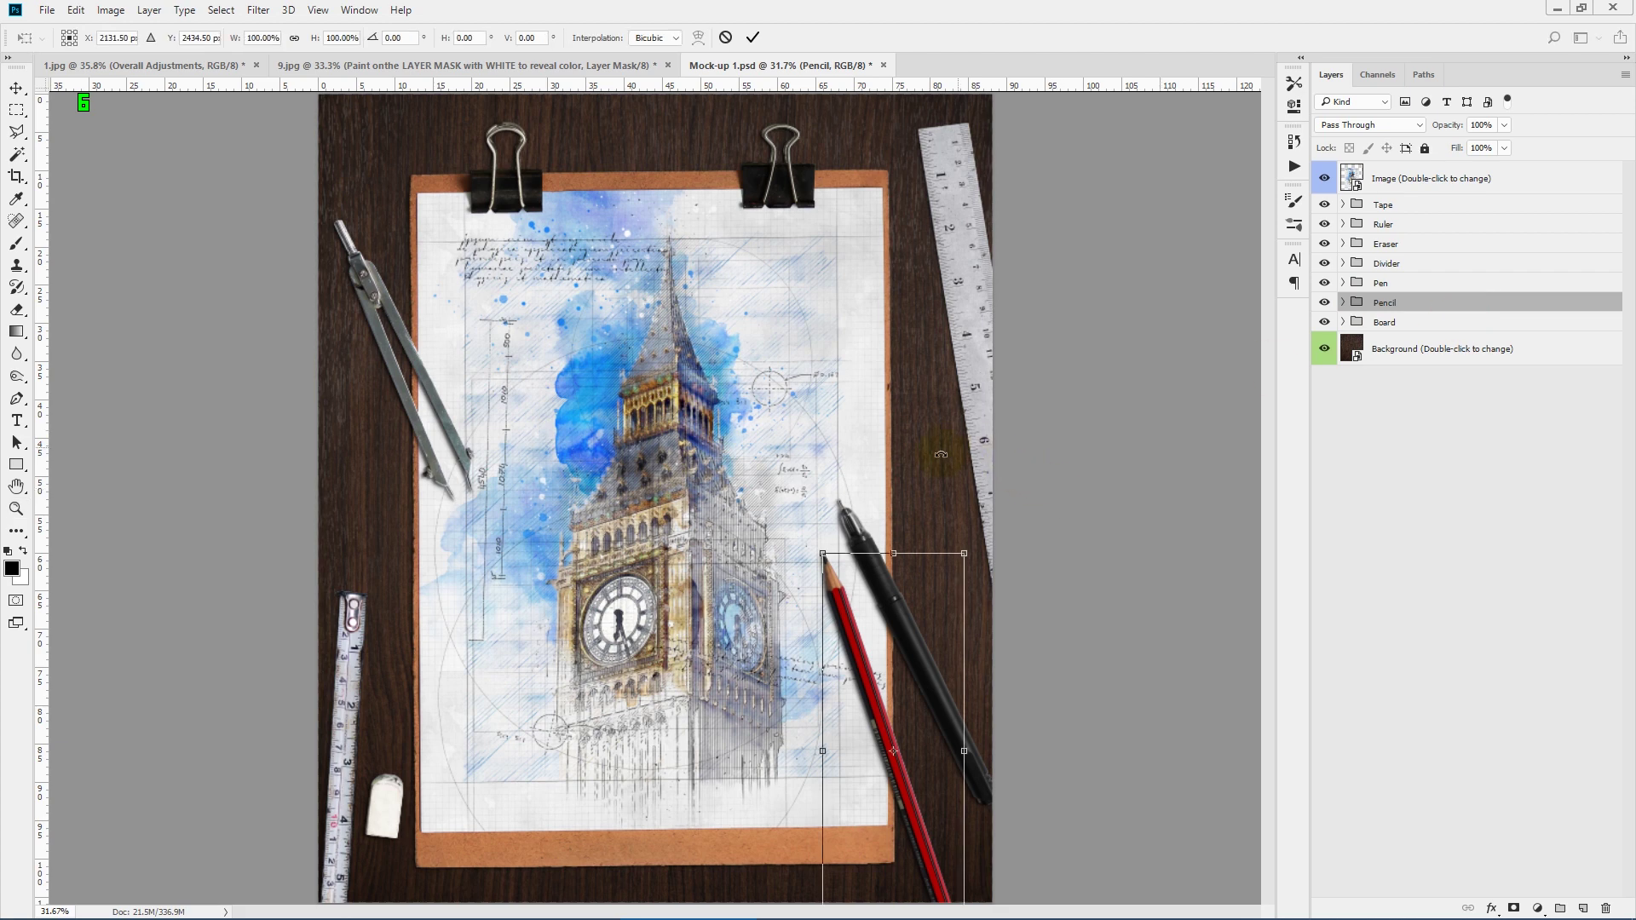
mouse_move(942, 456)
mouse_down()
mouse_move(858, 382)
mouse_move(912, 382)
mouse_up()
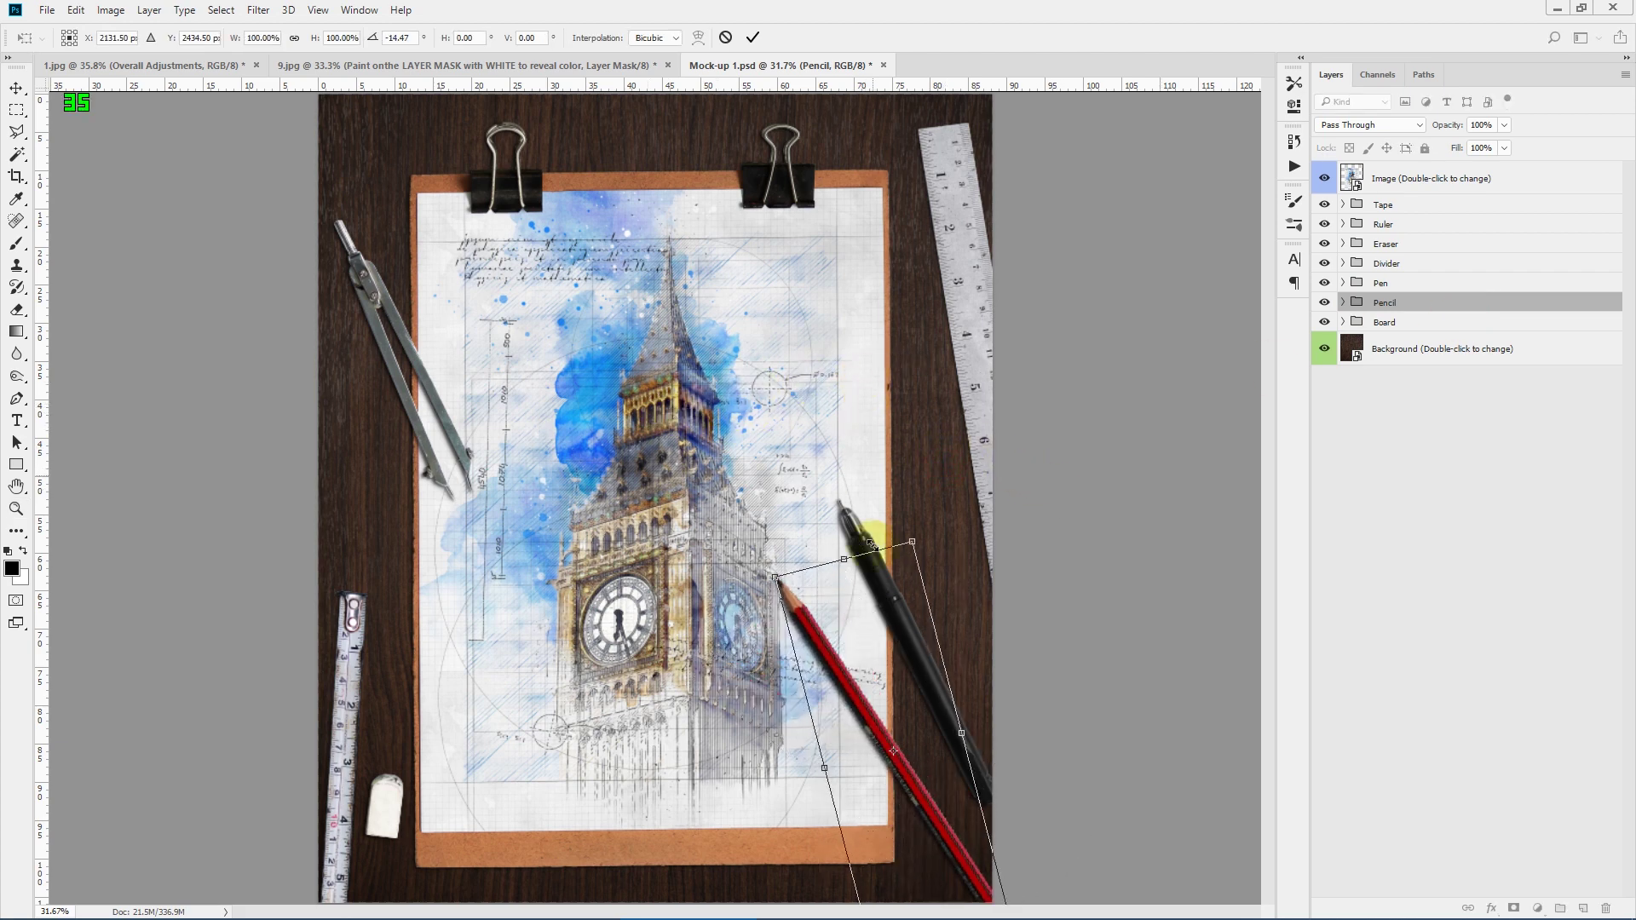
drag(865, 673, 811, 682)
click(752, 36)
key(z)
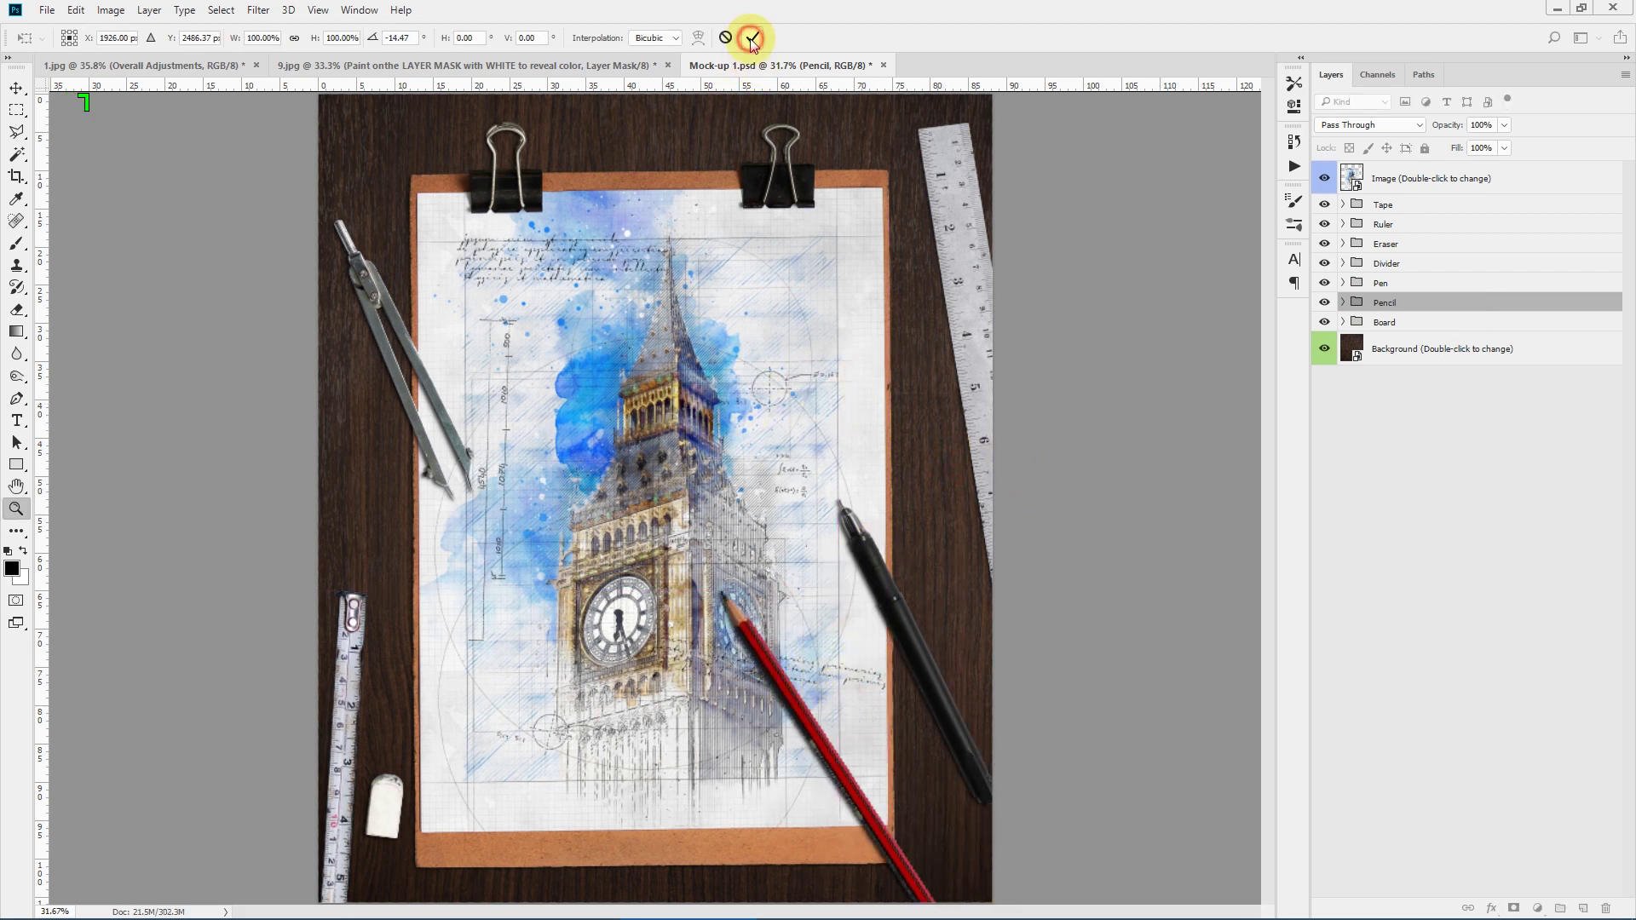
key(ctrl+z)
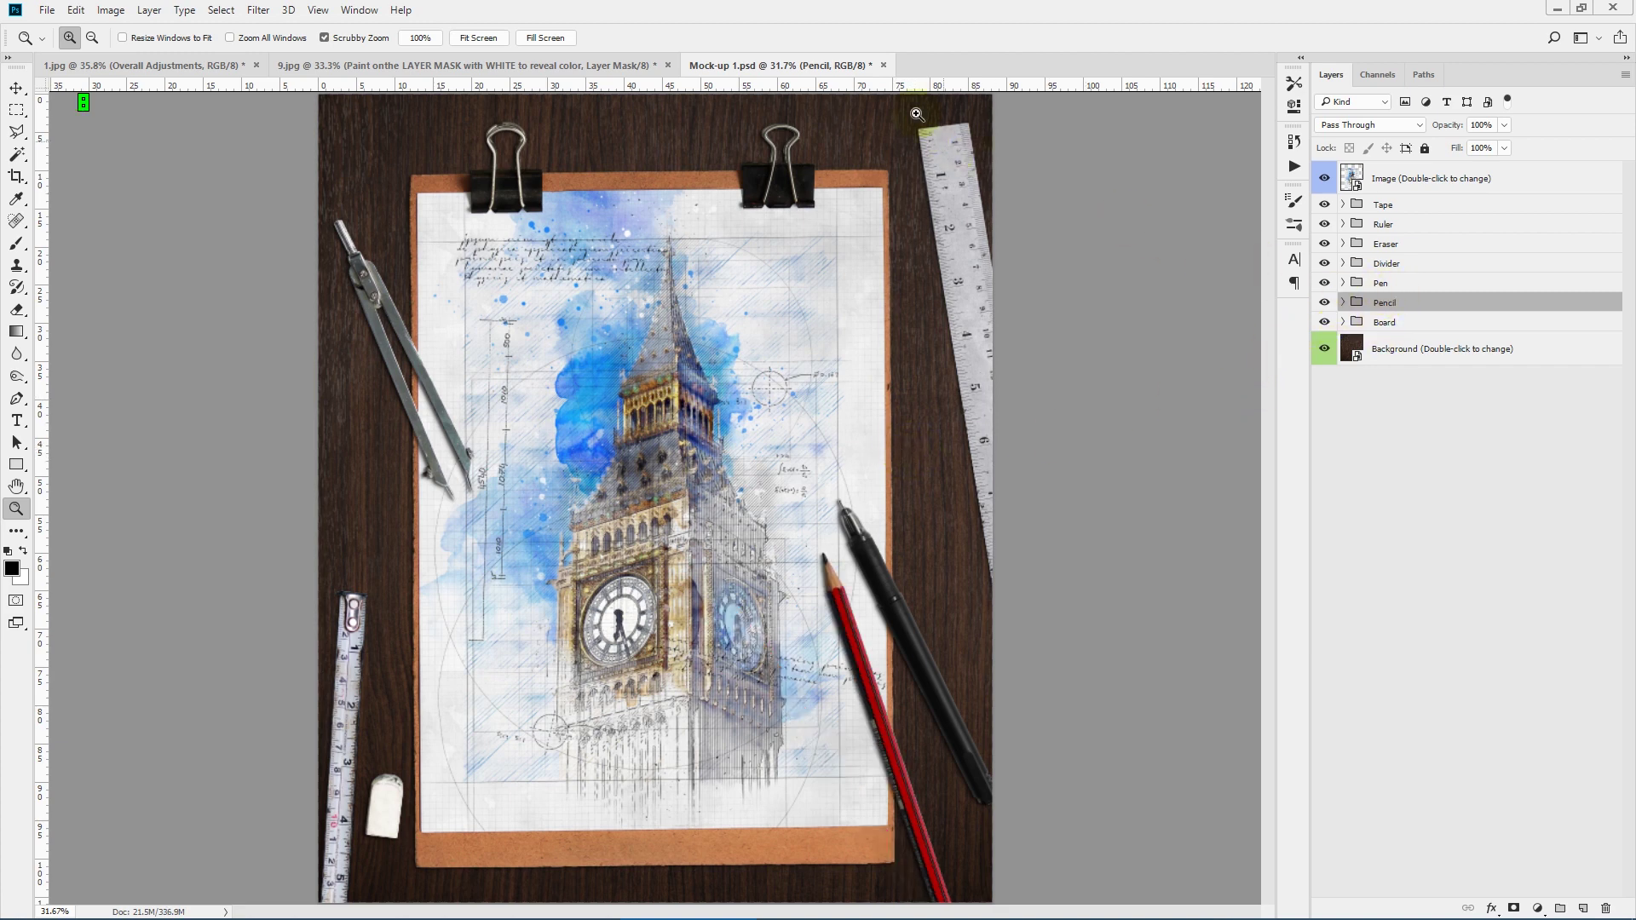
Step: Close the Mock-up 1.psd document and return to the layered 1.jpg sketch
click(884, 66)
click(963, 350)
click(857, 6)
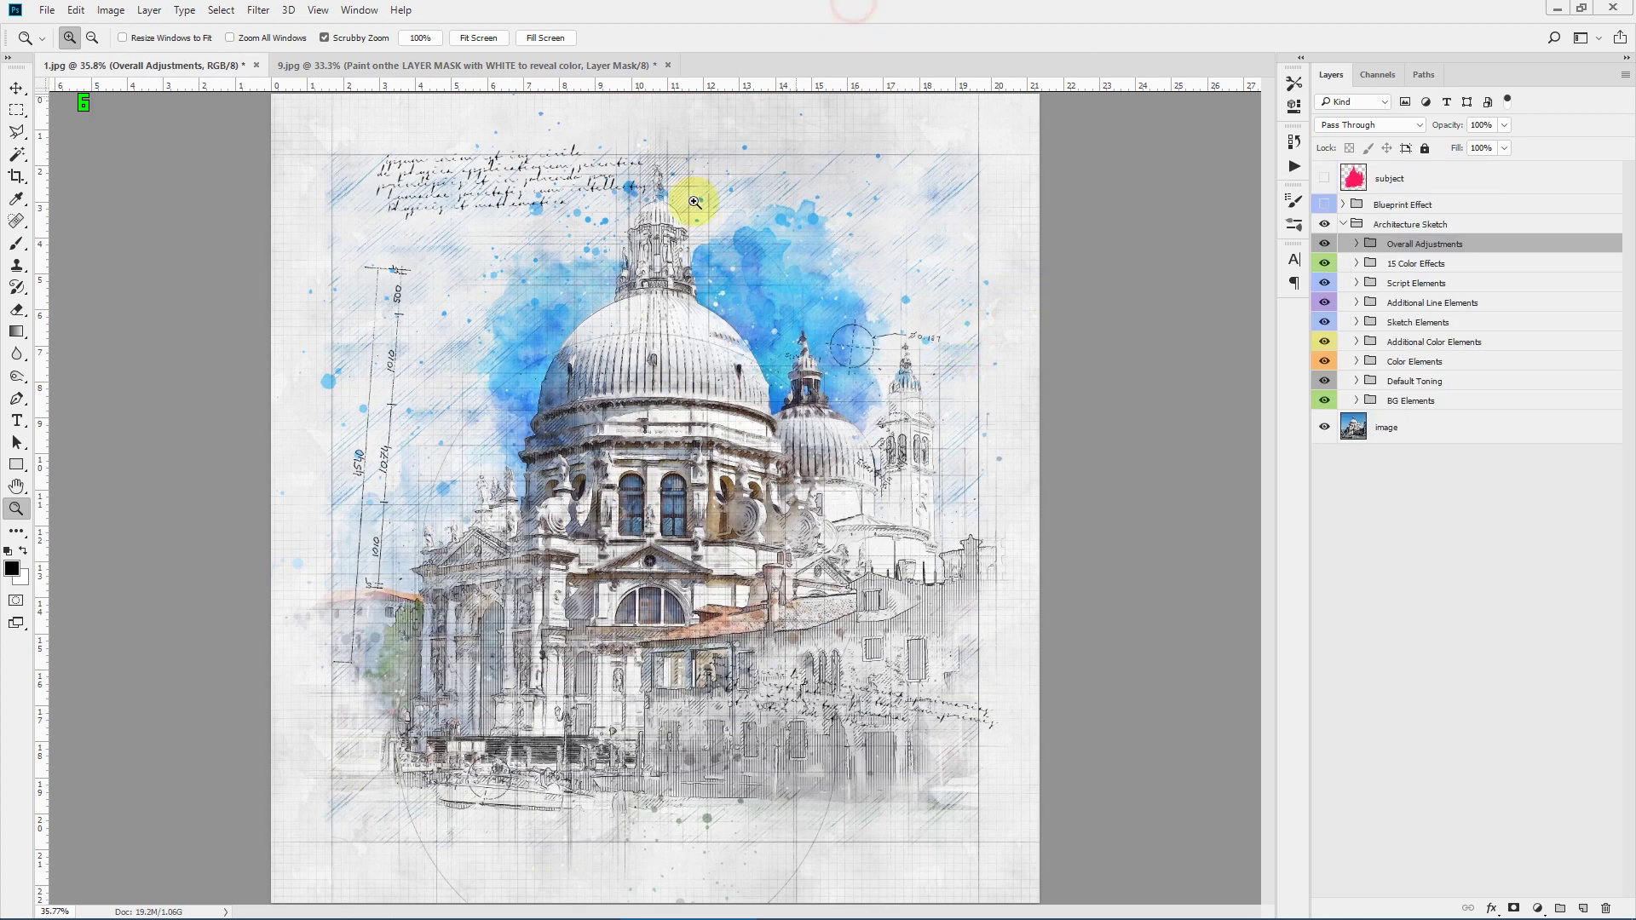
click(908, 4)
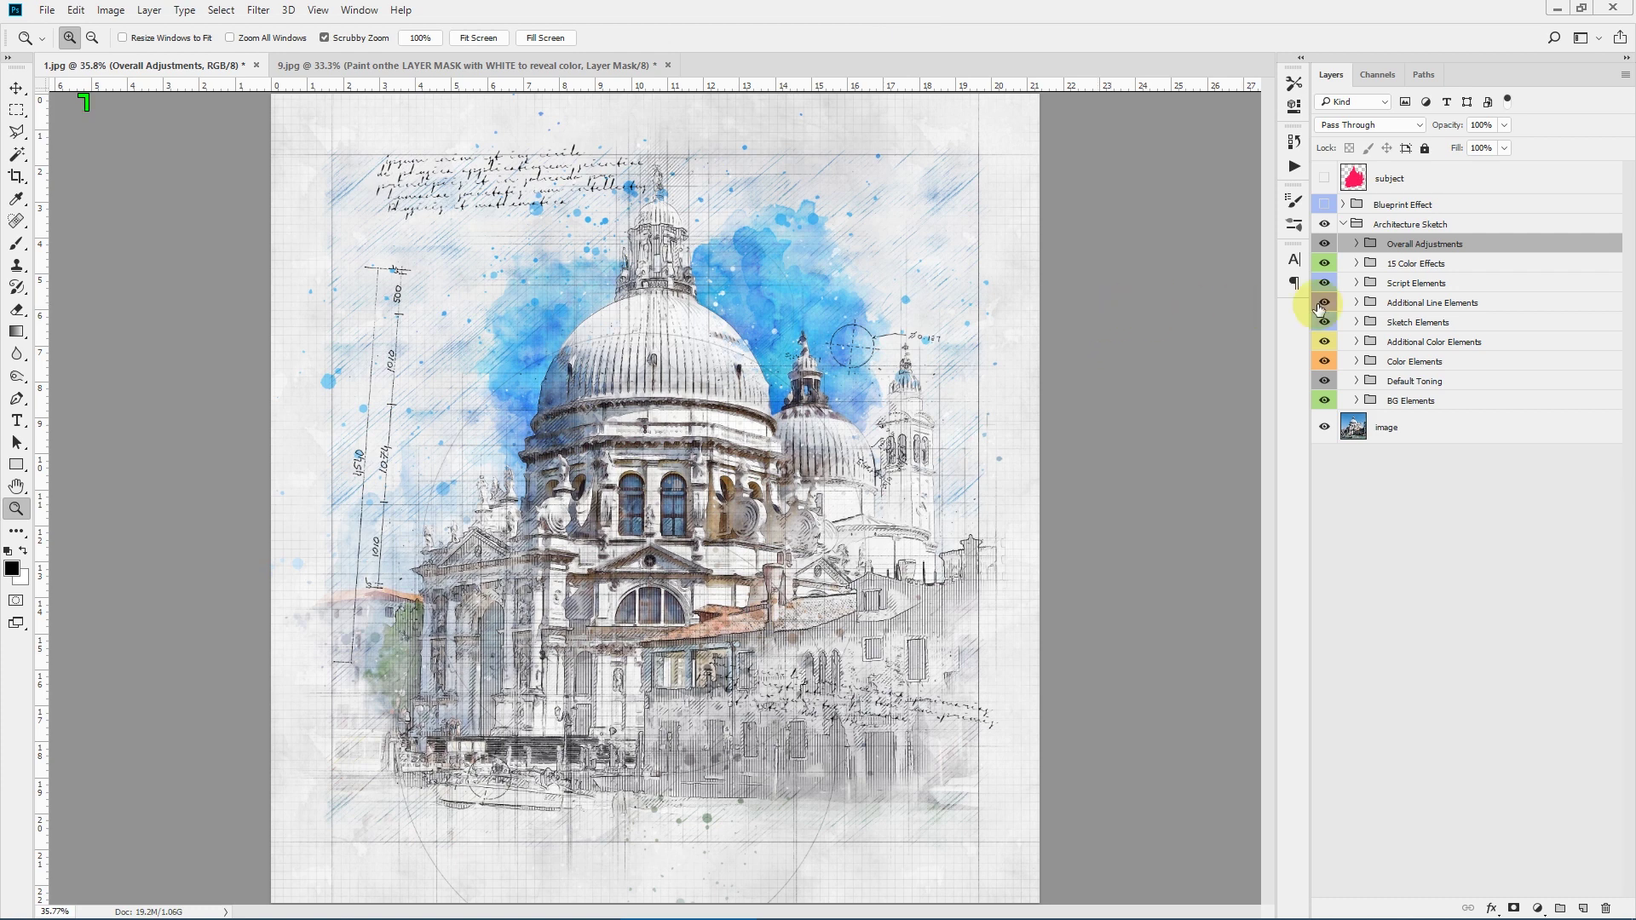
Step: Display the Timeline, run the action "2. ANIMATE effect (For Photoshop CS6 and above)" on 1.jpg, and narrow the Timeline to enlarge the canvas area
click(1295, 167)
click(1047, 245)
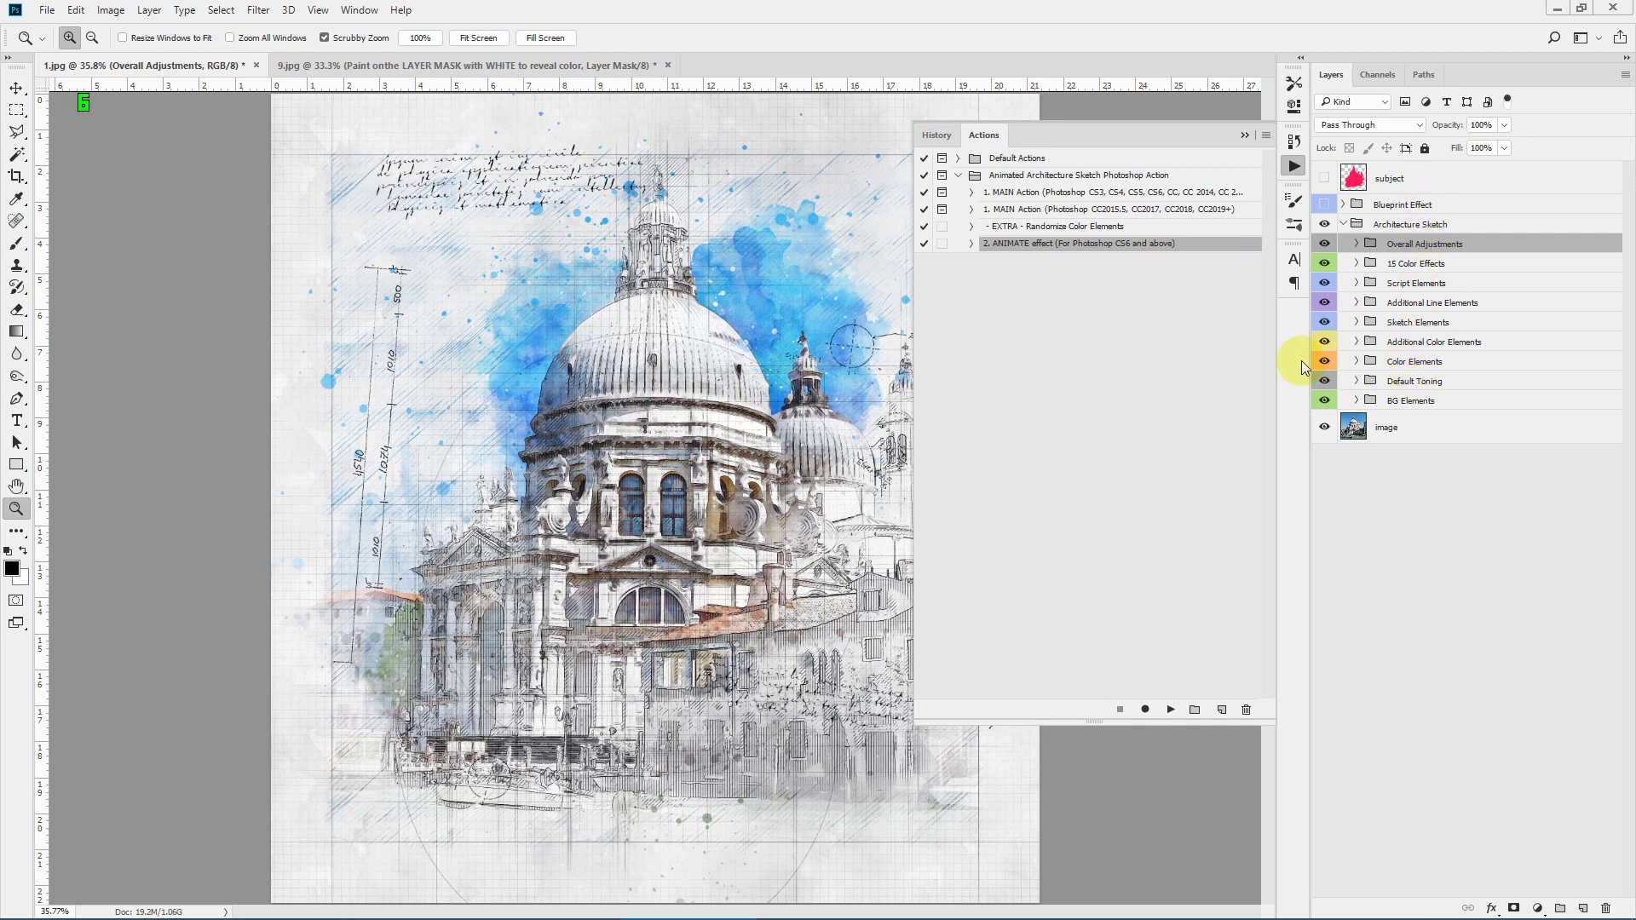
click(360, 12)
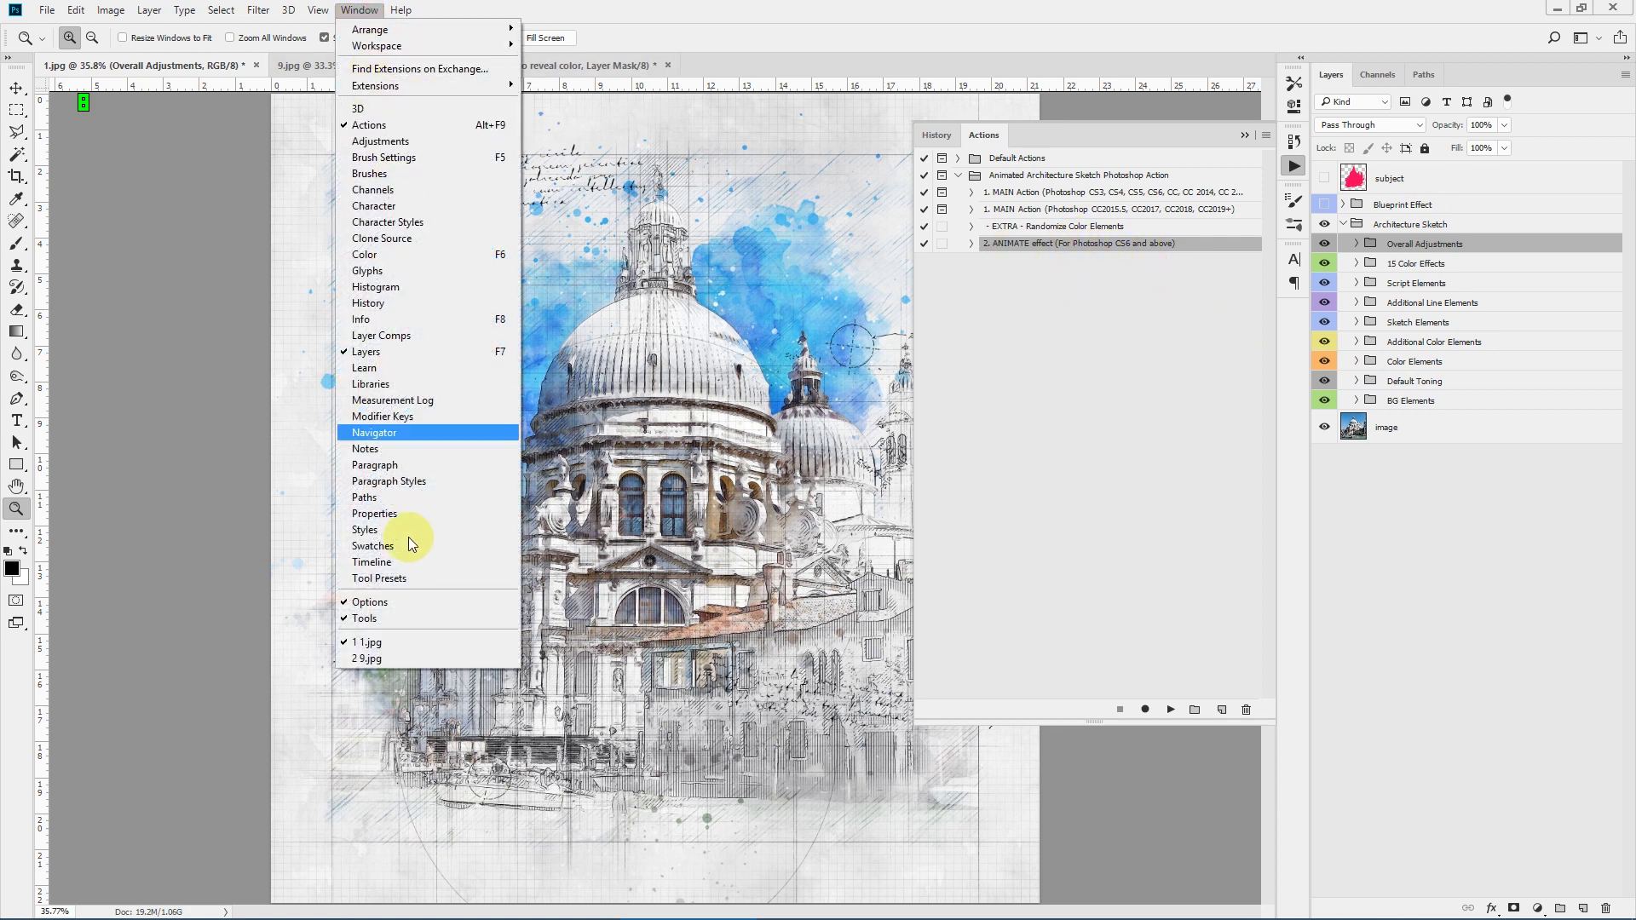
click(374, 564)
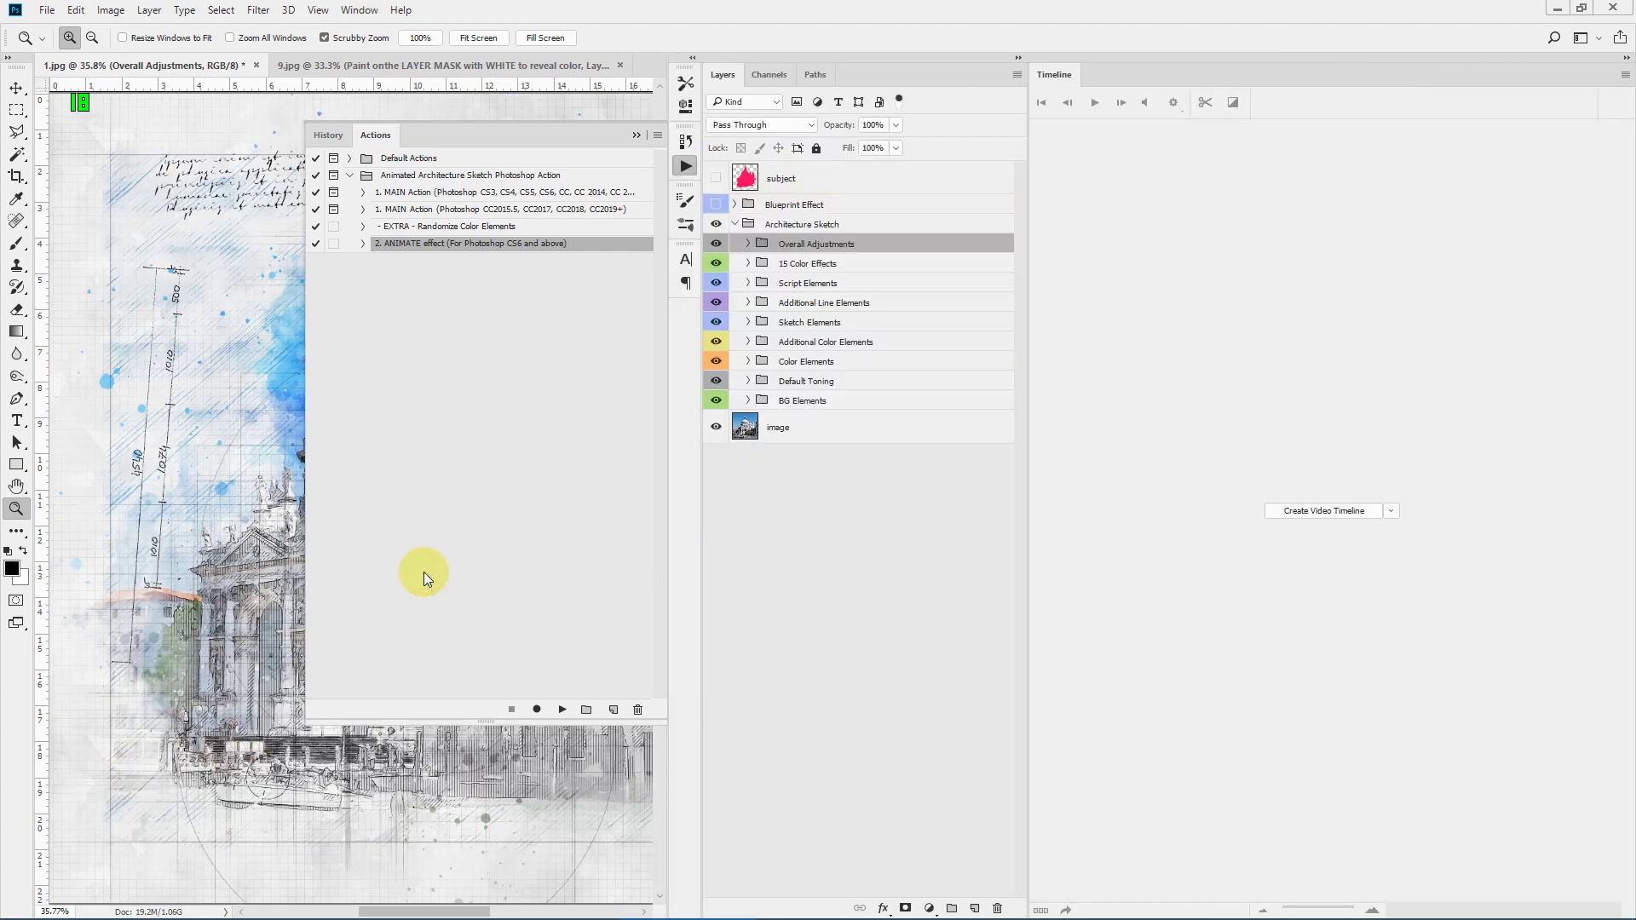
click(562, 710)
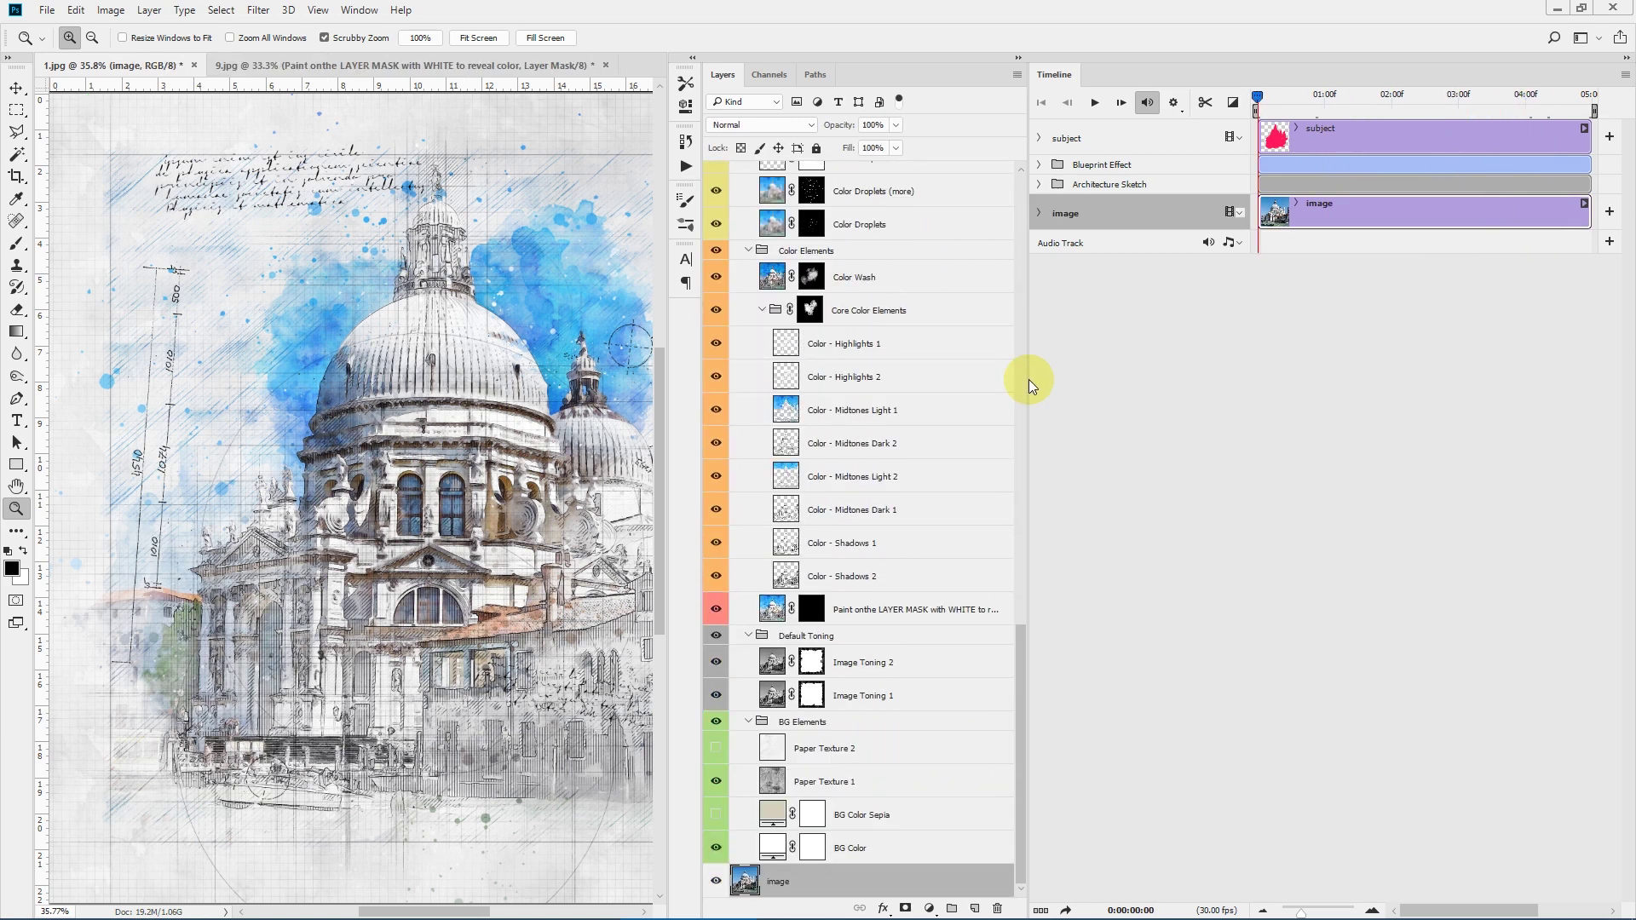
drag(1028, 386, 1207, 398)
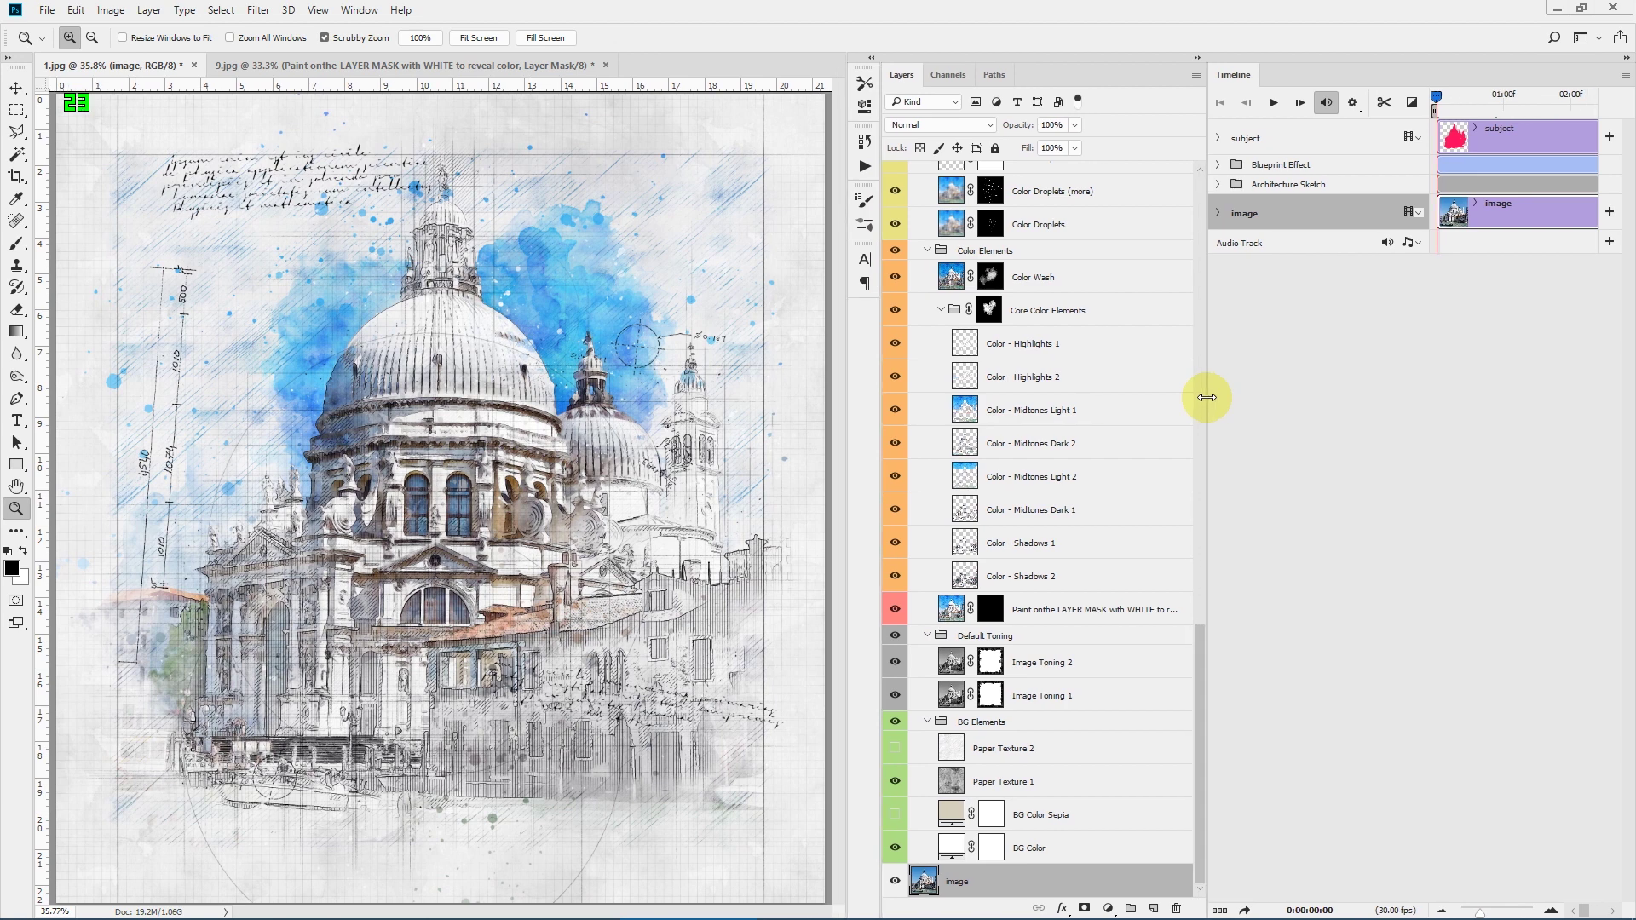
Step: Set the Timeline playback resolution to 50%, then play the sketch animation and stop it
click(1353, 103)
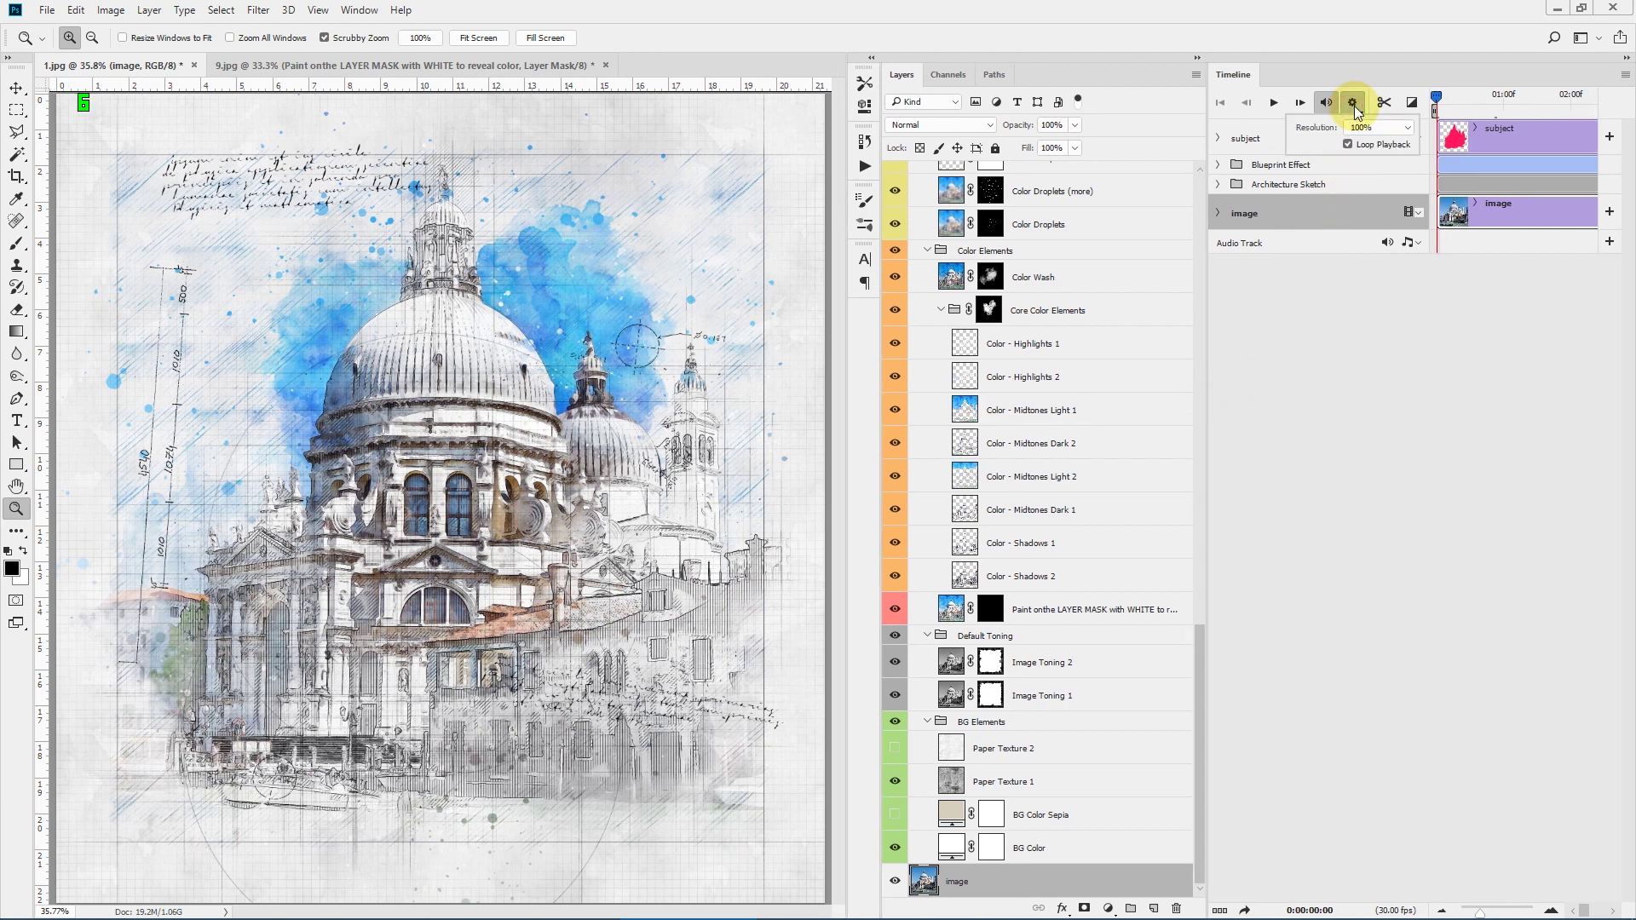
click(1355, 108)
click(1355, 107)
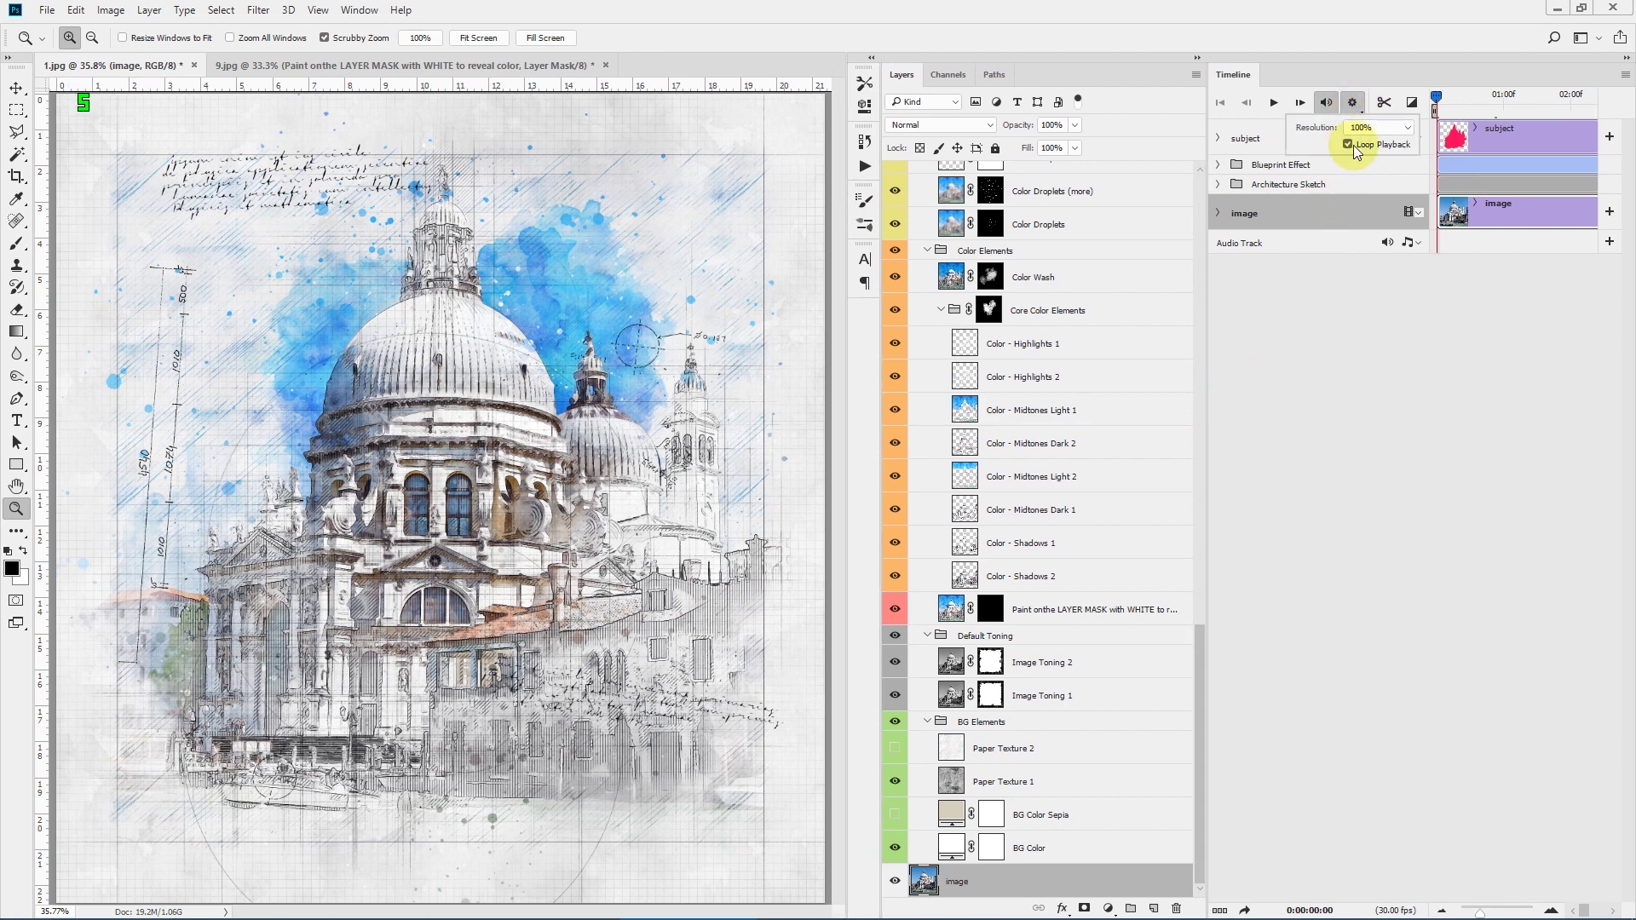
click(1354, 94)
click(1362, 127)
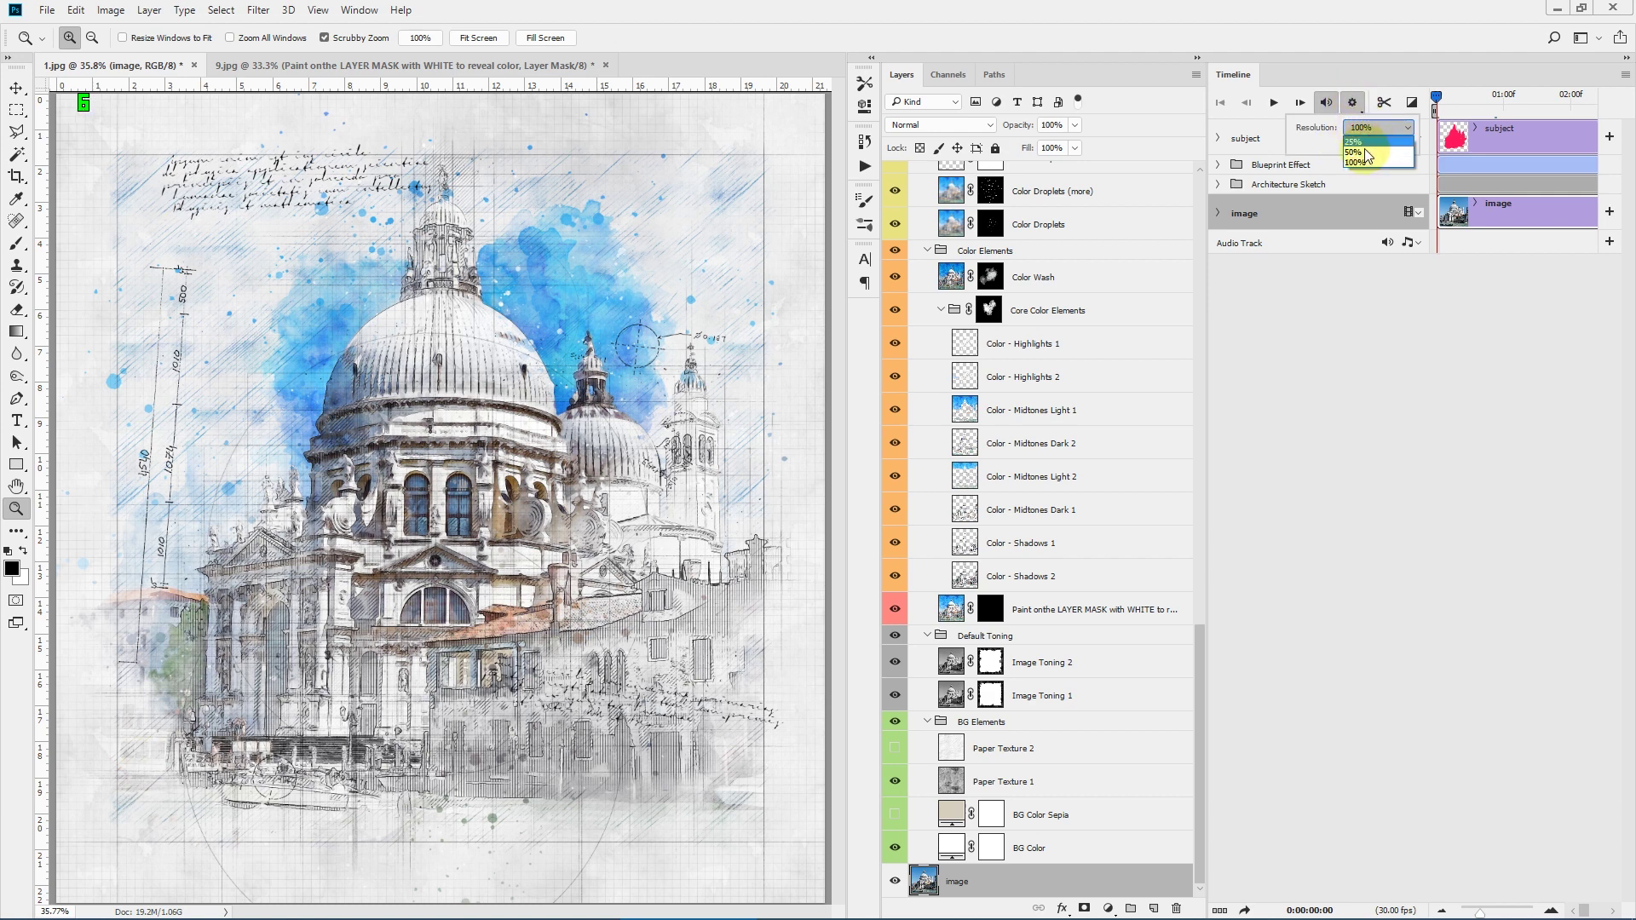
click(1364, 153)
click(1366, 43)
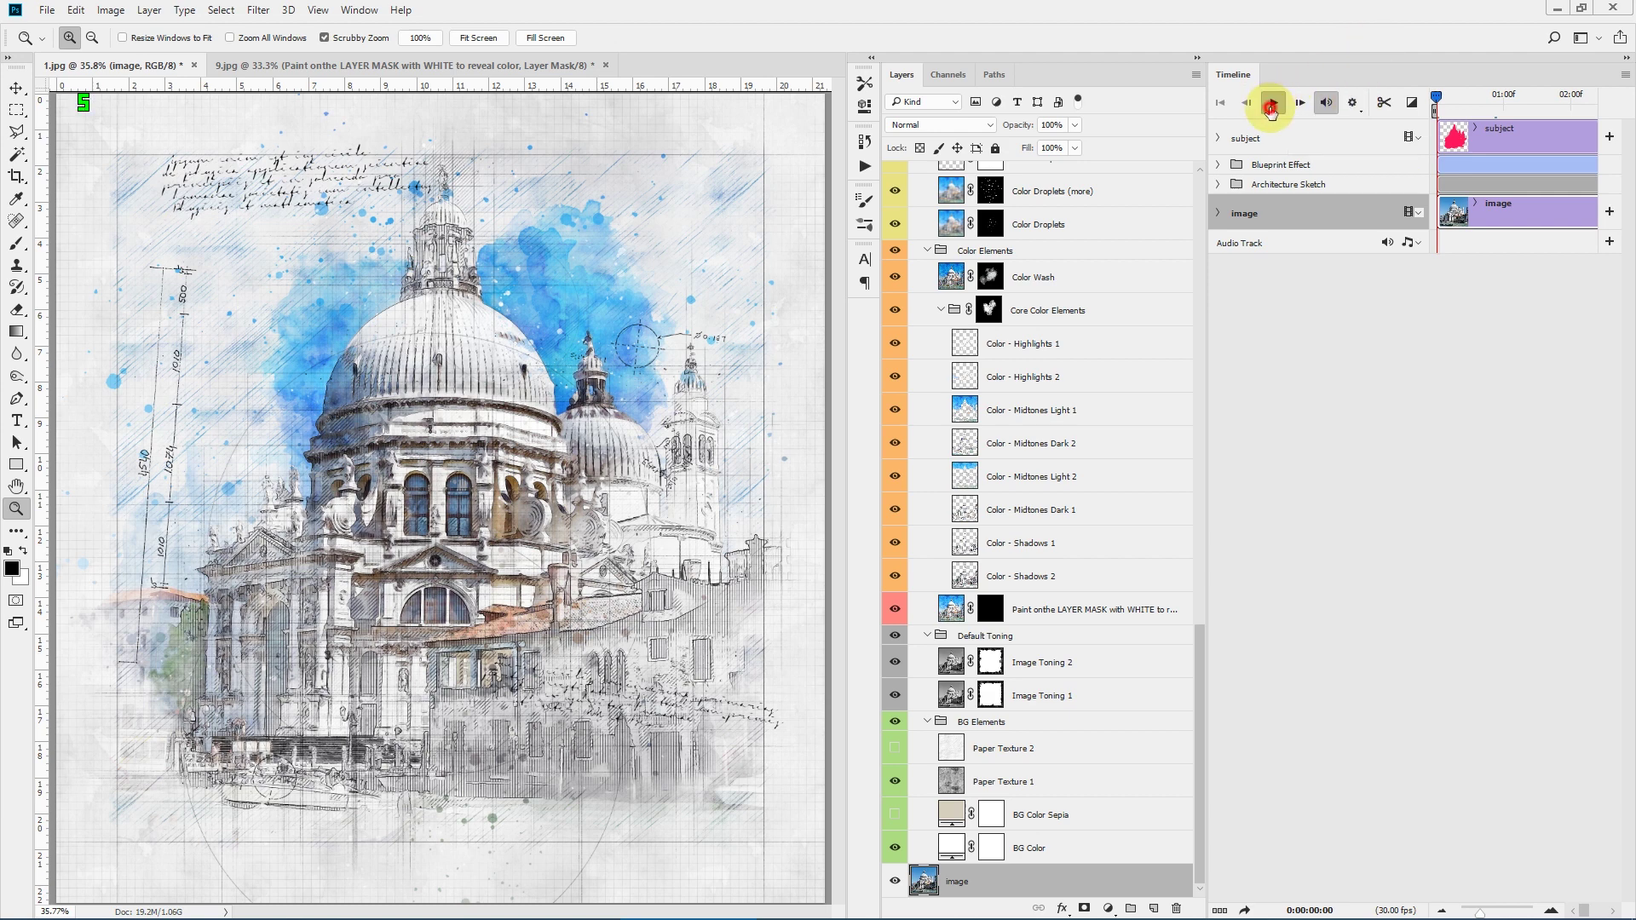
click(1270, 105)
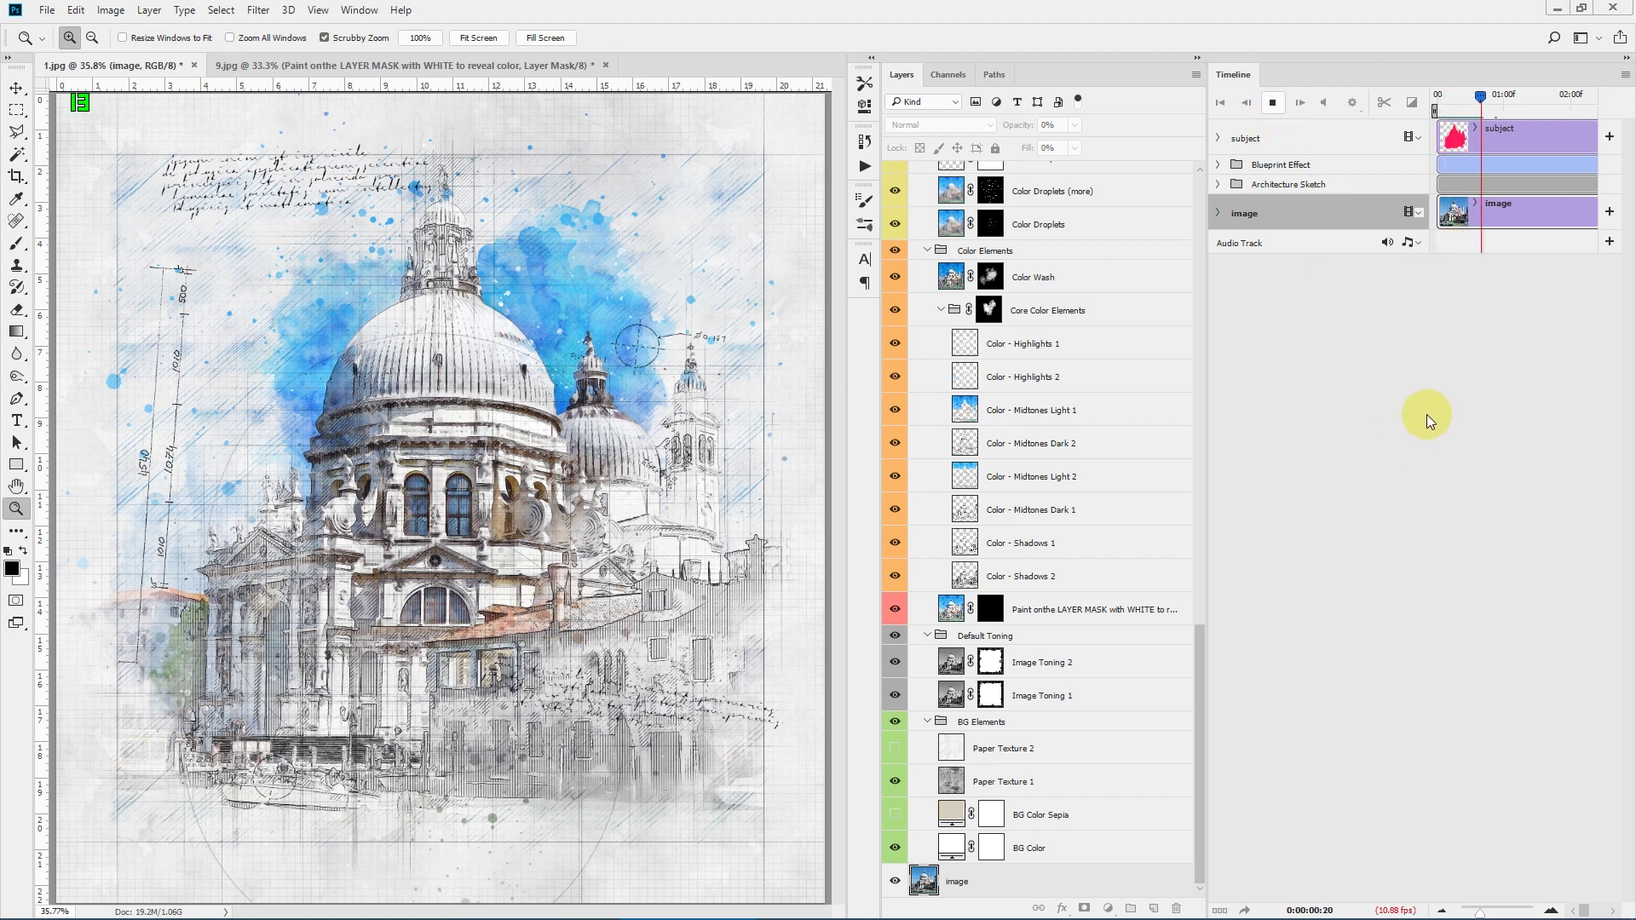
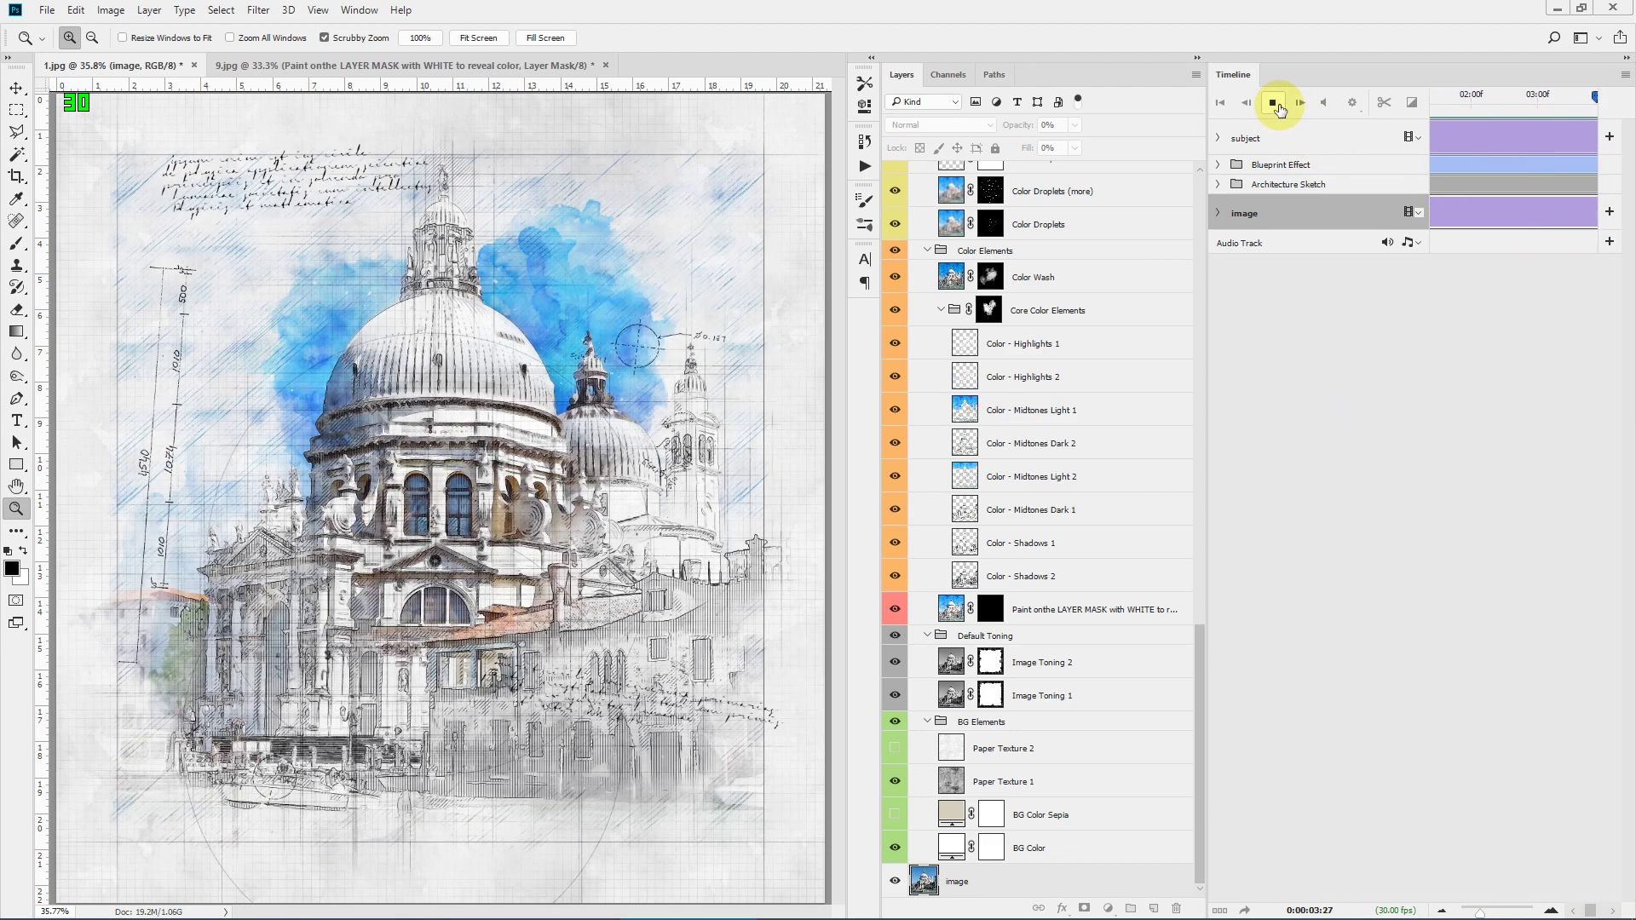
click(1274, 104)
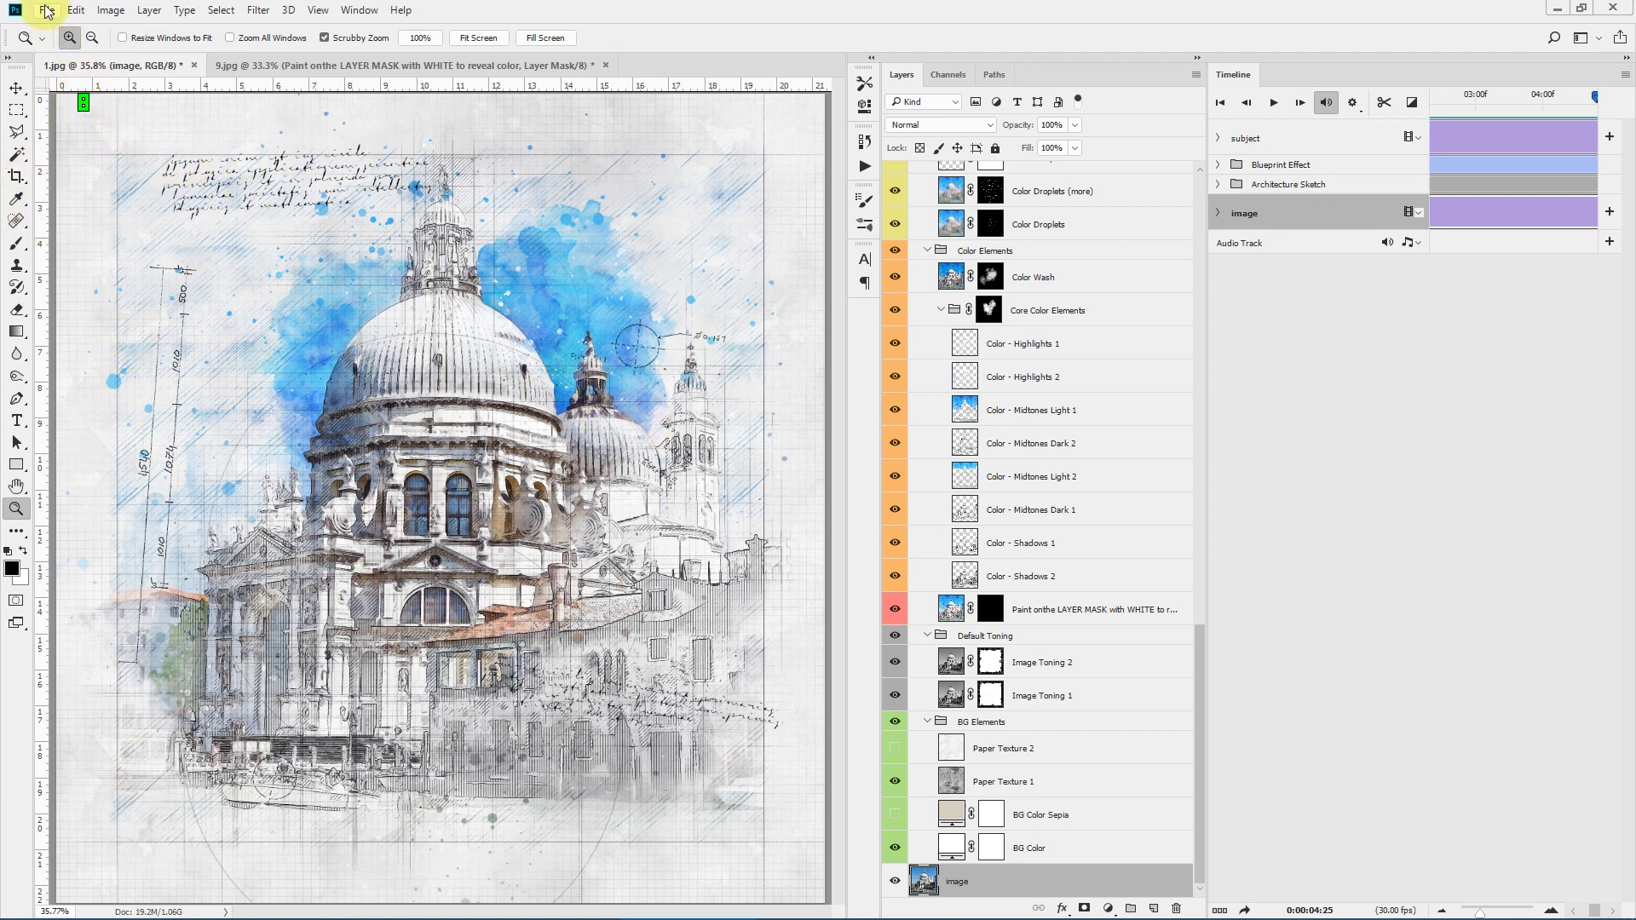
Step: Resize the animated 1.jpg document to 800 px wide at a resolution of 72 pixels/inch
click(109, 12)
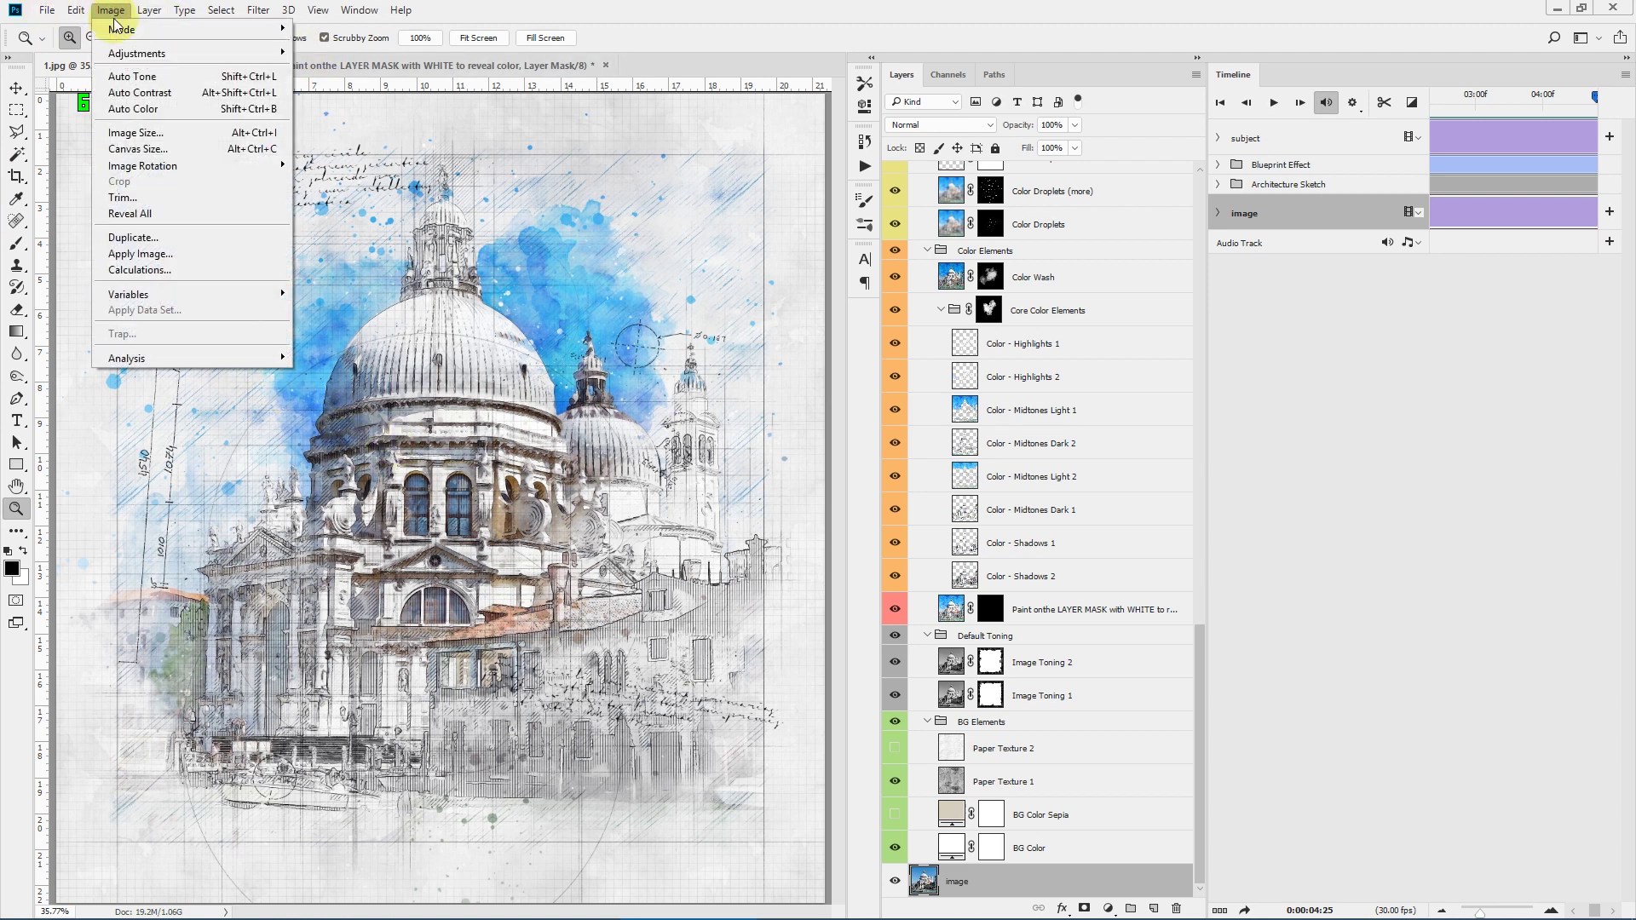
click(136, 134)
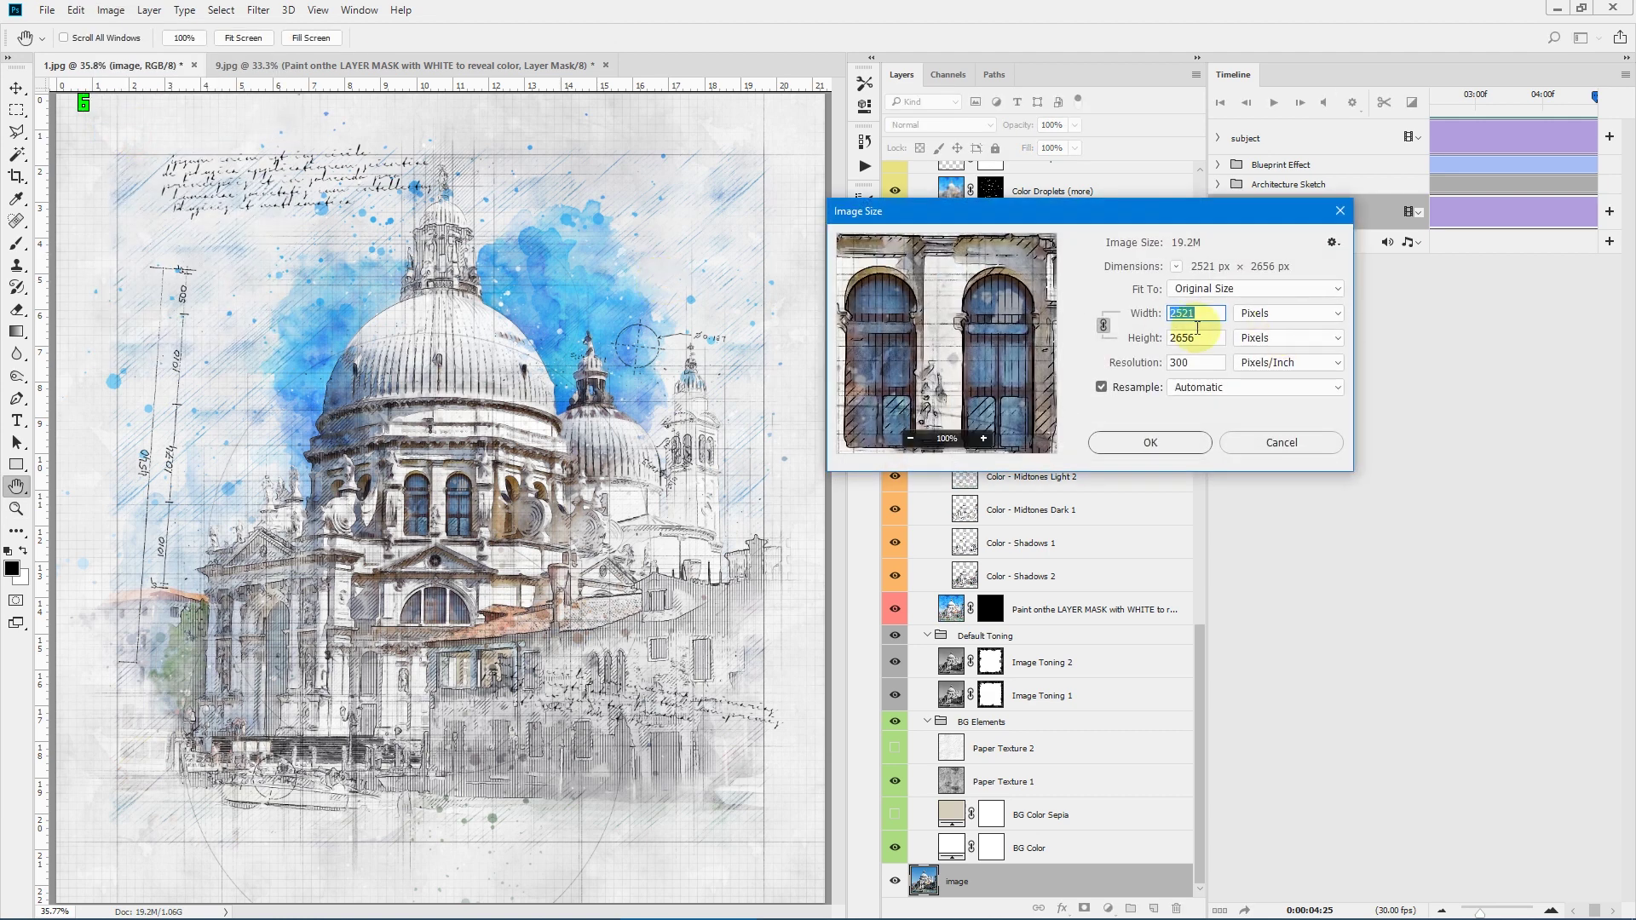
double_click(1189, 362)
text(72)
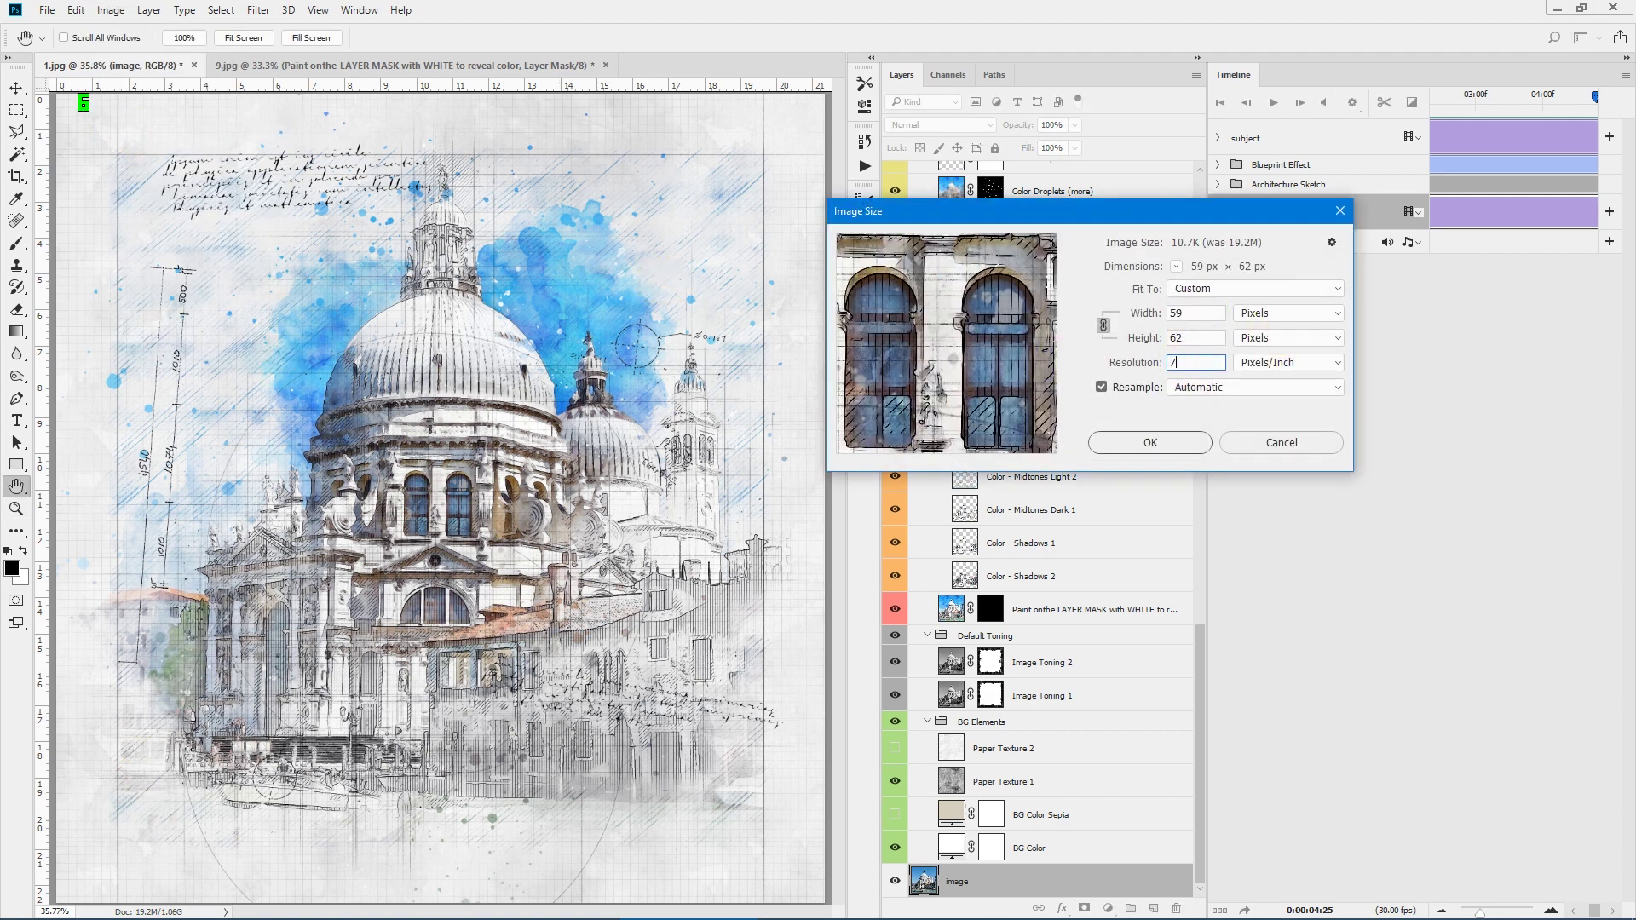
double_click(1197, 313)
text(800)
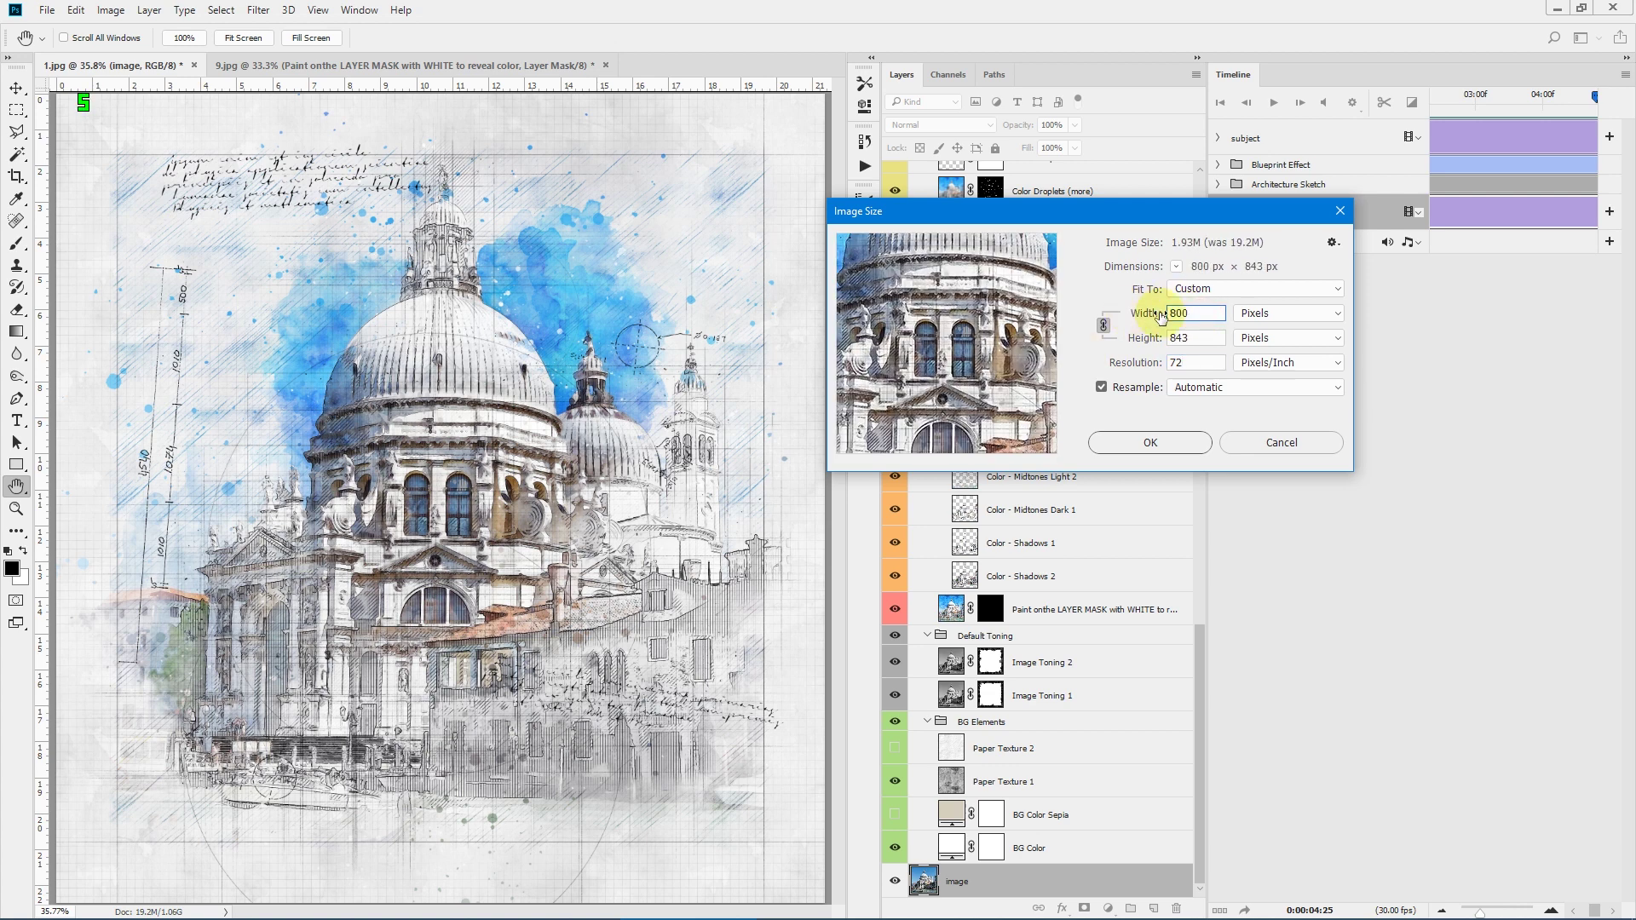
click(1151, 442)
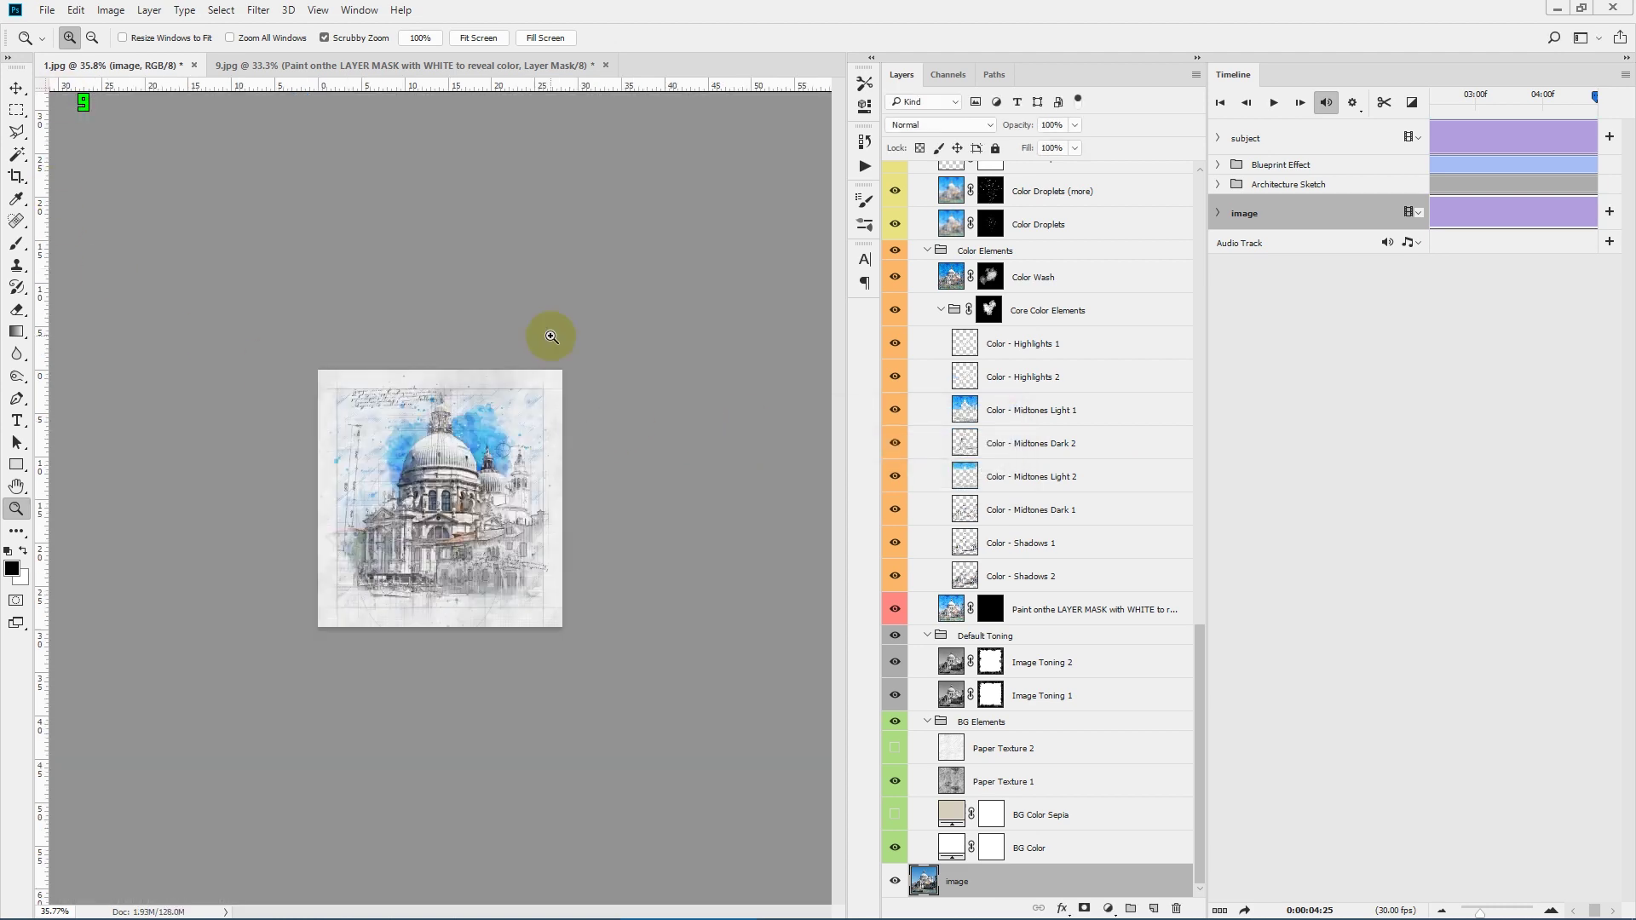
Step: Start a Save for Web (Legacy) export of the animation and set the file format to GIF
click(47, 10)
mouse_move(81, 239)
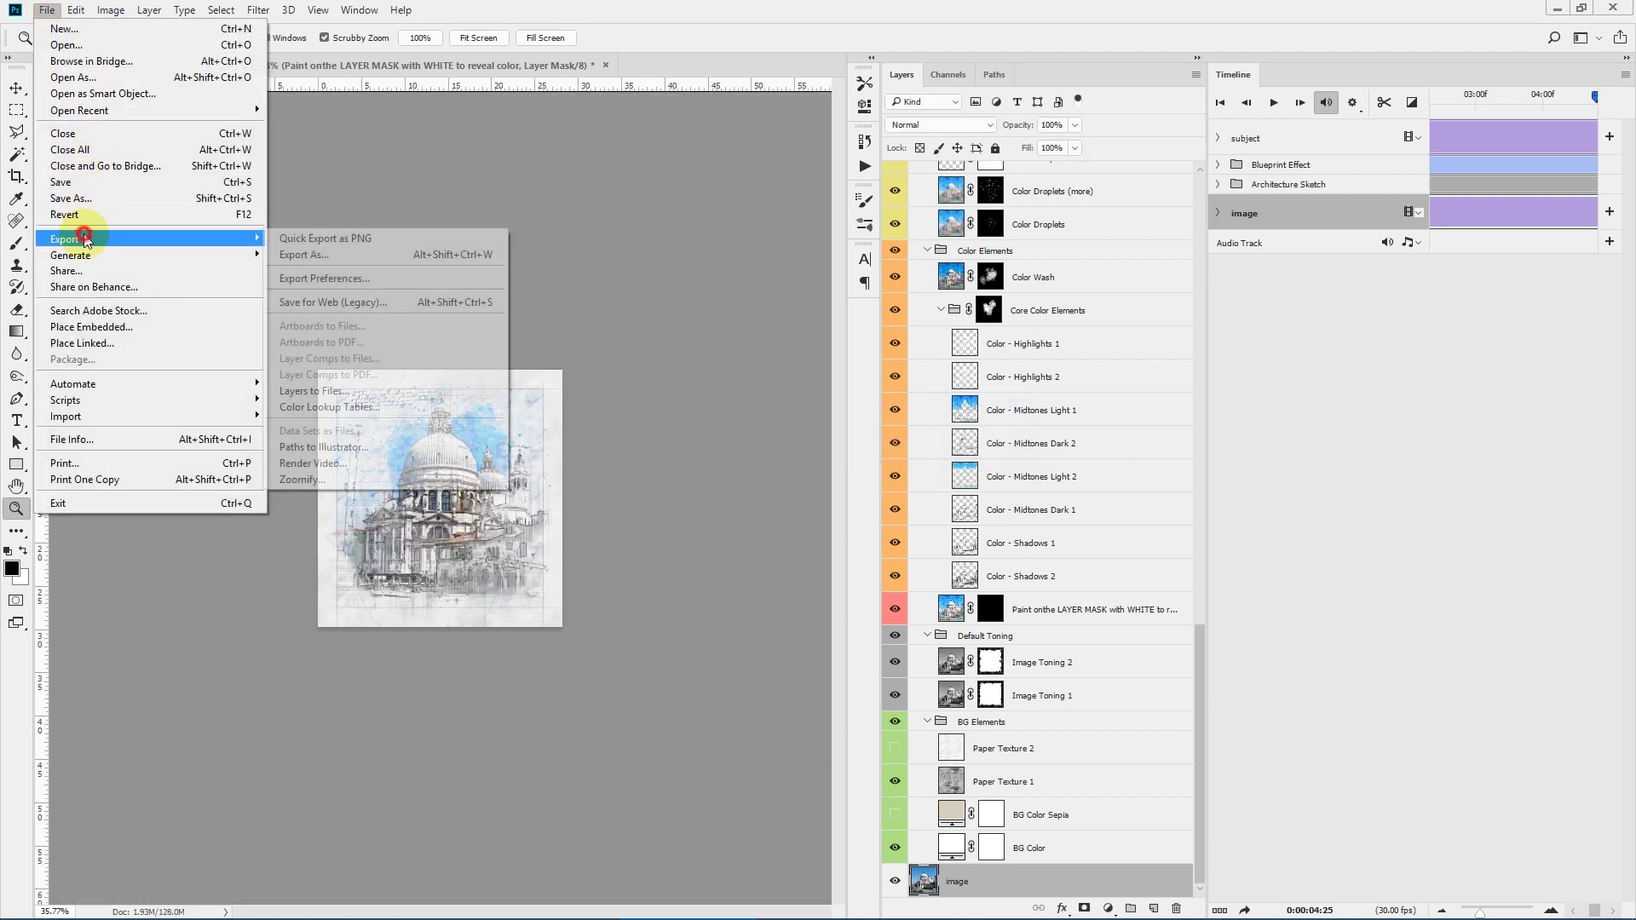
click(347, 302)
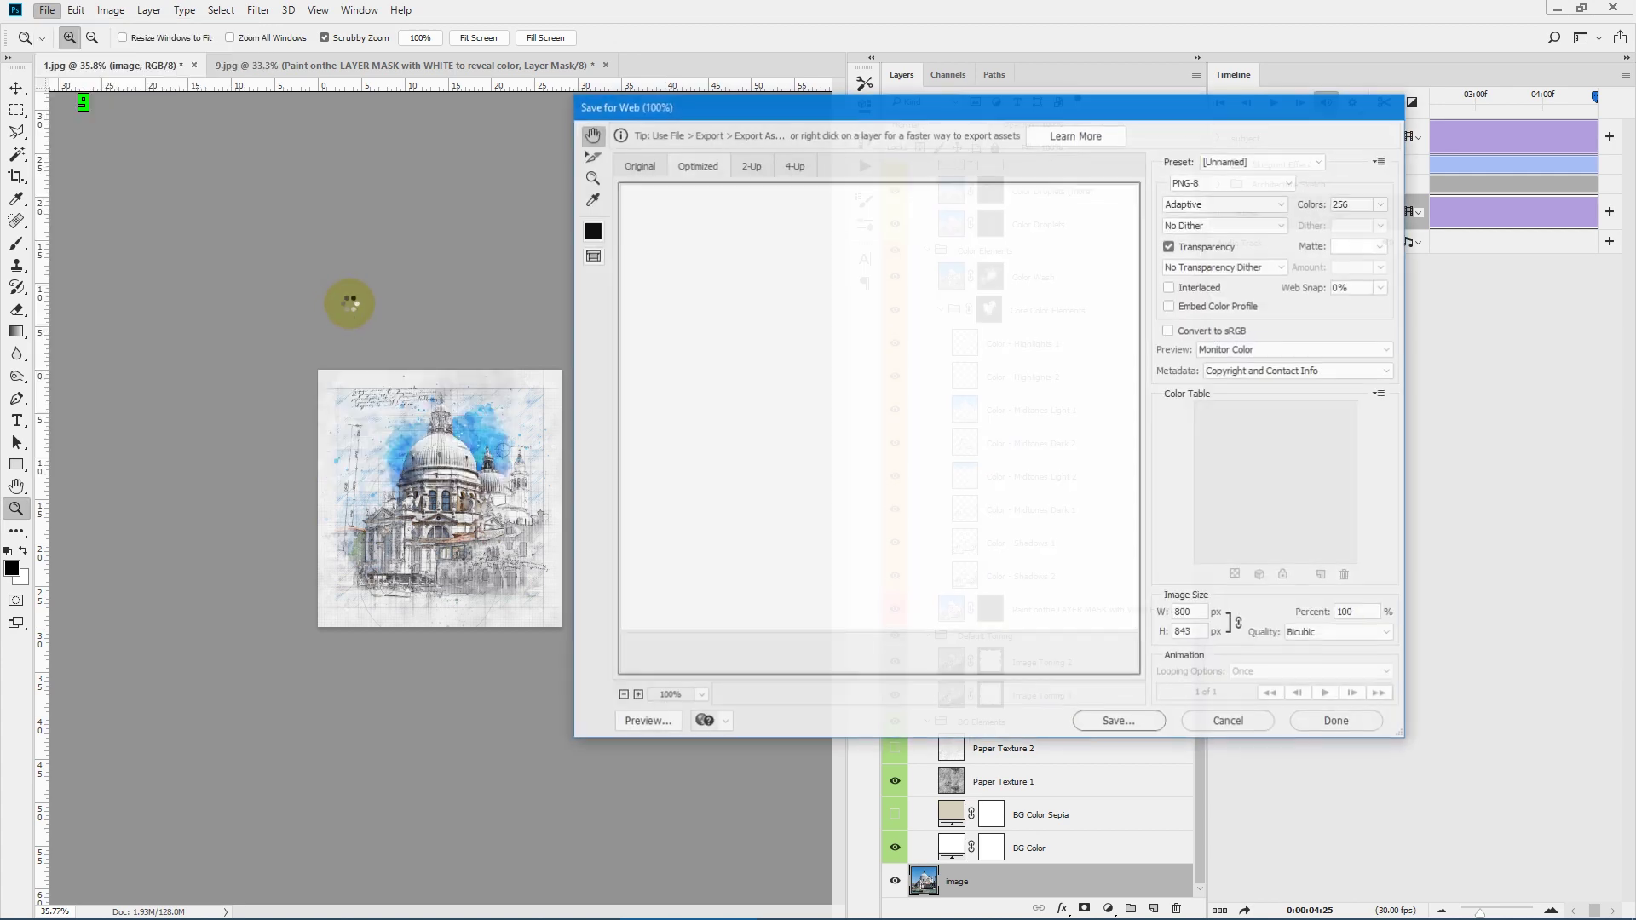
click(1217, 184)
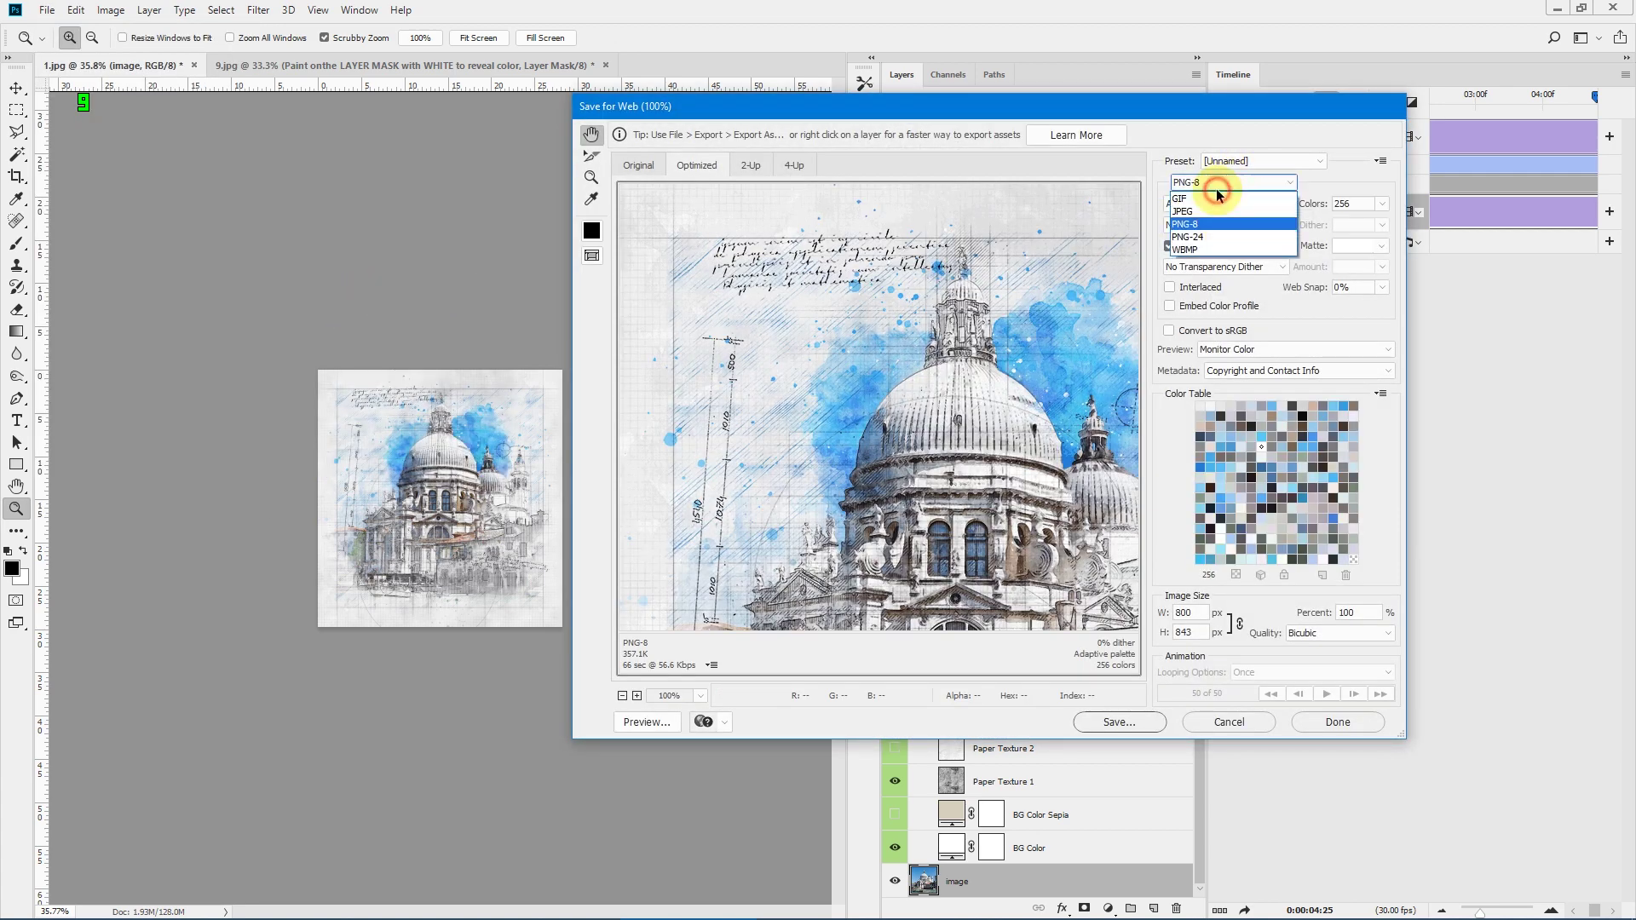
click(1228, 199)
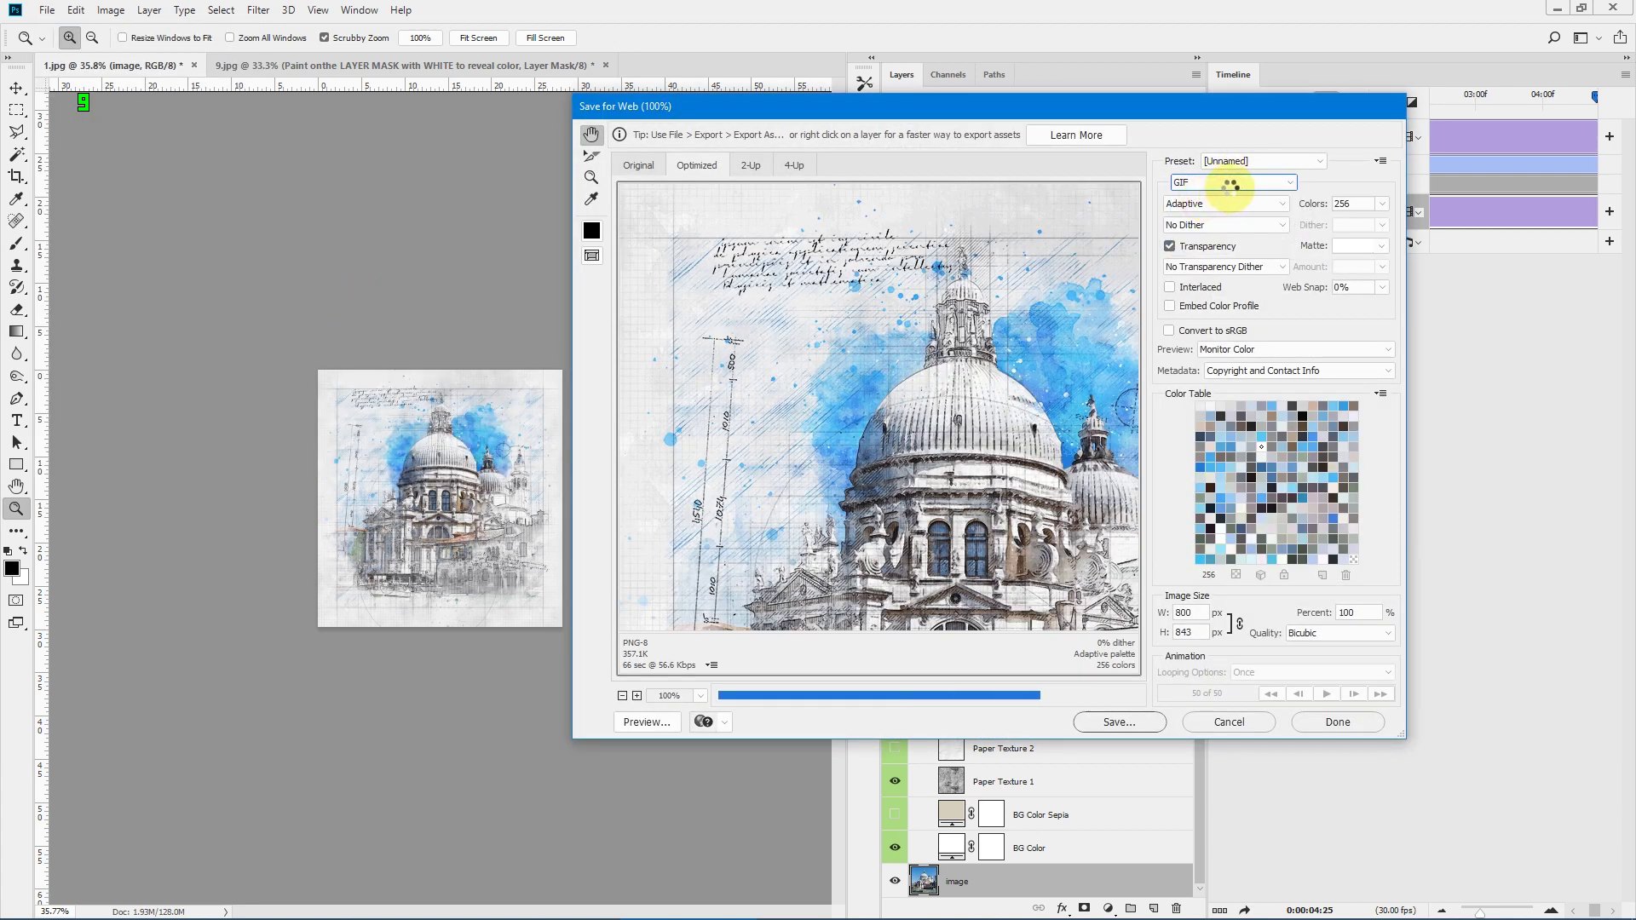
Step: Keep the GIF's Adaptive palette, set its dither to Noise, and toggle transparency off and back on
click(1211, 204)
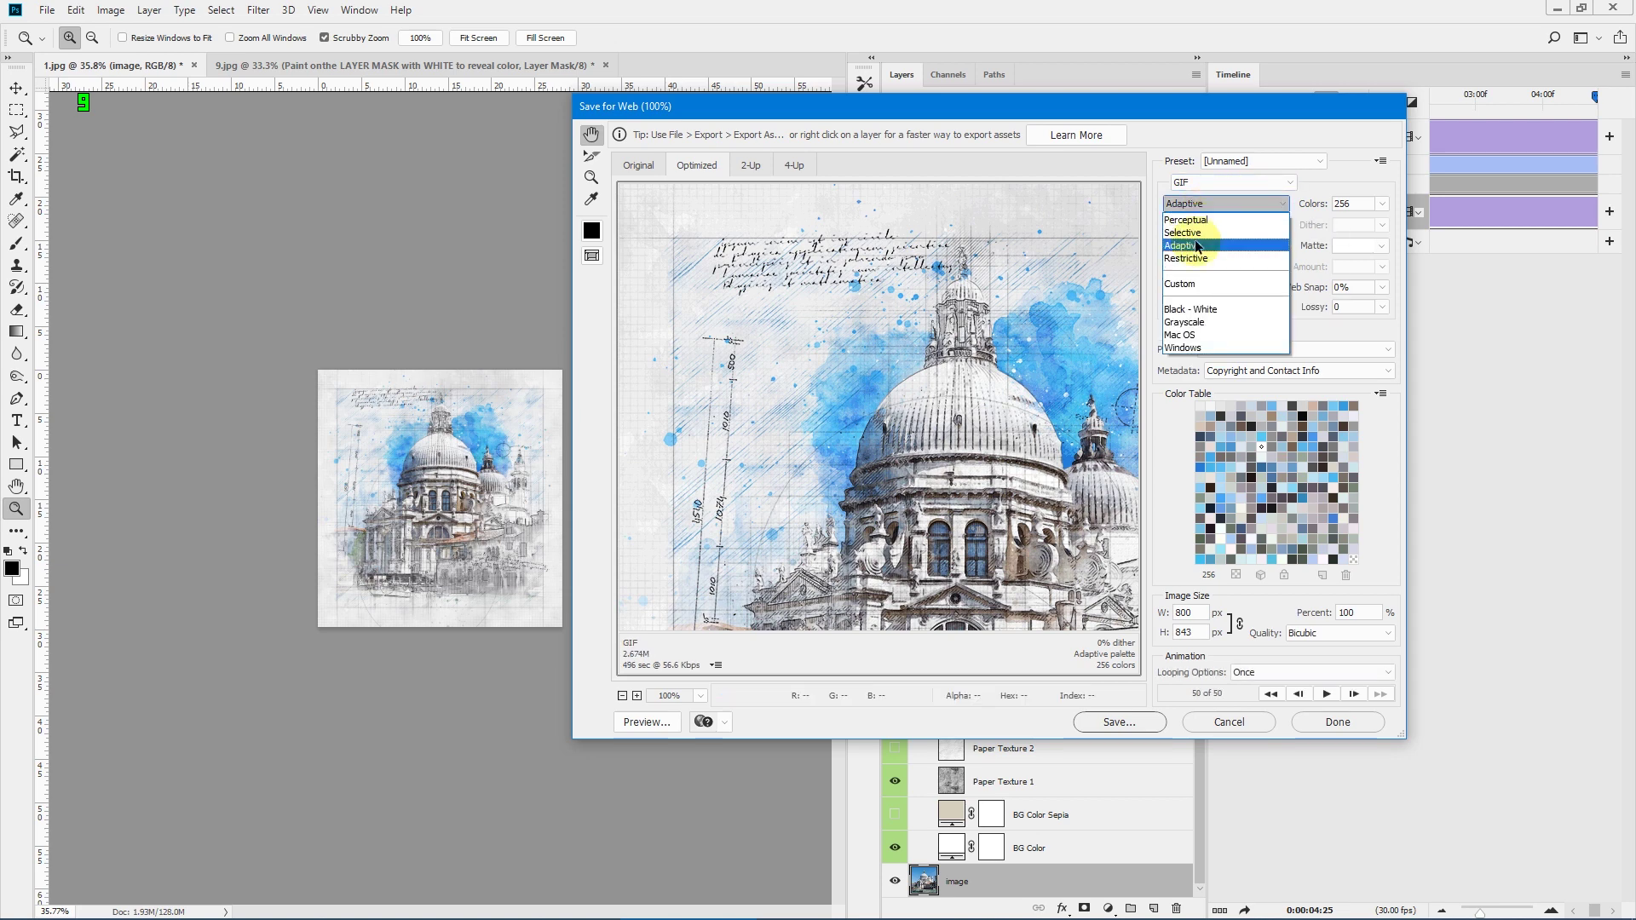
click(1193, 244)
click(1202, 225)
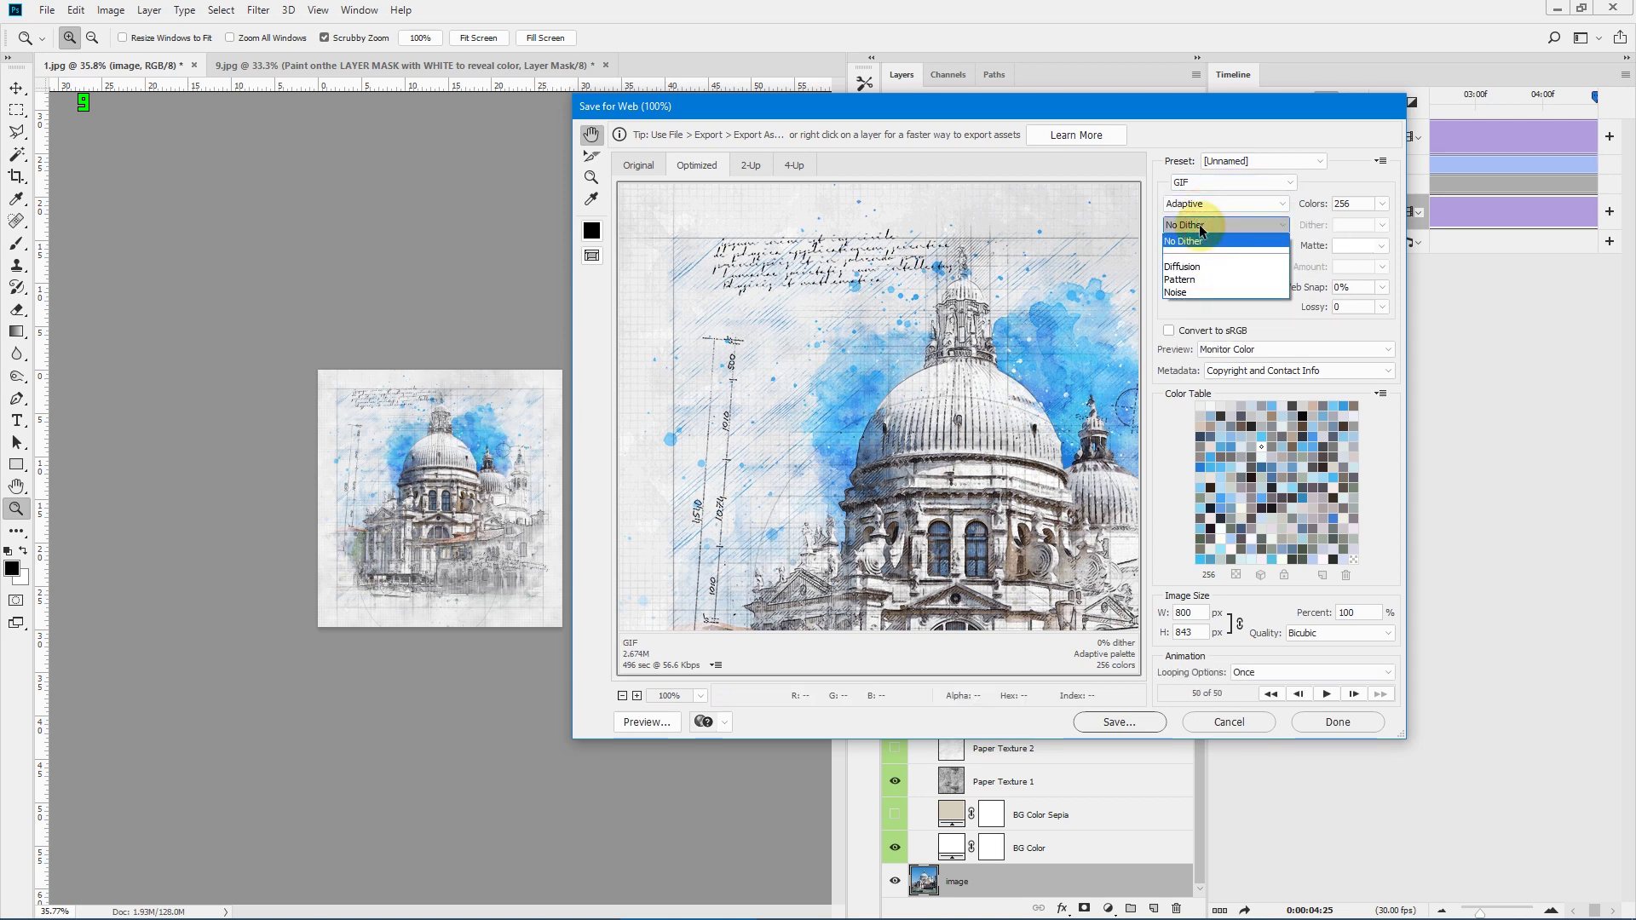
click(1183, 293)
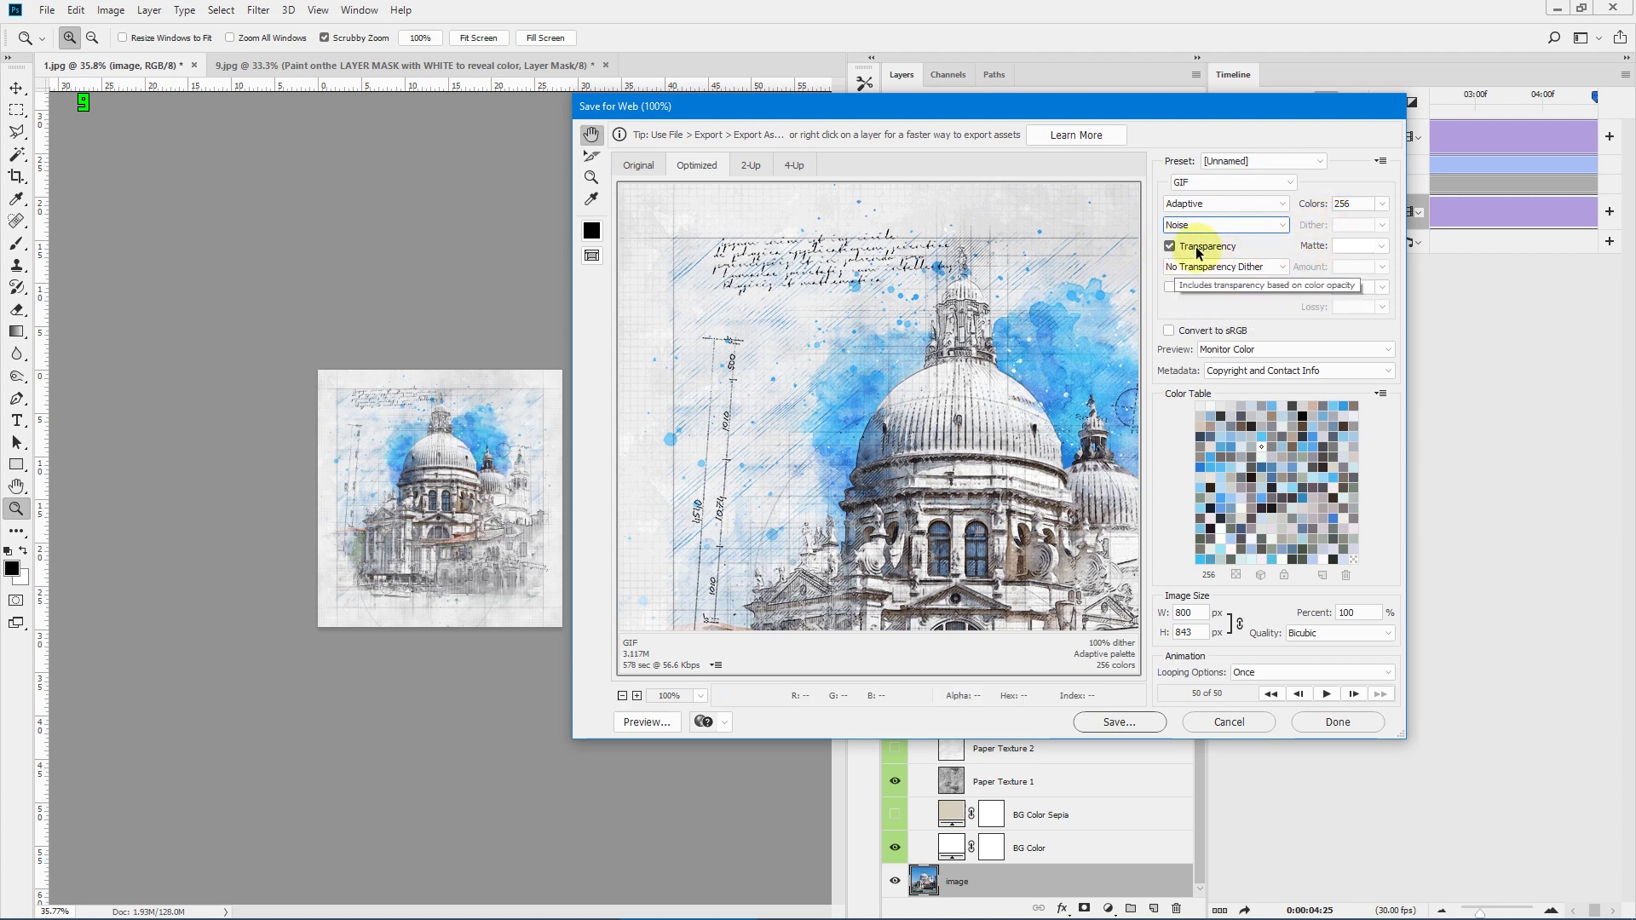
click(1170, 247)
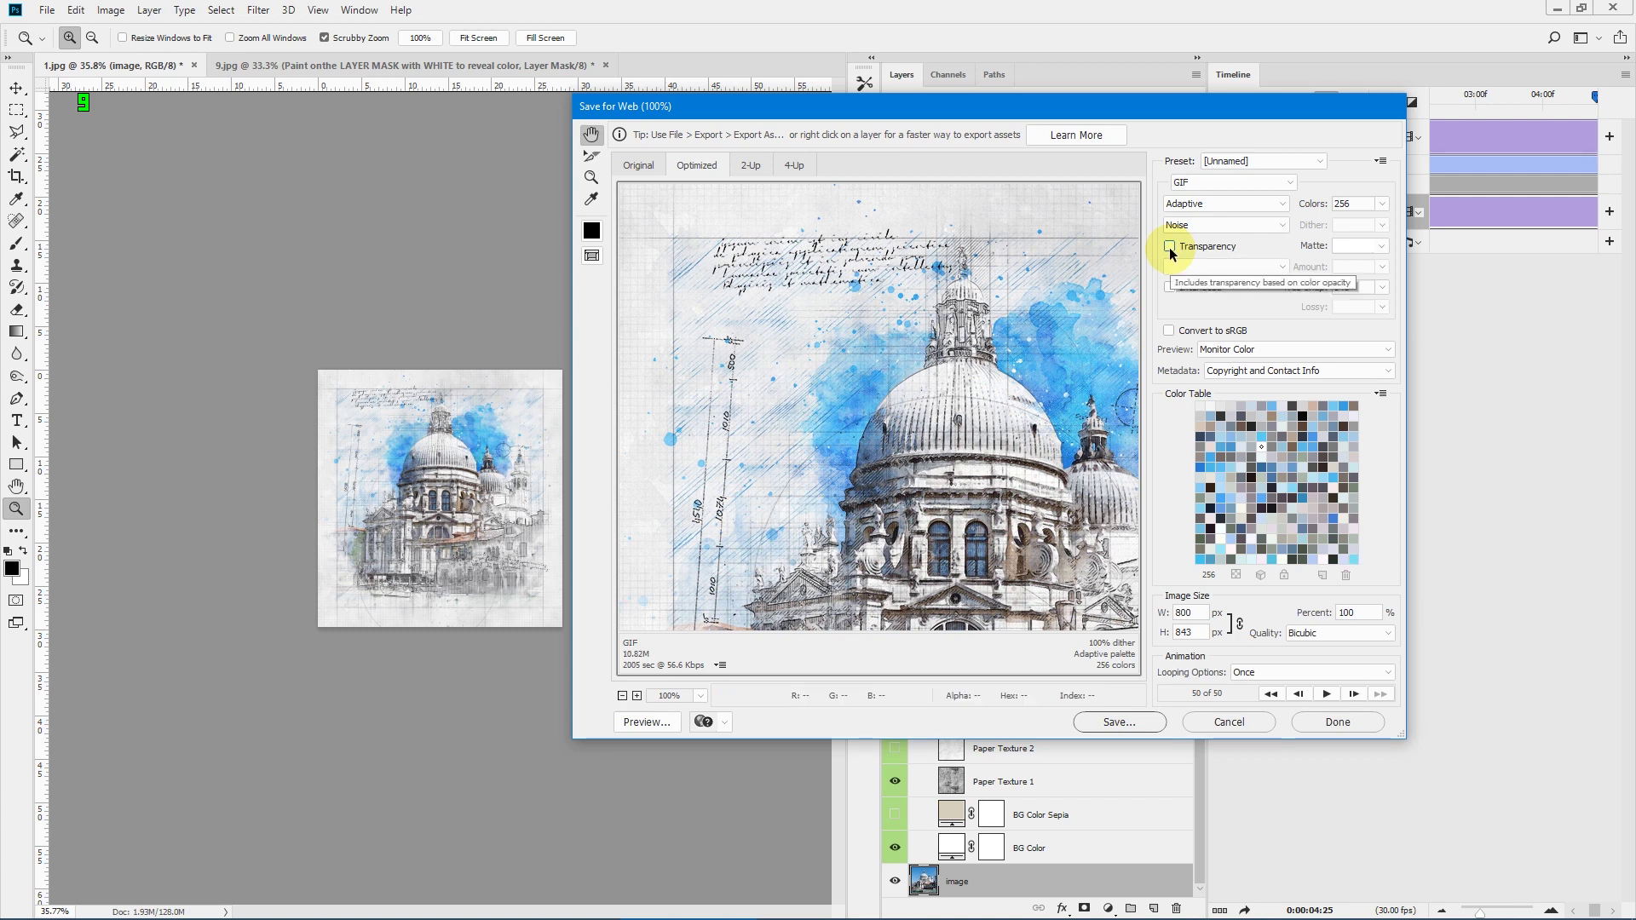
click(1171, 247)
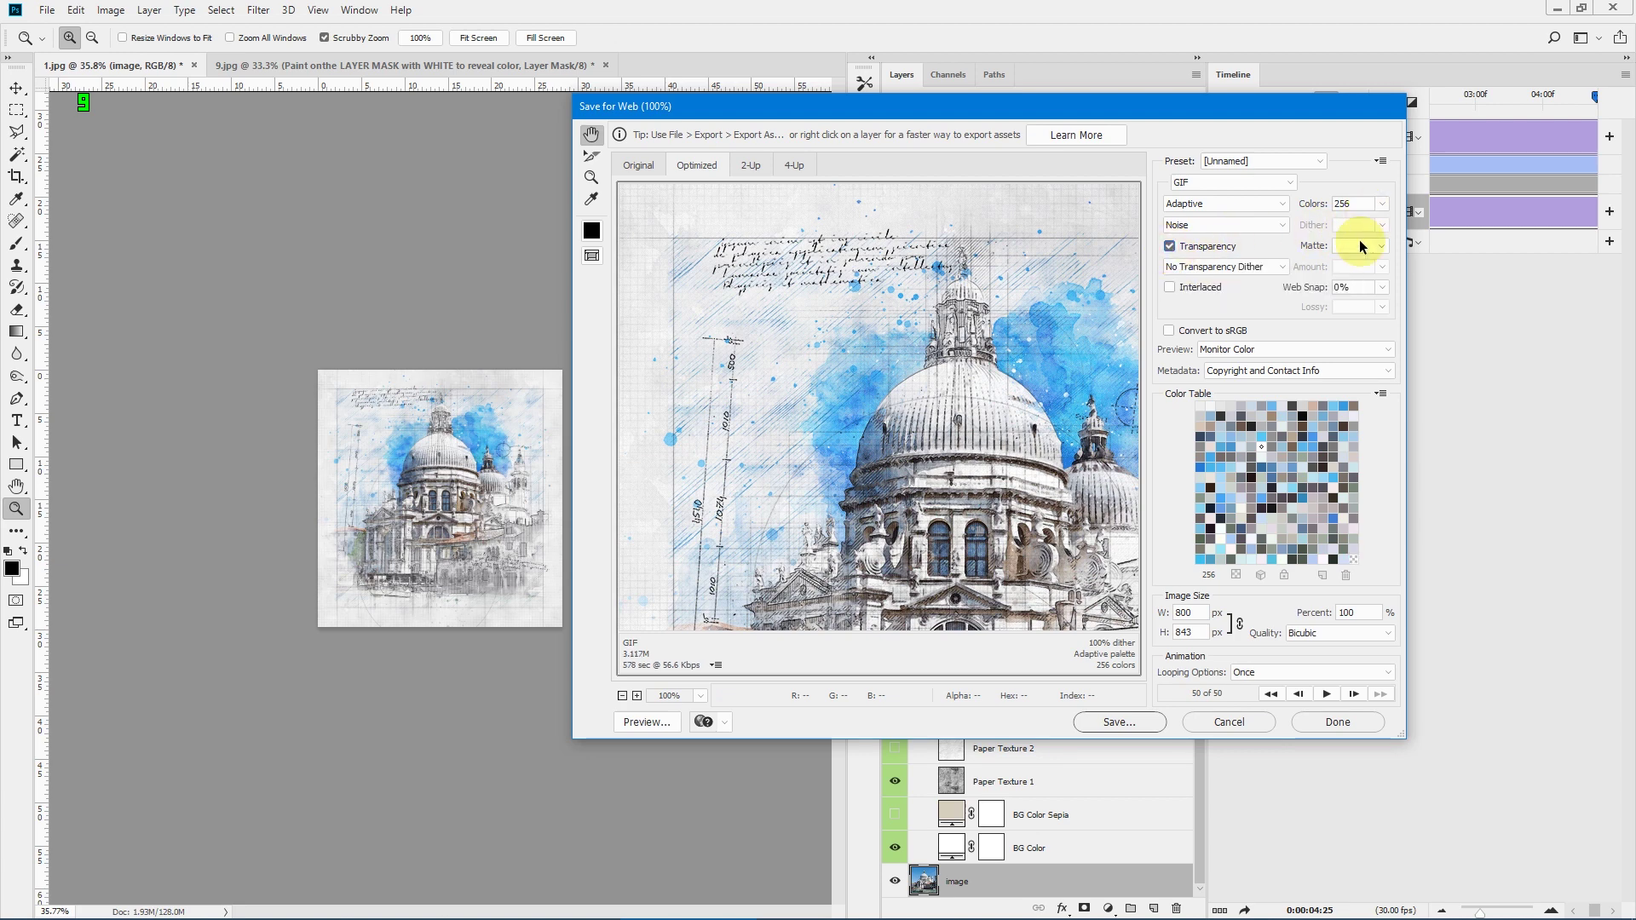
drag(985, 436, 917, 332)
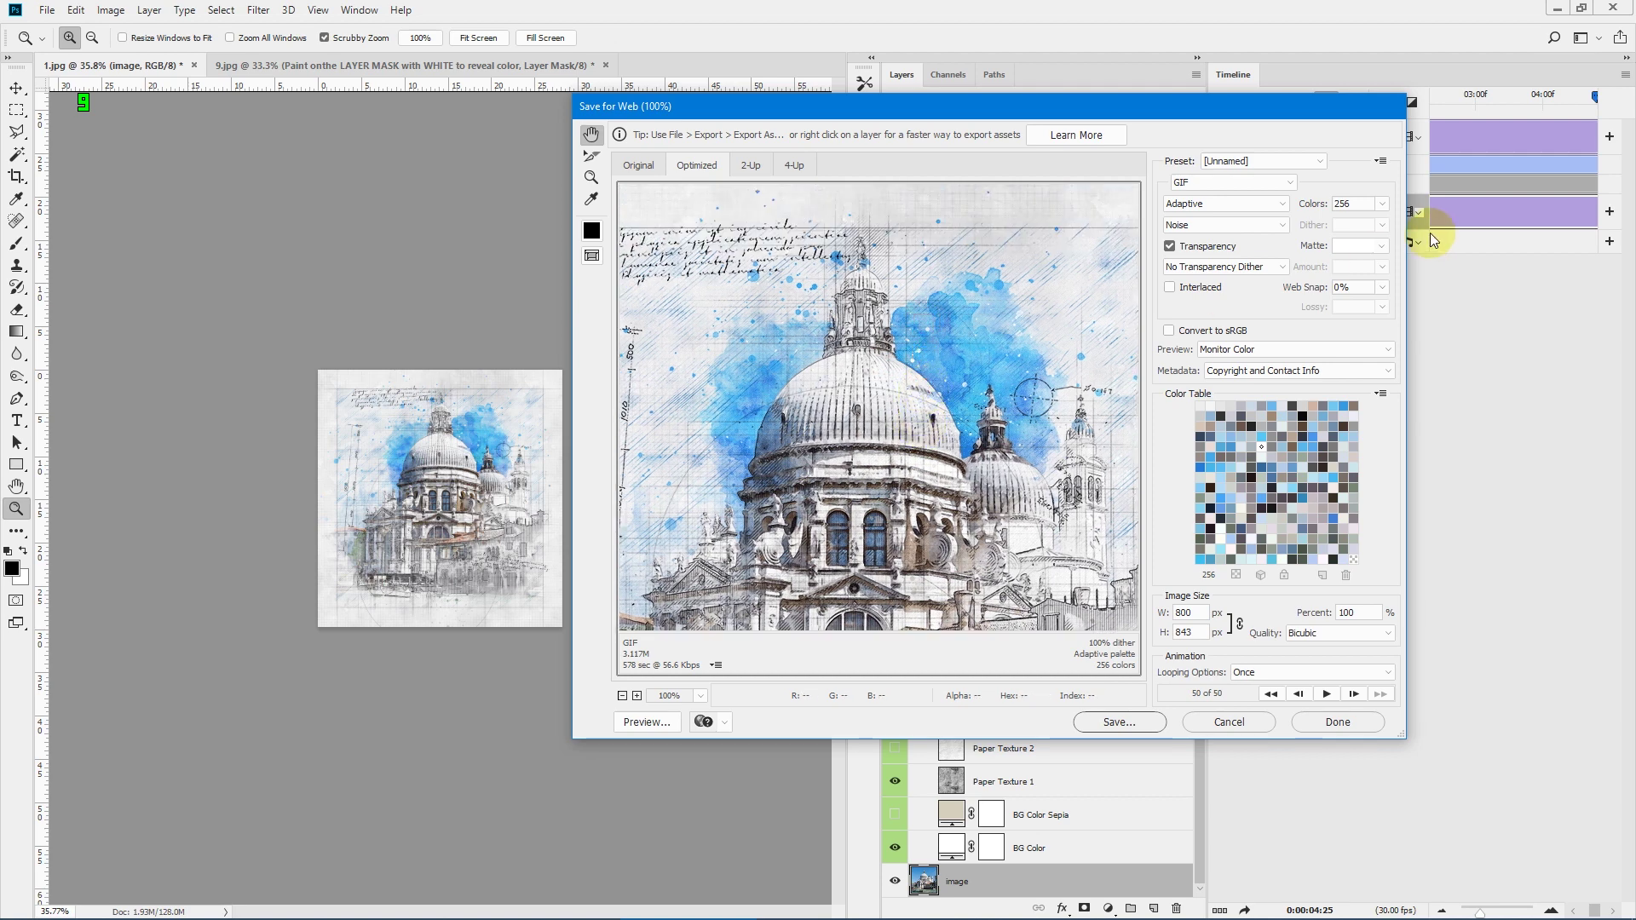
Step: Try limiting the GIF to 128 colors, then return the color count to 256
click(1385, 202)
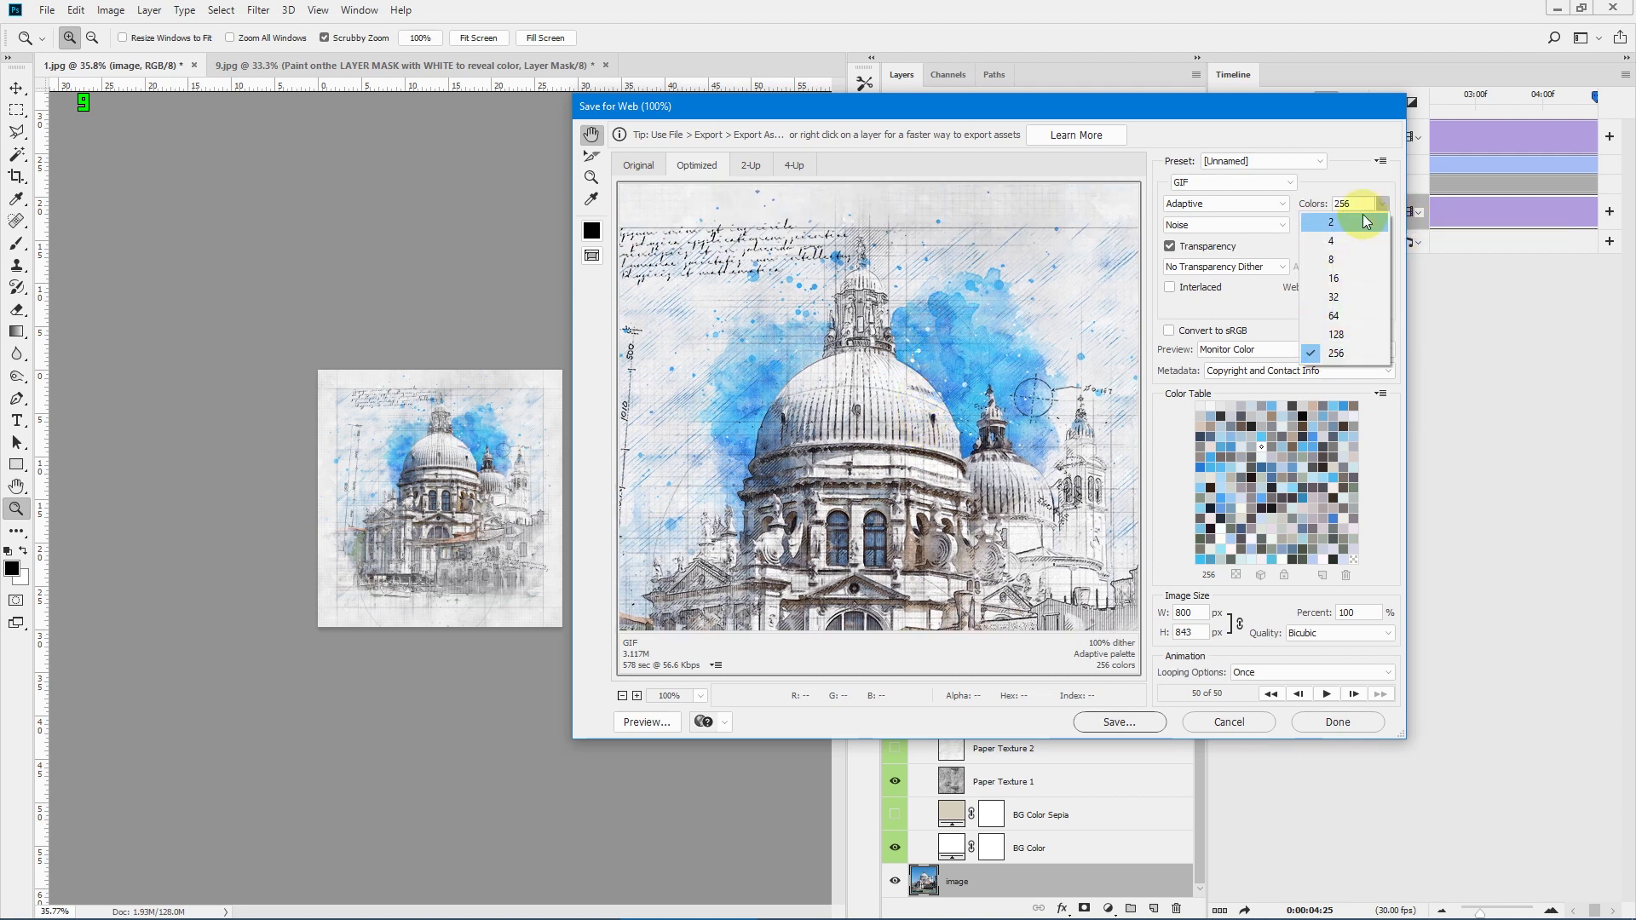
click(1343, 354)
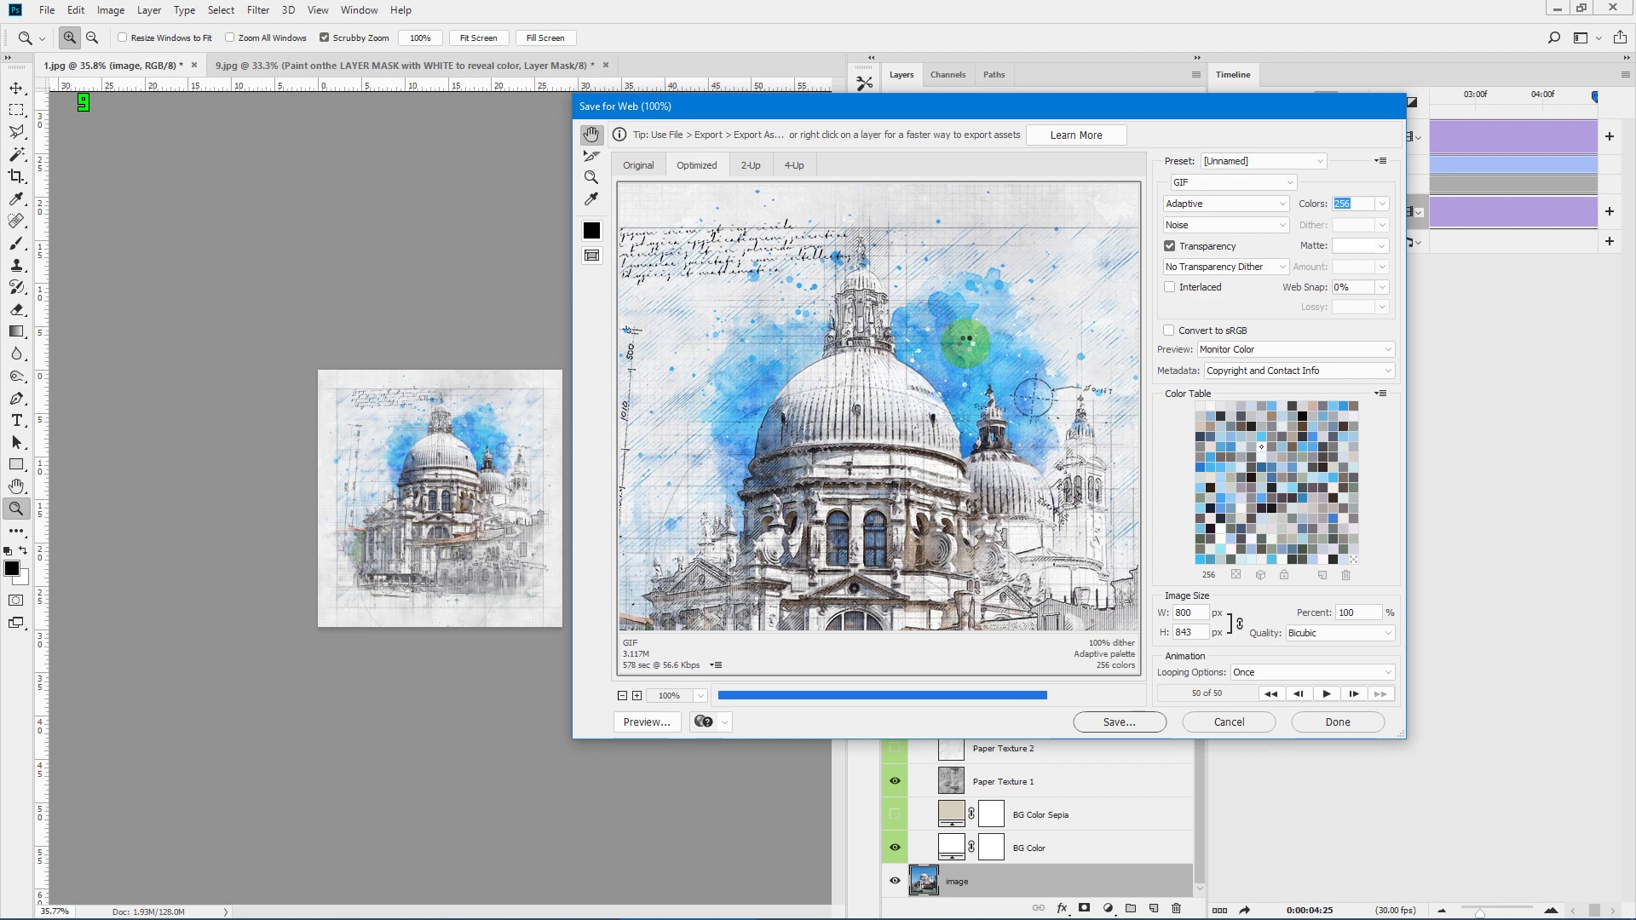
text(128)
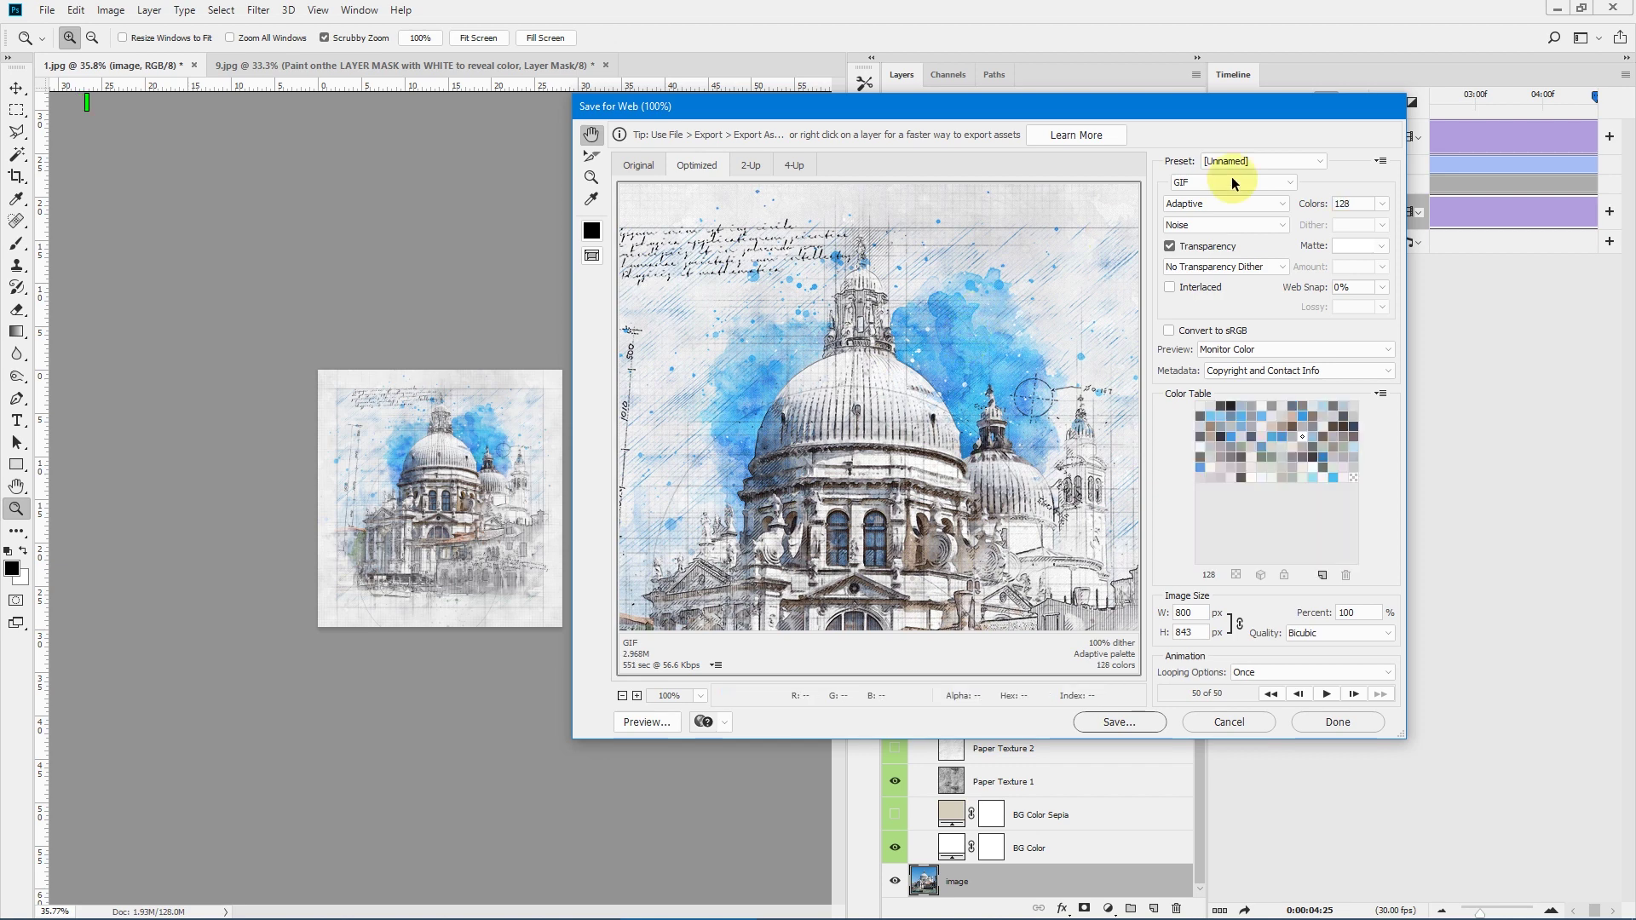
click(1382, 203)
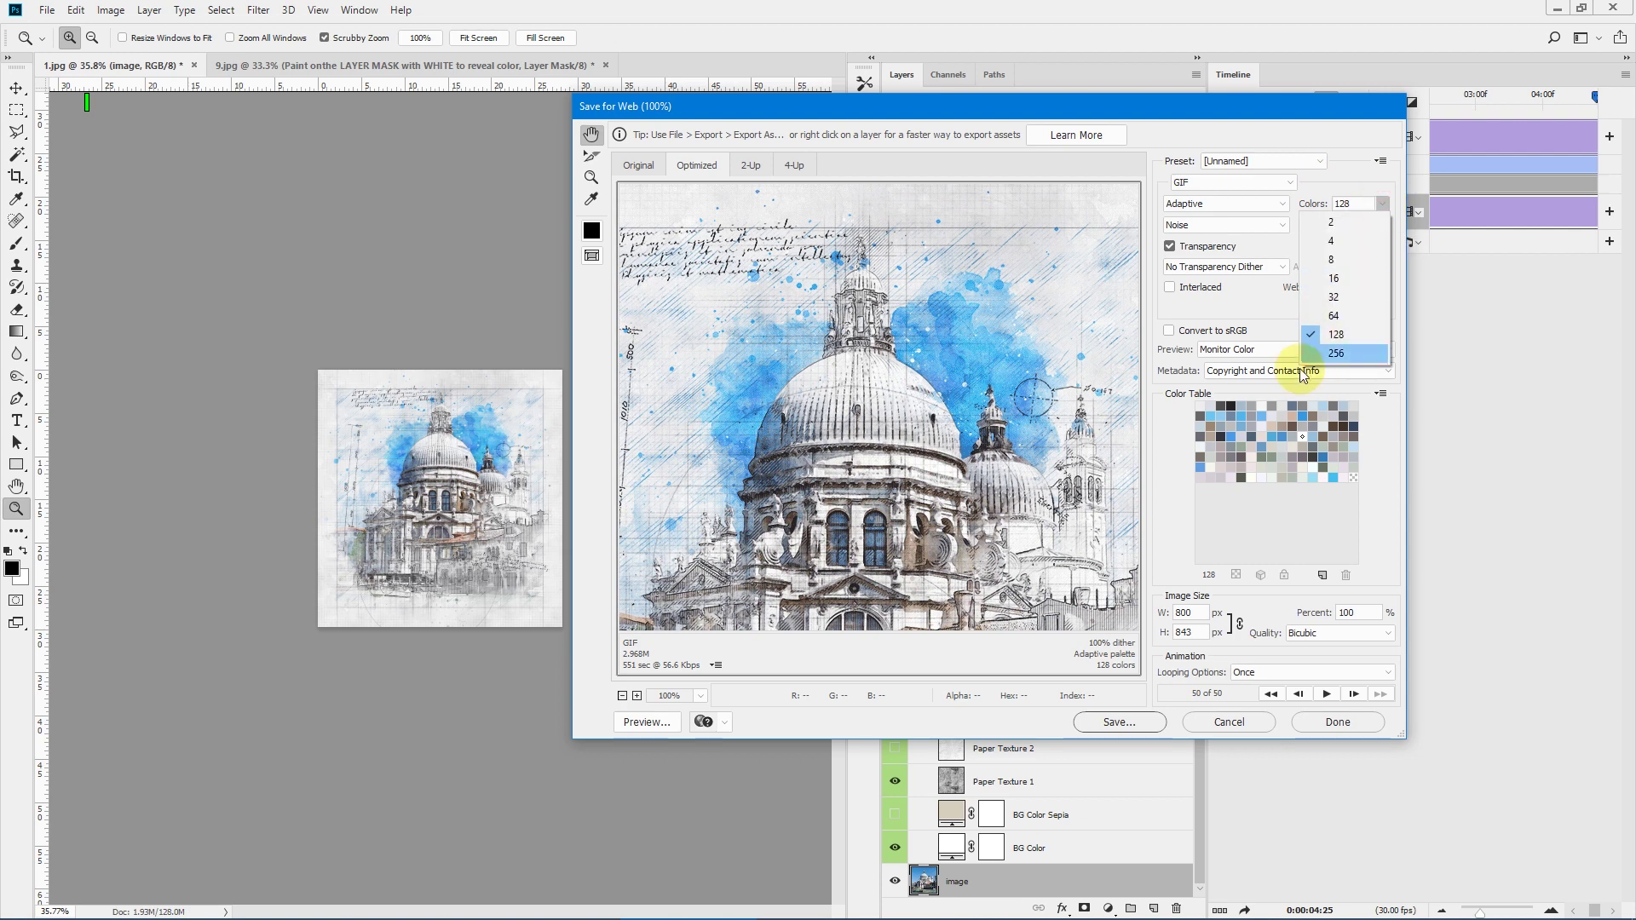
click(1323, 350)
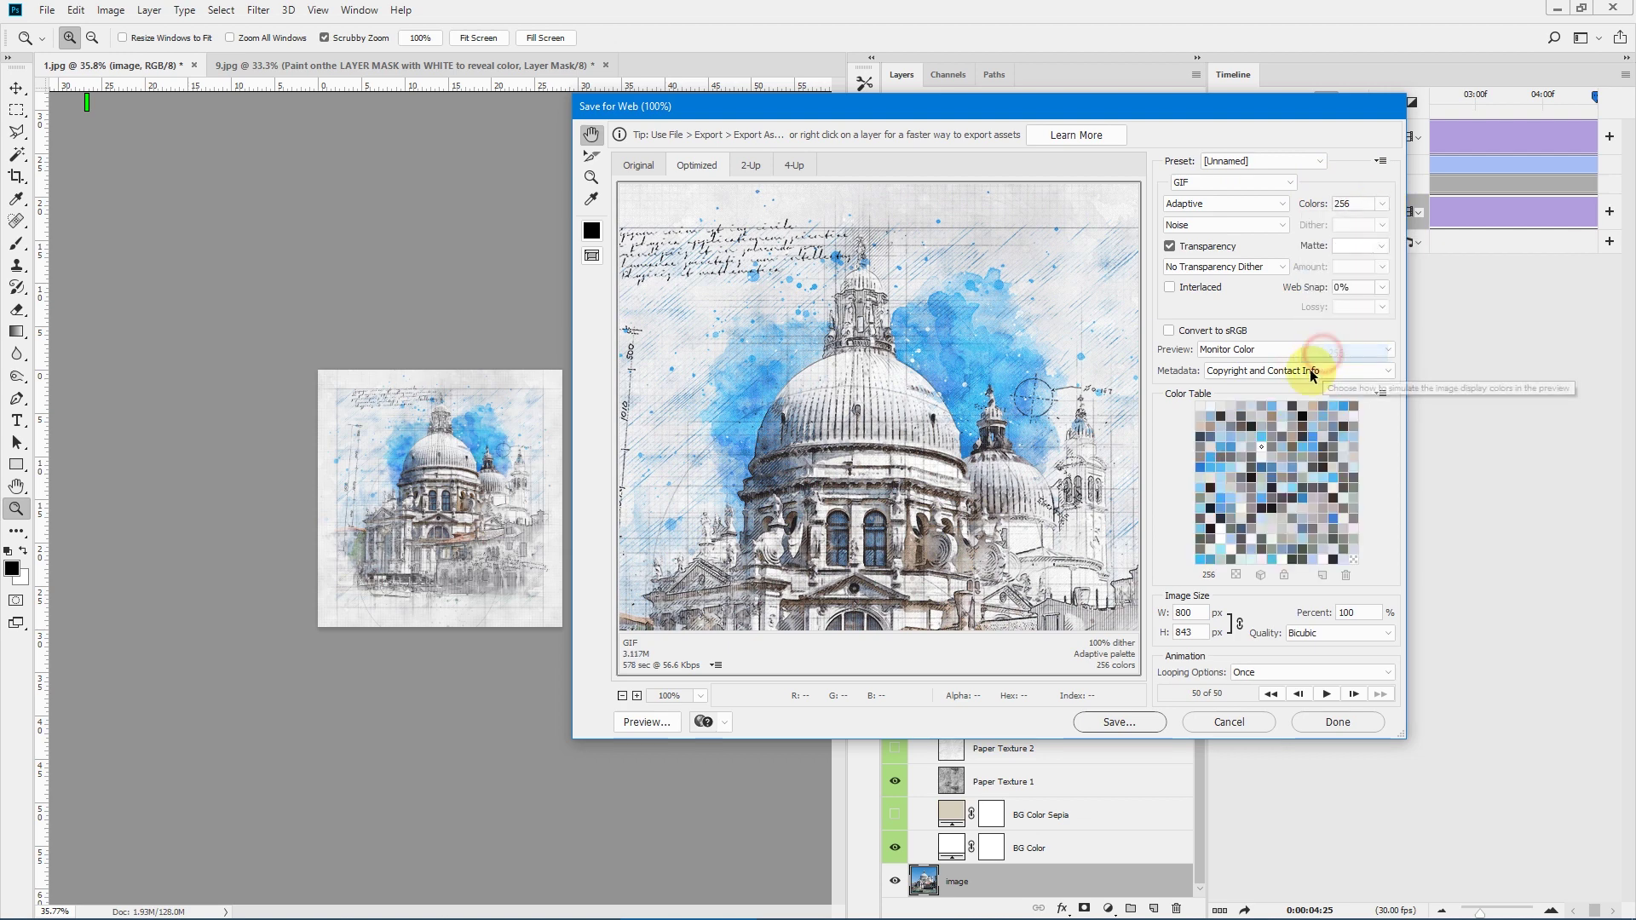
Step: Set the animation to loop Forever and save it as 1.gif in the test folder inside 1080 ARCHITECTURE 2
click(1254, 672)
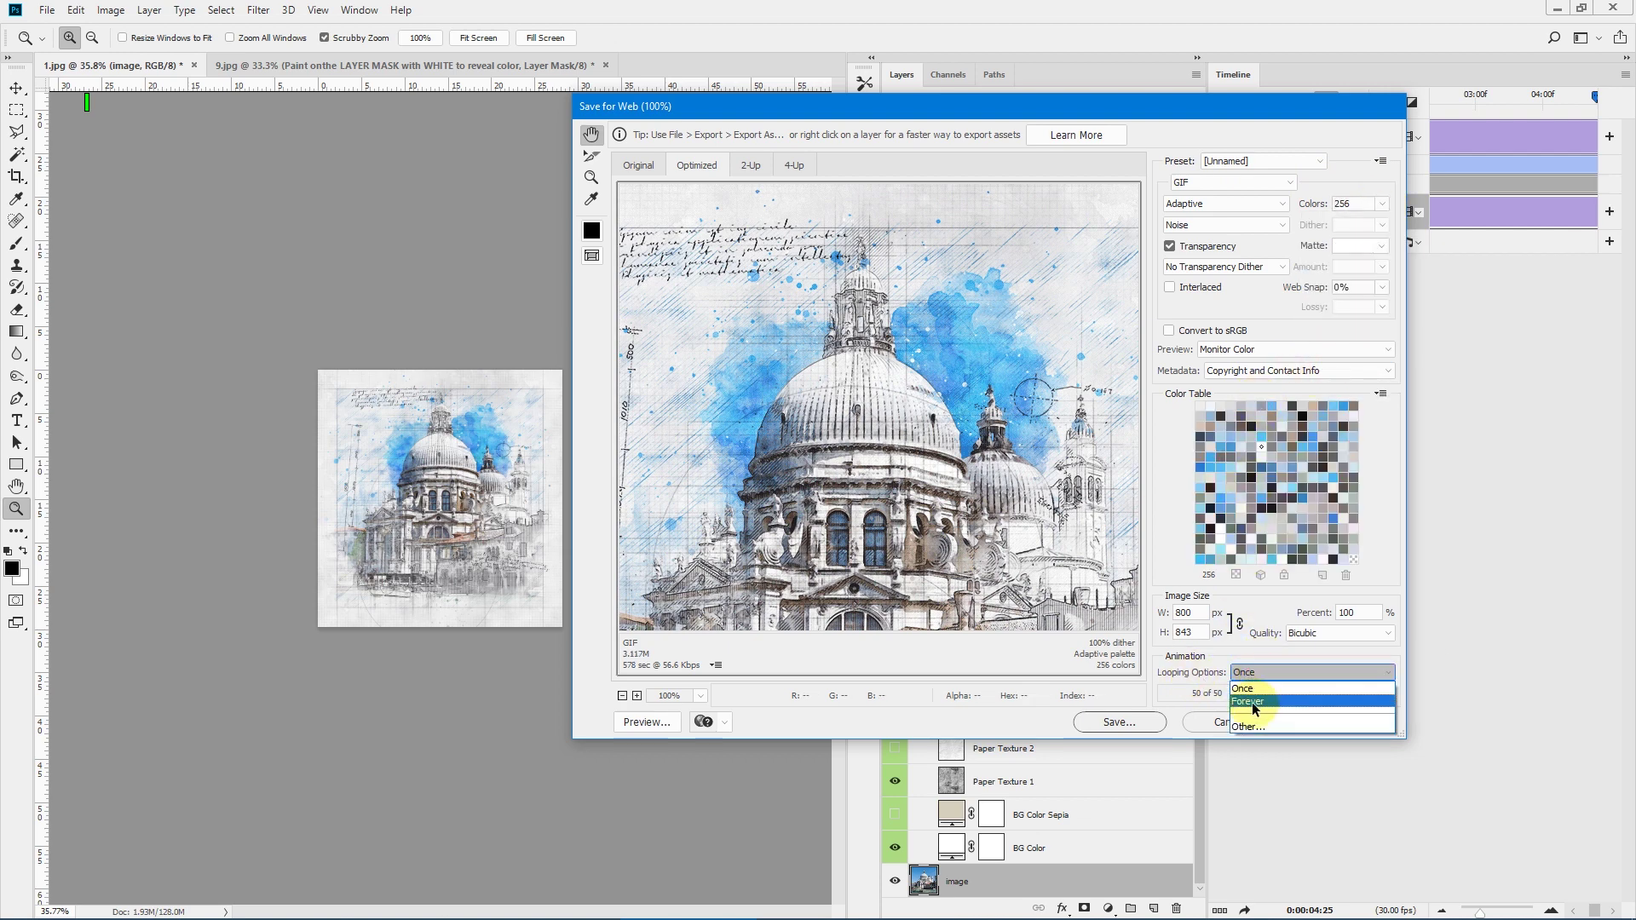
click(1255, 702)
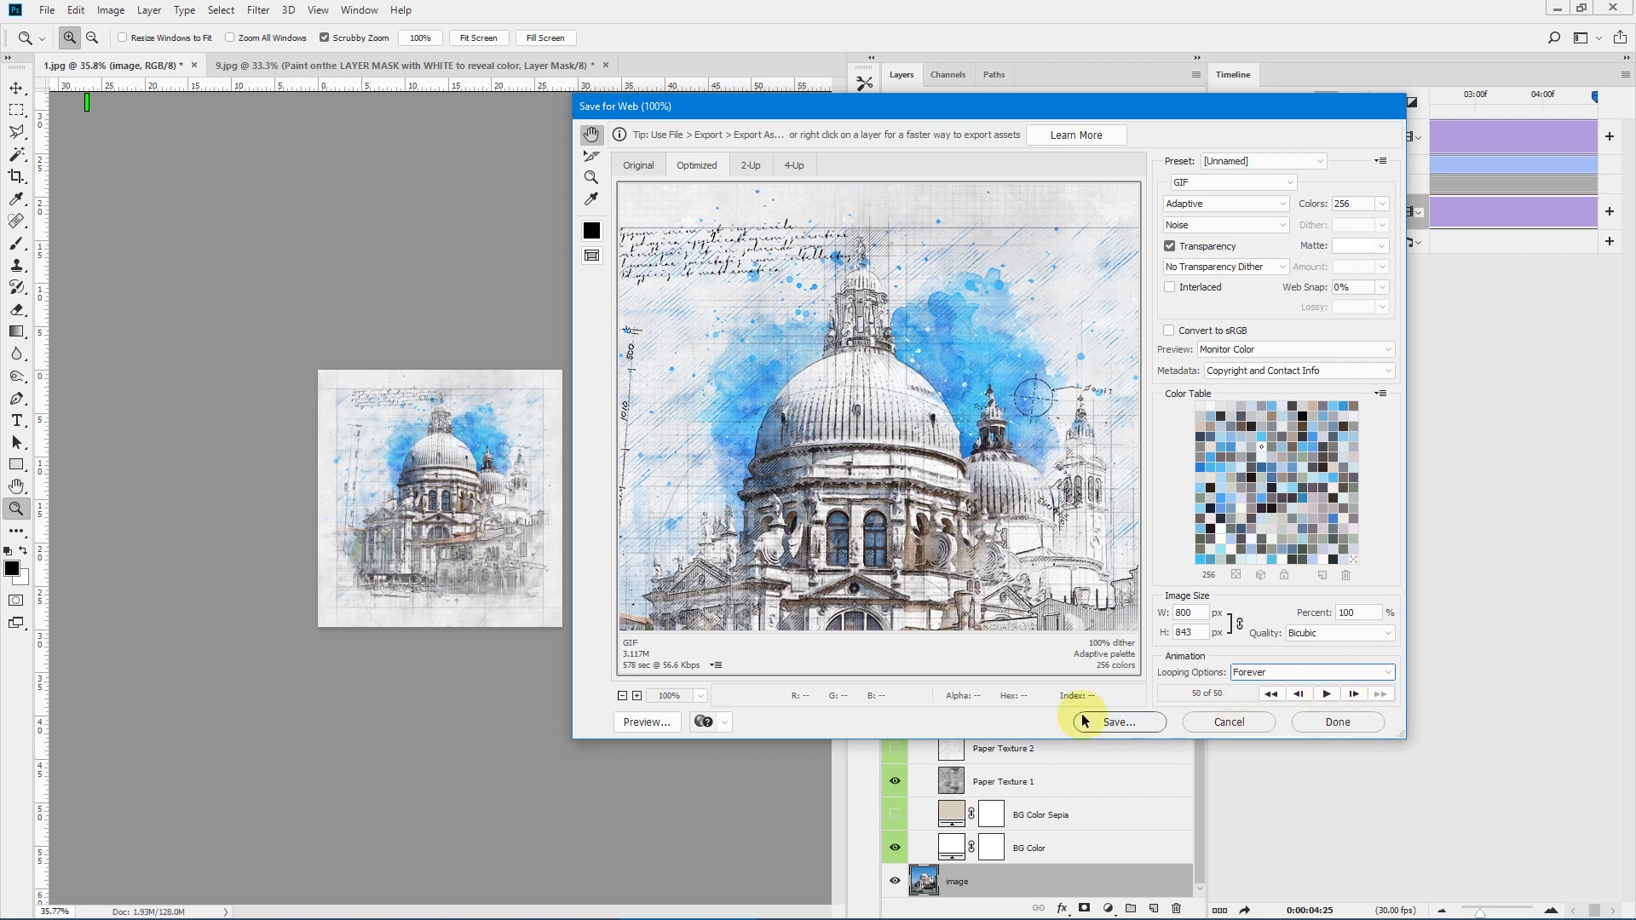
click(1132, 724)
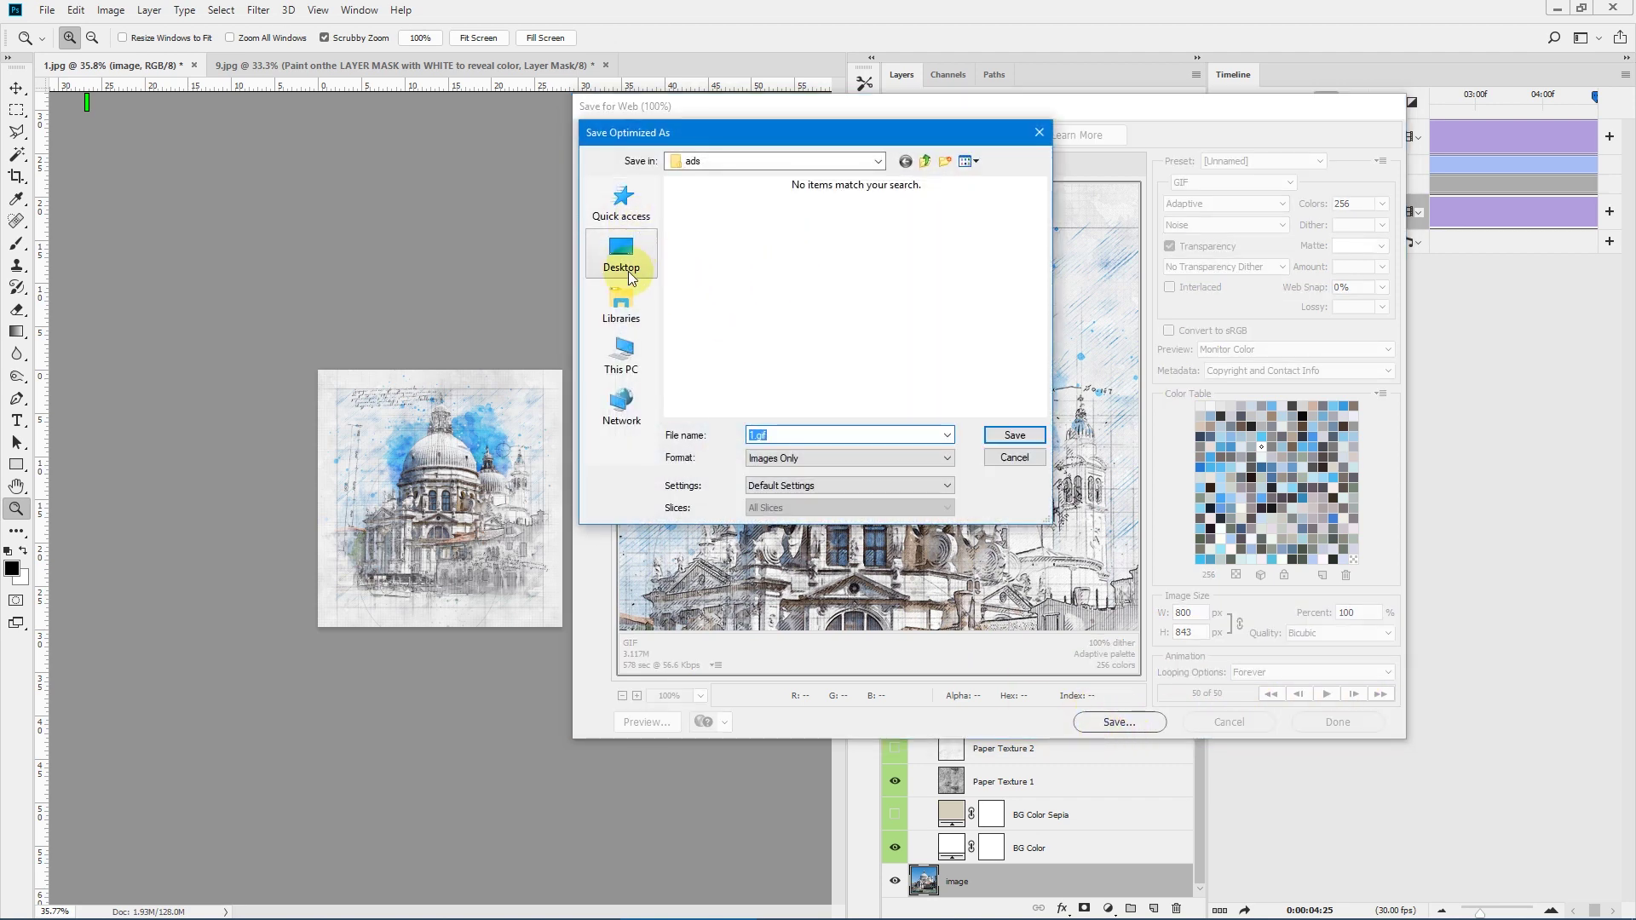
click(622, 201)
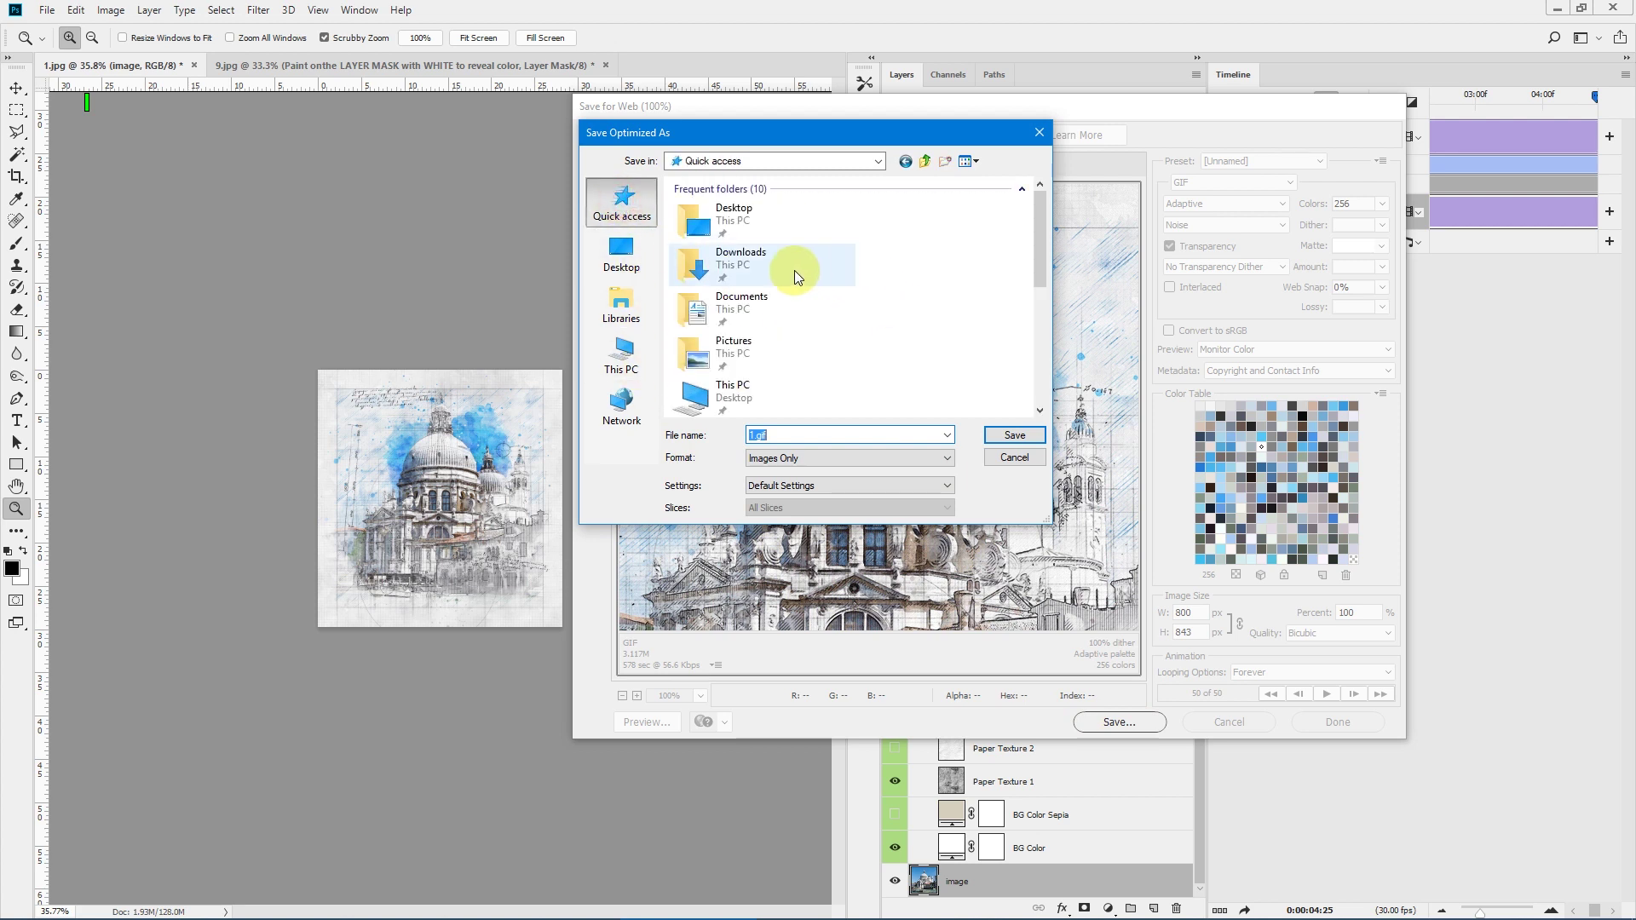
scroll(817, 300, up, 2)
double_click(764, 310)
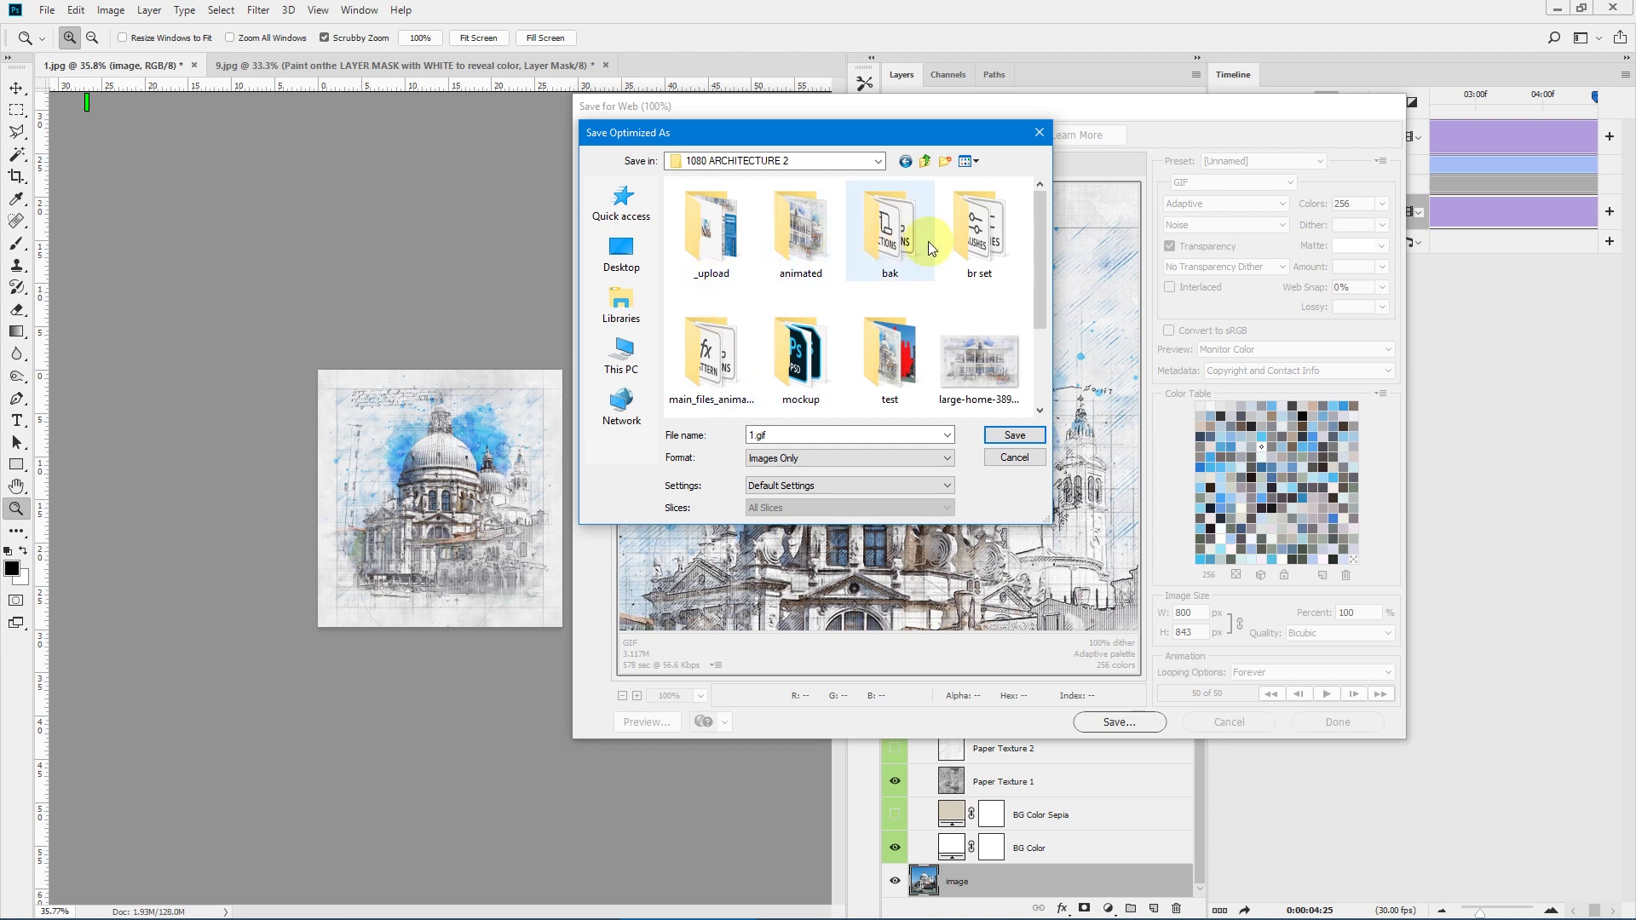
double_click(890, 350)
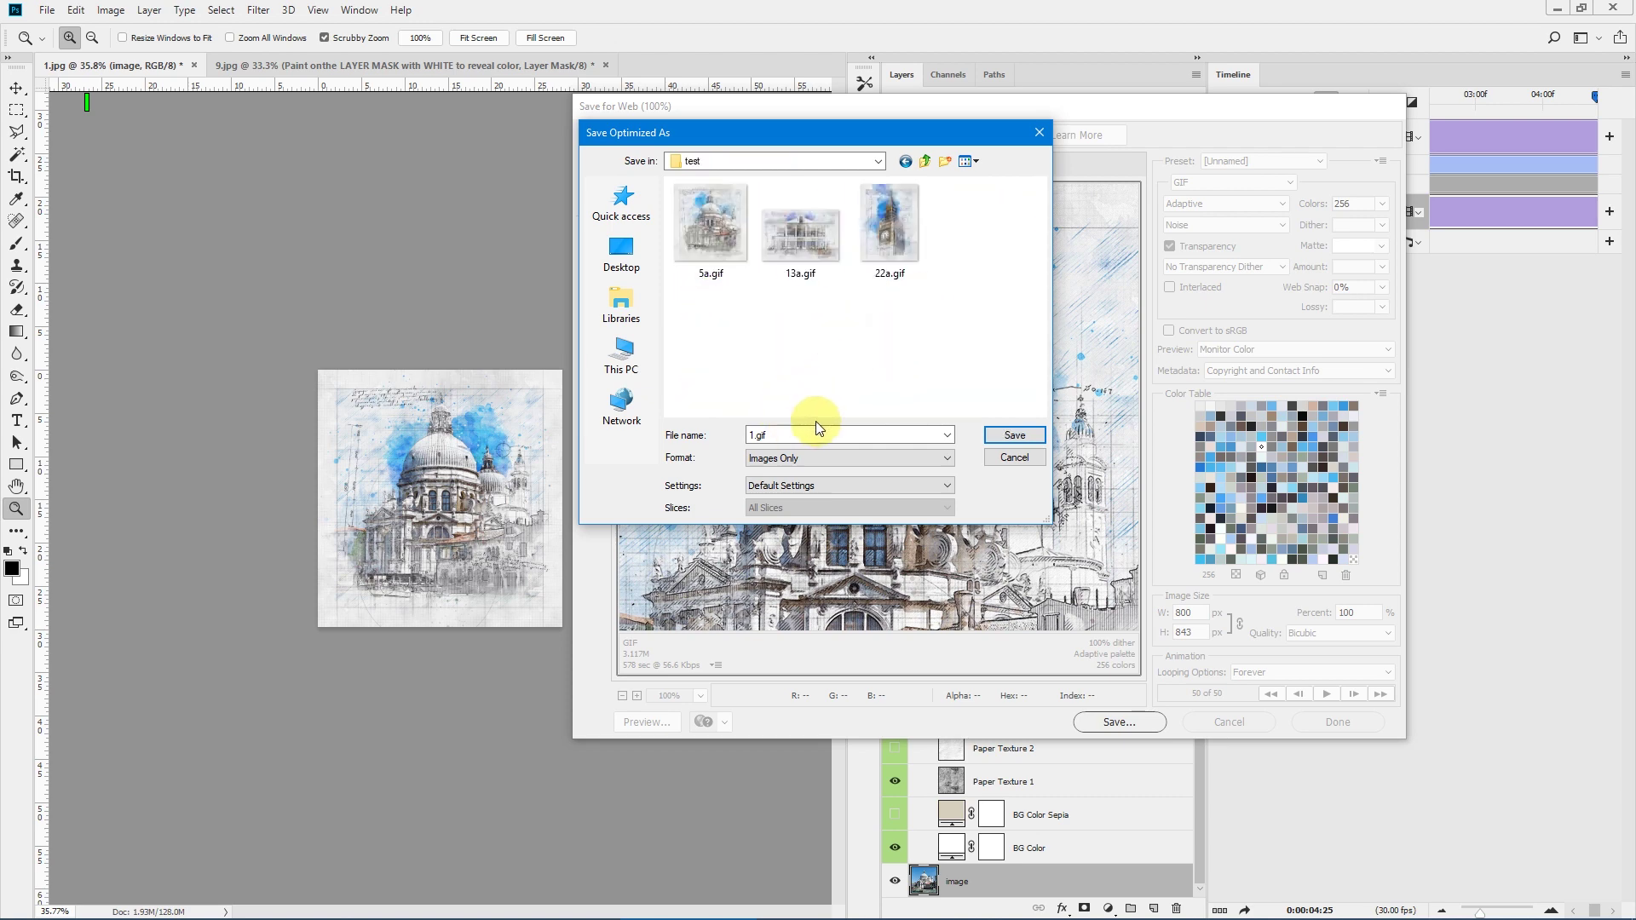
click(1013, 434)
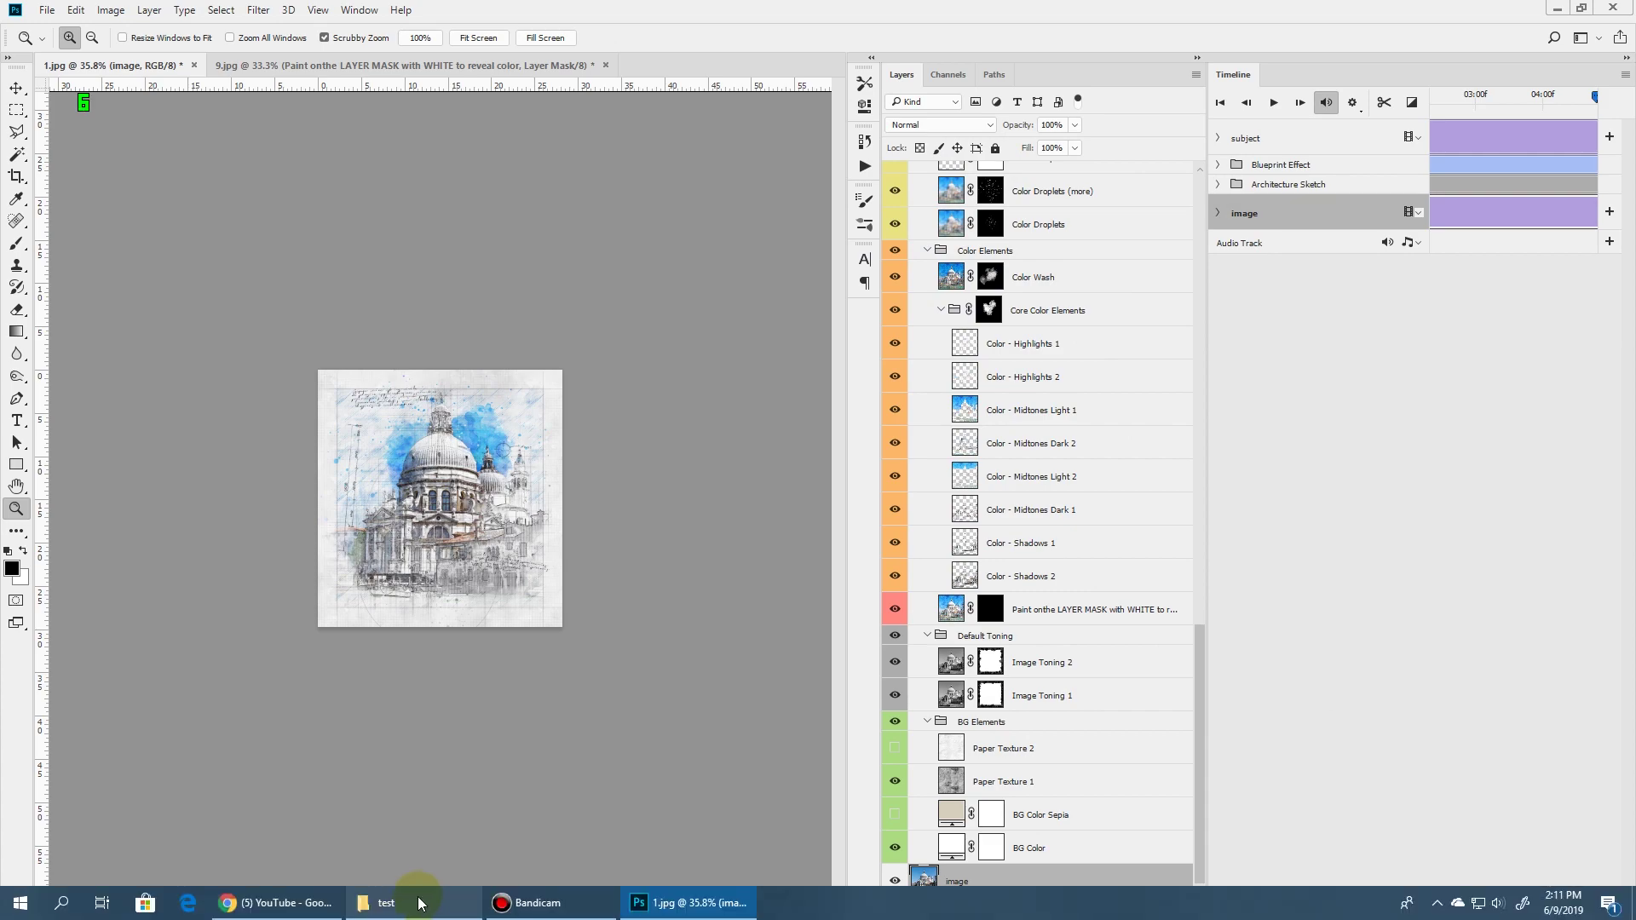
Step: Switch to the test folder in File Explorer and open the exported 1.gif in Photos to check the animation
click(414, 903)
click(533, 723)
double_click(229, 479)
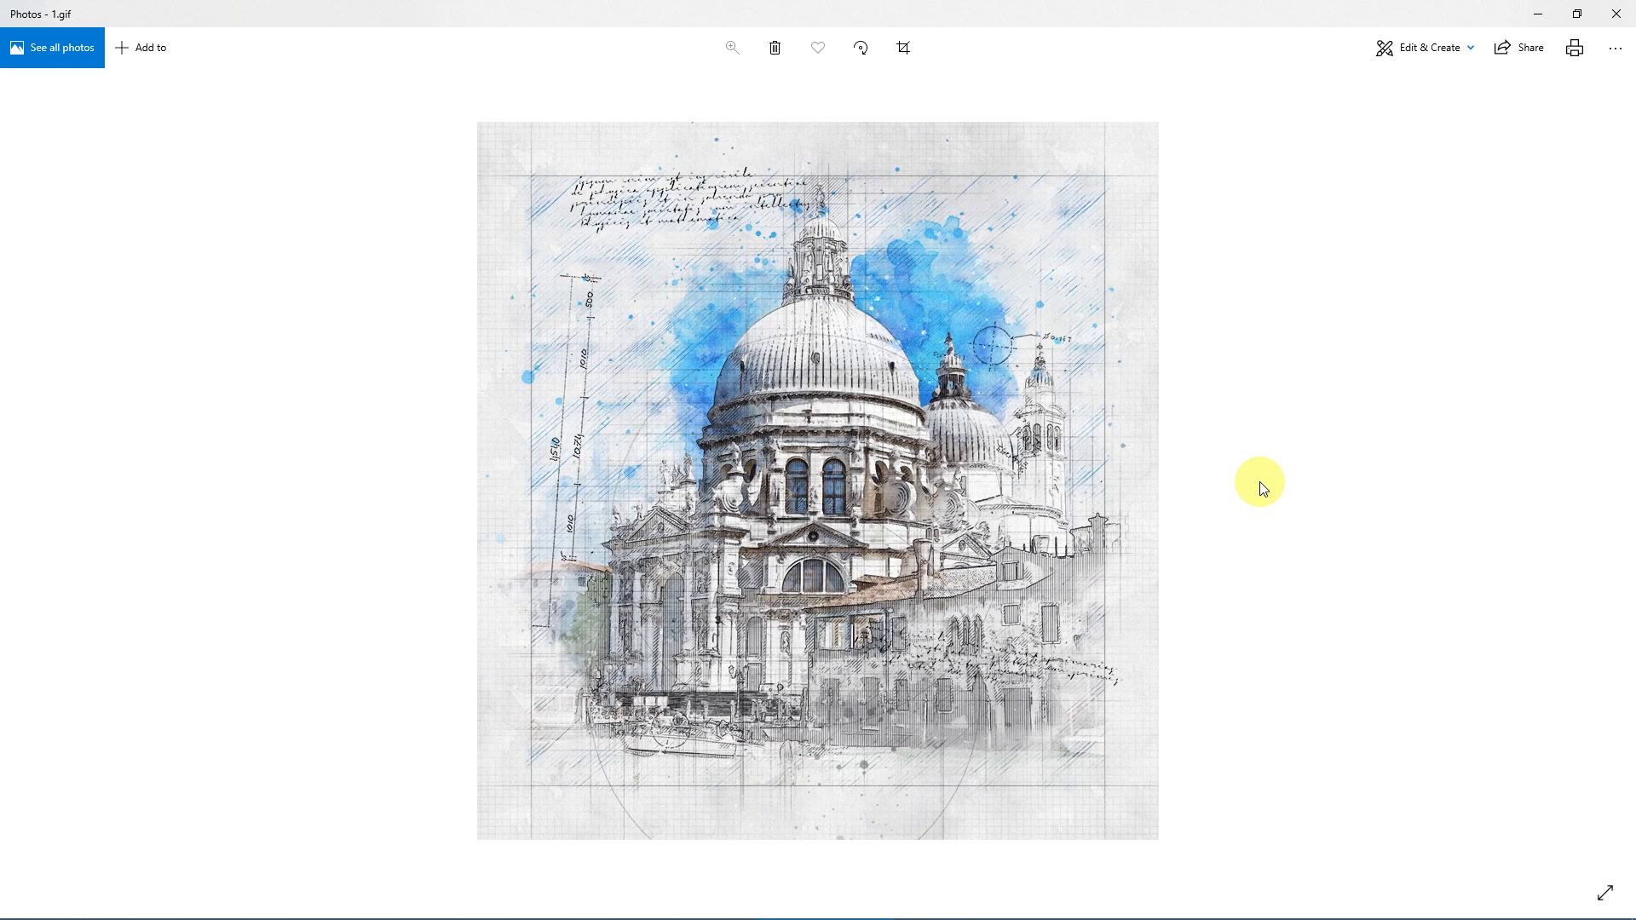
Step: Close the GIF preview, return to Photoshop, and play the 1.jpg sketch animation fitted to the screen
click(1622, 17)
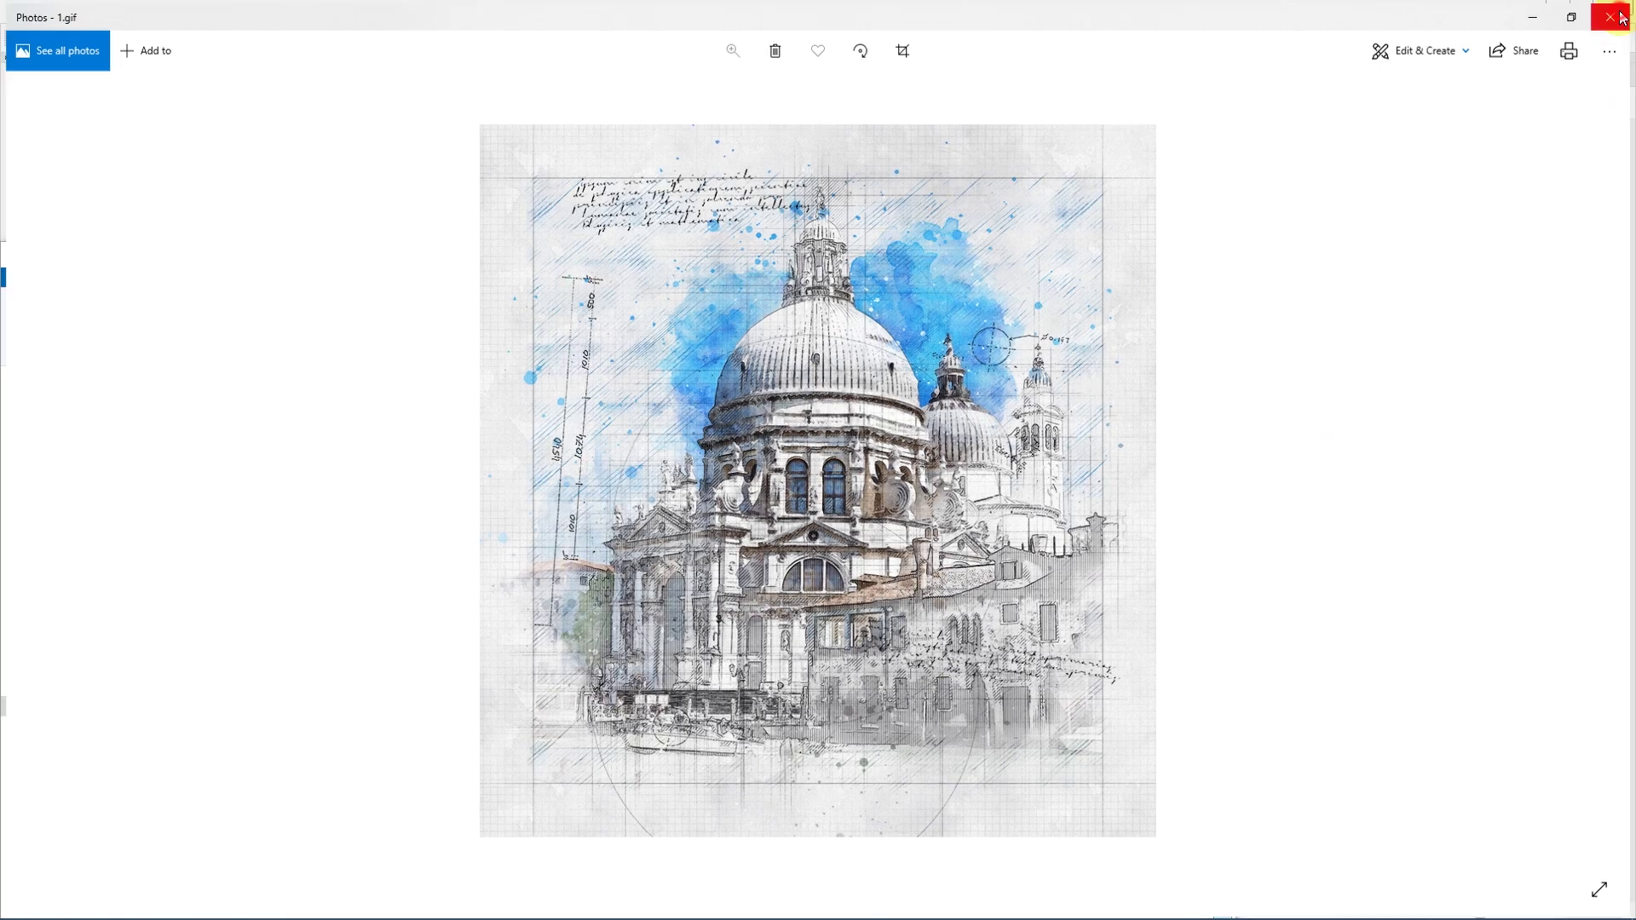
click(919, 7)
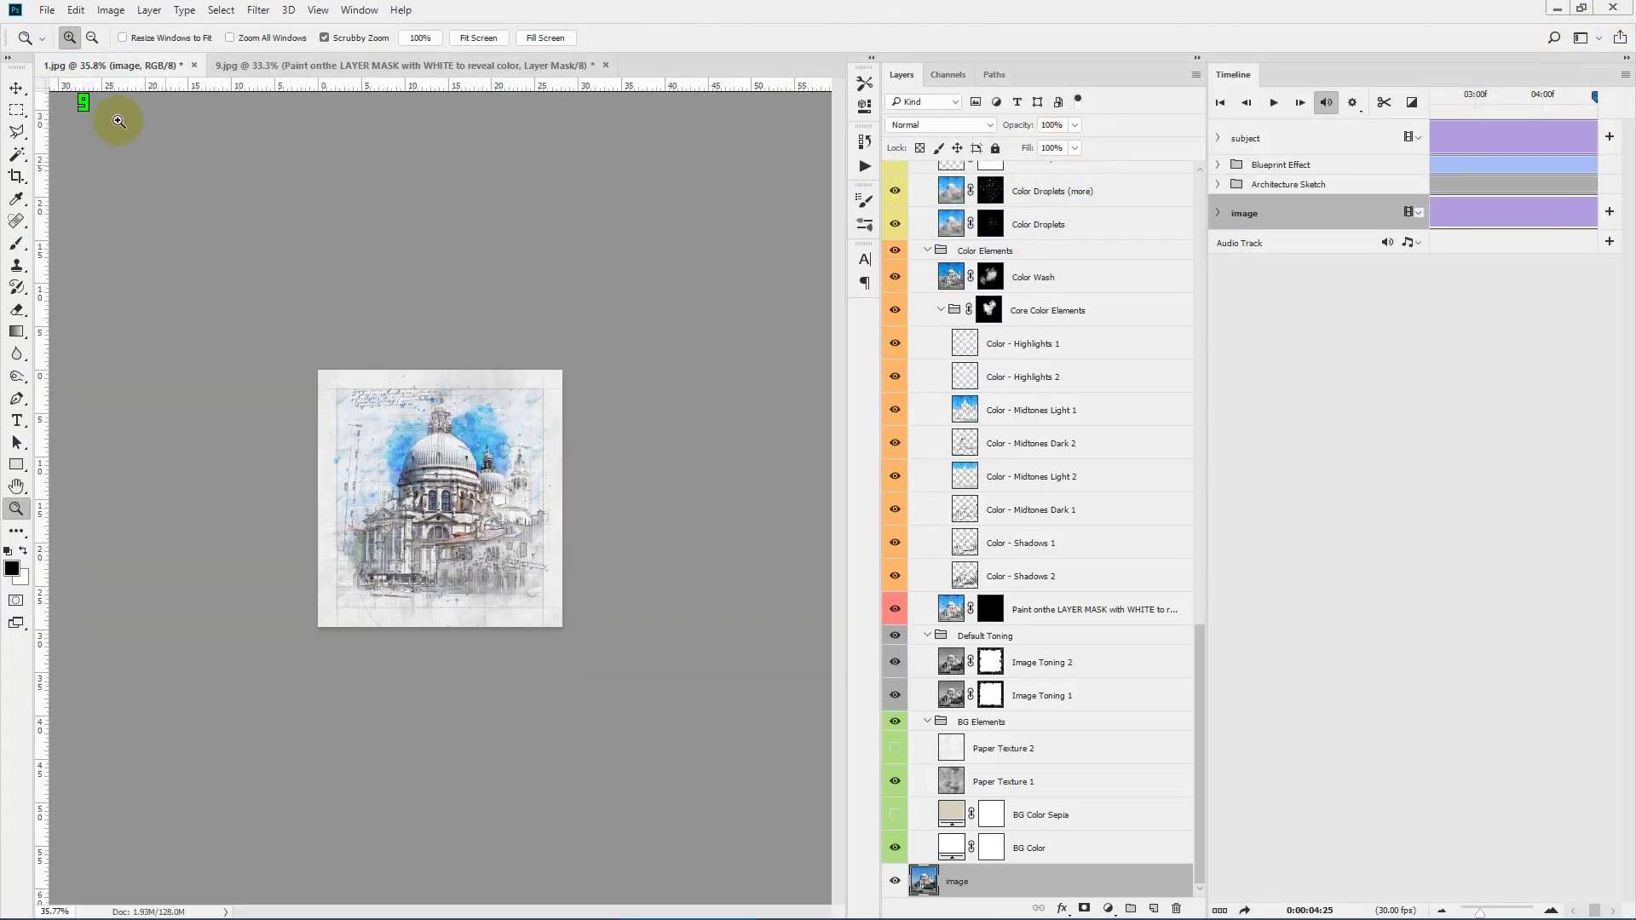
key(ctrl+0)
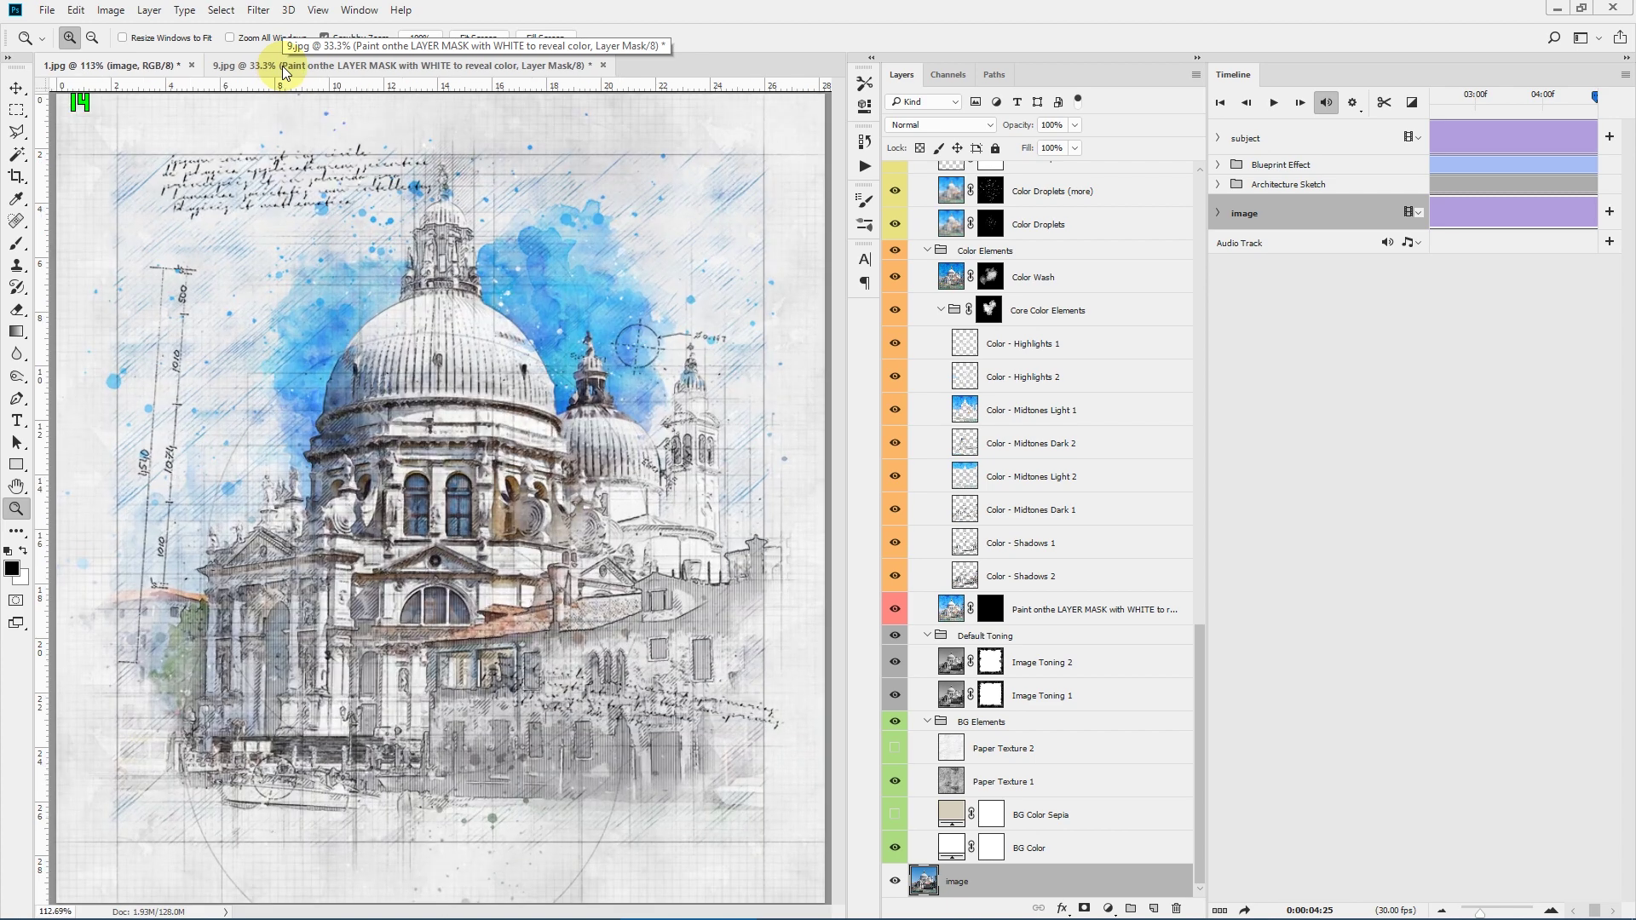
click(1273, 104)
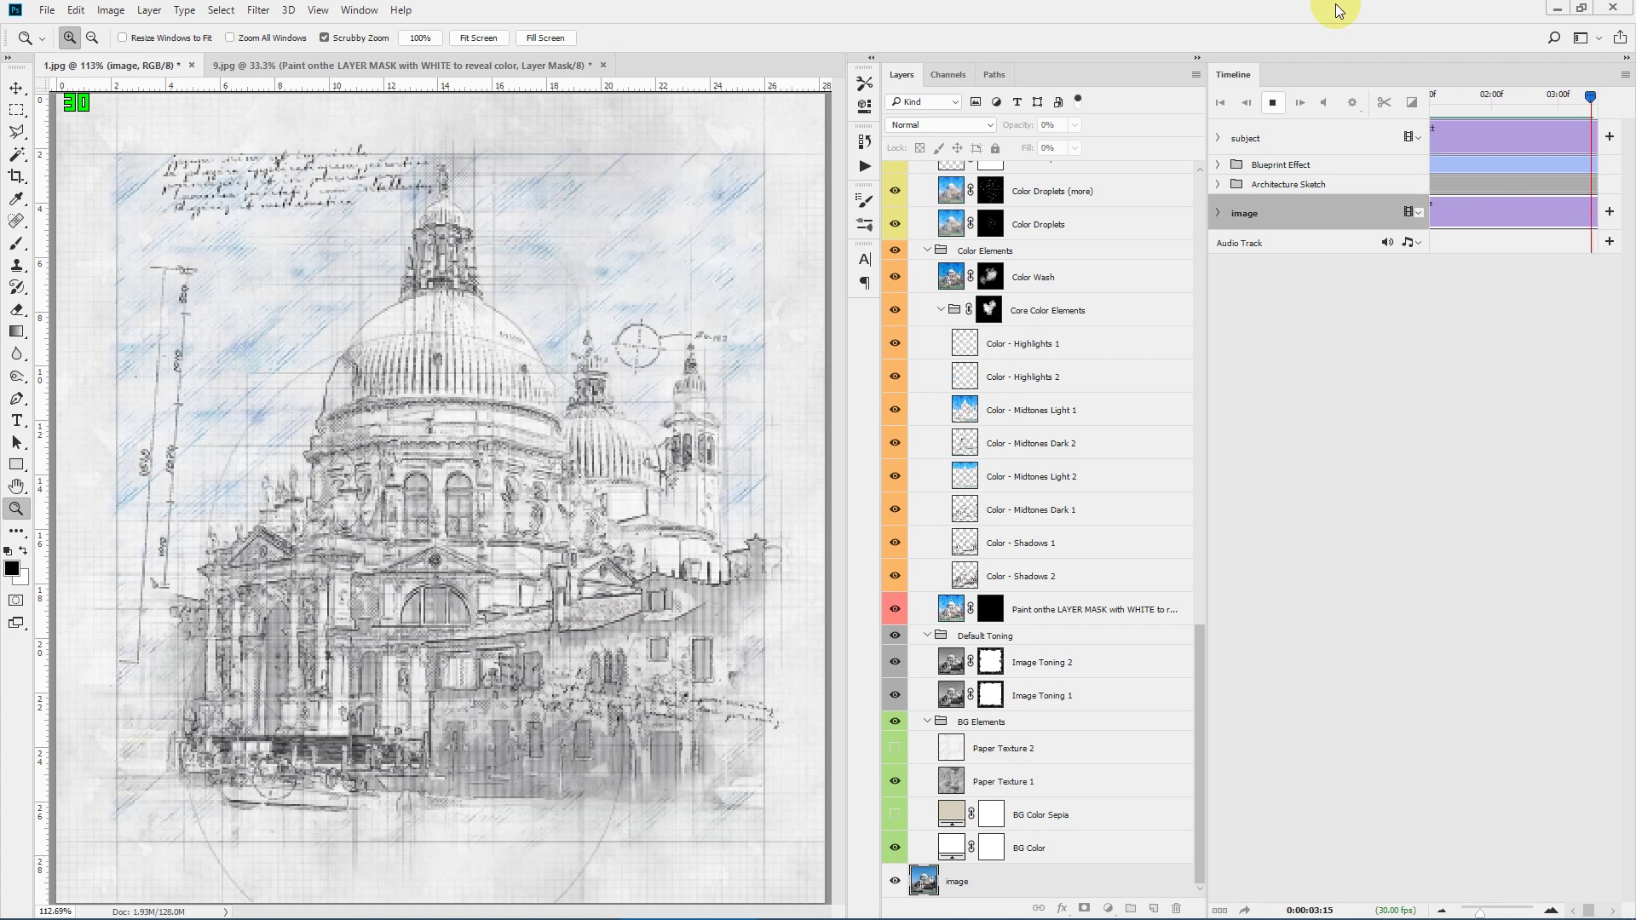
Step: Switch to the 9.jpg house sketch document and close the Timeline to free up the workspace
click(430, 68)
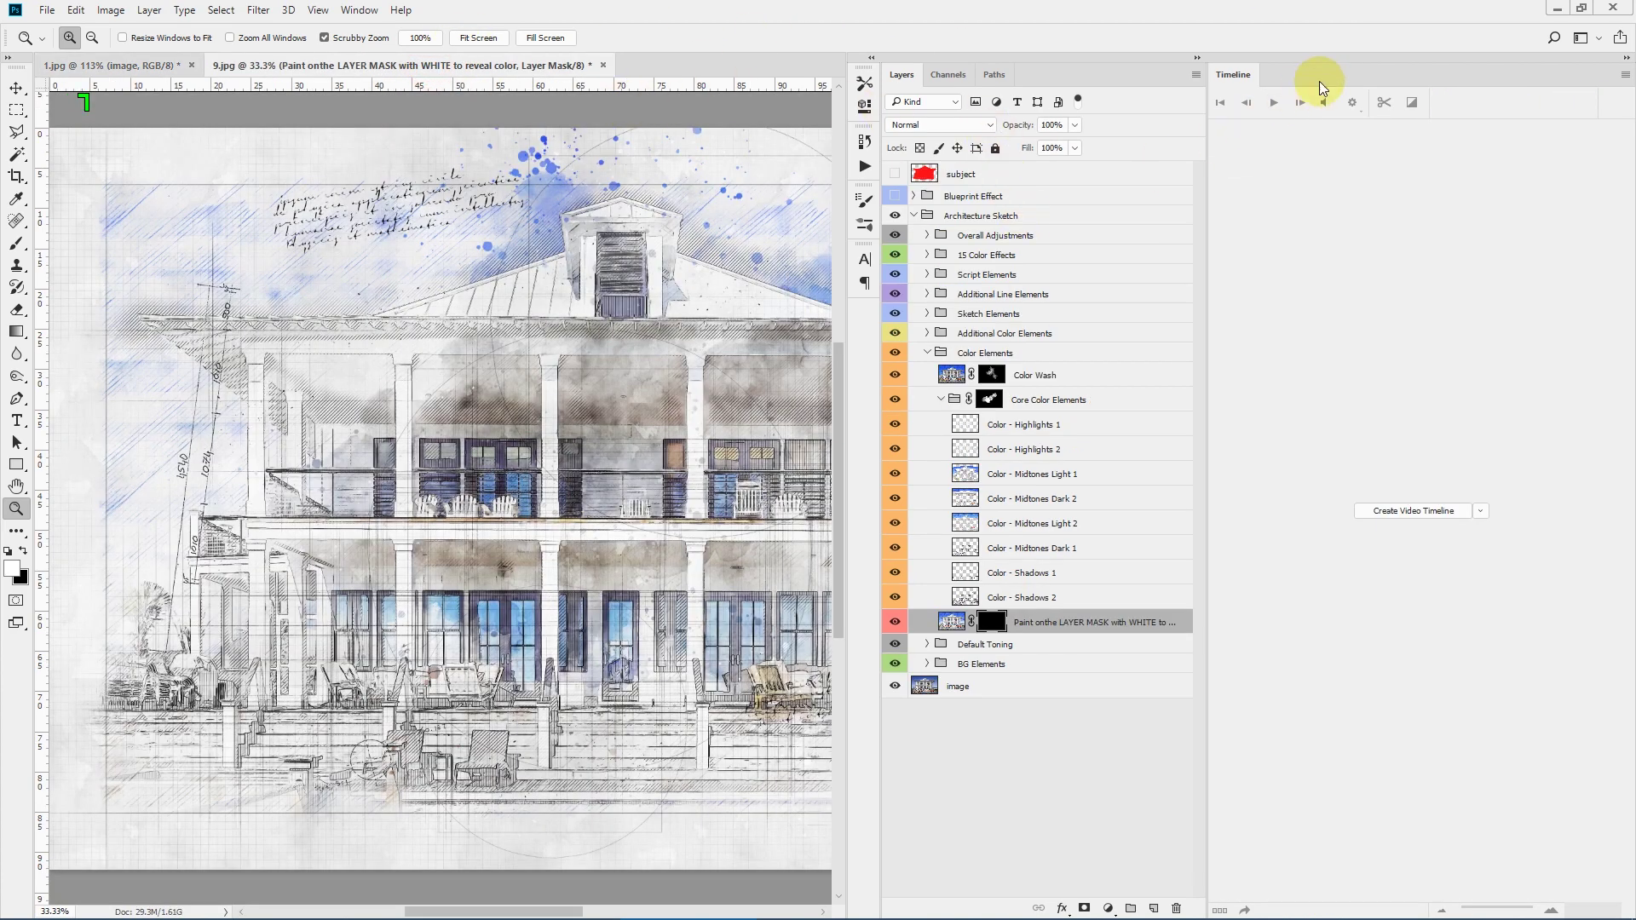
click(1625, 75)
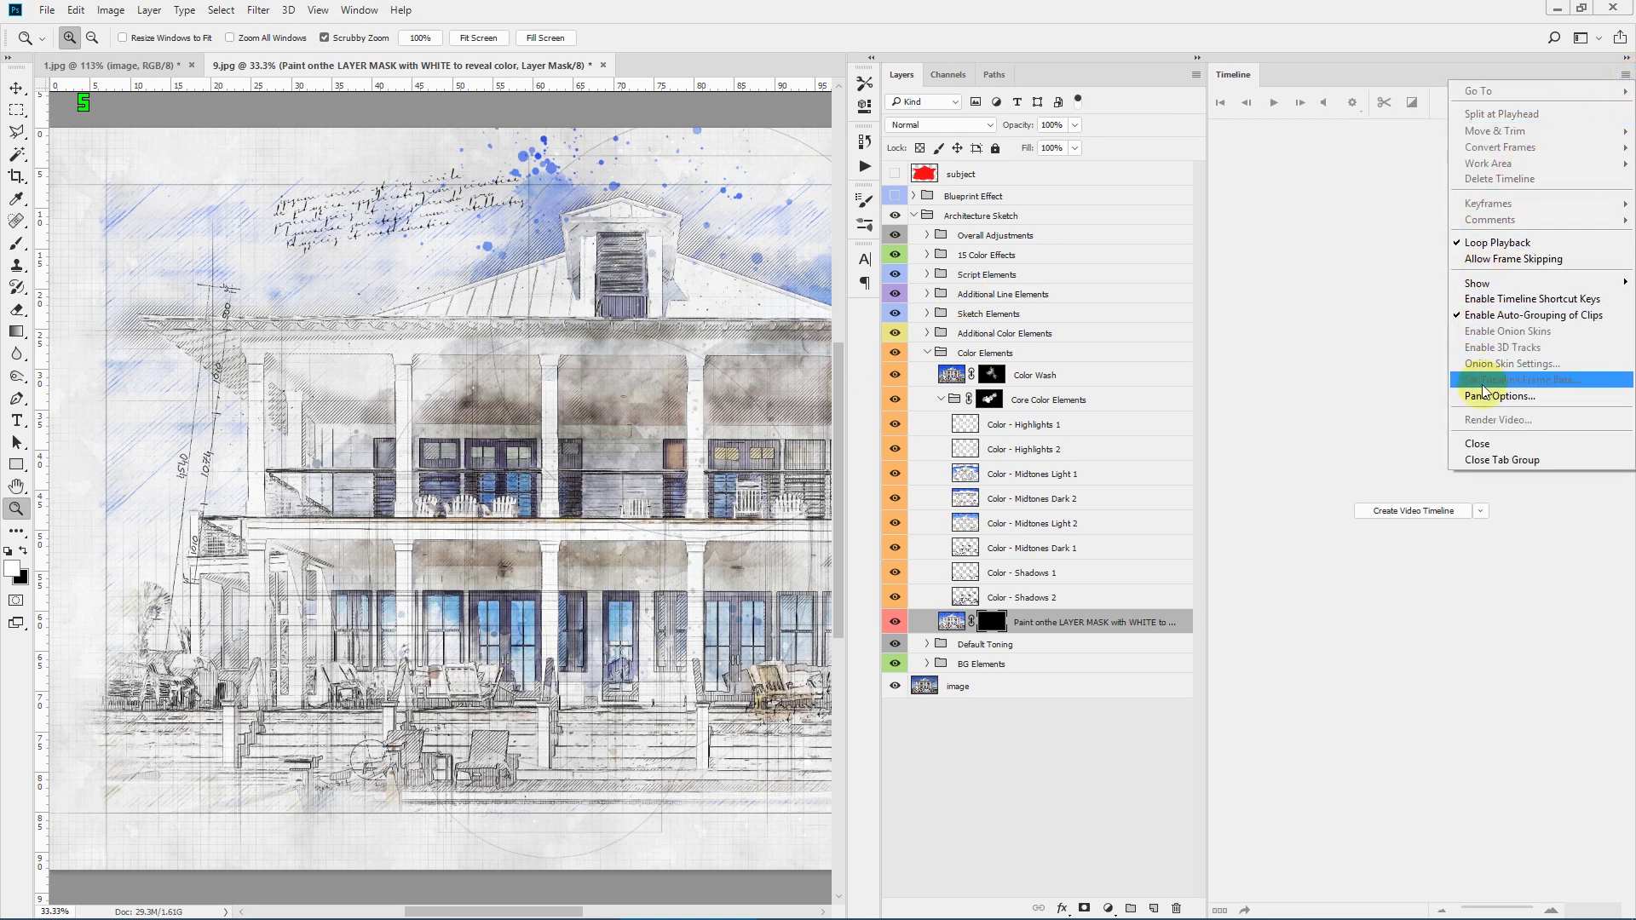
click(1481, 443)
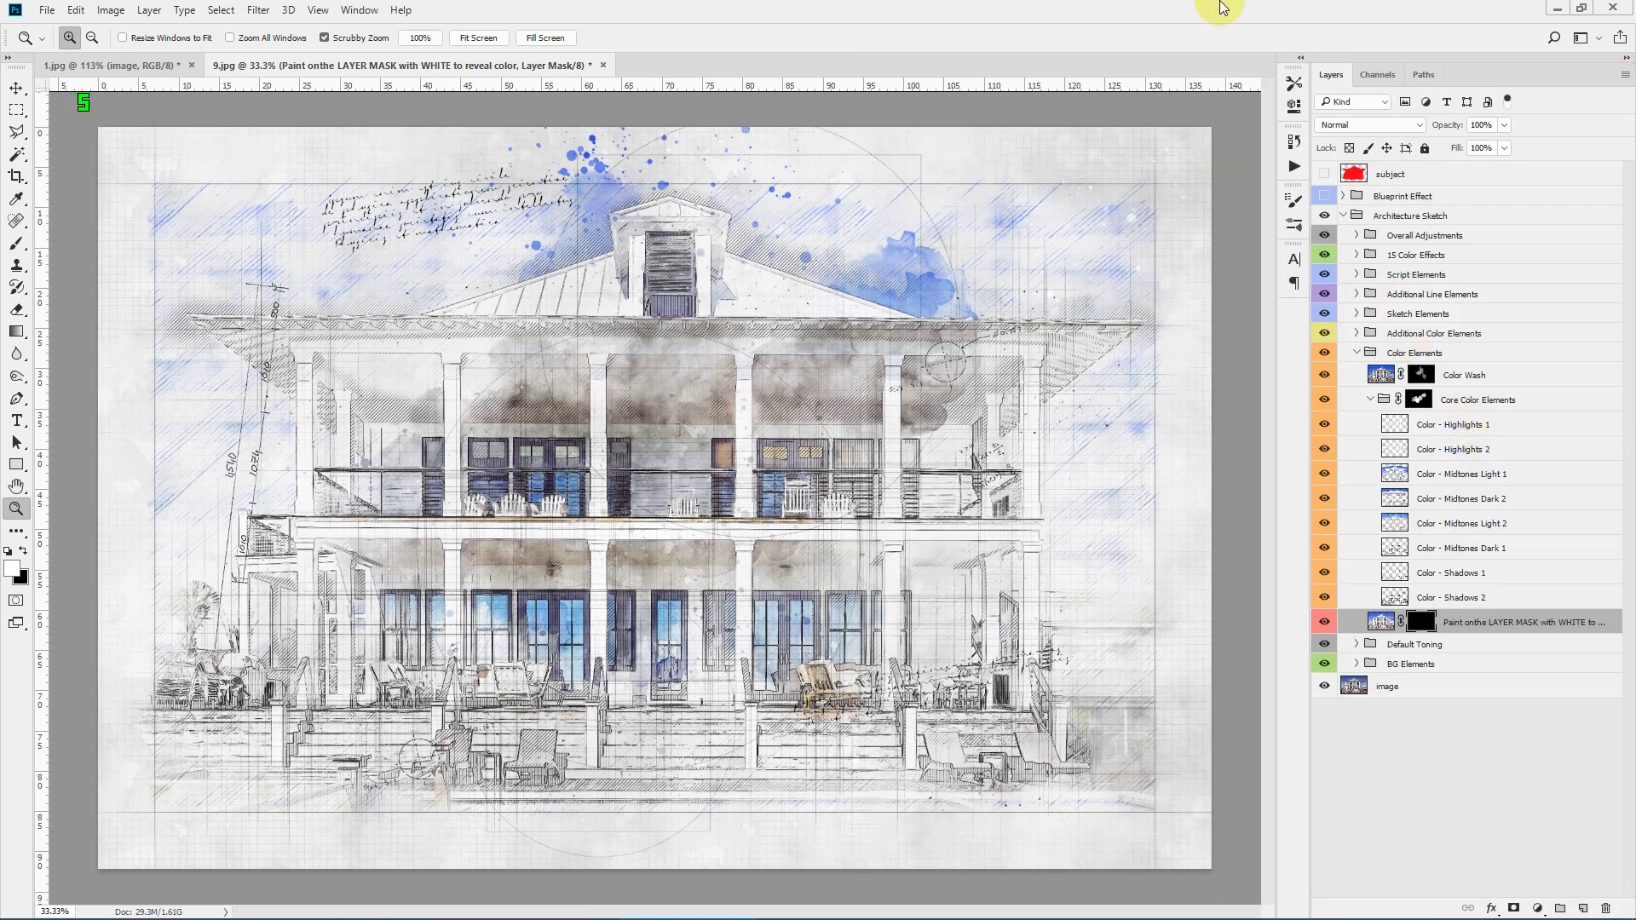